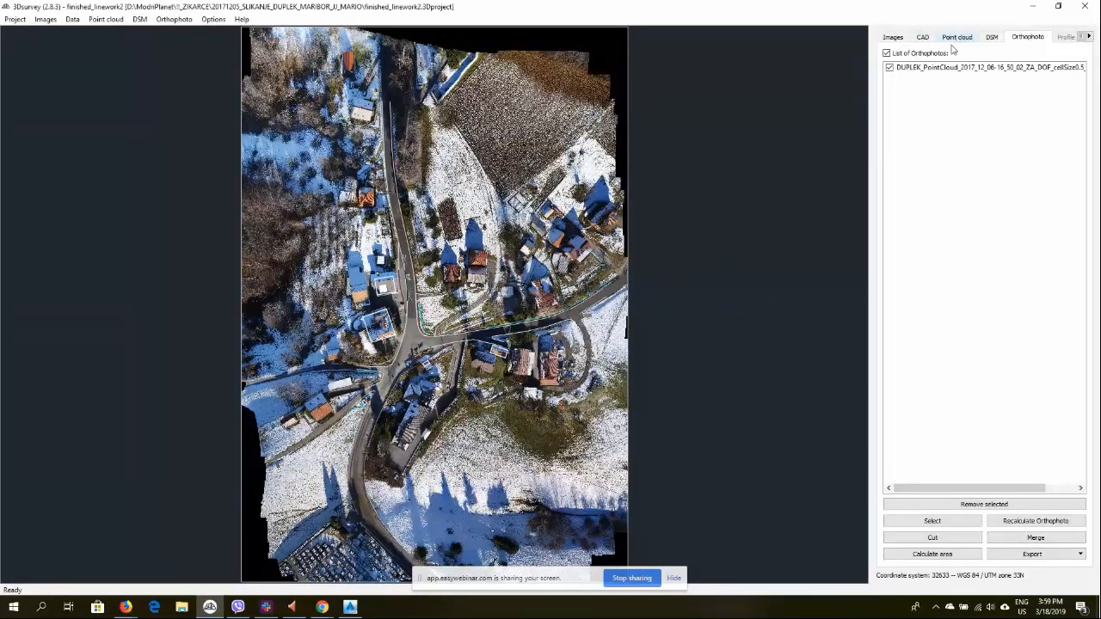
Crop the point cloud to a polygon drawn around the central house plot, deleting all points outside it and clearing the selection
click(952, 39)
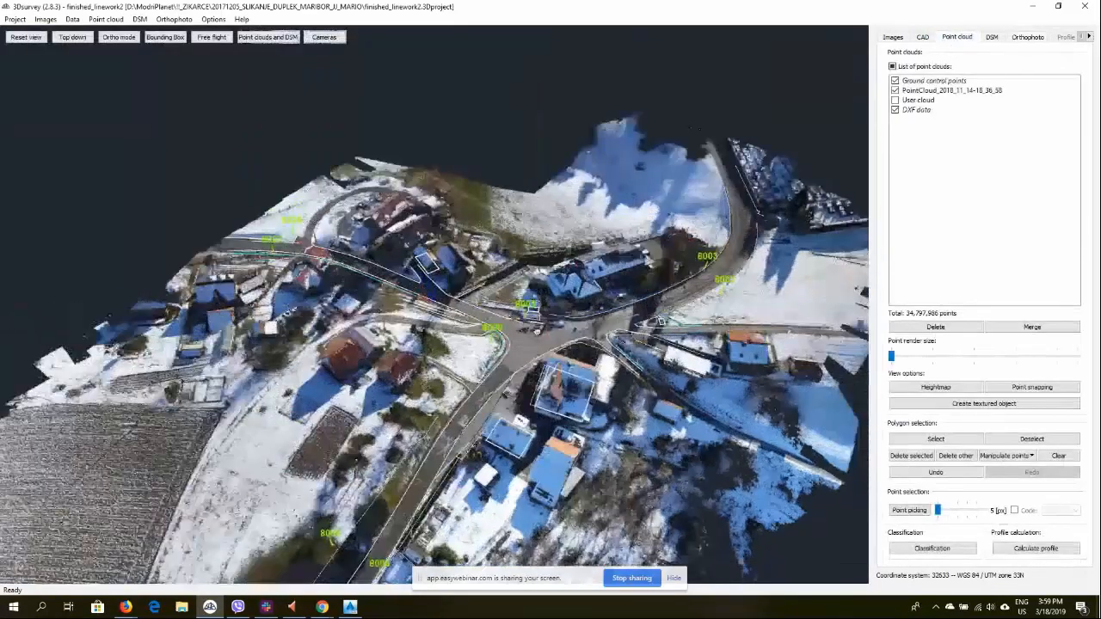
drag(538, 332, 631, 361)
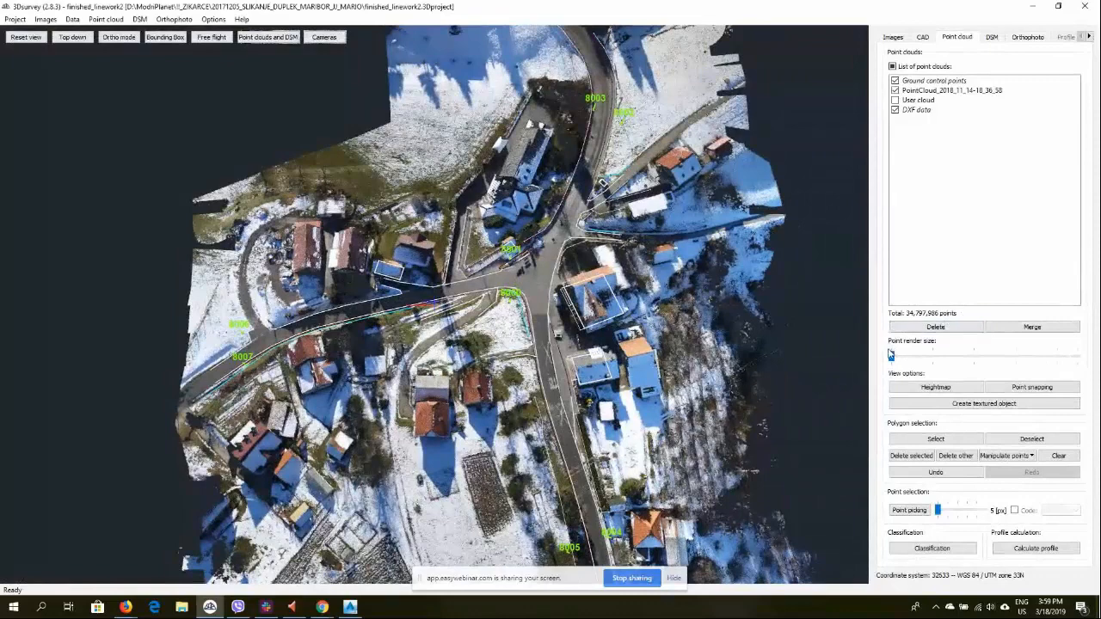
middle_drag(755, 420, 776, 330)
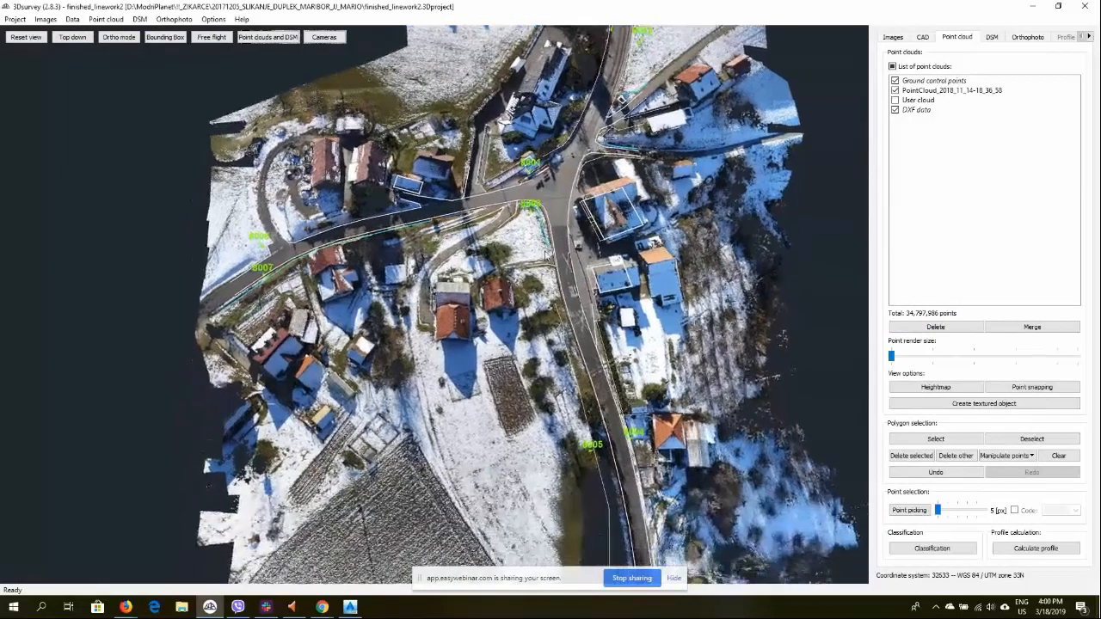
click(934, 439)
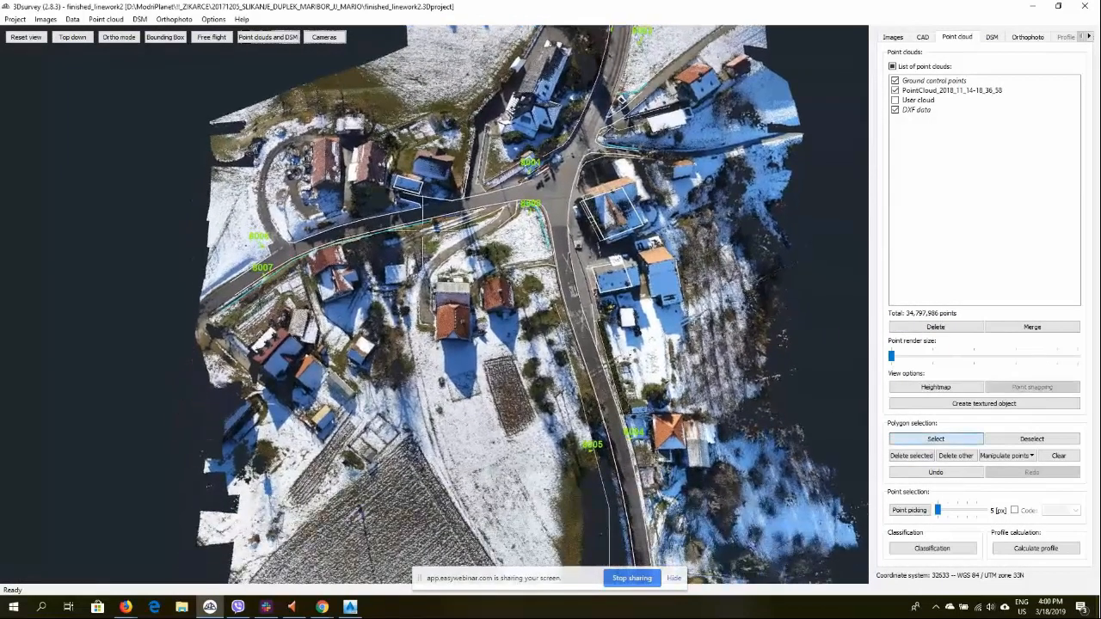
click(403, 214)
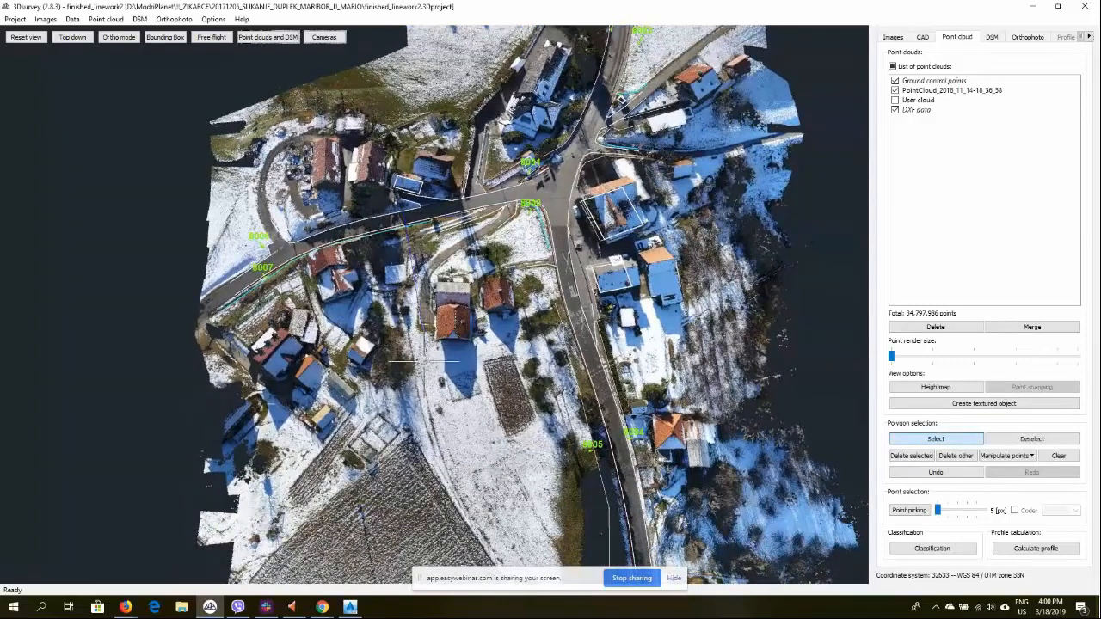
click(424, 378)
click(605, 359)
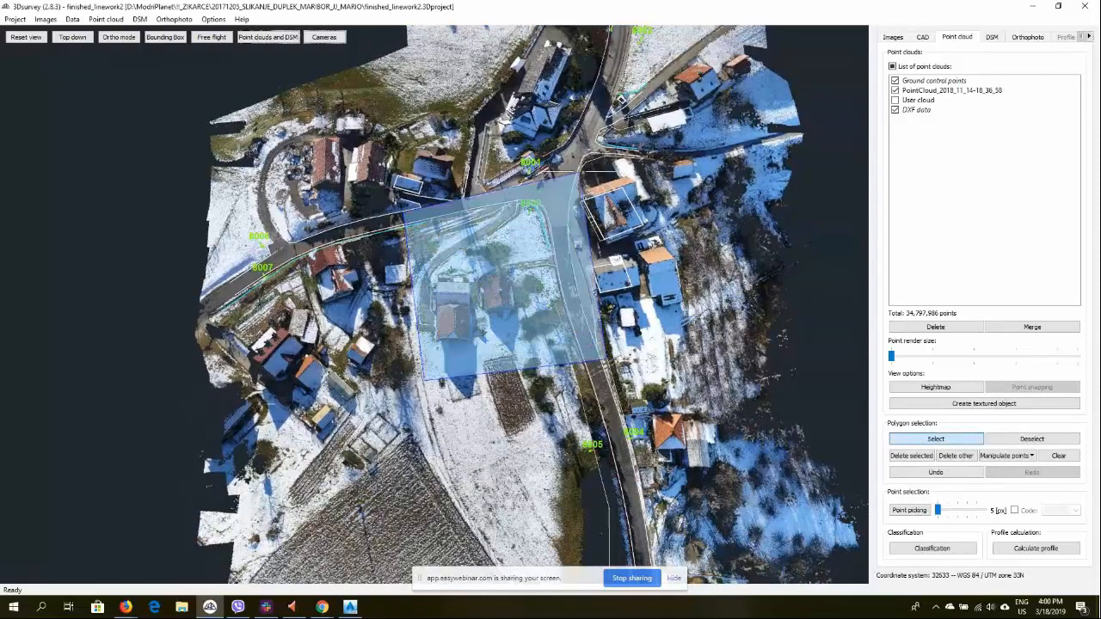
double_click(573, 174)
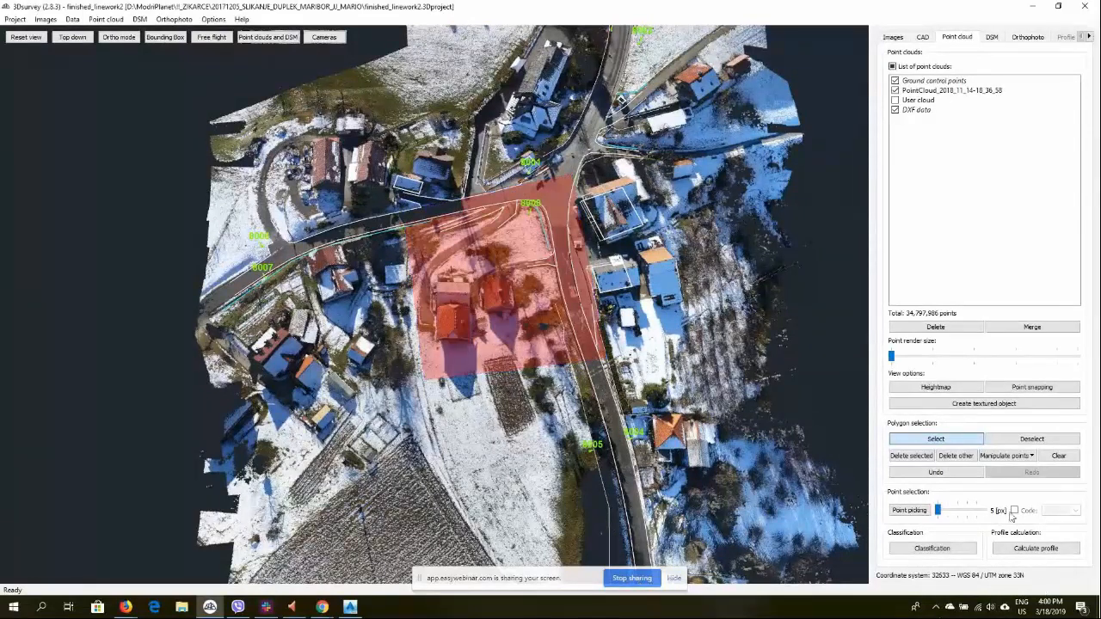
click(957, 456)
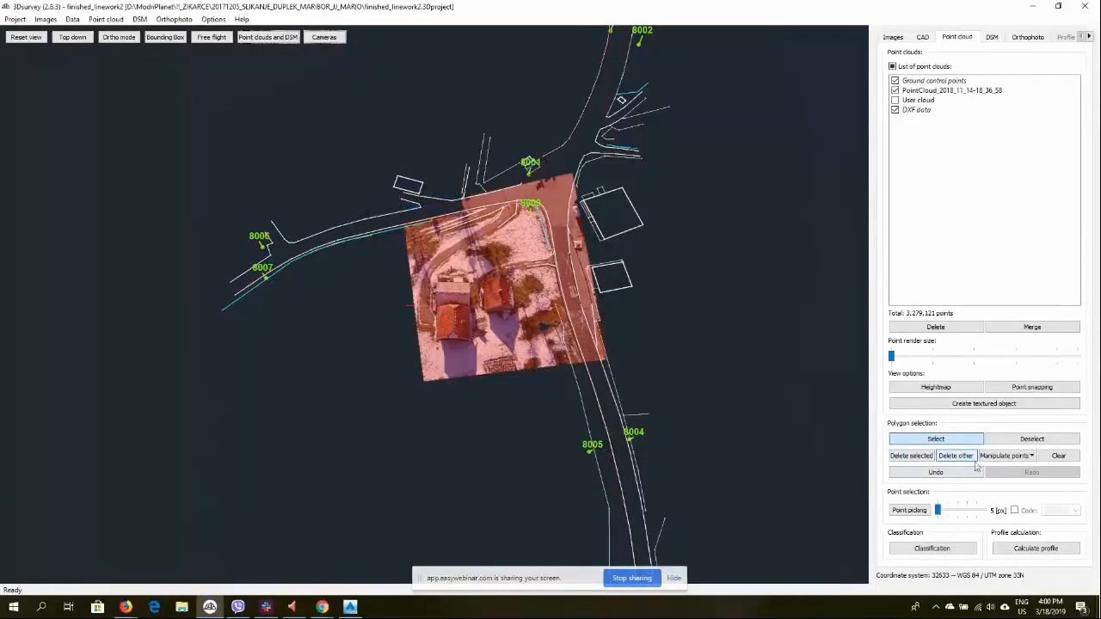
click(1065, 456)
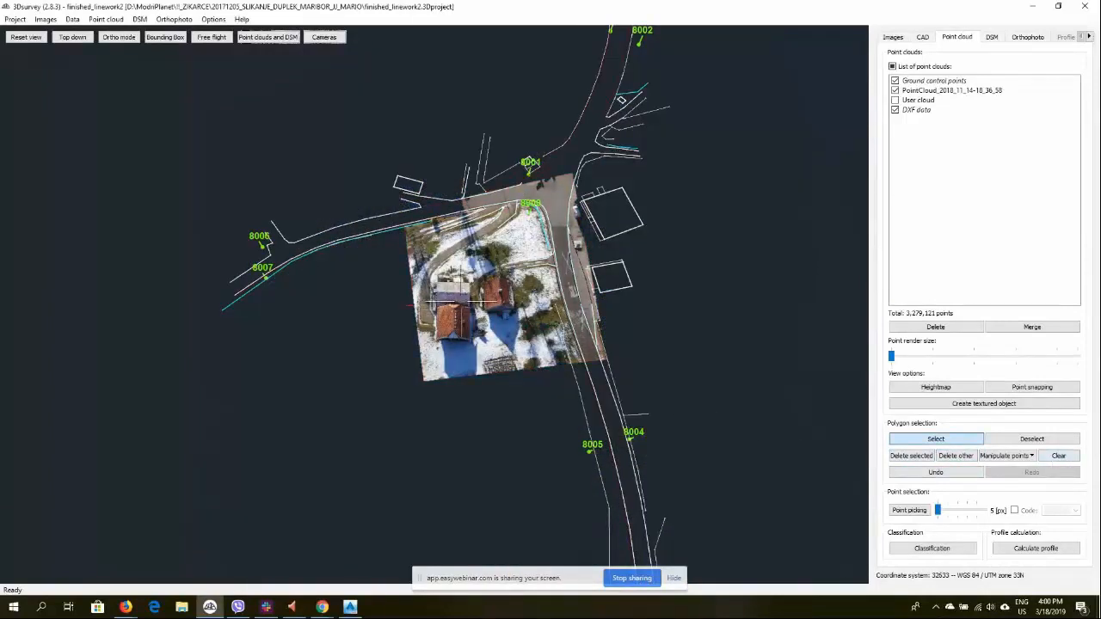
Save the cropped point cloud as LASer file PointCloud_2018_11_14-18_36_58.las with point colour
scroll(434, 299, up, 5)
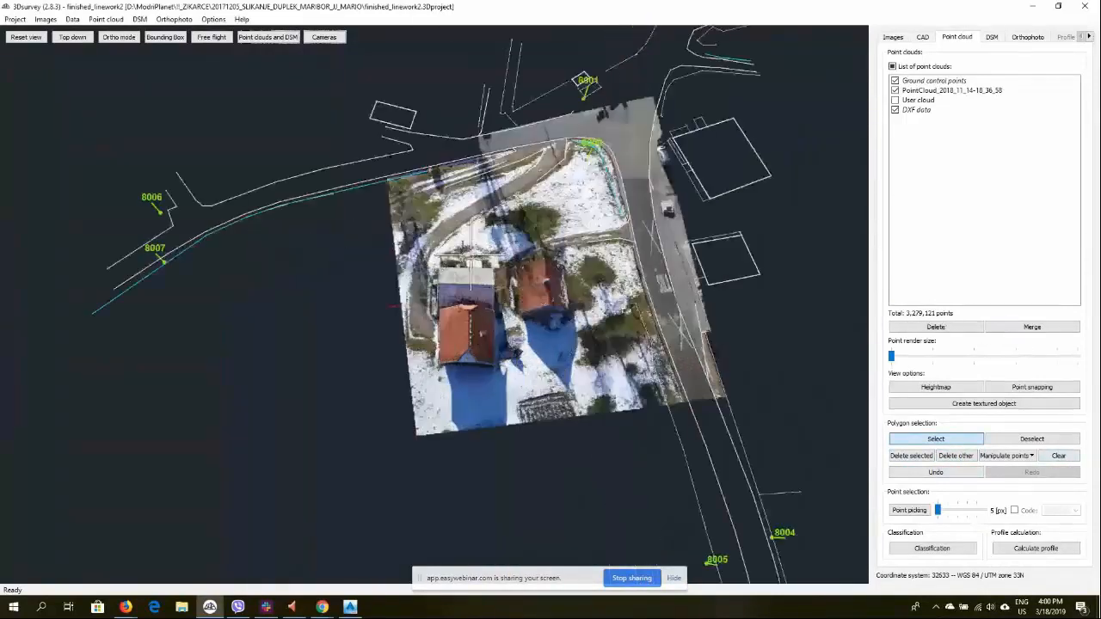
scroll(391, 306, up, 4)
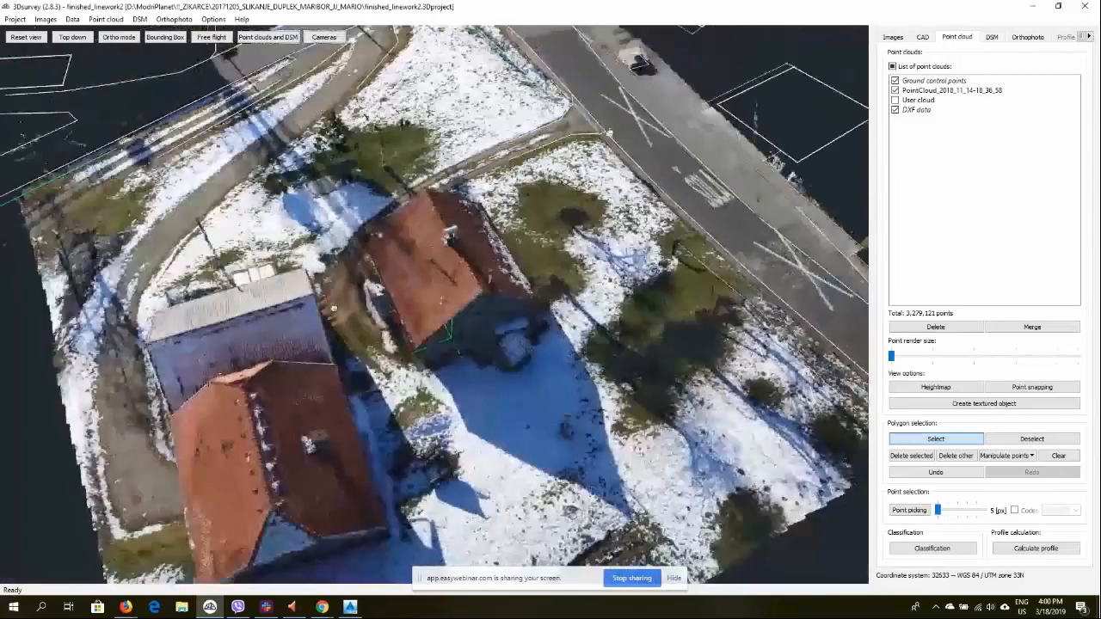
middle_drag(334, 308, 509, 301)
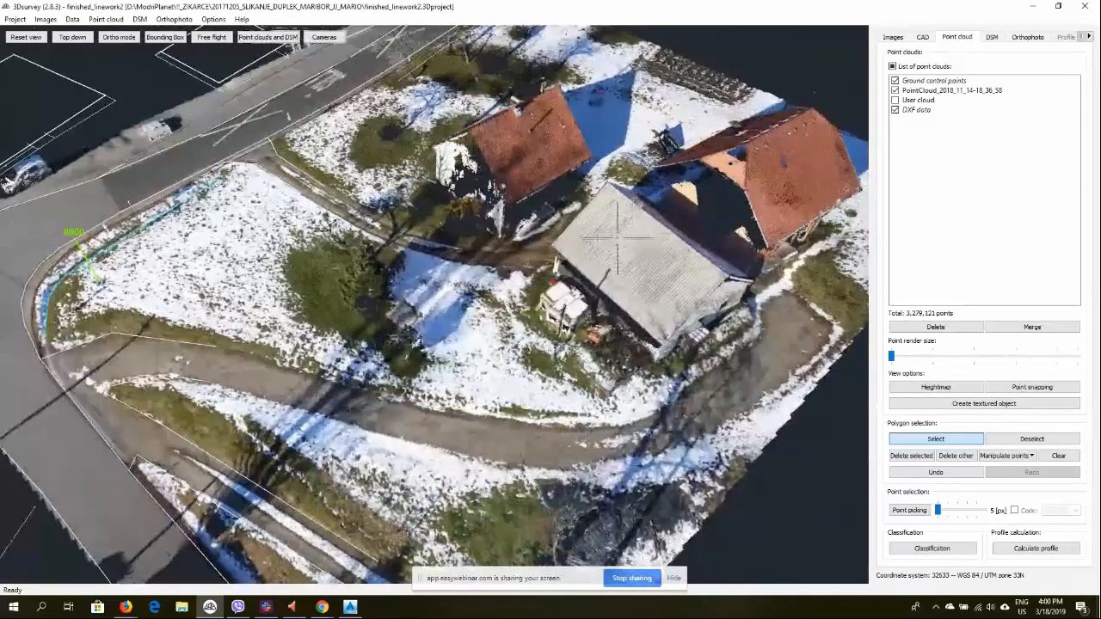
click(104, 19)
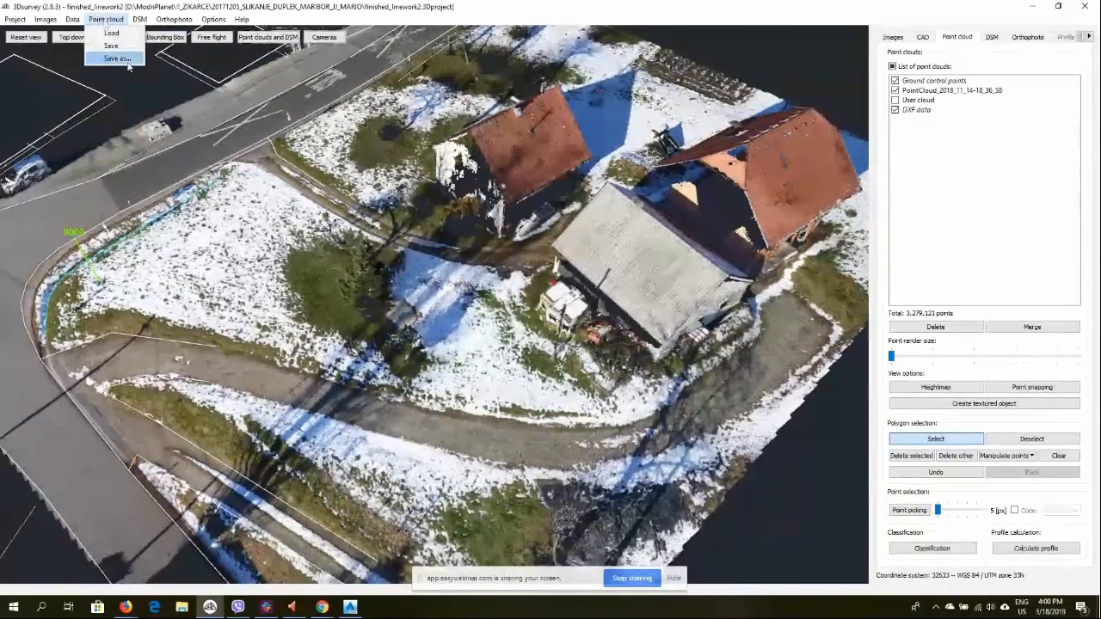
click(121, 59)
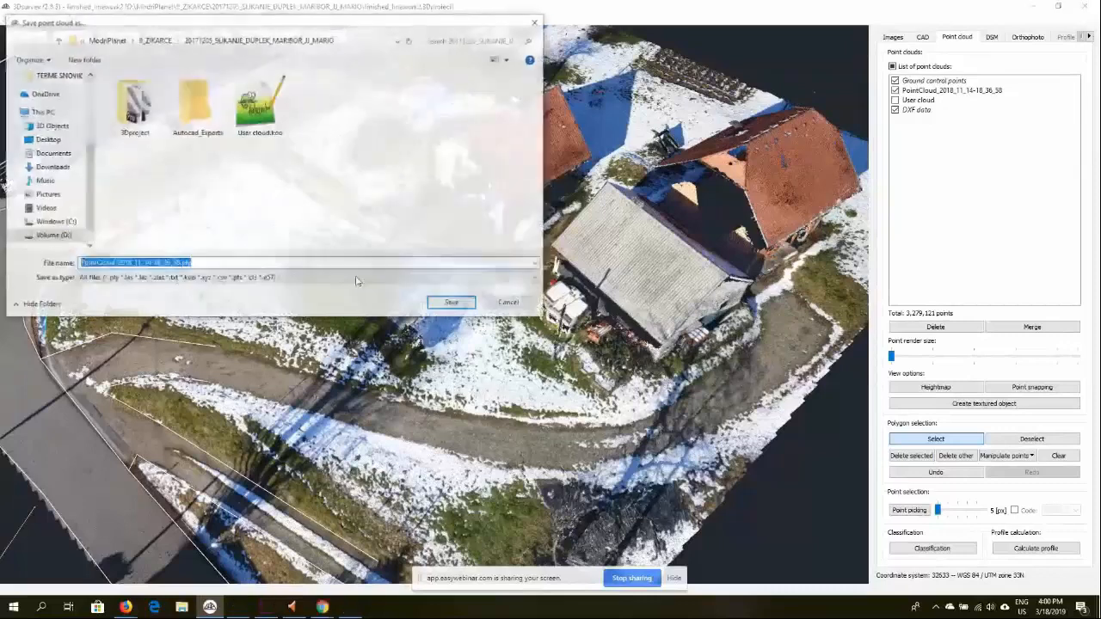
click(258, 278)
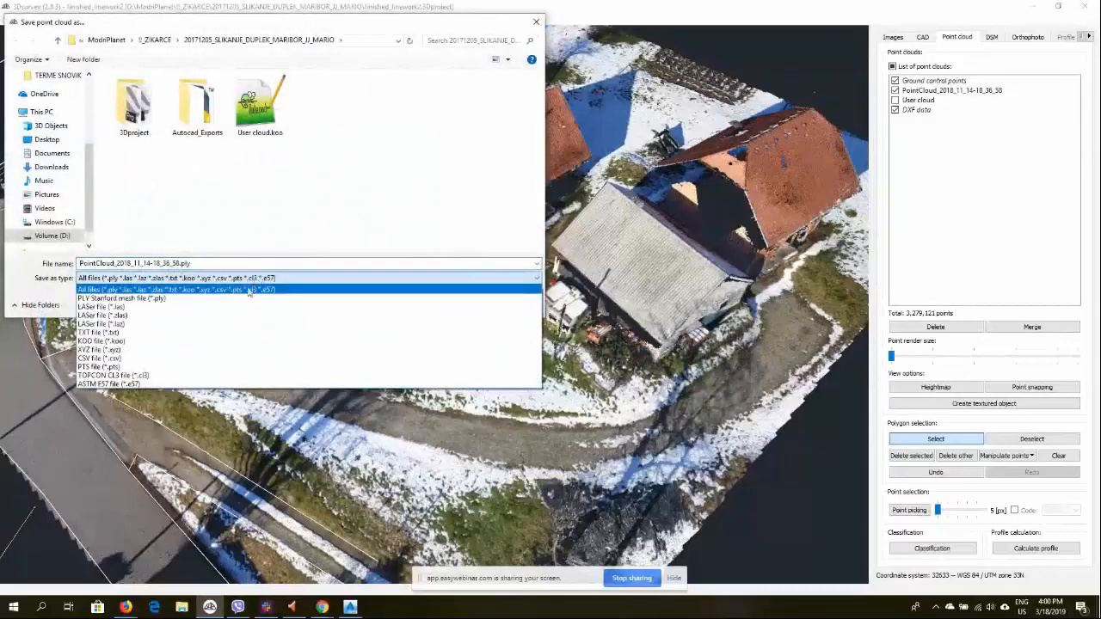
click(127, 308)
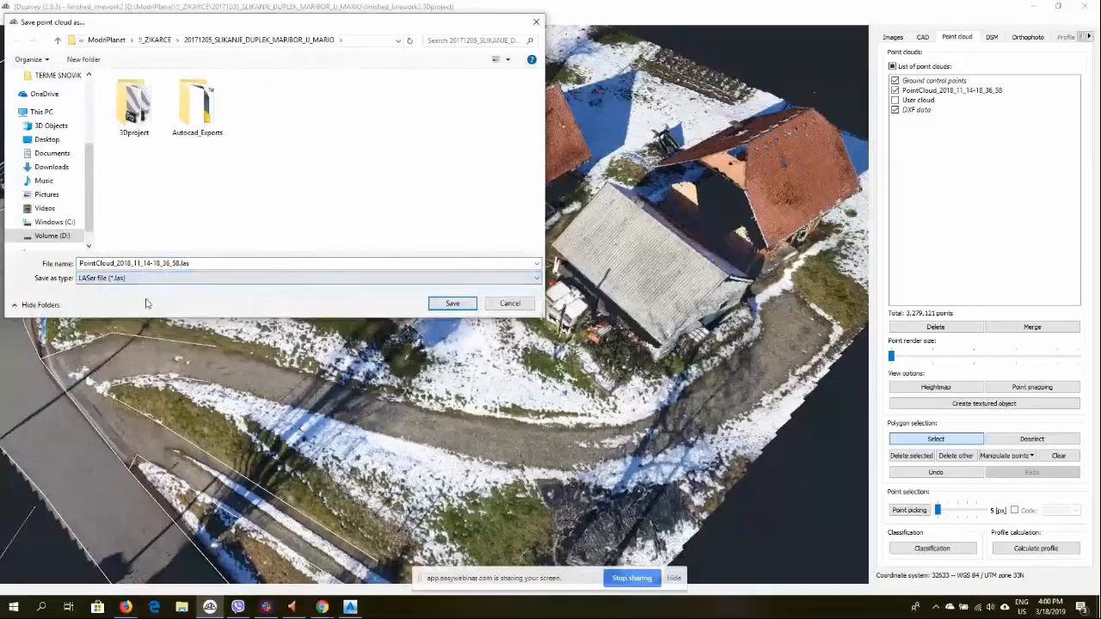
click(451, 304)
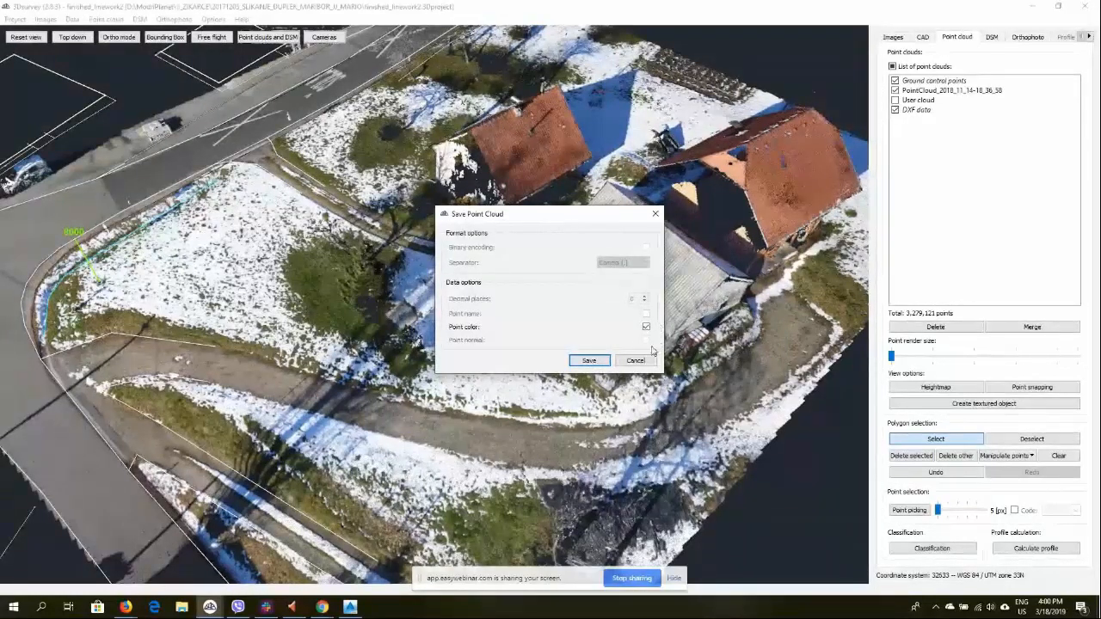
click(588, 361)
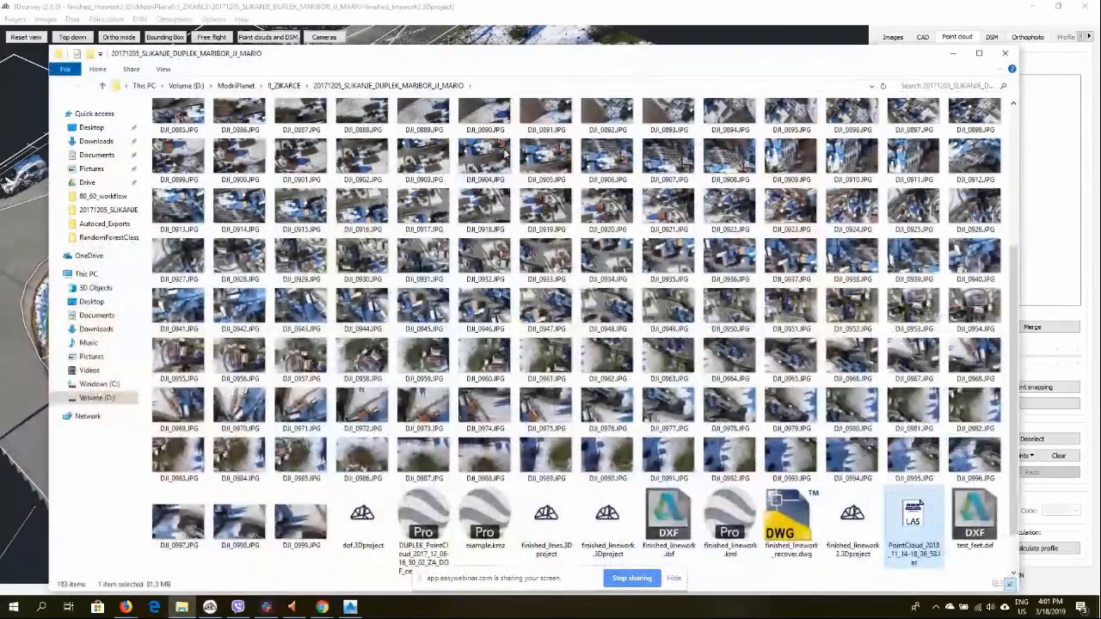
Zoom and orbit around the cropped point cloud to inspect the house plot in 3D
click(953, 53)
scroll(497, 356, up, 5)
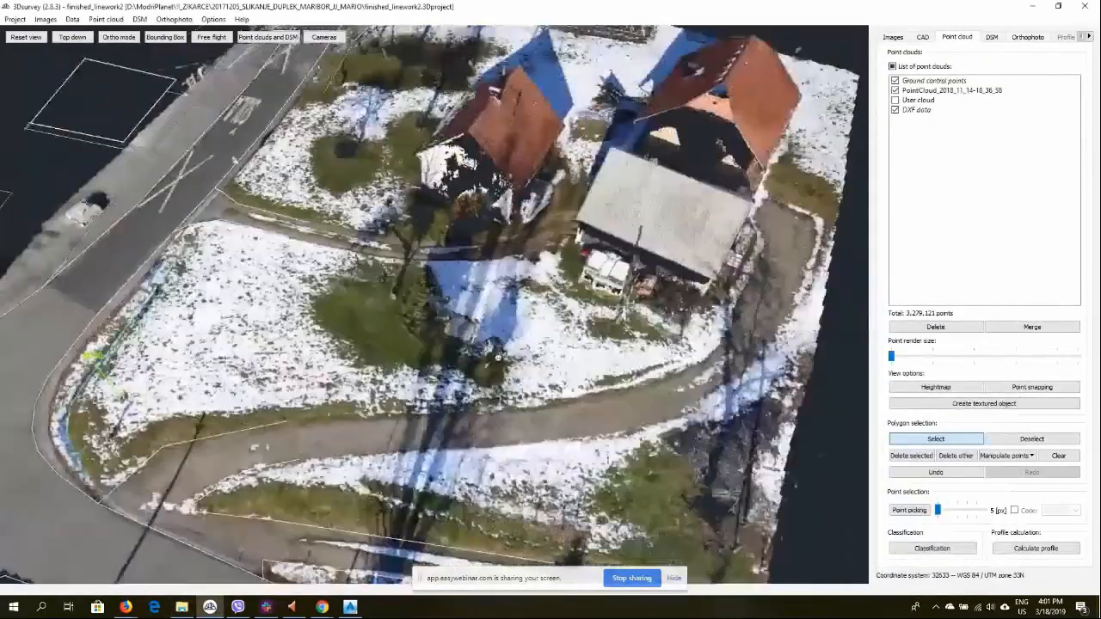
drag(498, 357, 510, 305)
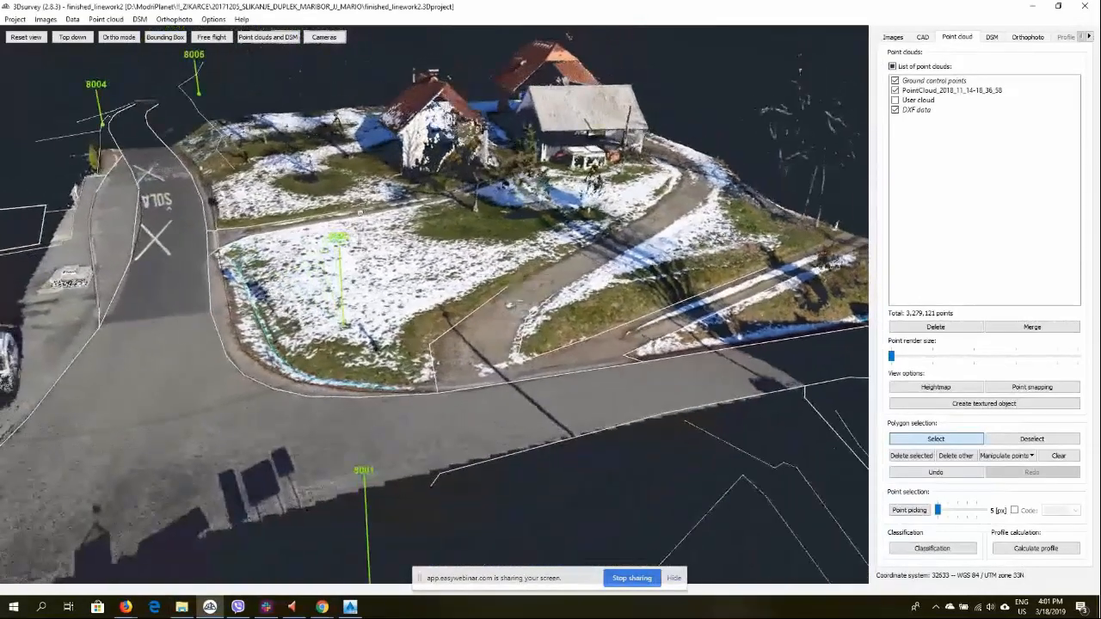
right_drag(361, 213, 487, 310)
scroll(379, 356, up, 2)
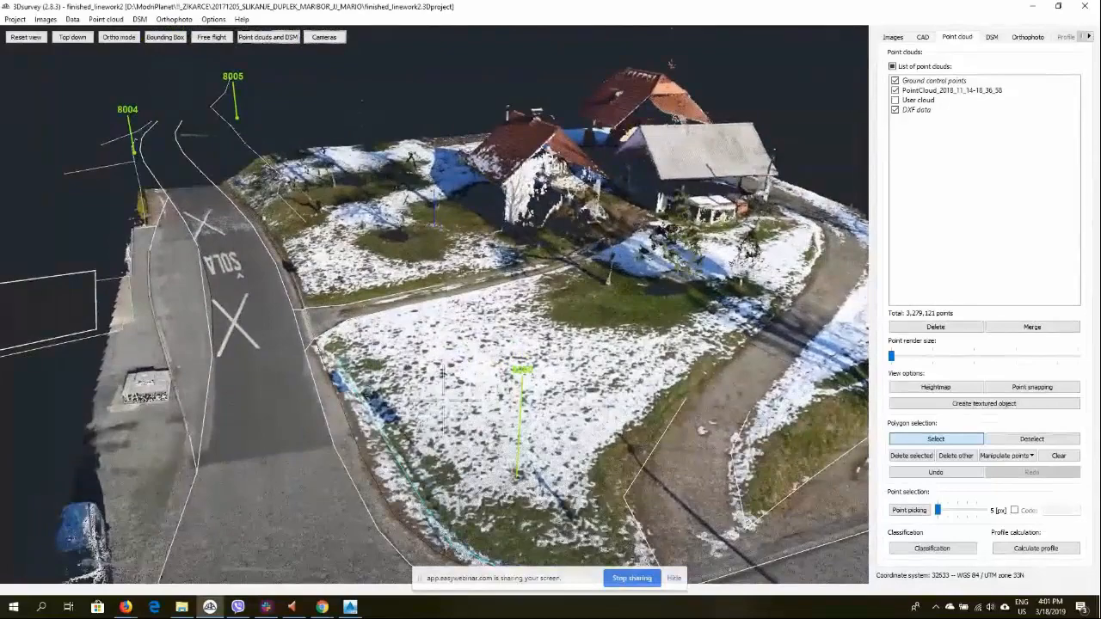
drag(643, 371, 512, 366)
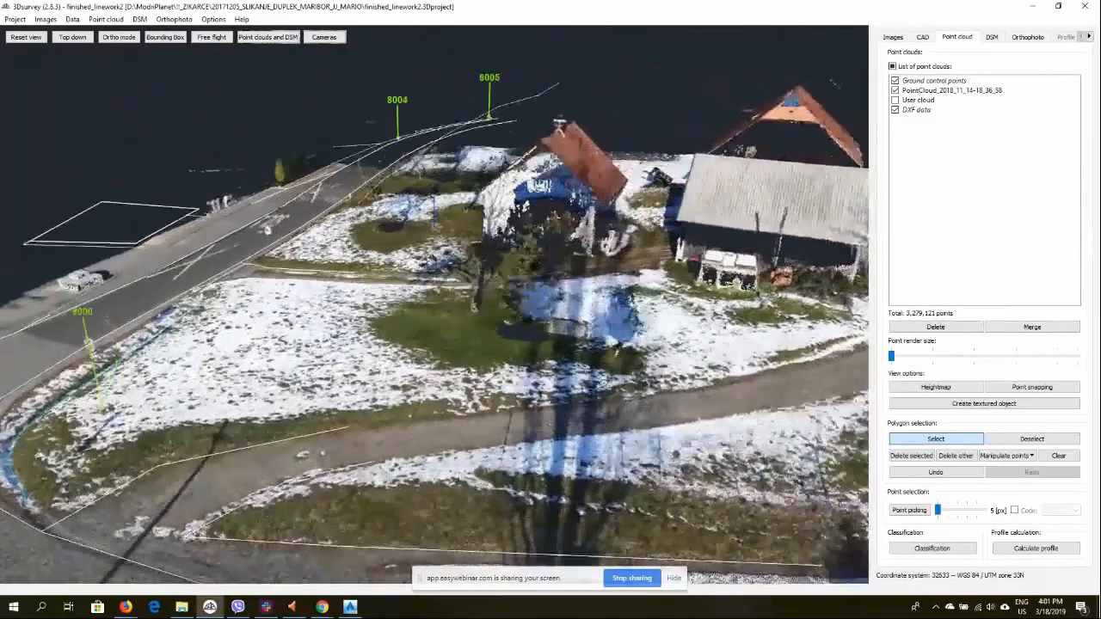
Switch to AutoCAD Civil 3D and show the Toolspace with the drawing's Prospector tree
click(352, 607)
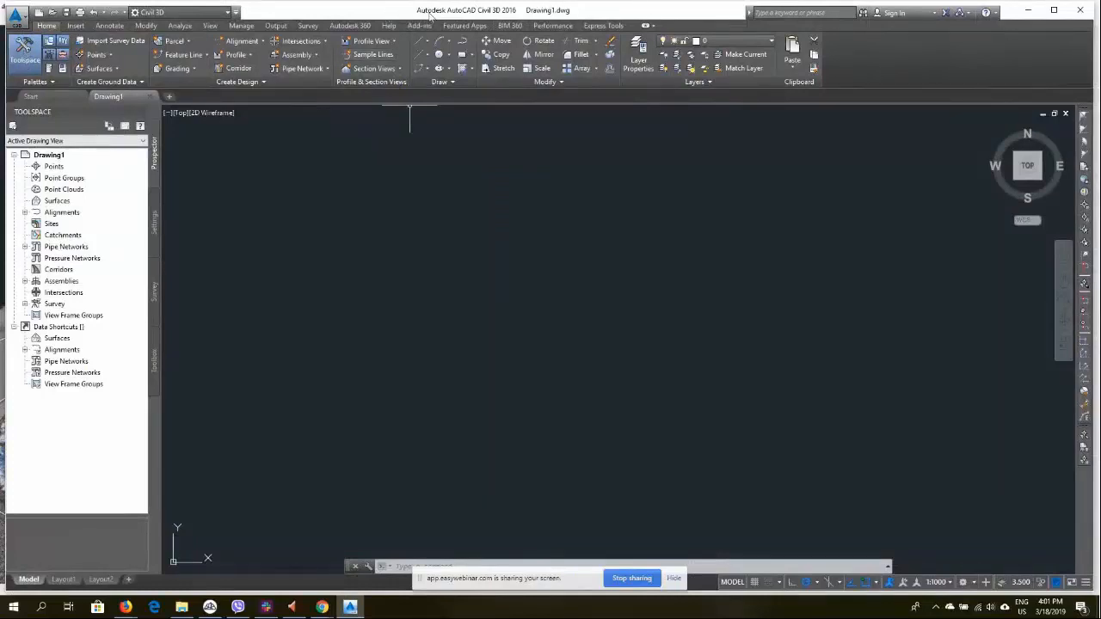
click(25, 50)
click(25, 50)
click(27, 54)
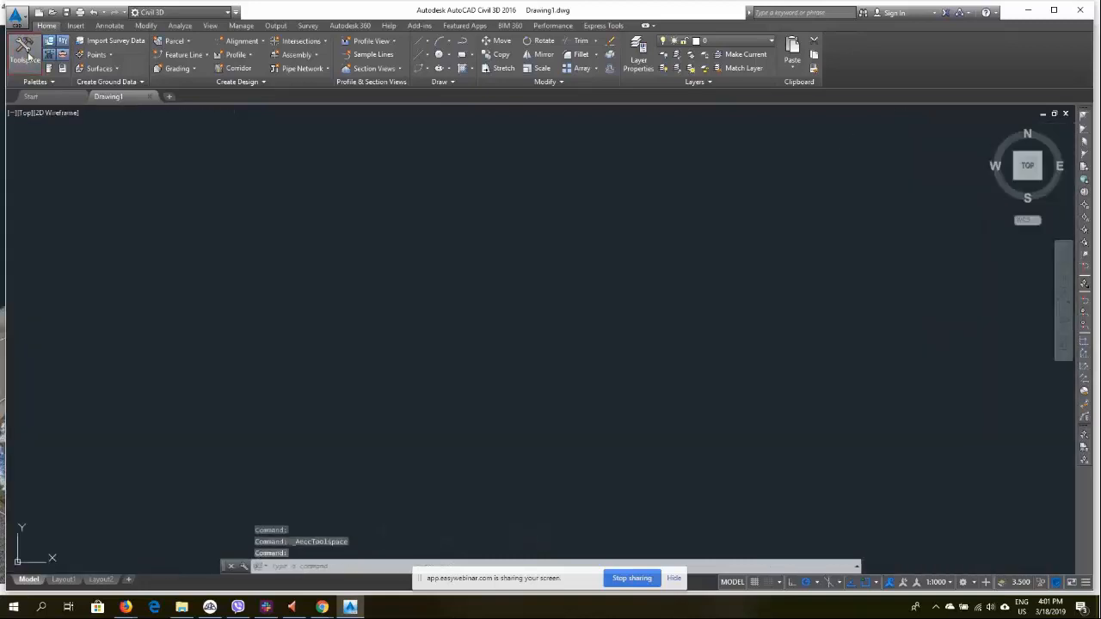
click(26, 53)
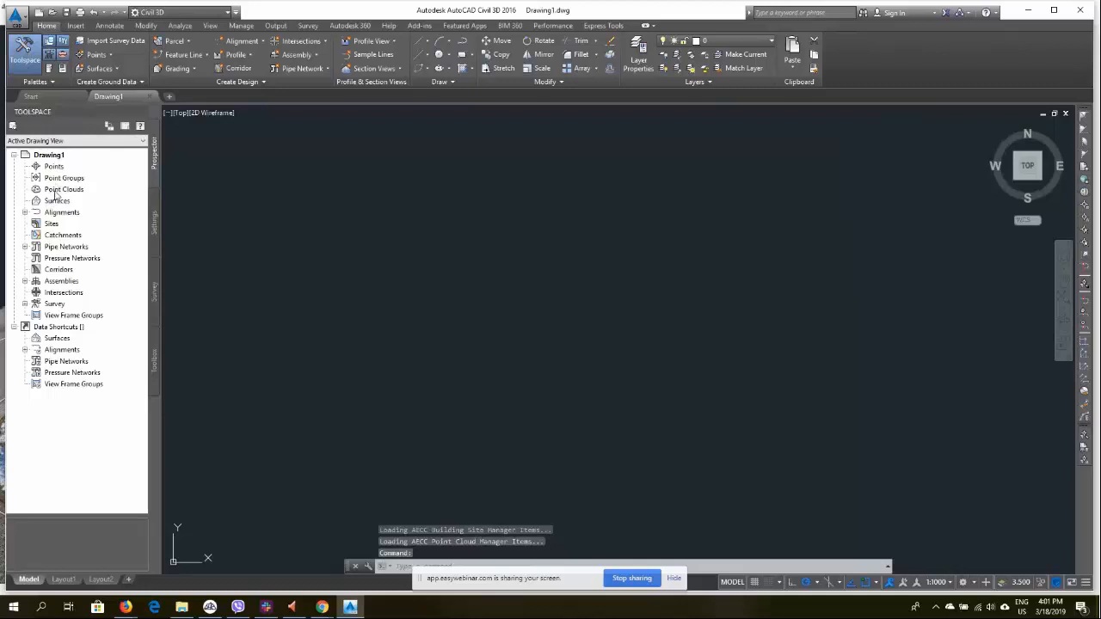
Start creating a new point cloud from the Point Clouds collection of Drawing1
click(60, 190)
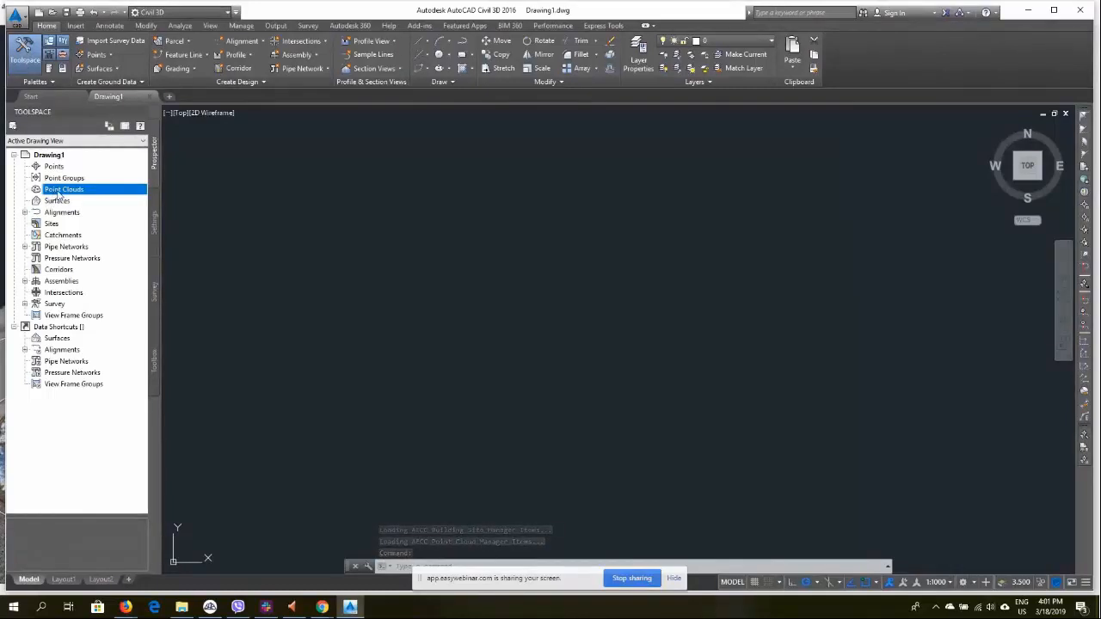
right_click(73, 191)
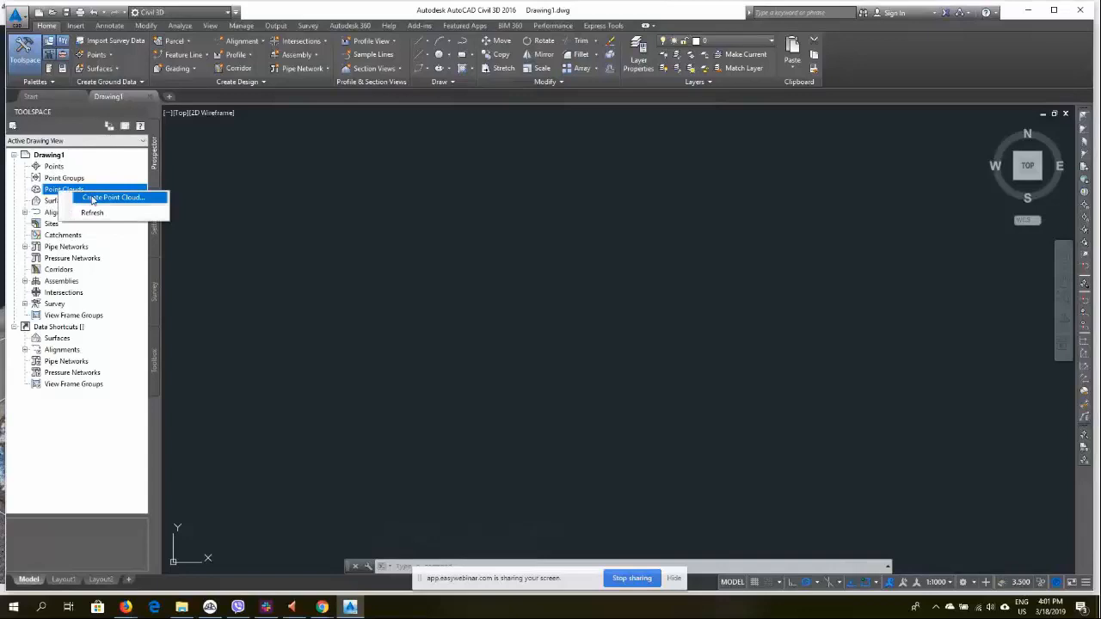
right_click(52, 191)
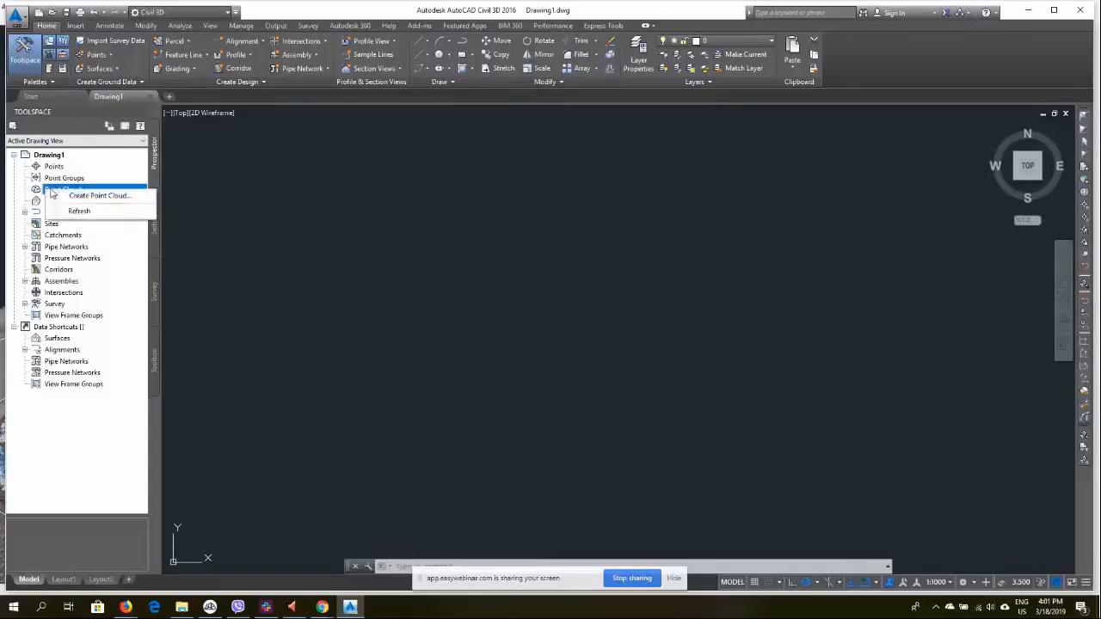
click(90, 197)
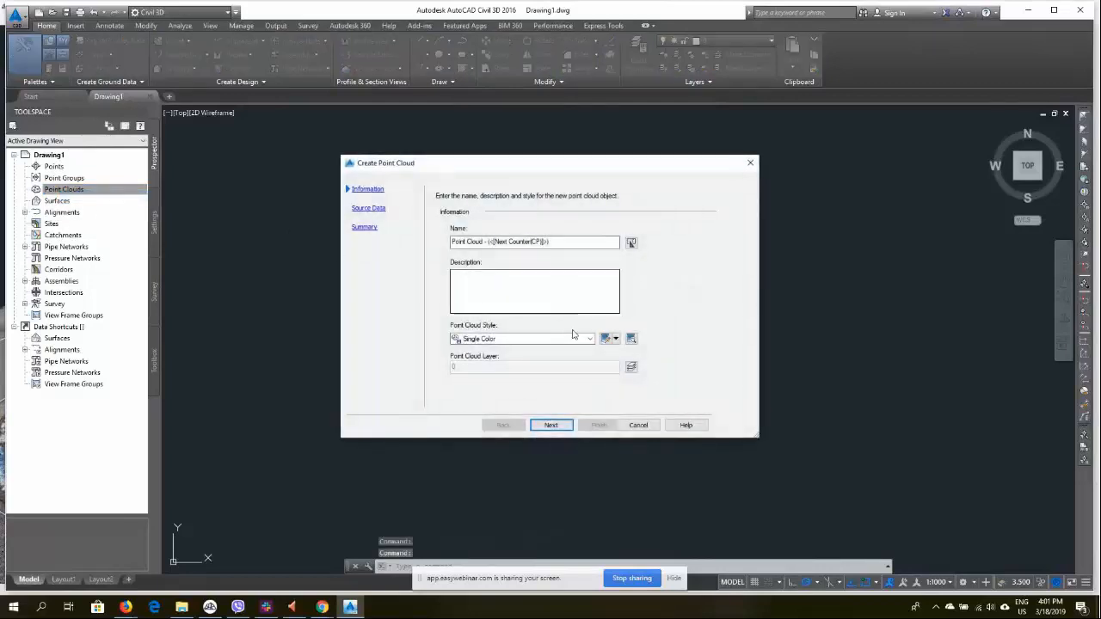
Set the new point cloud's style to True Color
click(590, 339)
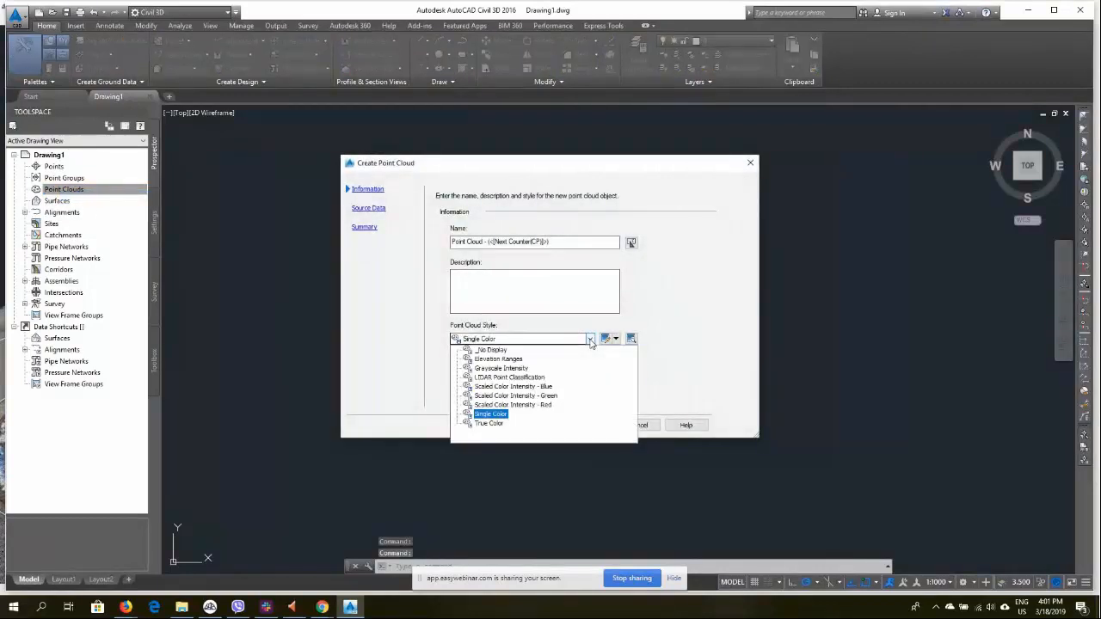
click(491, 424)
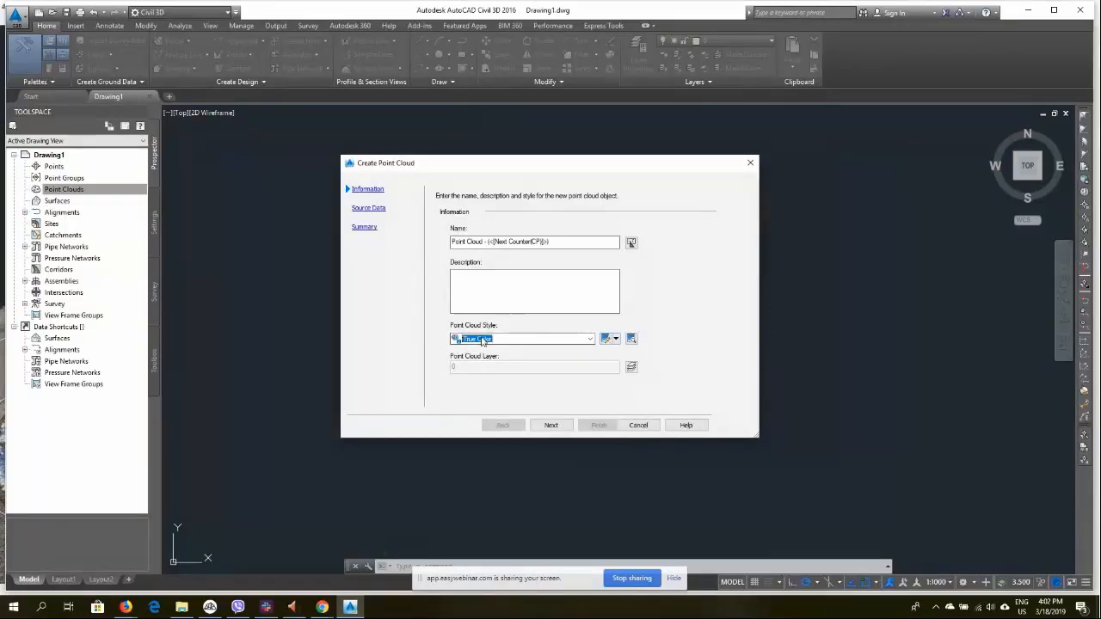
click(589, 339)
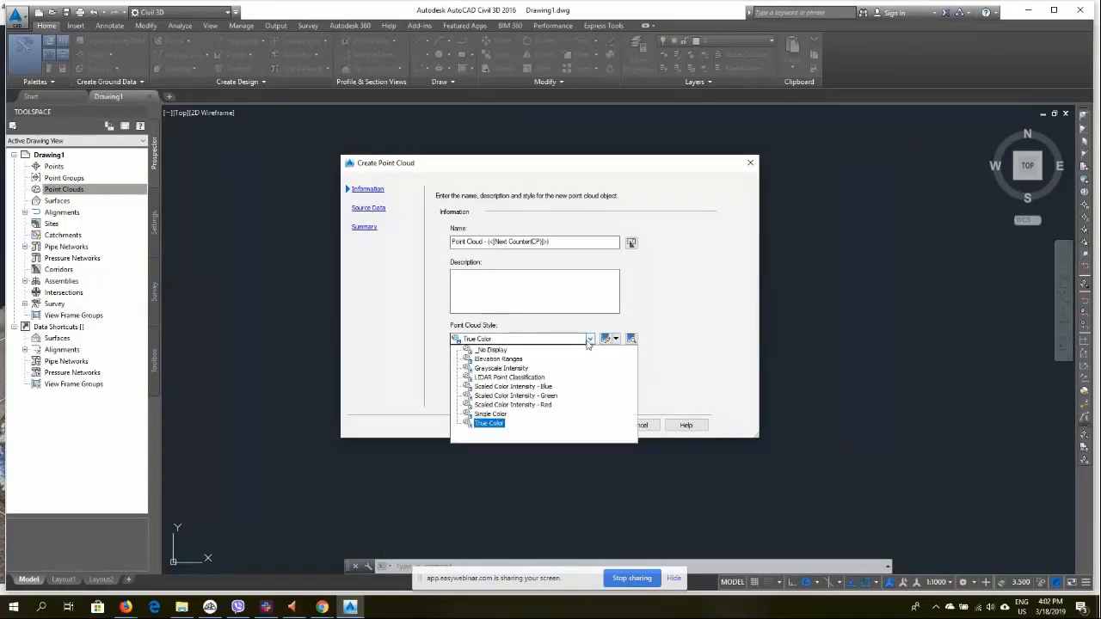
click(488, 424)
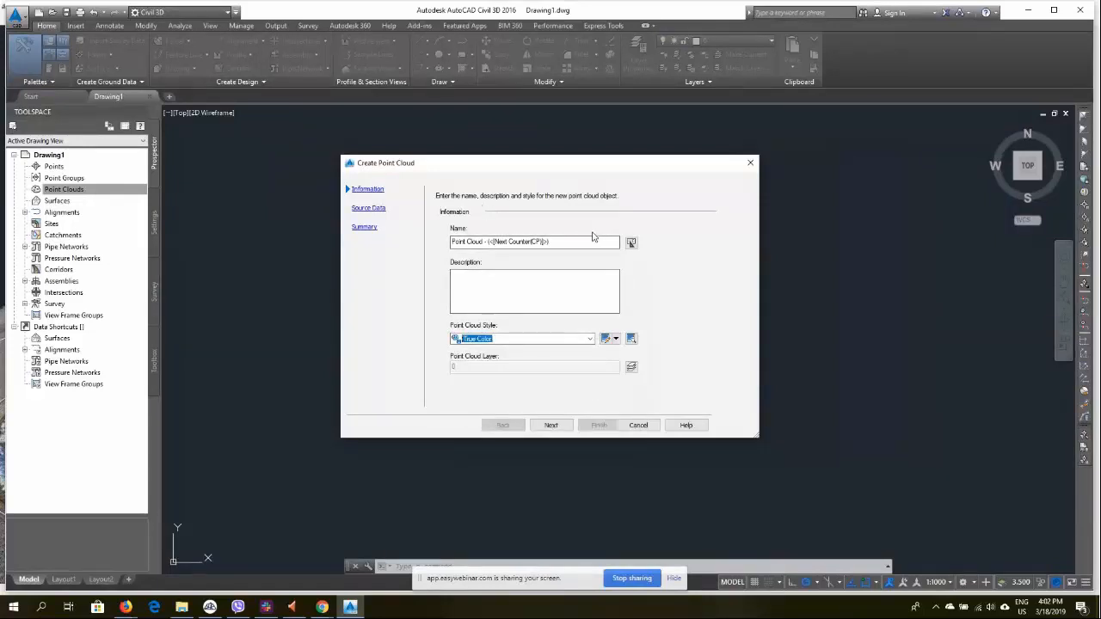
Keep the default point cloud name, continue to the source data page, and check the exported LAS file's folder
drag(578, 243, 346, 228)
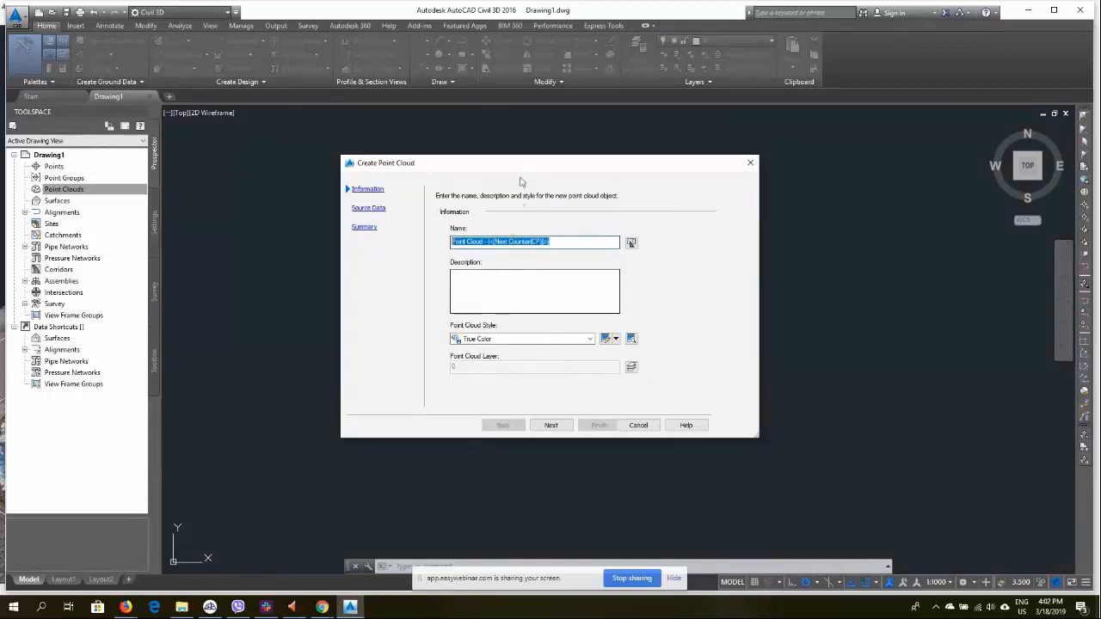
click(551, 427)
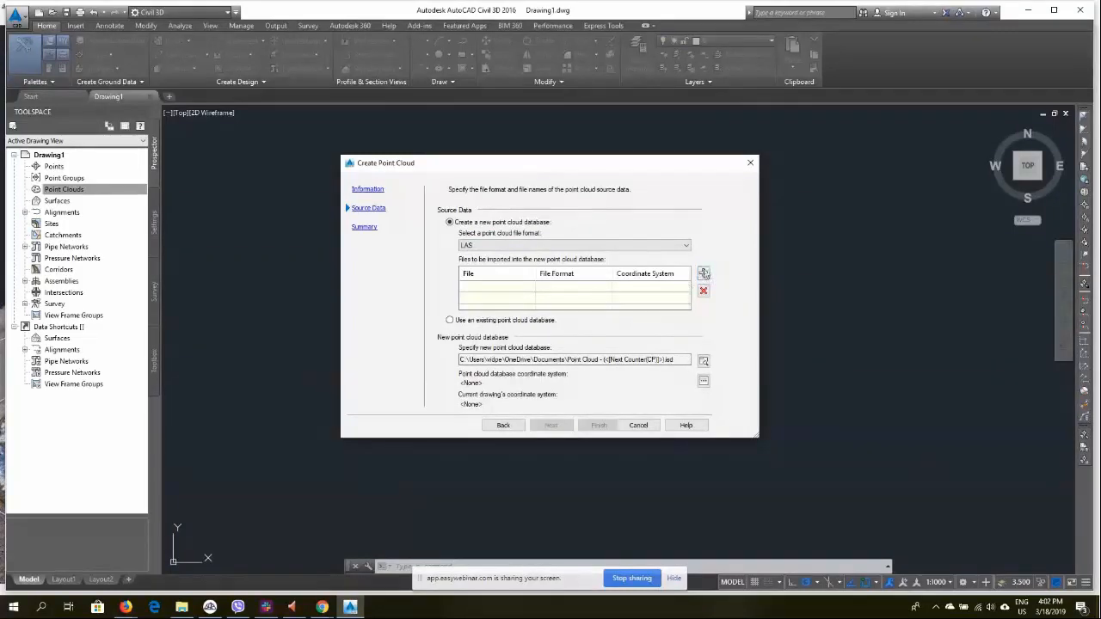
click(188, 609)
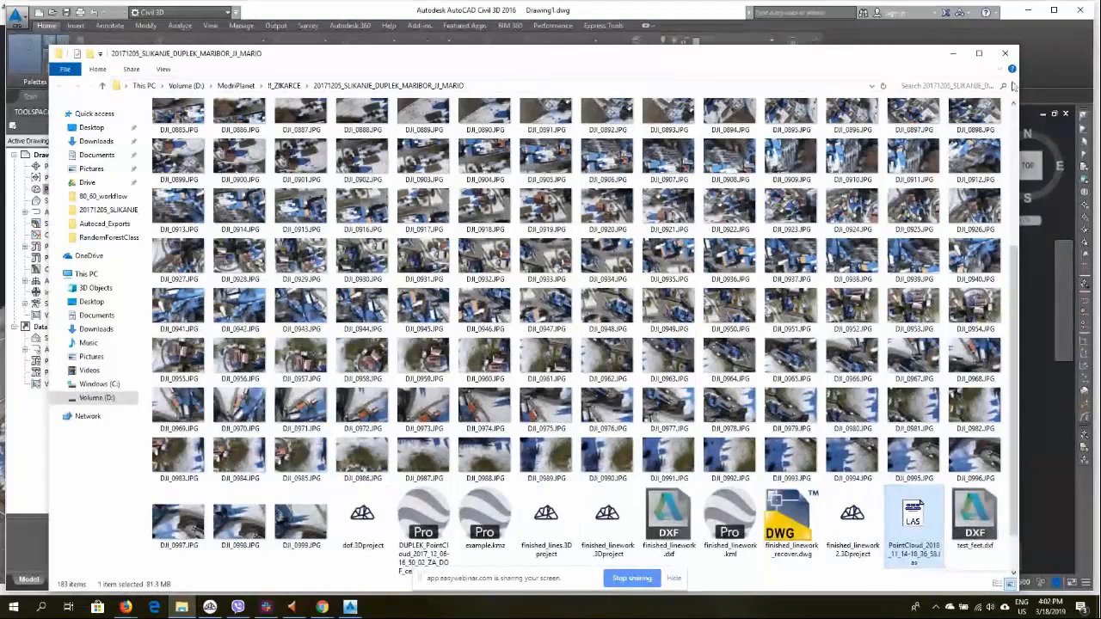
click(954, 54)
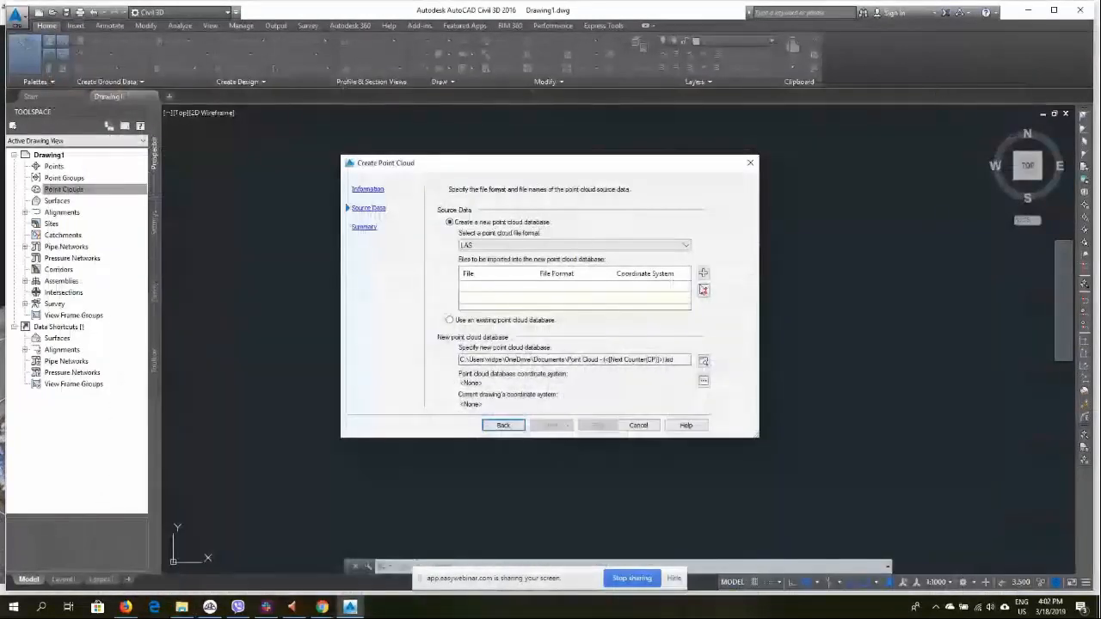
Add PointCloud_2018_11_14-18_36_58.las from the project folder as the LAS source file
click(704, 273)
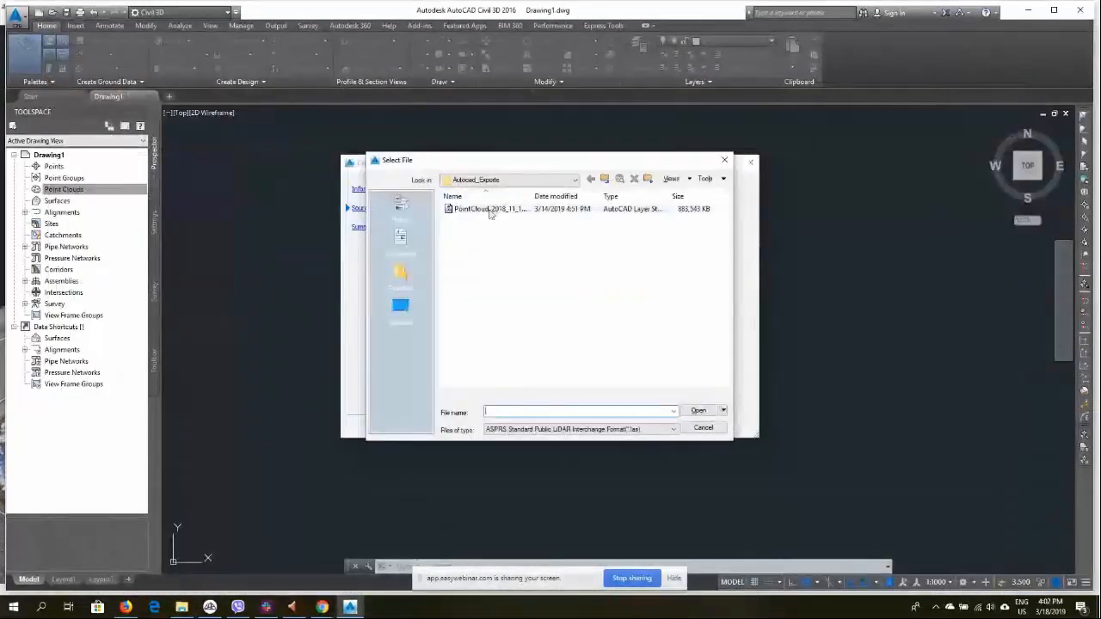
click(606, 179)
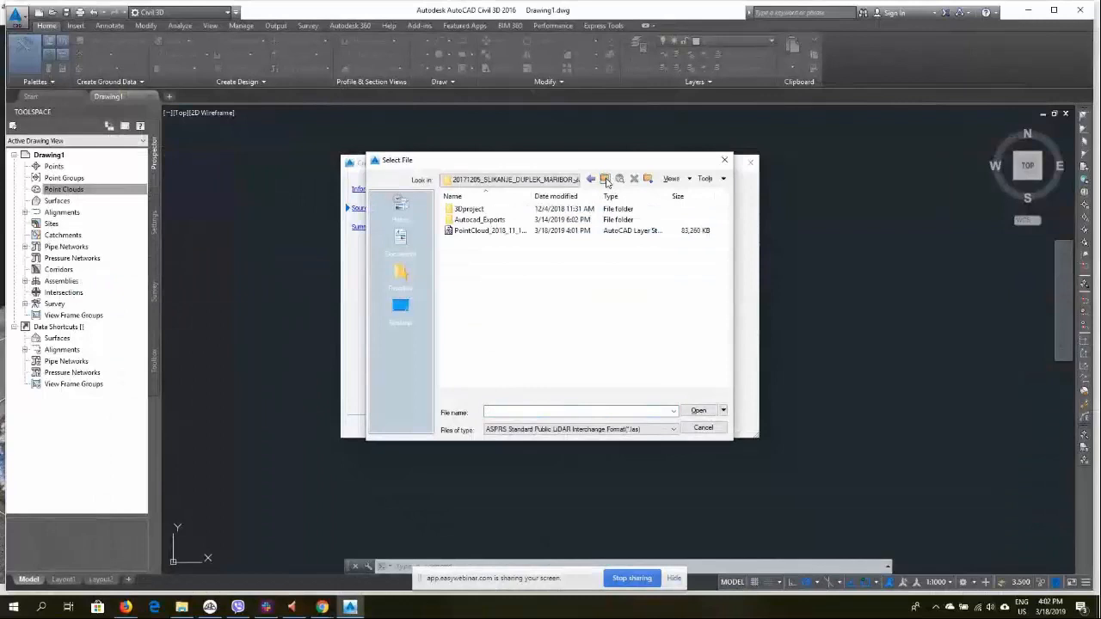
click(497, 231)
click(501, 233)
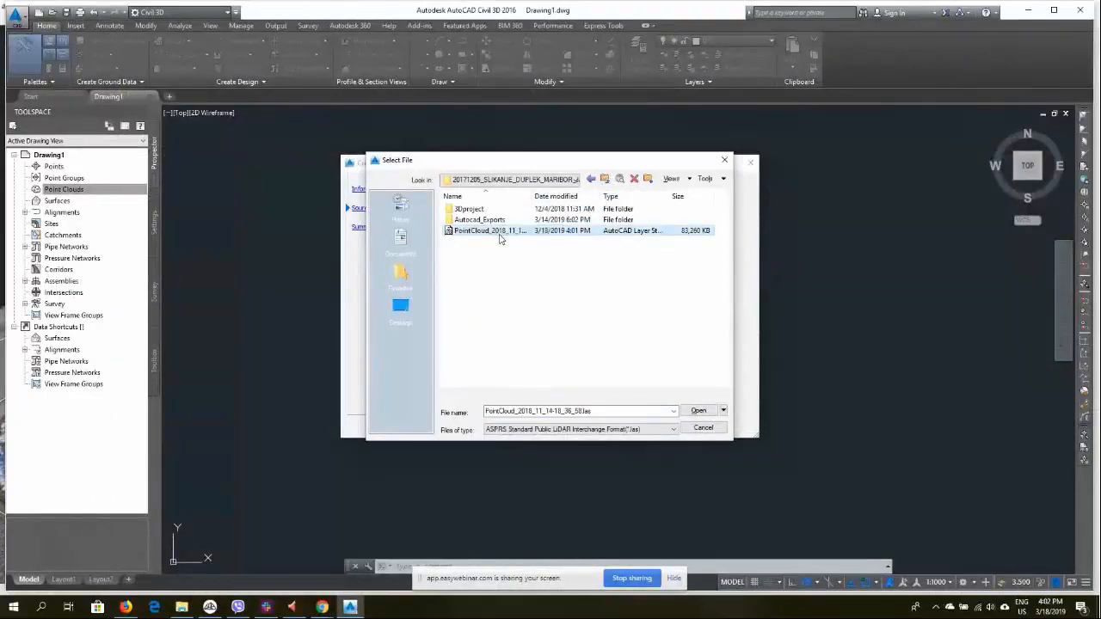
click(450, 235)
click(701, 409)
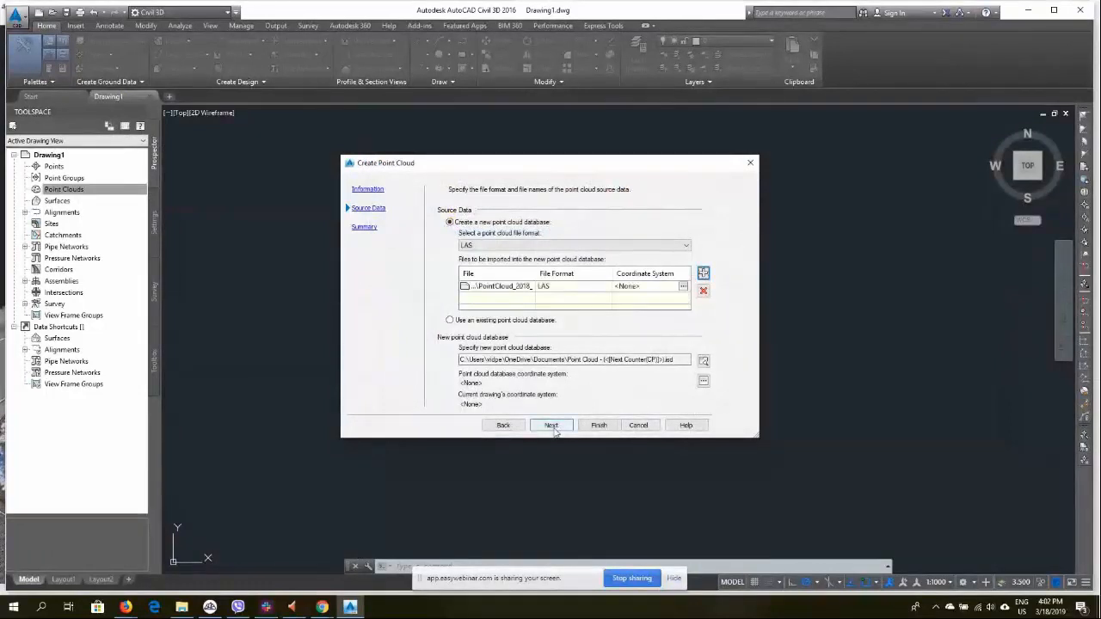
Set the new point cloud database to pointcloud_example2 in the project's Autocad_Exports folder on Volume D
click(554, 425)
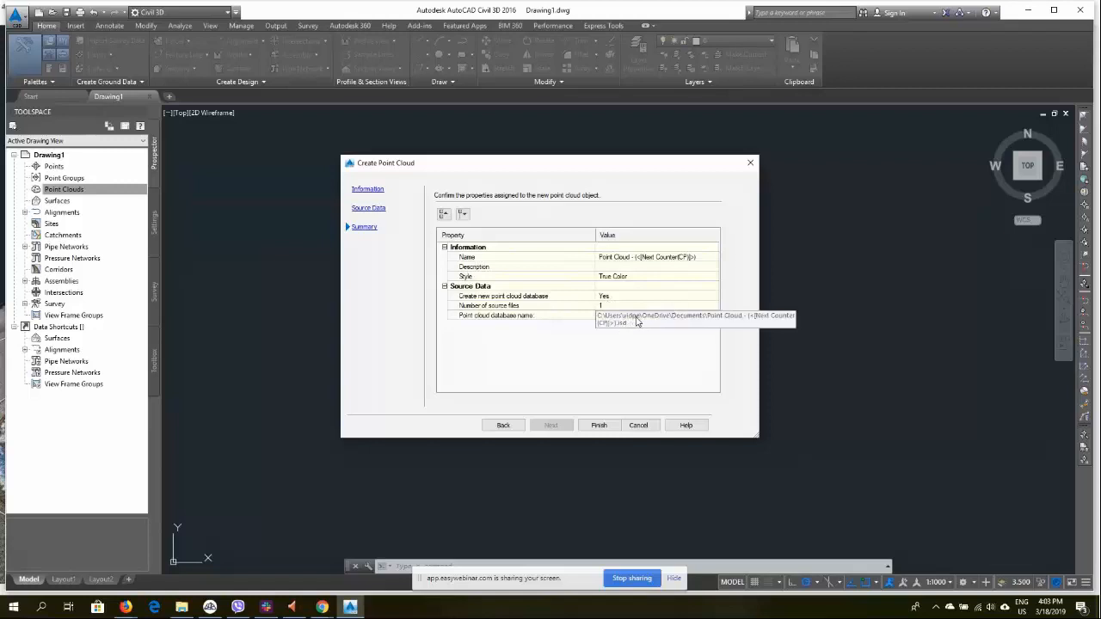
click(368, 209)
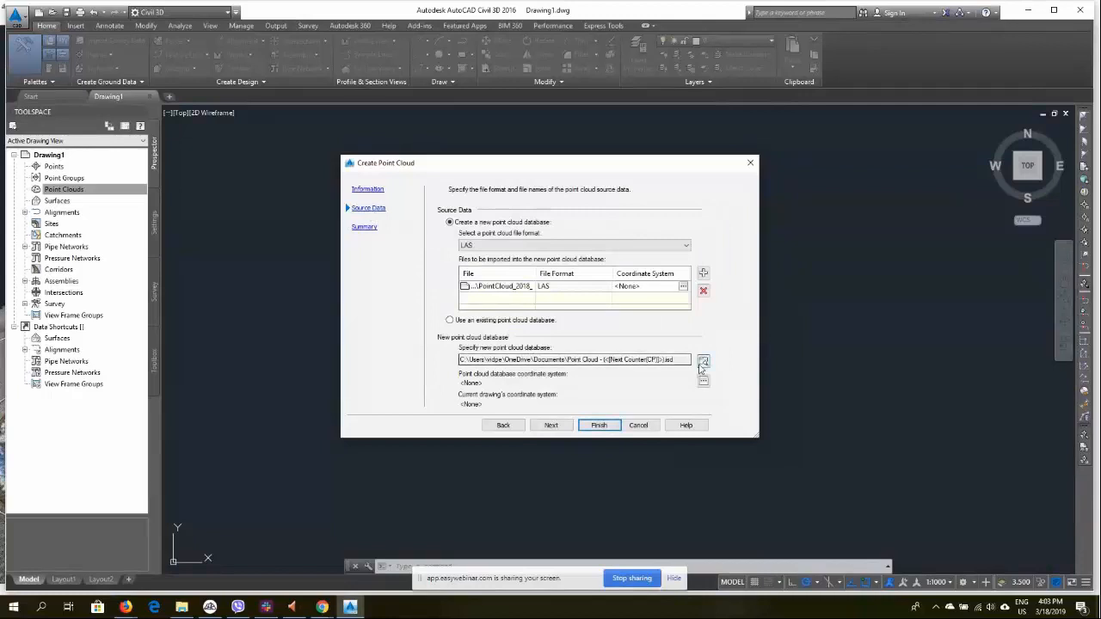
drag(466, 358, 516, 362)
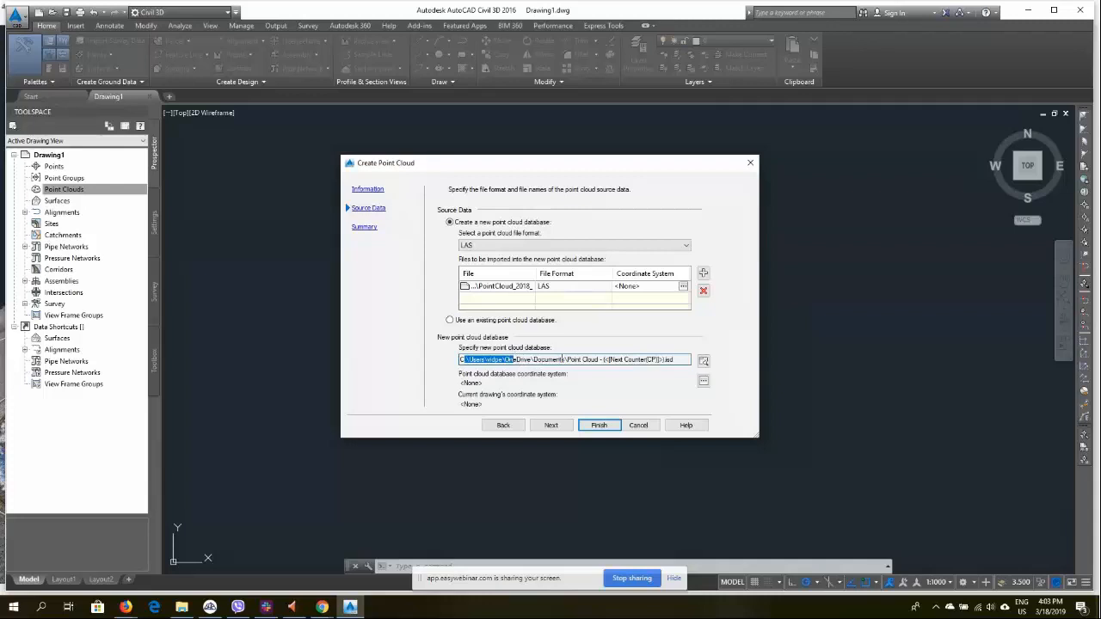
click(703, 362)
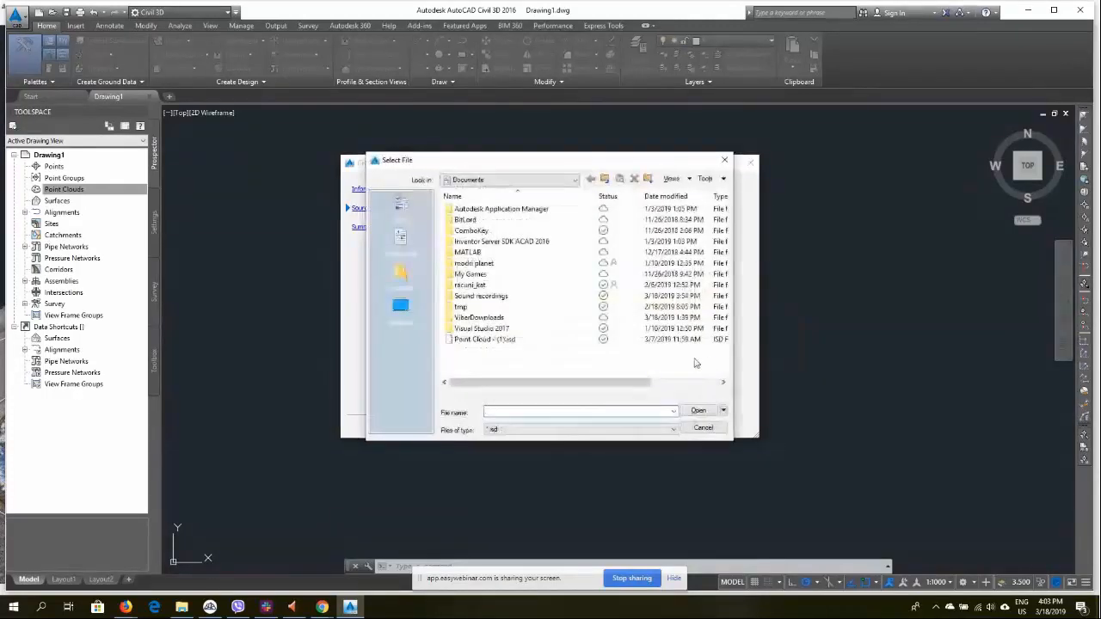
click(605, 179)
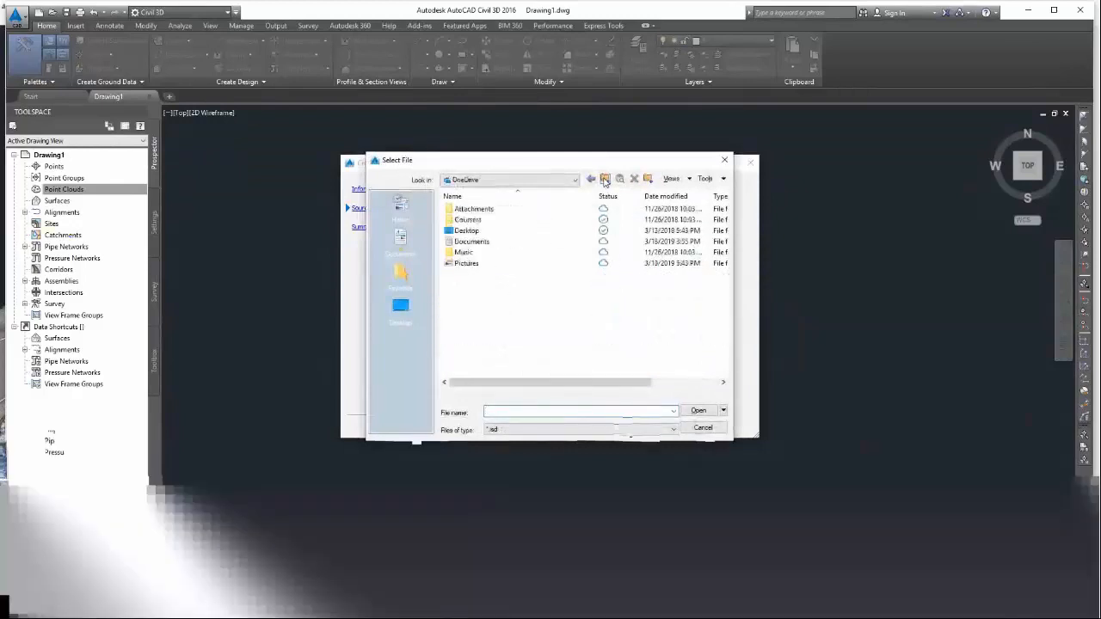
click(606, 180)
click(605, 180)
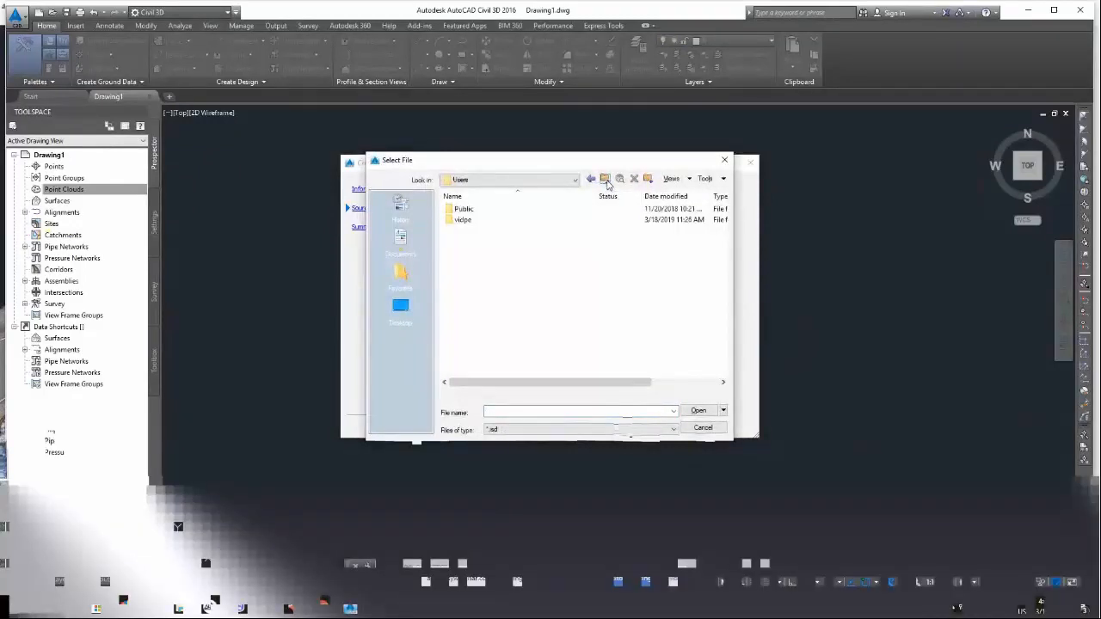
click(606, 180)
click(606, 180)
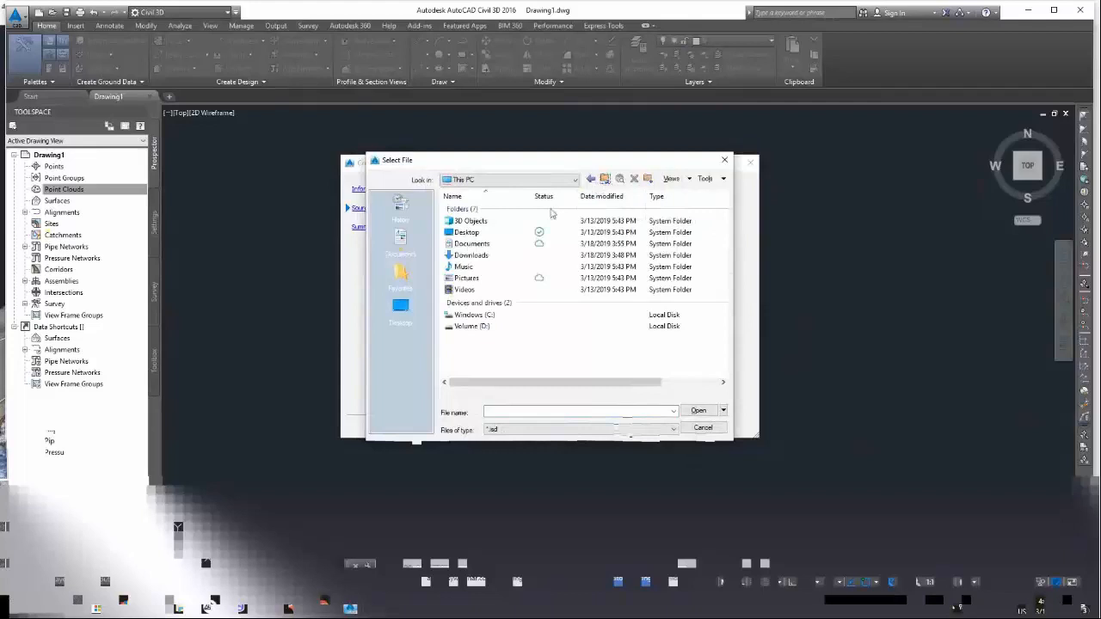
double_click(478, 326)
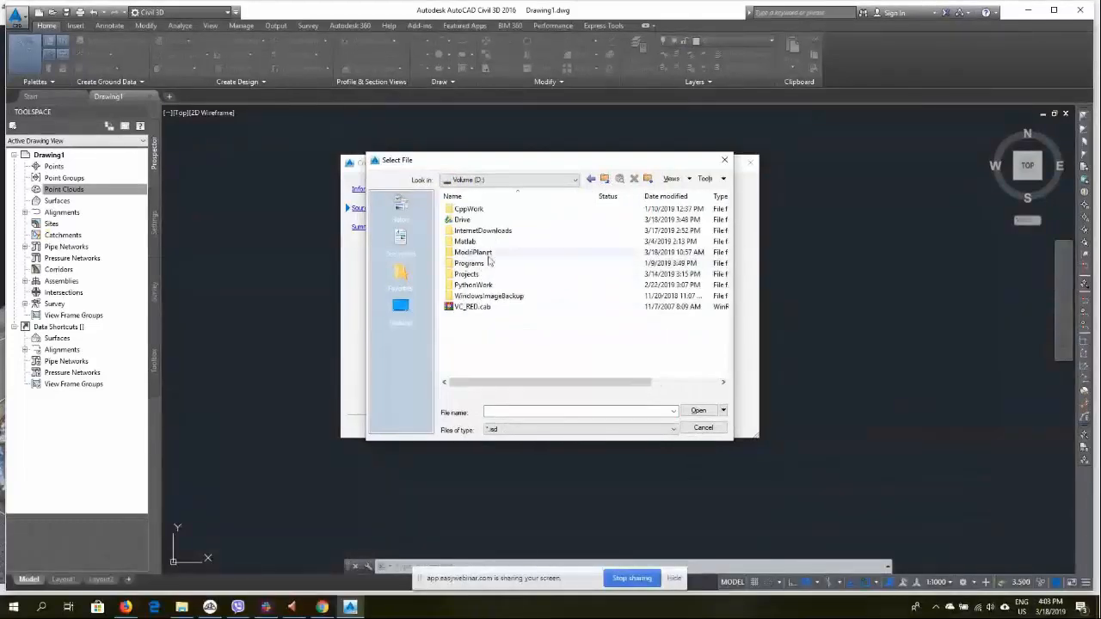
double_click(484, 253)
double_click(482, 220)
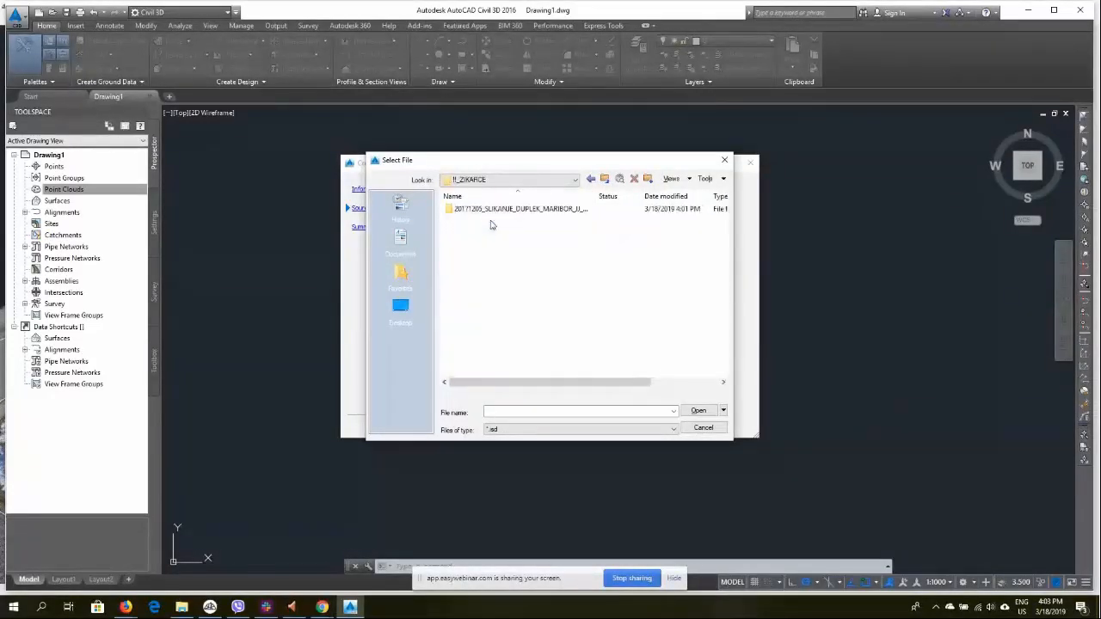
double_click(499, 210)
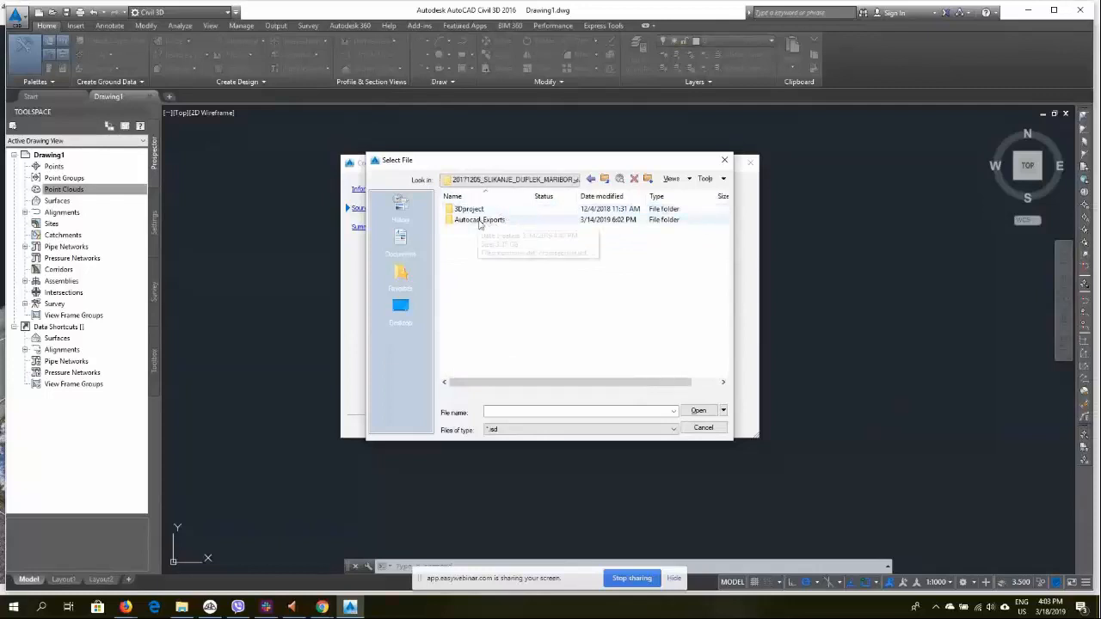
double_click(484, 221)
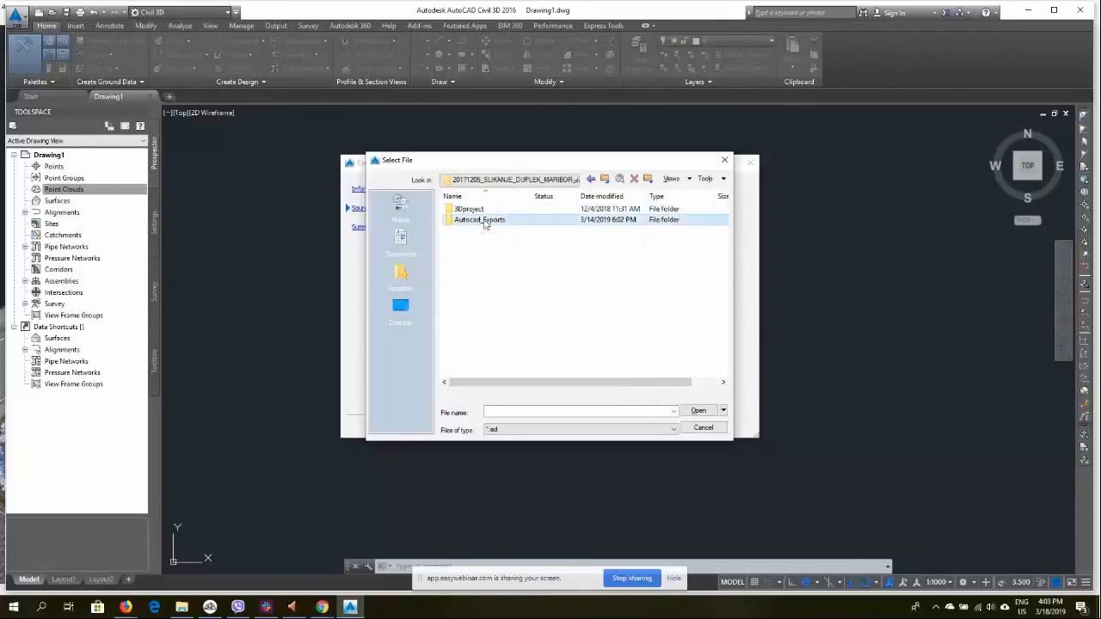
click(503, 414)
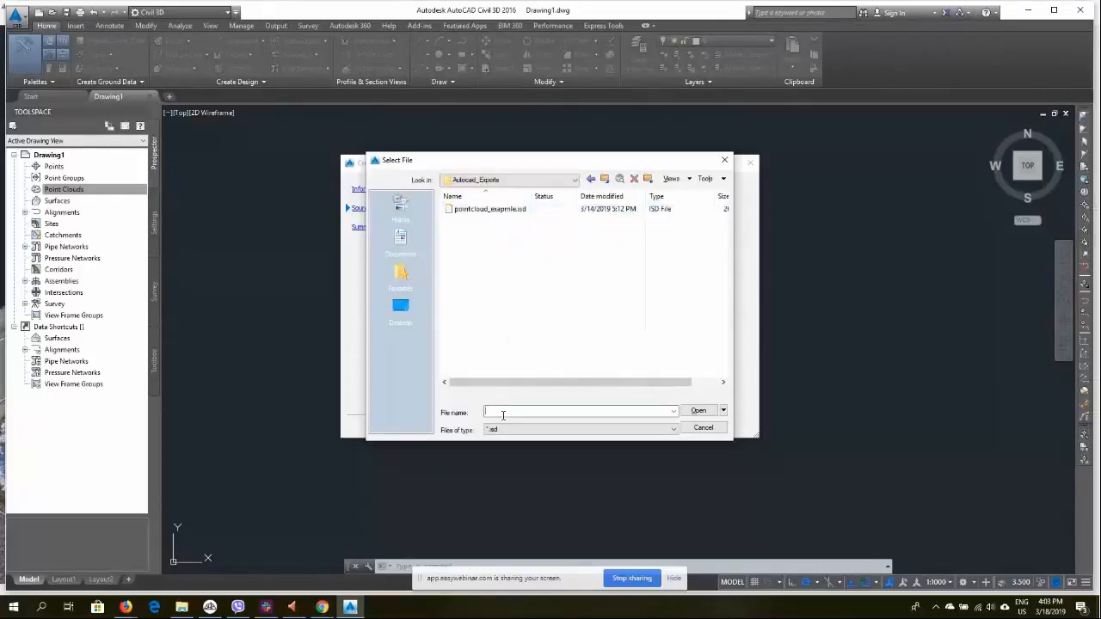
text(pointcloud_)
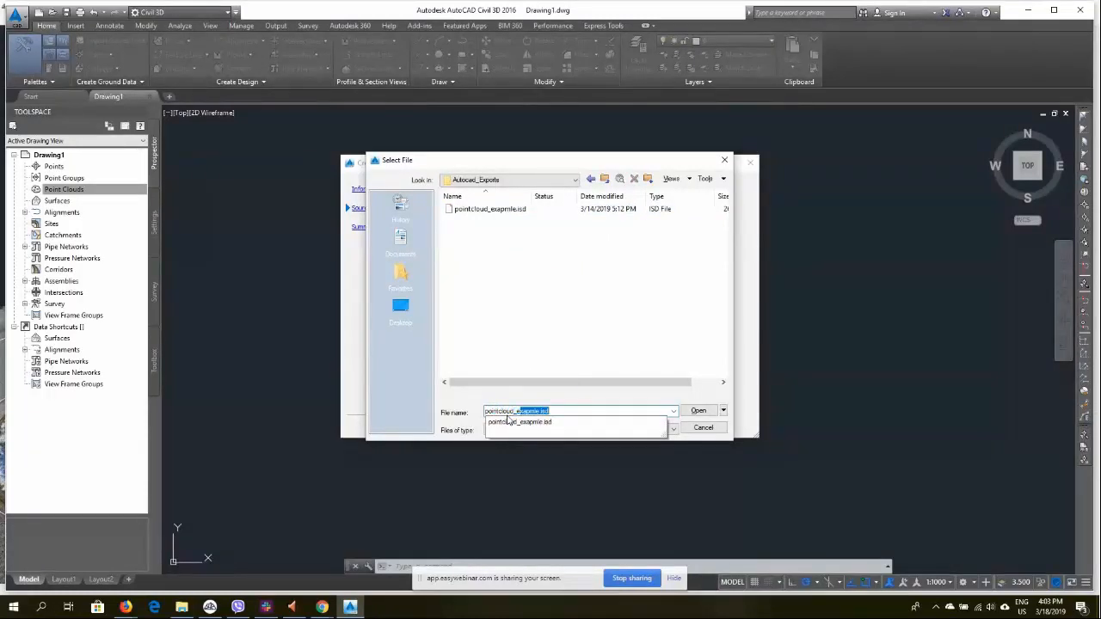
text(example2)
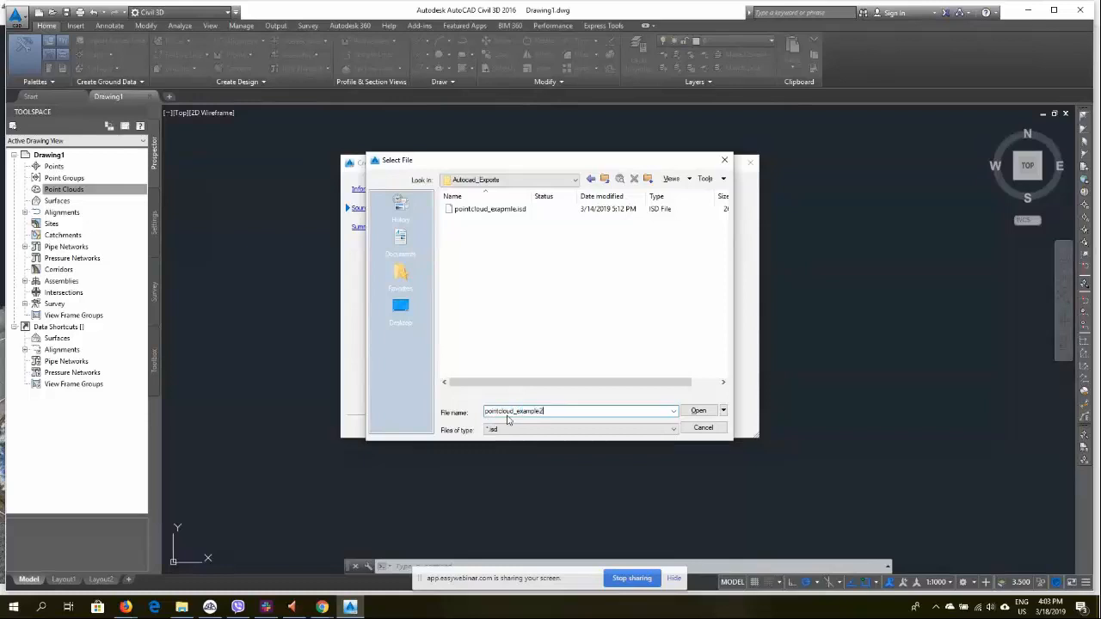
click(698, 410)
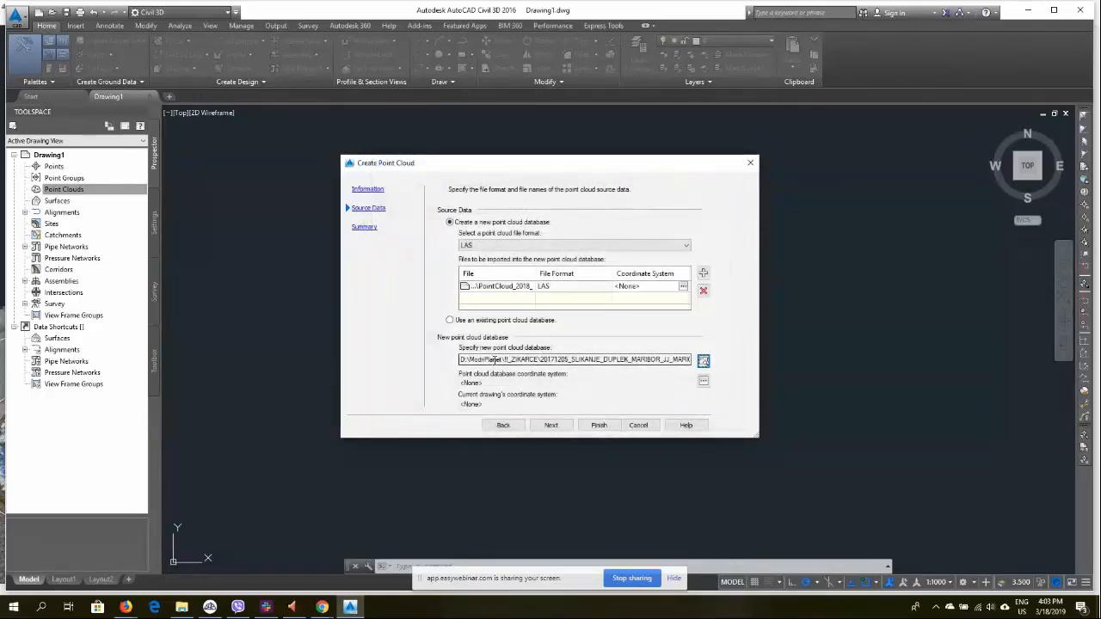
Finish creating the point cloud and dismiss the background processing notice
click(566, 429)
click(599, 425)
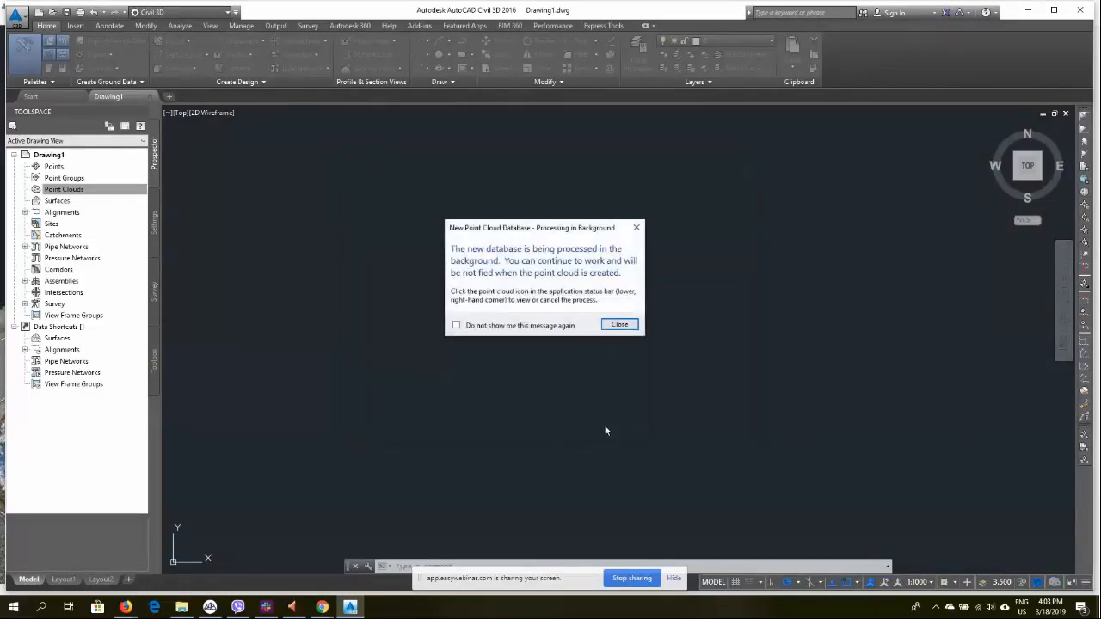
click(619, 325)
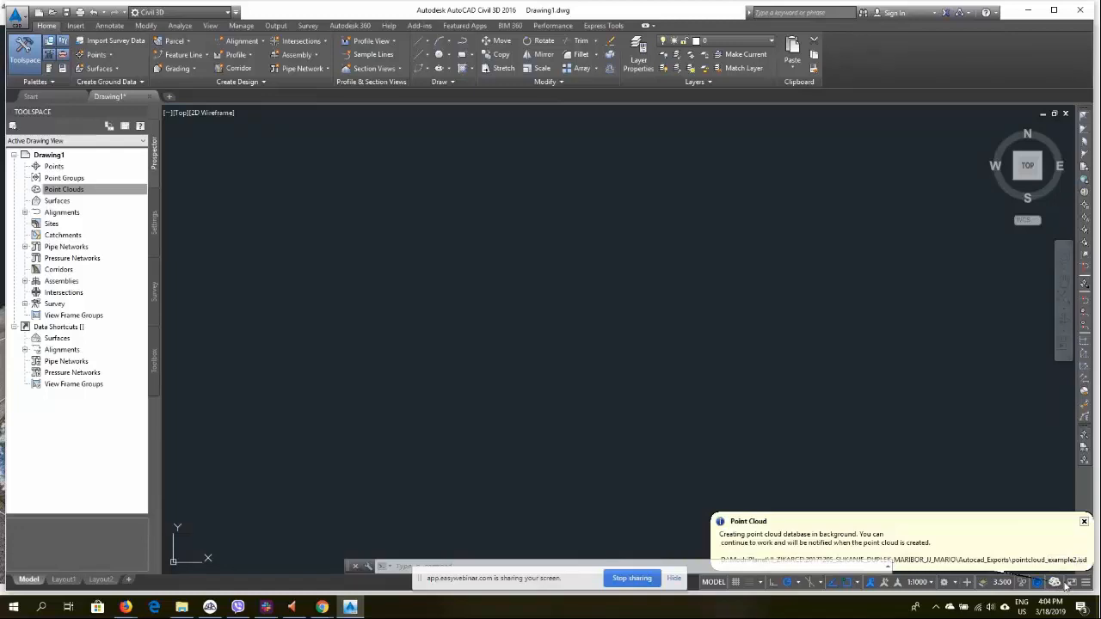
Switch to 3Dsurvey, undo the crop to restore the full point cloud, and return to Civil 3D
click(209, 607)
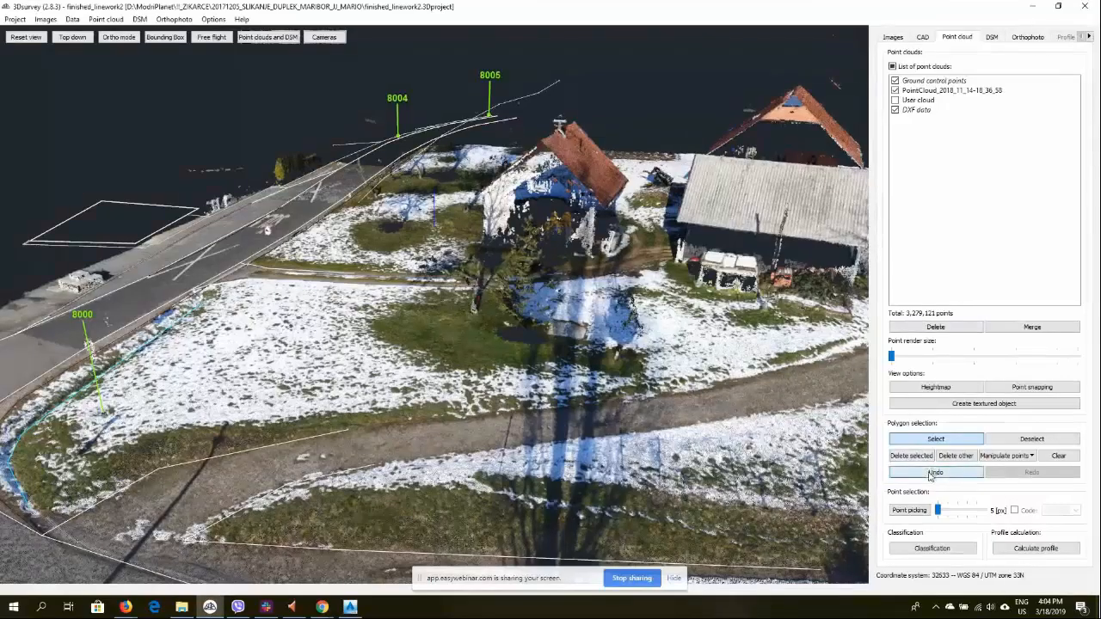
click(930, 477)
drag(358, 315, 571, 334)
scroll(571, 334, down, 4)
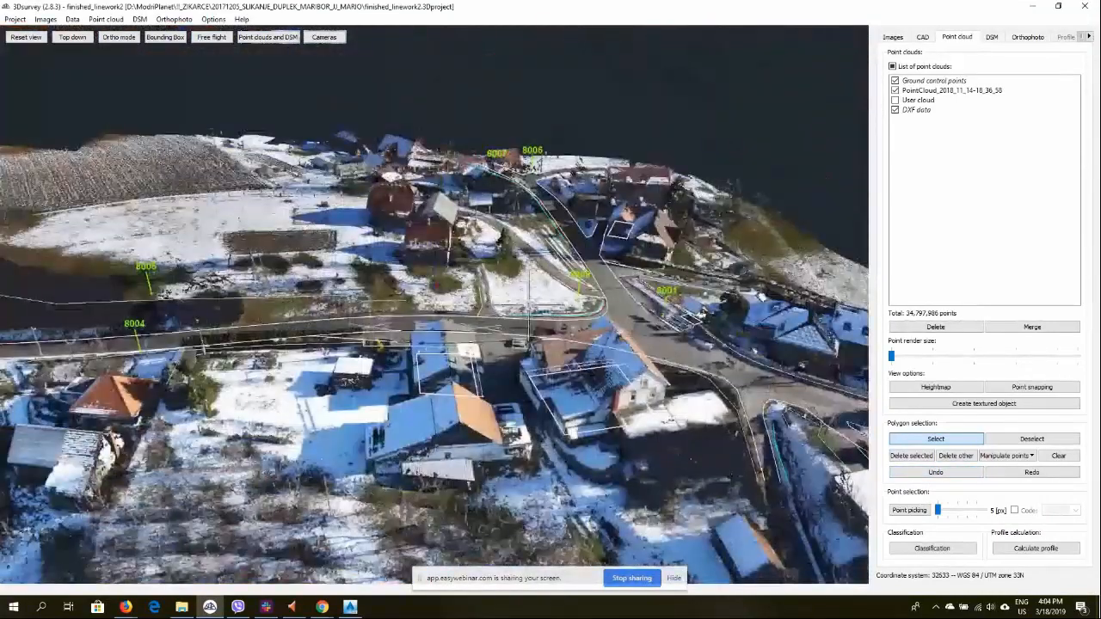
click(350, 607)
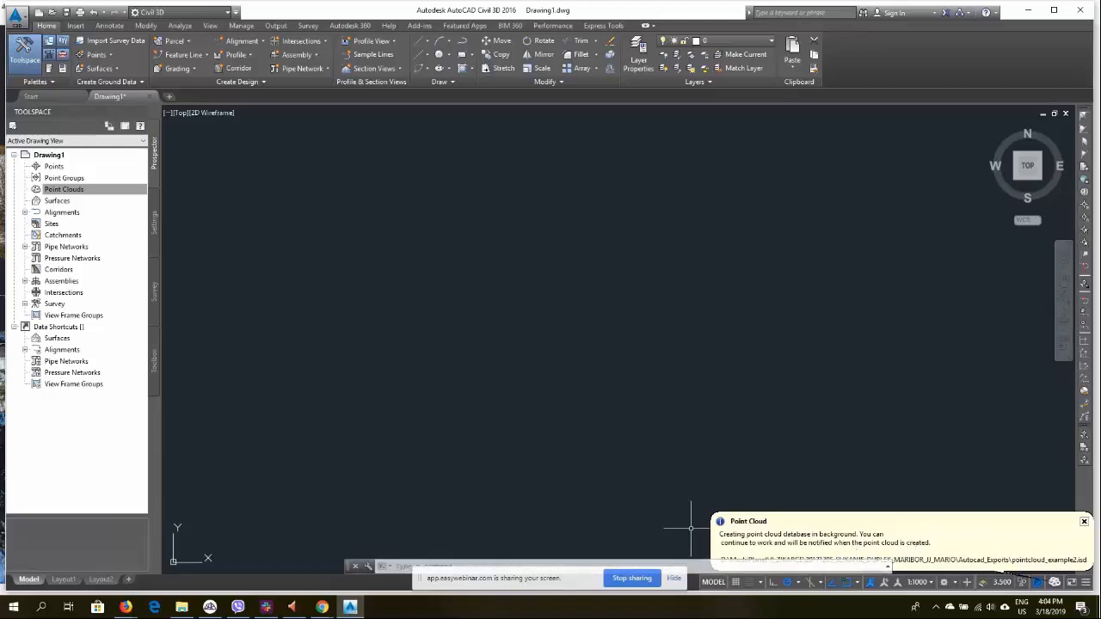
Check processing load in Task Manager, then zoom to the newly created point cloud
key(ctrl+shift+Escape)
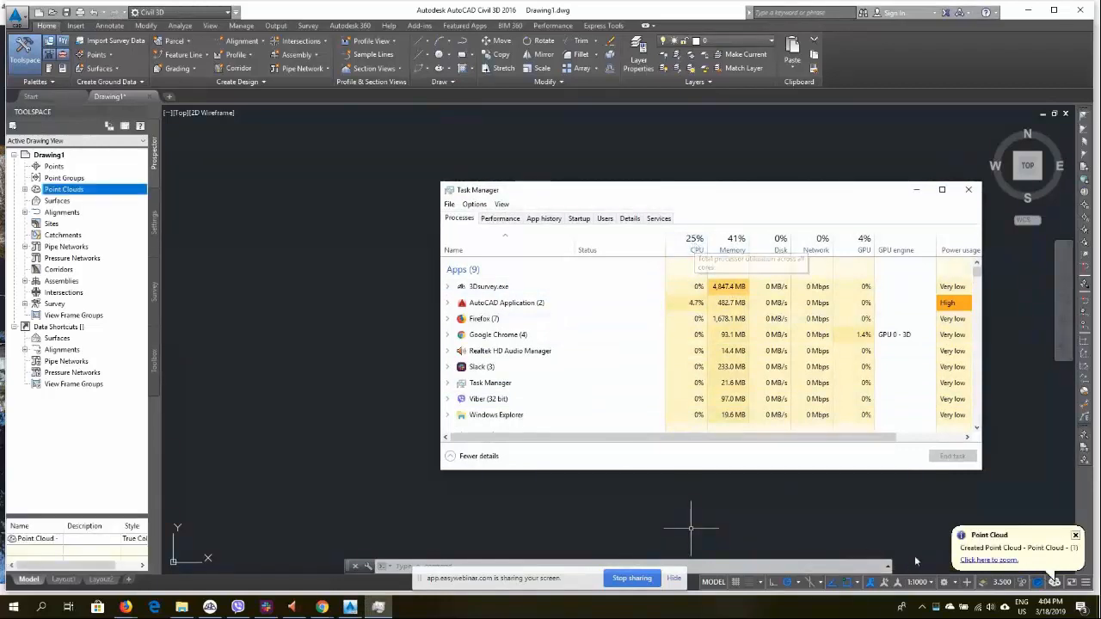
click(917, 189)
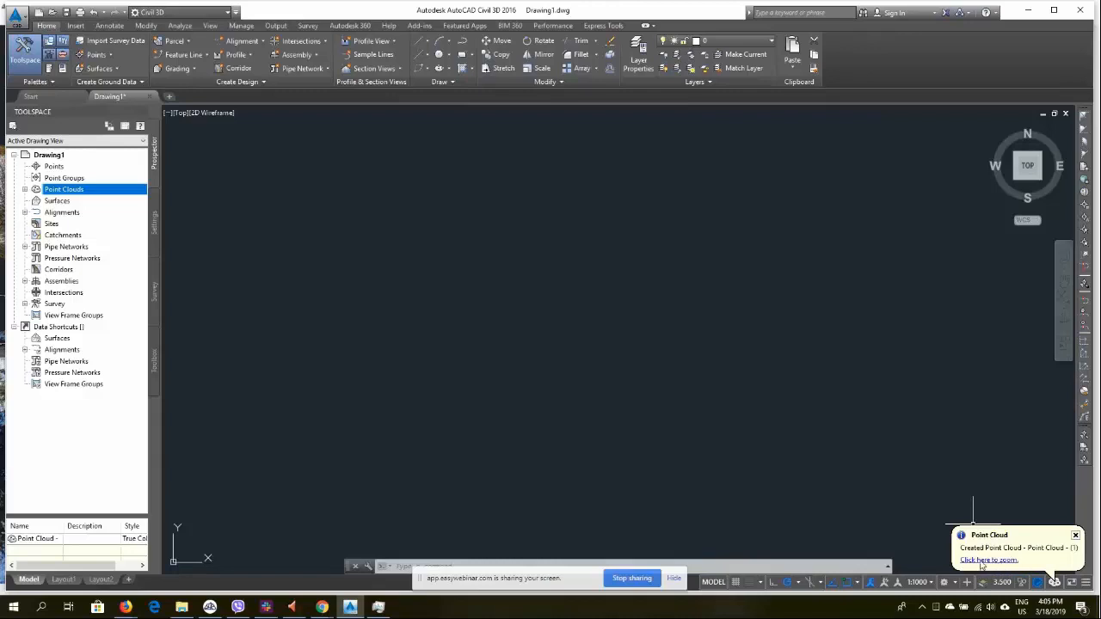
click(990, 560)
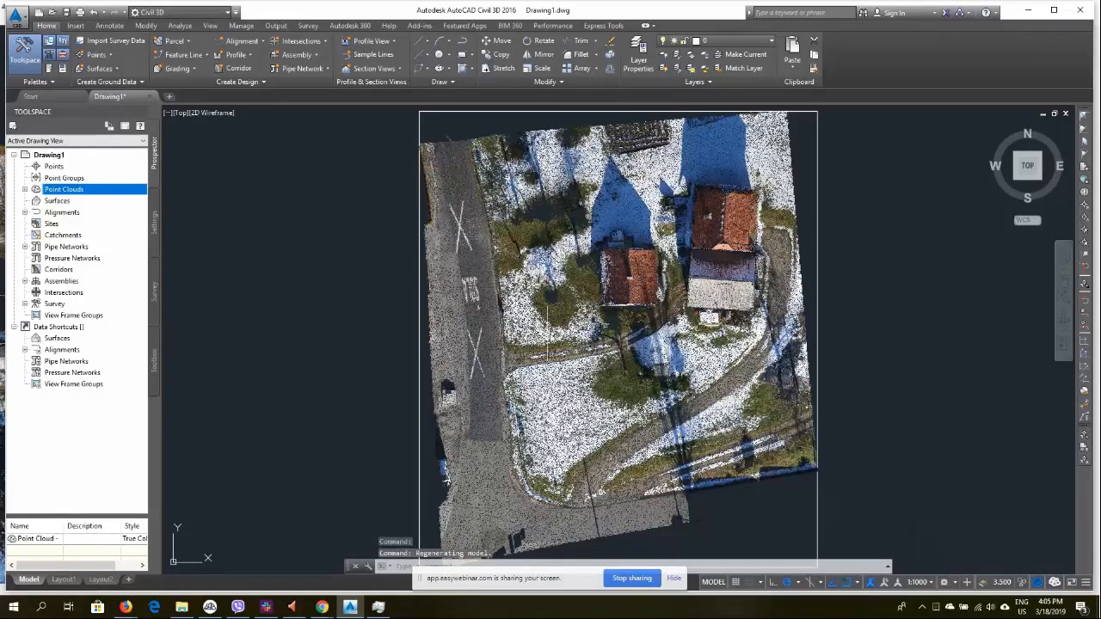
Zoom in and select the imported point cloud to inspect its points around the houses
scroll(516, 319, up, 5)
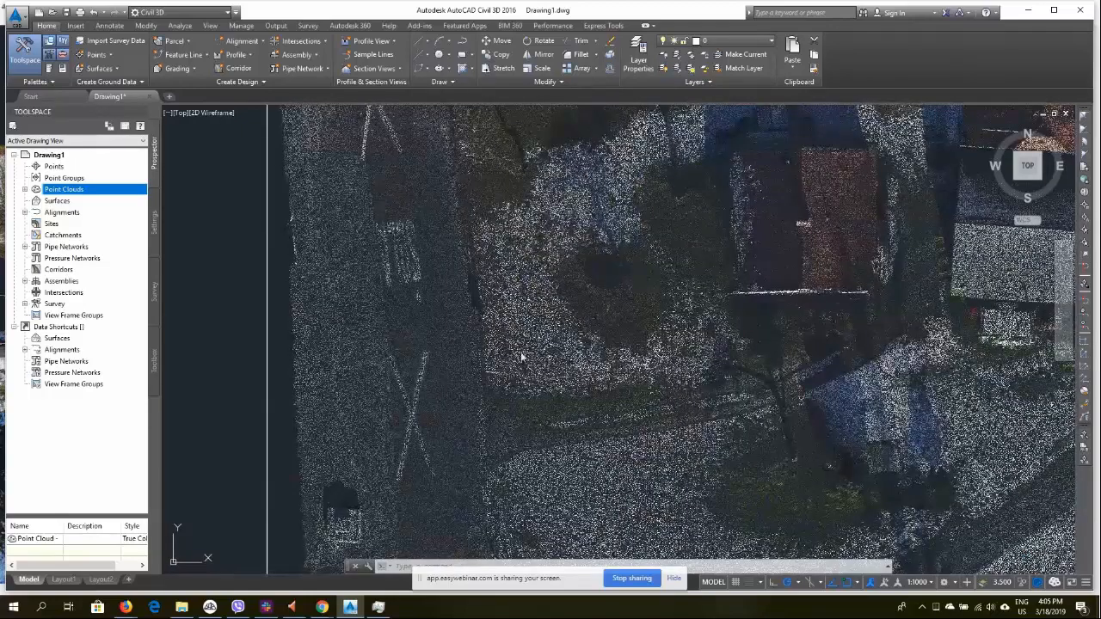
click(513, 382)
key(Escape)
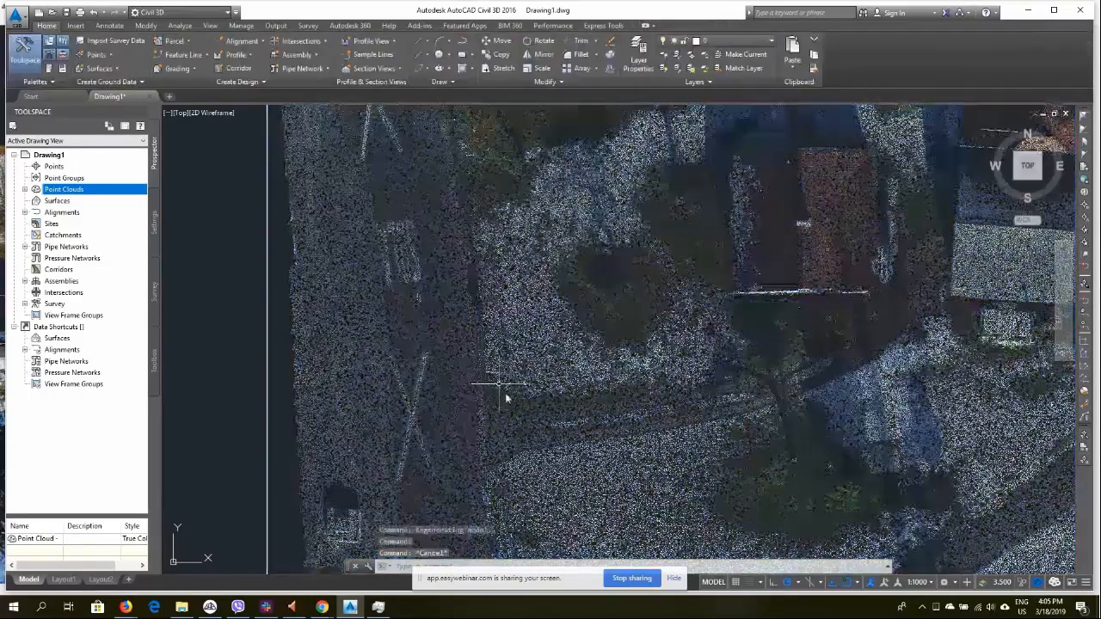
click(509, 401)
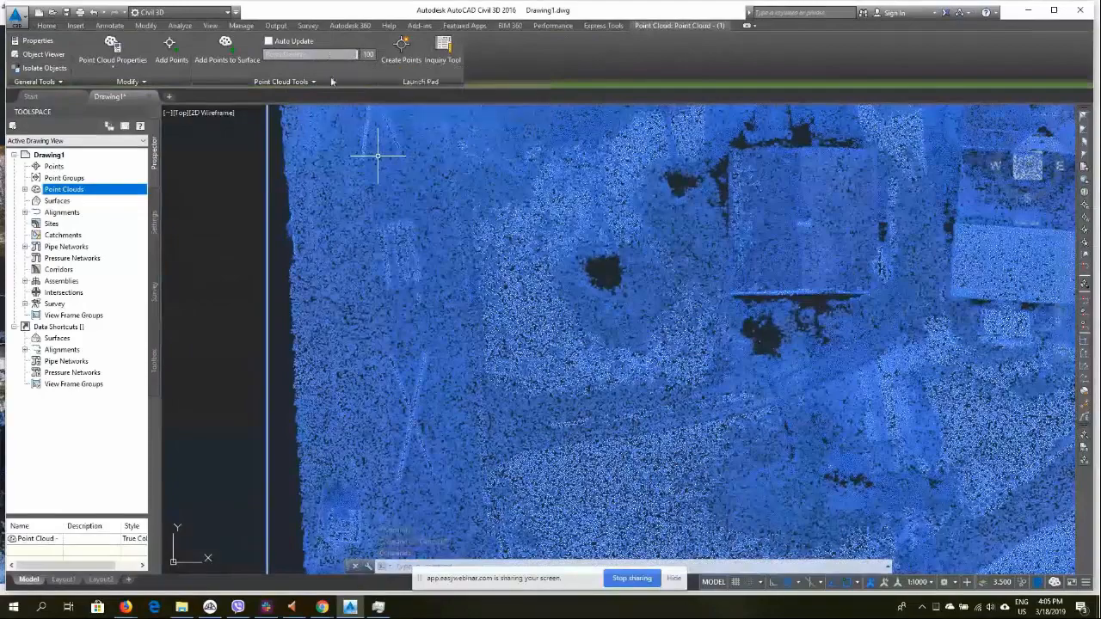
key(Escape)
scroll(498, 251, down, 2)
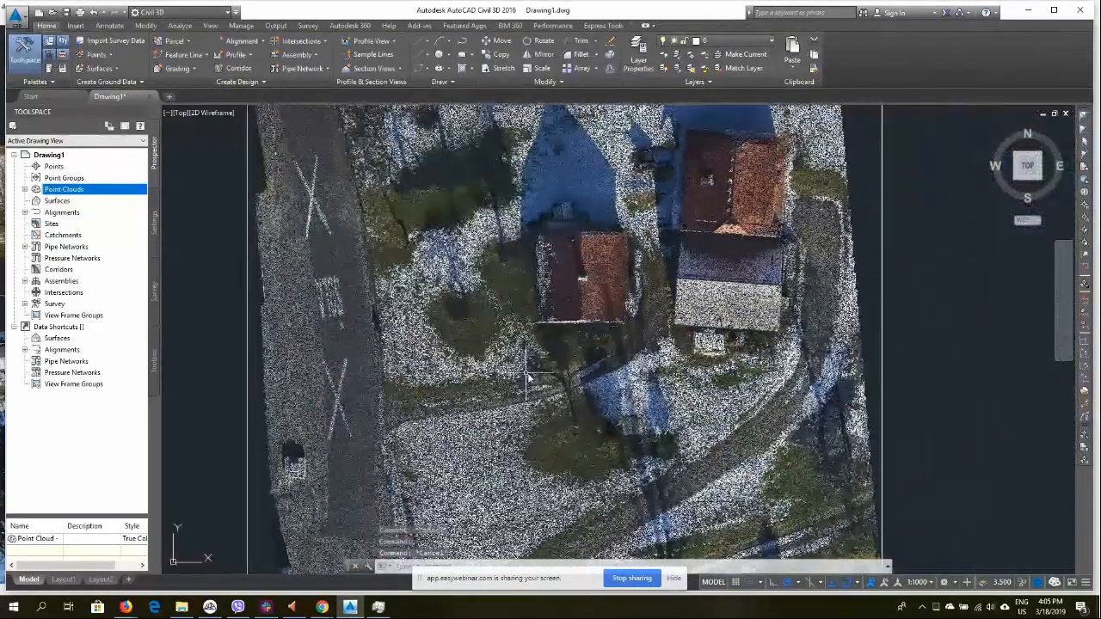
Zoom and orbit around the imported point cloud to examine it from different angles
scroll(566, 334, up, 5)
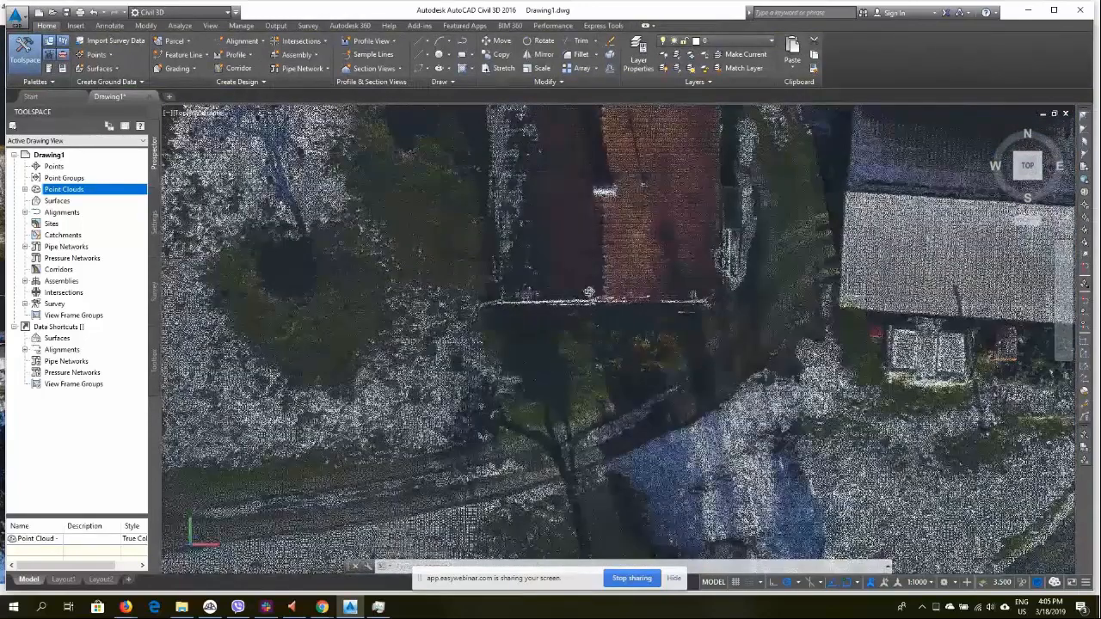
shift+middle_drag(575, 308, 635, 324)
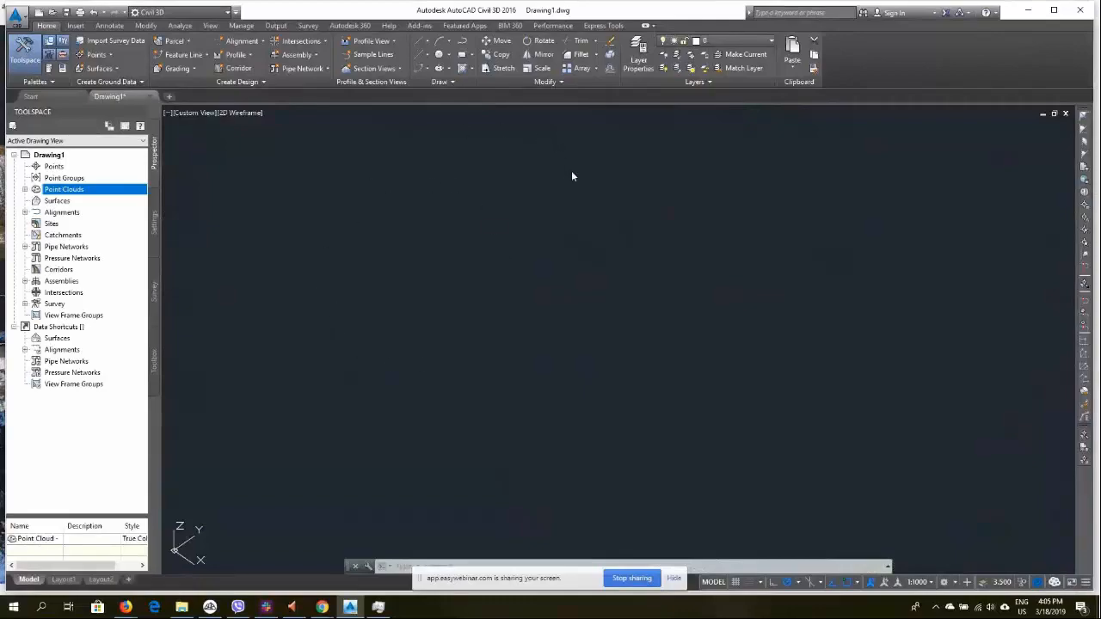
scroll(626, 194, down, 4)
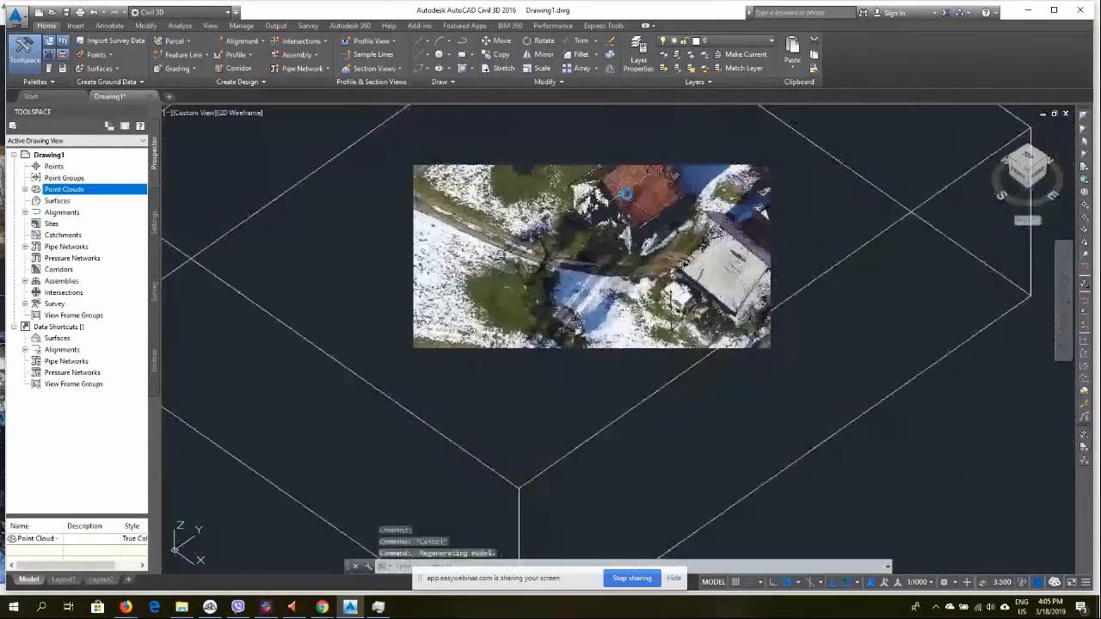
scroll(626, 194, up, 8)
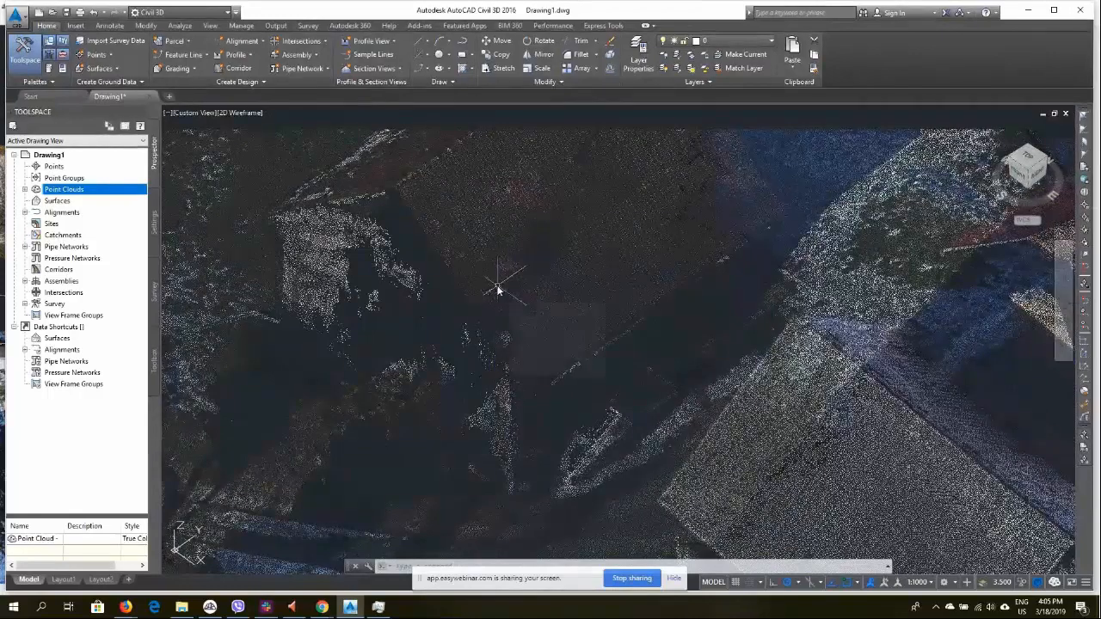
scroll(506, 269, down, 5)
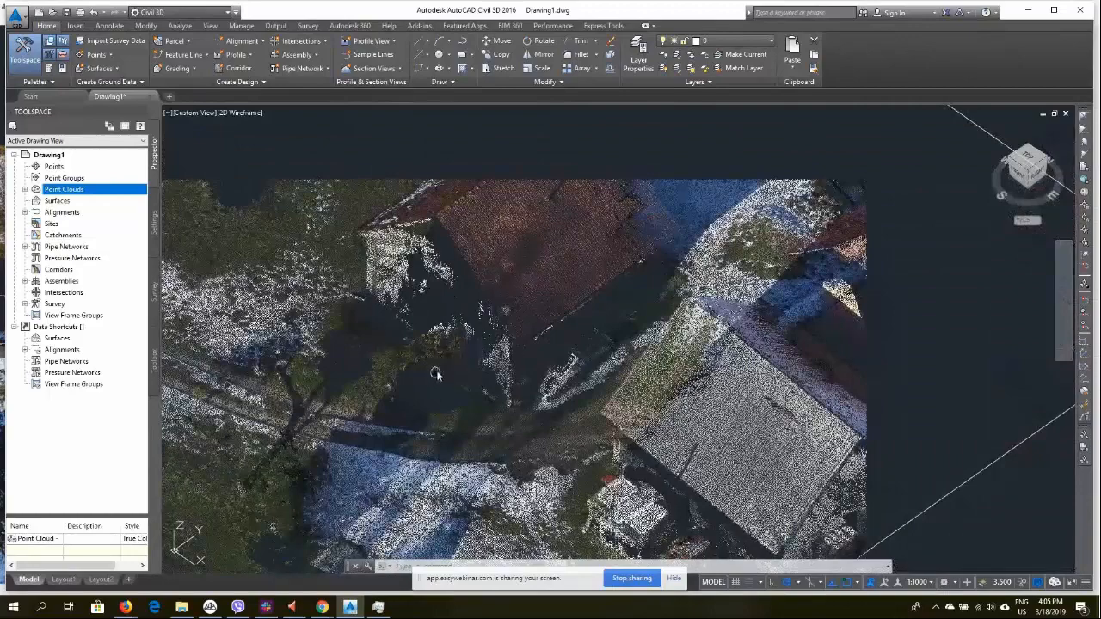
scroll(765, 348, up, 4)
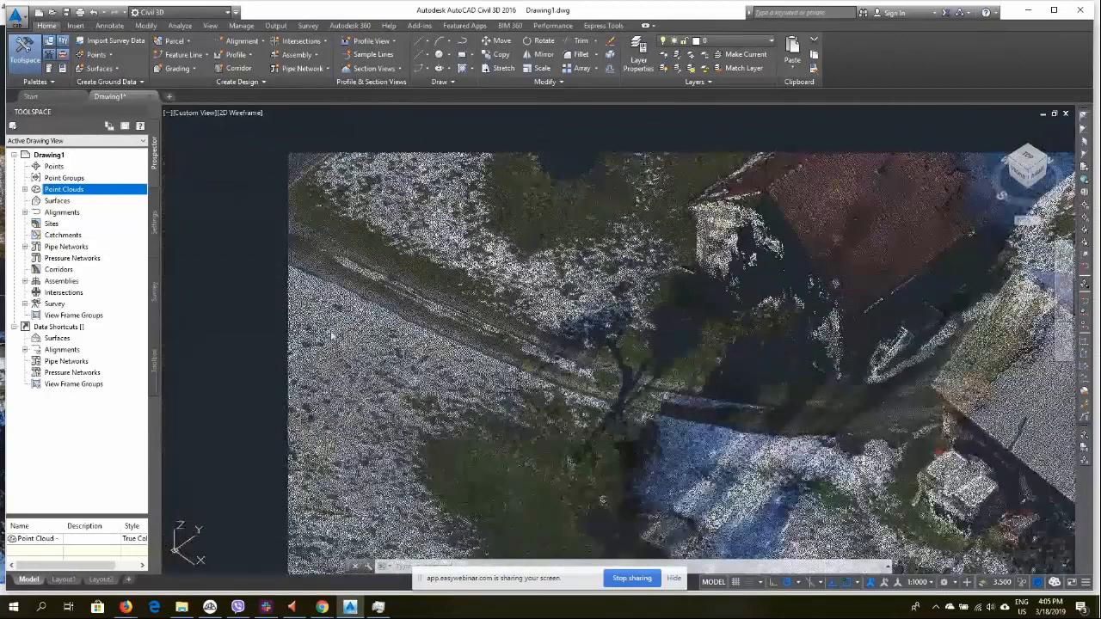
shift+middle_drag(389, 359, 551, 363)
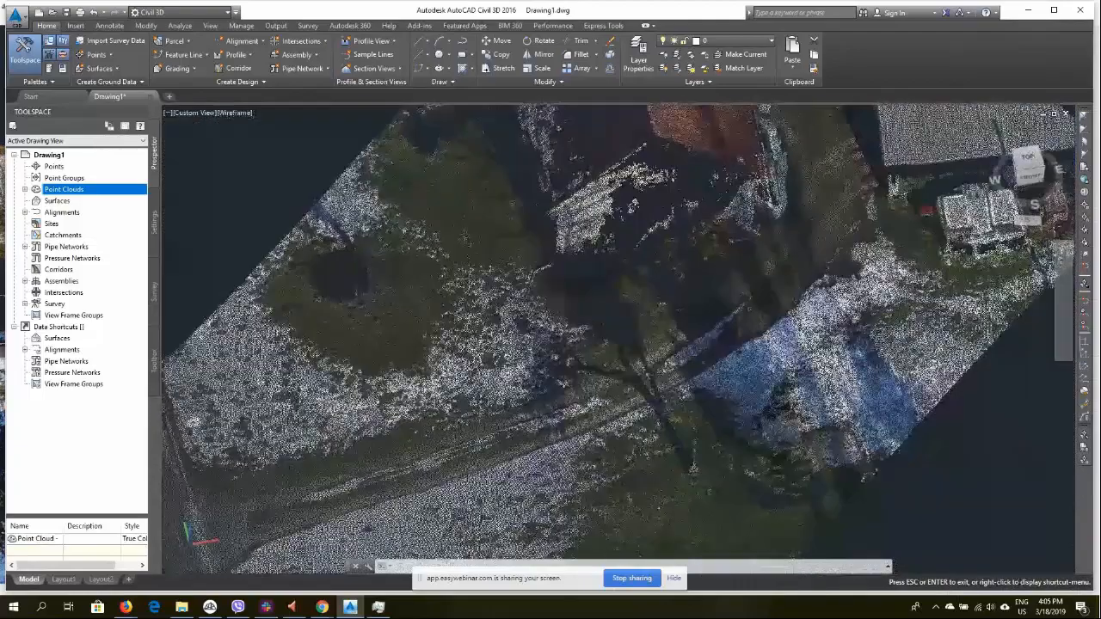
key(Escape)
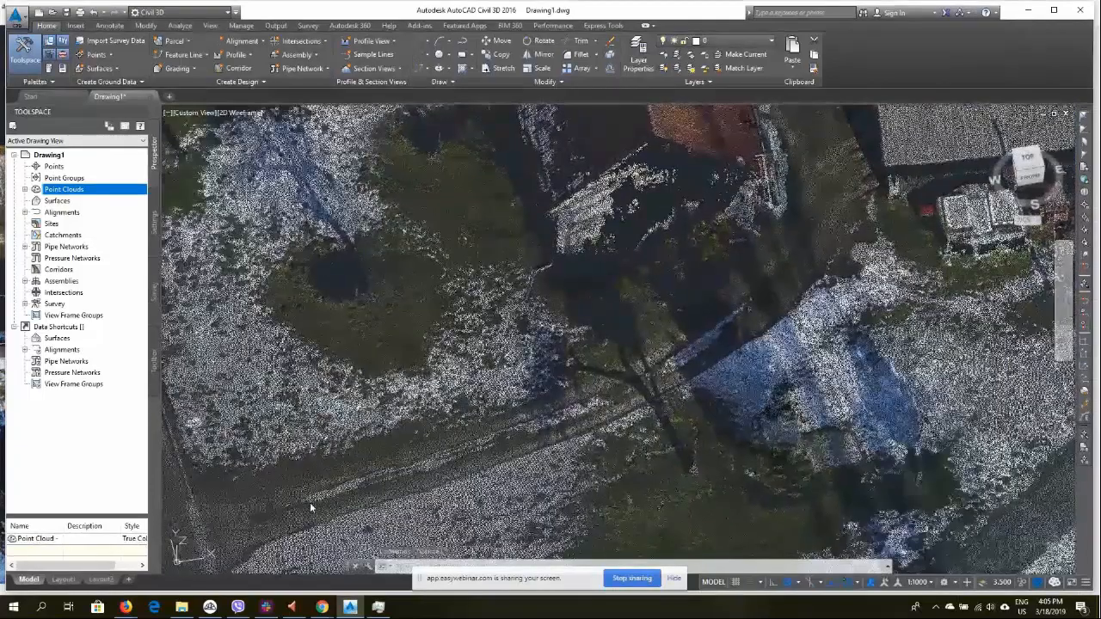
middle_drag(350, 488, 574, 357)
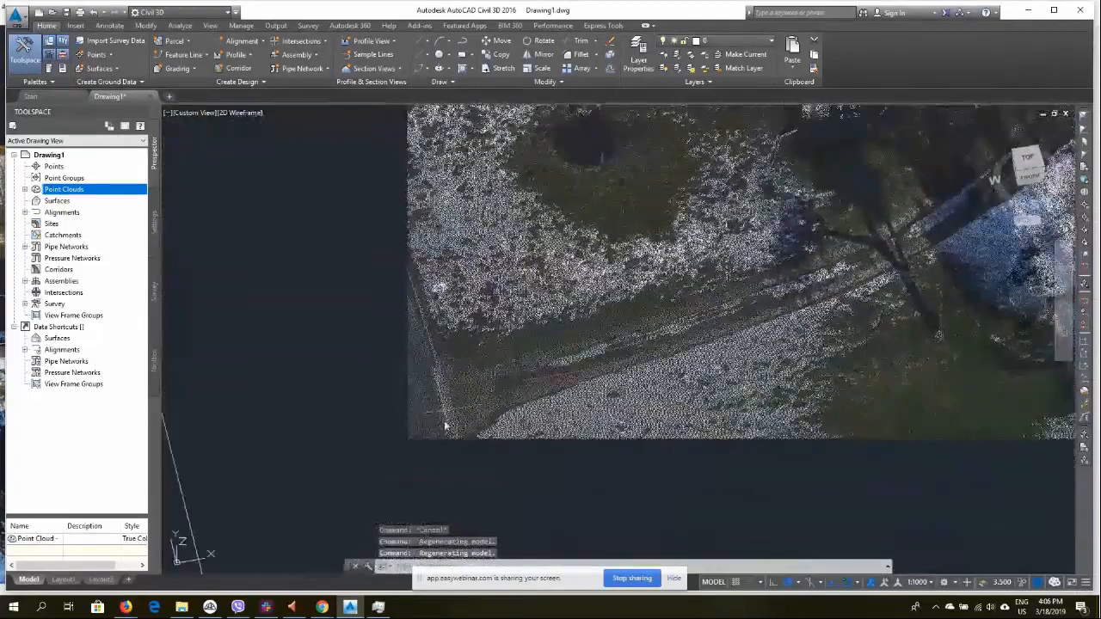
Enable the Node object snap so drawing snaps to point cloud points
click(421, 41)
click(452, 58)
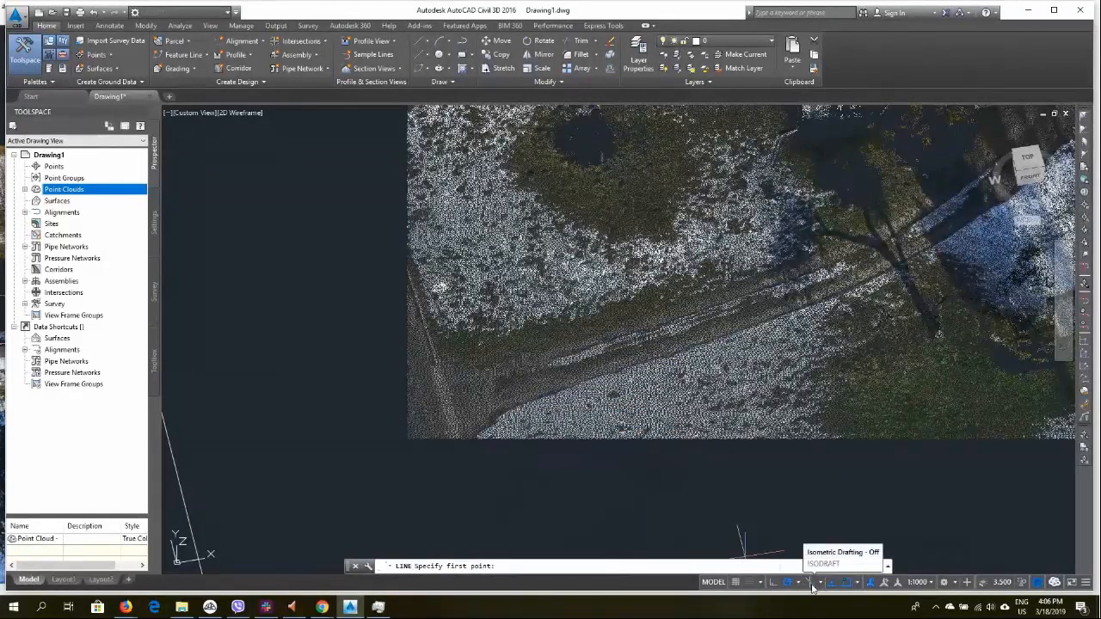
click(856, 585)
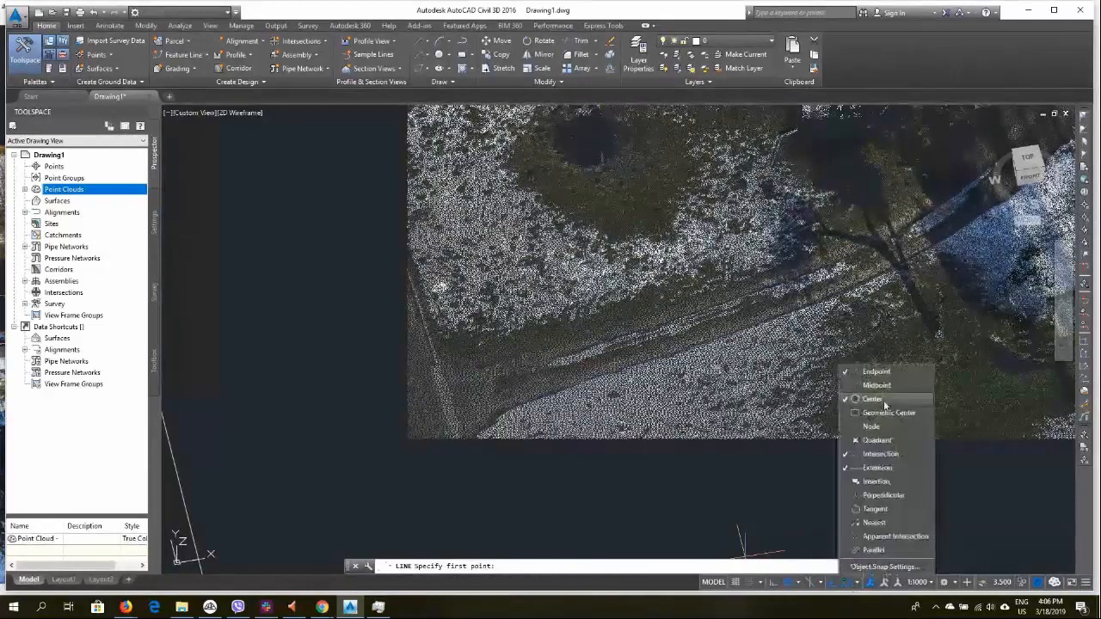
click(881, 426)
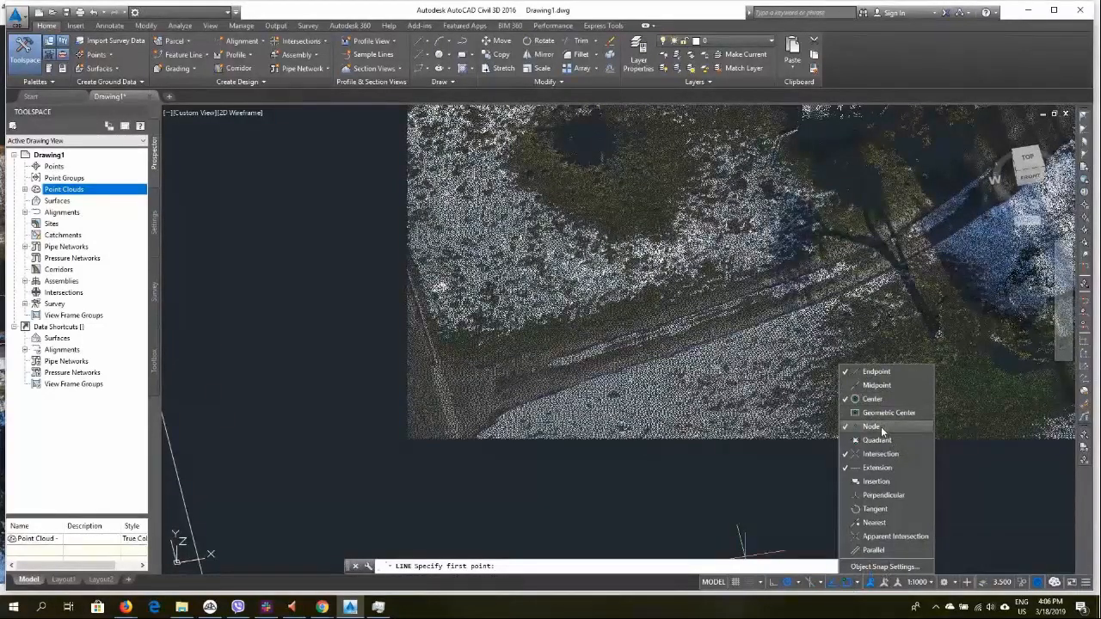
click(976, 465)
key(Return)
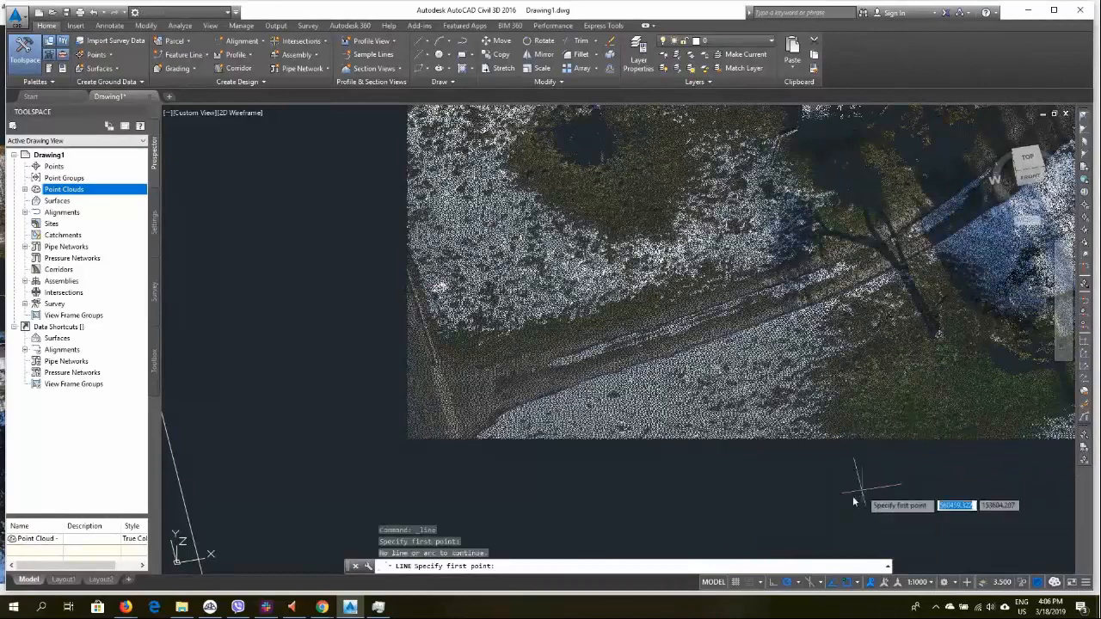
Draw a multi-segment line along the road edge, snapping to point cloud points, and finish it
click(427, 42)
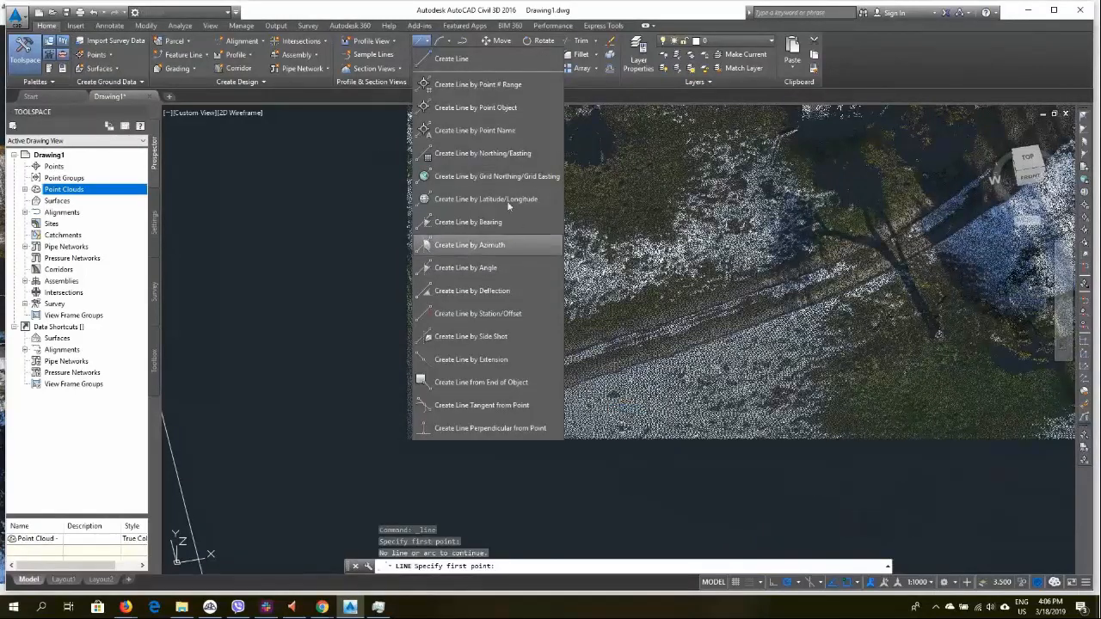
click(441, 61)
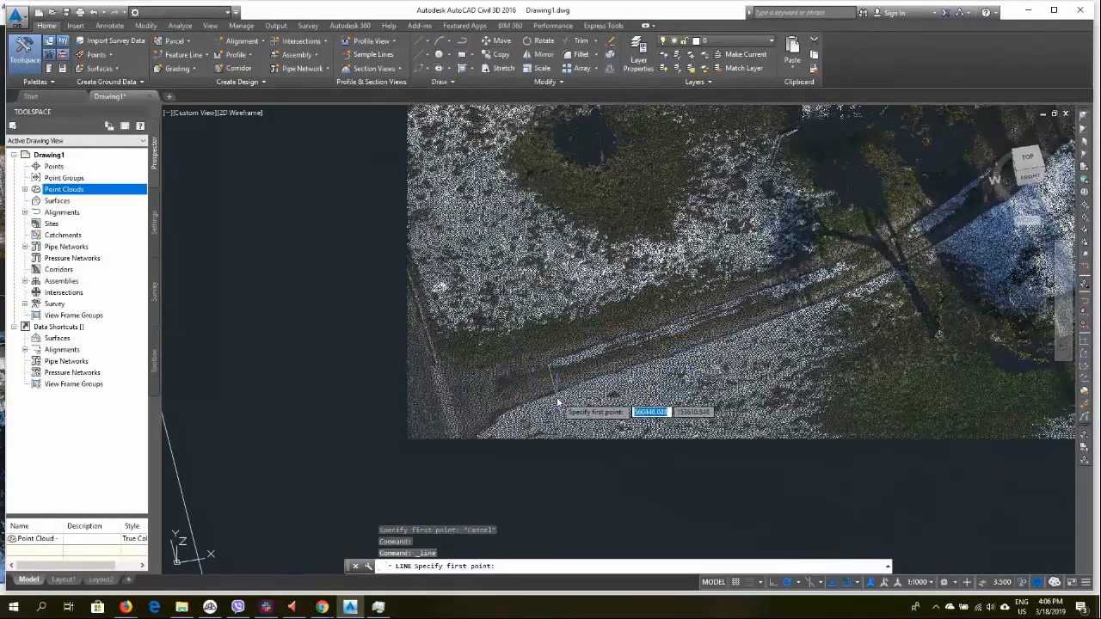
click(472, 440)
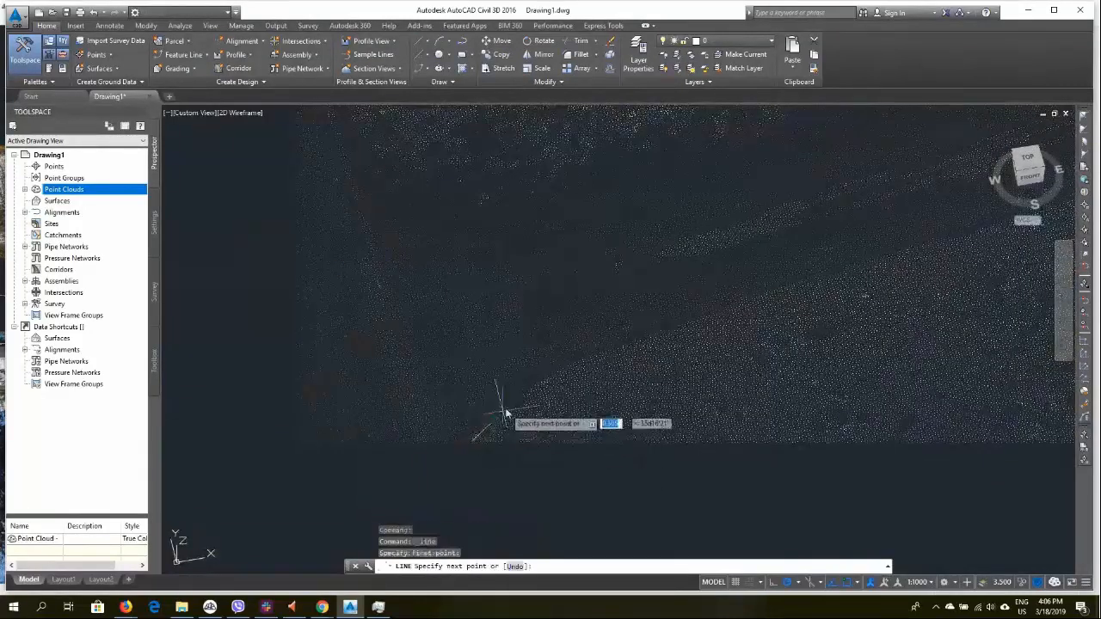
click(586, 359)
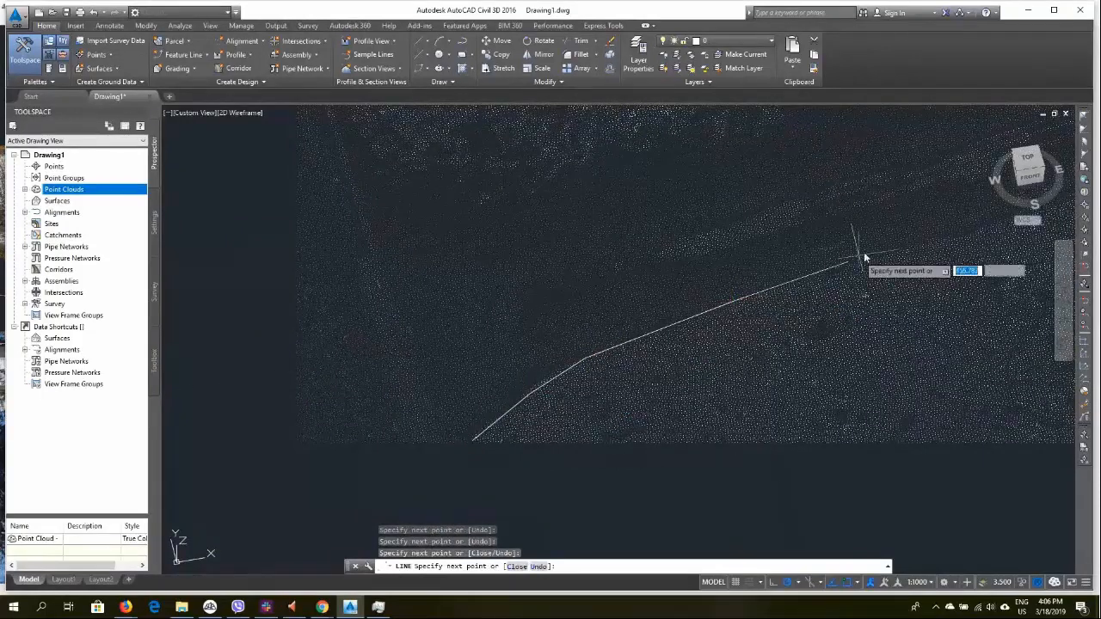
click(890, 252)
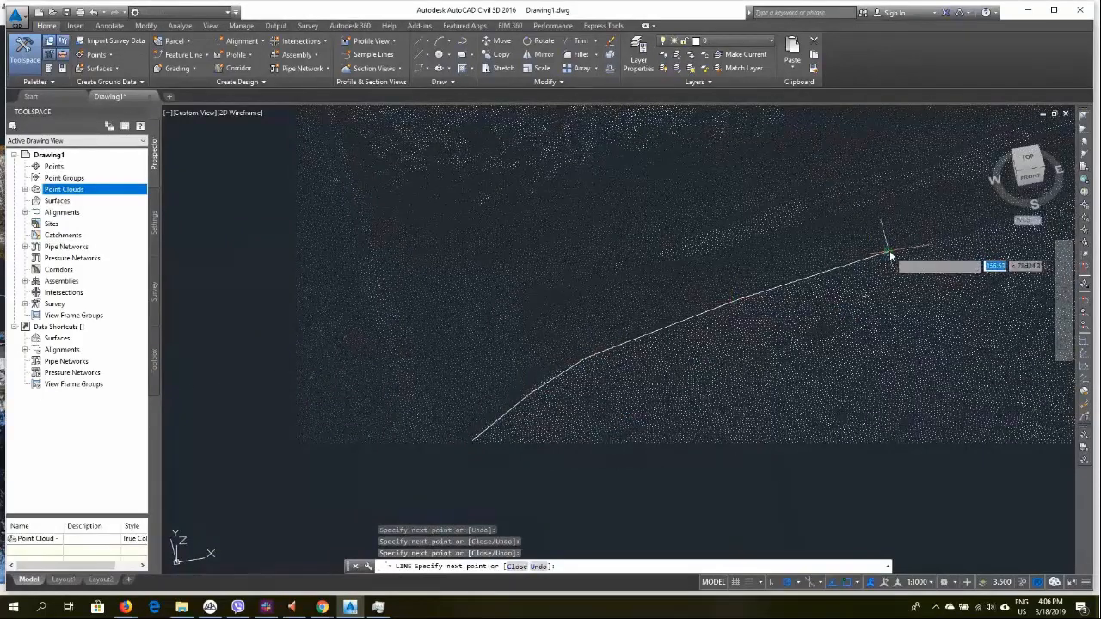
click(982, 229)
middle_drag(972, 263, 810, 319)
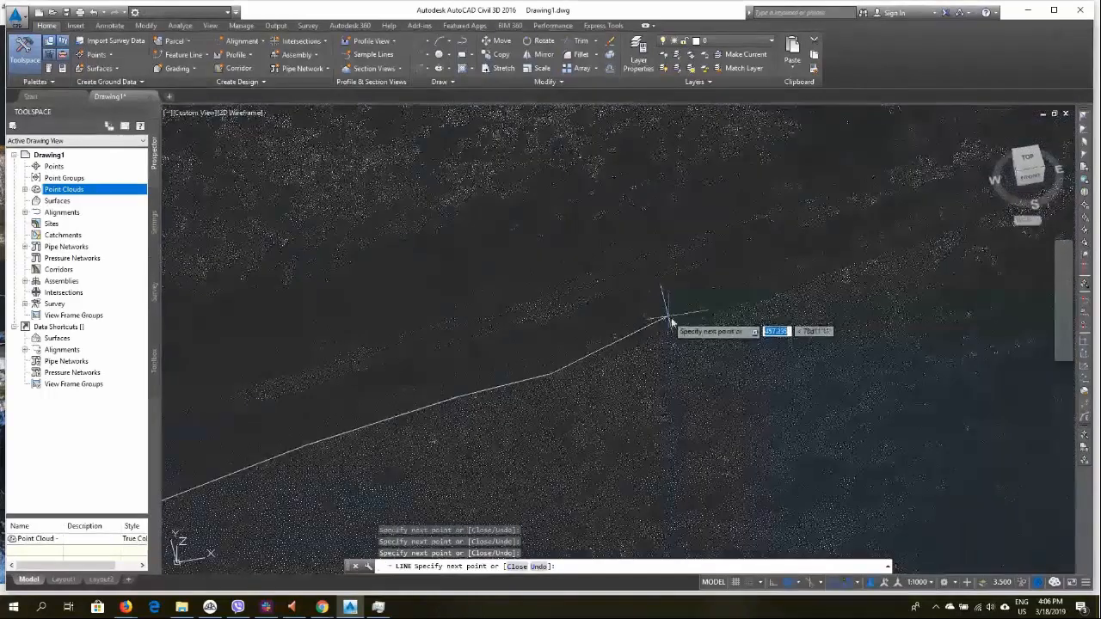
click(955, 229)
right_click(879, 327)
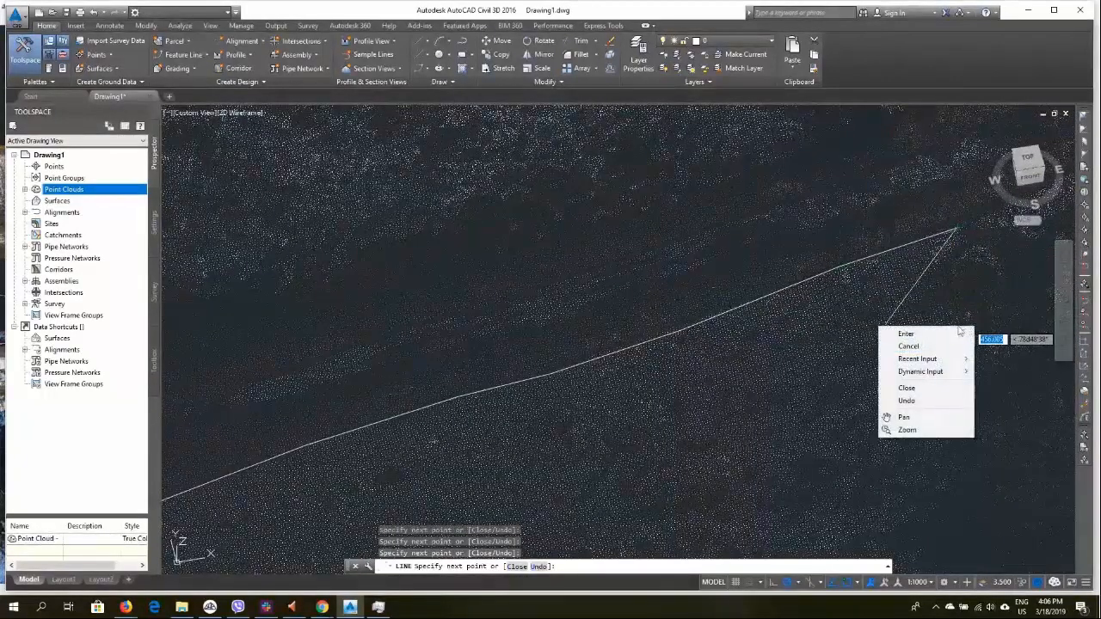
click(906, 334)
Orbit to a side view and inspect the drawn line against the point cloud surface
click(675, 401)
scroll(708, 397, up, 5)
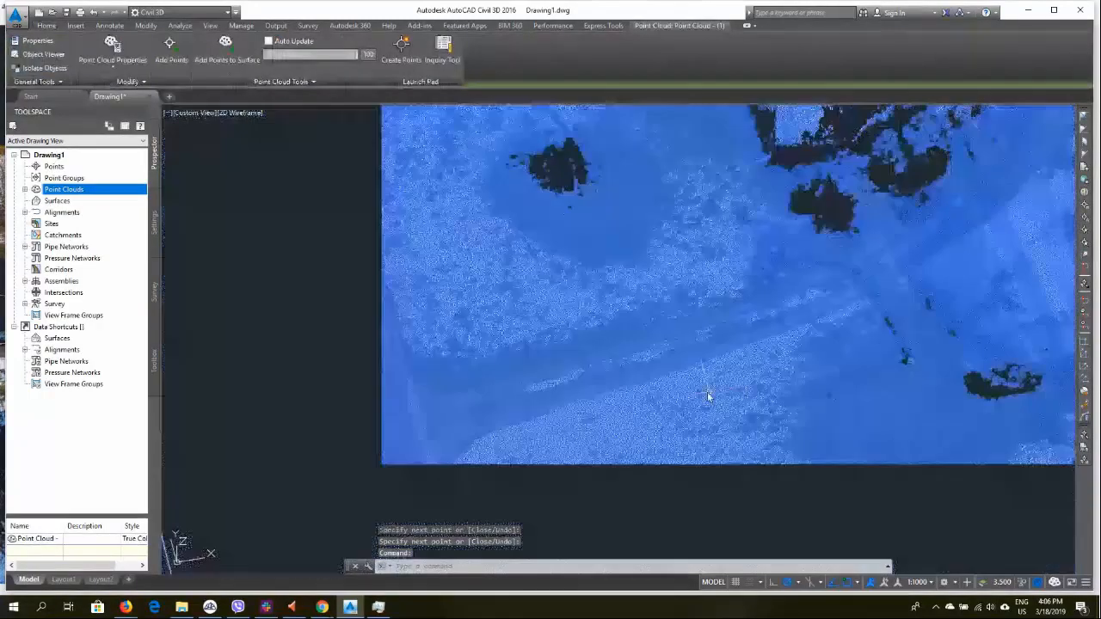
key(Escape)
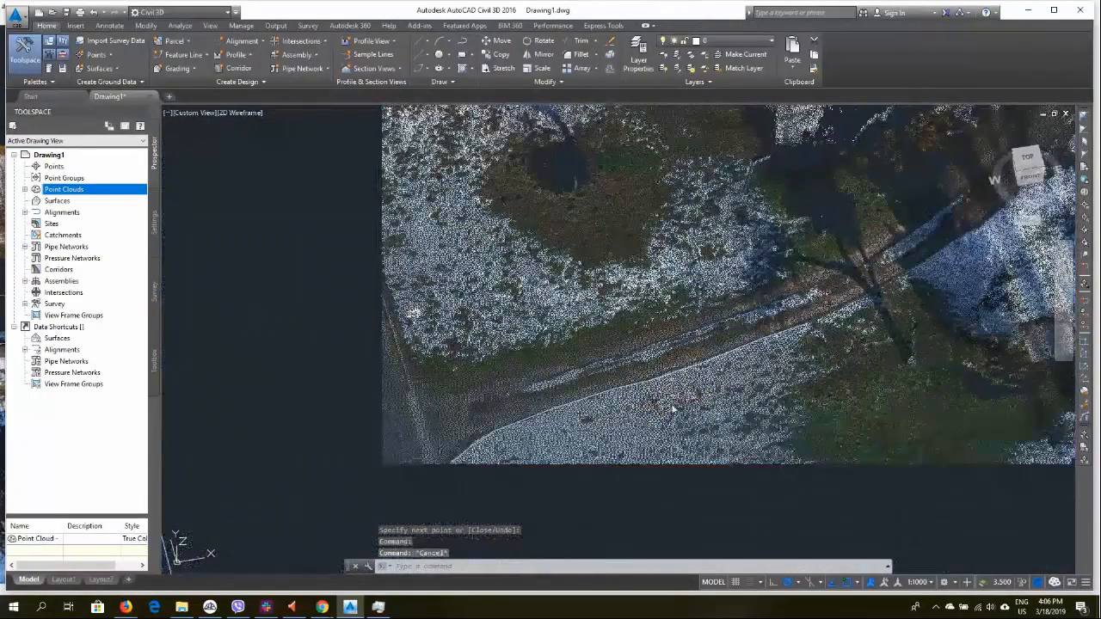
shift+middle_drag(726, 366, 566, 427)
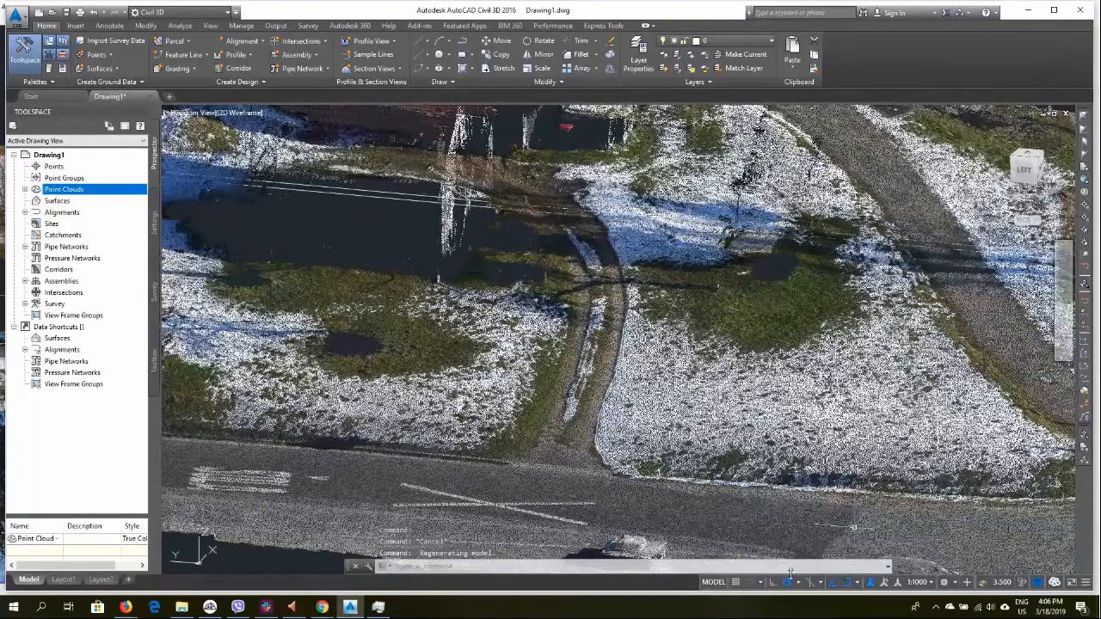
scroll(689, 417, up, 5)
click(464, 345)
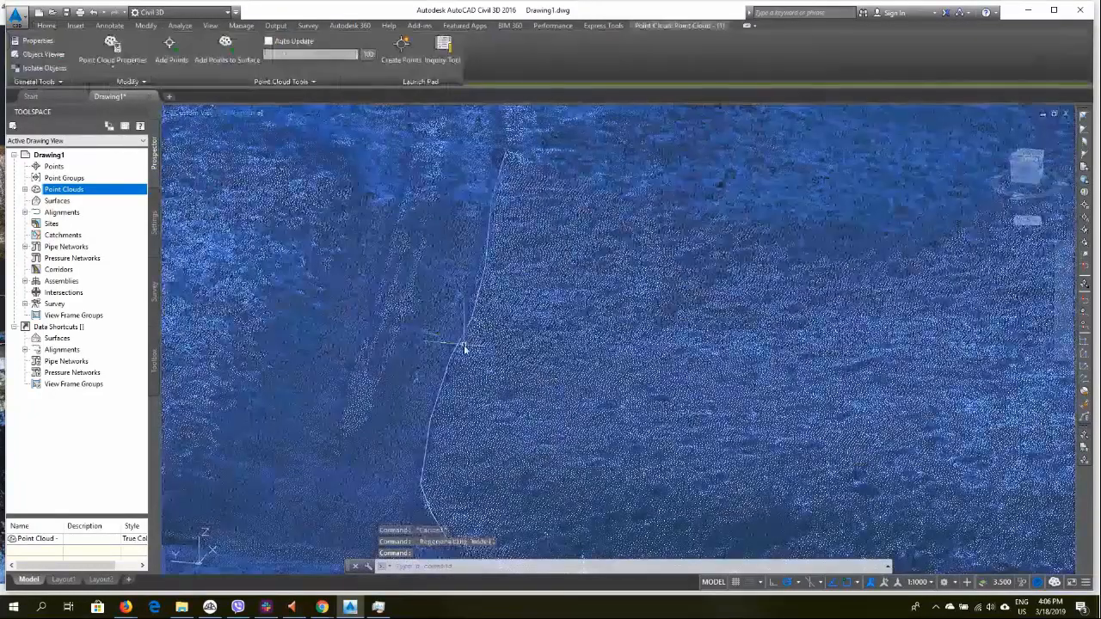
key(Escape)
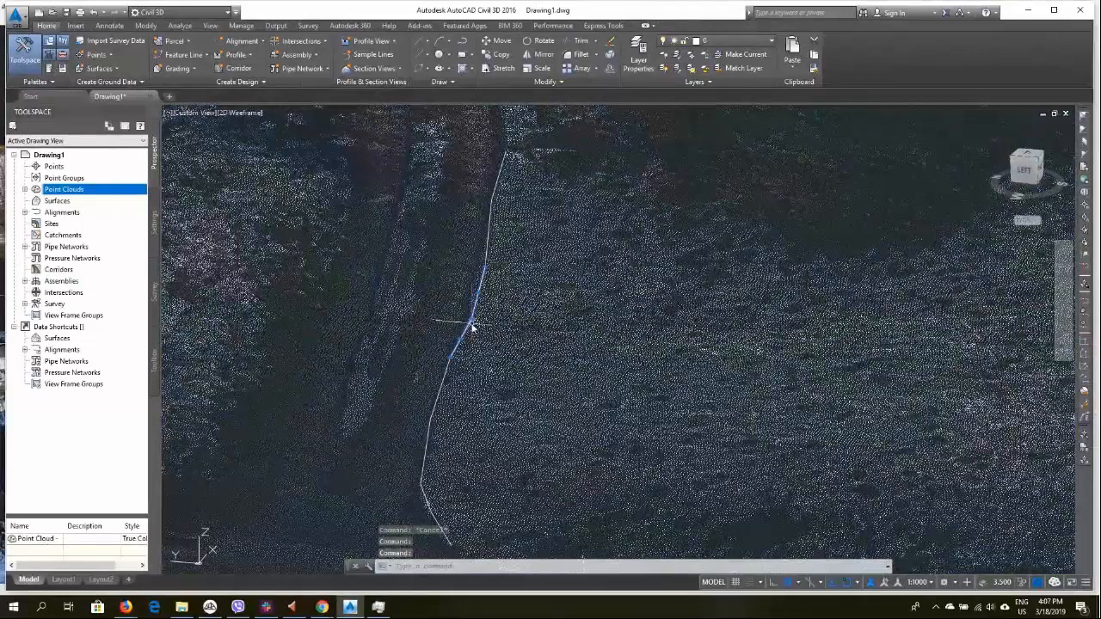
click(472, 324)
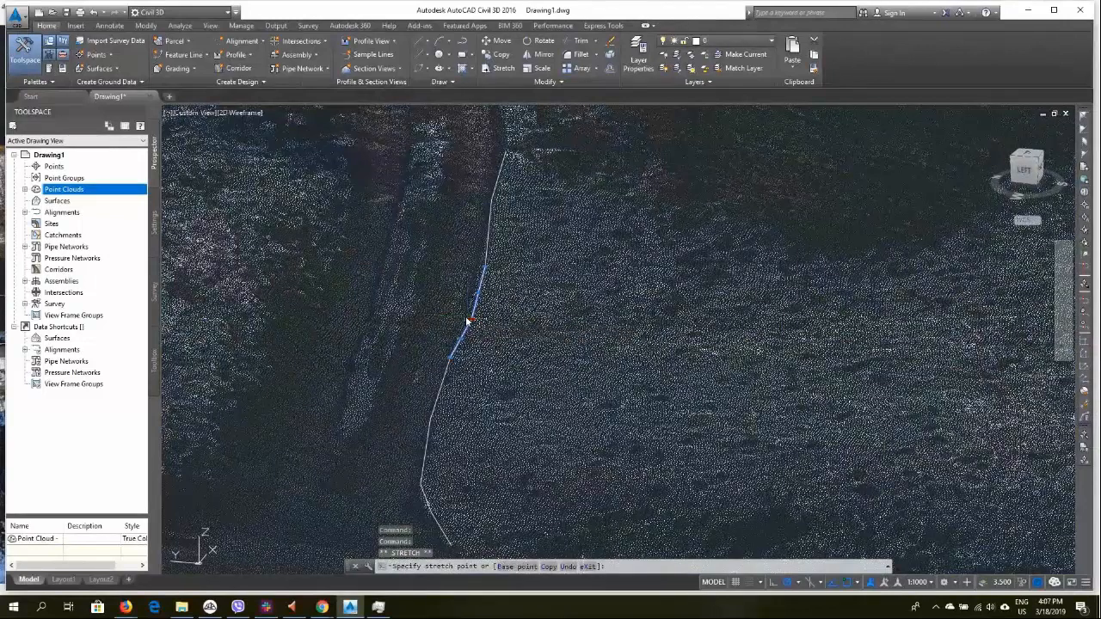
click(468, 320)
key(Escape)
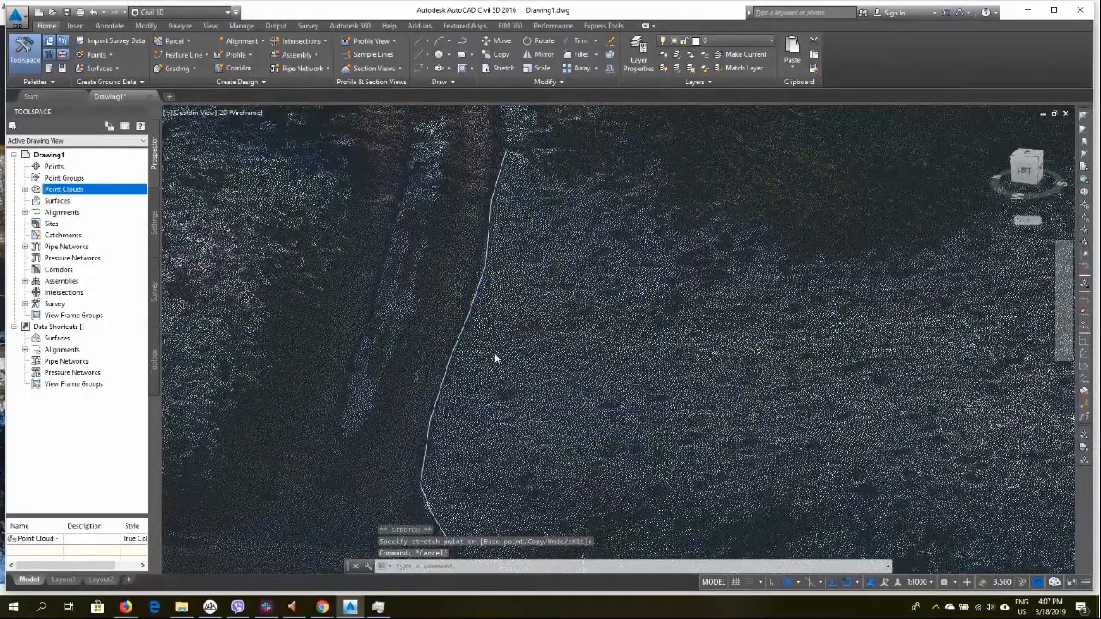
Zoom out and orbit to view the whole point cloud with the line, then switch to 3Dsurvey
scroll(495, 353, down, 2)
scroll(492, 332, down, 3)
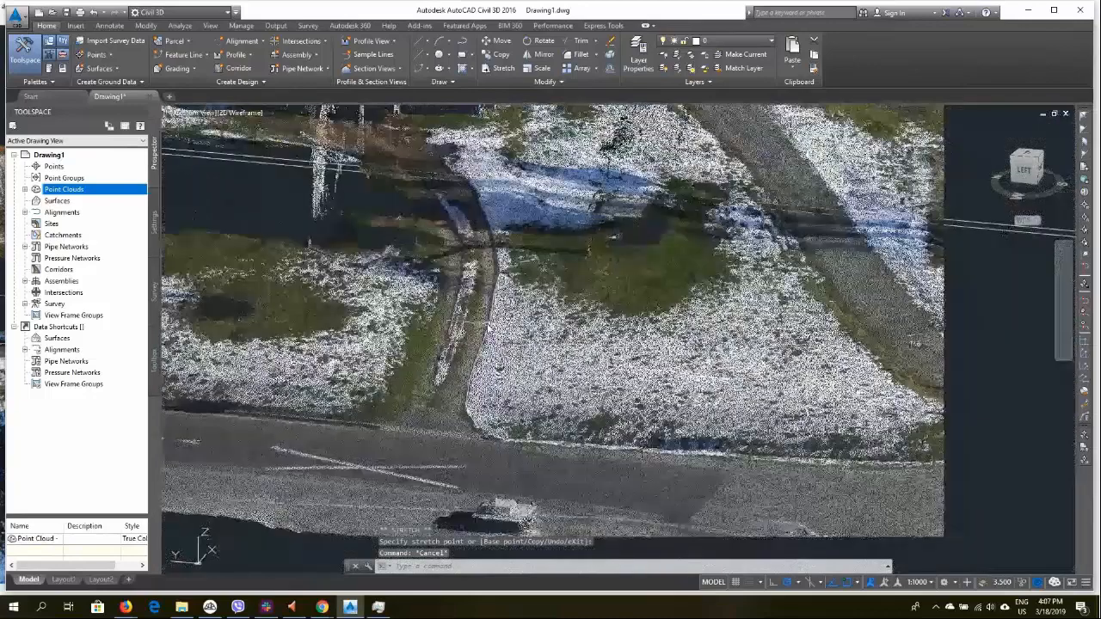
scroll(894, 396, down, 5)
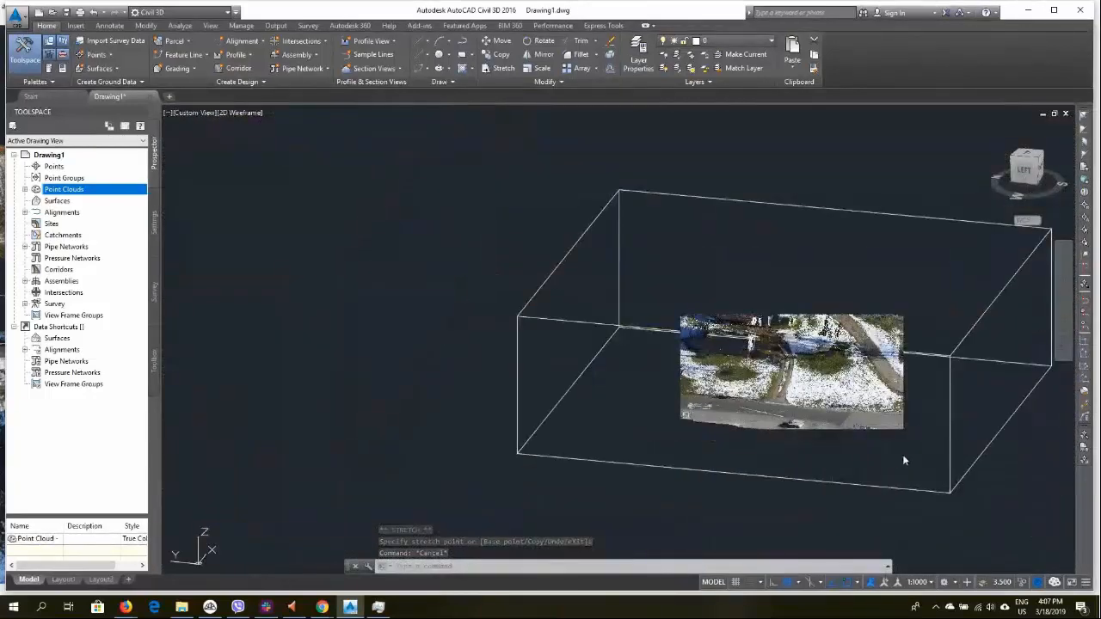
shift+middle_drag(783, 472, 644, 482)
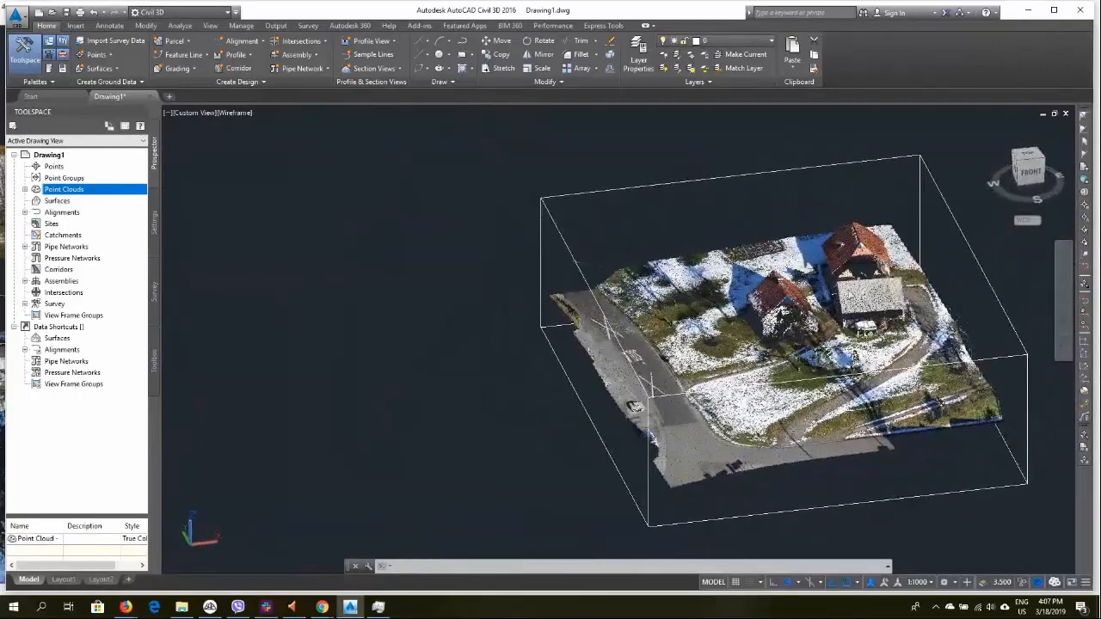
scroll(766, 382, up, 4)
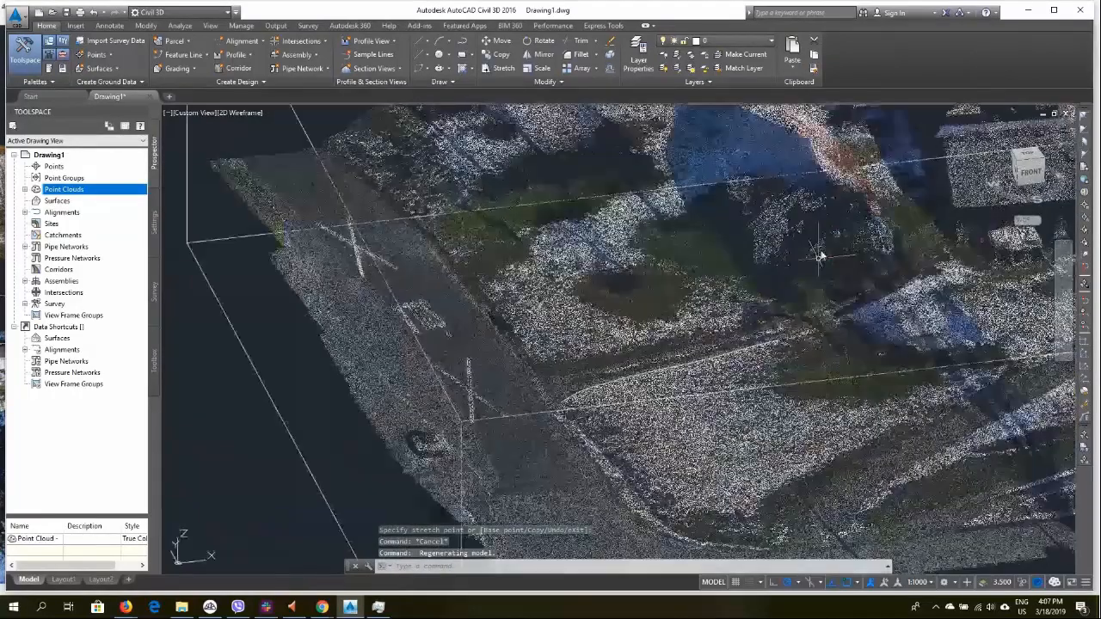
middle_drag(797, 174, 711, 258)
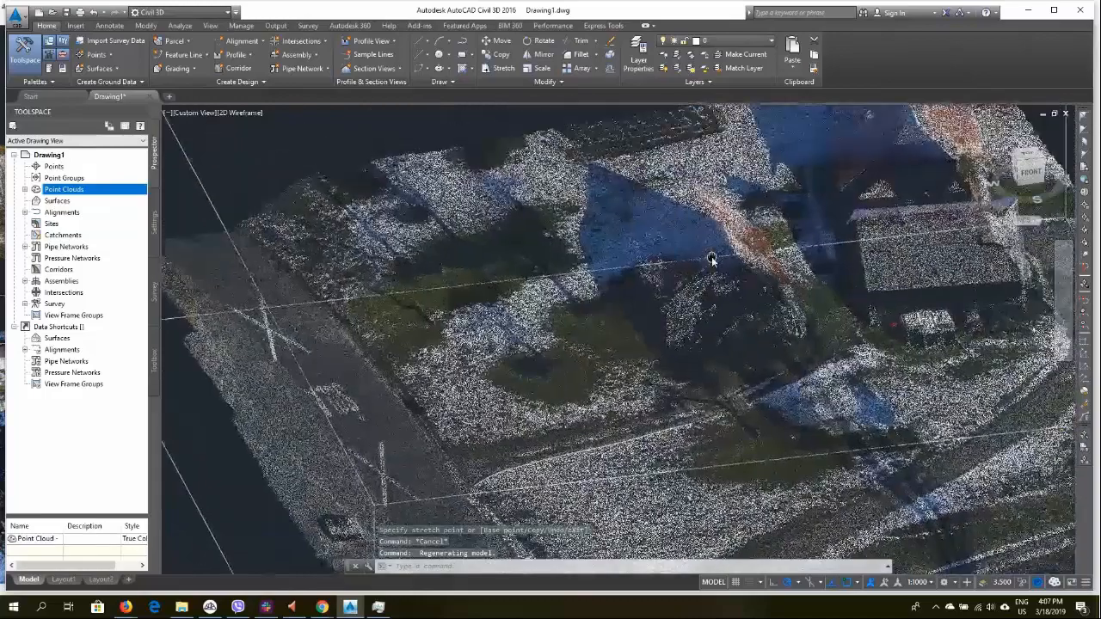
scroll(714, 228, up, 4)
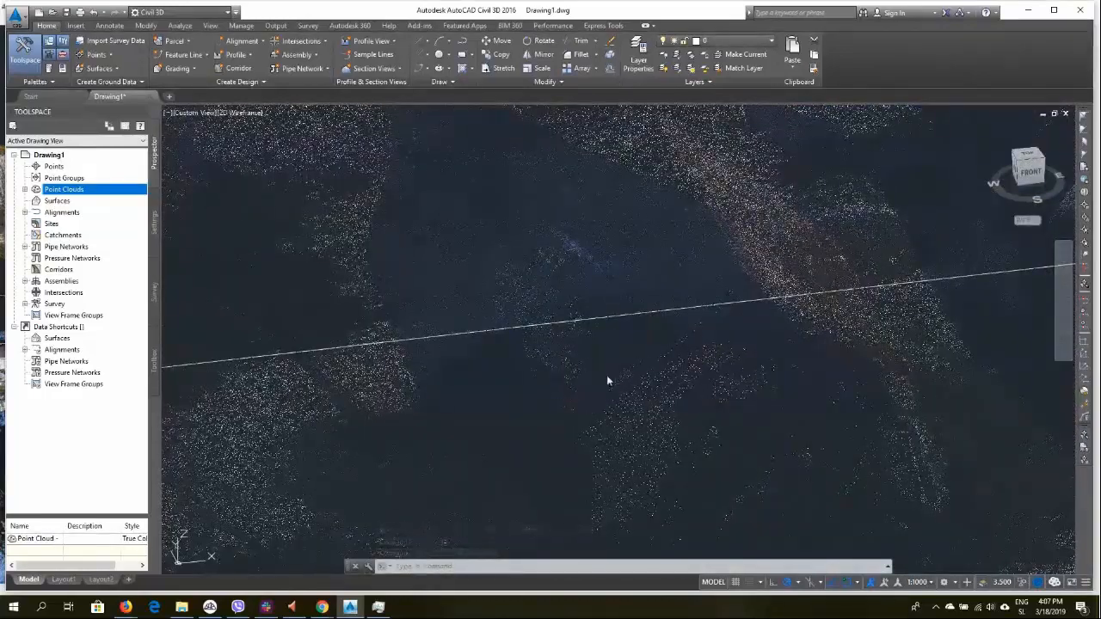
shift+middle_drag(683, 366, 713, 389)
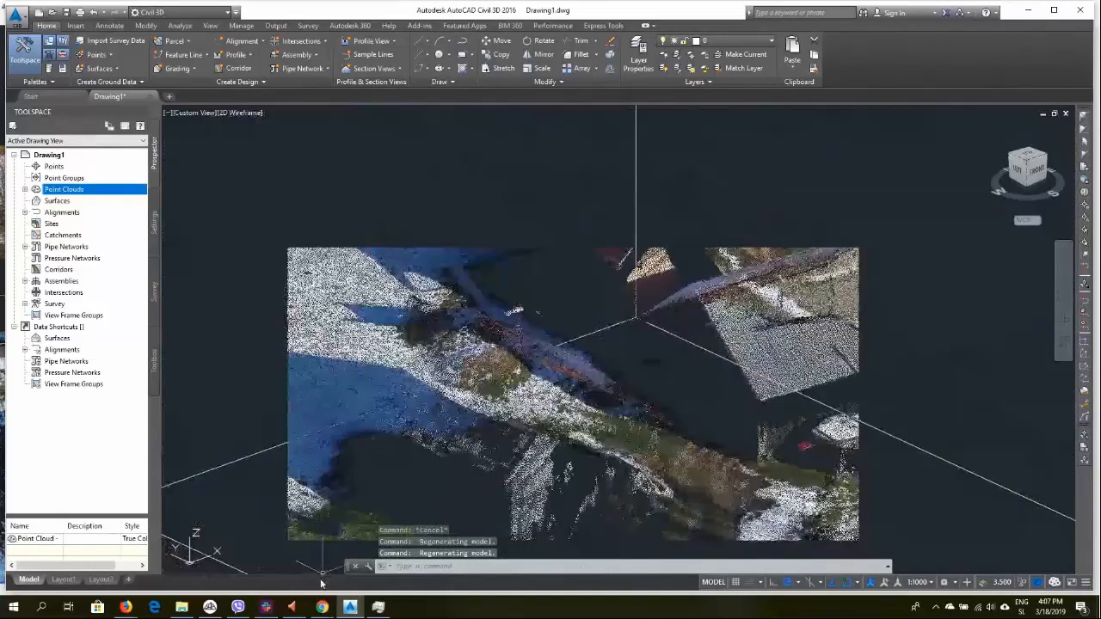
click(210, 608)
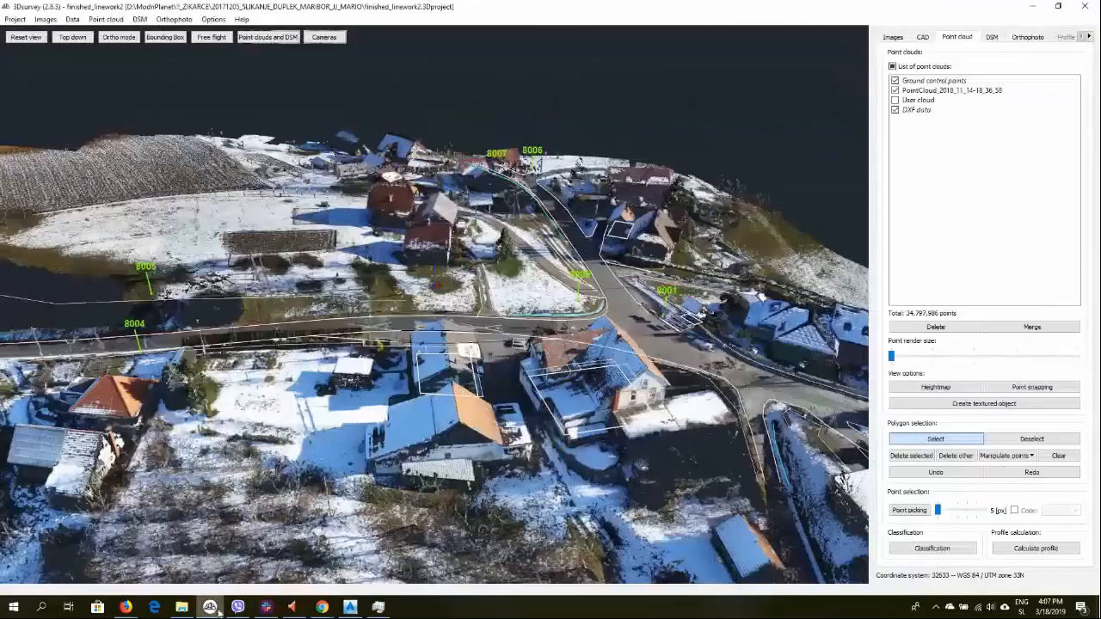
Redo the polygon crop and orbit around the cropped point cloud to inspect it
click(1032, 473)
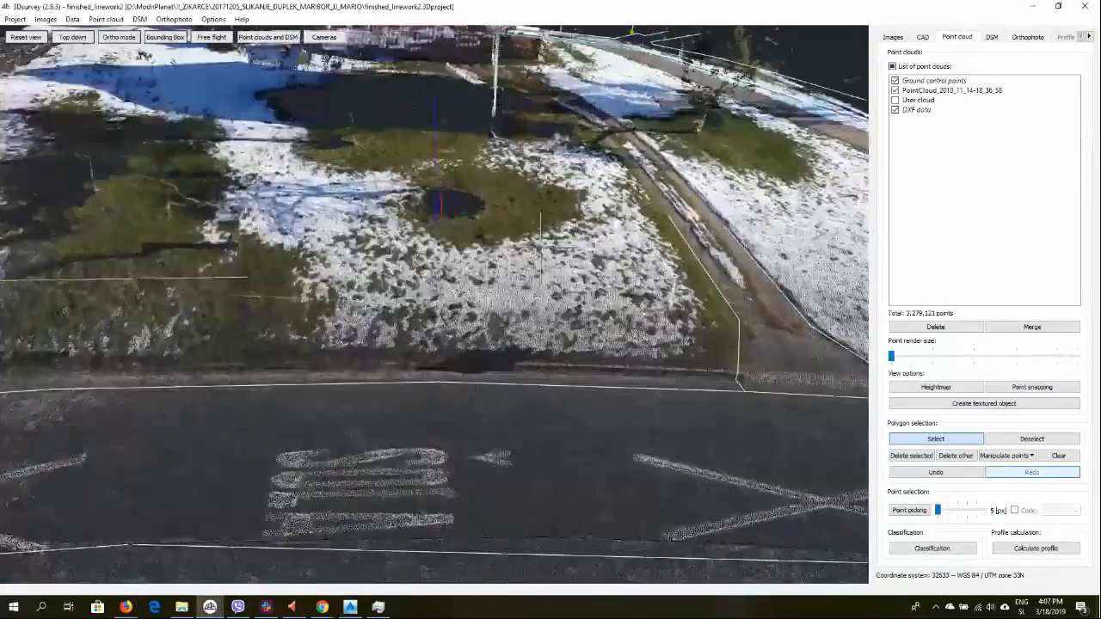
scroll(541, 248, up, 3)
scroll(540, 248, down, 5)
drag(541, 249, 465, 348)
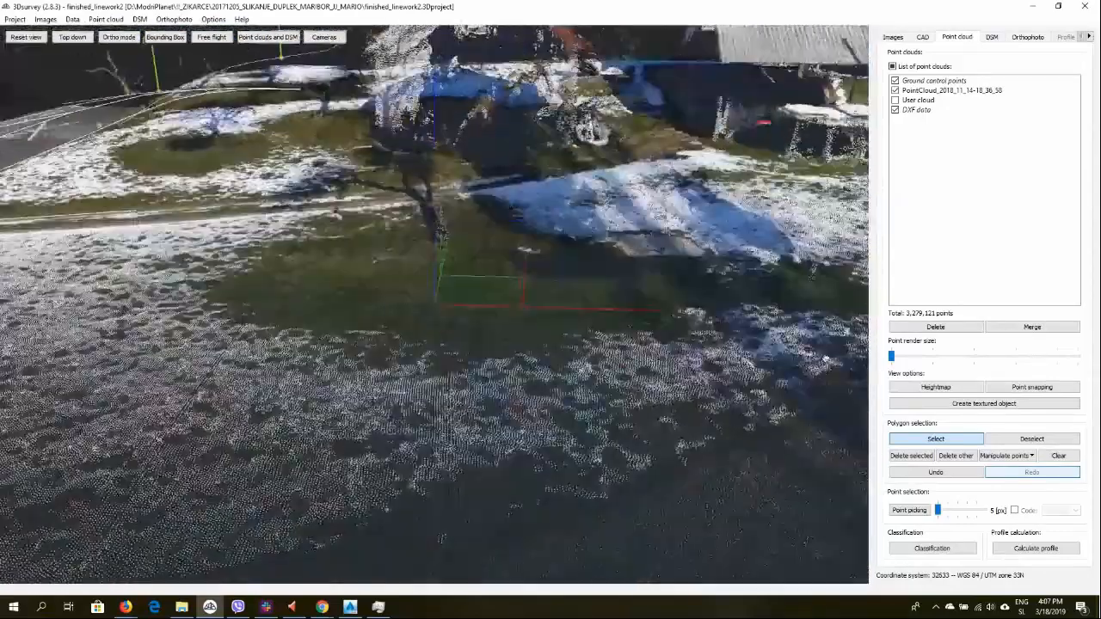
drag(826, 359, 866, 352)
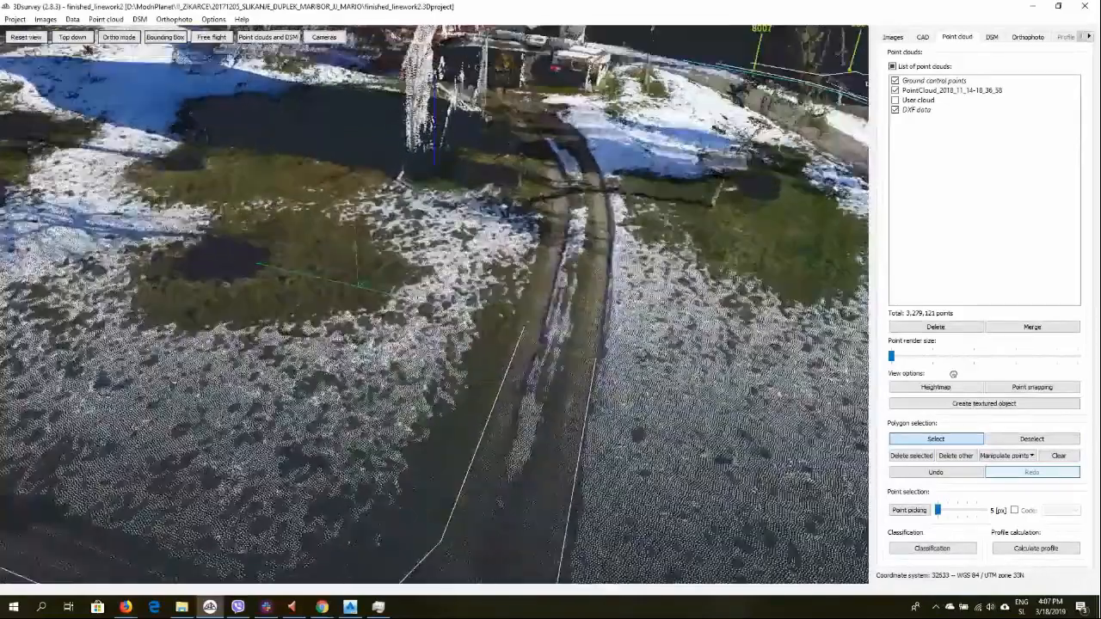
drag(953, 374, 937, 401)
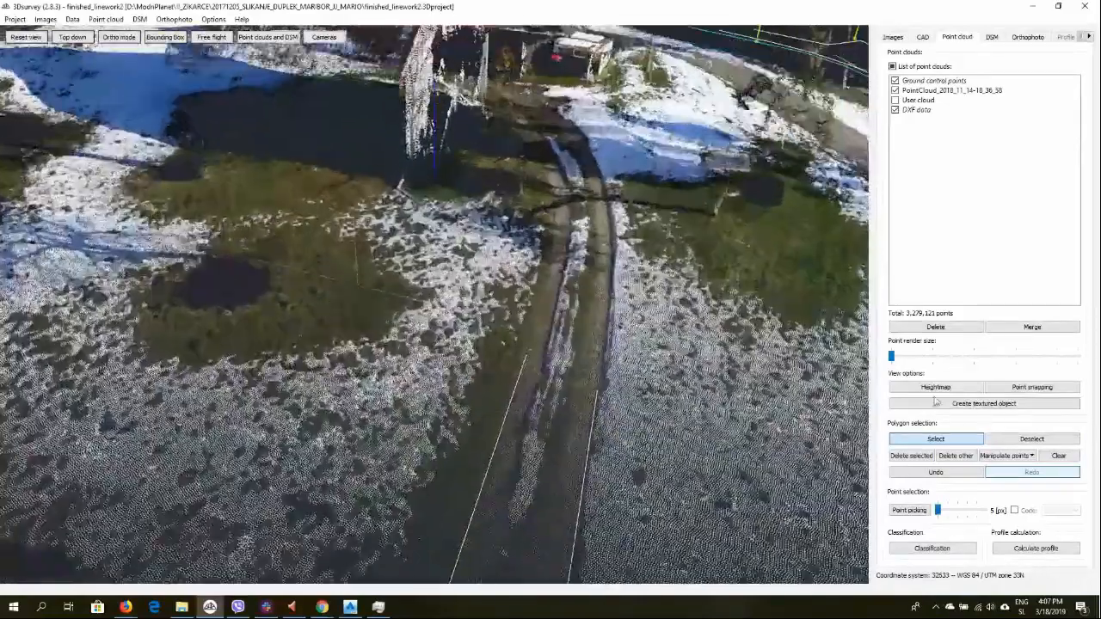
scroll(585, 365, down, 4)
drag(585, 366, 485, 318)
scroll(484, 318, down, 6)
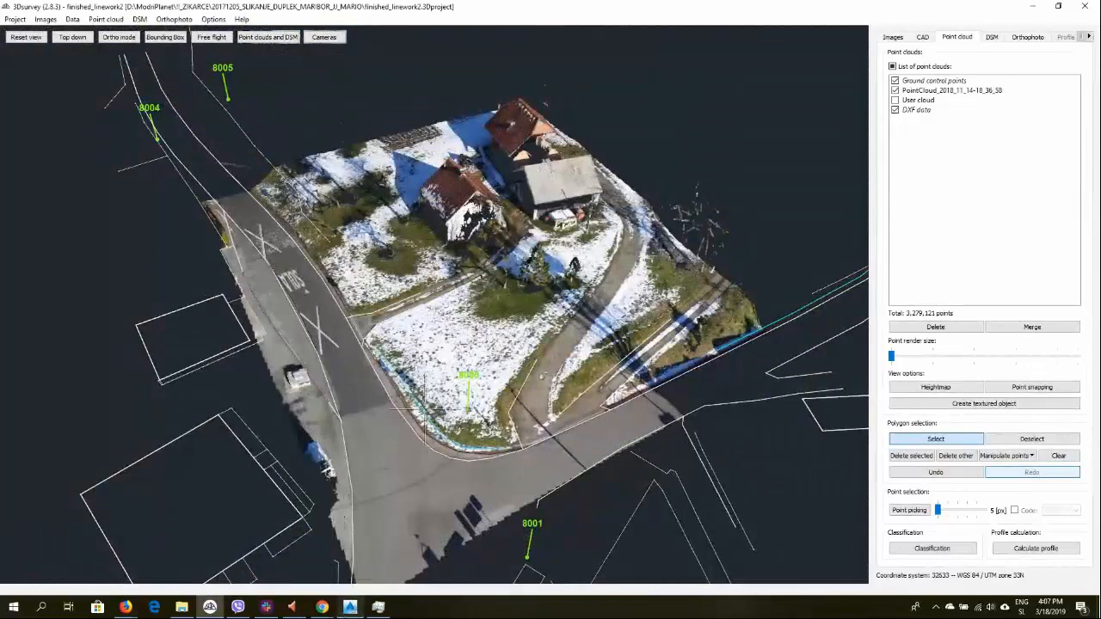
Switch to Civil 3D and start the POINTCLOUDATTACH command
click(350, 608)
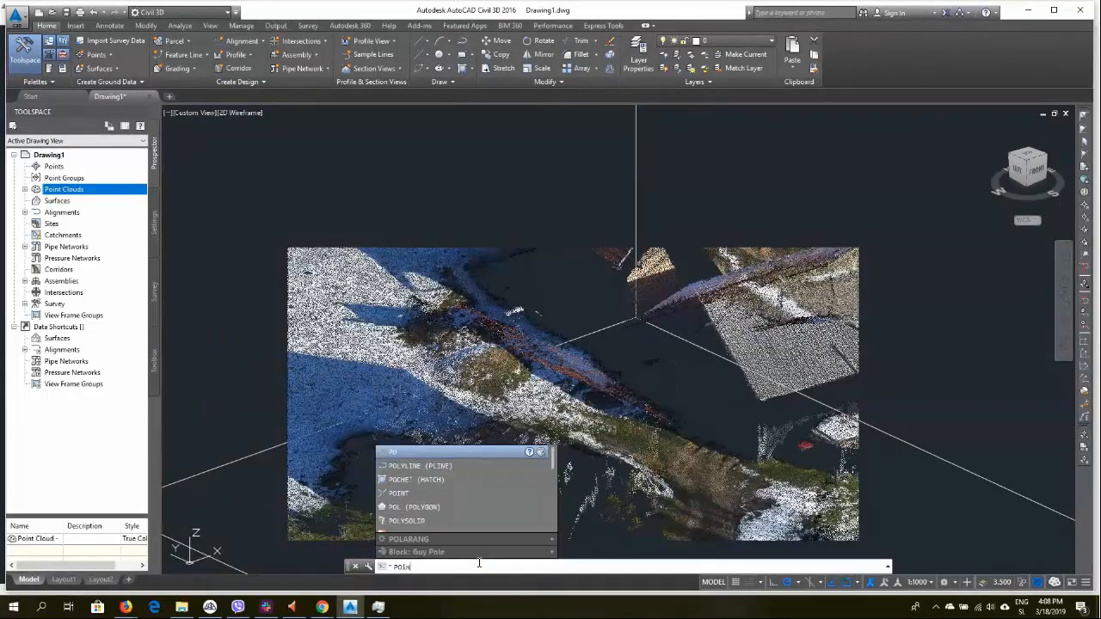
text(TCloud)
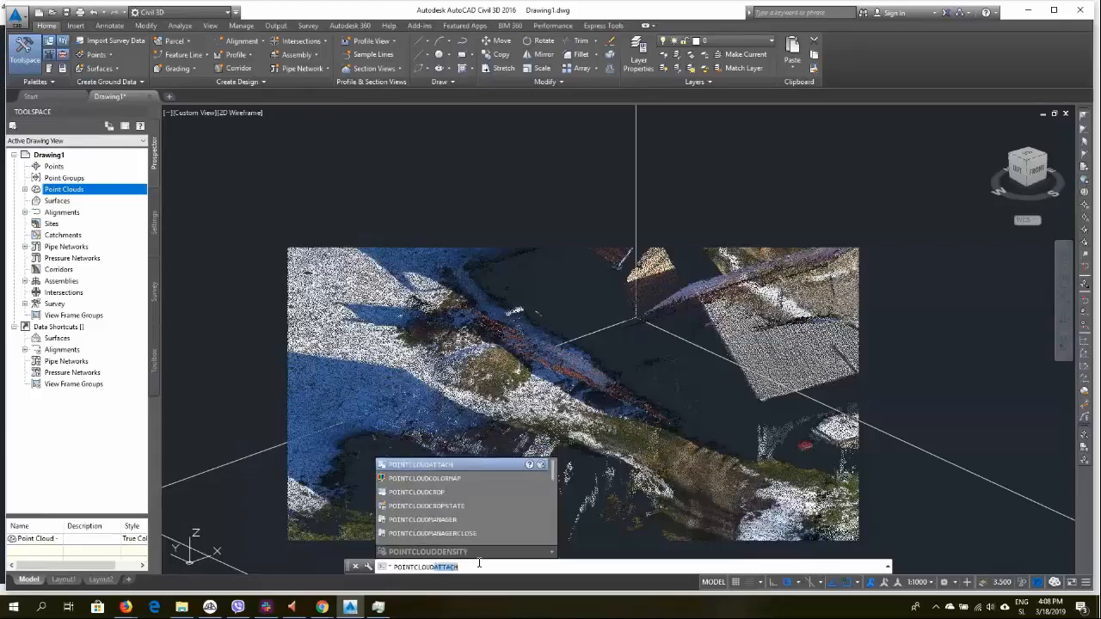
text(a)
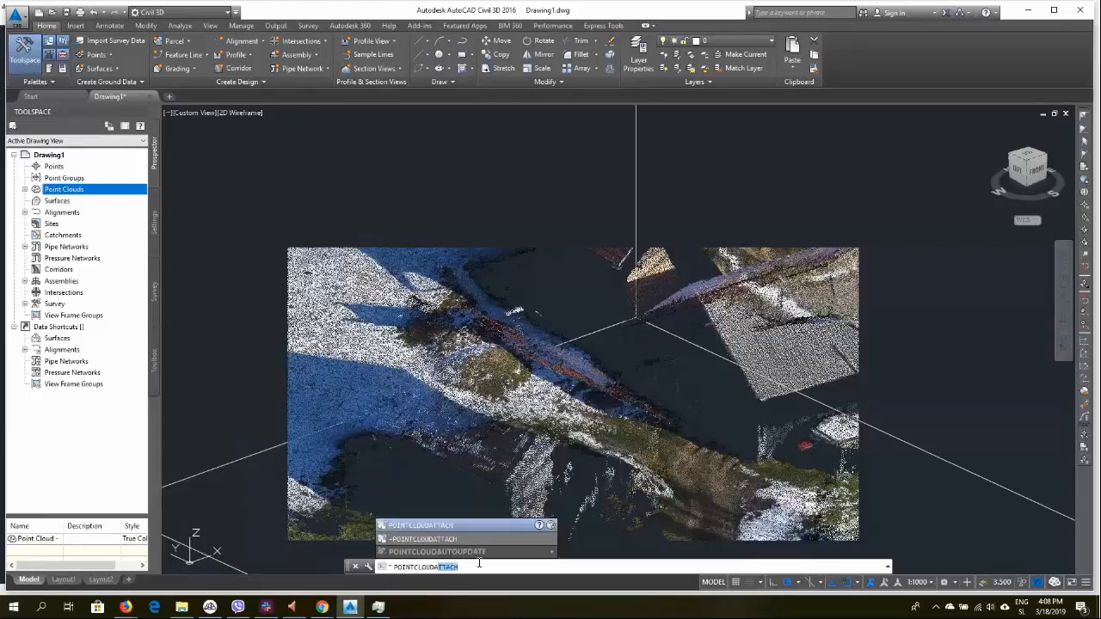
click(425, 528)
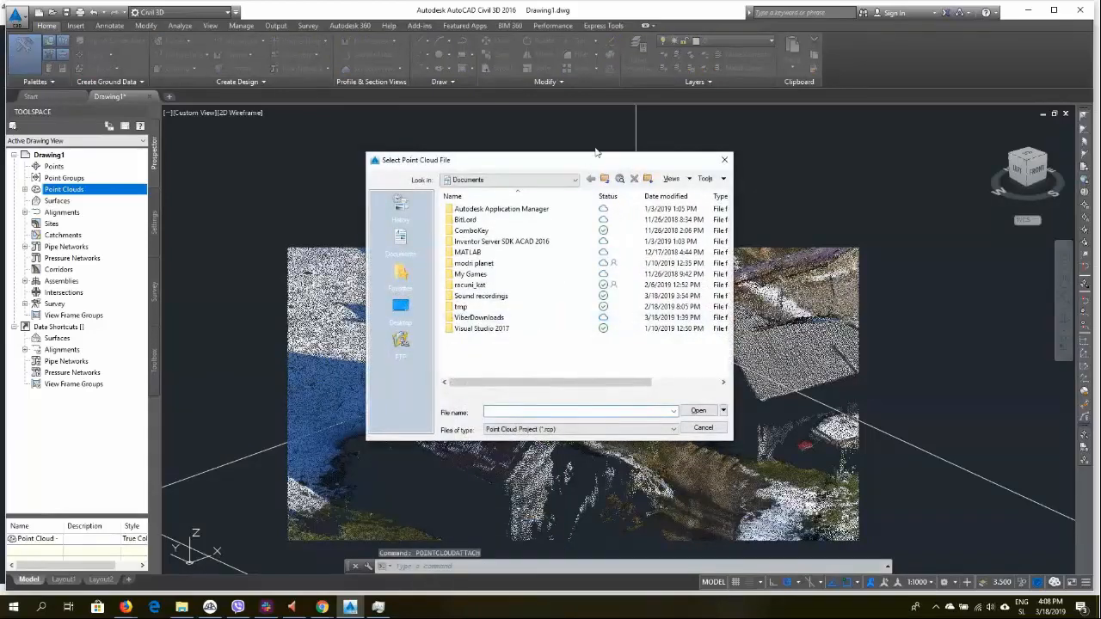
Browse the attach dialog to the Autocad_Exports folder of the project on Volume (D:)
click(605, 179)
click(606, 179)
click(605, 178)
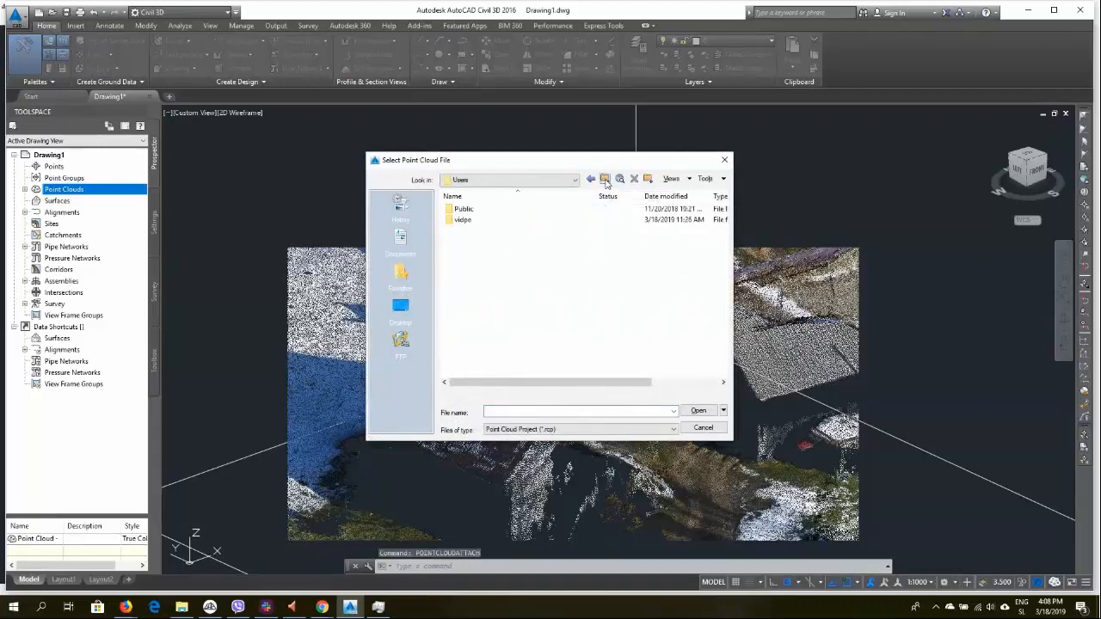
click(606, 179)
click(606, 179)
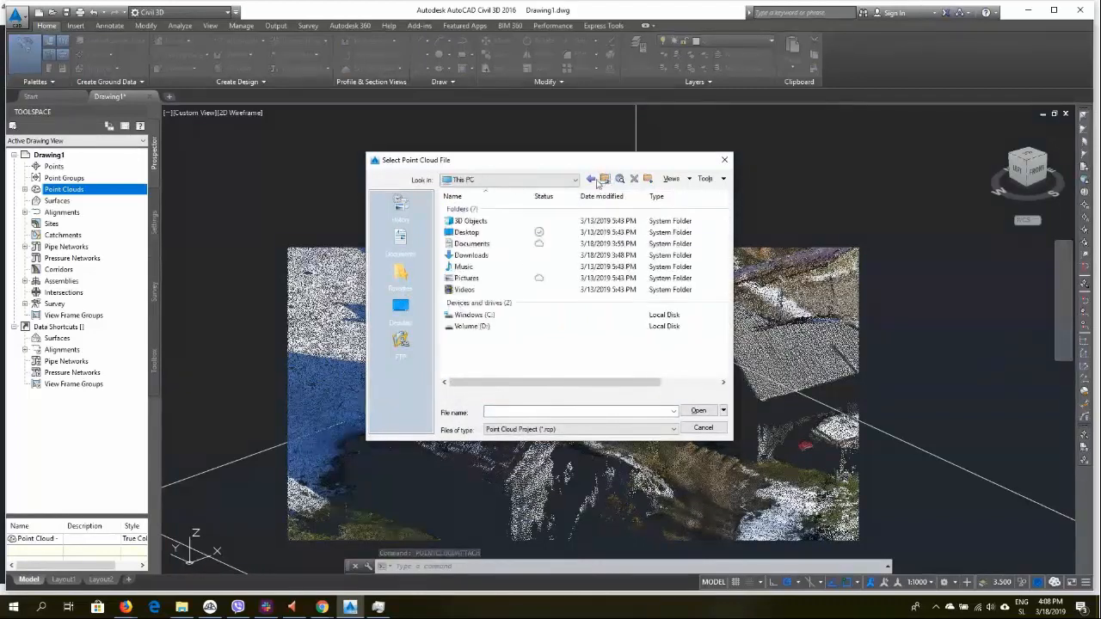
double_click(481, 327)
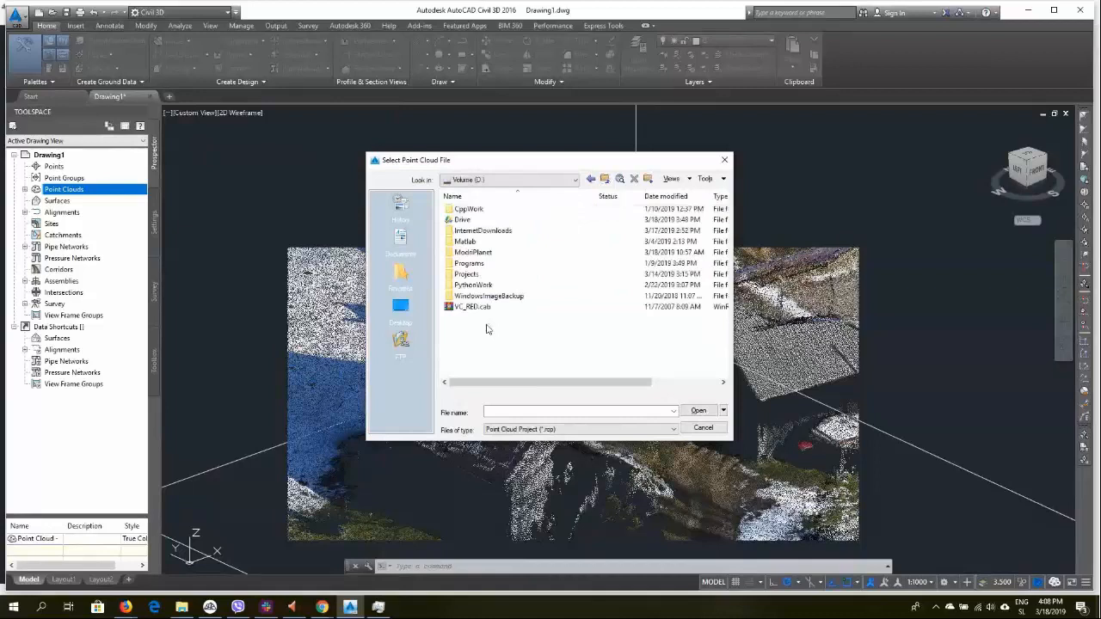
click(490, 257)
double_click(491, 256)
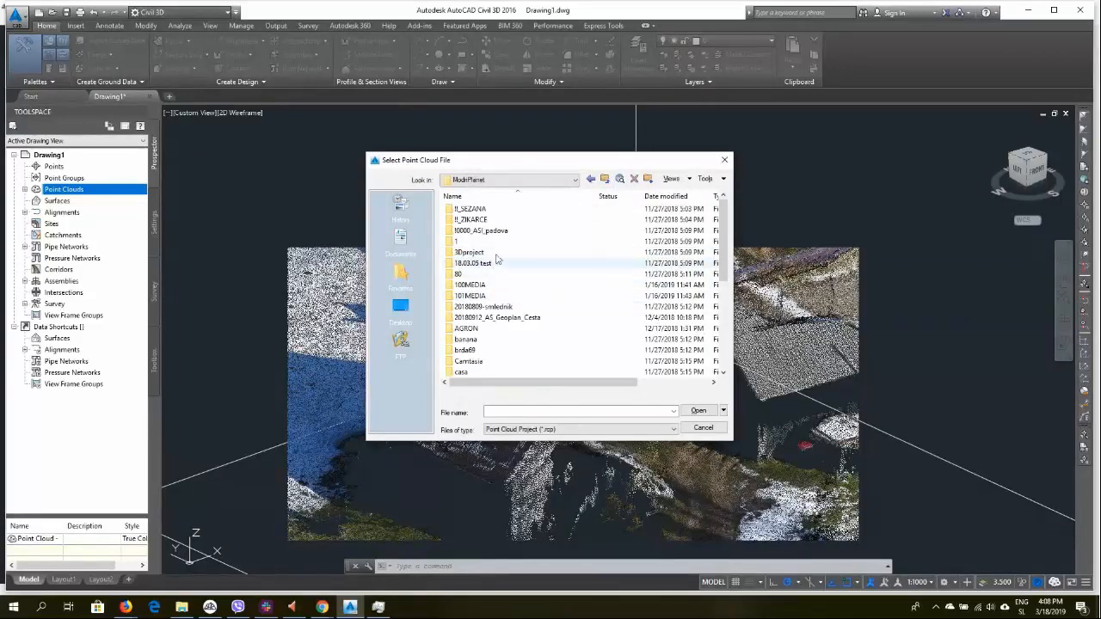
double_click(482, 220)
double_click(478, 209)
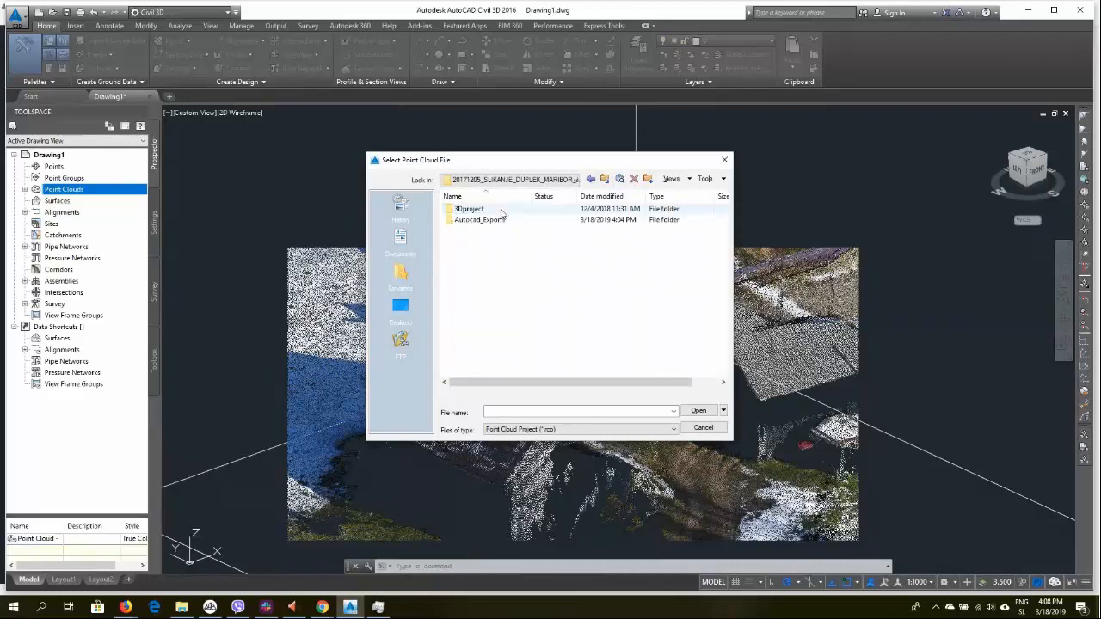
double_click(493, 220)
Set the file type to Point Cloud Scan (*.rcs), browse back to the project folder, and cancel the dialog
click(561, 429)
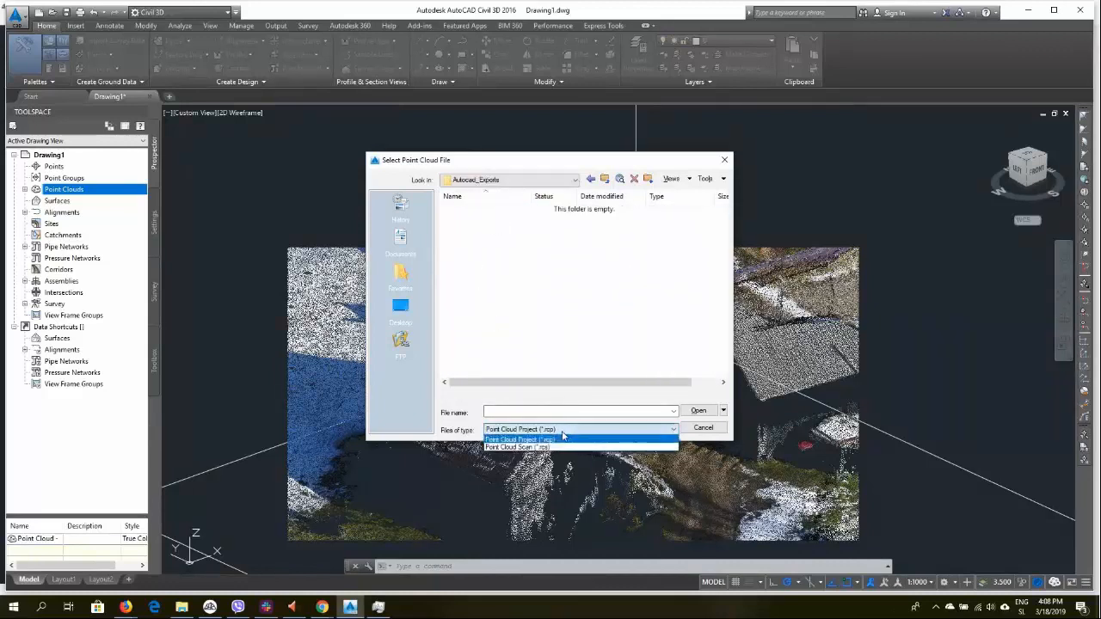
click(557, 444)
click(569, 429)
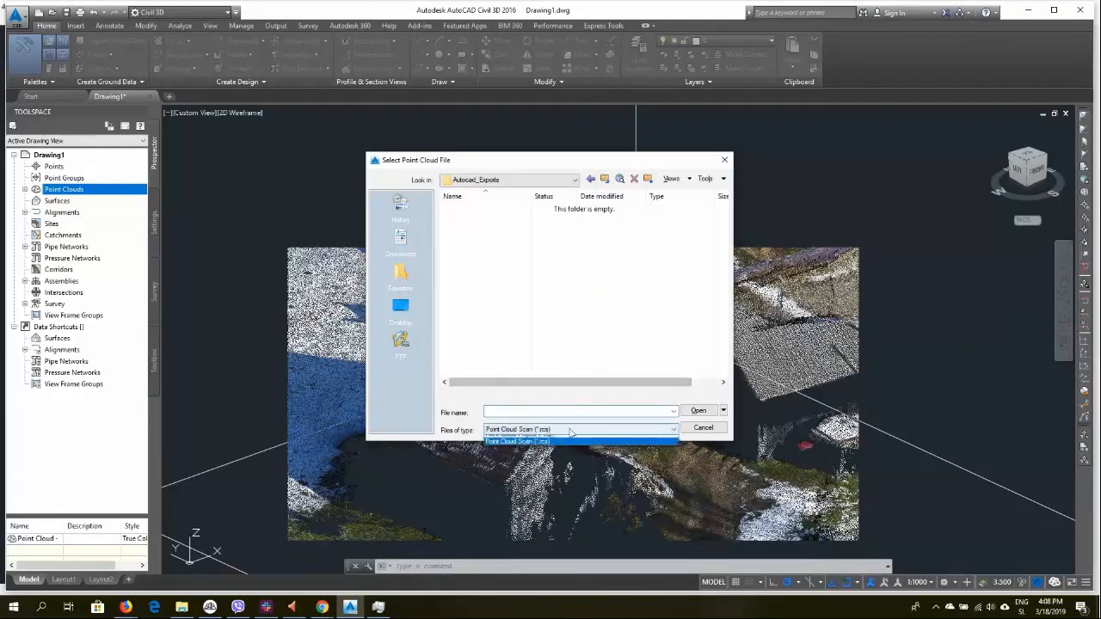
click(561, 437)
click(561, 434)
click(561, 445)
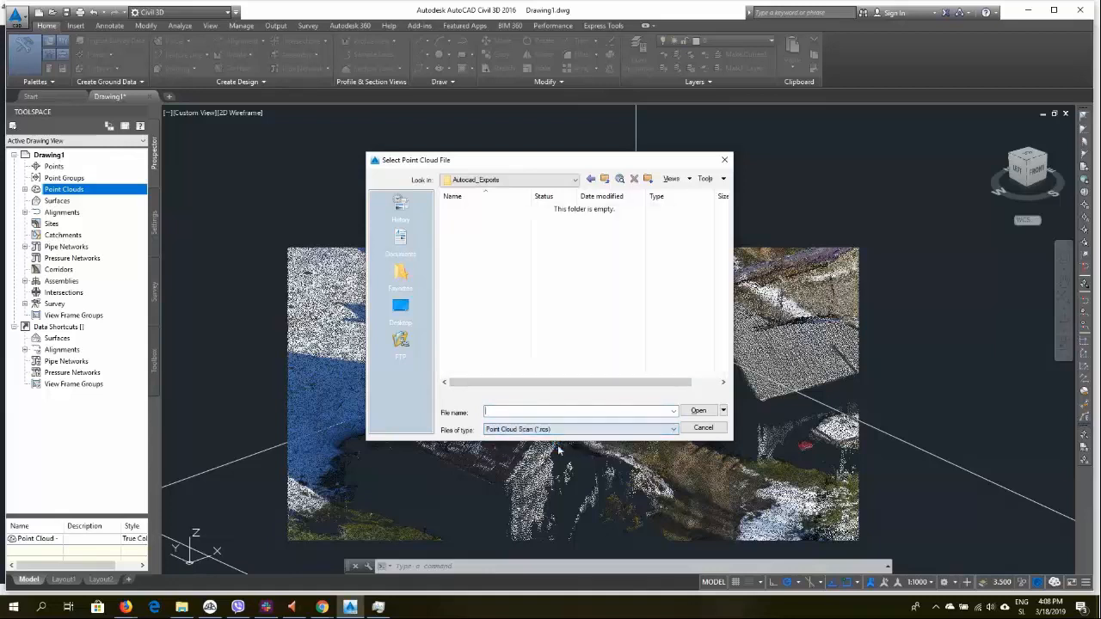
click(605, 183)
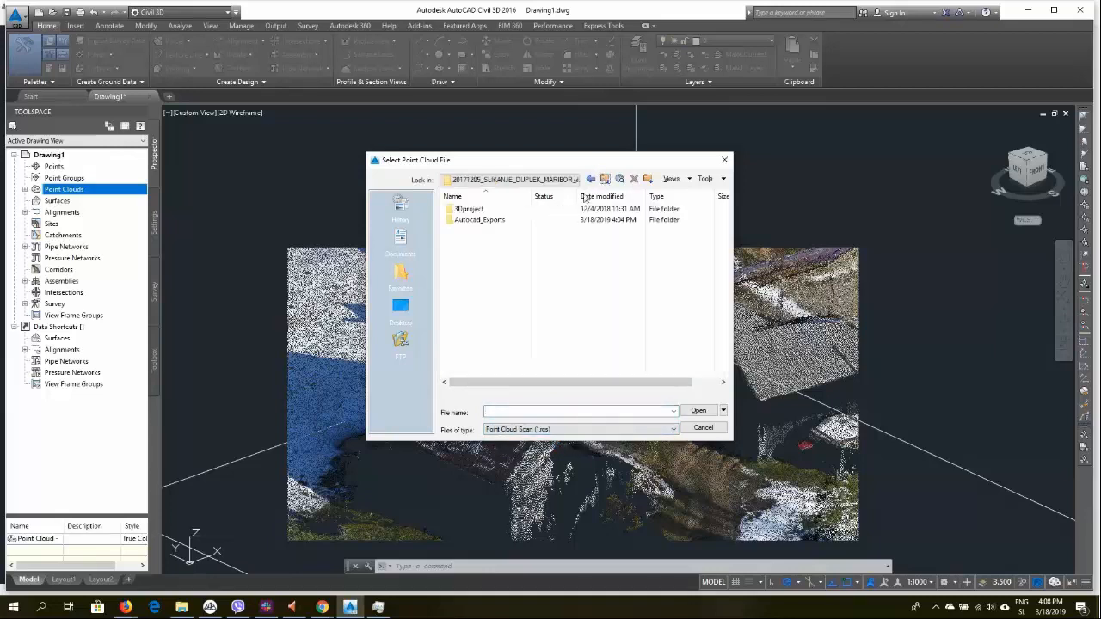
double_click(484, 214)
click(721, 430)
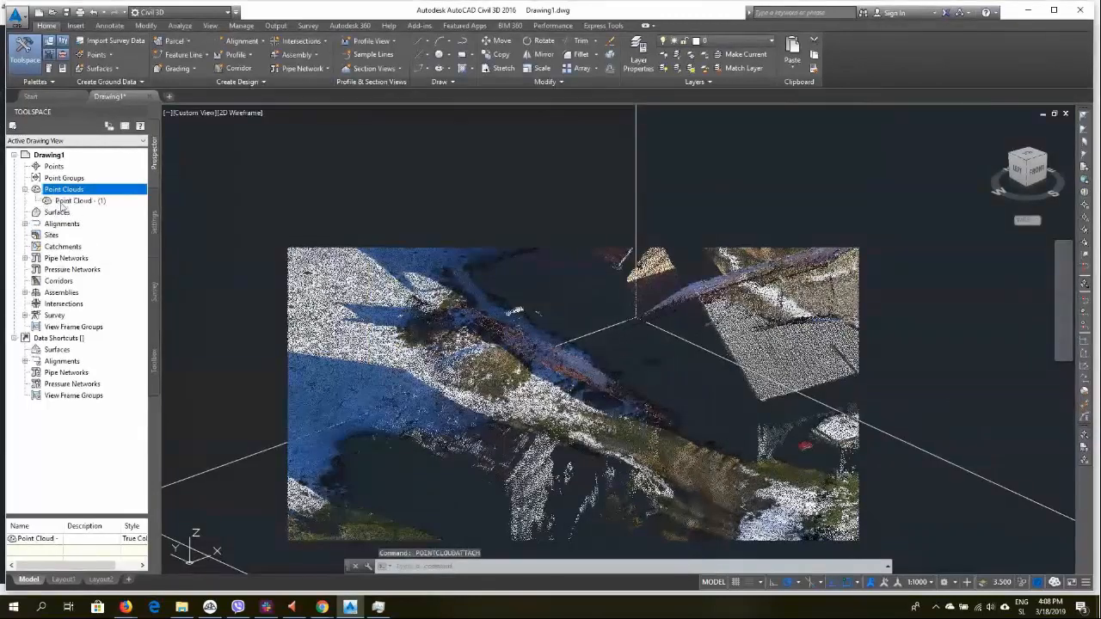
Open the Create Point Cloud wizard for the point cloud collection and advance to Source Data
right_click(78, 196)
click(193, 194)
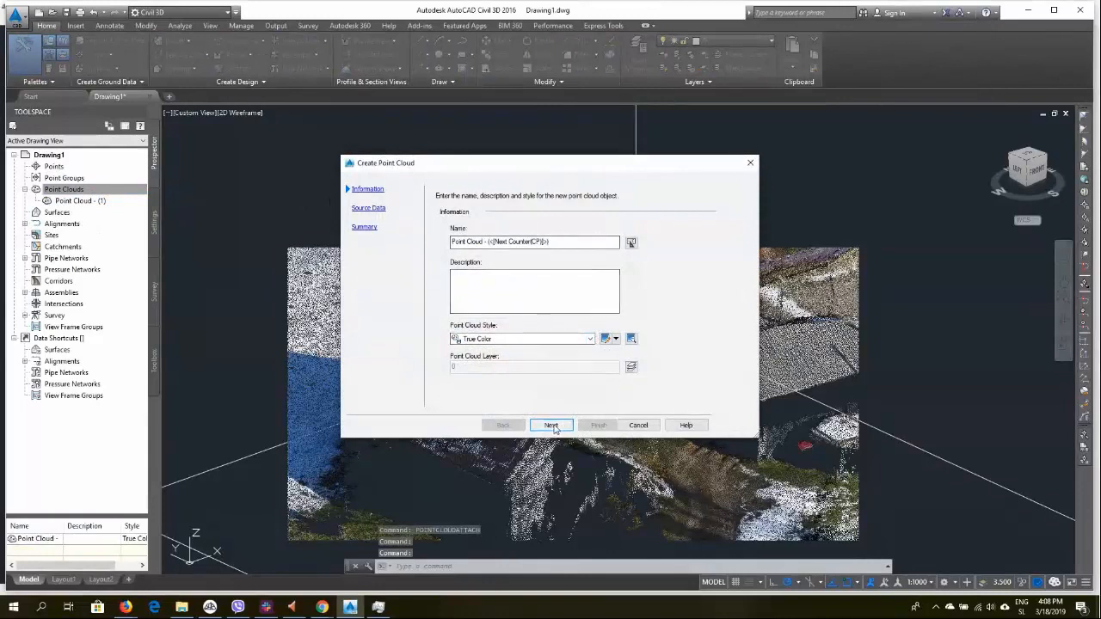
click(551, 425)
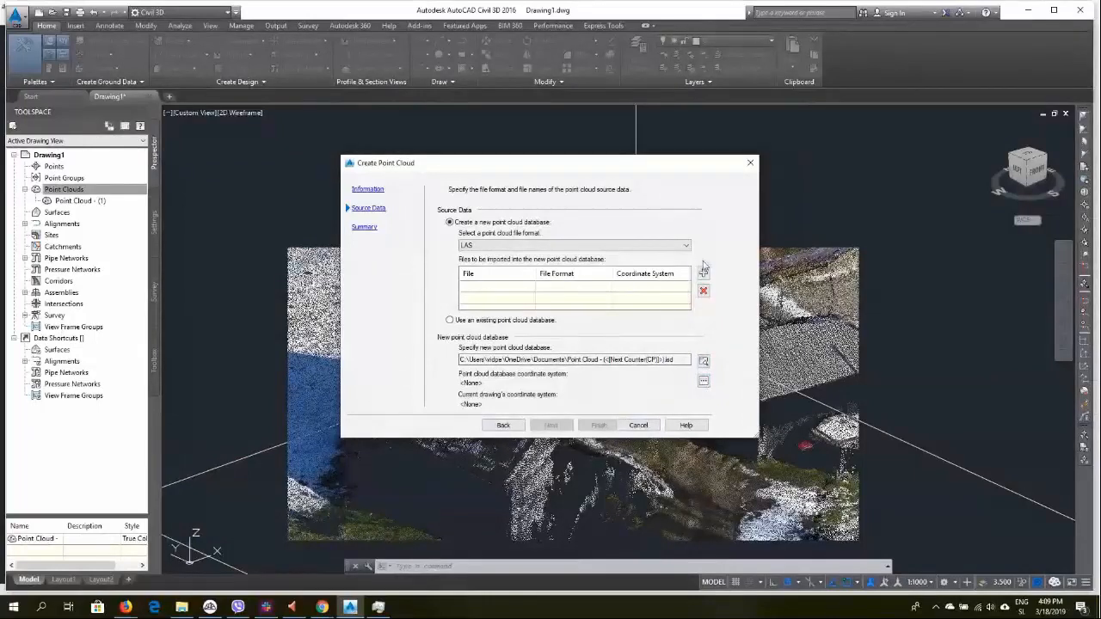
Browse the point cloud file format list and cancel the wizard
click(633, 248)
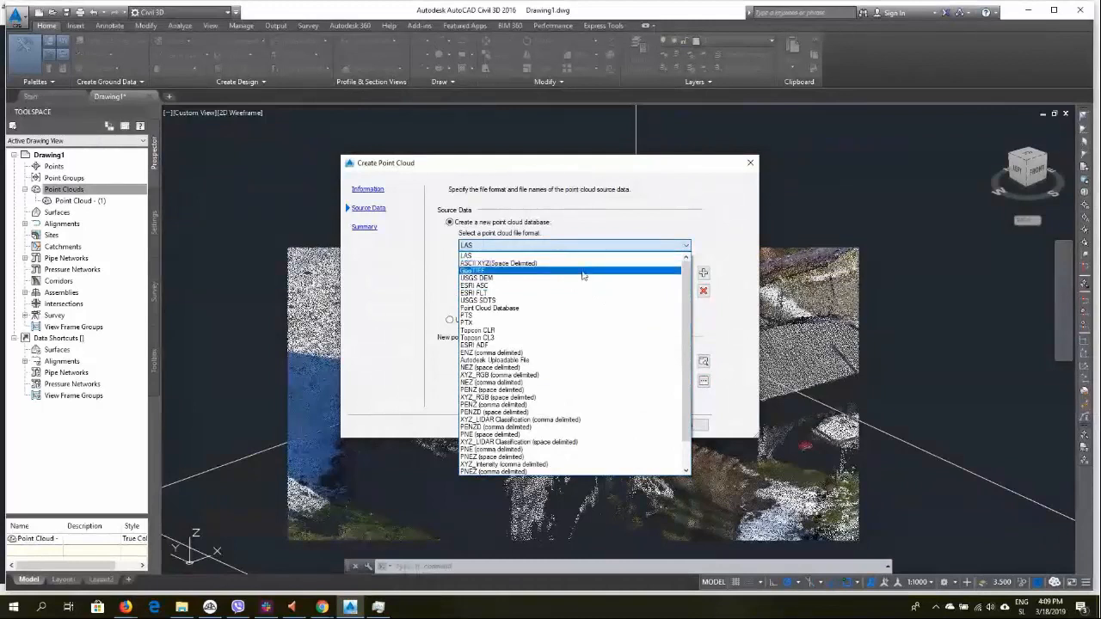
scroll(584, 279, down, 2)
scroll(584, 282, up, 2)
scroll(582, 282, up, 1)
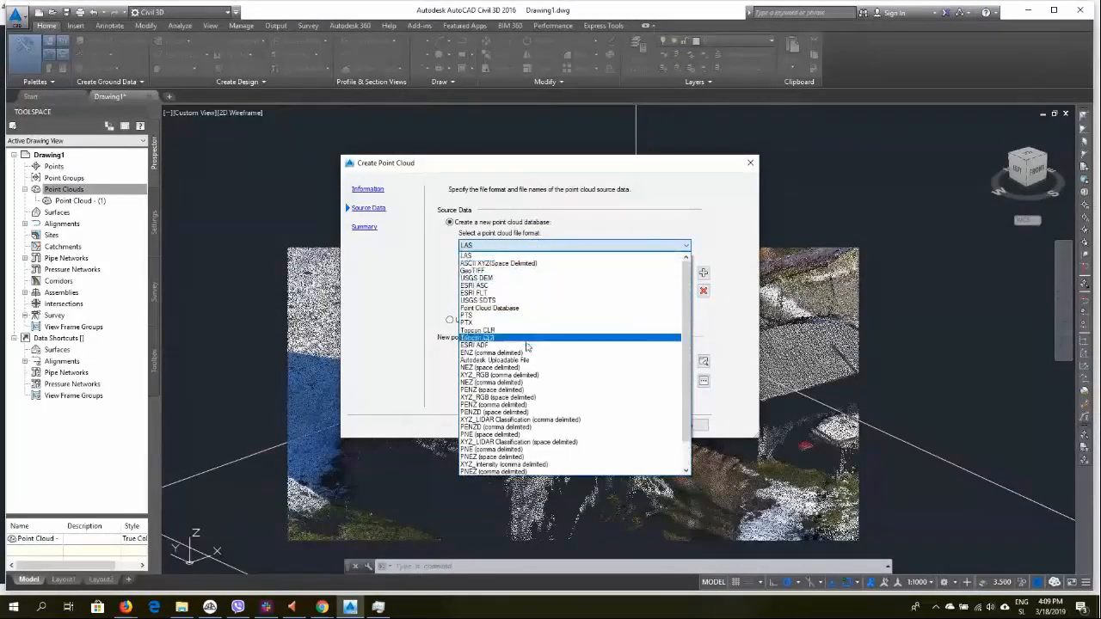
click(702, 183)
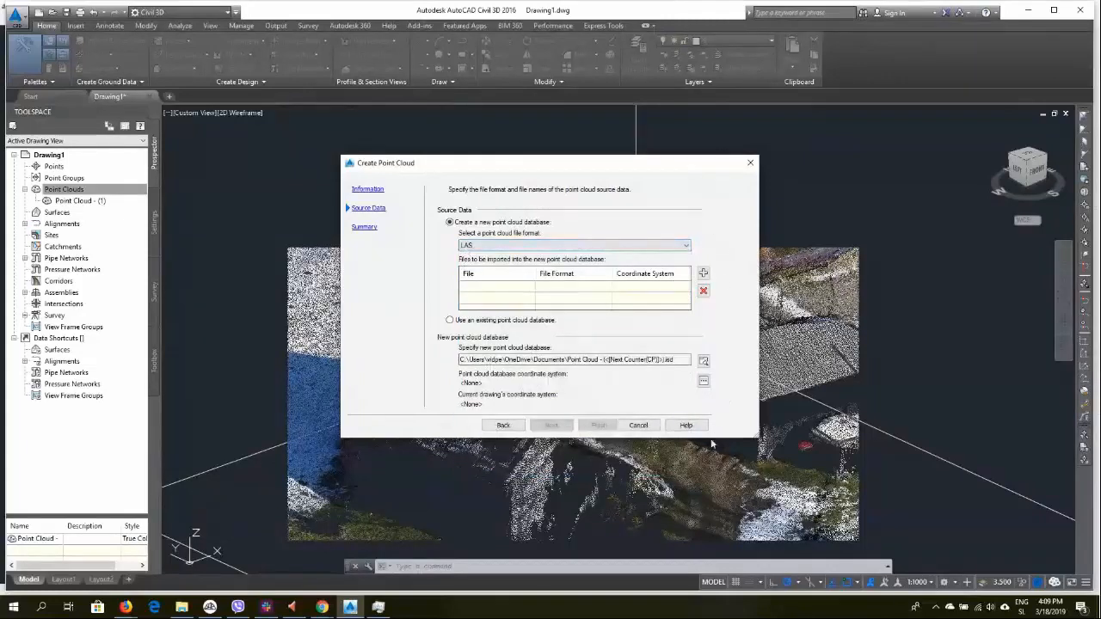
click(639, 425)
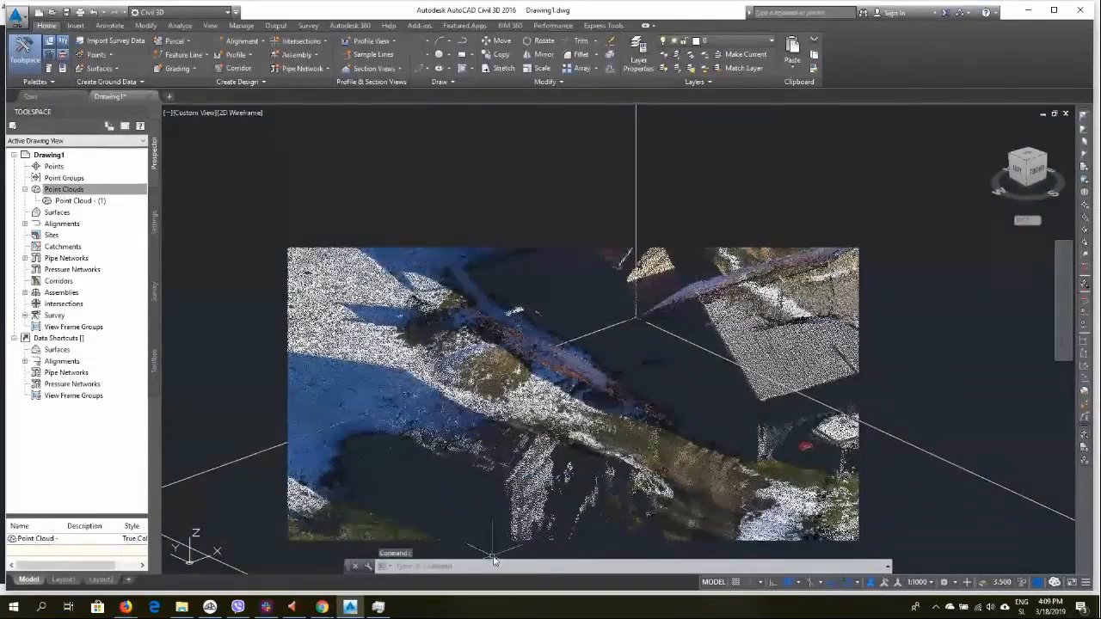
Open the Create Point Cloud wizard again from the Point Clouds collection and cancel it
click(80, 186)
right_click(81, 187)
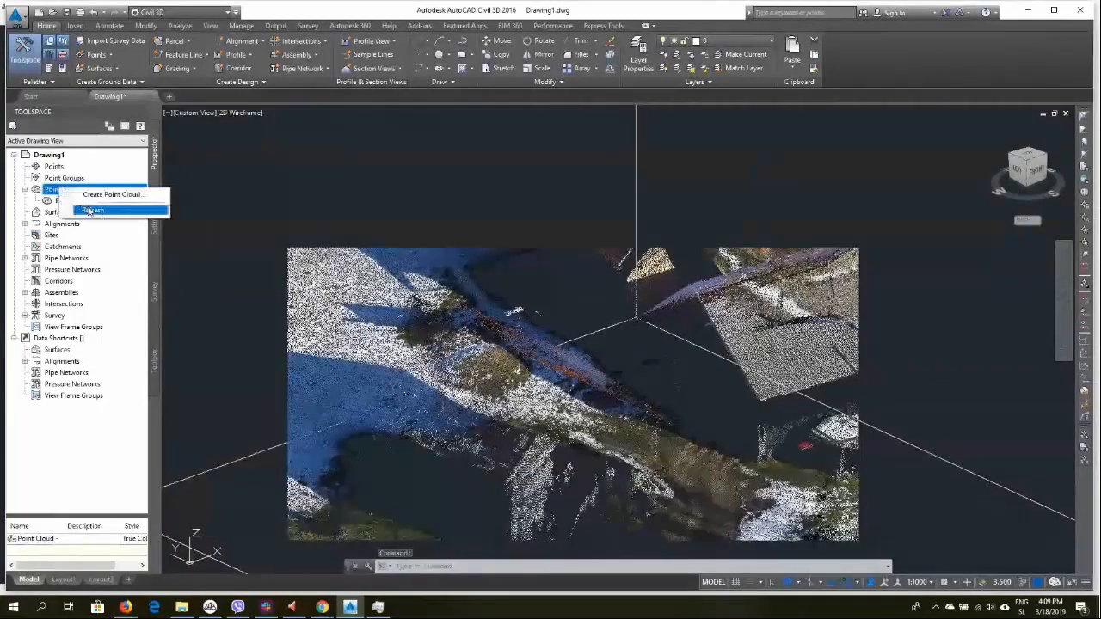
click(112, 191)
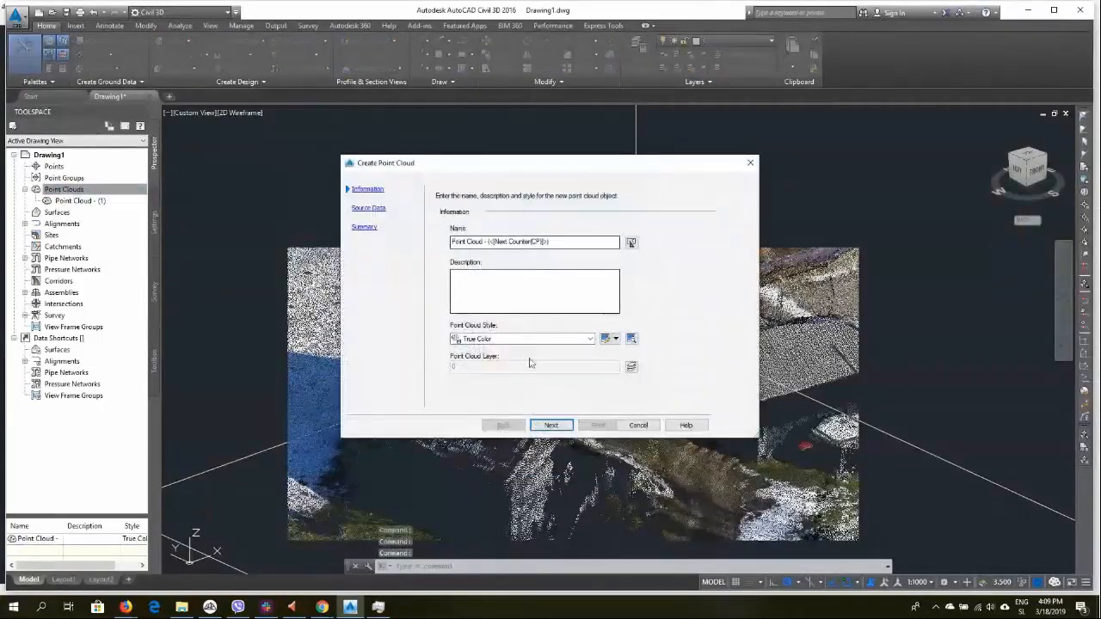
click(636, 425)
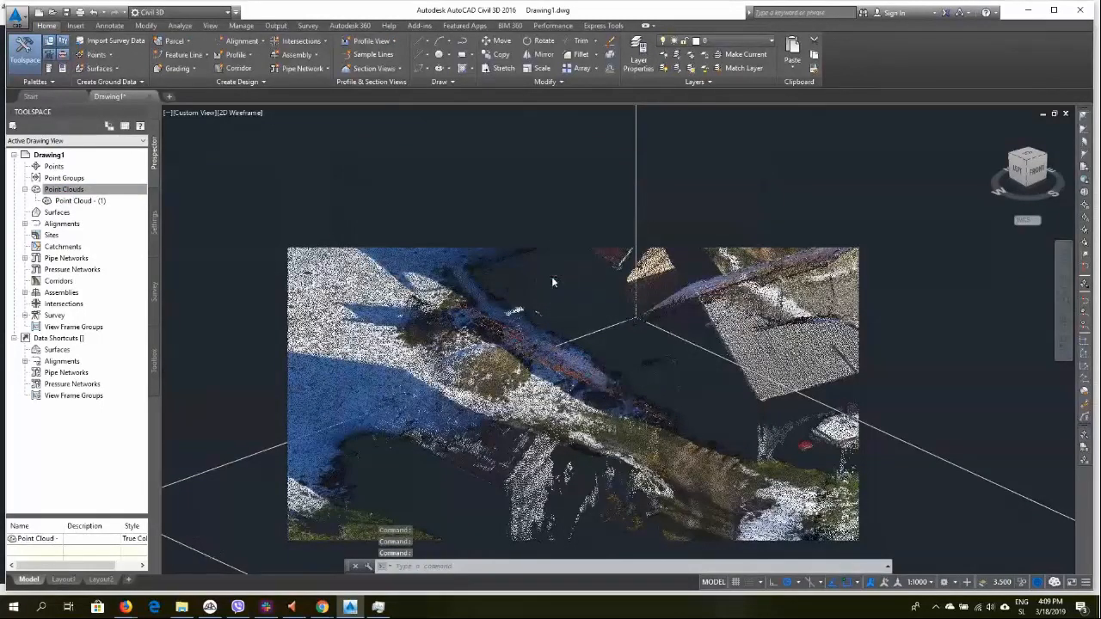
Zoom out and open the Point Cloud Manager with a POINTCLOUD command
scroll(554, 275, down, 3)
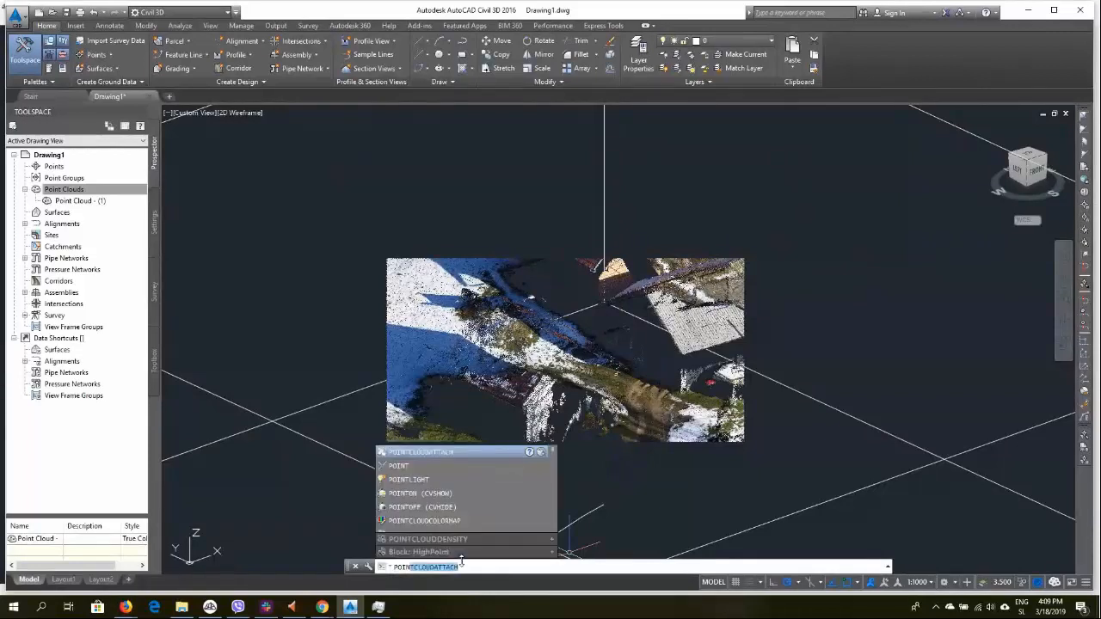
text(CLO)
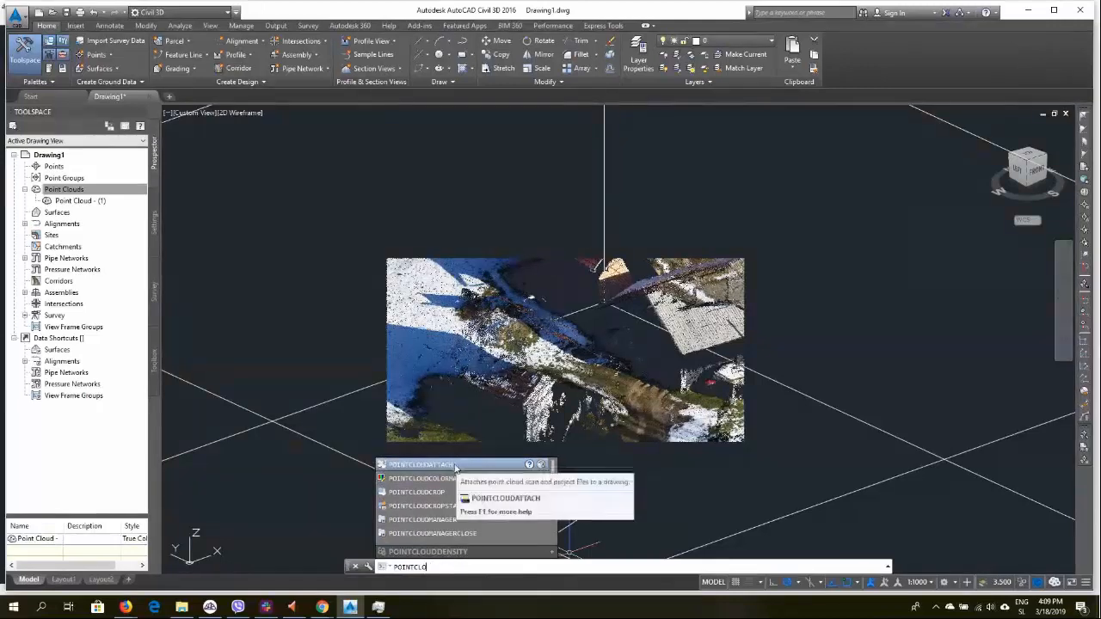
key(Return)
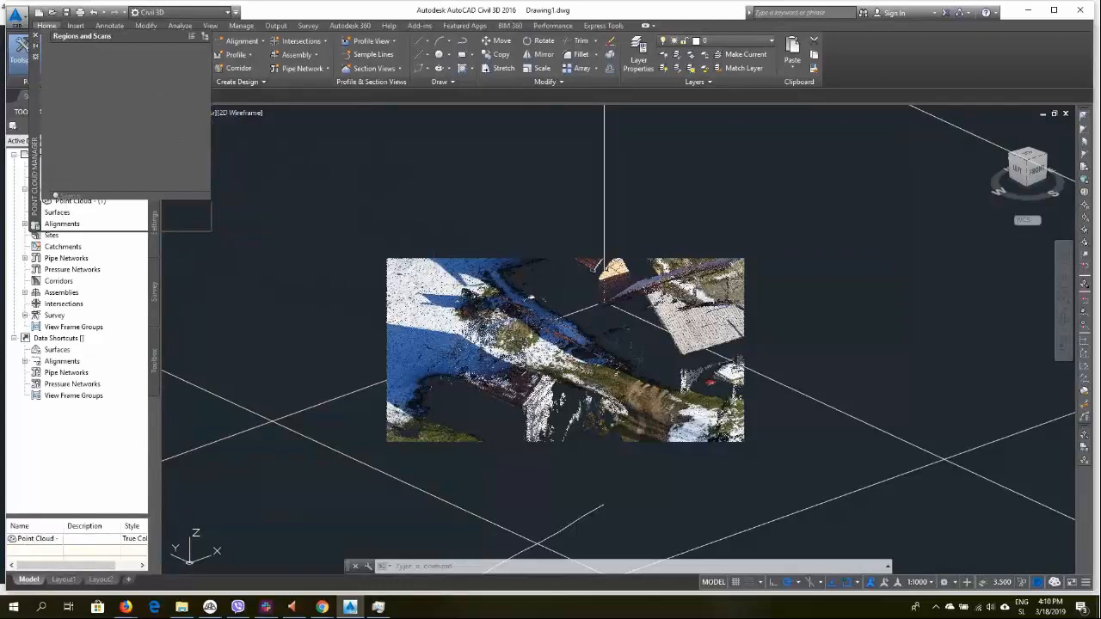
Window-select the point cloud, then decline saving changes in the AutoCAD crash alert
click(545, 285)
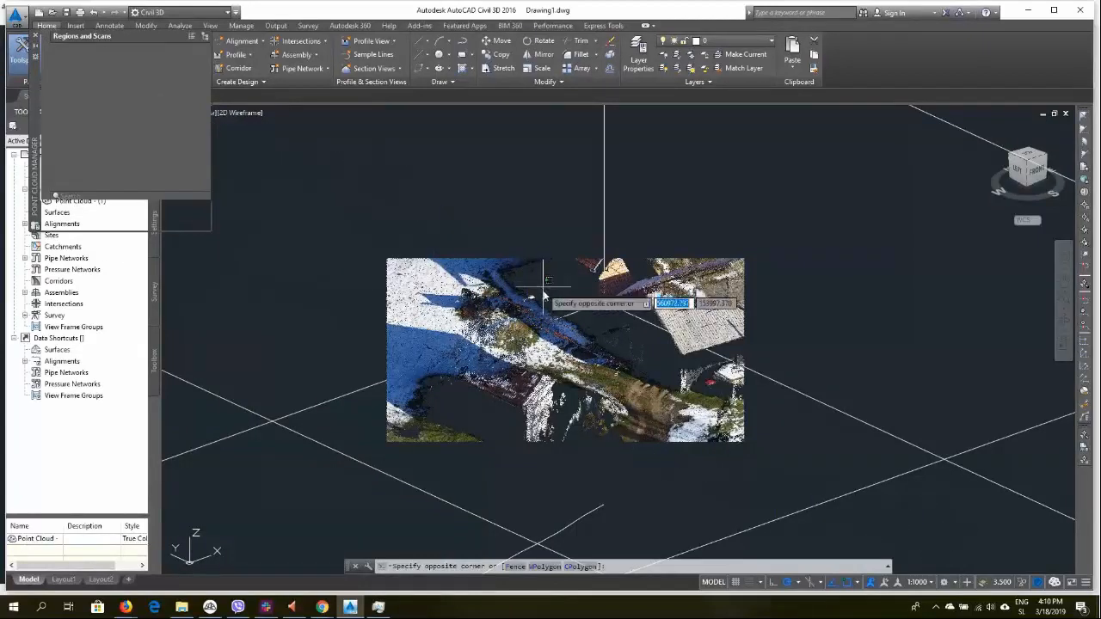
click(405, 370)
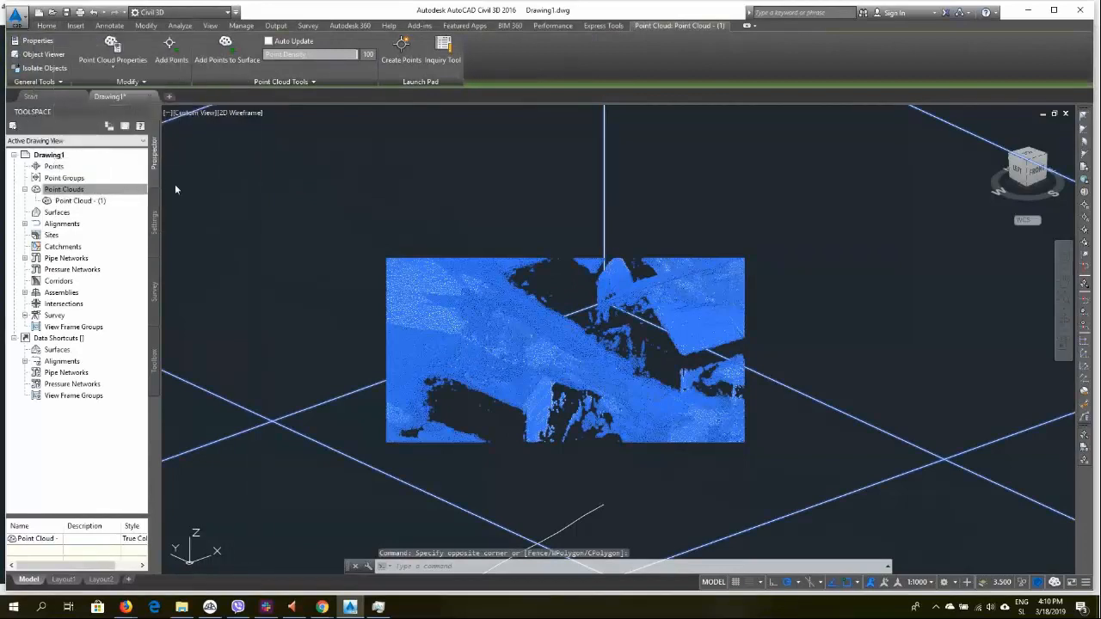
mouse_move(243, 135)
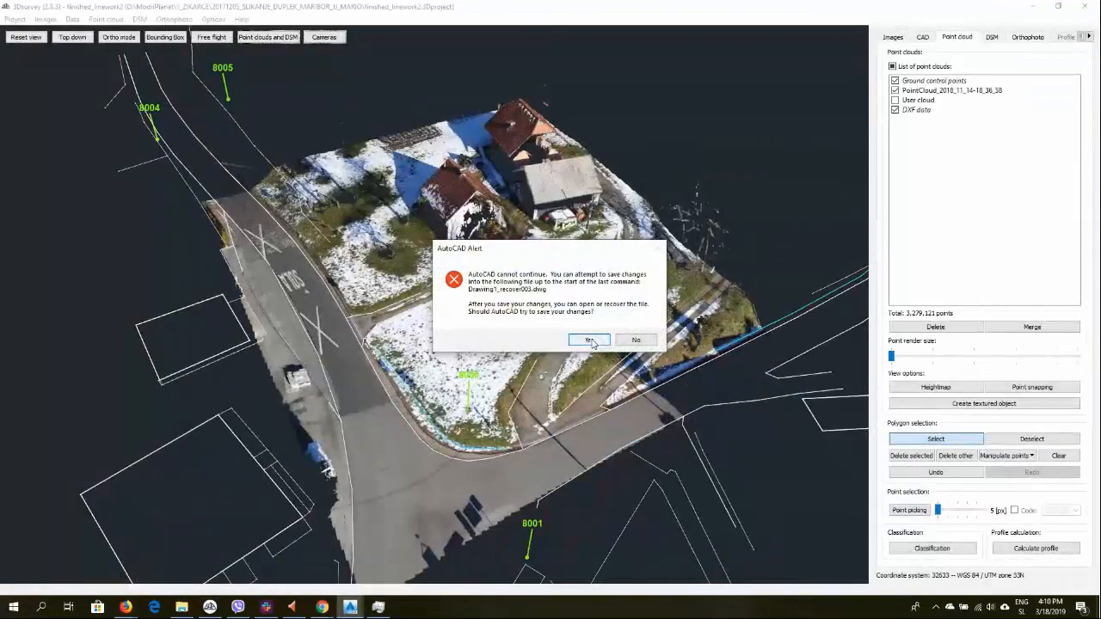
click(636, 341)
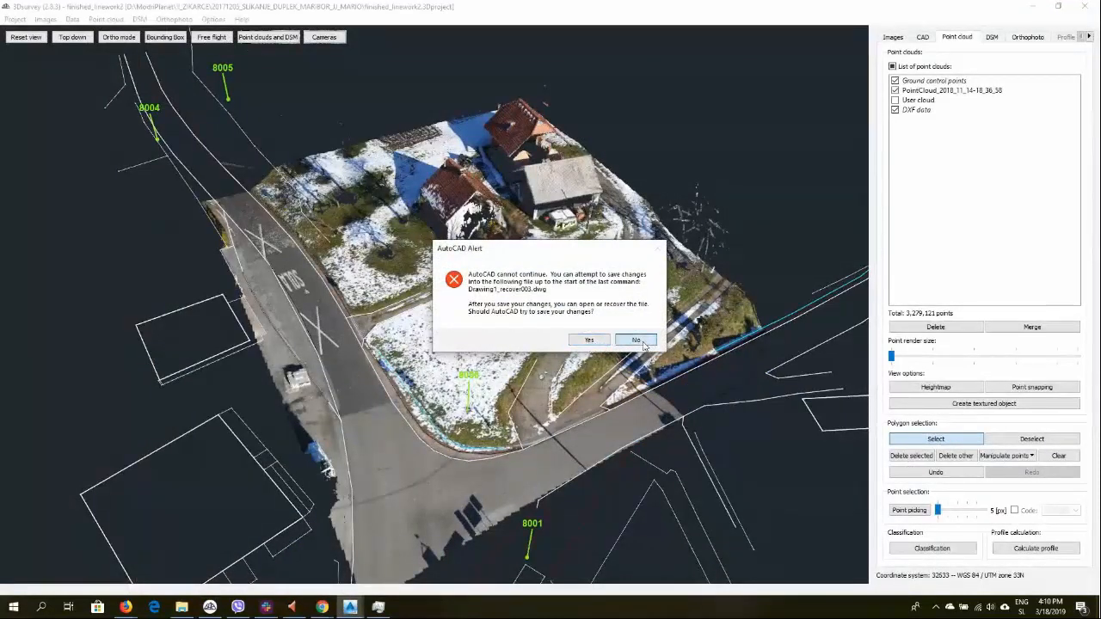
Close the Autodesk error report and relaunch Civil 3D 2016 Metric from the Start menu search
click(664, 138)
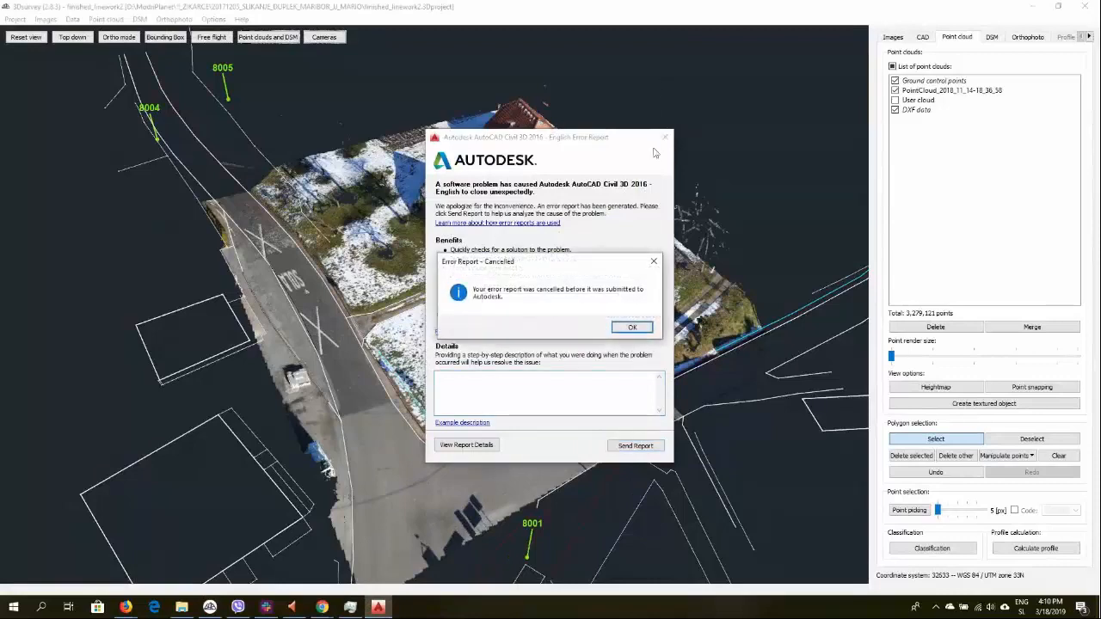
click(633, 328)
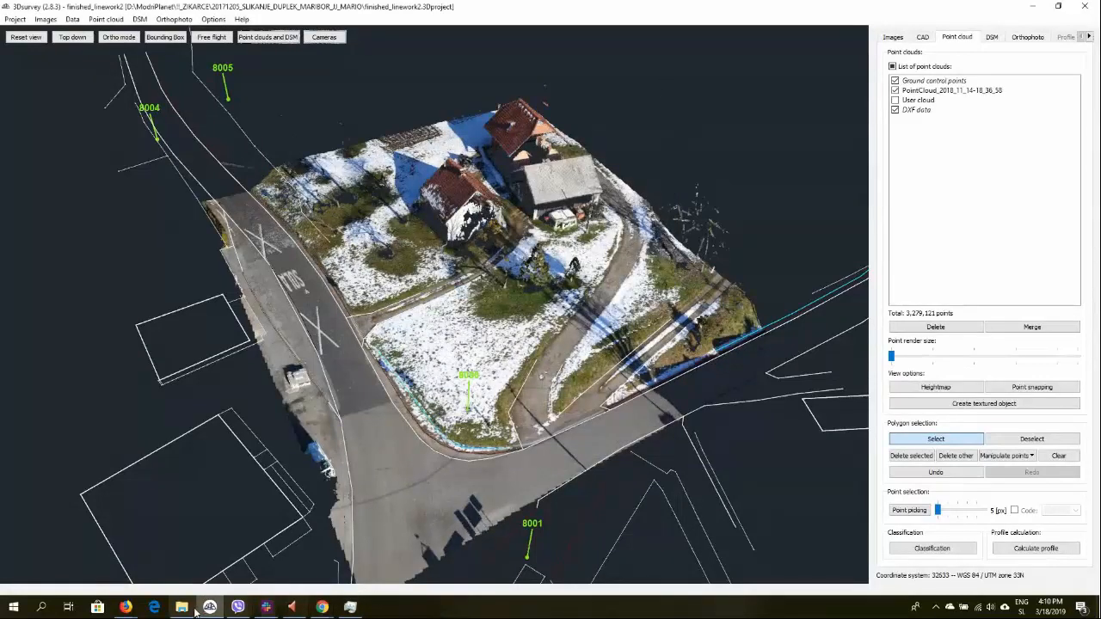
click(12, 609)
text(civ)
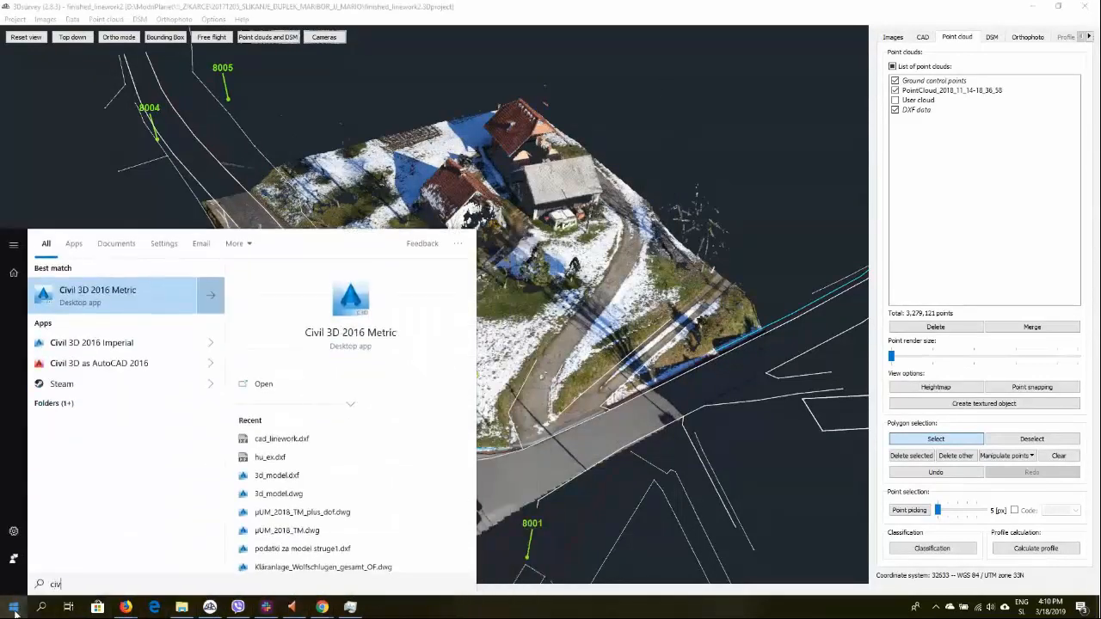
click(100, 294)
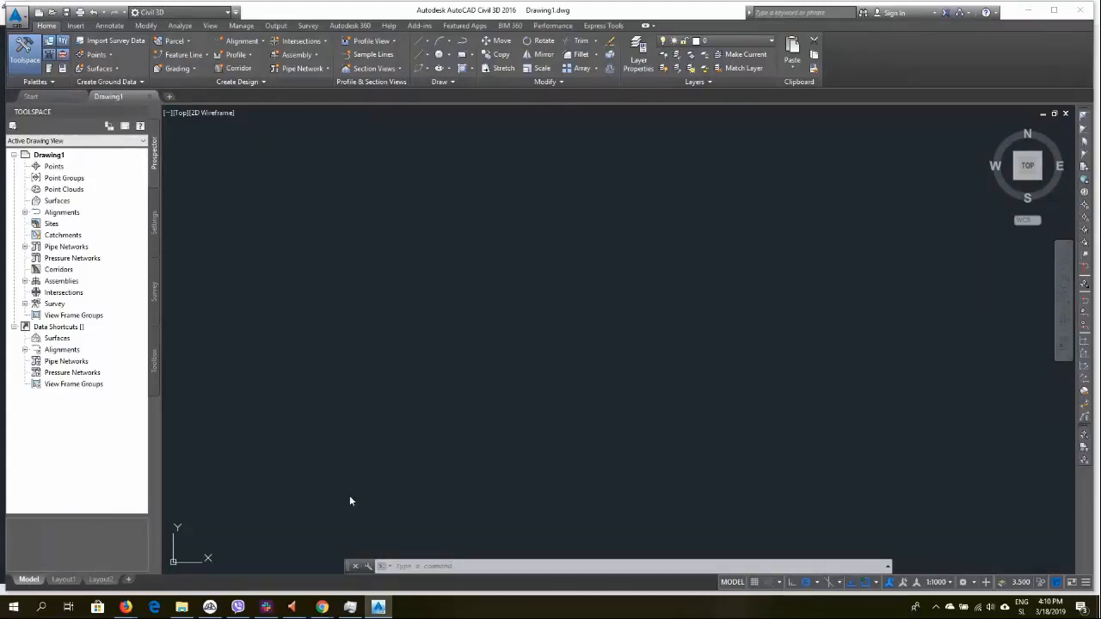
Switch to 3Dsurvey and turn on the DSM grid and heightmap display
mouse_move(210, 607)
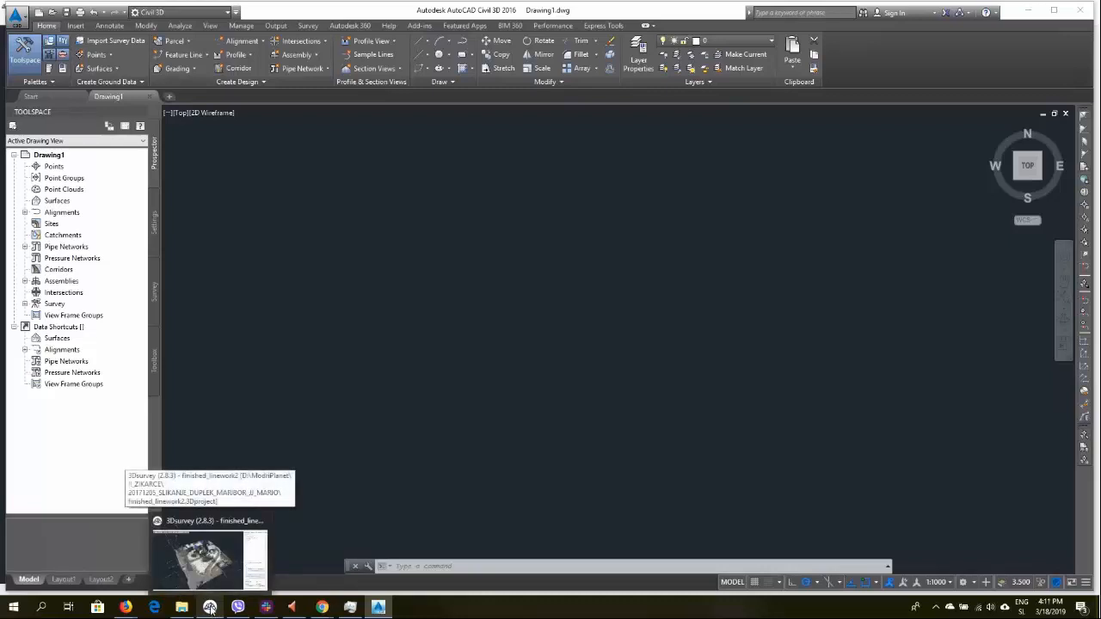
click(212, 561)
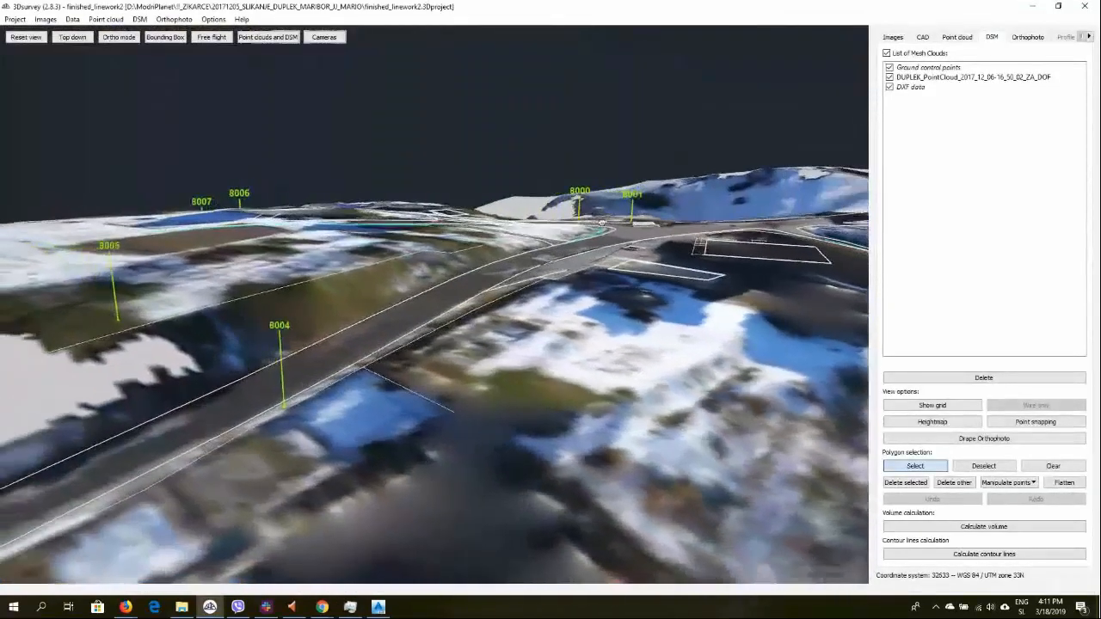
click(932, 406)
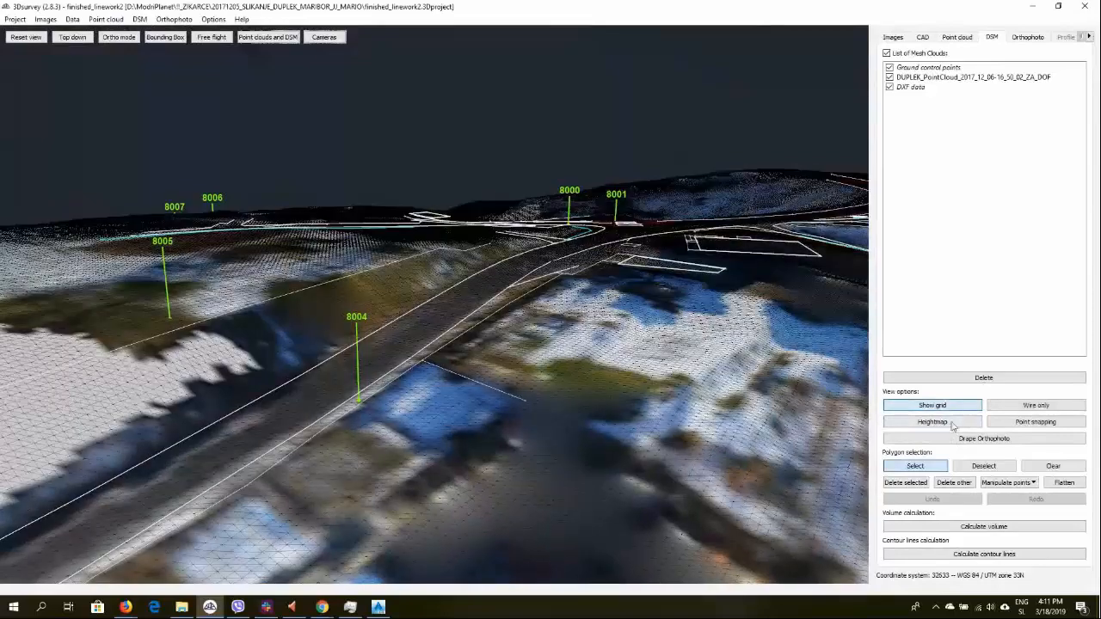
click(932, 421)
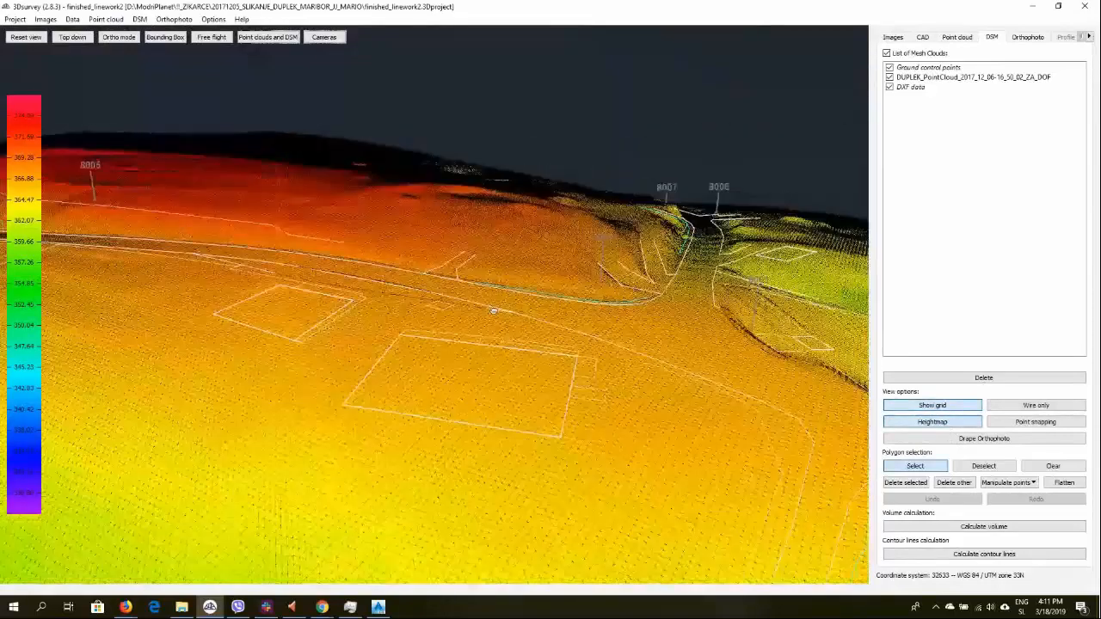
Save the DSM mesh as a LandXML file named DTM2.xml in the Autocad_Exports folder
drag(494, 311, 431, 340)
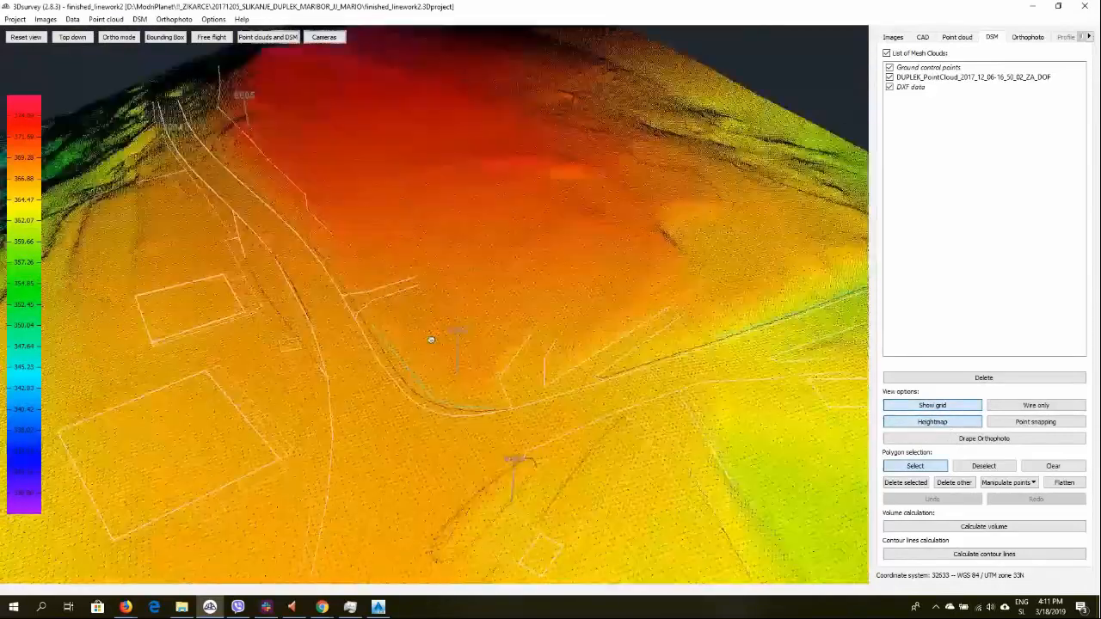
scroll(431, 339, up, 5)
scroll(457, 191, up, 4)
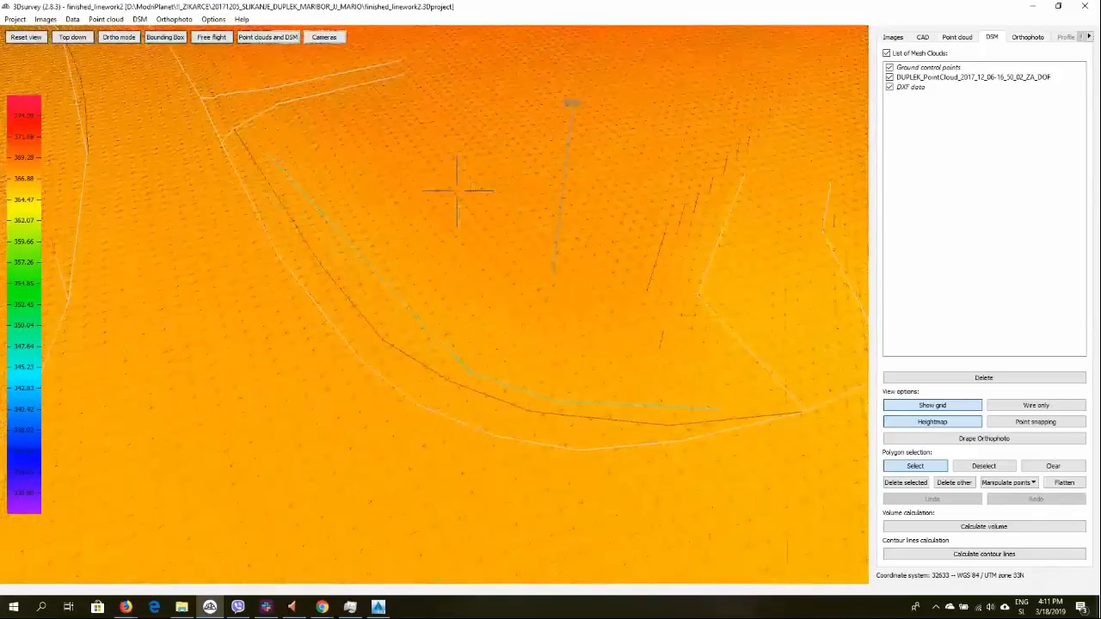
drag(457, 190, 428, 174)
scroll(423, 224, down, 4)
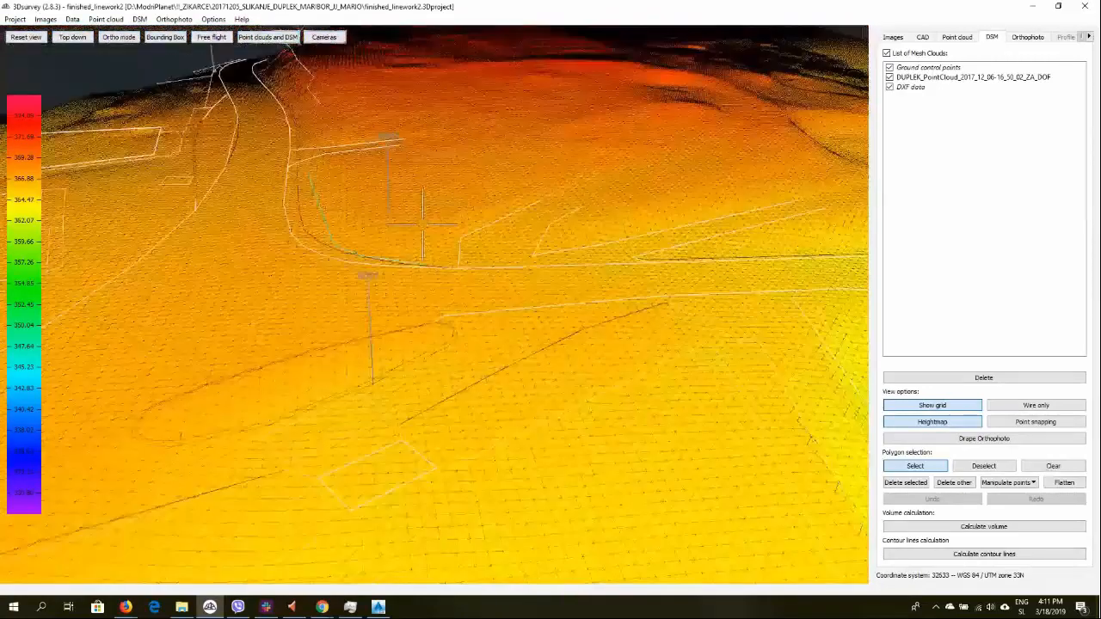
scroll(423, 223, up, 3)
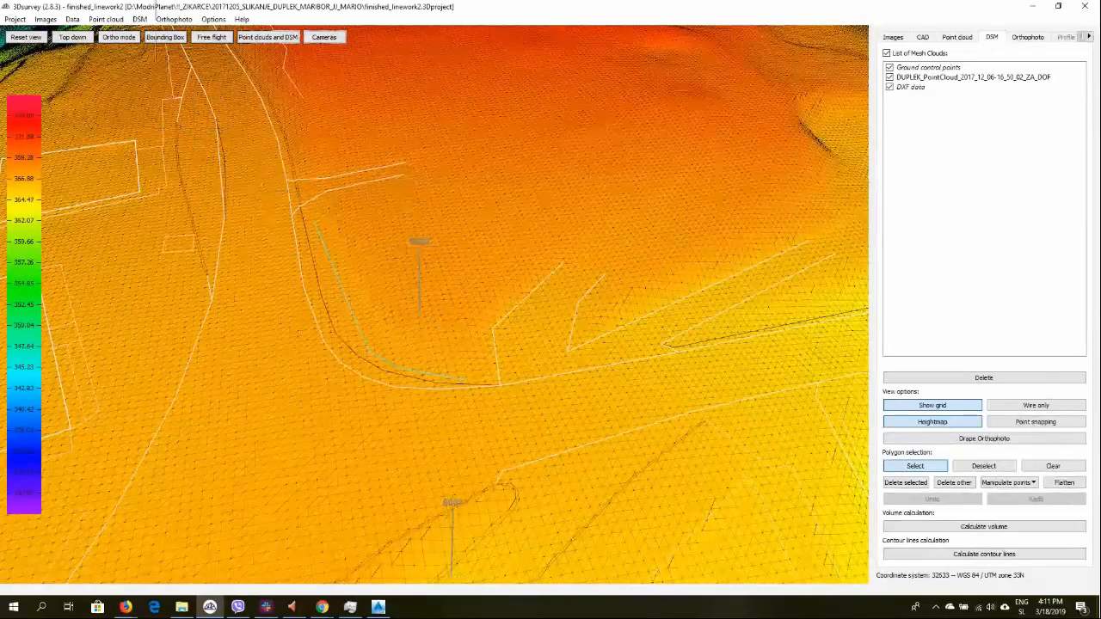
click(140, 19)
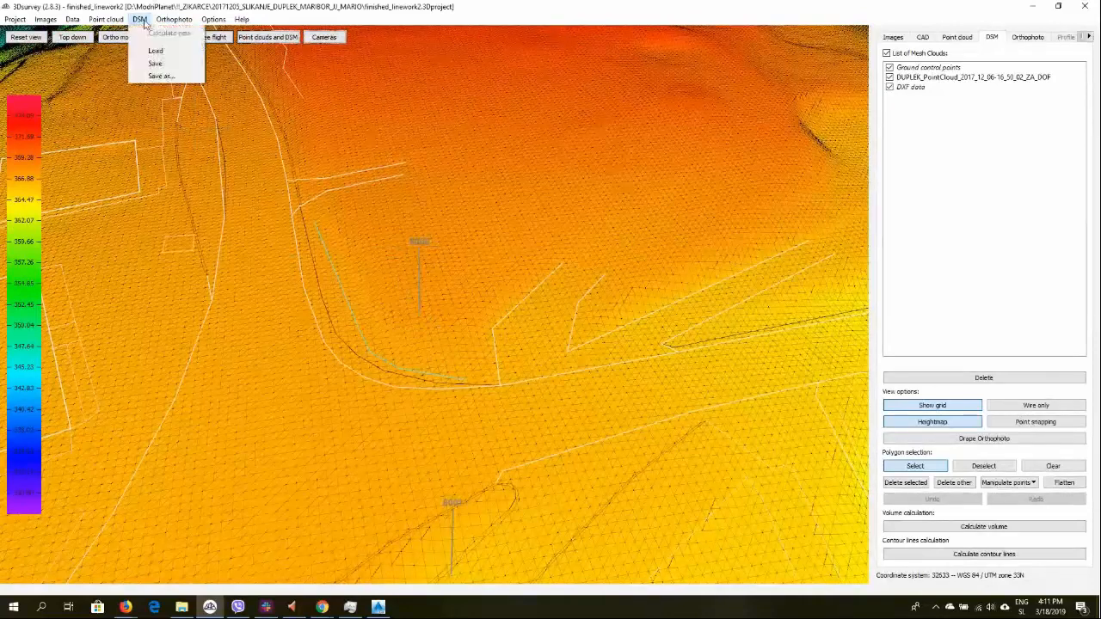
click(162, 77)
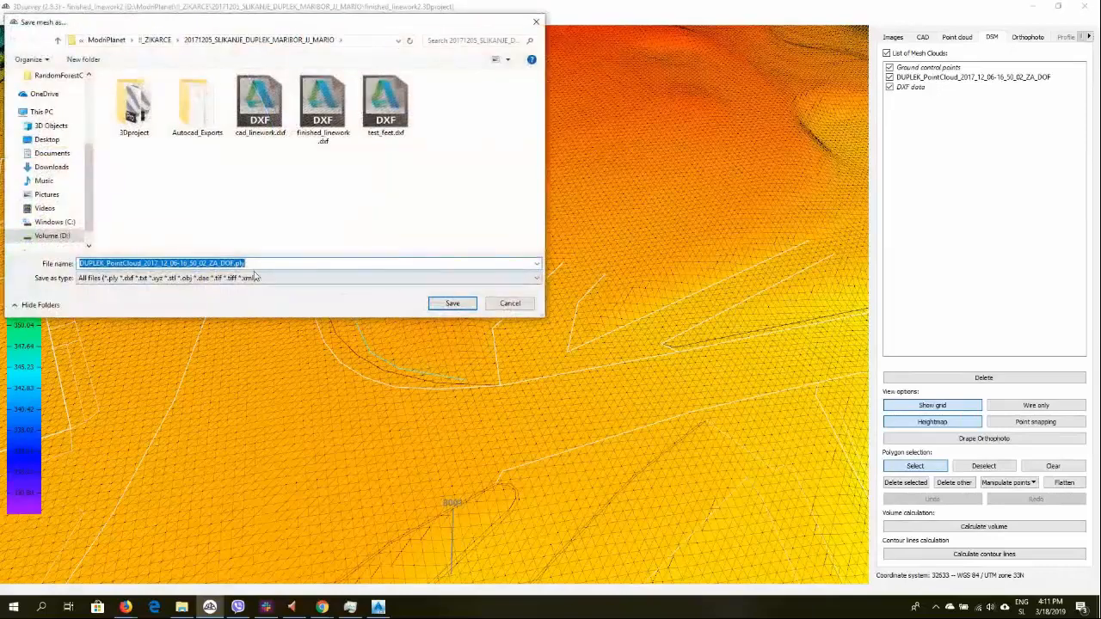
click(255, 277)
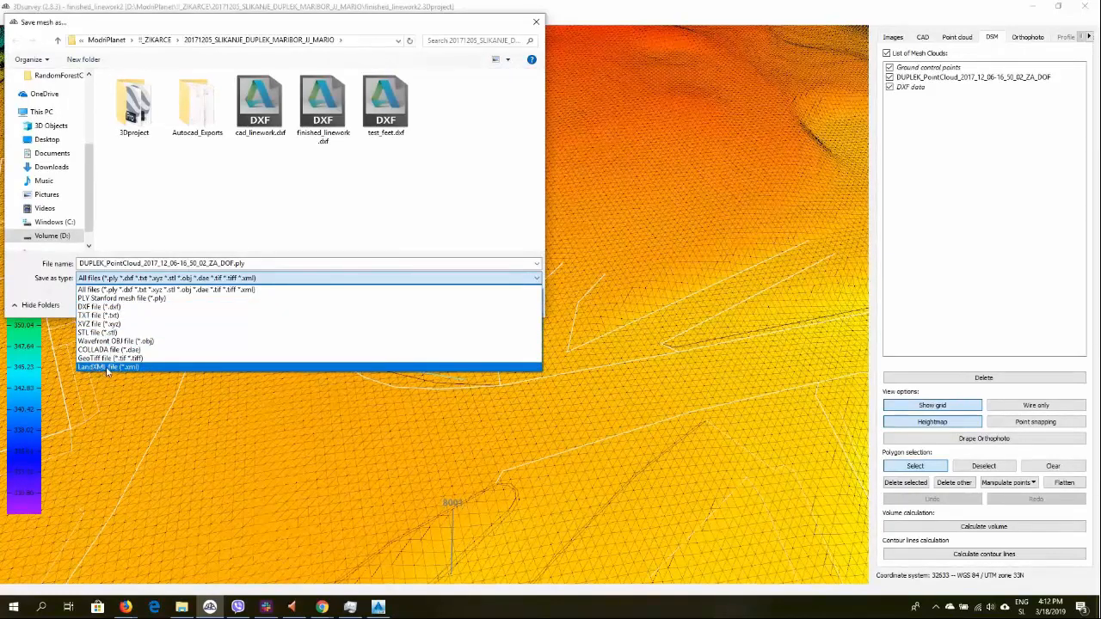
click(108, 368)
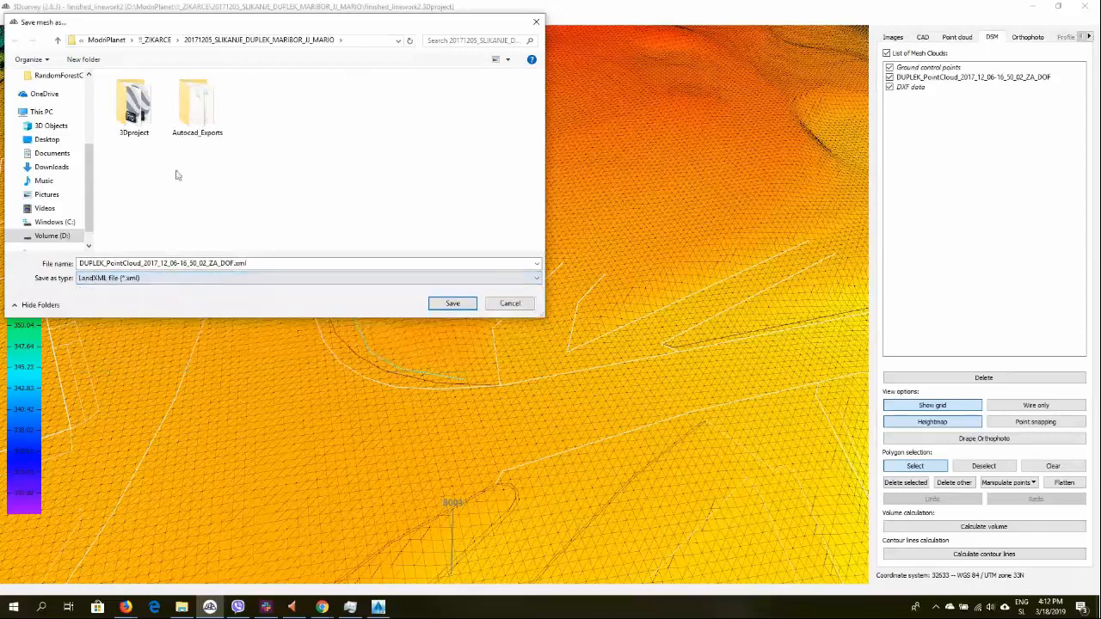
double_click(197, 107)
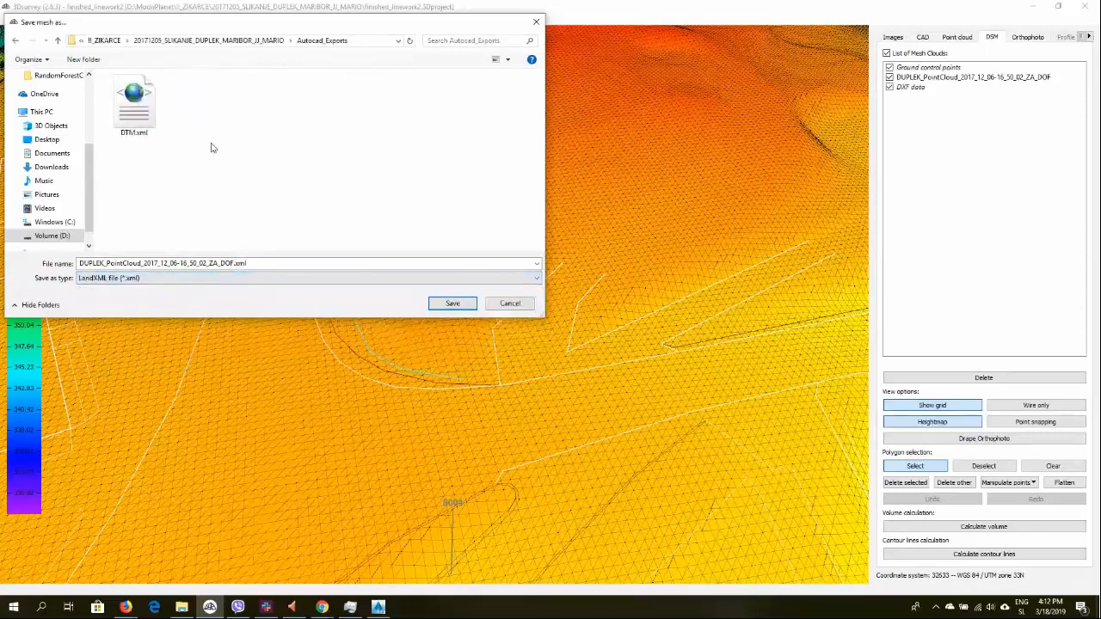
click(134, 114)
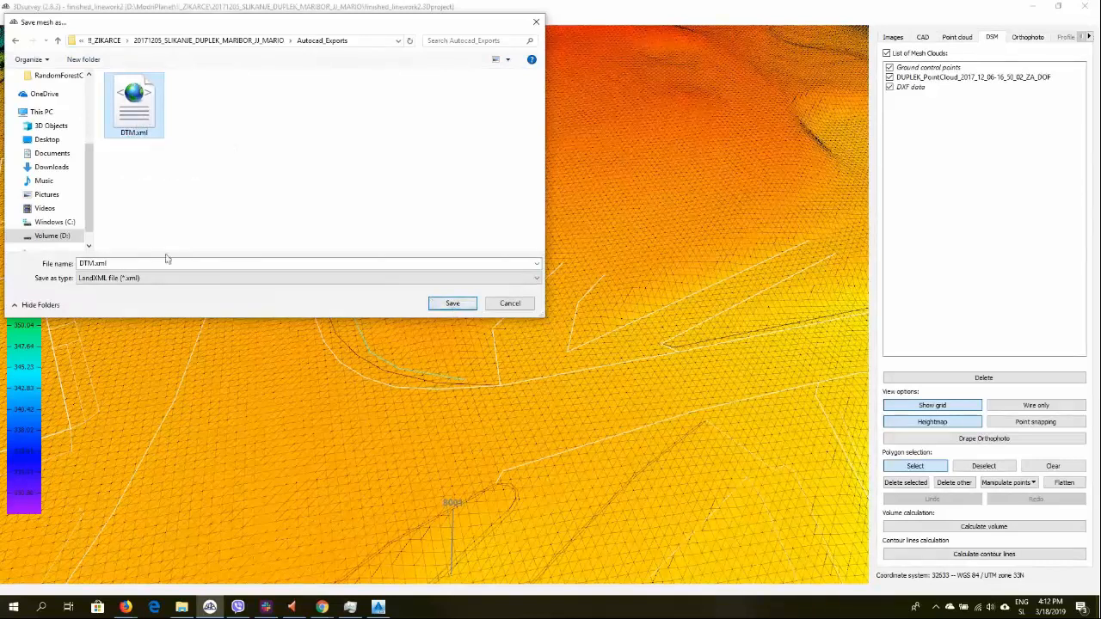
click(96, 264)
click(94, 263)
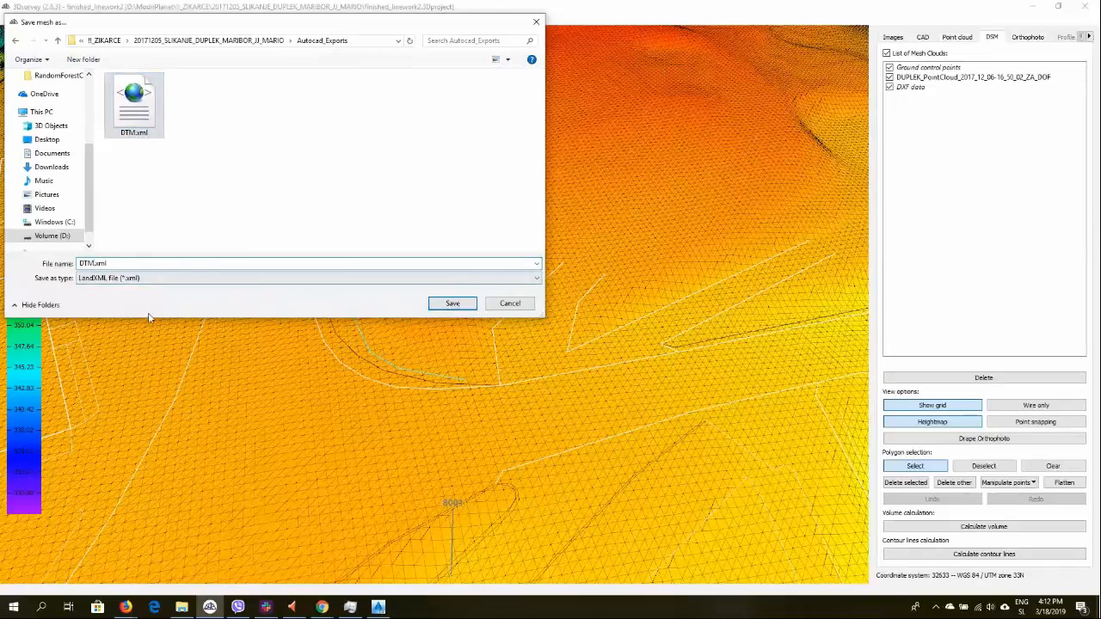
text(2)
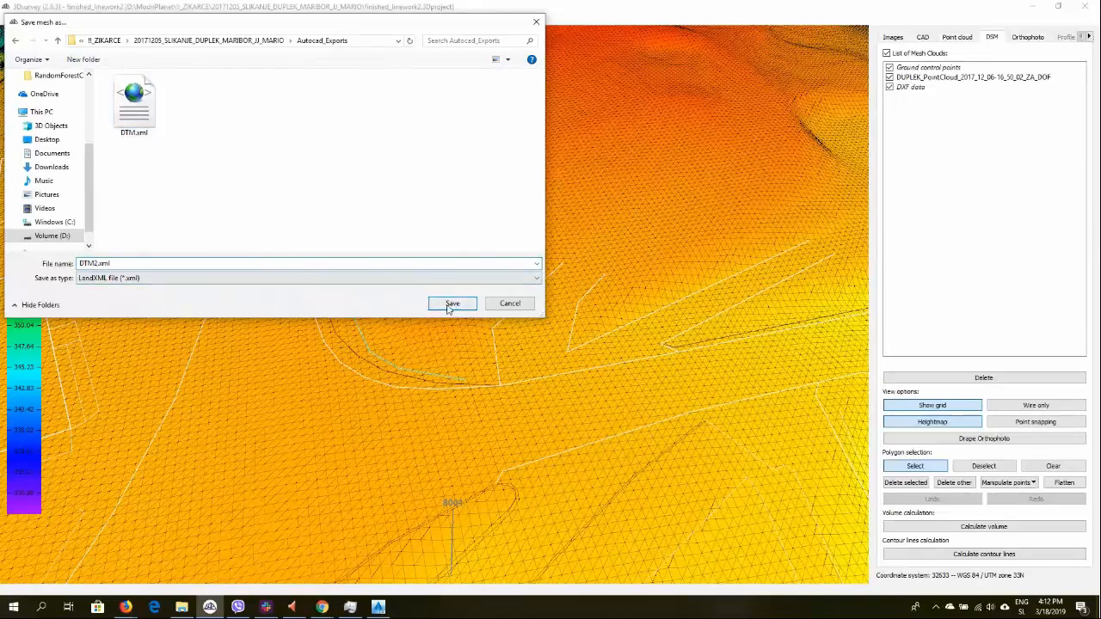
click(450, 305)
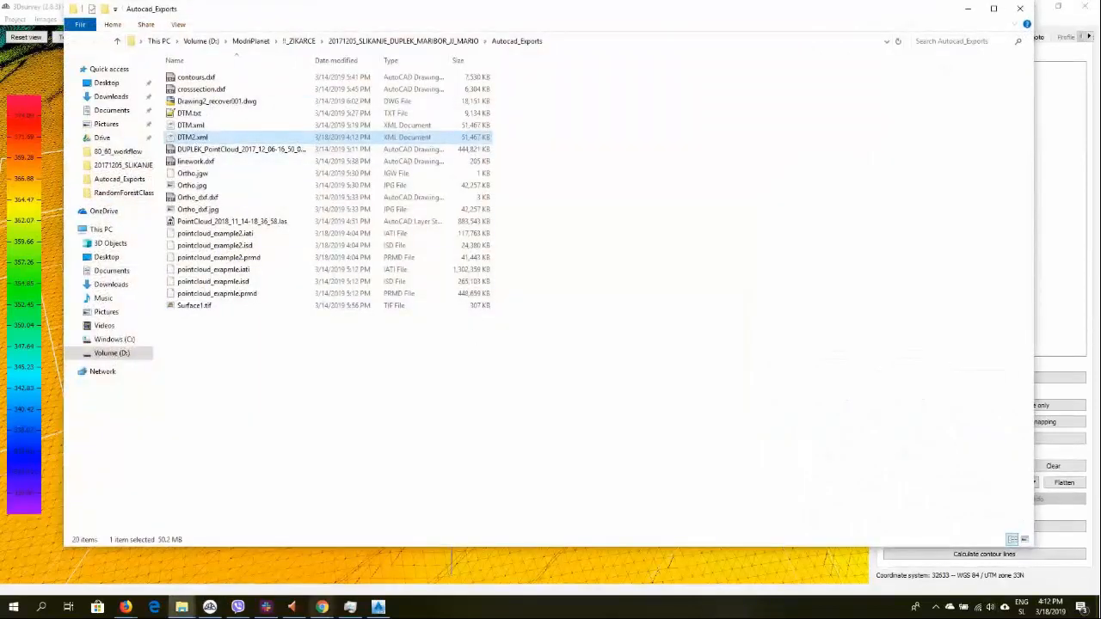
Switch to Civil 3D, cancel the pending selection, and start the LANDXMLIN command
click(380, 604)
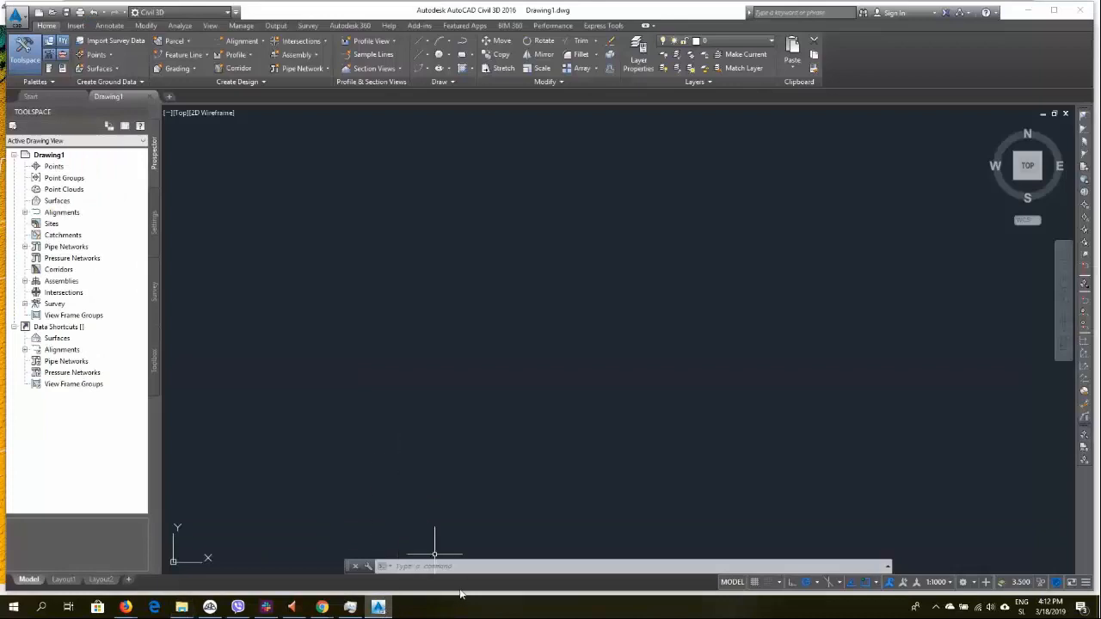
click(463, 558)
key(Escape)
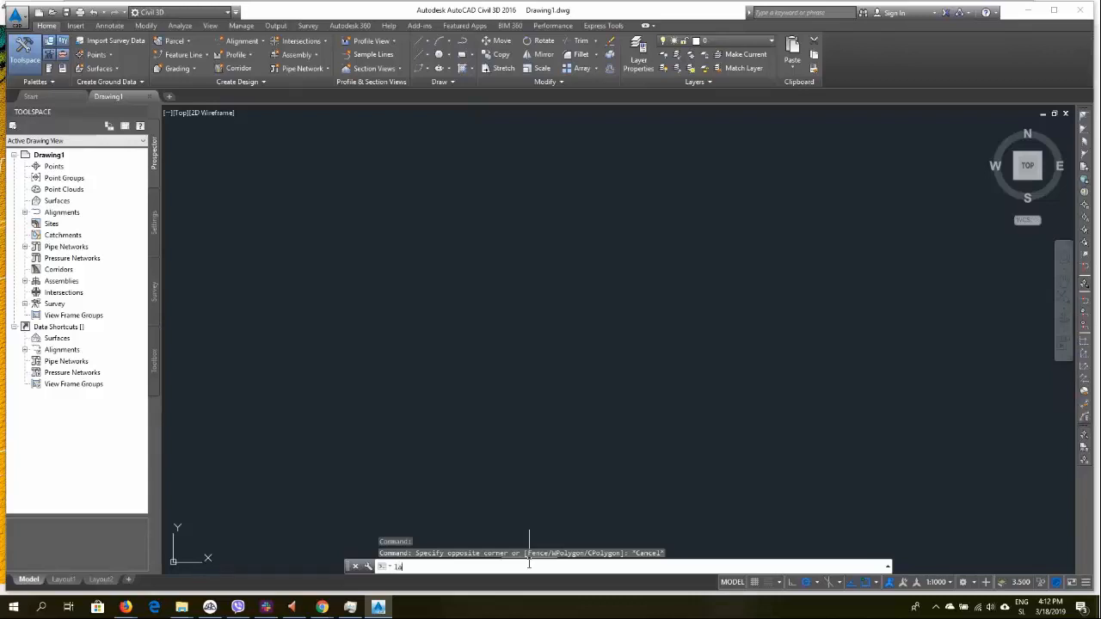
text(nd)
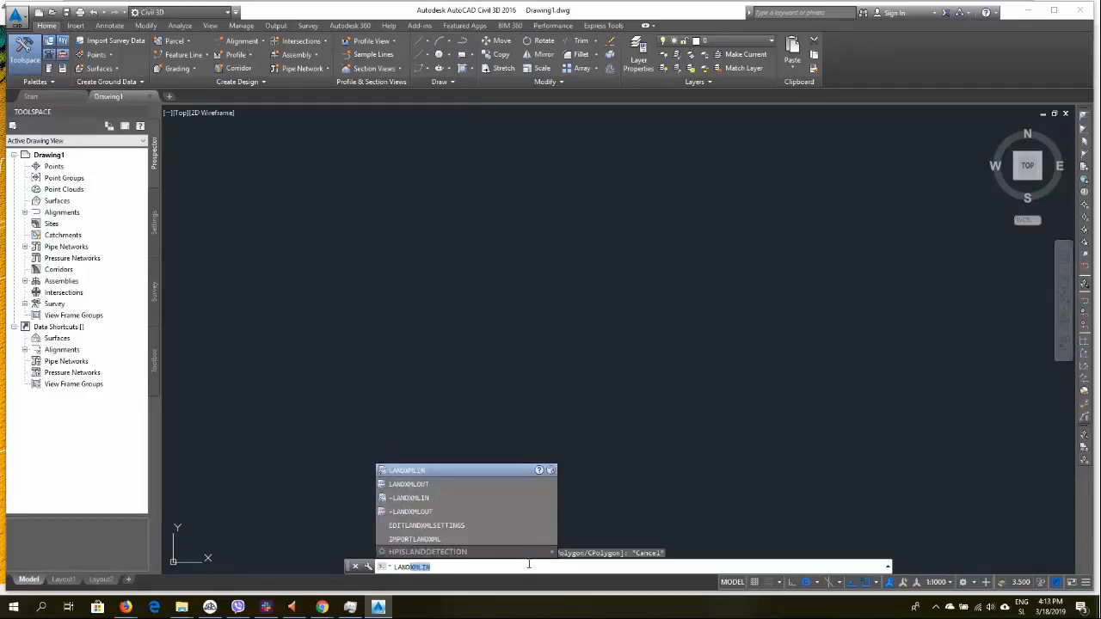
key(Return)
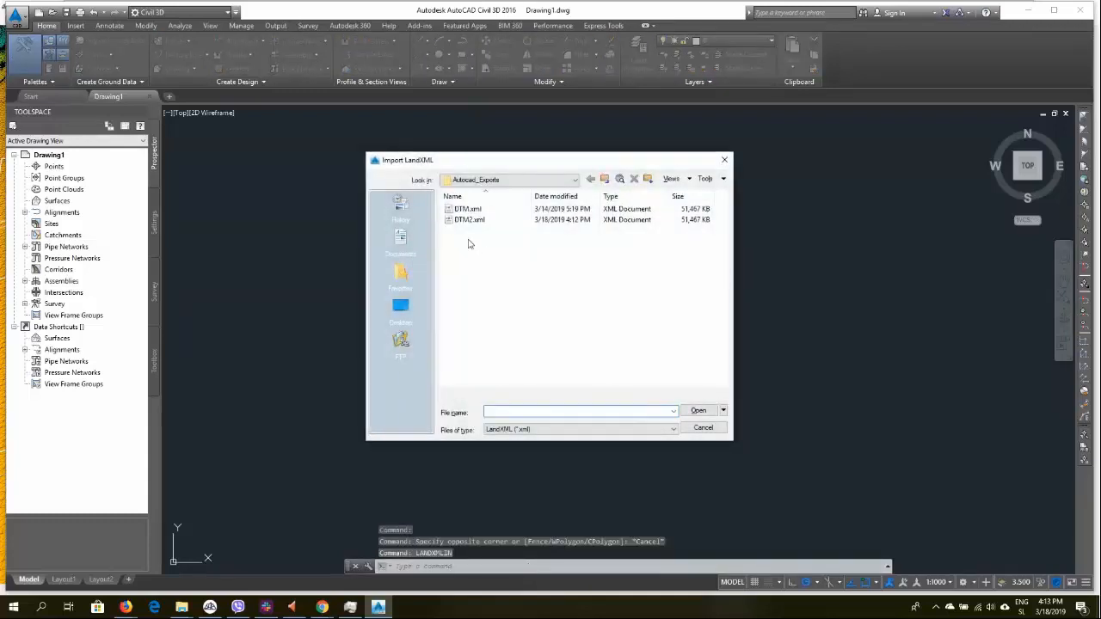
Import DTM2.xml from the Autocad_Exports folder with the default LandXML import settings
click(463, 210)
click(462, 221)
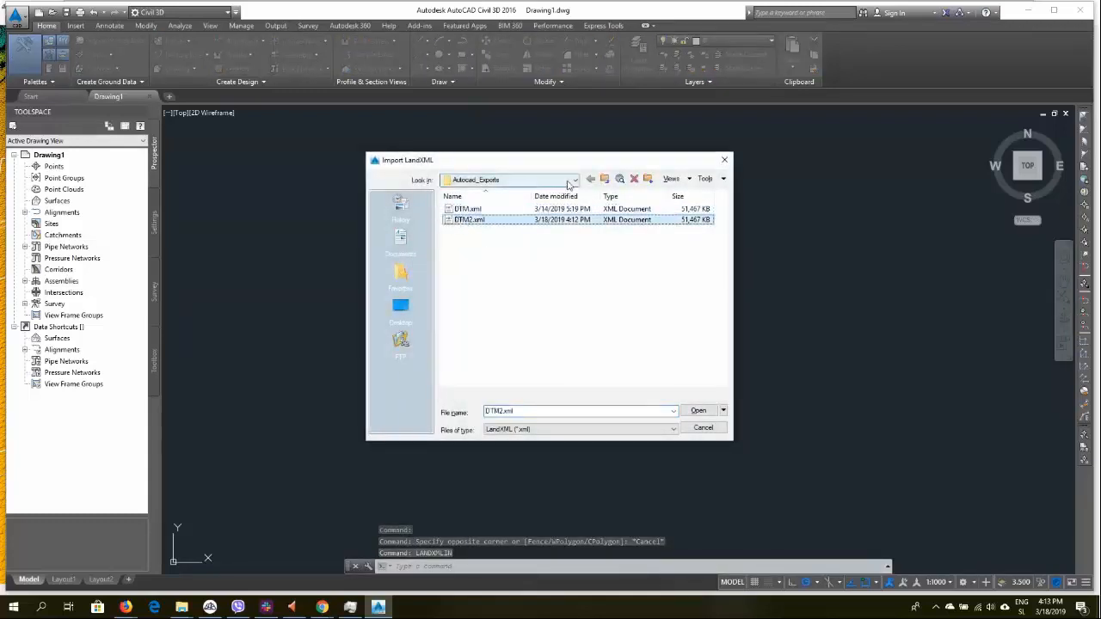
click(572, 181)
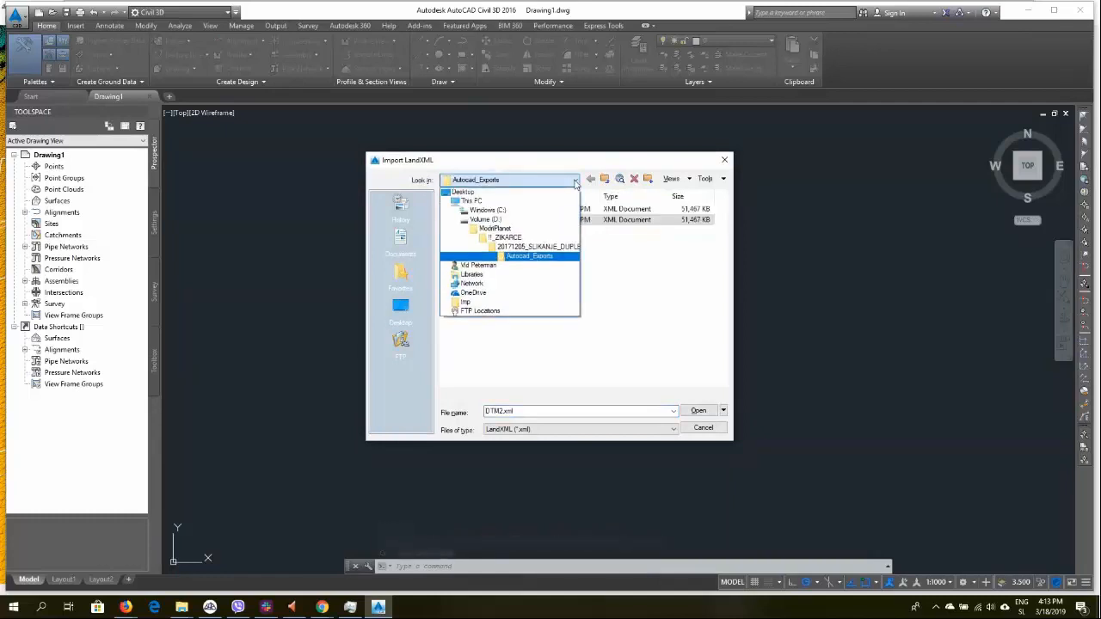
click(575, 182)
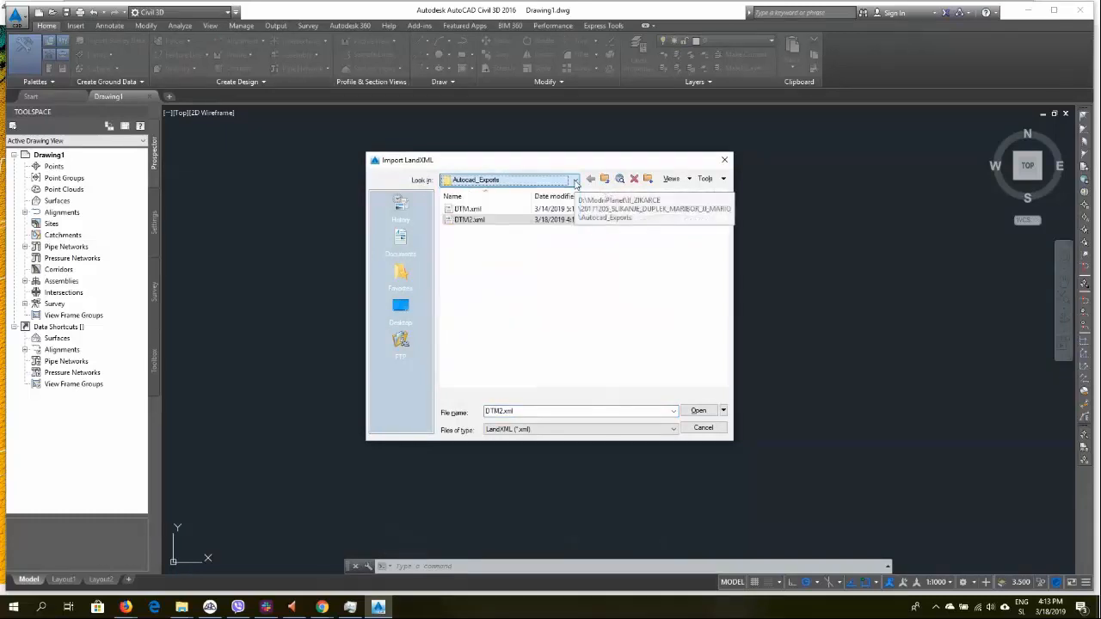
double_click(469, 221)
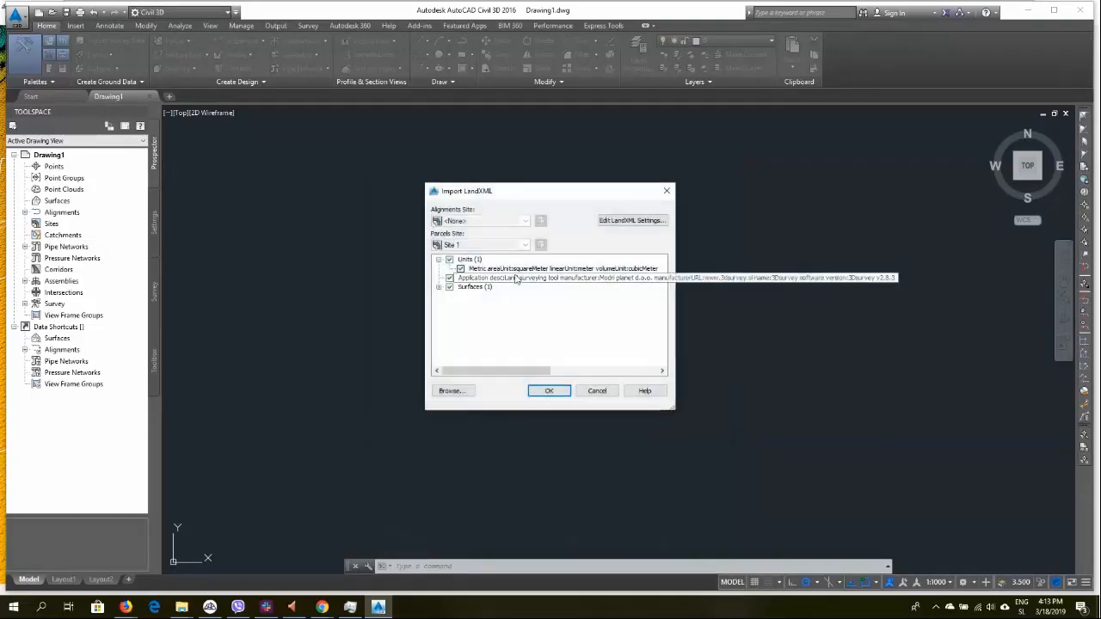
click(549, 392)
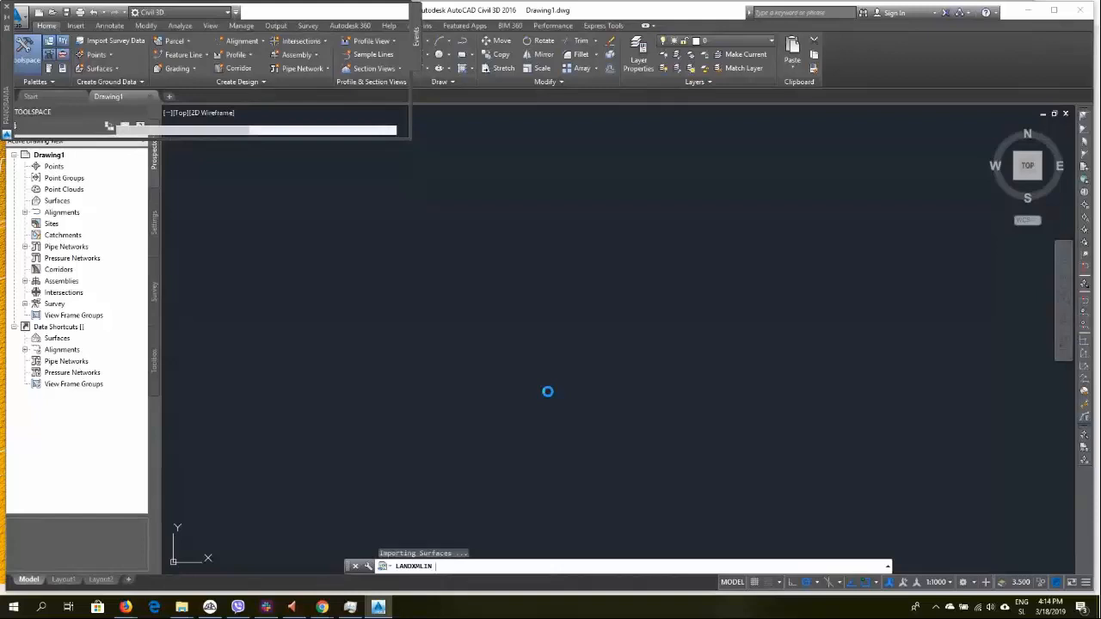
Open Task Manager to check AutoCAD's resource usage during the import, then minimize it
key(ctrl+shift+Escape)
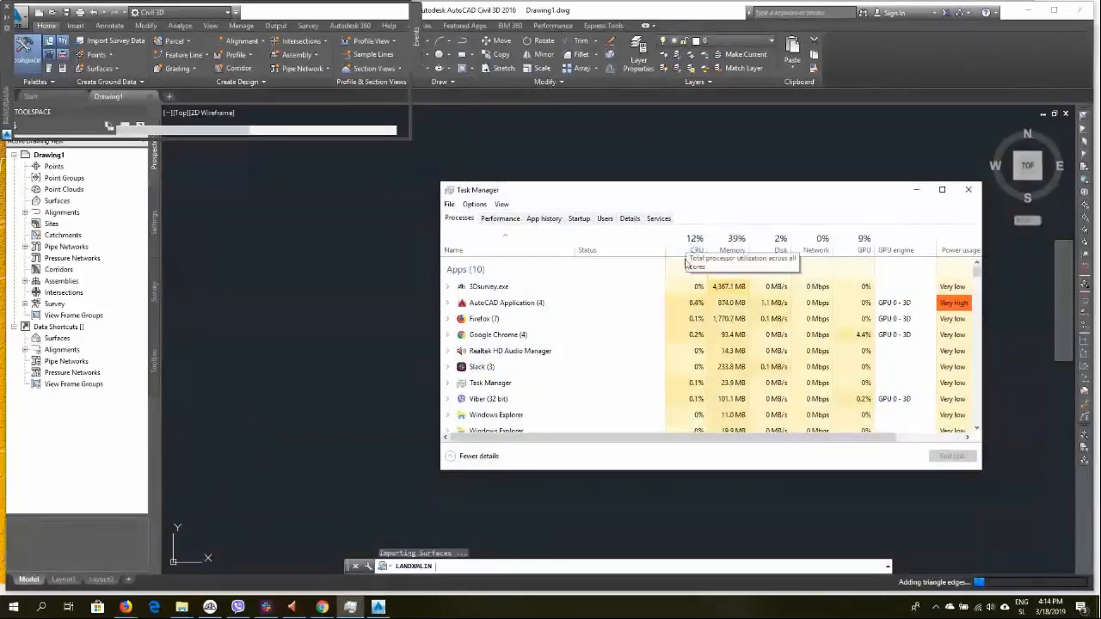
click(698, 307)
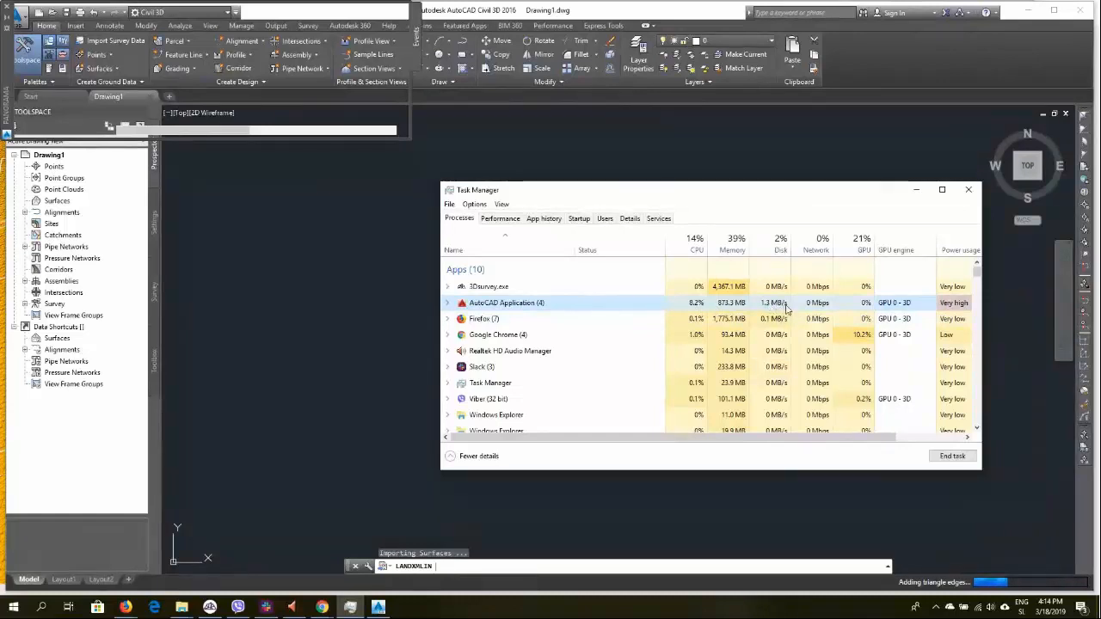
click(917, 189)
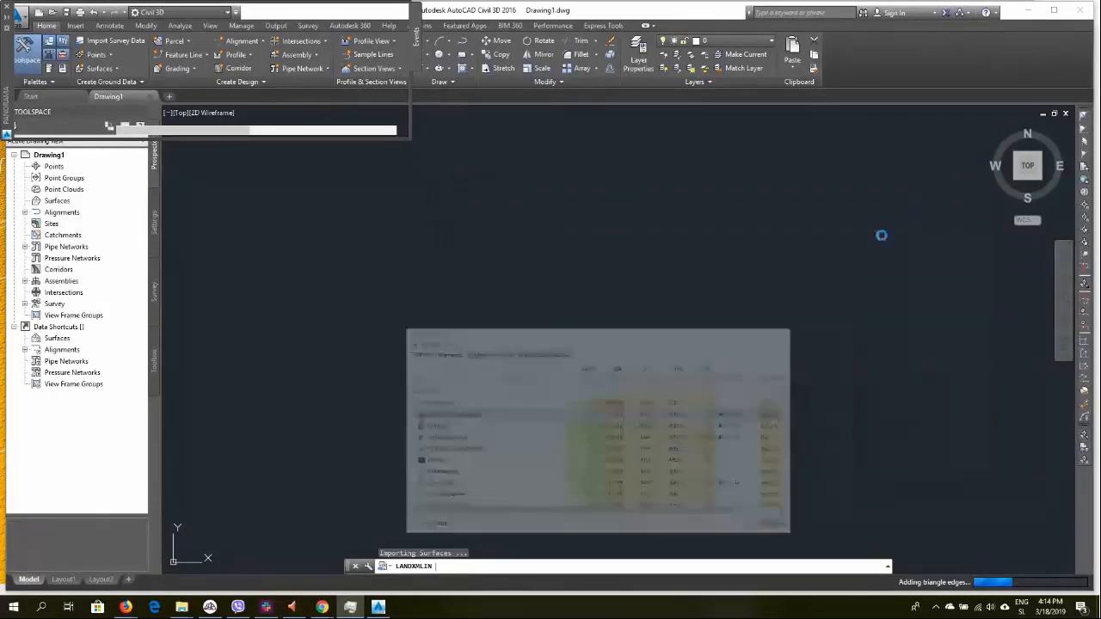
Switch to the Autocad_Exports folder window to check the exported files
mouse_move(182, 607)
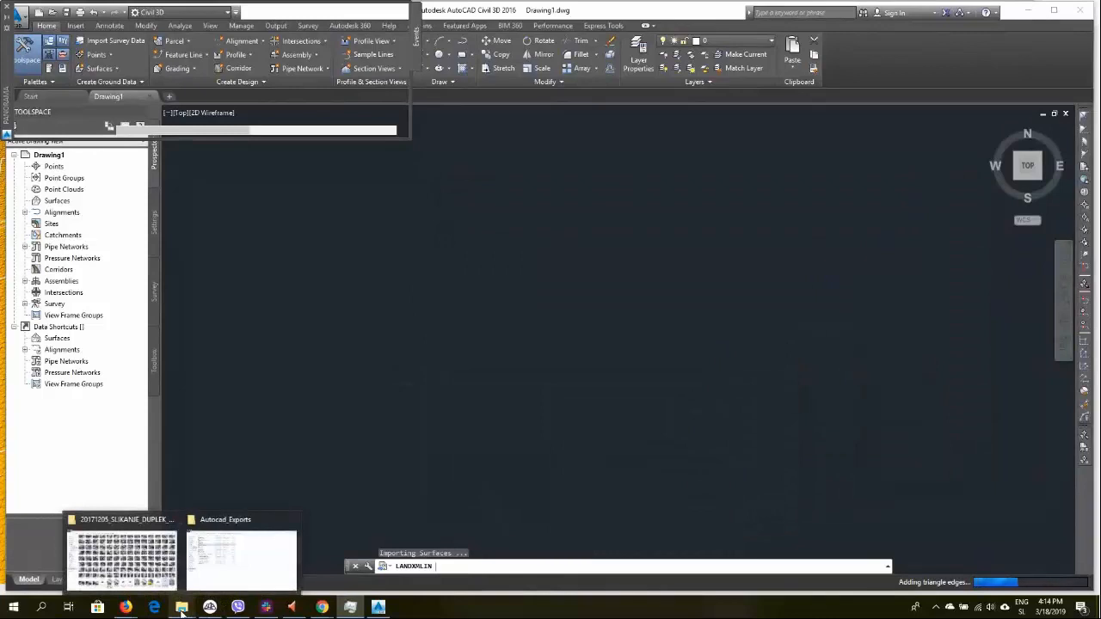
click(300, 529)
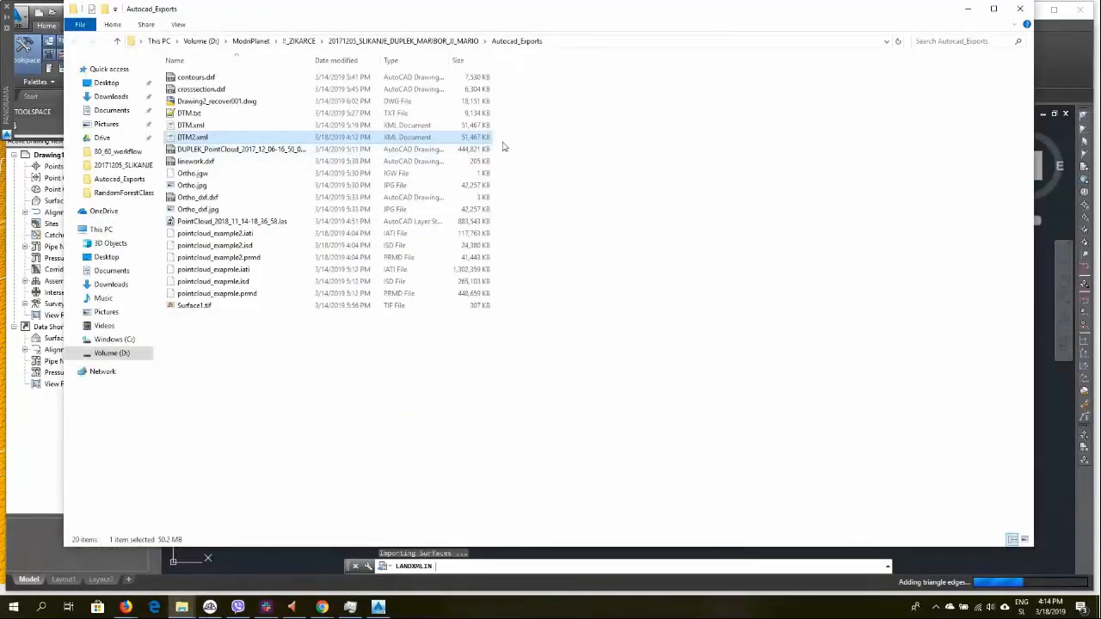
Return to Civil 3D and recheck AutoCAD's resource usage in Task Manager while the surface import finishes, then minimize it
click(968, 9)
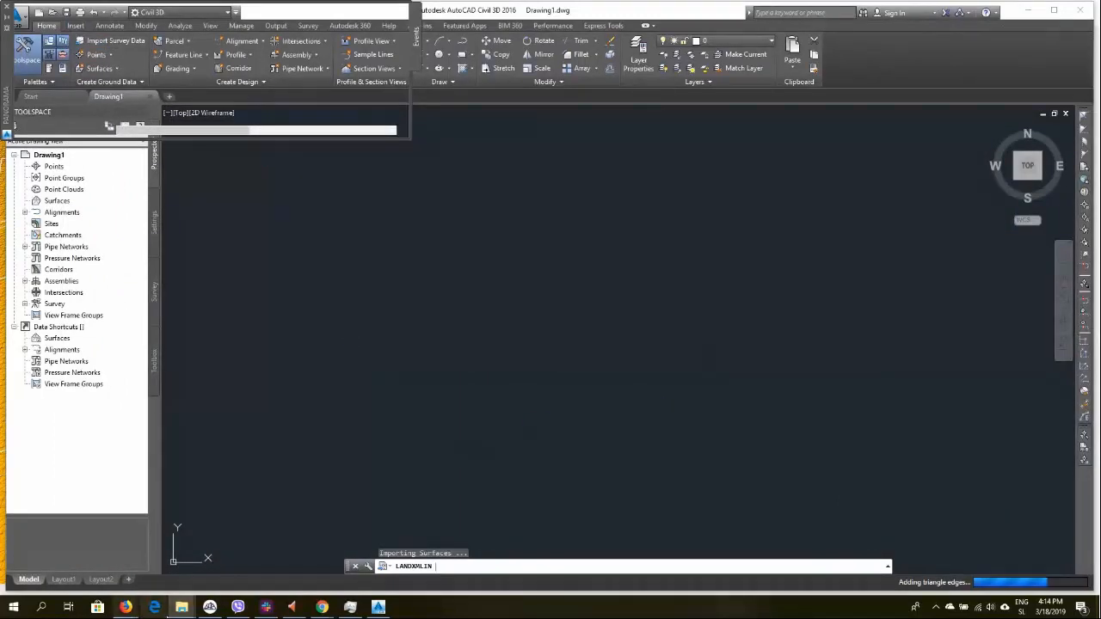
click(350, 608)
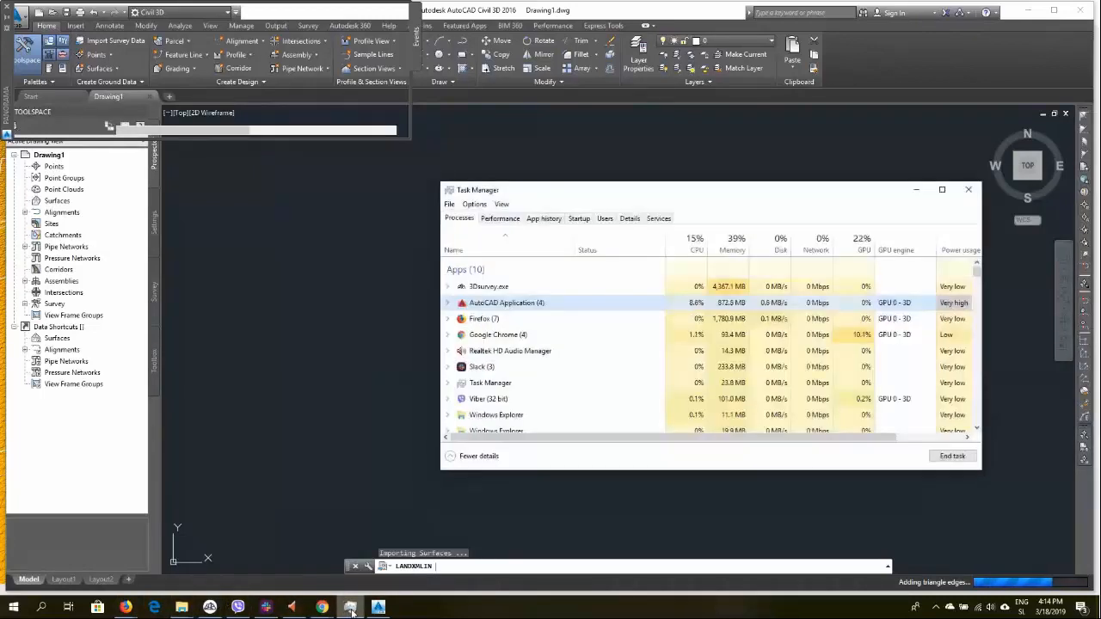
click(351, 608)
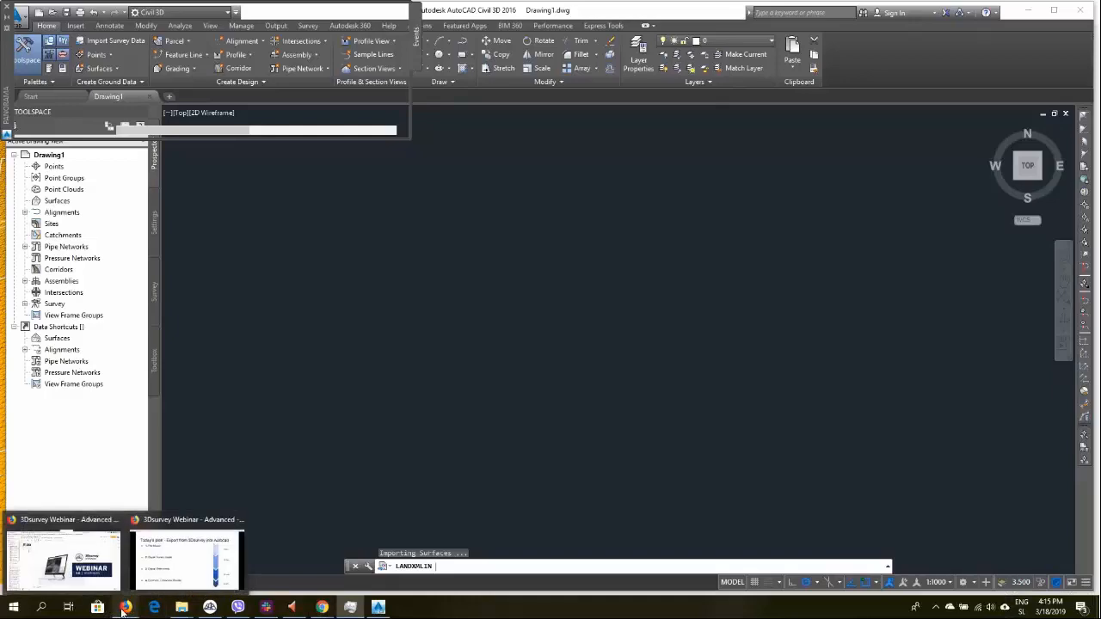
mouse_move(346, 607)
click(360, 570)
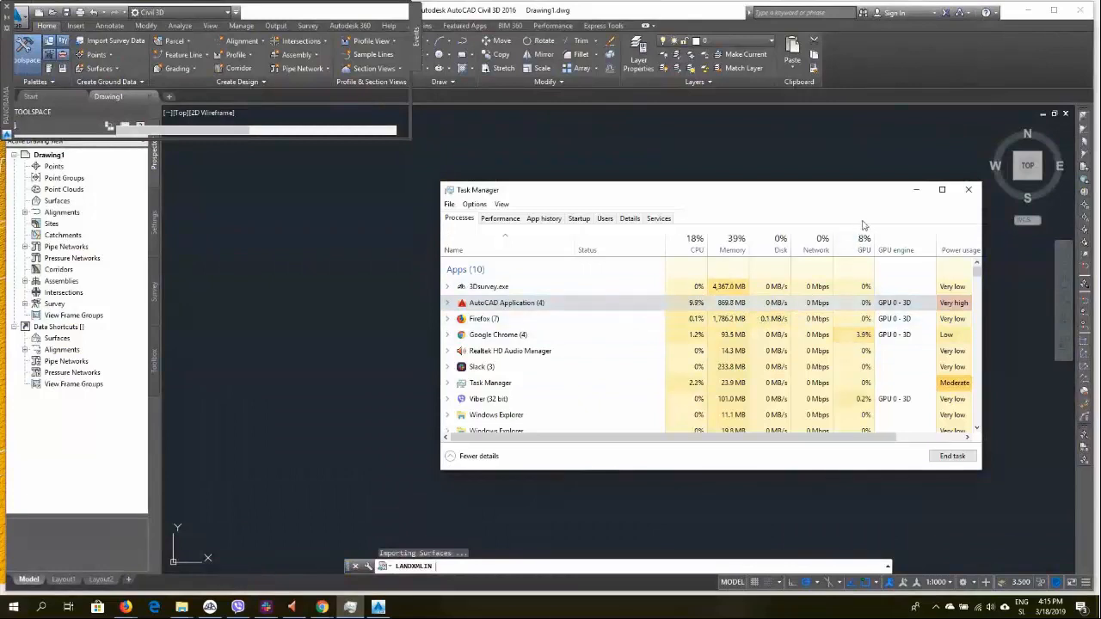
click(919, 191)
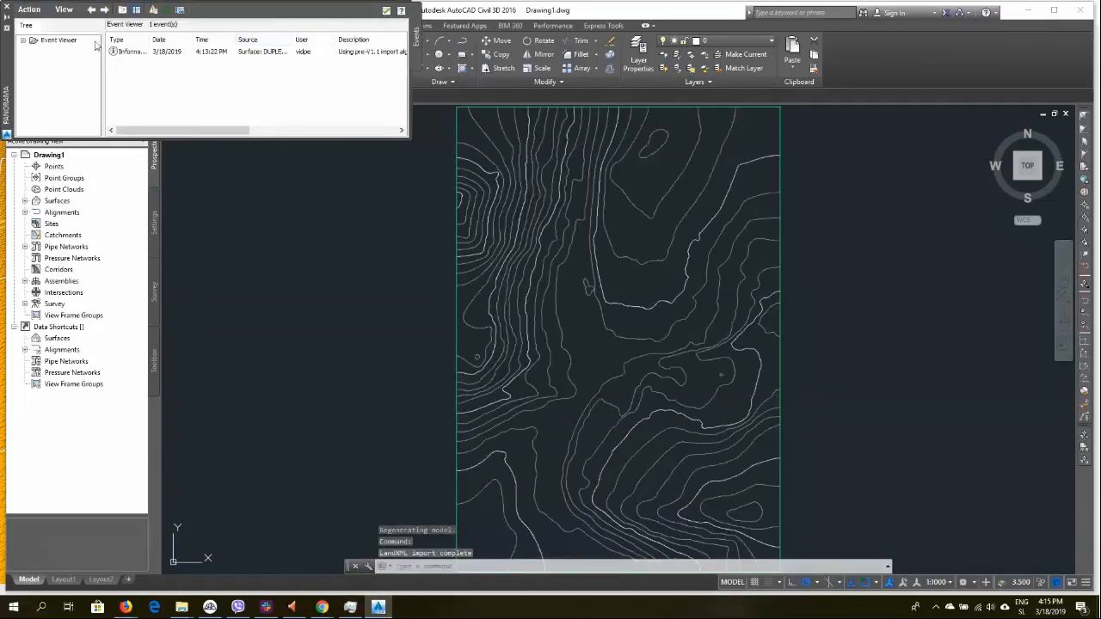
Review the surface import entry in the Event Viewer and close the Panorama window
click(258, 53)
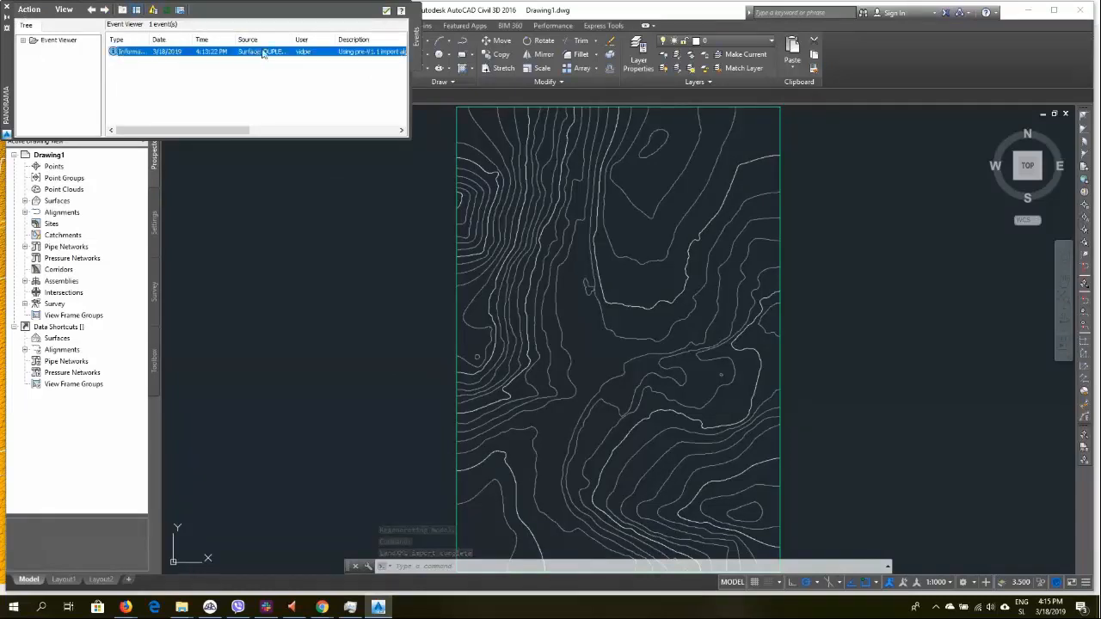
drag(288, 40, 335, 41)
click(386, 10)
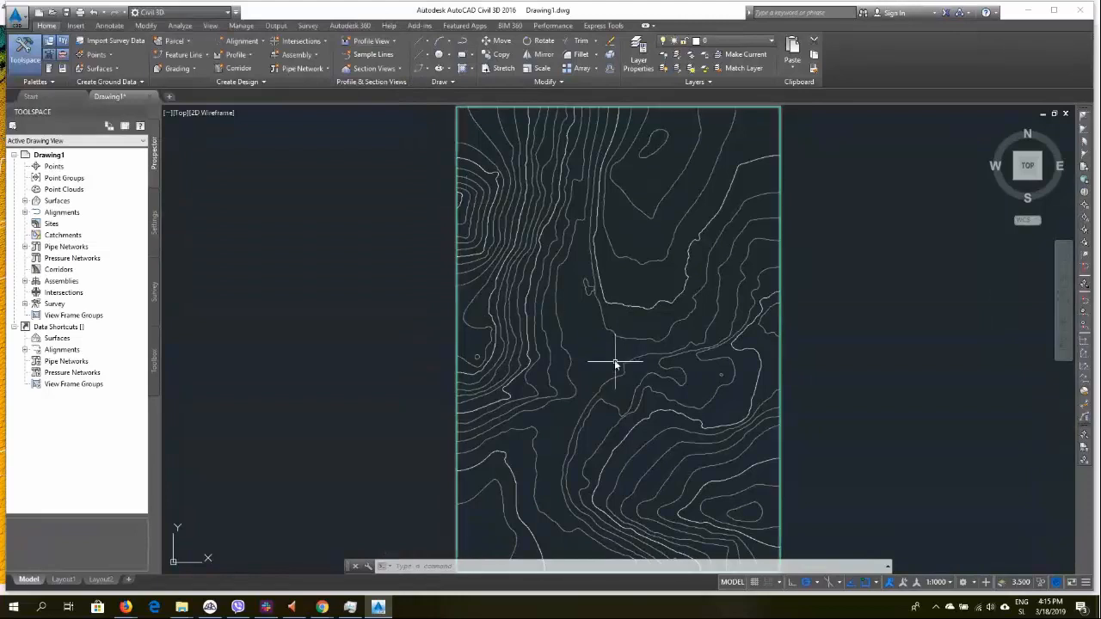
Edit the imported surface's style to turn on the Points and Triangles display components
click(547, 295)
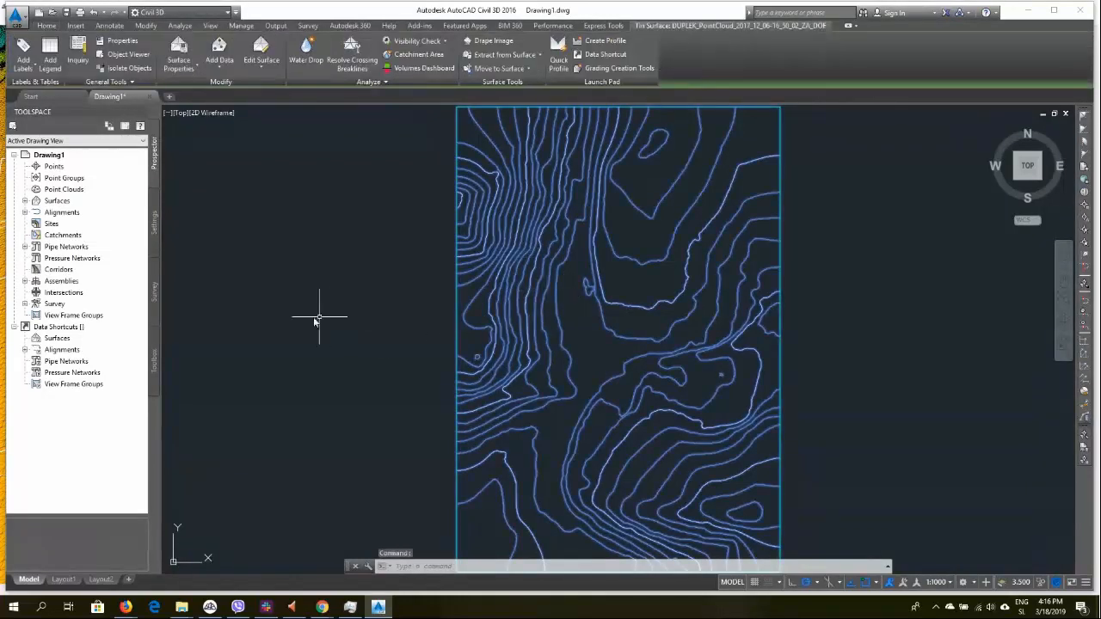
click(180, 67)
click(205, 109)
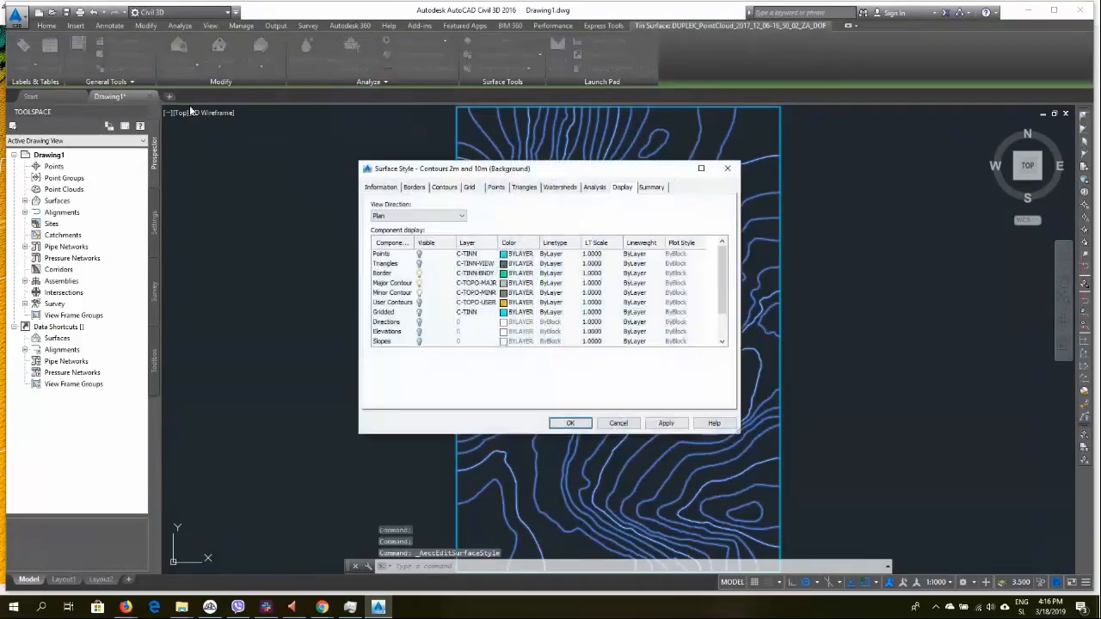
click(419, 254)
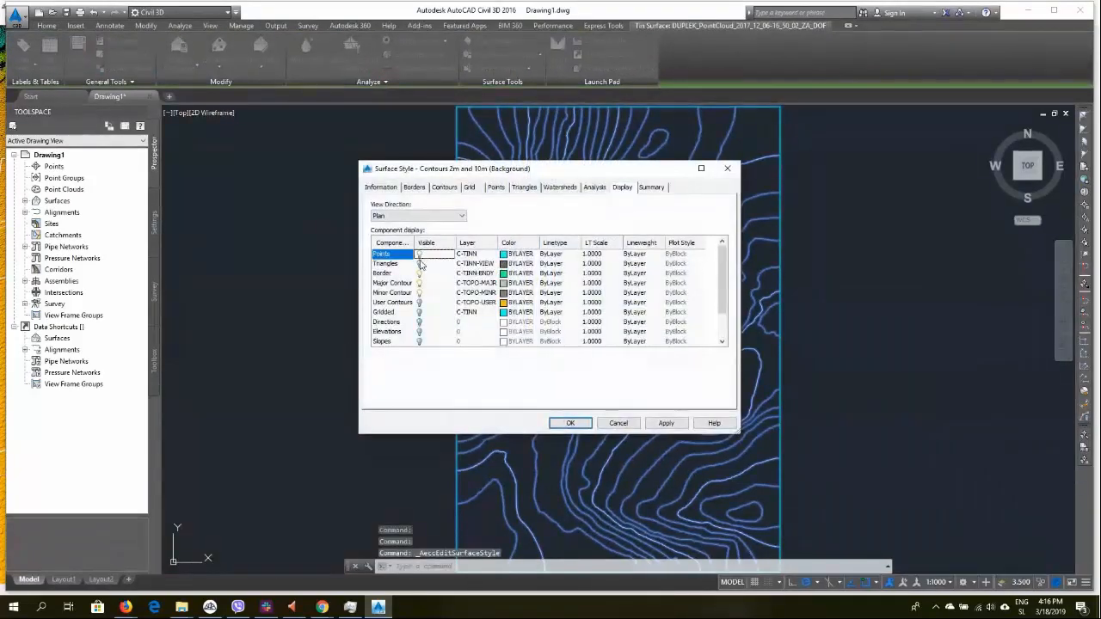
click(419, 264)
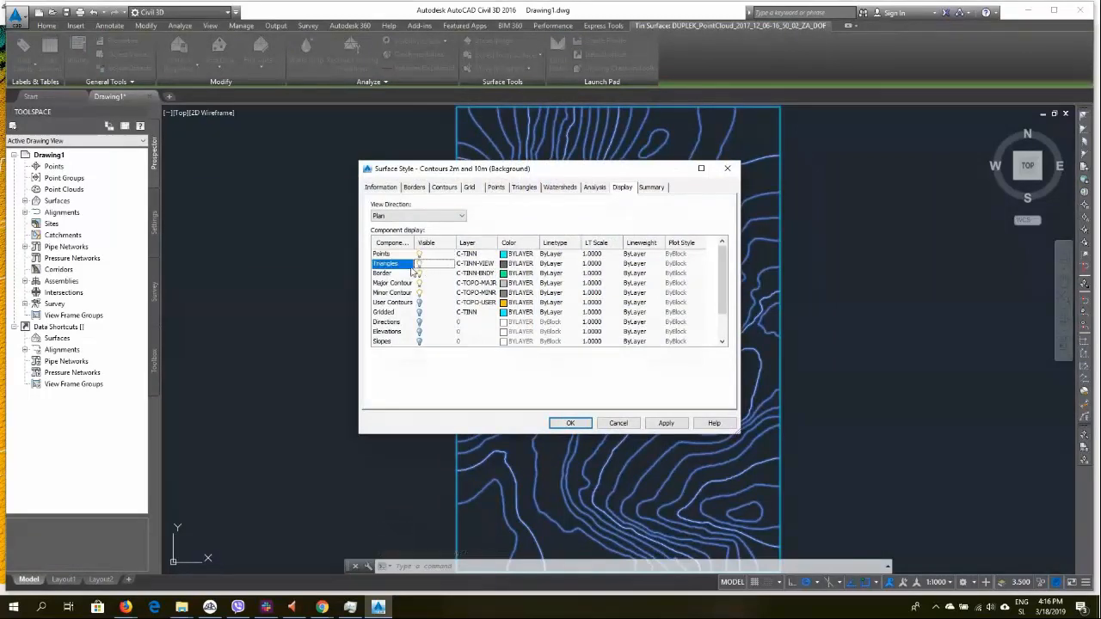
click(570, 423)
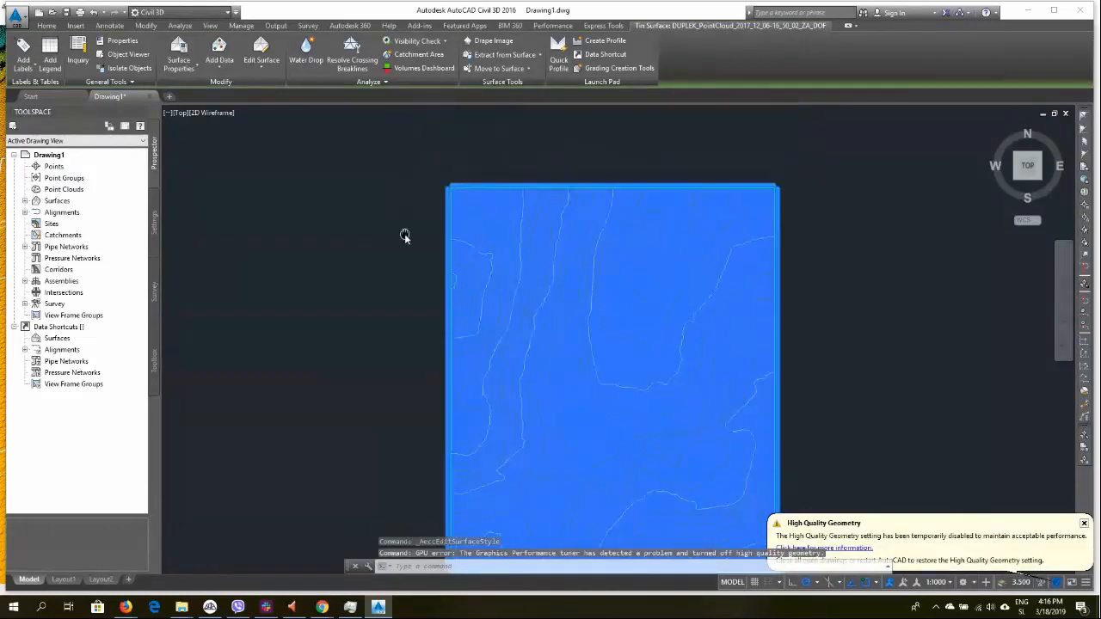
Set the surface style's point size to 0.030 m in absolute units
scroll(450, 195, up, 3)
scroll(449, 192, up, 3)
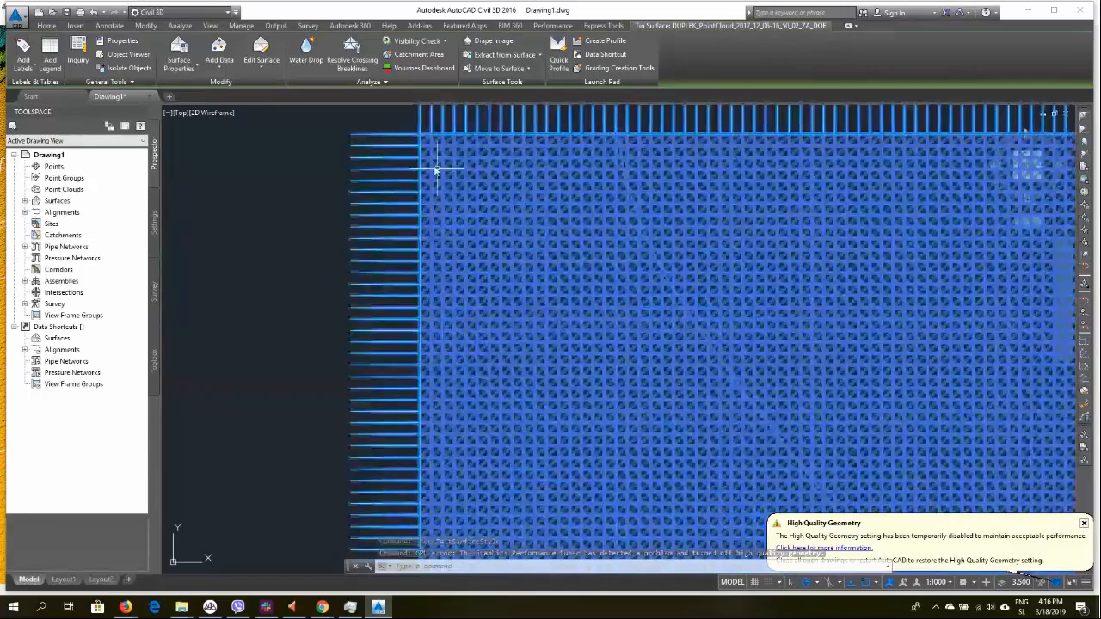
click(190, 69)
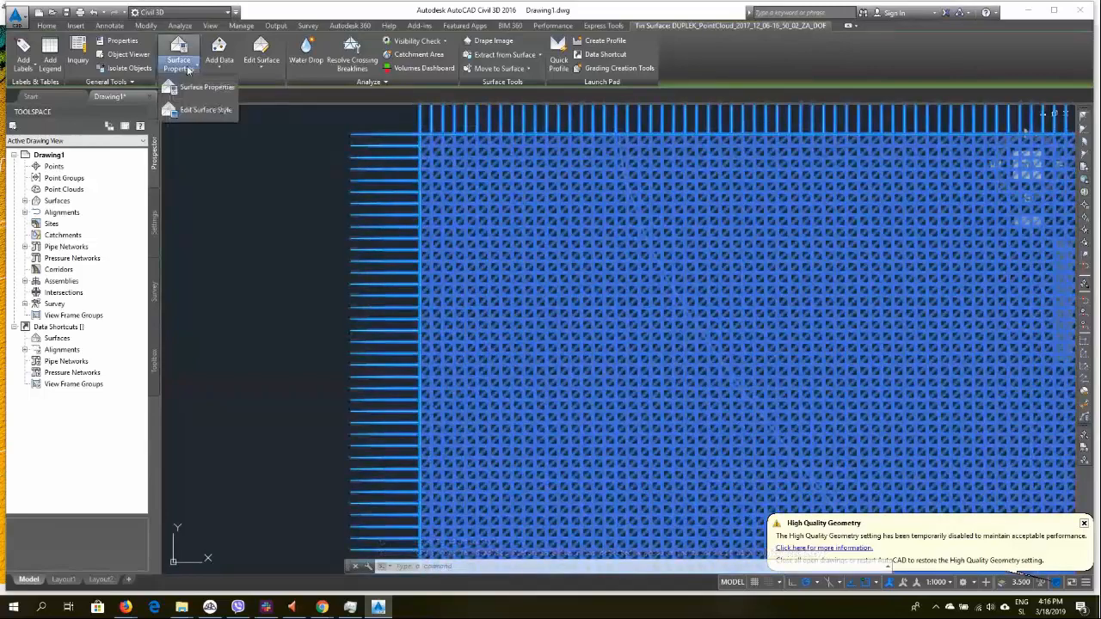
click(198, 110)
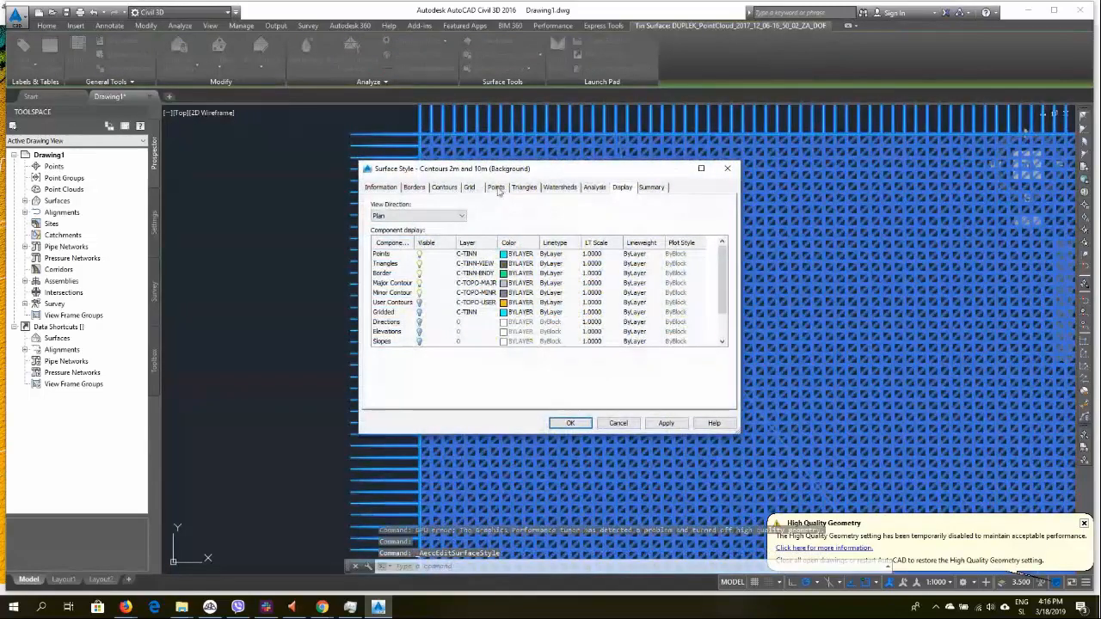
click(496, 187)
click(585, 279)
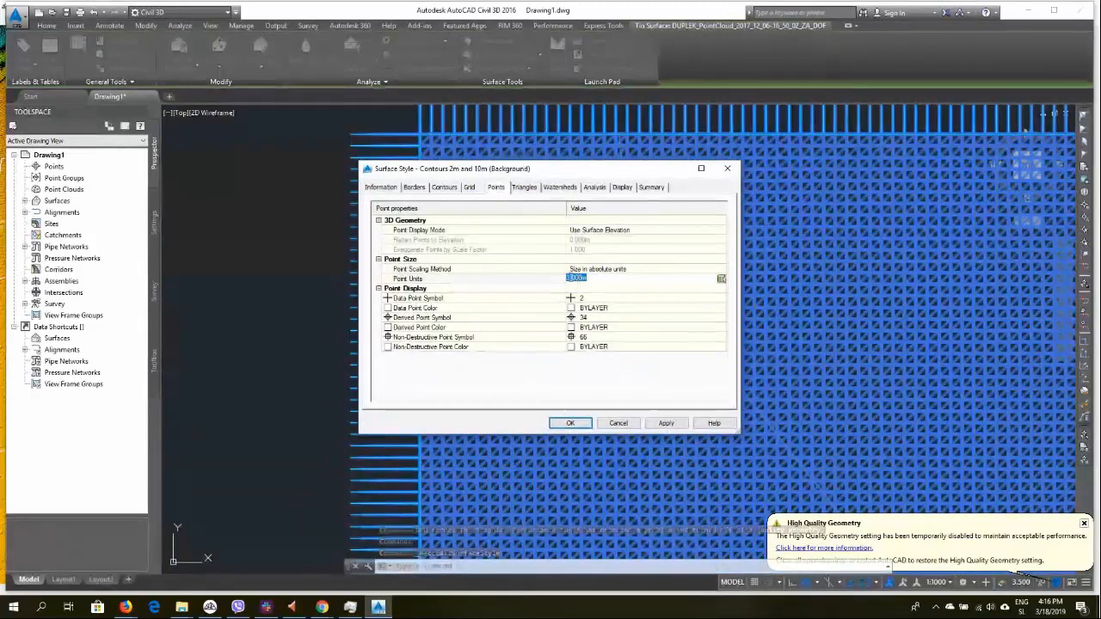
click(572, 278)
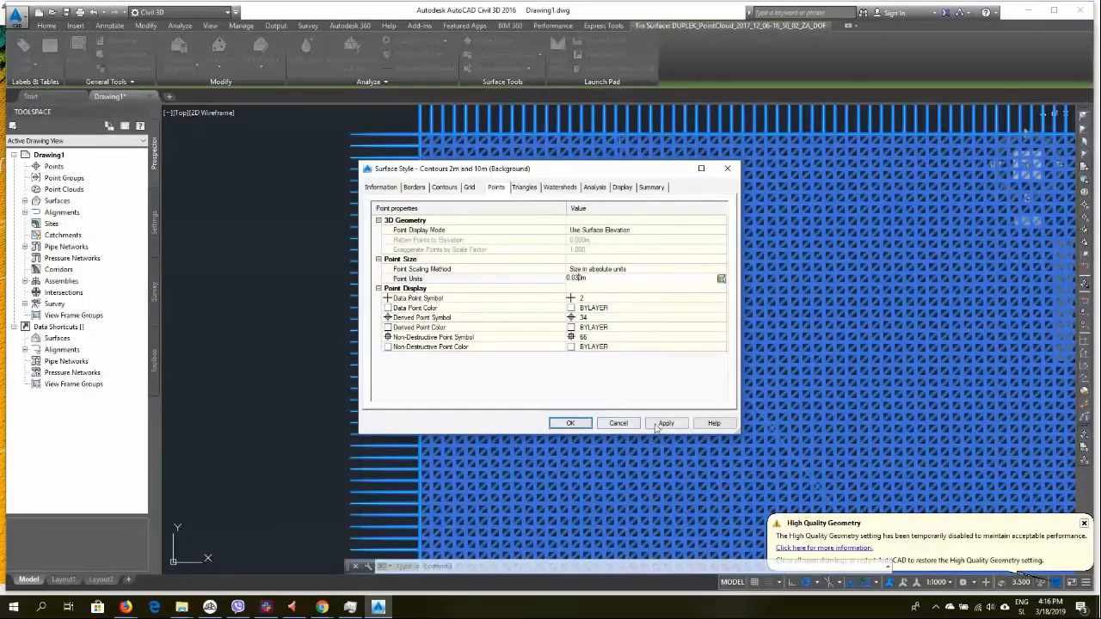
click(571, 423)
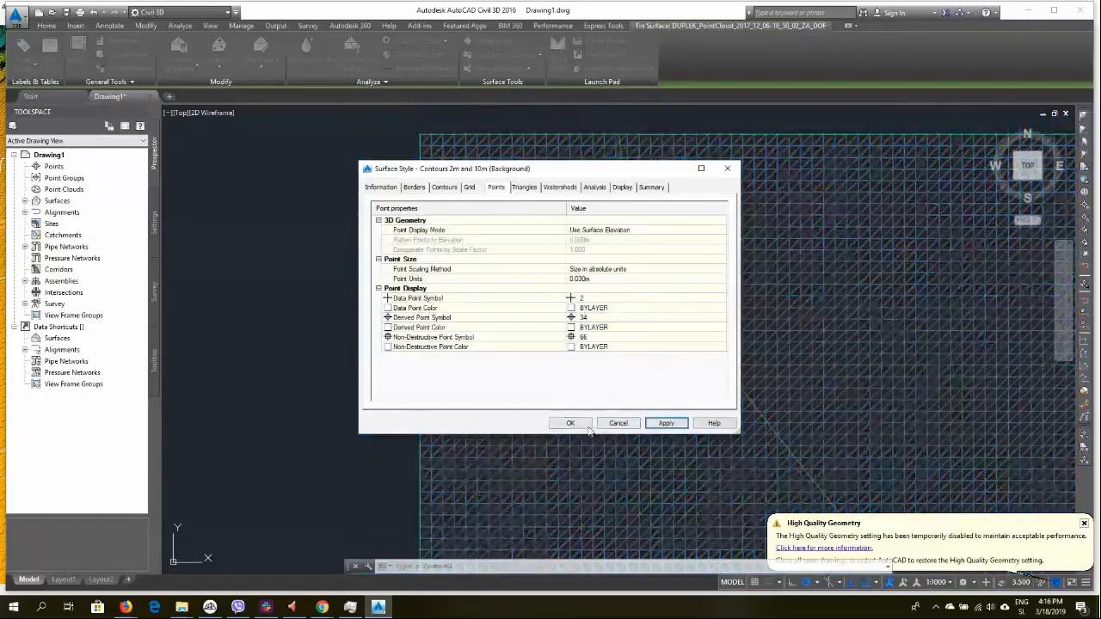
Zoom around the surface to examine the displayed points and triangles
scroll(480, 206, up, 2)
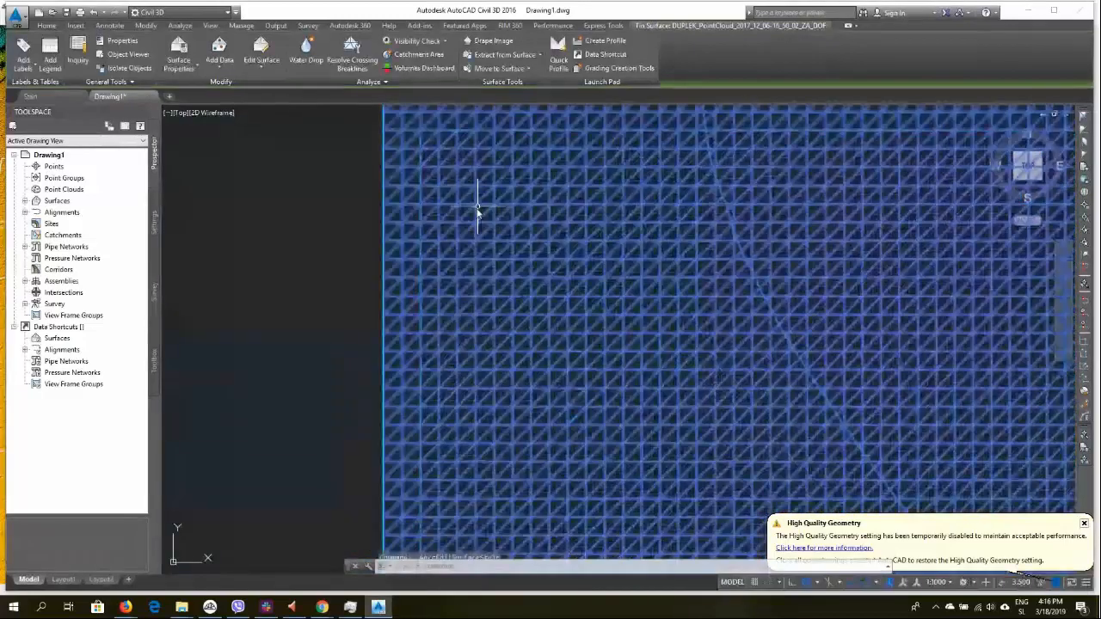
click(316, 262)
click(269, 329)
key(Escape)
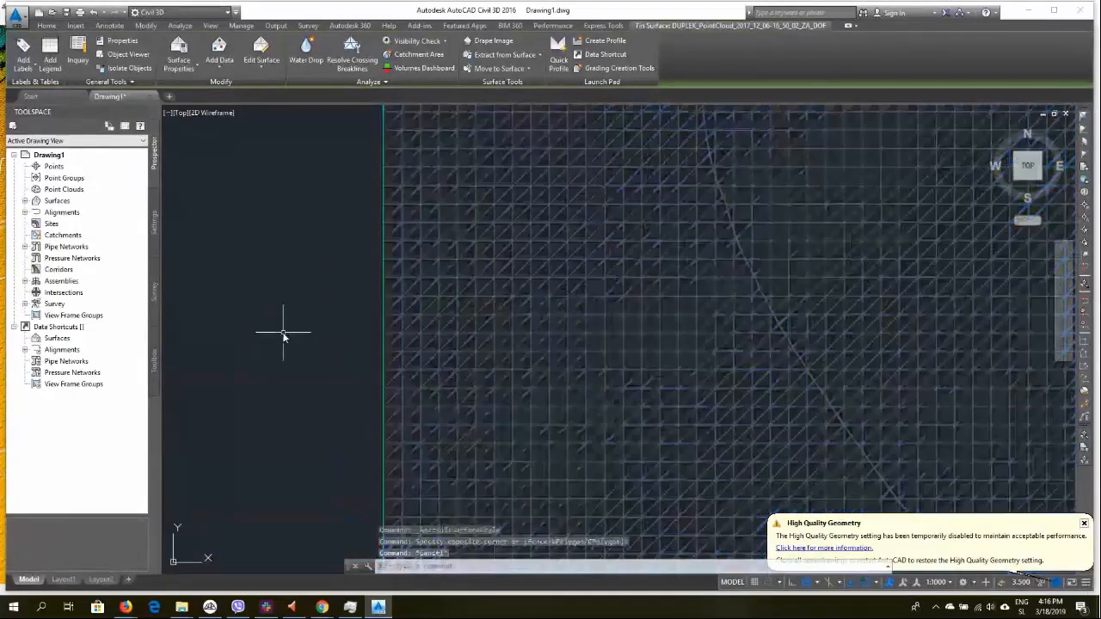
click(462, 283)
scroll(449, 325, up, 5)
scroll(449, 325, up, 3)
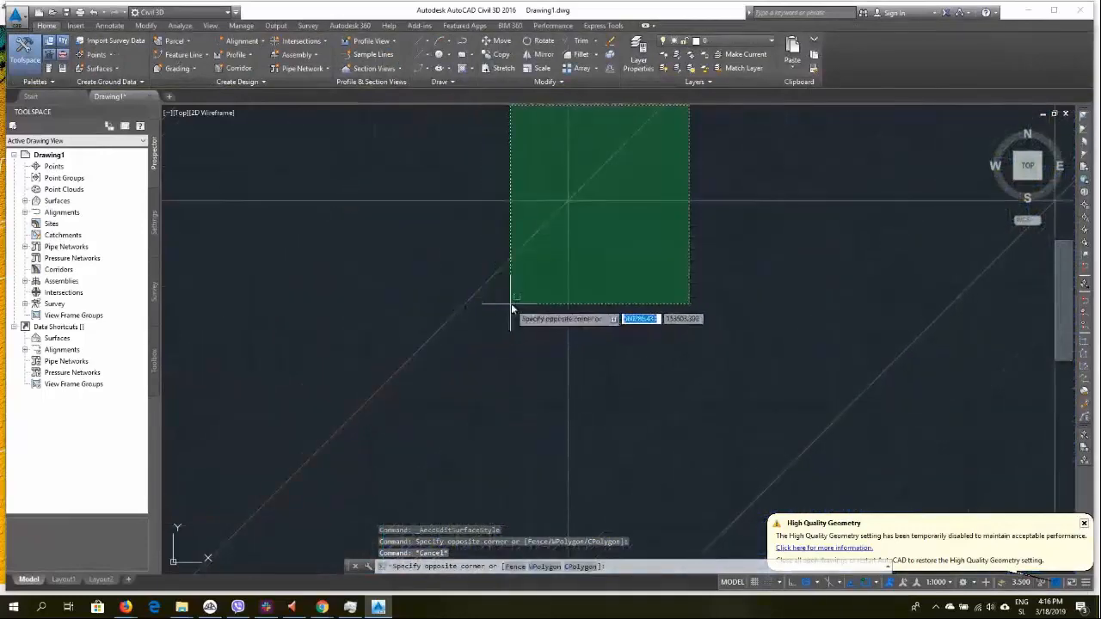
key(Escape)
scroll(597, 184, up, 3)
scroll(570, 209, up, 2)
scroll(652, 199, down, 2)
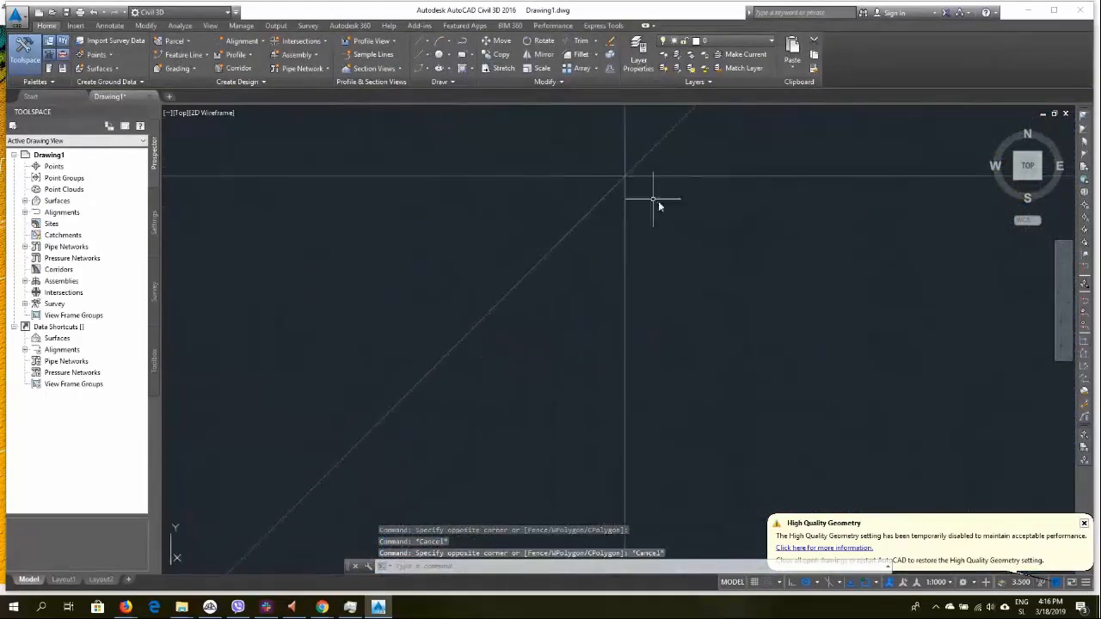
key(Escape)
click(725, 176)
scroll(714, 273, down, 4)
key(Escape)
scroll(721, 279, down, 5)
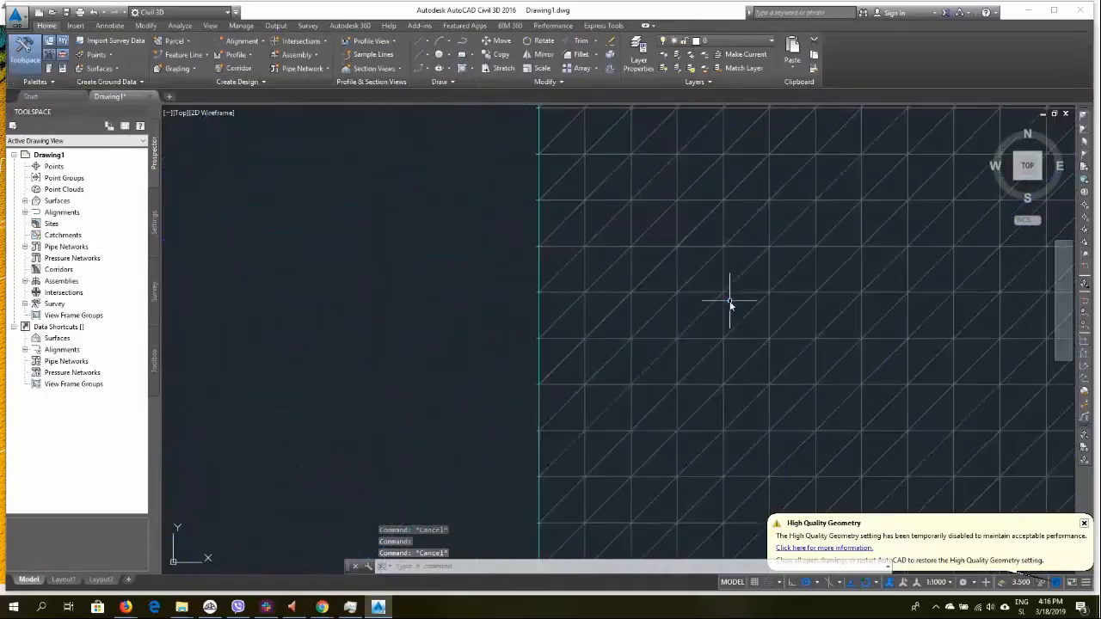
Turn off the Triangles component in the surface style's display settings
click(704, 192)
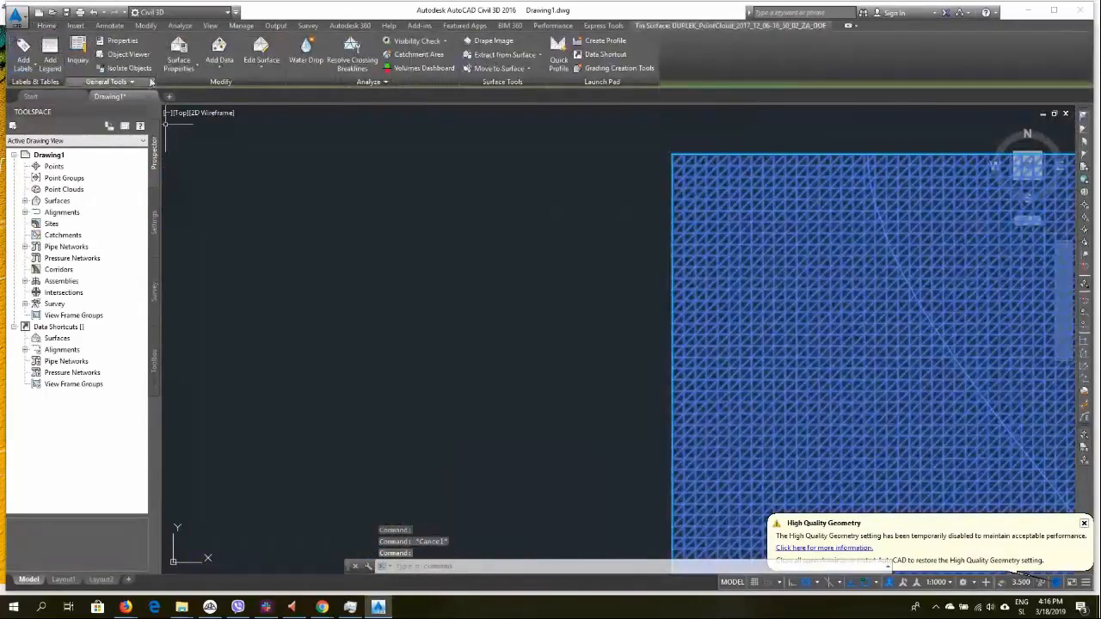
click(179, 67)
click(208, 110)
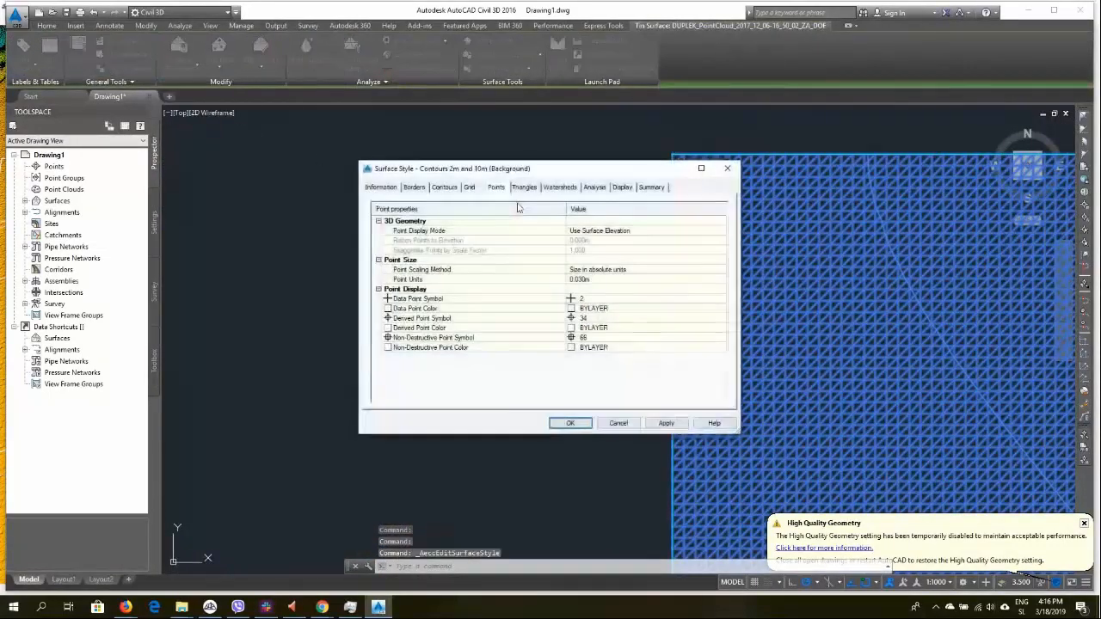
click(622, 188)
click(419, 262)
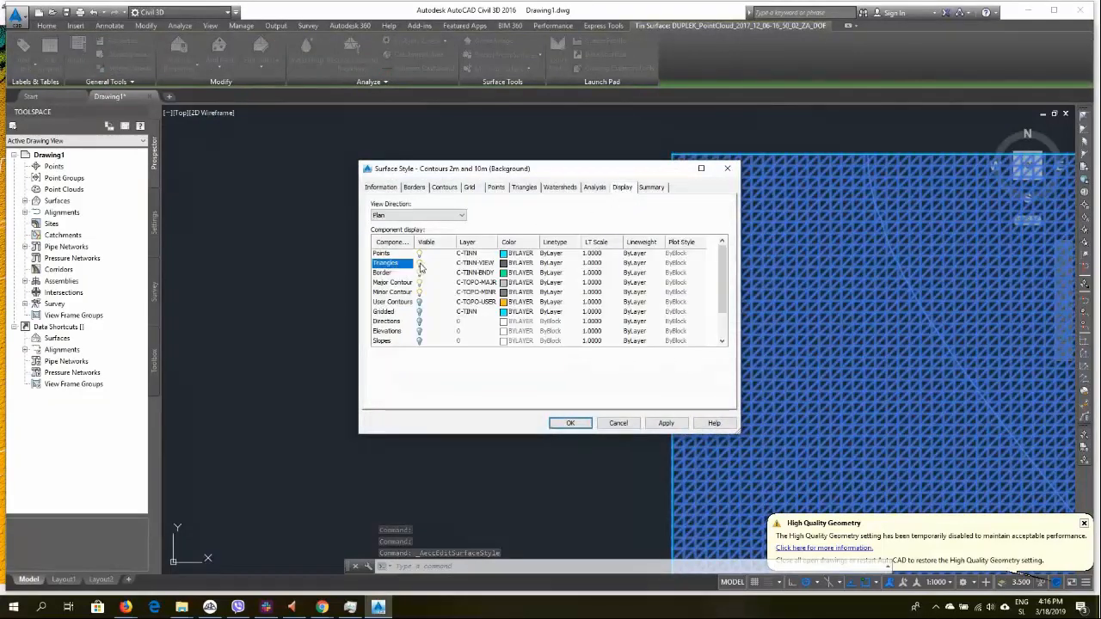
click(569, 422)
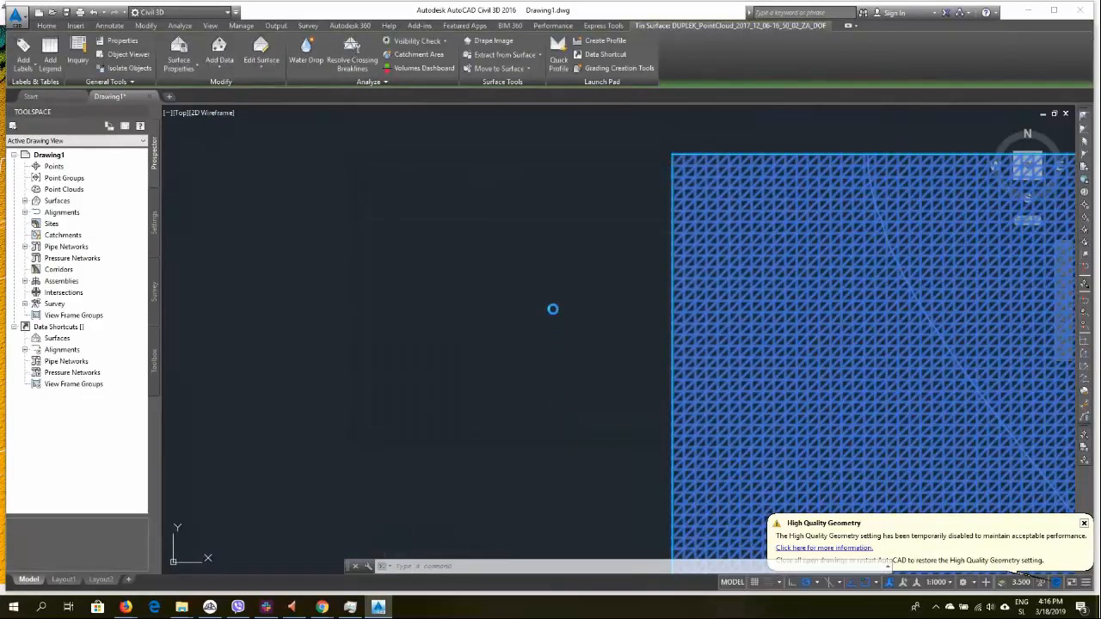
Examine the surface points in plan, orbit the surface in 3D, and return to the Top view
scroll(717, 209, up, 6)
middle_drag(707, 211, 535, 383)
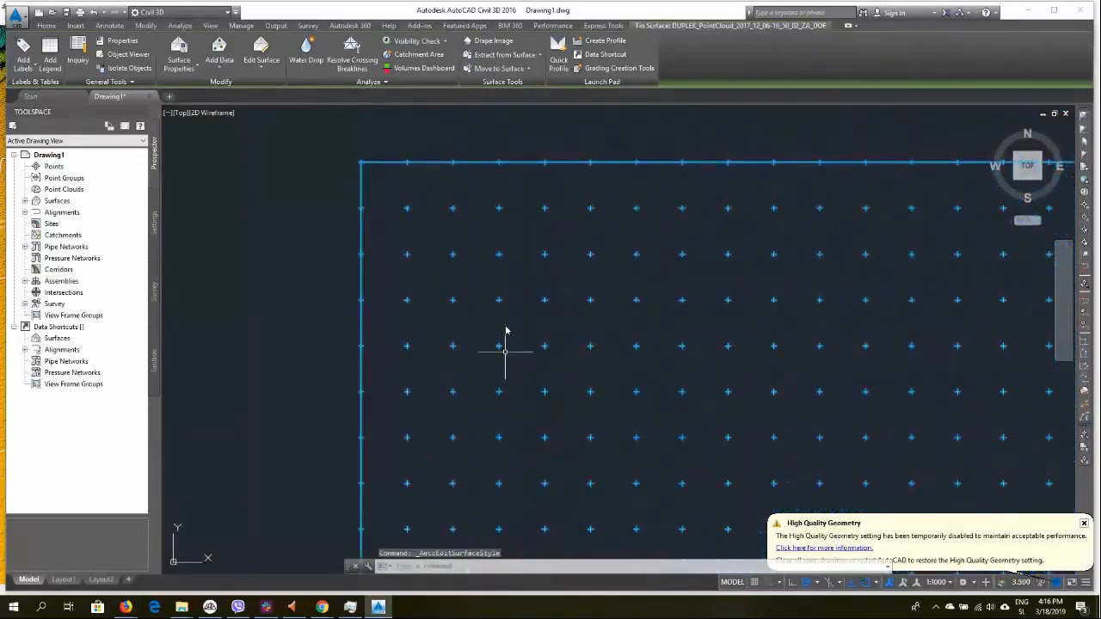
scroll(497, 211, down, 8)
middle_drag(673, 344, 430, 227)
scroll(427, 228, down, 6)
middle_drag(536, 331, 473, 209)
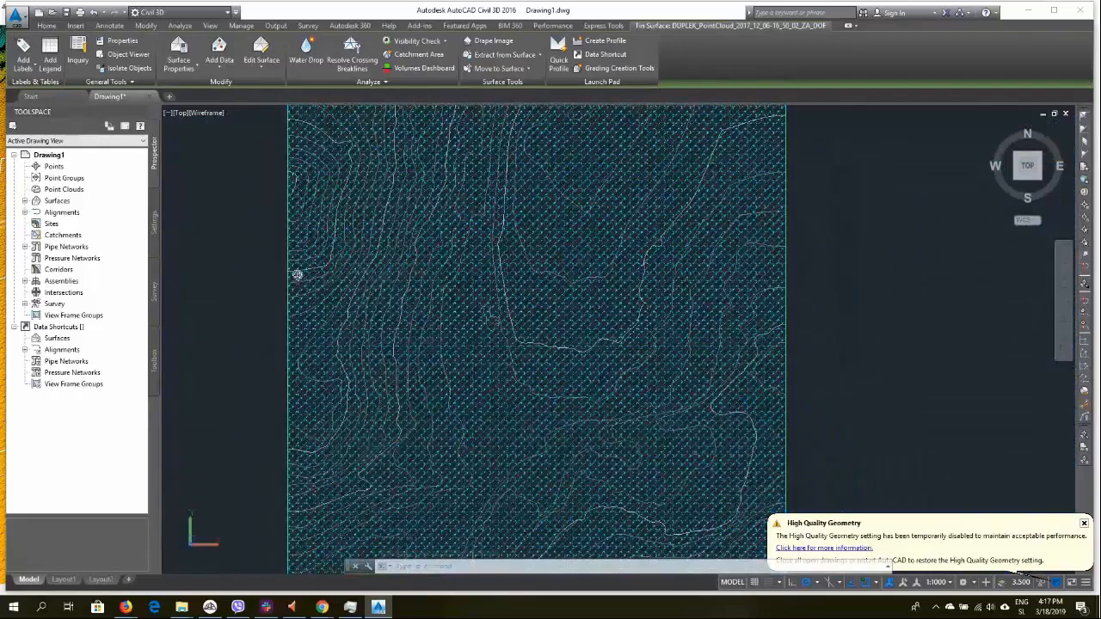
shift+middle_drag(298, 273, 309, 269)
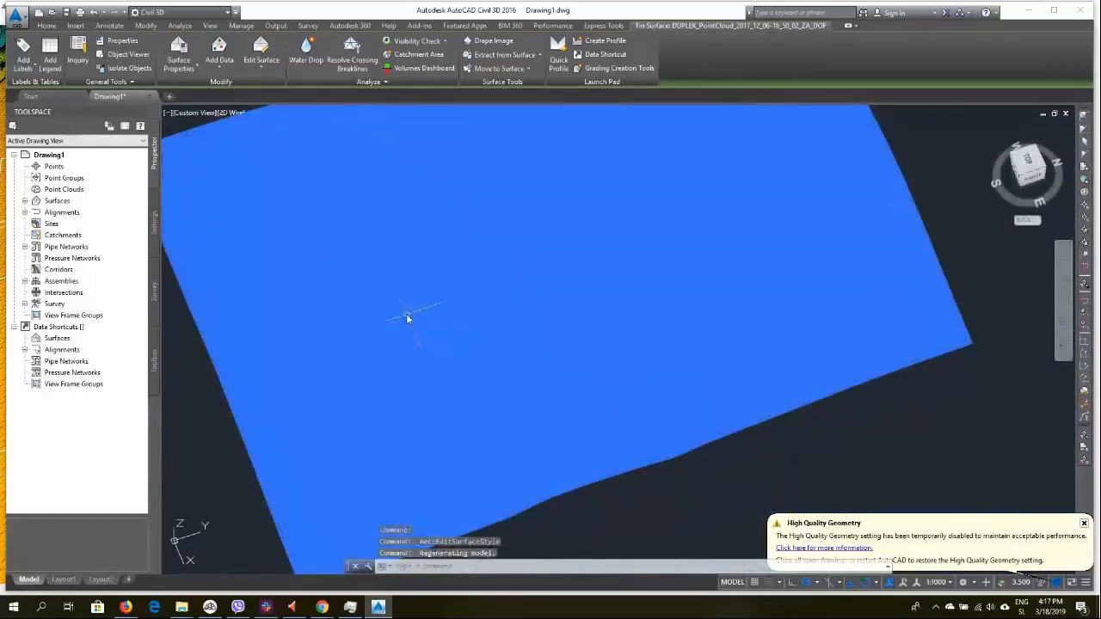
scroll(408, 319, up, 5)
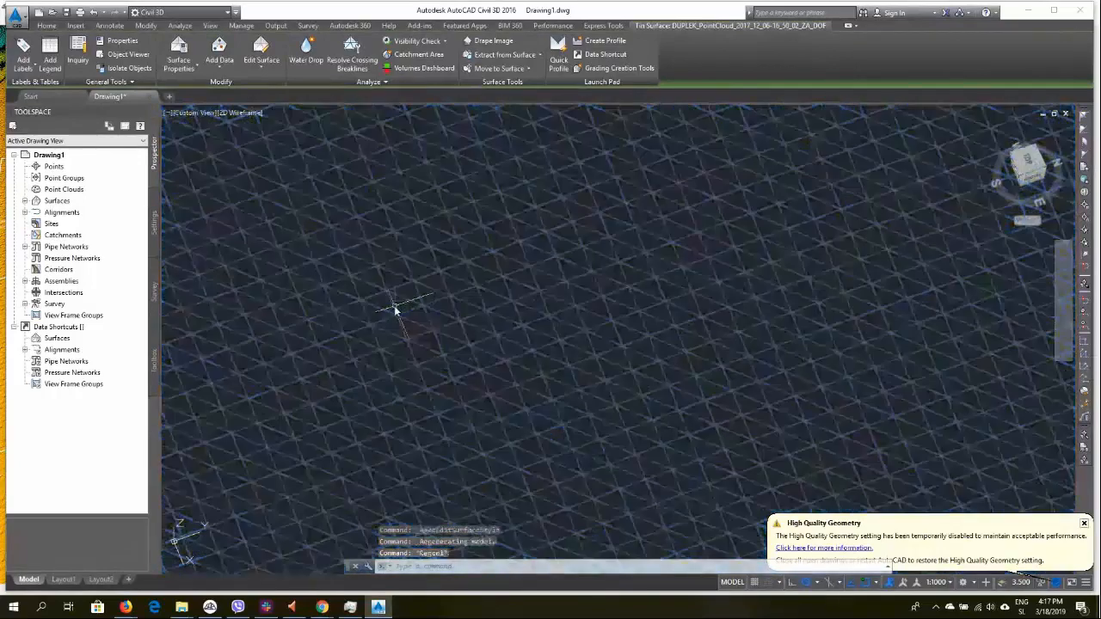
scroll(394, 306, down, 6)
scroll(401, 322, up, 8)
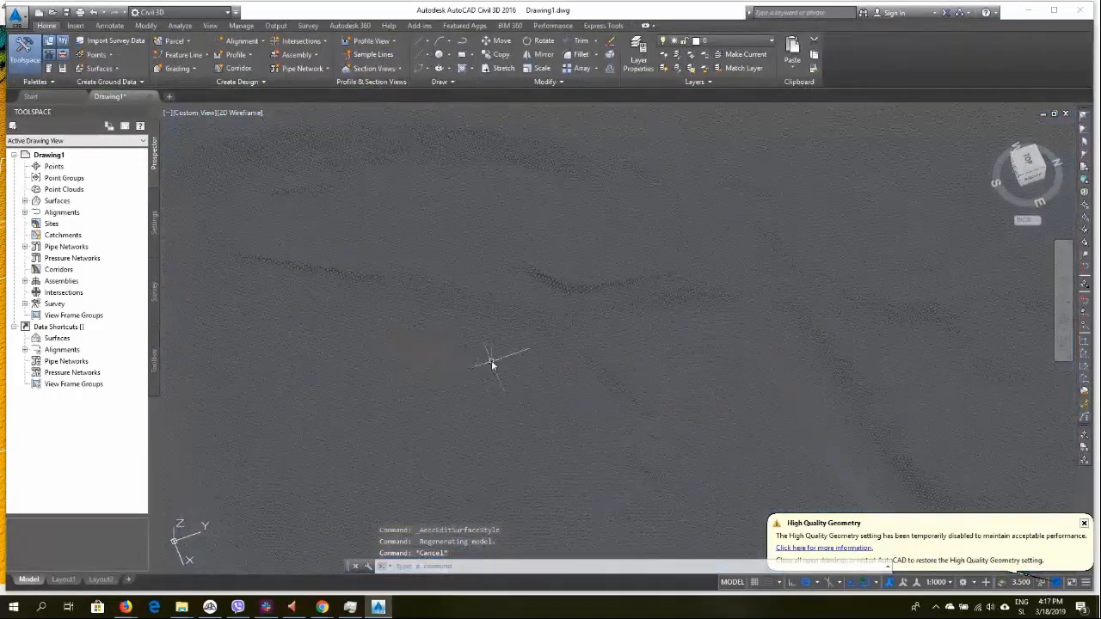
scroll(492, 365, down, 5)
shift+middle_drag(441, 361, 587, 280)
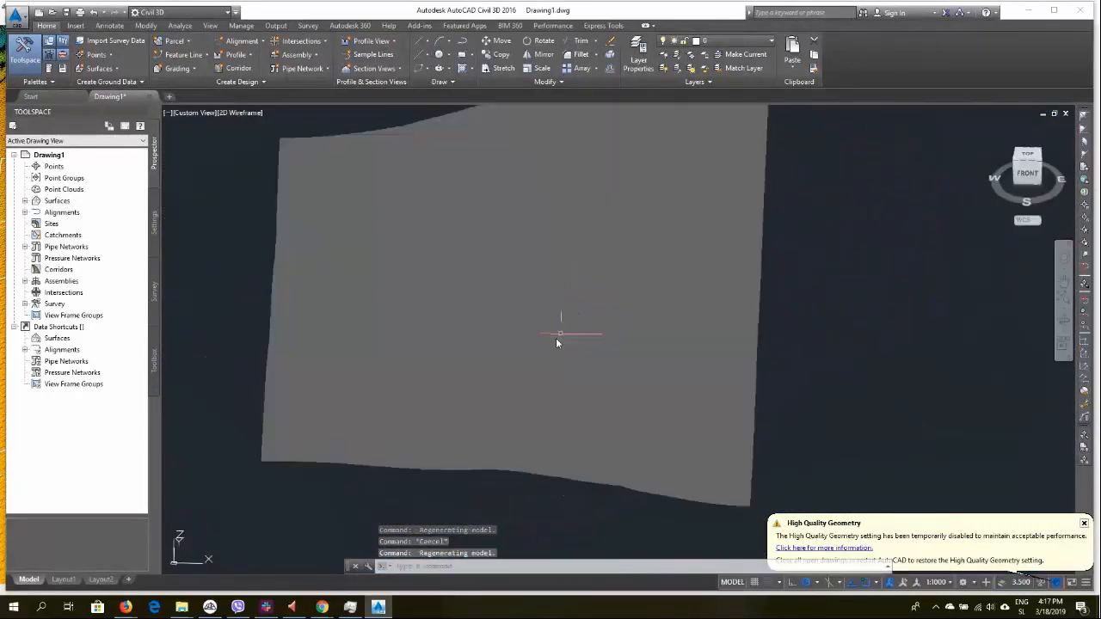
scroll(502, 327, up, 5)
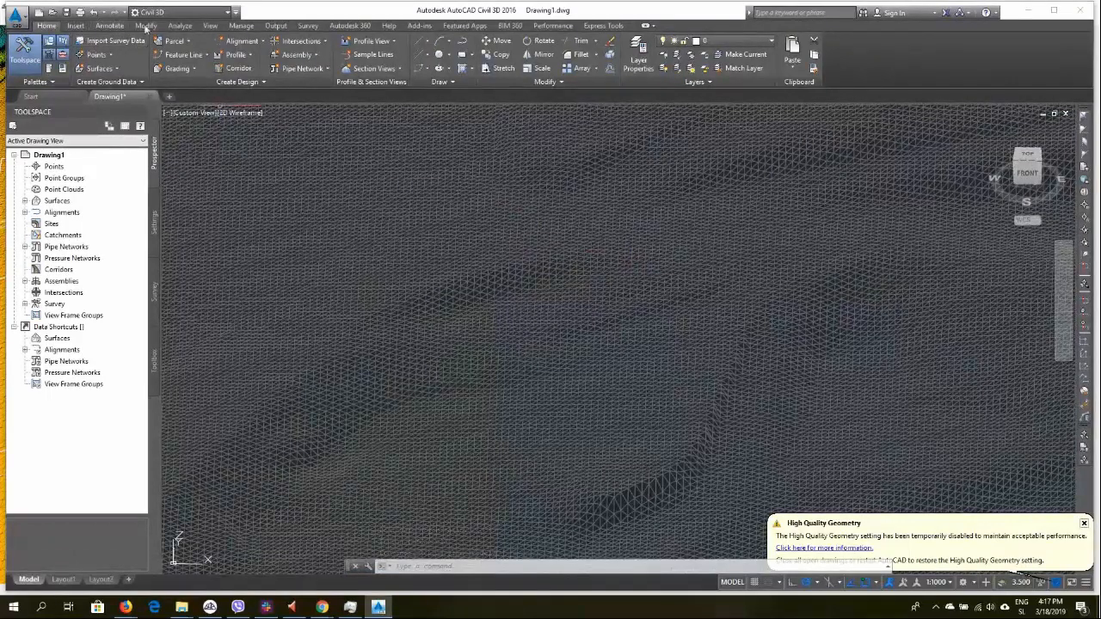
click(210, 25)
click(125, 42)
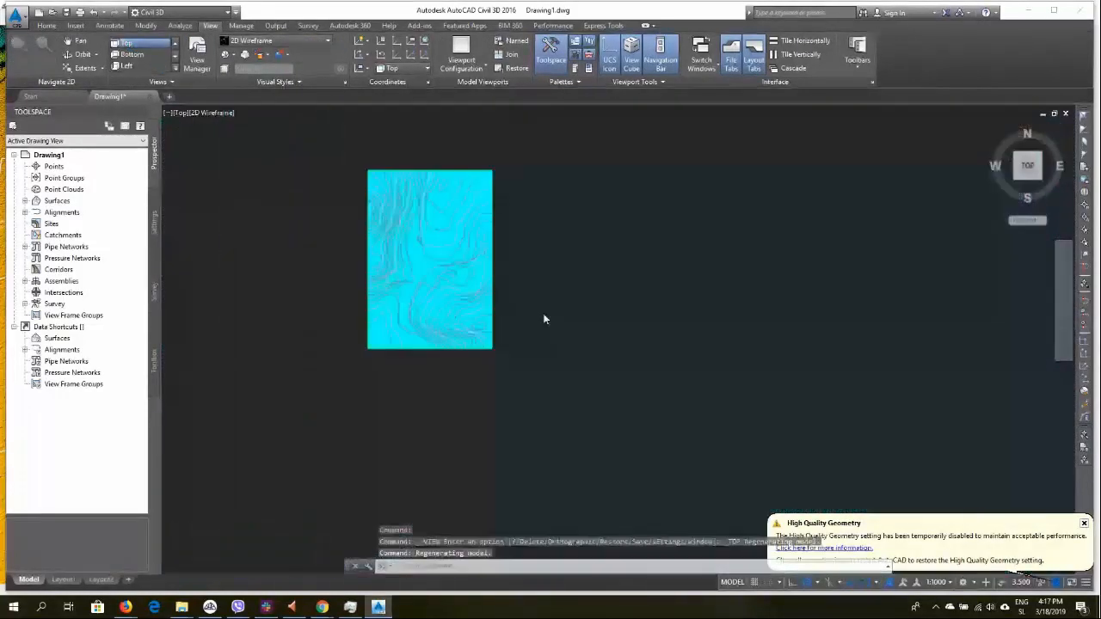
Zoom in and out across the surface to examine its contour lines and grid at different scales
scroll(392, 274, up, 8)
scroll(360, 278, up, 3)
middle_drag(362, 280, 697, 344)
scroll(560, 312, down, 5)
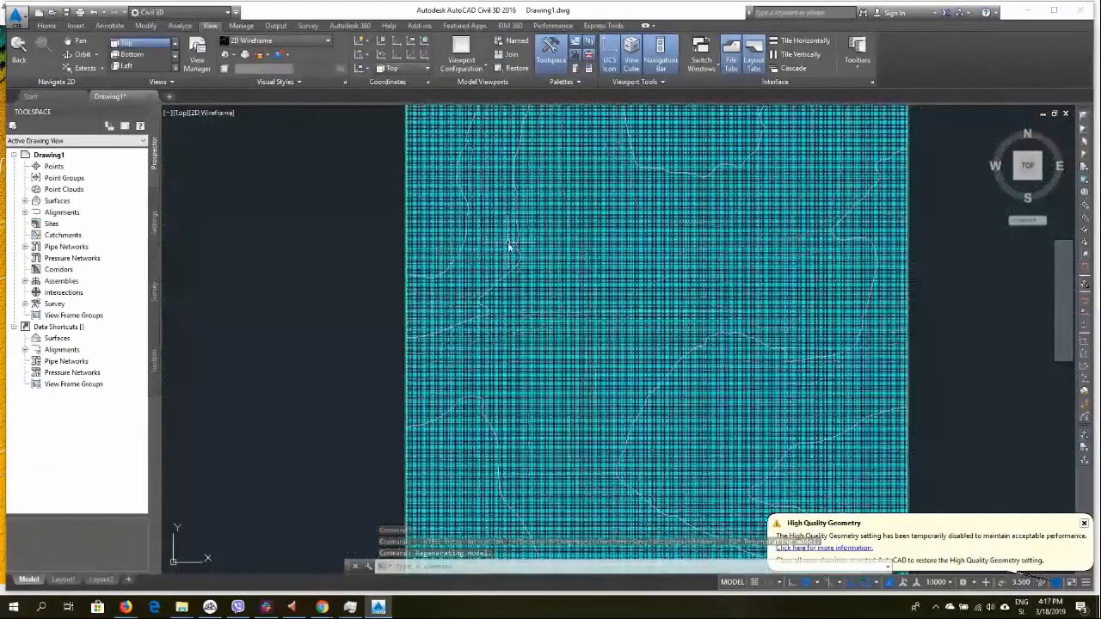
scroll(511, 246, down, 5)
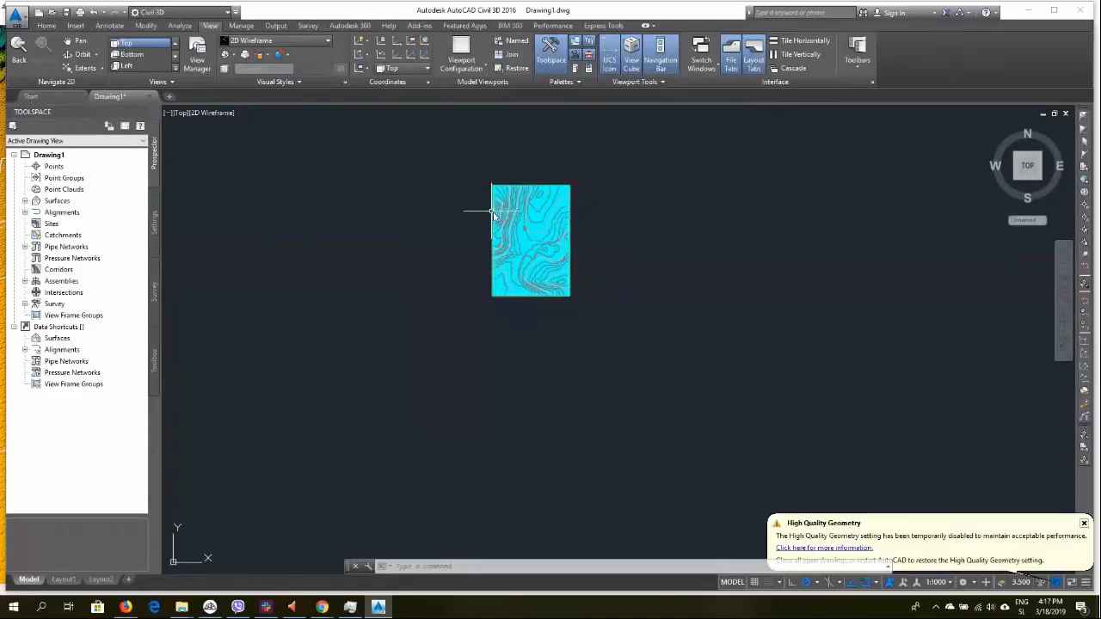
scroll(513, 212, up, 10)
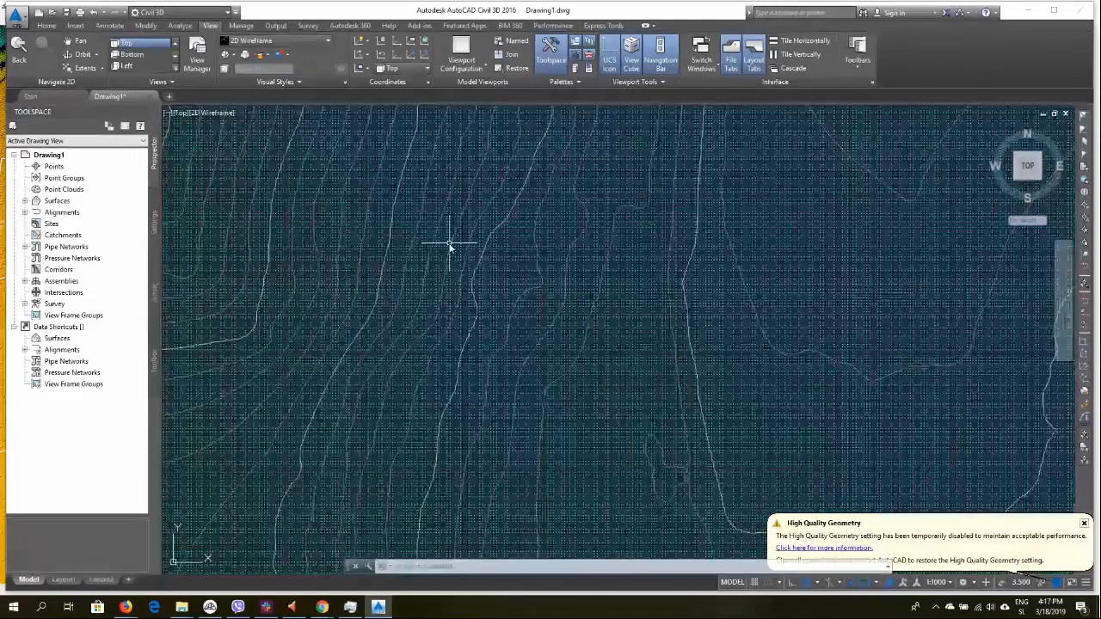
scroll(447, 317, down, 5)
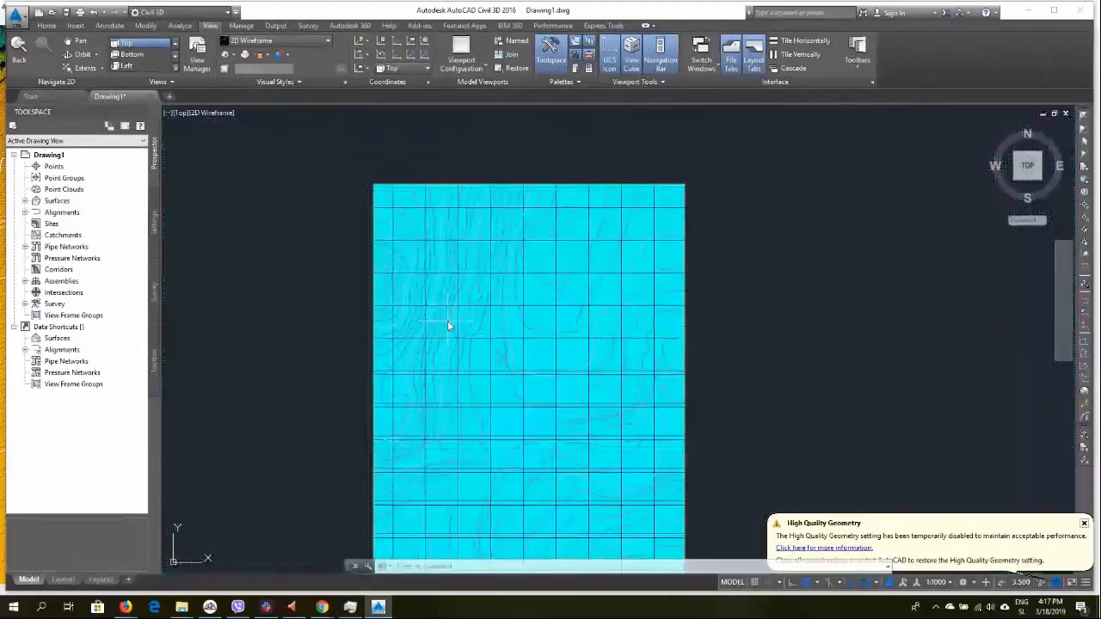
Select the whole surface with a selection window and delete it from the drawing
key(Escape)
key(Escape)
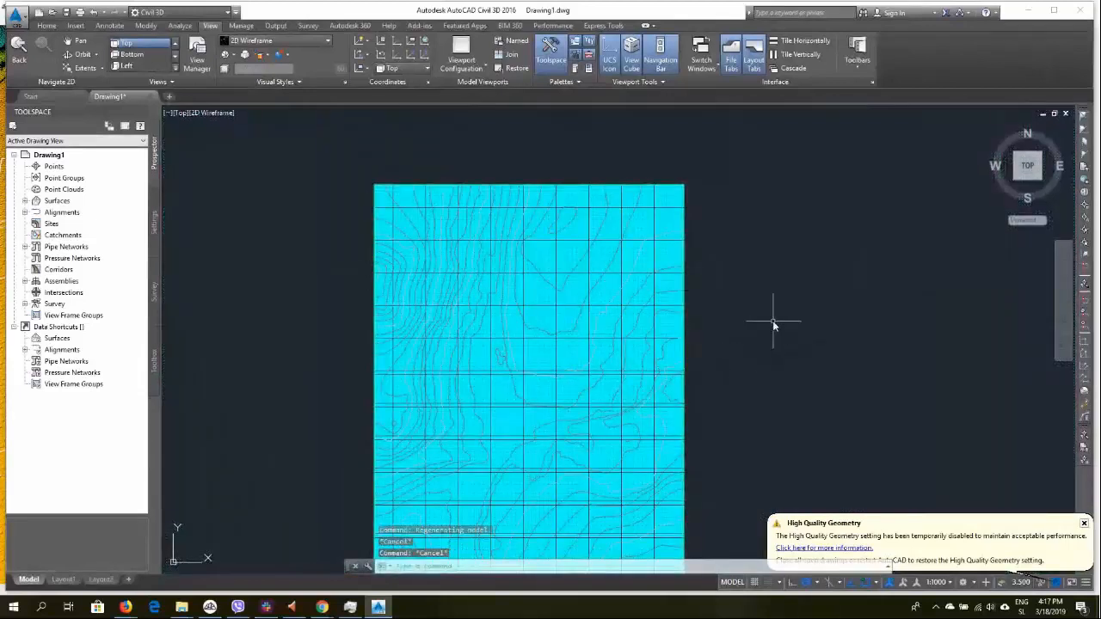
scroll(773, 320, down, 6)
click(821, 220)
click(595, 493)
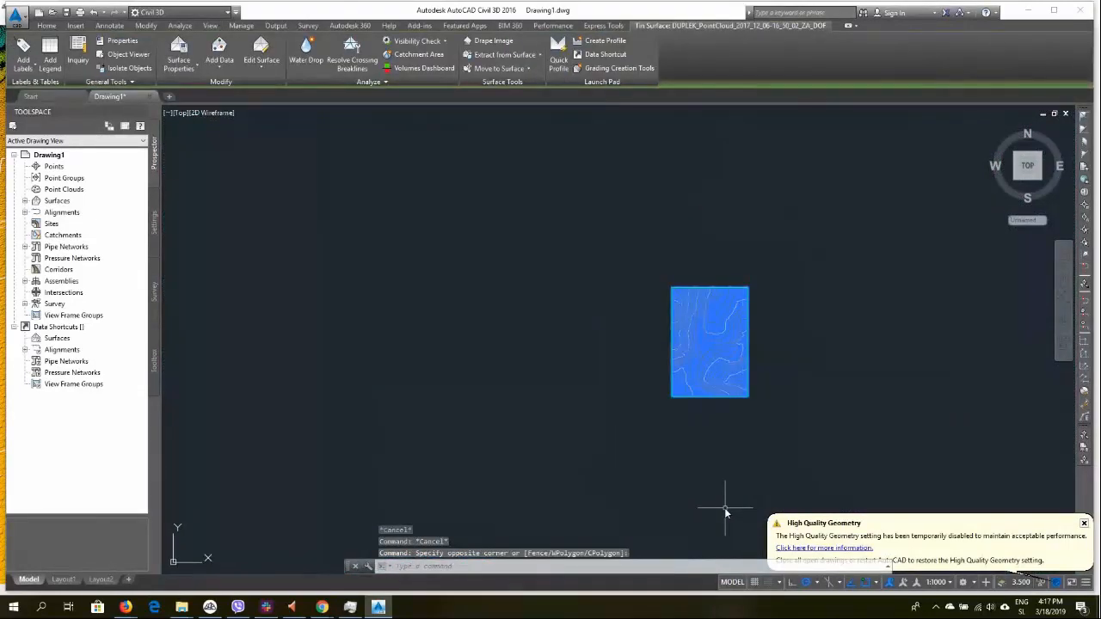
key(Delete)
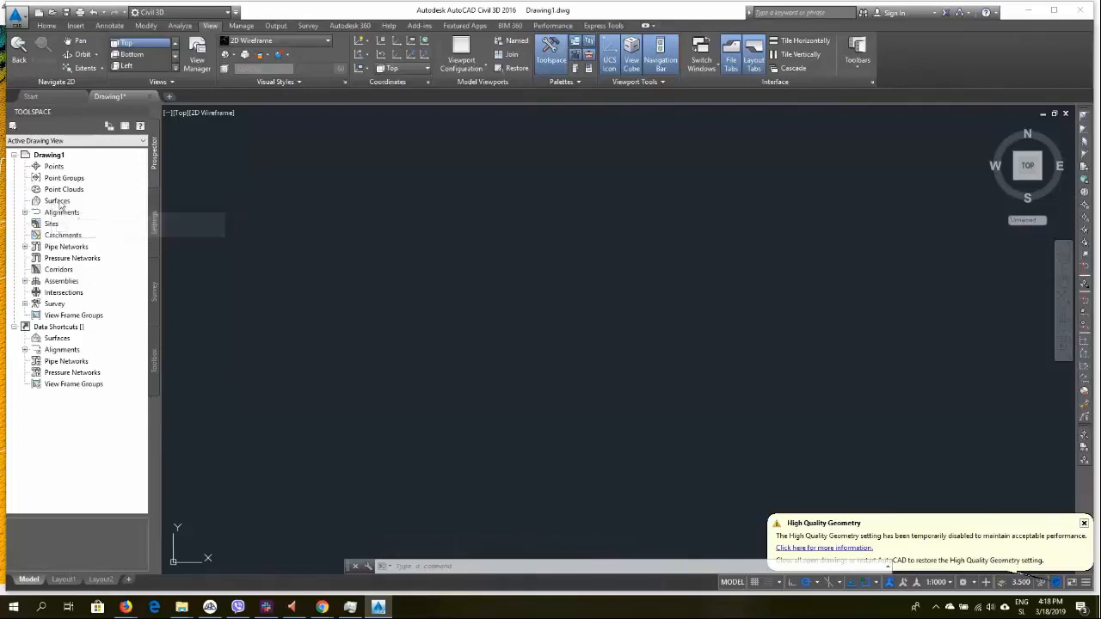
Switch to 3Dsurvey and save the DSM mesh as DTM2.txt in TXT format into the Autocad_Exports folder, space-separated
mouse_move(210, 609)
click(209, 563)
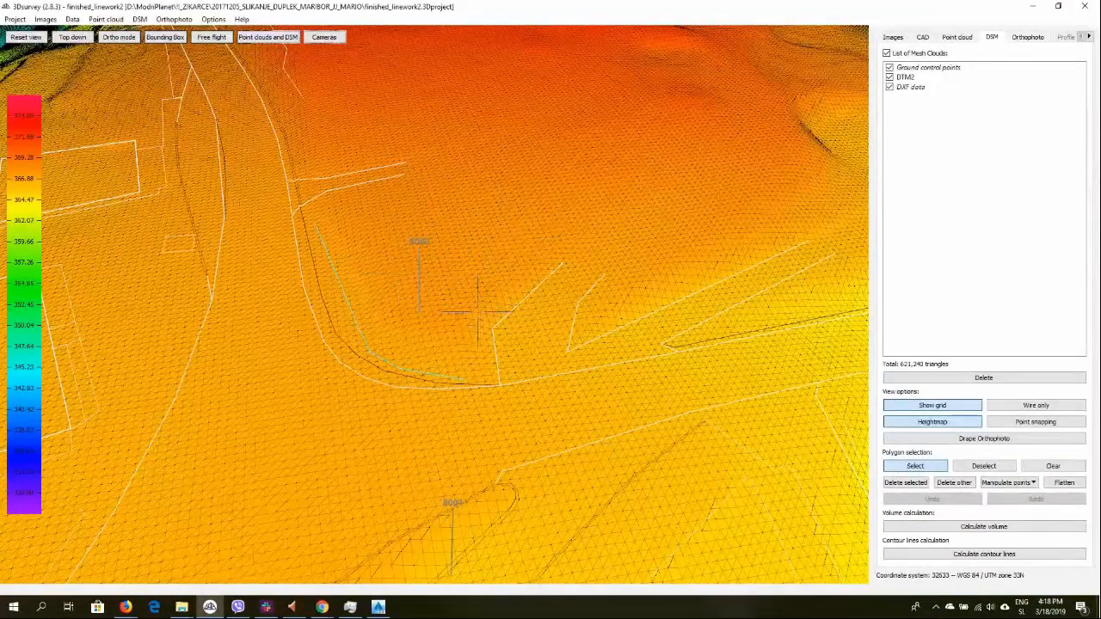
click(140, 19)
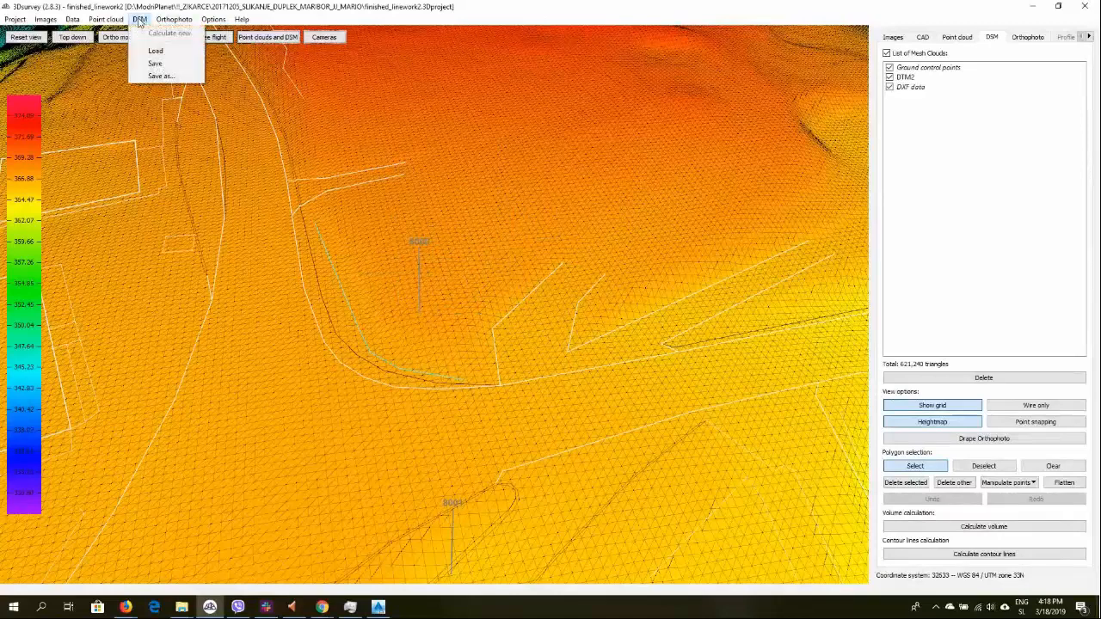
click(150, 77)
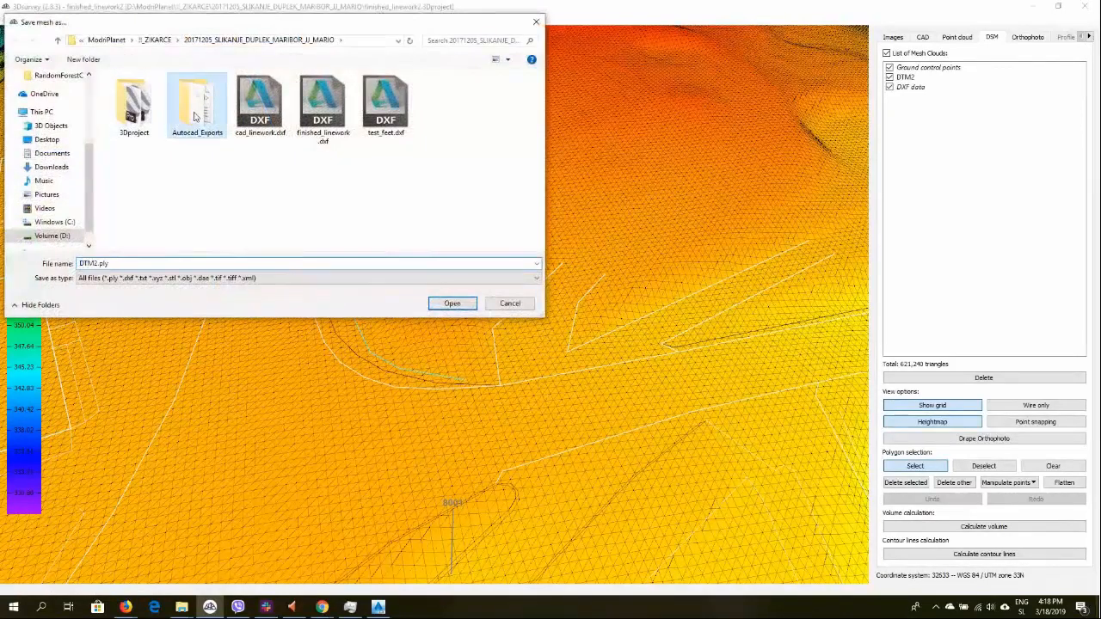
double_click(197, 103)
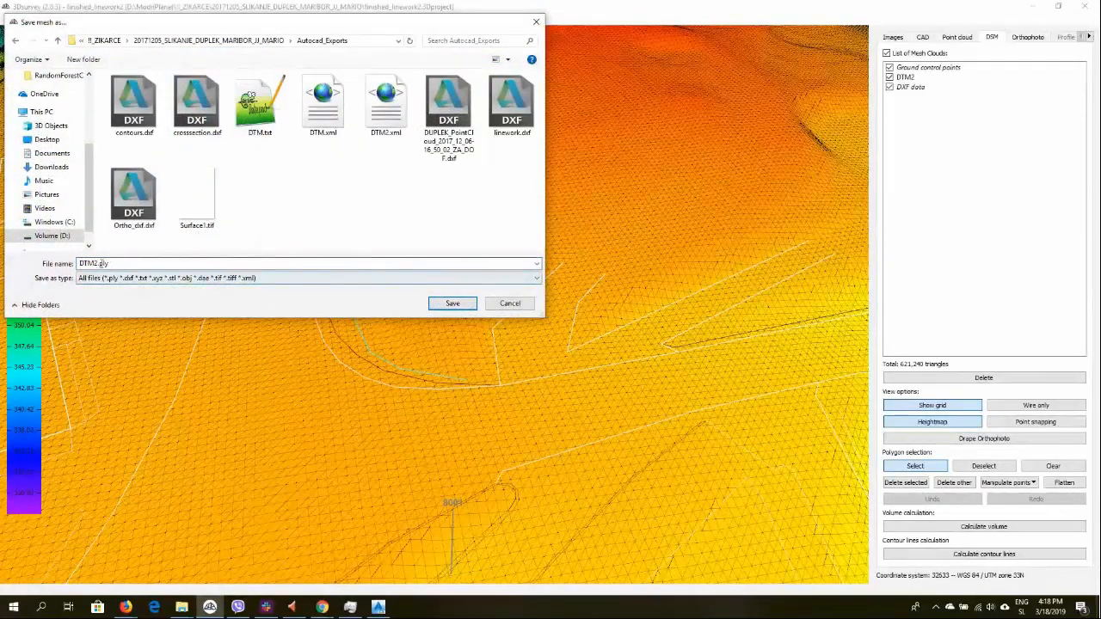
click(131, 280)
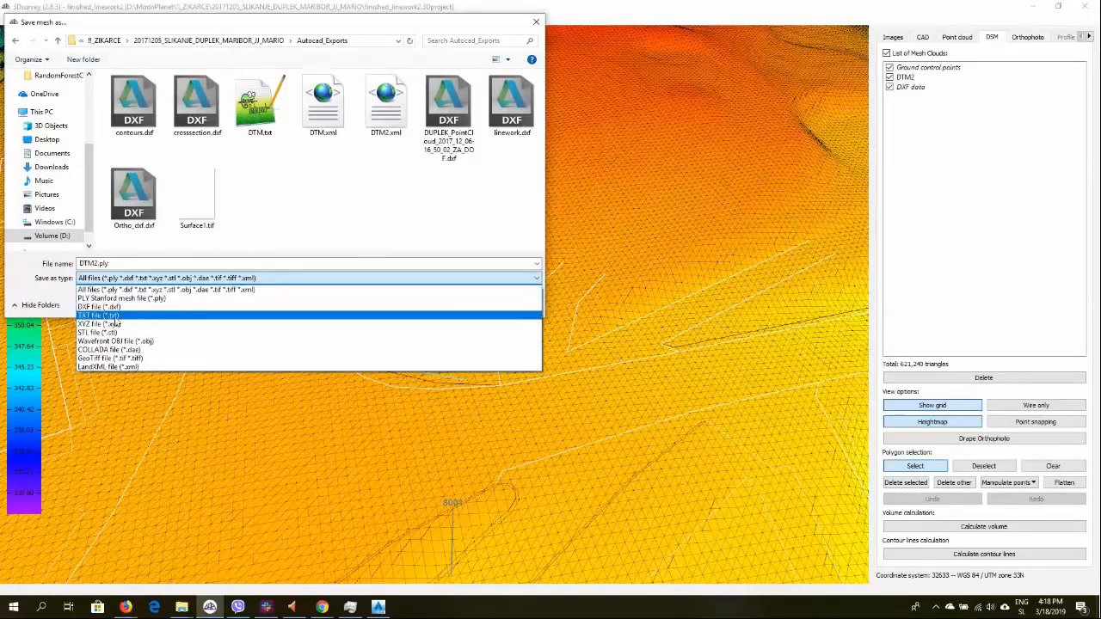
click(99, 315)
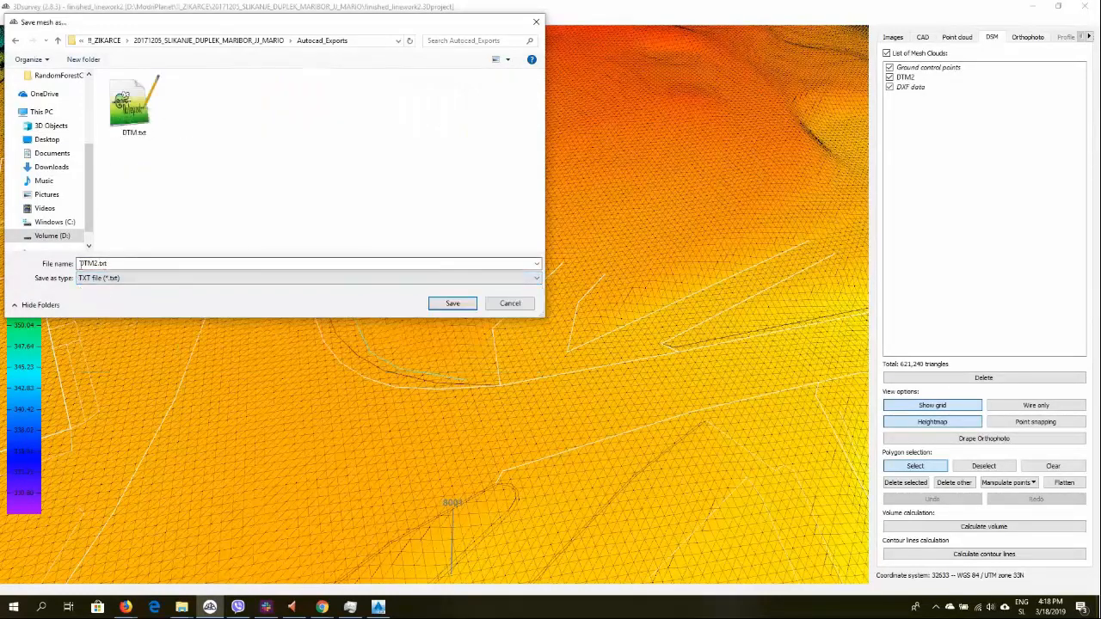
drag(80, 265, 129, 265)
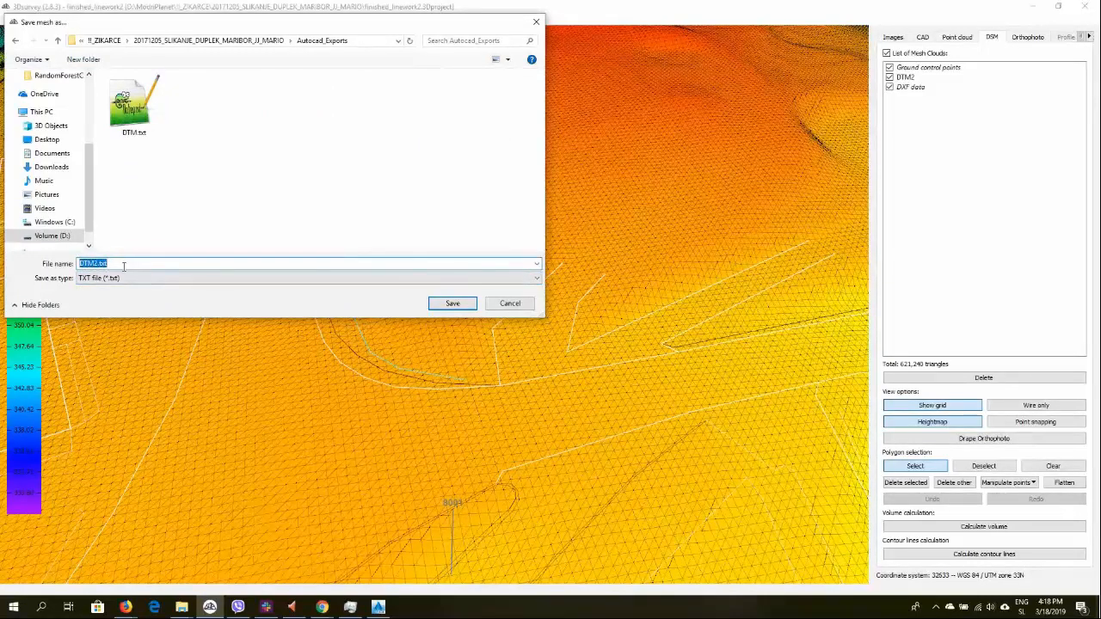
click(451, 304)
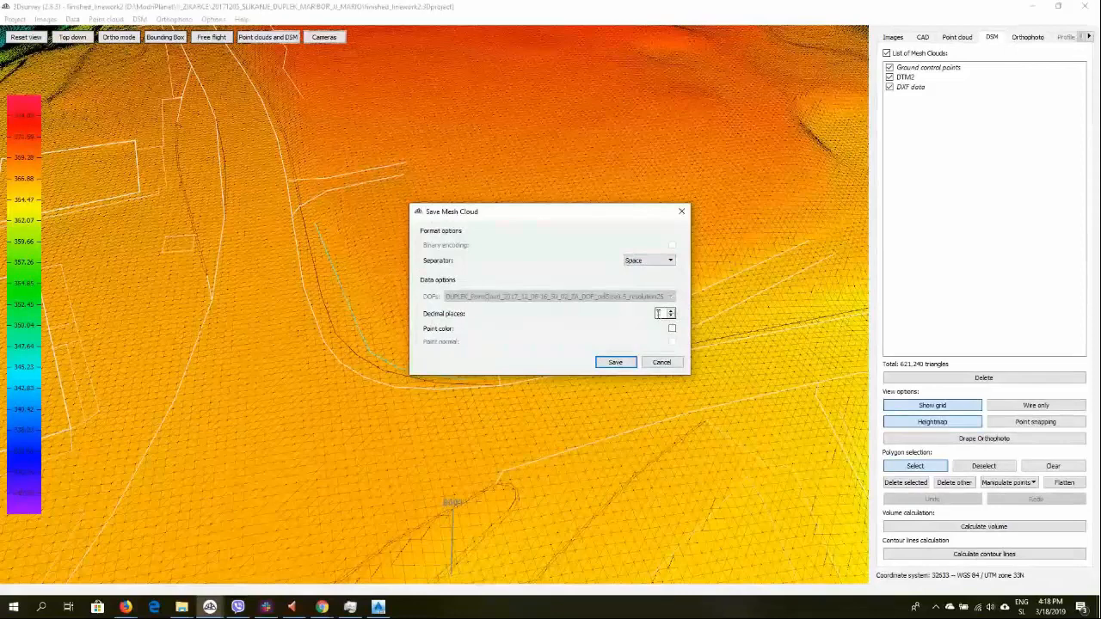
click(611, 363)
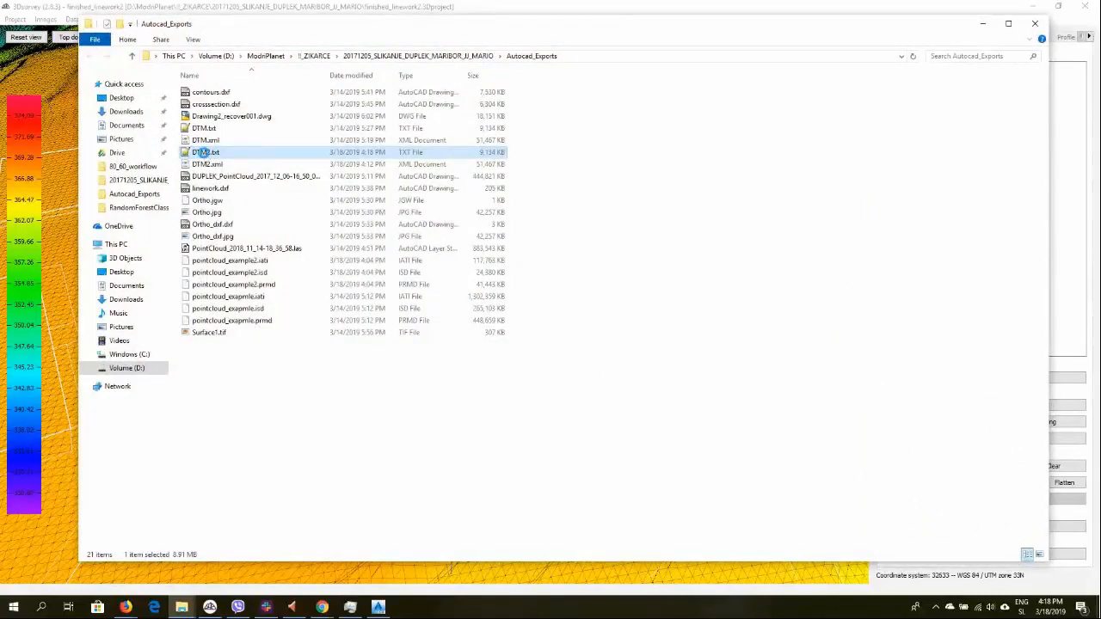
Open DTM2.txt in Notepad++ to inspect its easting, northing and elevation columns, then close it
right_click(207, 156)
click(256, 226)
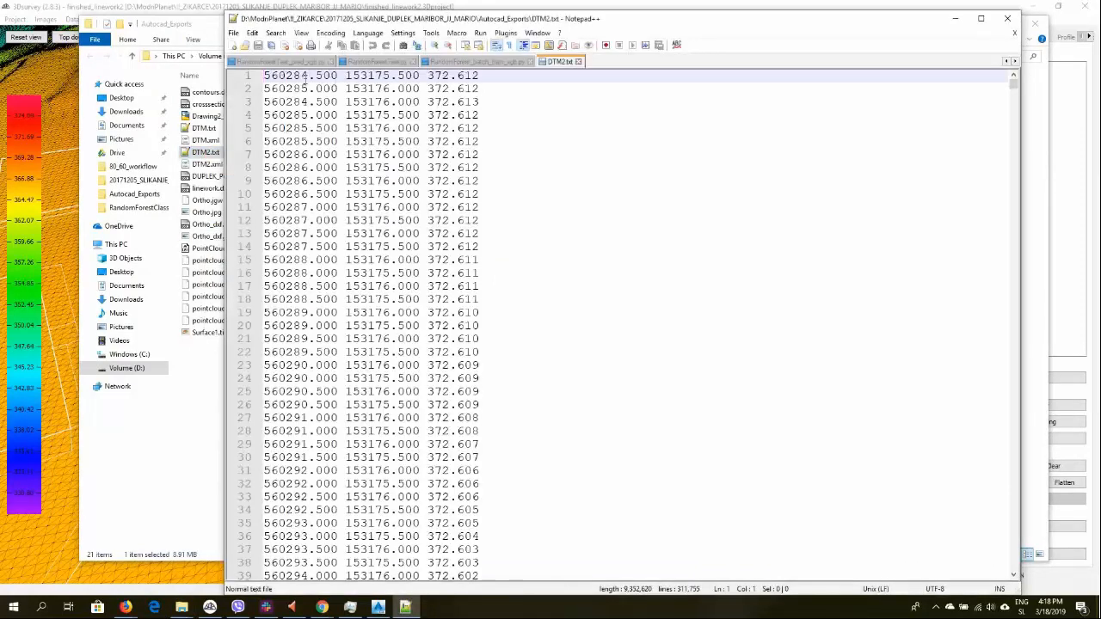
double_click(286, 76)
double_click(367, 75)
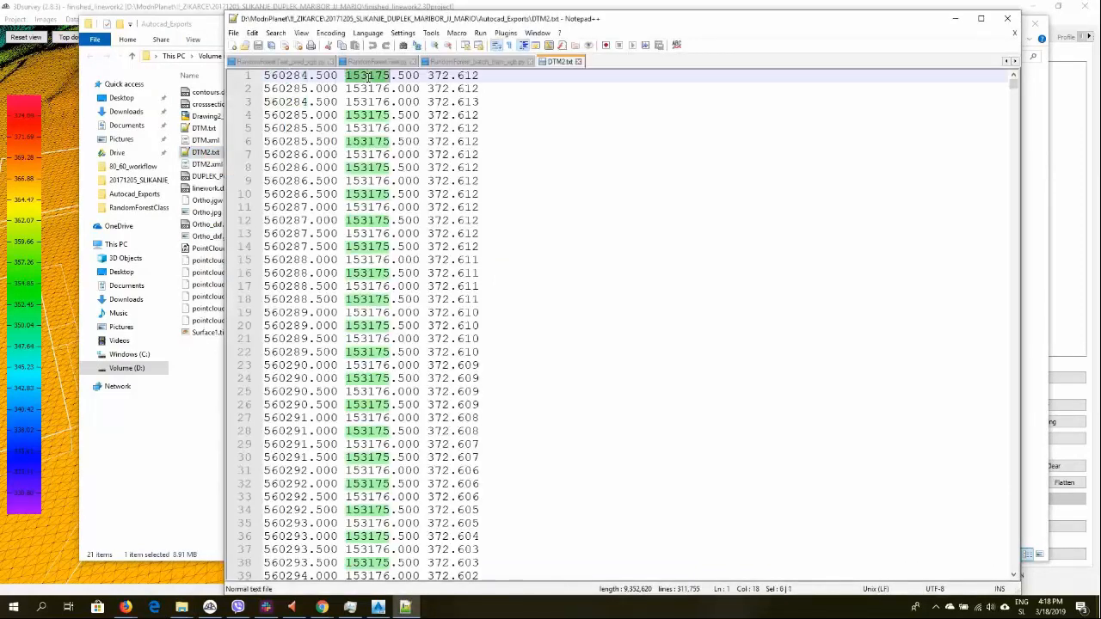
double_click(438, 75)
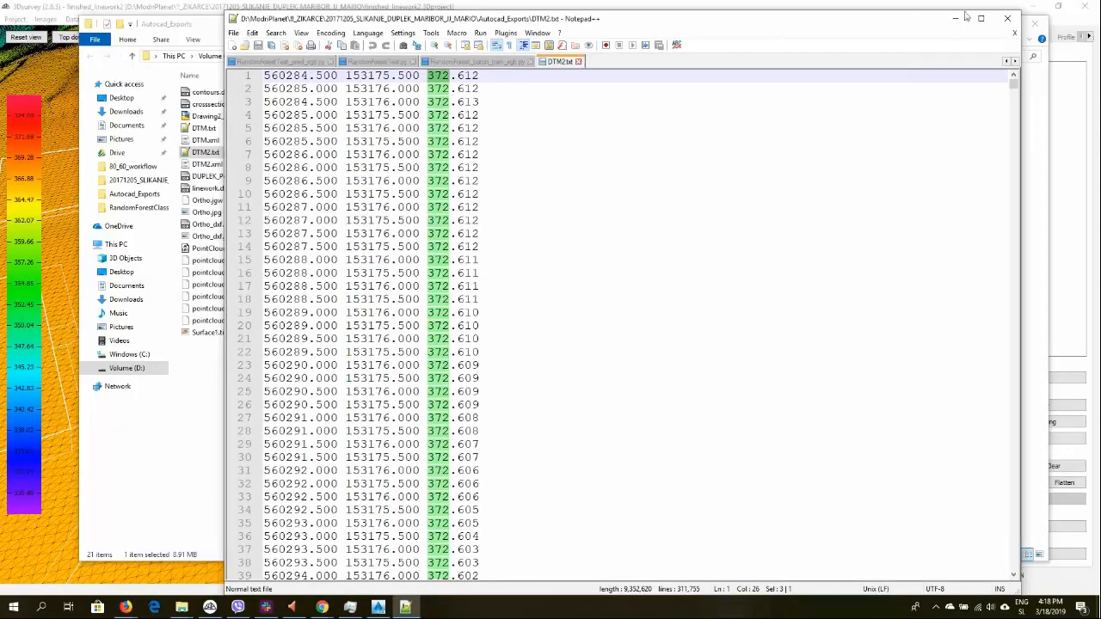
click(1014, 33)
click(957, 19)
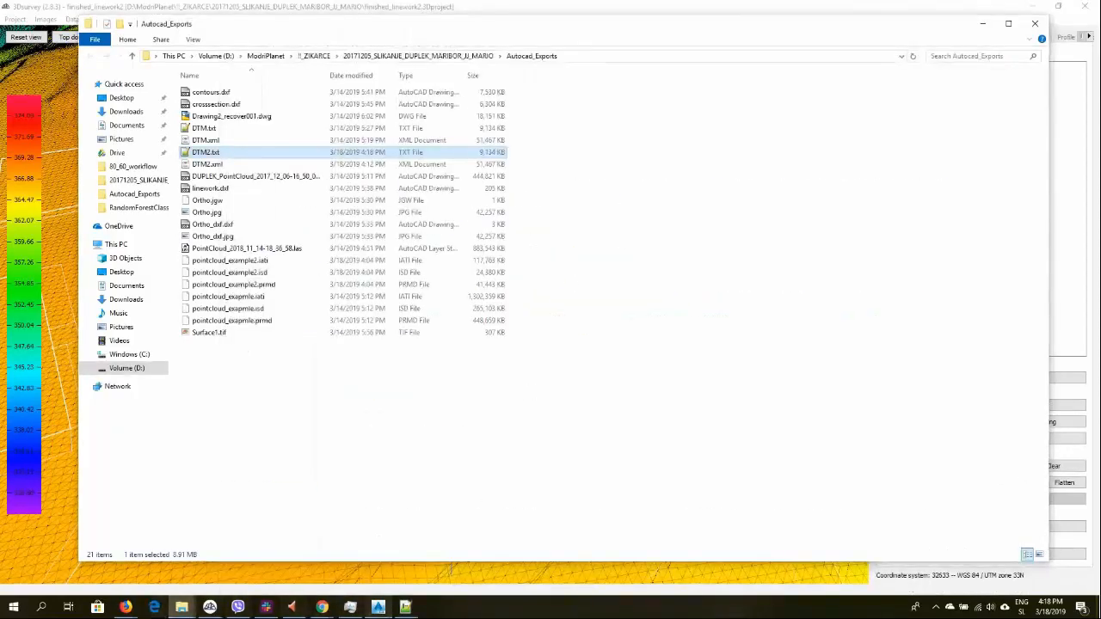
Switch back to Civil 3D and create a new TIN surface named mysurface1
click(378, 608)
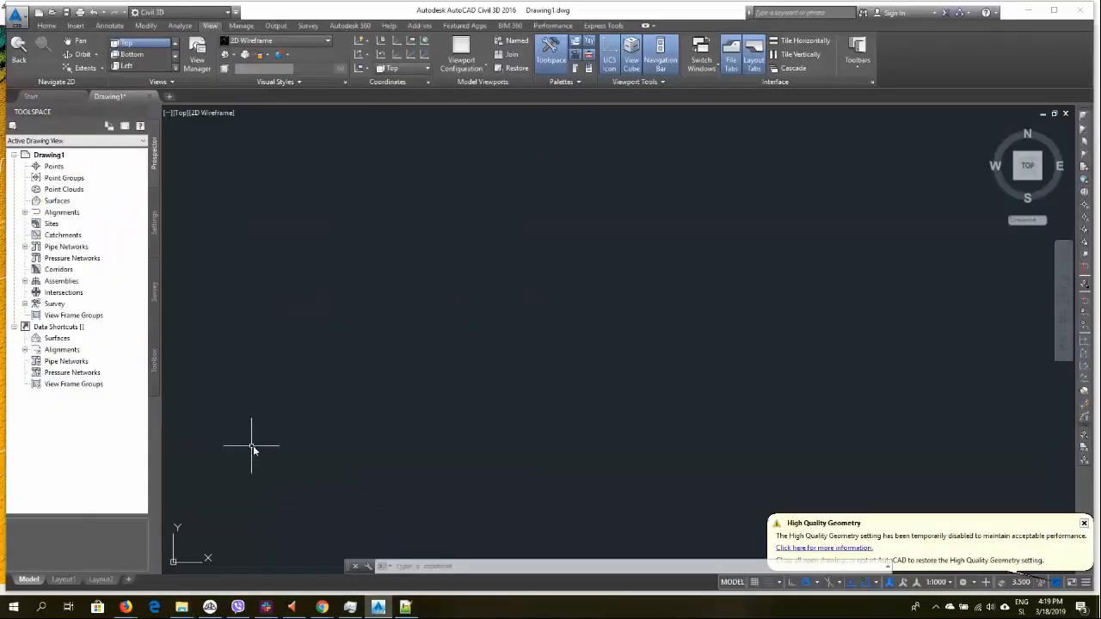
click(49, 203)
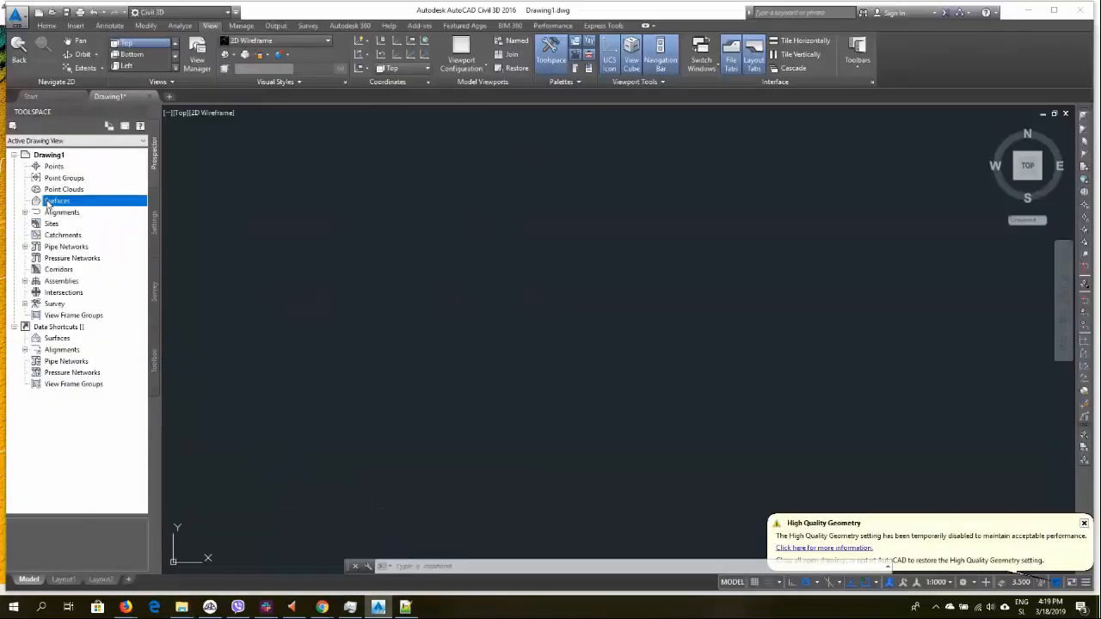
right_click(48, 205)
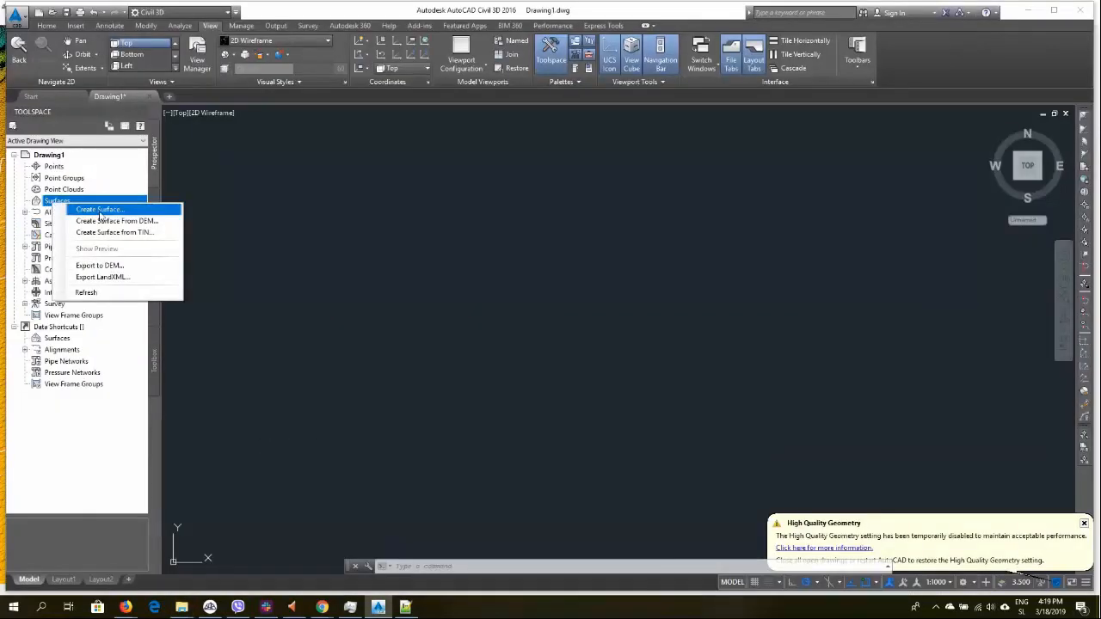
click(100, 210)
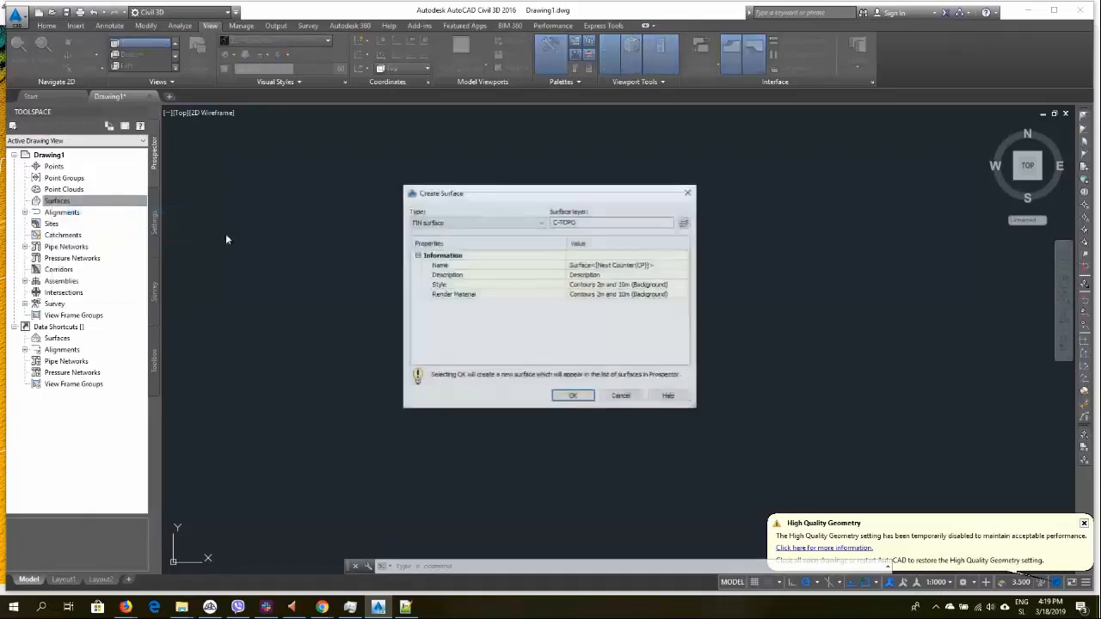
click(614, 264)
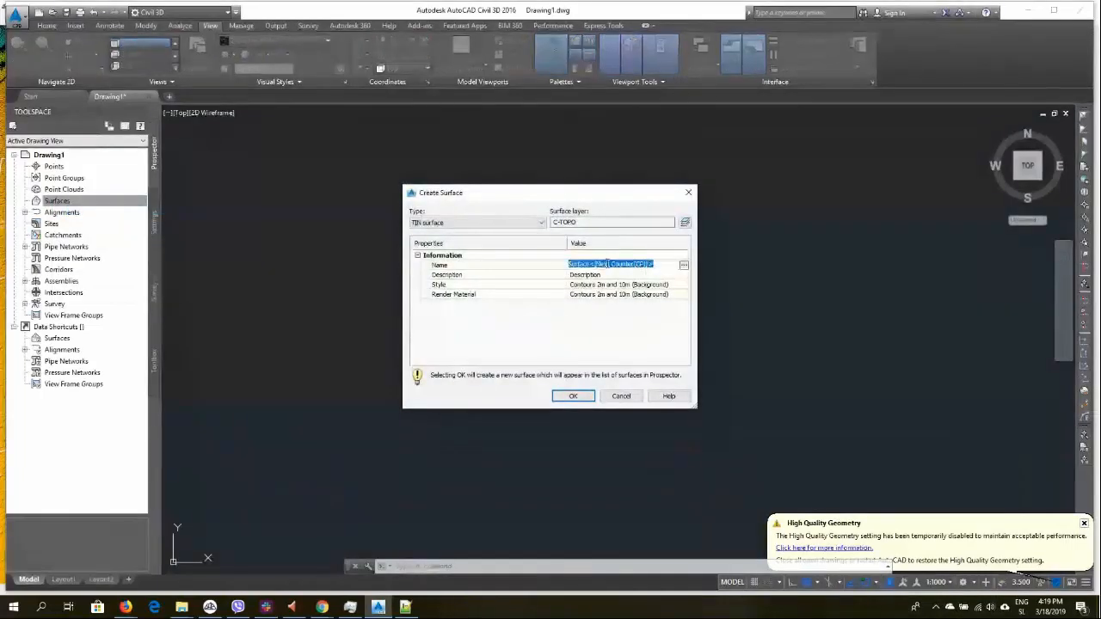
text(mz)
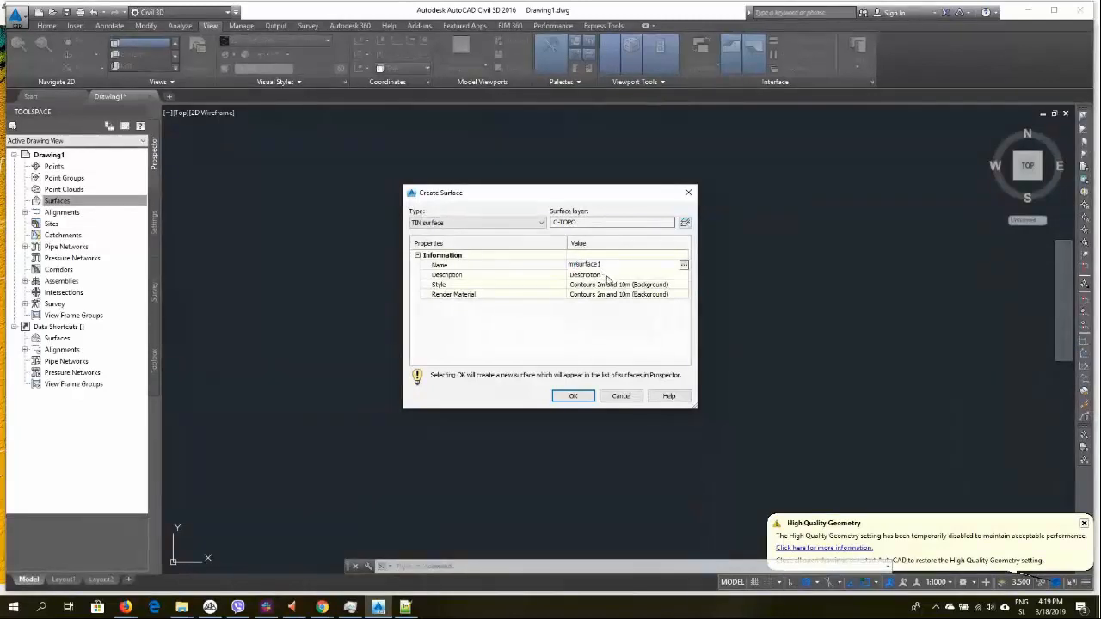
key(Return)
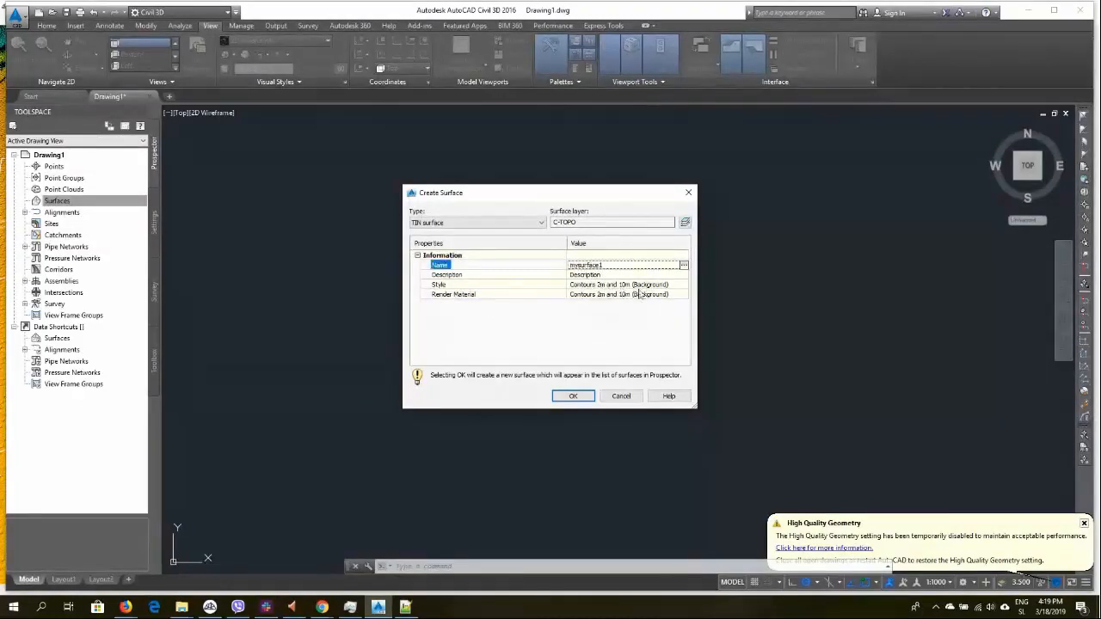
click(587, 396)
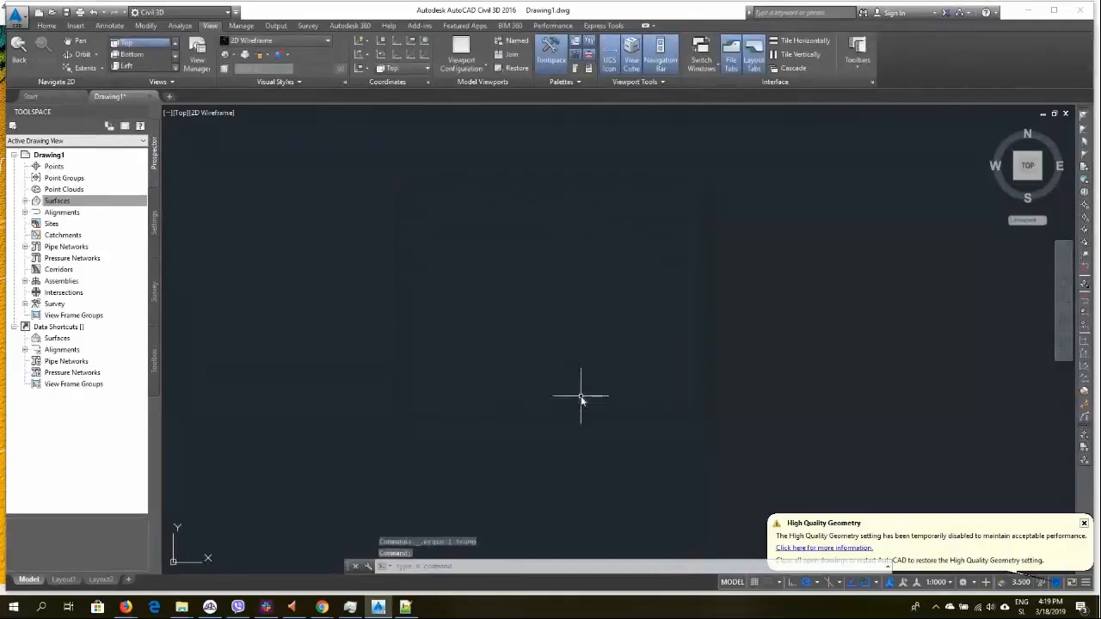
Add DTM2.txt as a point file to mysurface1's definition using the ENZ (space delimited) format
click(25, 201)
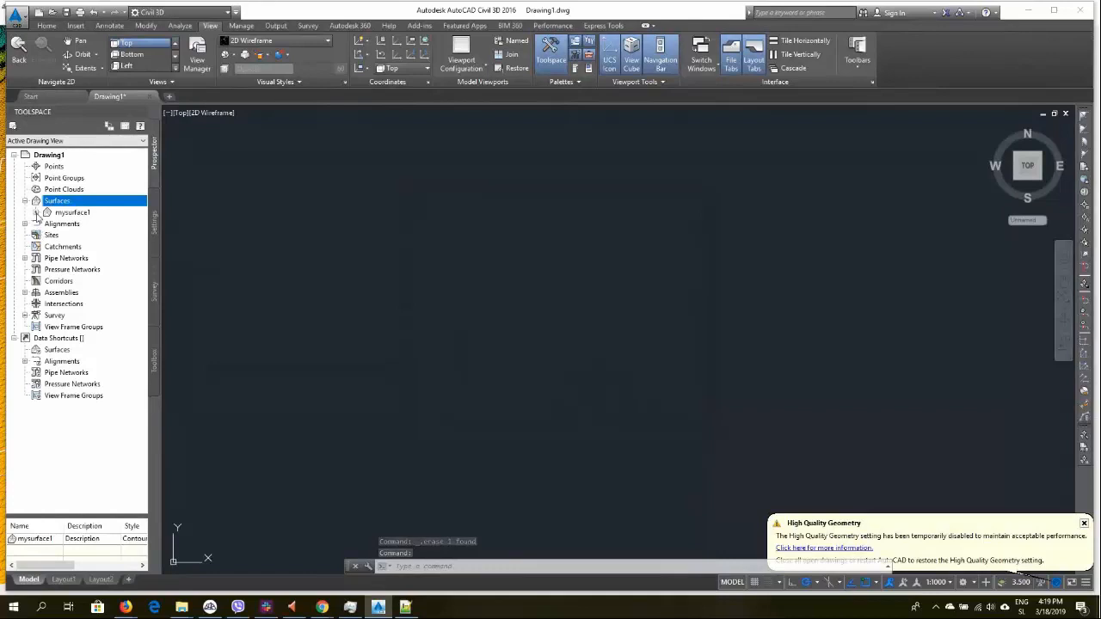
click(36, 214)
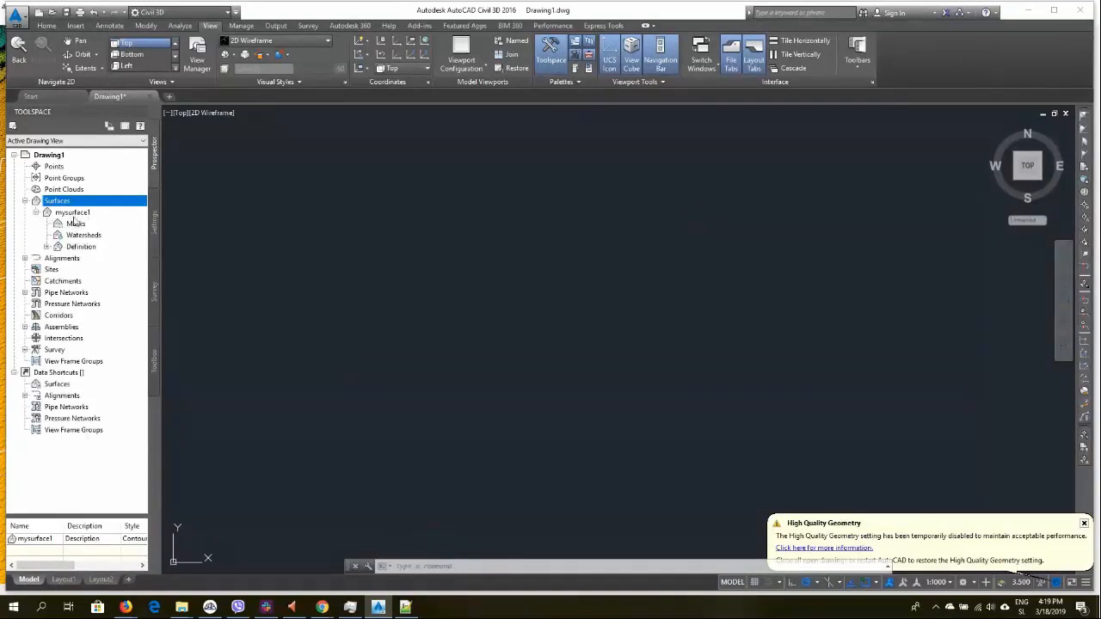
click(47, 247)
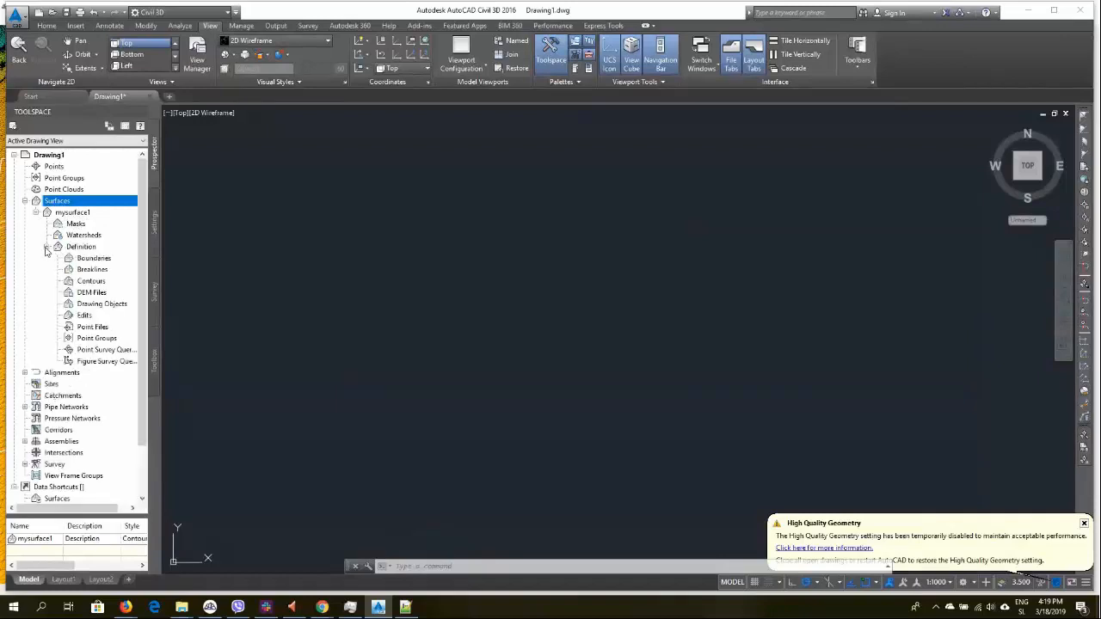
click(91, 327)
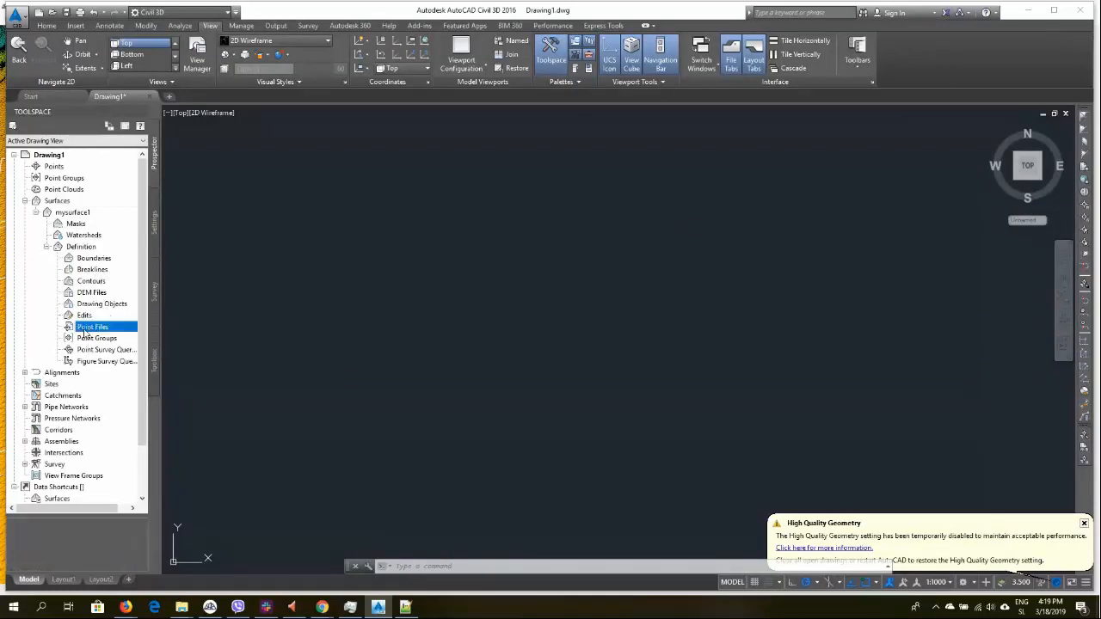
right_click(85, 334)
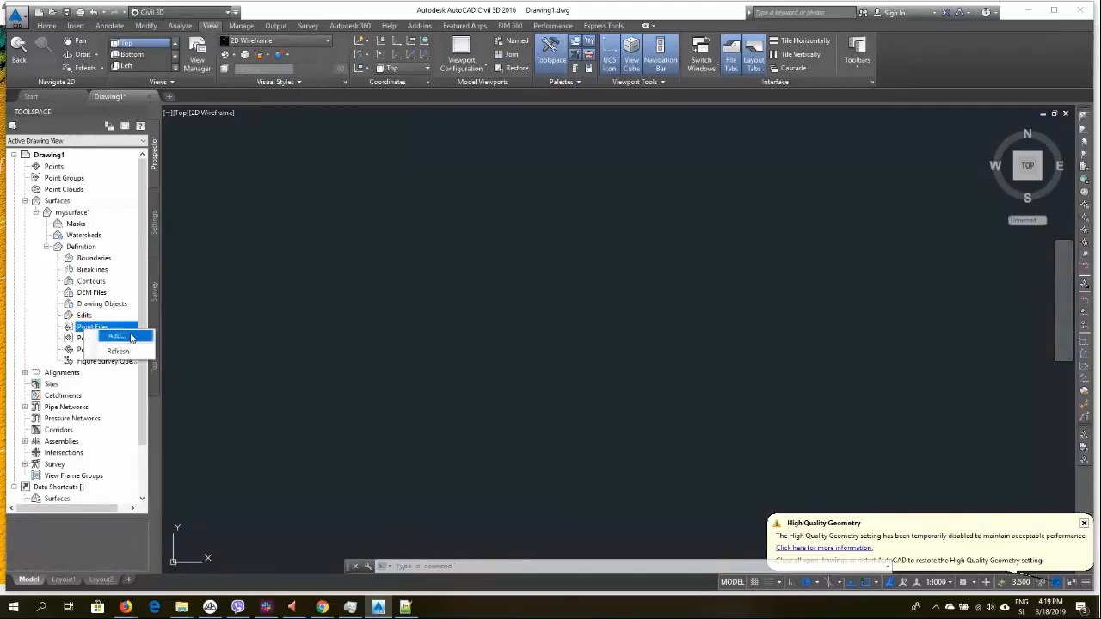
click(117, 336)
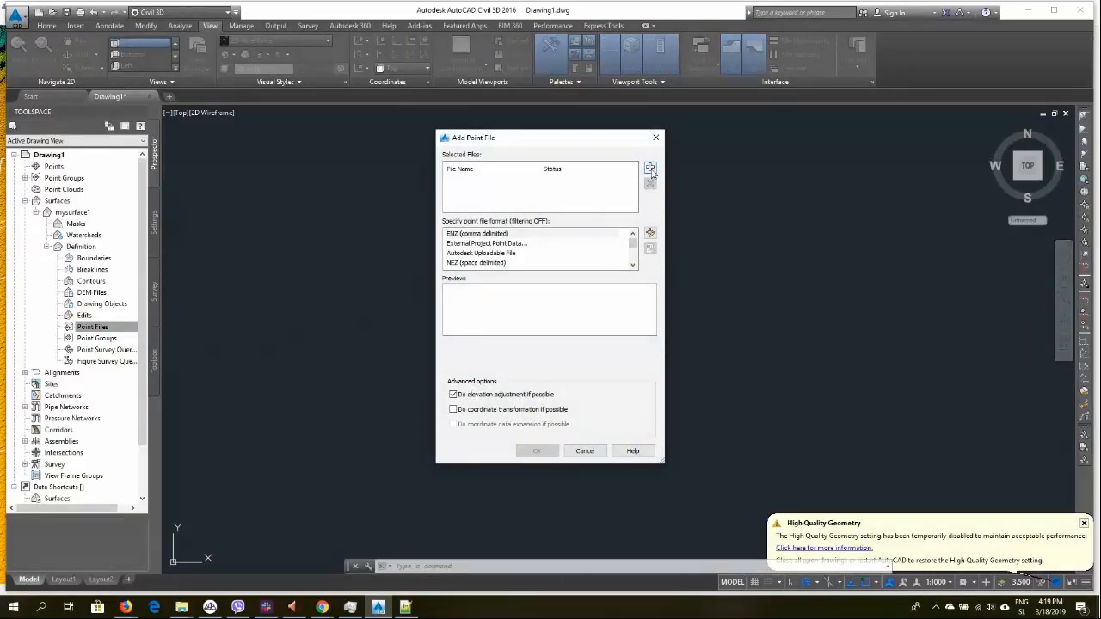
click(651, 169)
click(469, 264)
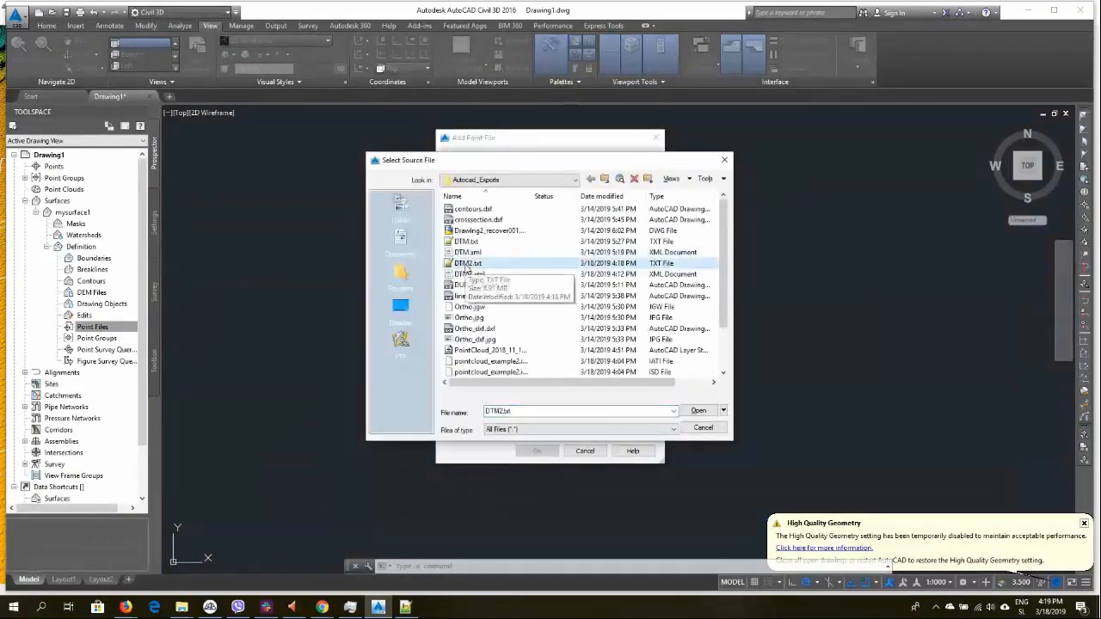
double_click(465, 266)
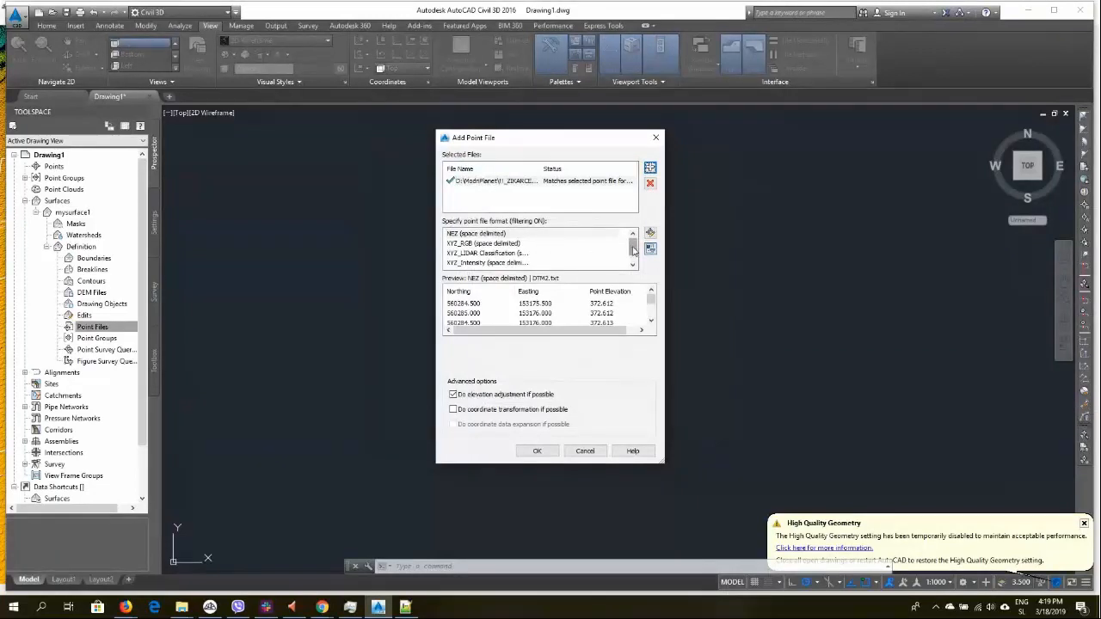
drag(635, 249, 636, 261)
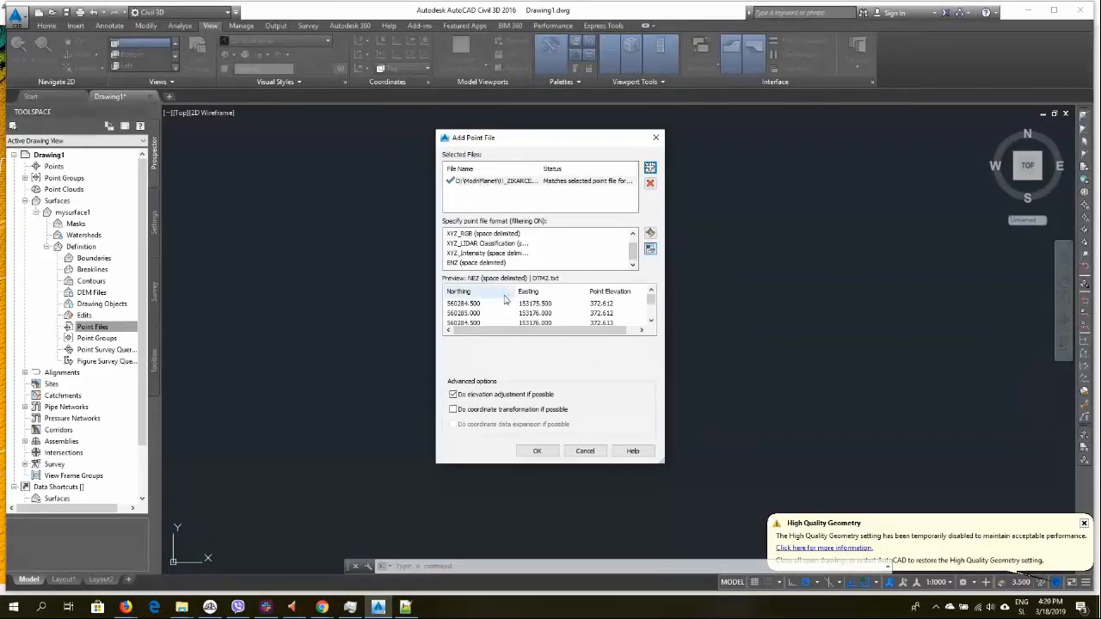
click(464, 265)
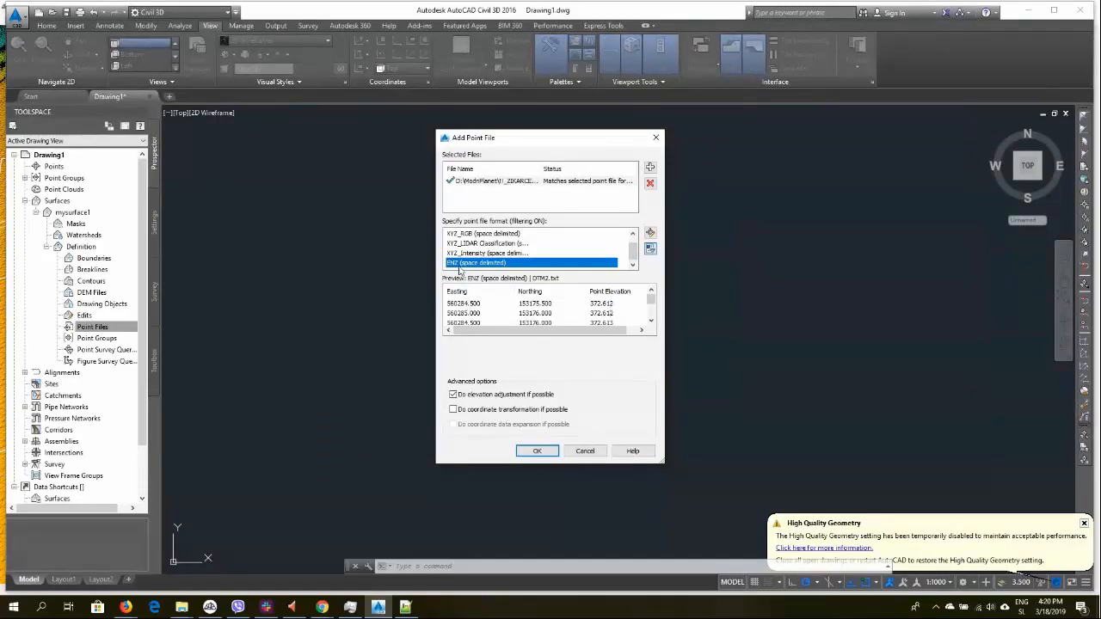
click(538, 452)
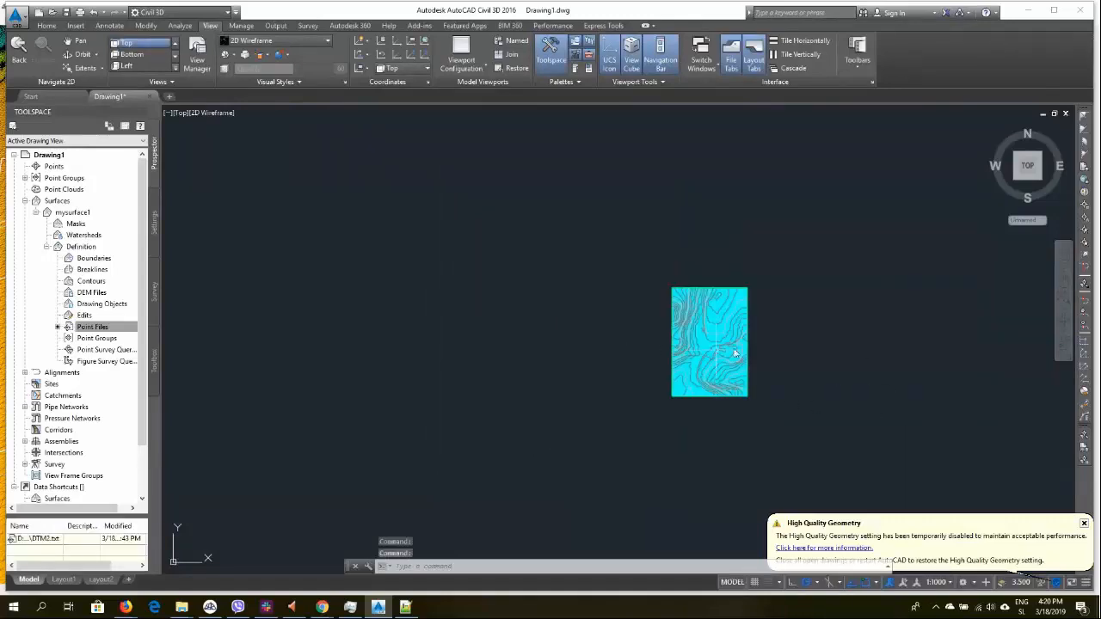
Inspect the built surface by zooming in and out and orbiting it in 3D
scroll(738, 332, up, 10)
scroll(339, 364, down, 10)
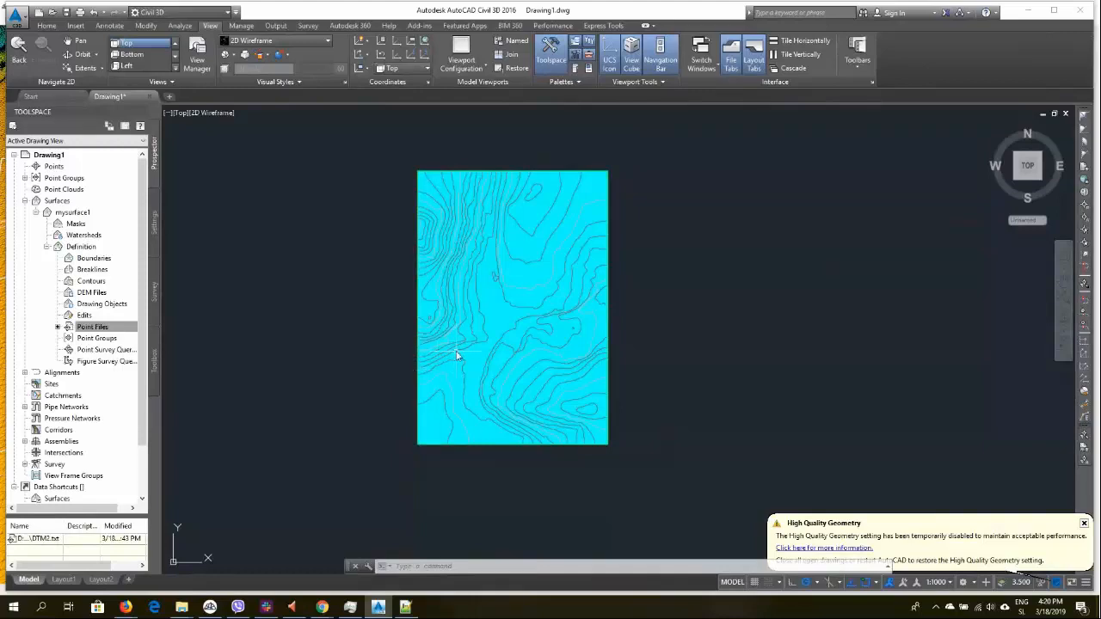
scroll(441, 357, up, 2)
scroll(441, 357, up, 2)
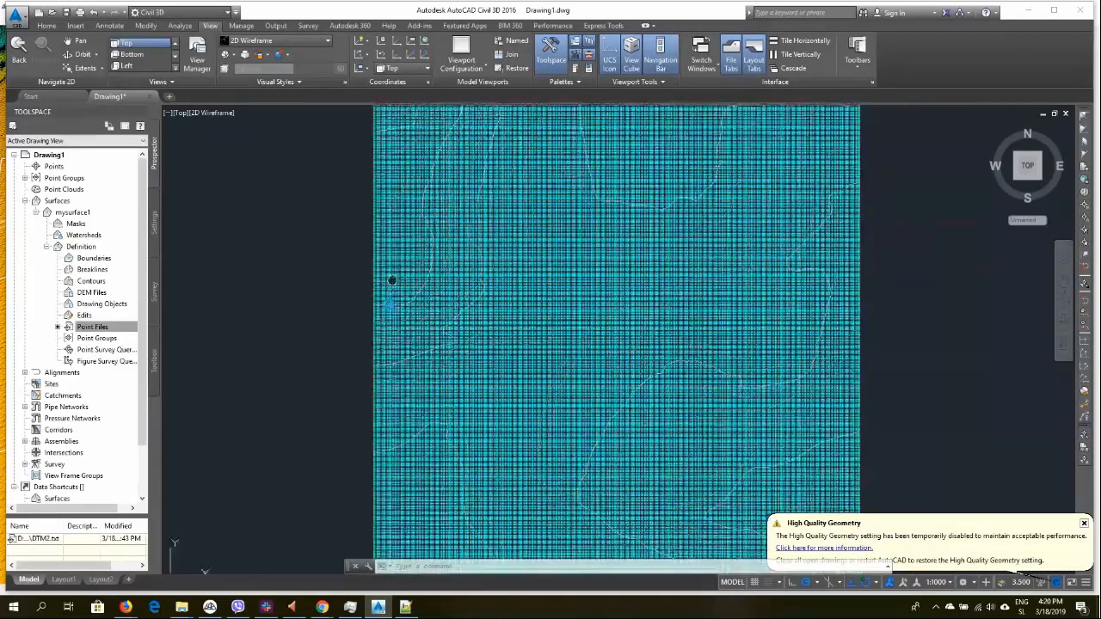
scroll(430, 310, down, 5)
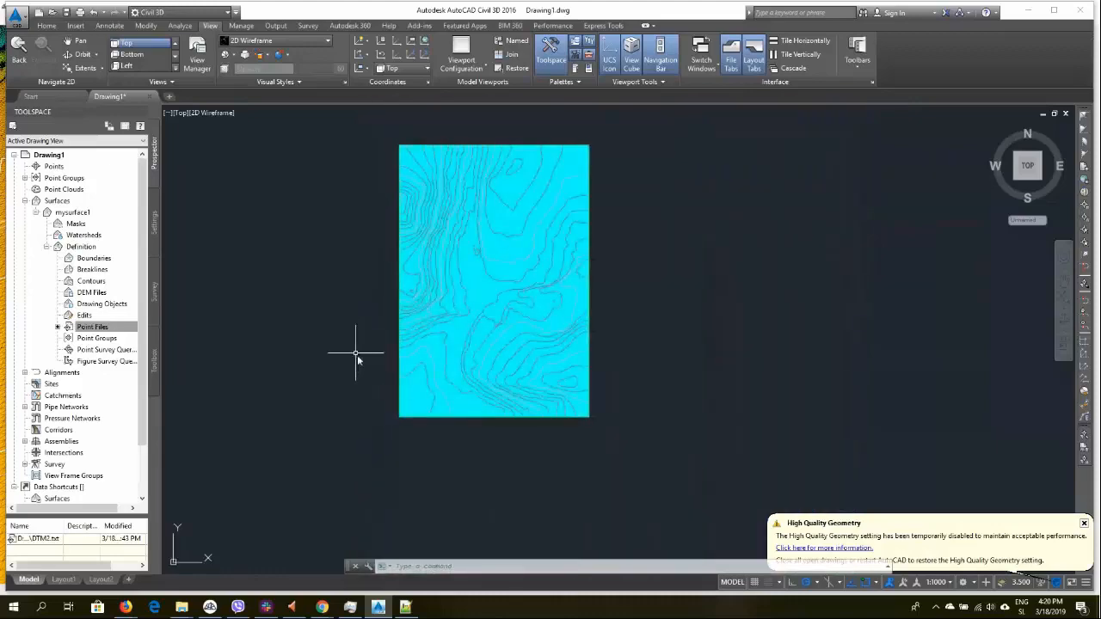
mouse_move(388, 266)
shift+middle_down()
mouse_move(391, 251)
mouse_move(492, 267)
shift+middle_up()
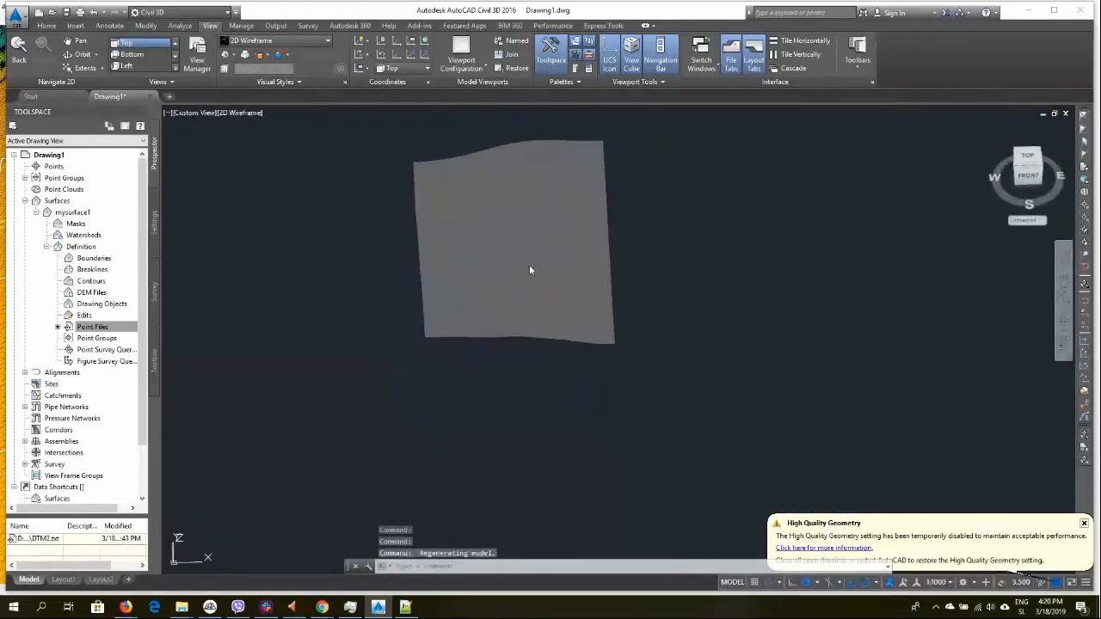
shift+middle_drag(534, 344, 532, 449)
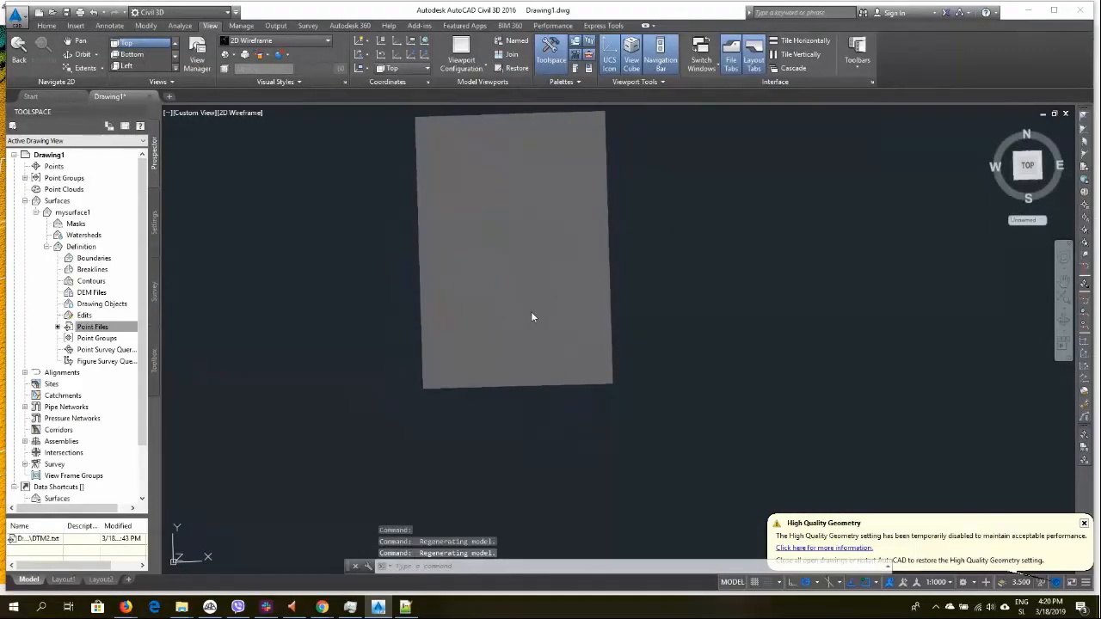
click(532, 317)
key(Escape)
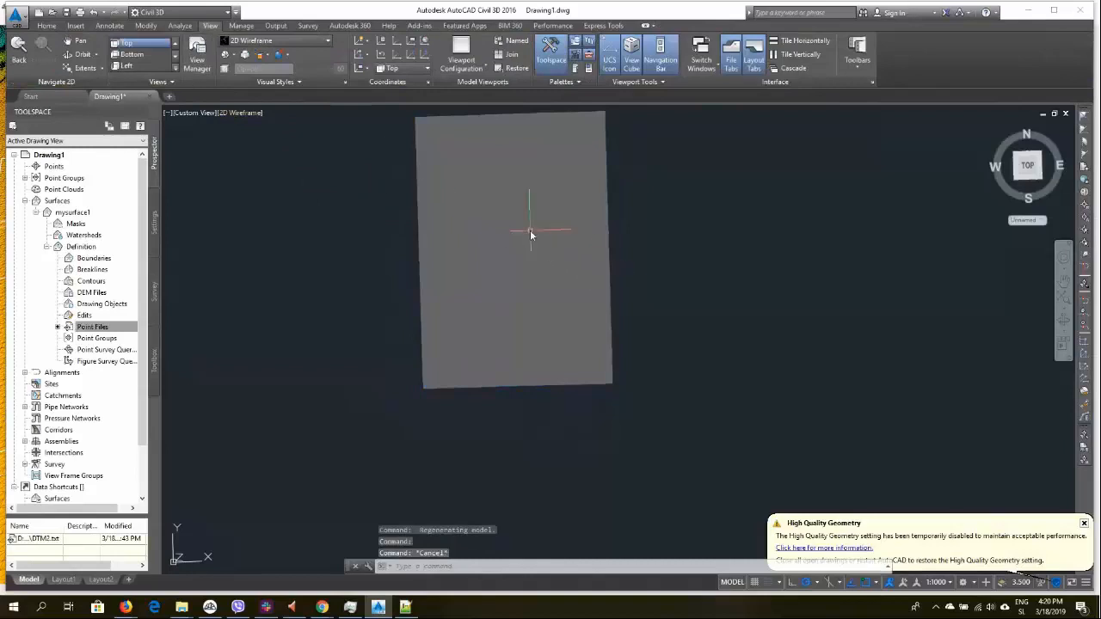
Return to top view, start the Delete Point edit on mysurface1 and pick a few individual surface points
click(427, 288)
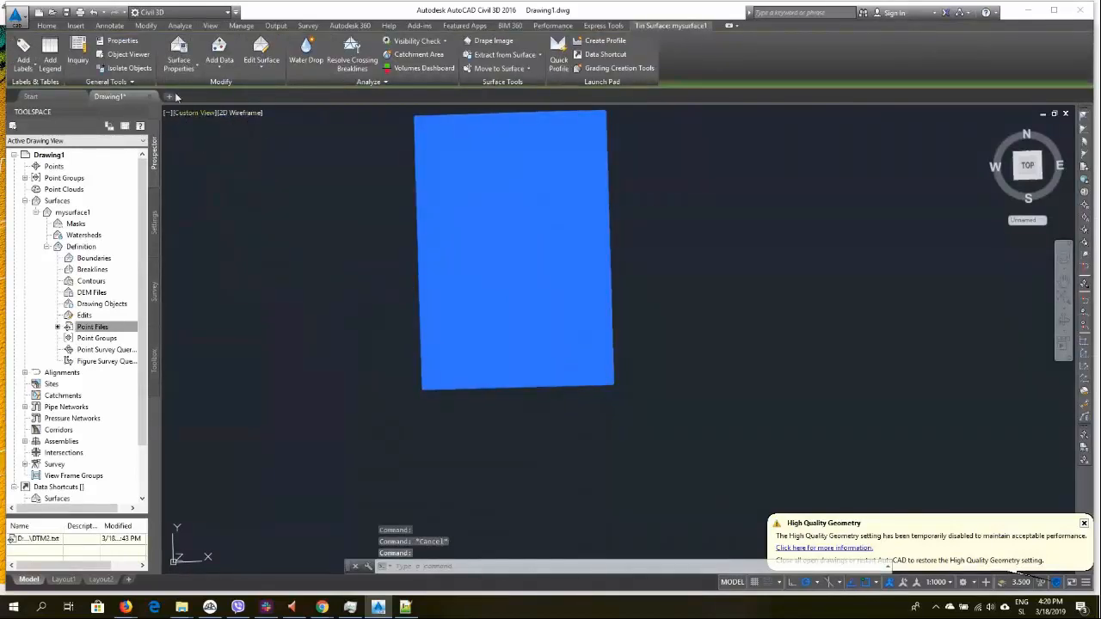
click(210, 25)
click(123, 43)
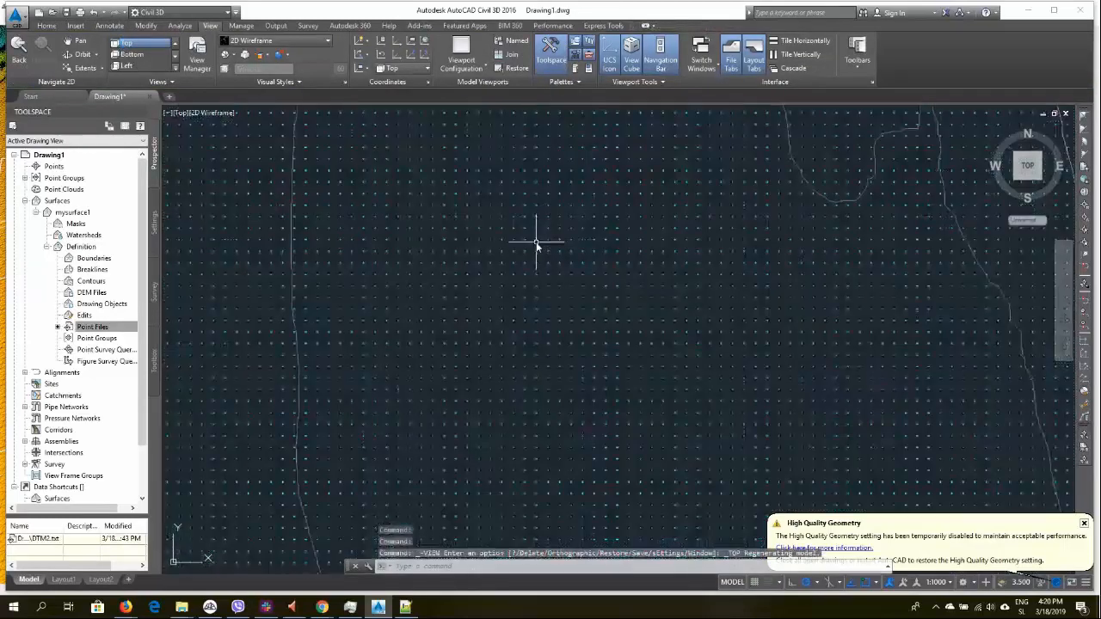
click(513, 247)
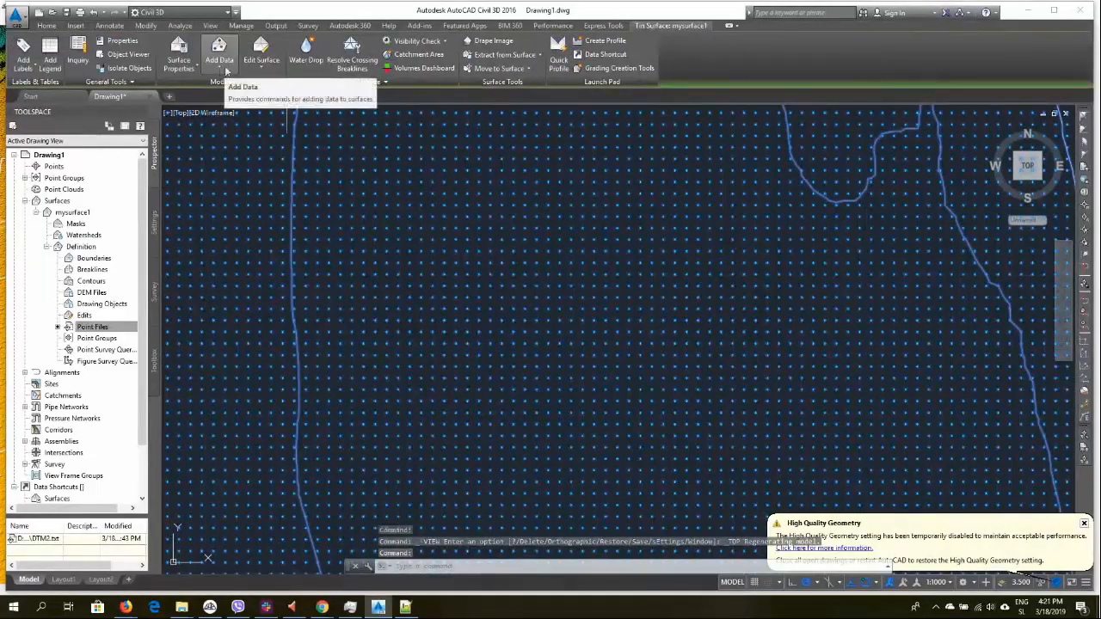
click(261, 58)
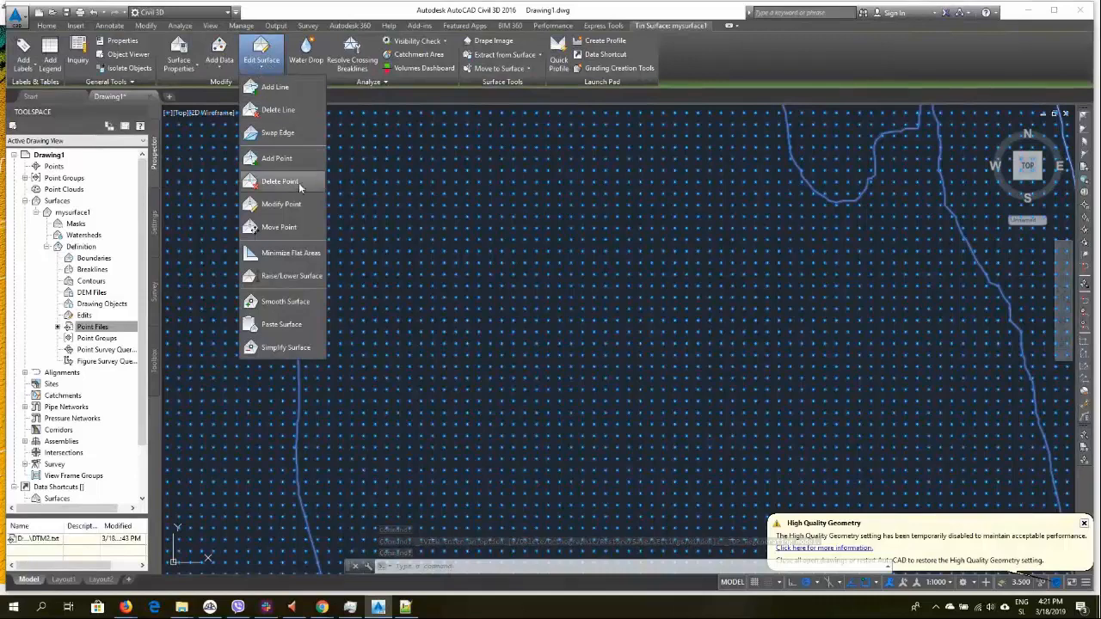
click(288, 183)
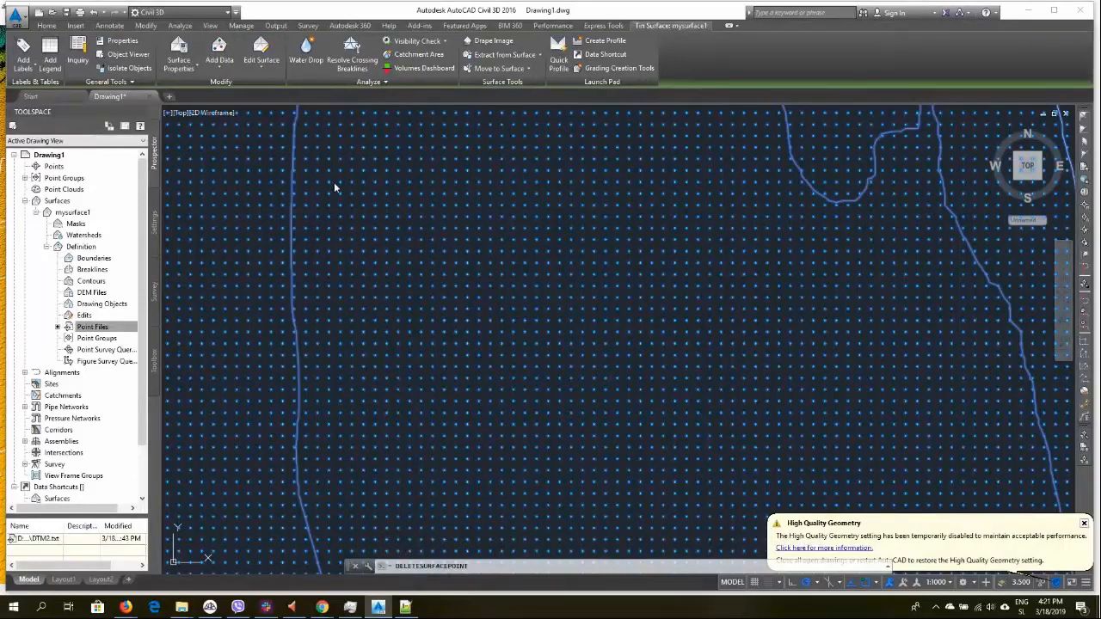
click(343, 193)
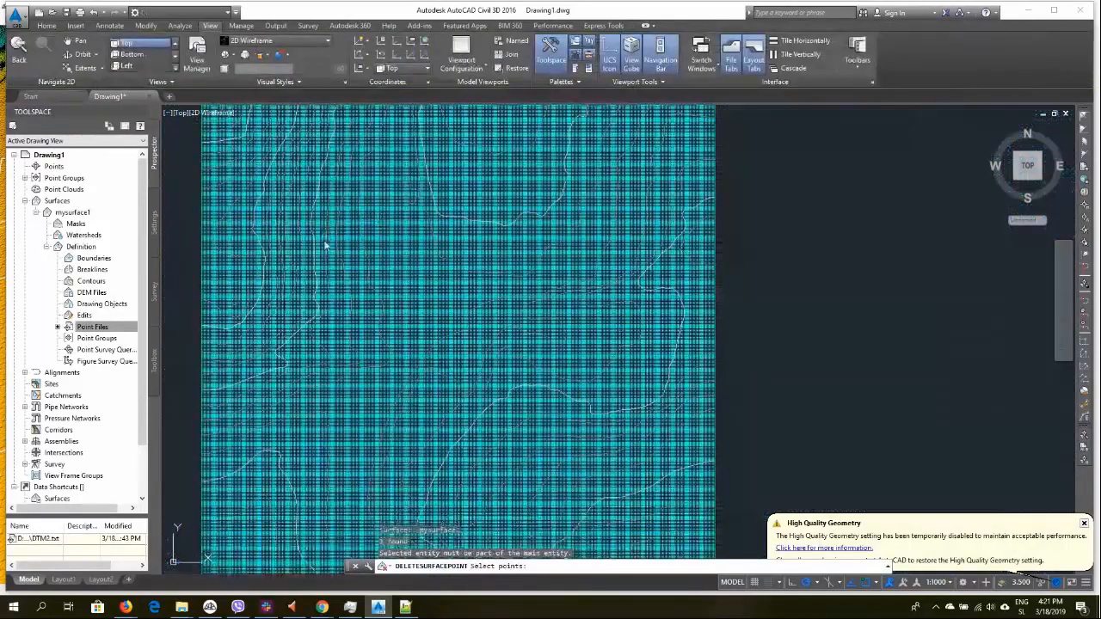
click(410, 347)
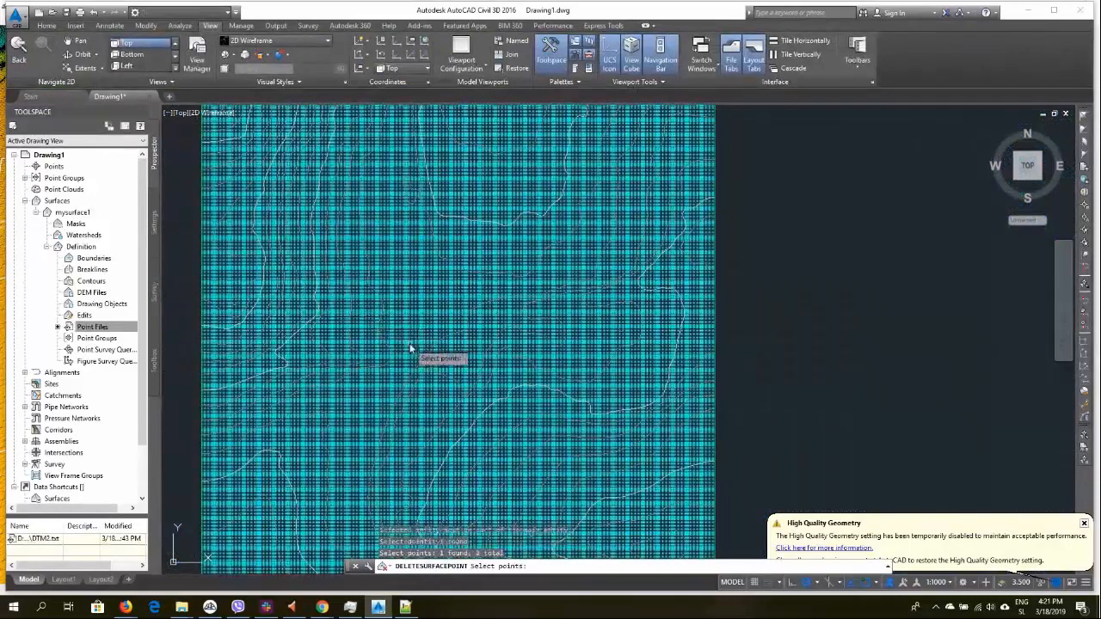
click(476, 374)
click(476, 374)
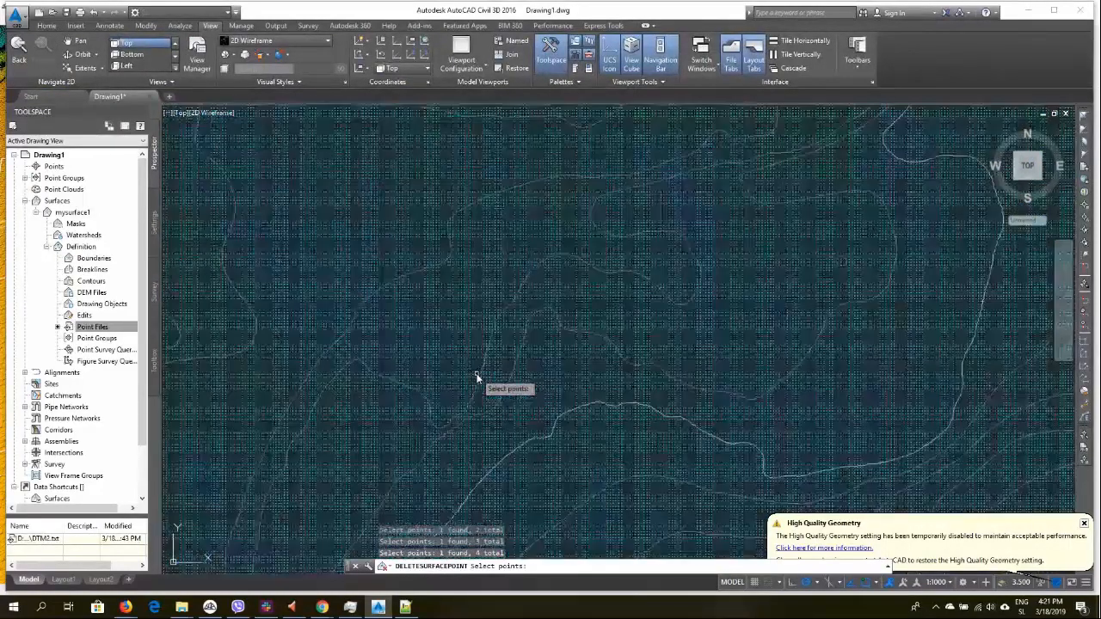
Add surface points to the deletion with a five-sided window polygon drawn across the zoomed-in area
scroll(478, 377, up, 3)
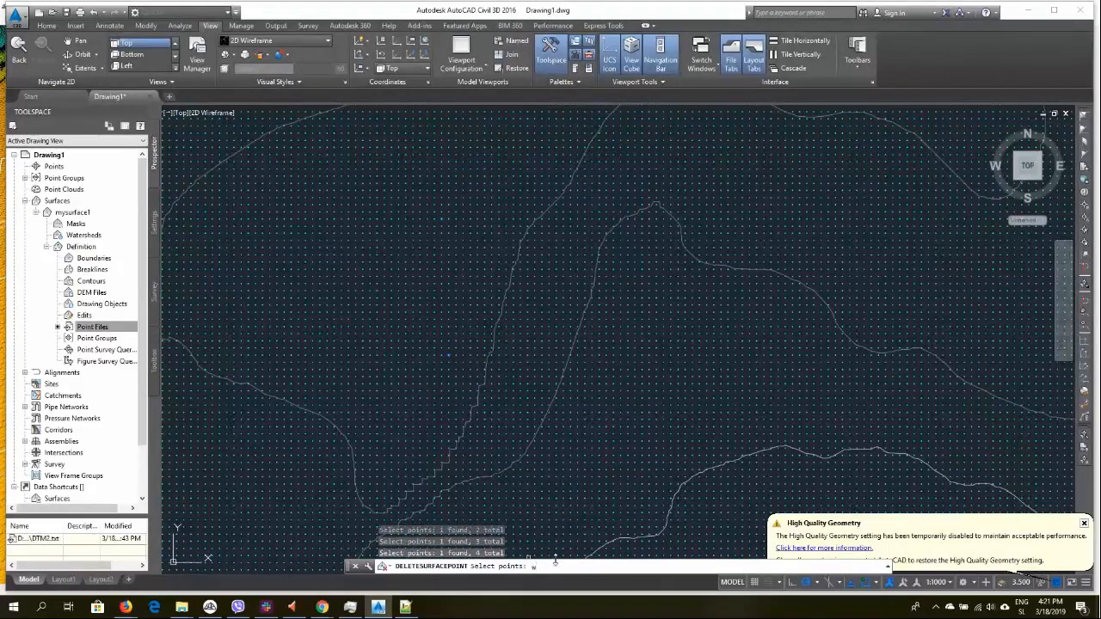
text(wp)
key(Return)
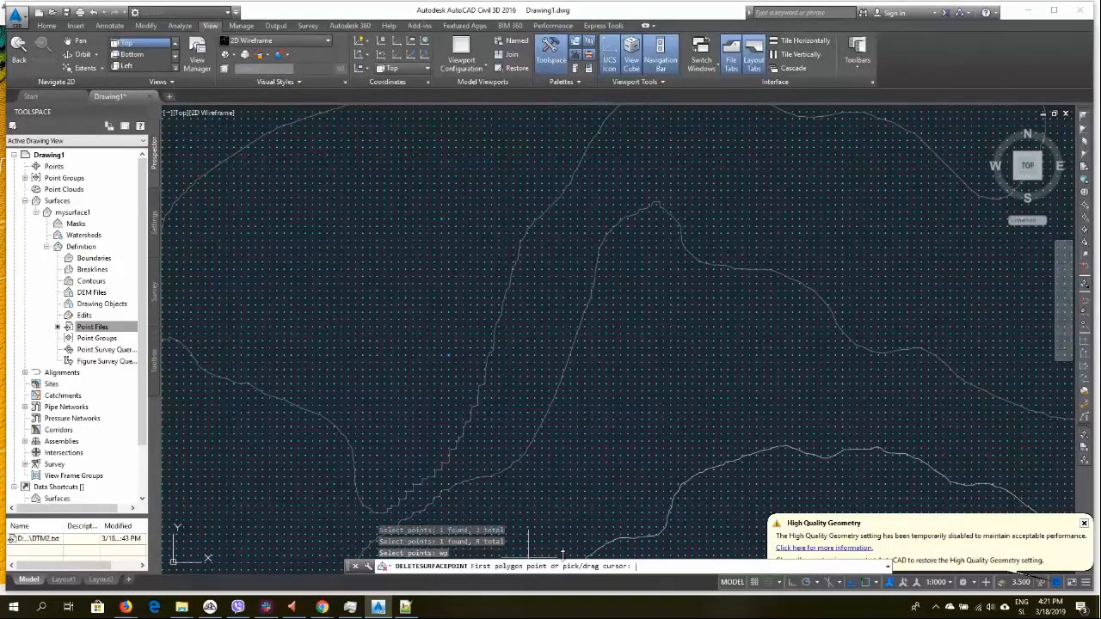
click(240, 260)
click(757, 136)
click(1000, 379)
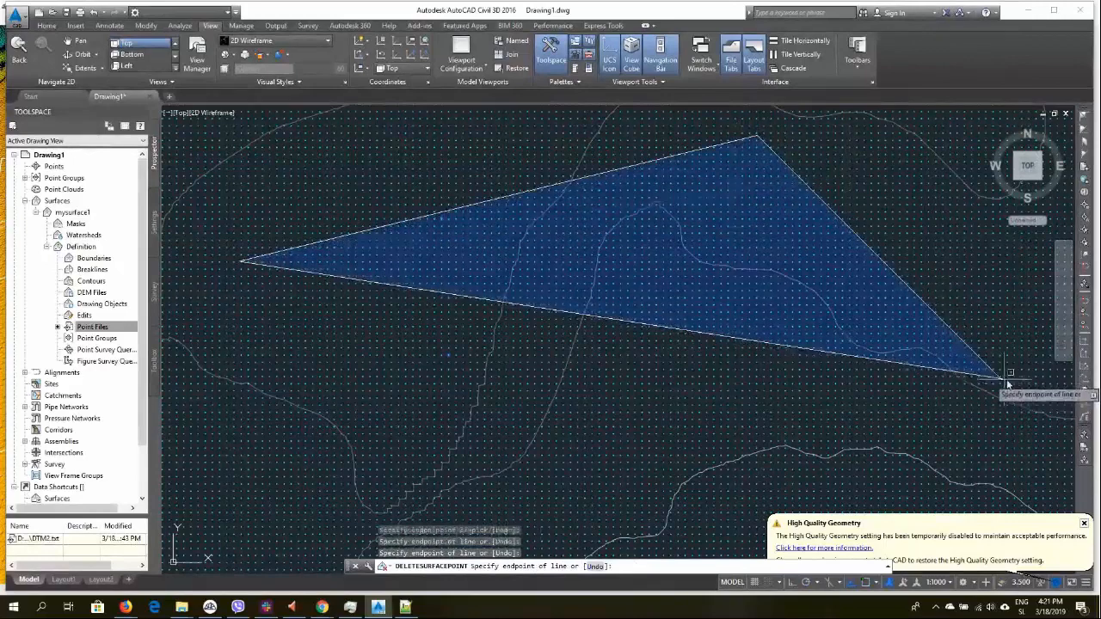
click(217, 522)
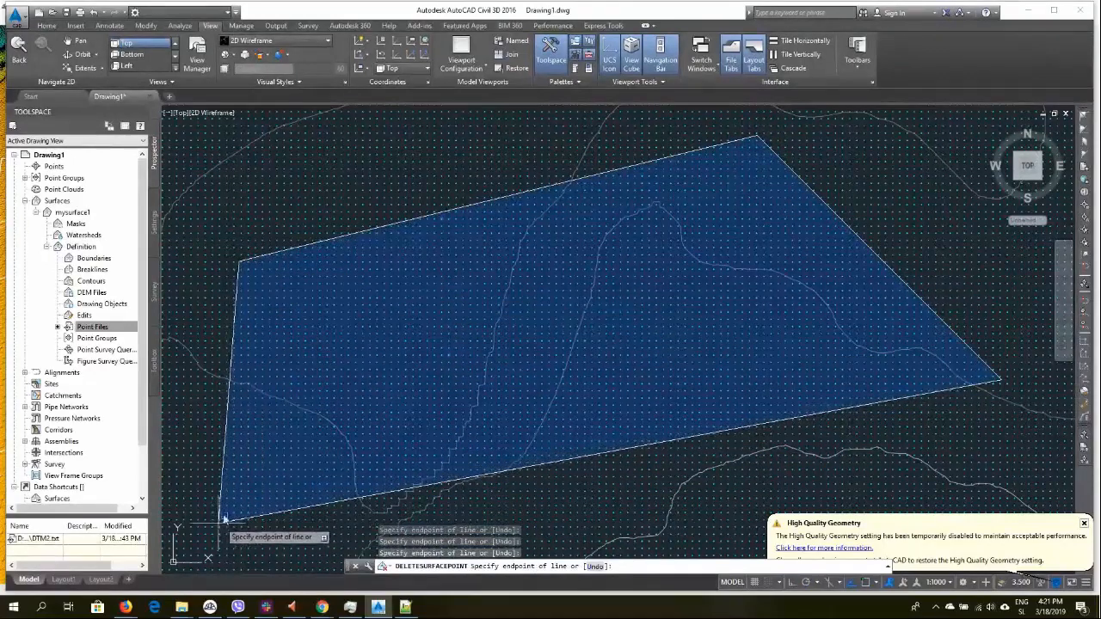
click(180, 317)
right_click(180, 317)
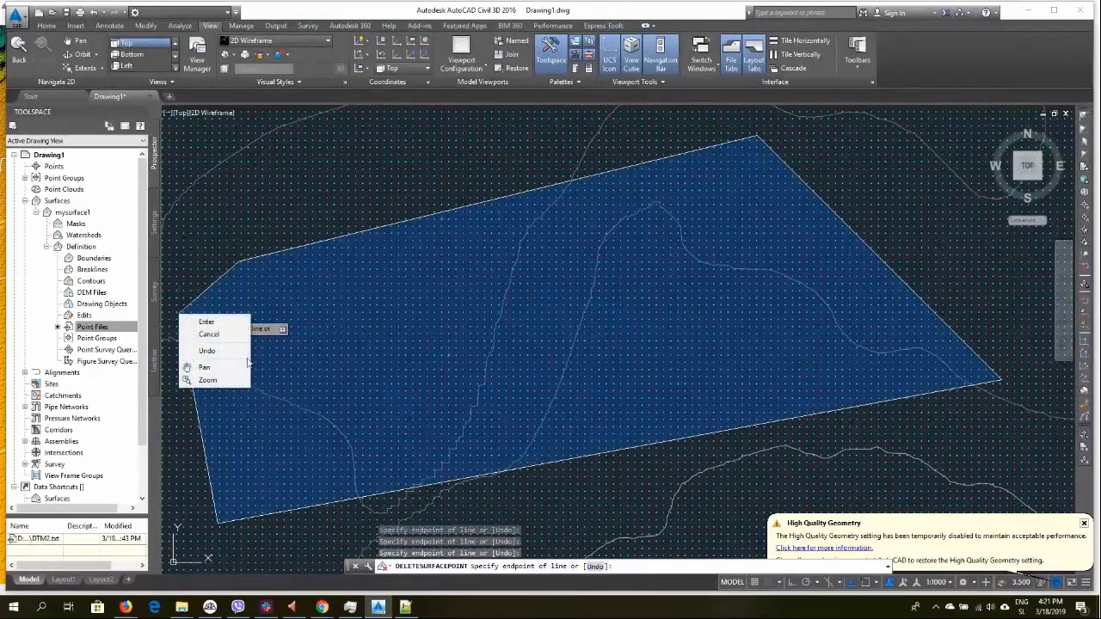
click(199, 322)
Add more surface points to the deletion with a second window polygon near the middle of the surface
scroll(406, 367, down, 4)
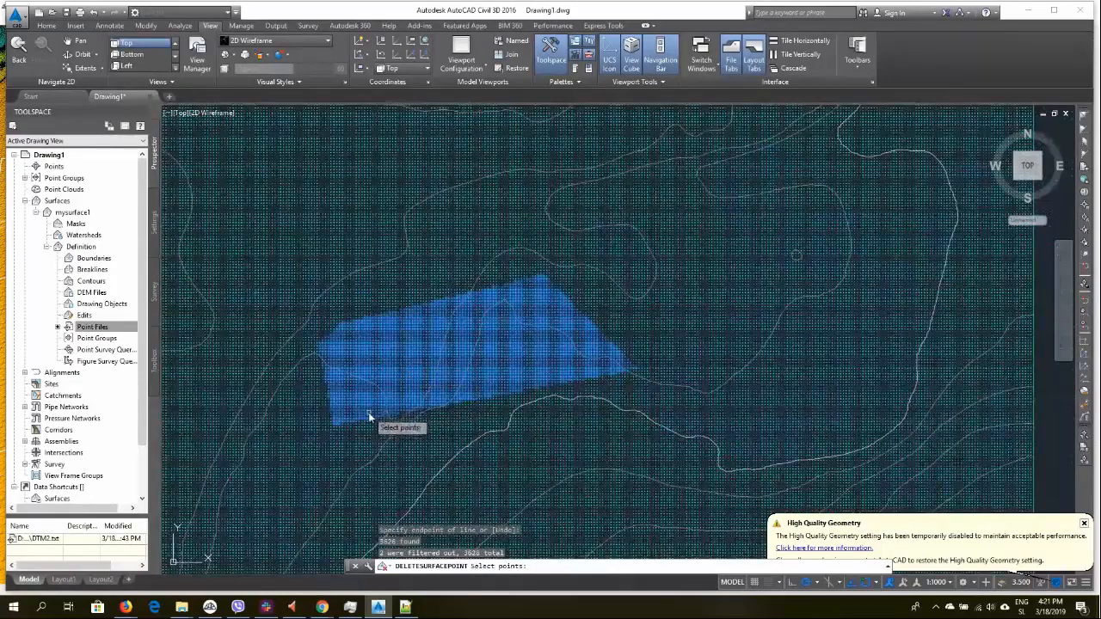
text(wp)
key(Return)
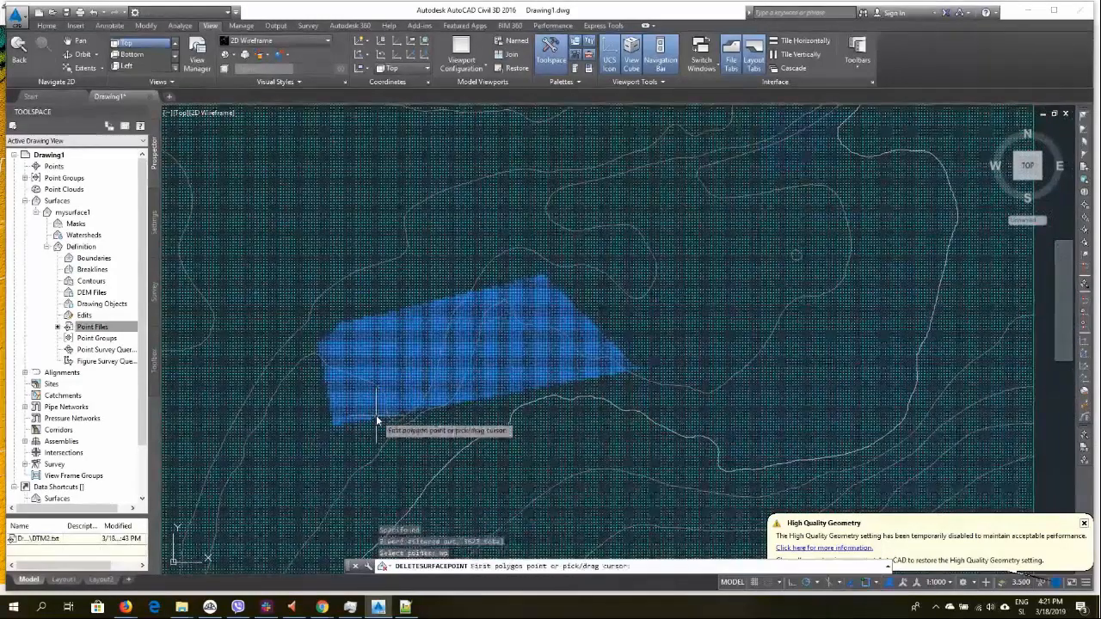
scroll(378, 422, down, 3)
click(320, 314)
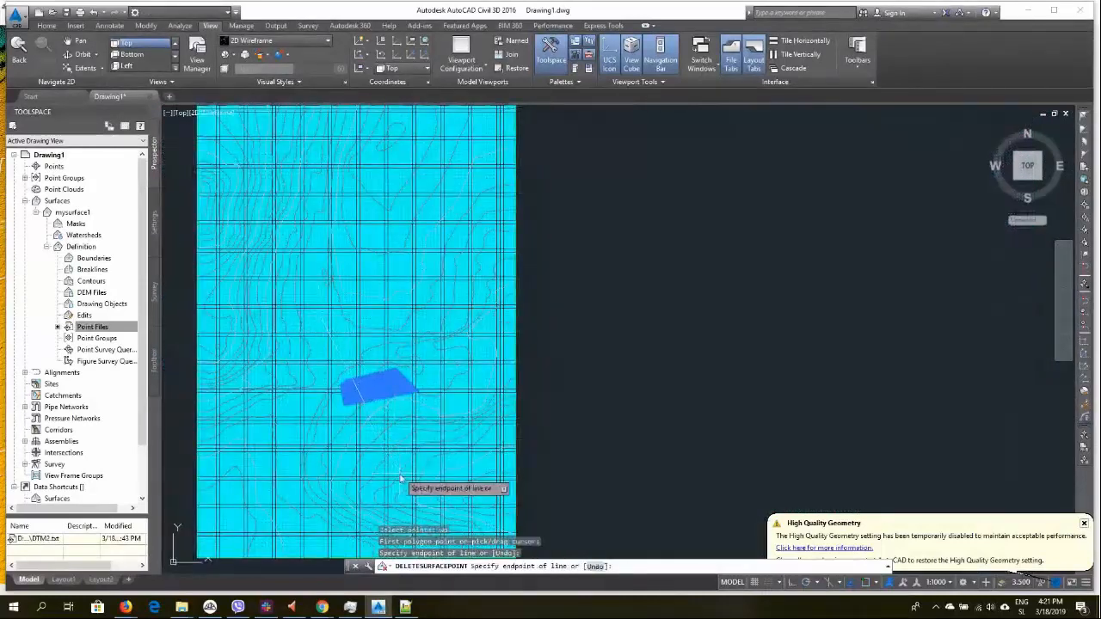
click(416, 468)
click(340, 287)
right_click(340, 287)
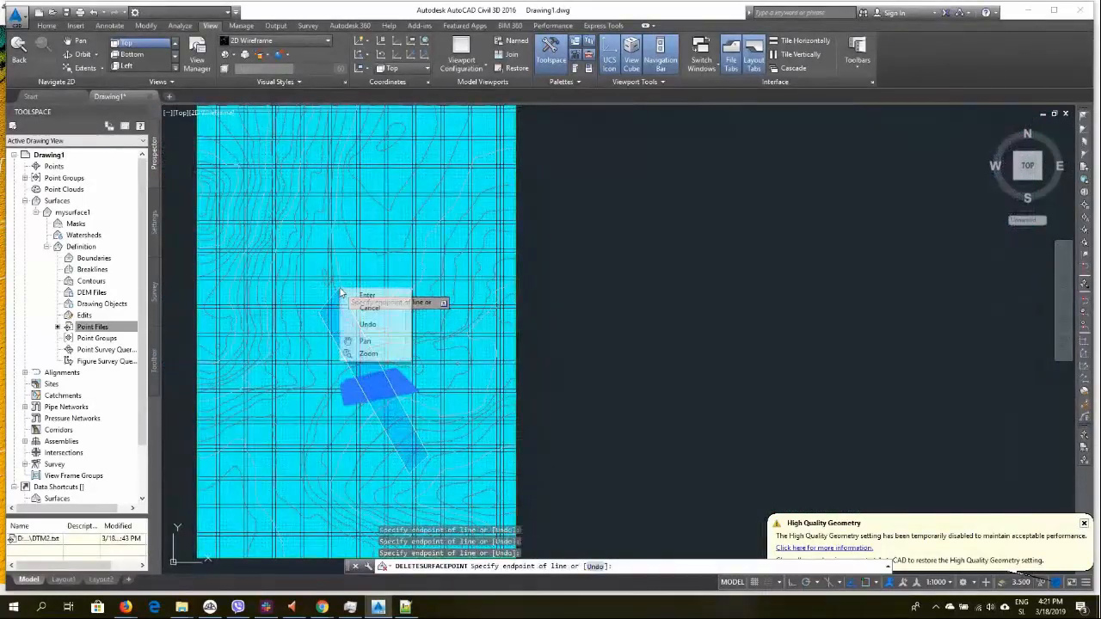
click(383, 293)
click(384, 289)
right_click(321, 293)
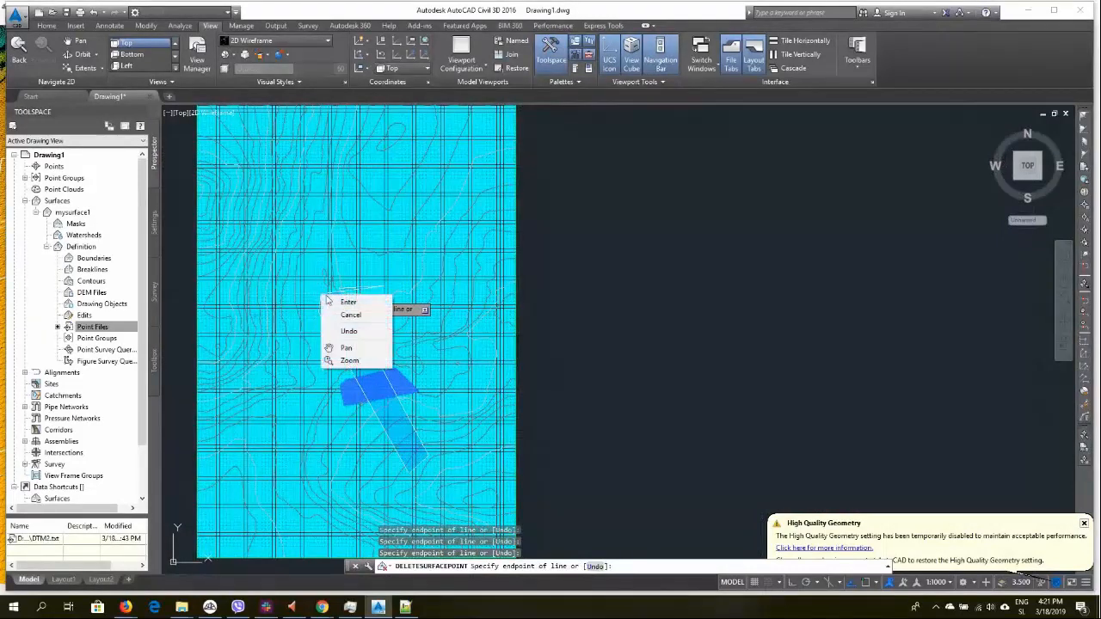
click(351, 303)
click(229, 301)
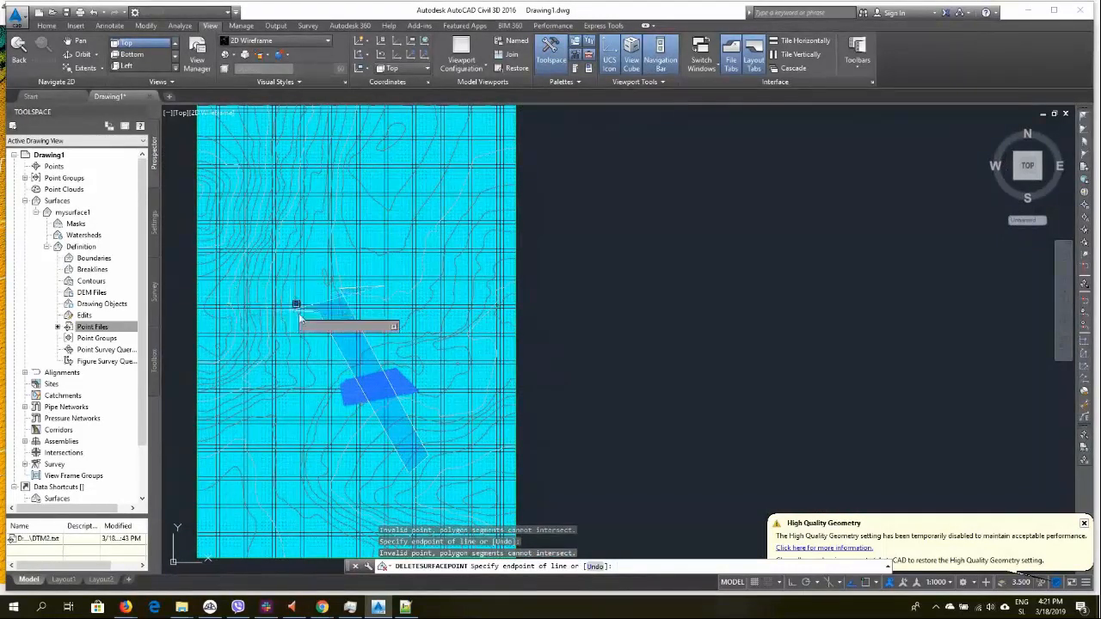
click(313, 284)
right_click(312, 288)
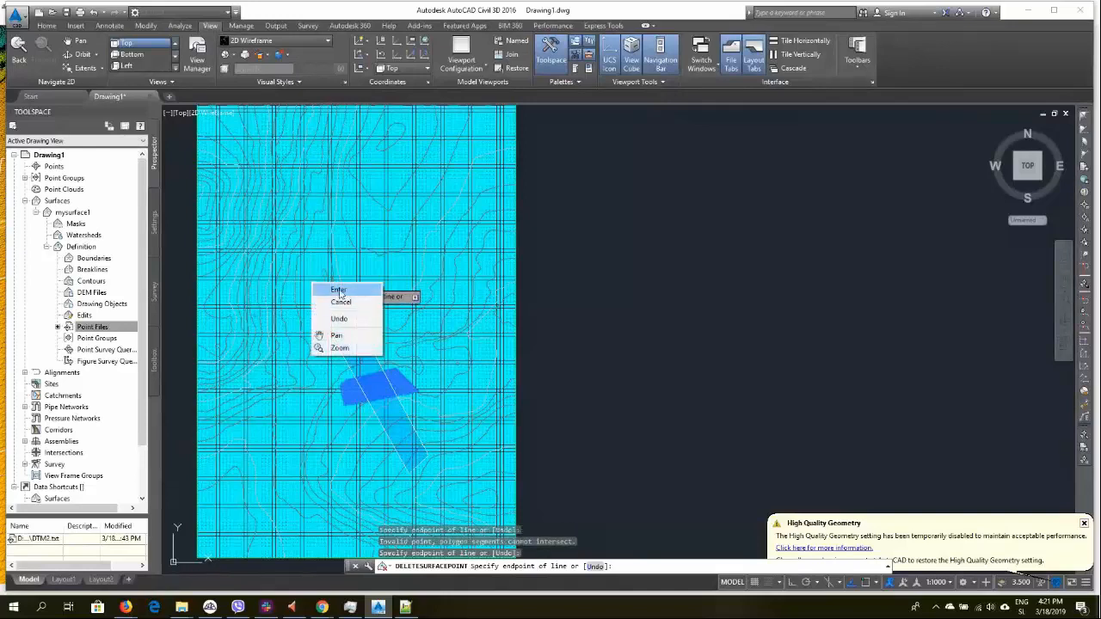
click(340, 291)
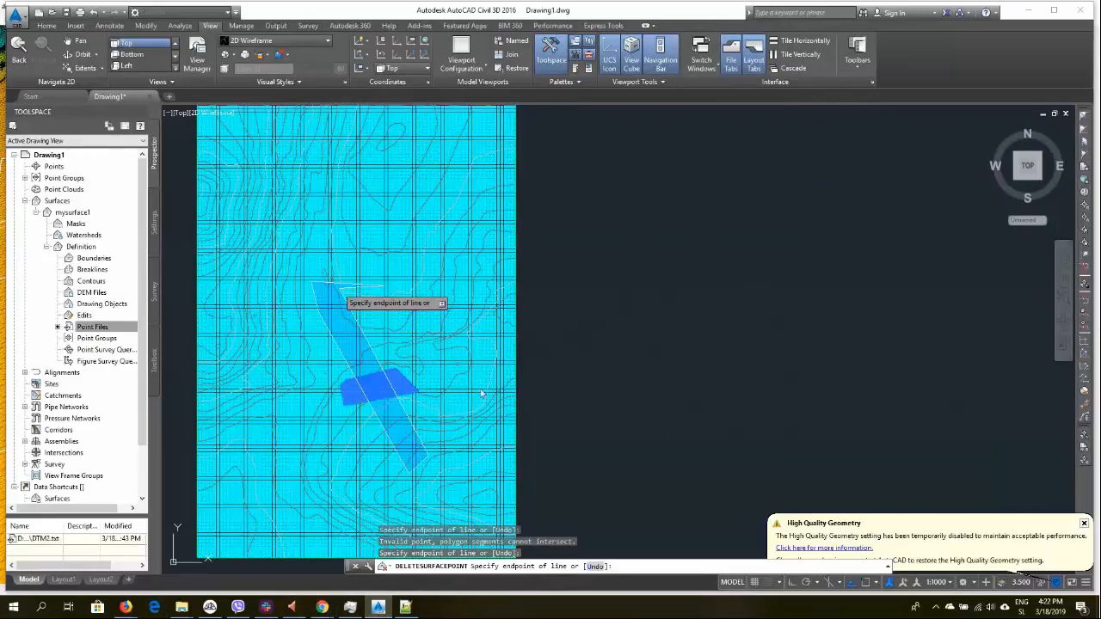
Force-close the unresponsive AutoCAD Civil 3D application with Task Manager's End task
click(349, 608)
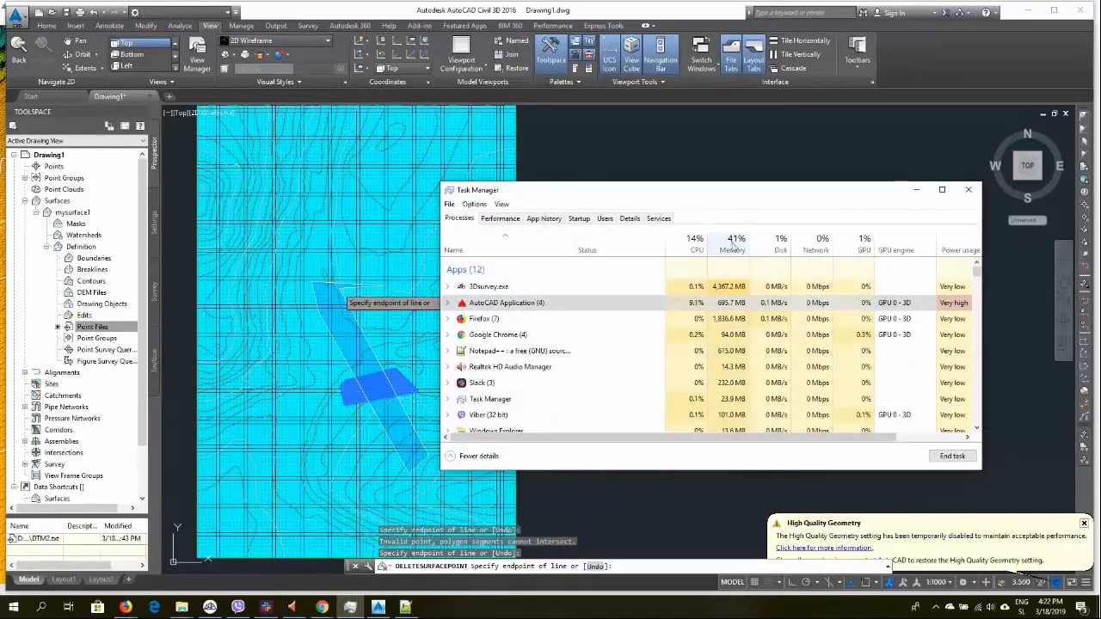
scroll(740, 315, down, 1)
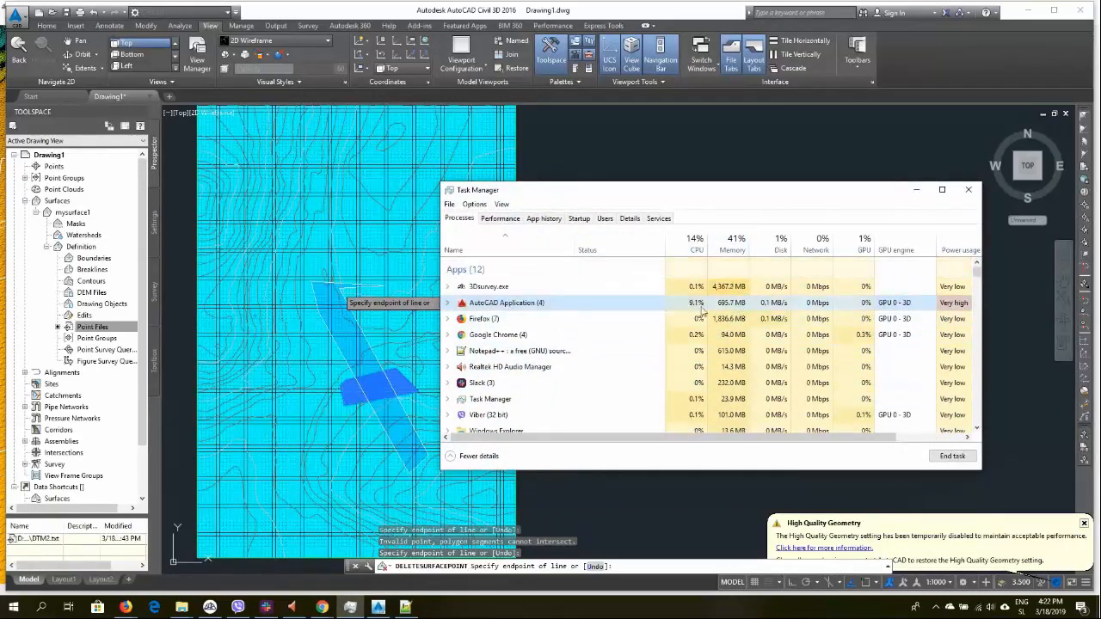
click(917, 190)
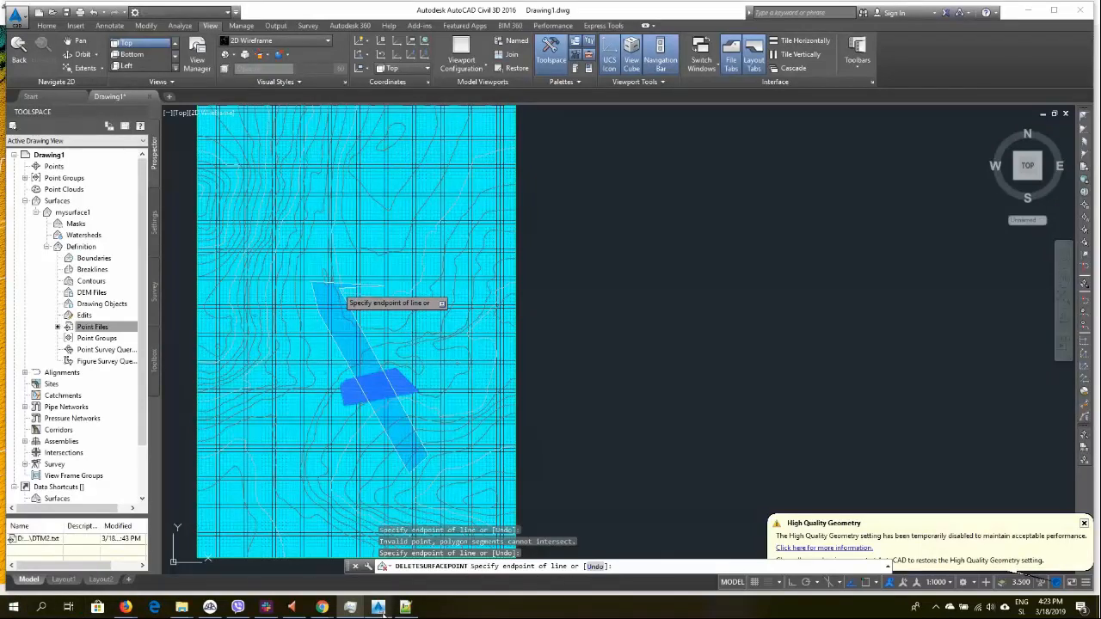
mouse_move(405, 608)
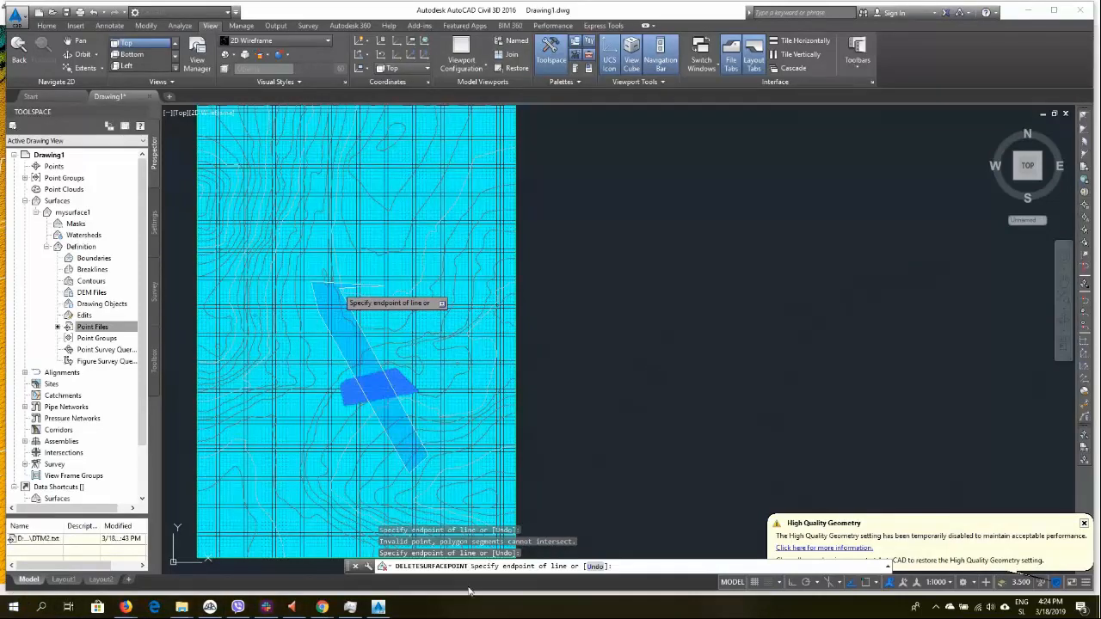
right_click(380, 607)
key(ctrl+shift+Escape)
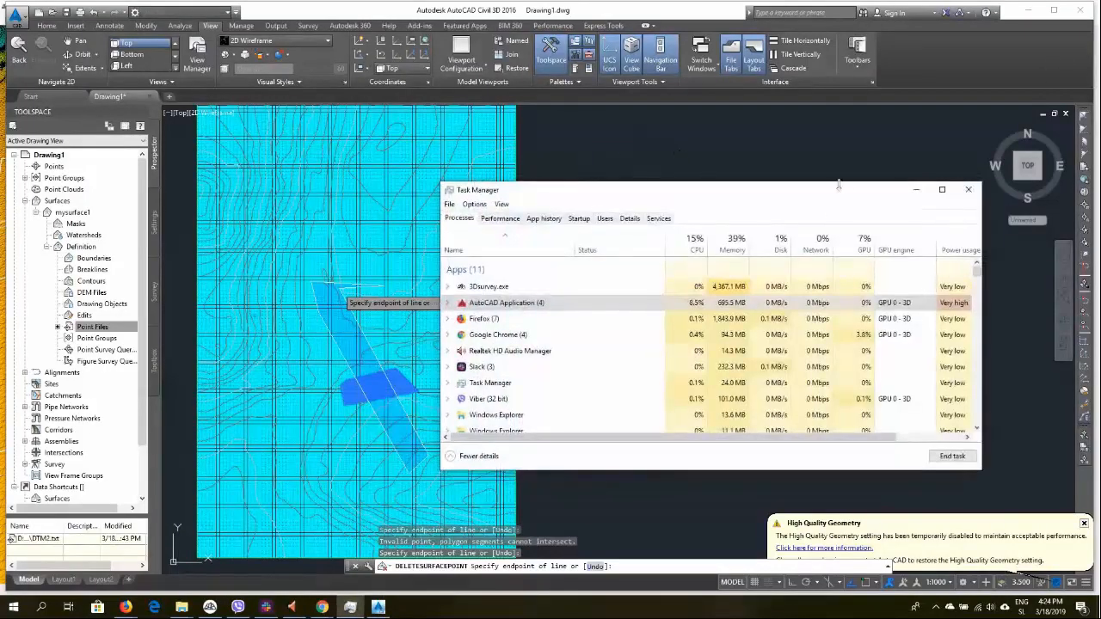
click(955, 459)
Relaunch Civil 3D 2016 Metric from the Start menu search
click(14, 608)
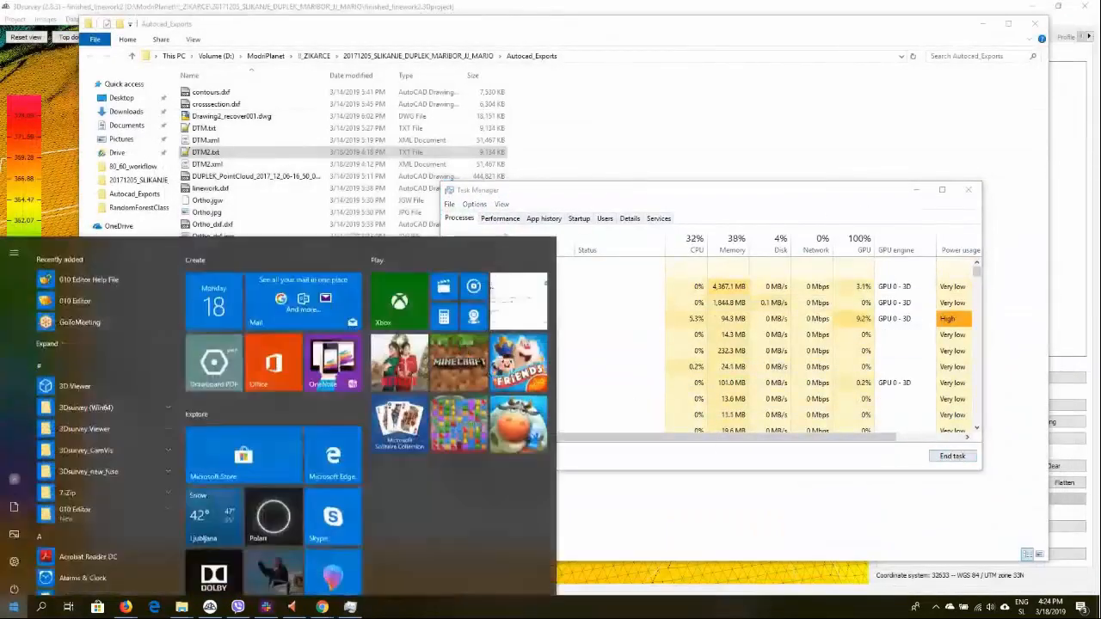
text(civi)
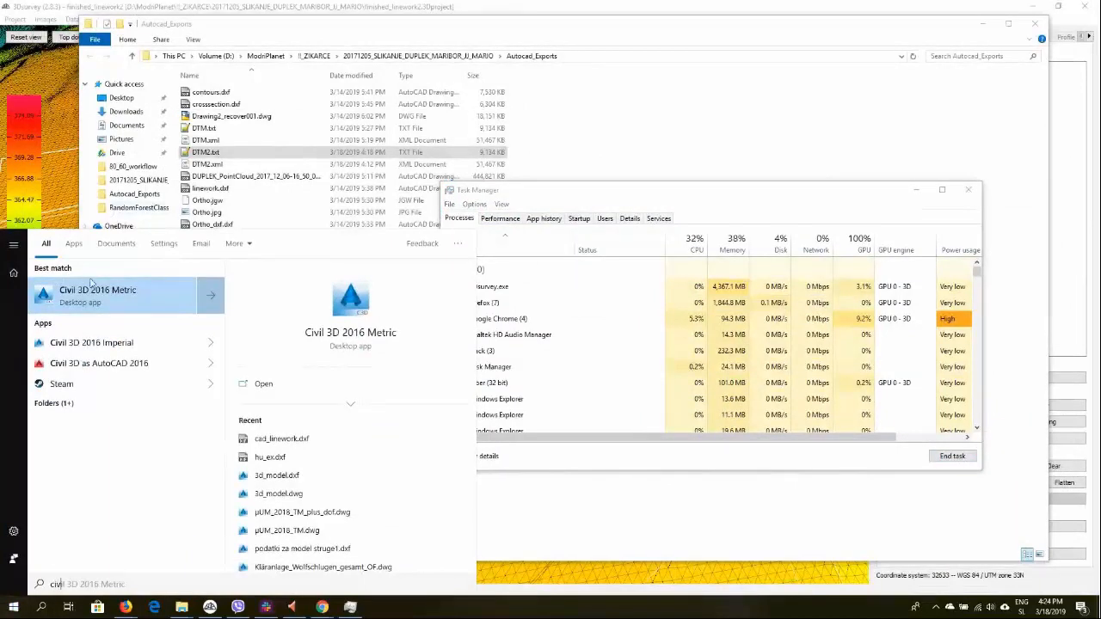
click(111, 303)
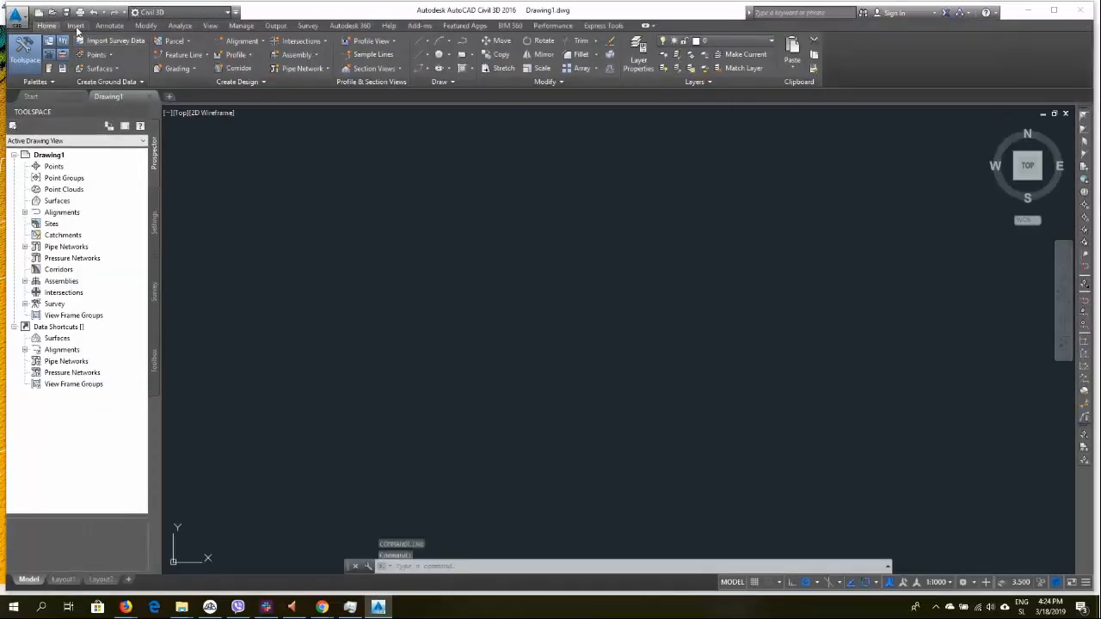
Create a new TIN surface in the drawing with the default name and style
right_click(59, 201)
click(107, 207)
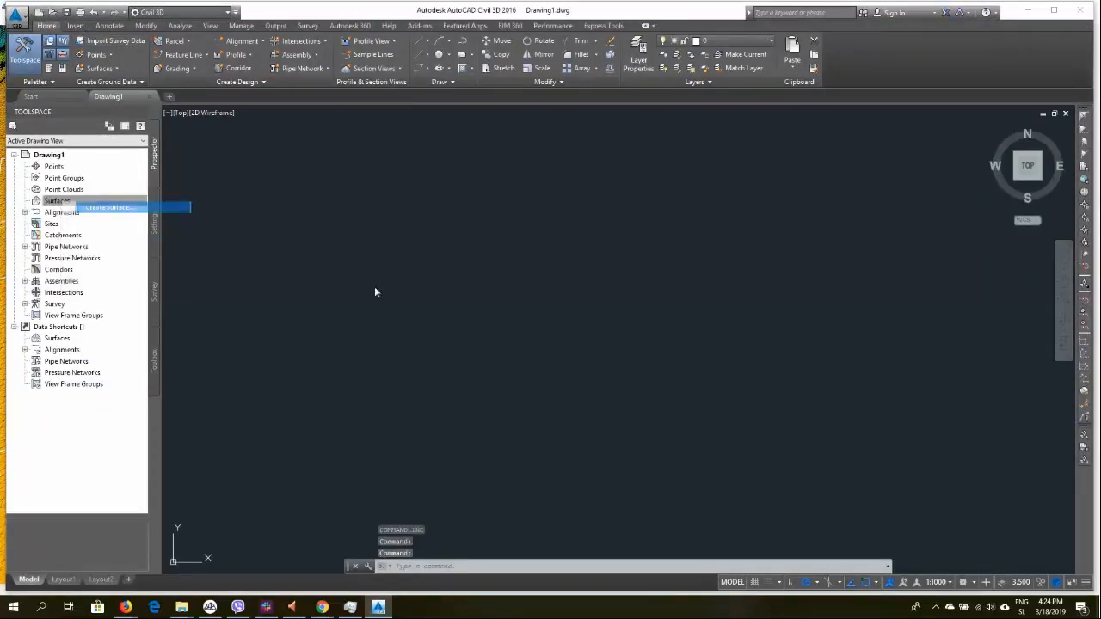
click(556, 396)
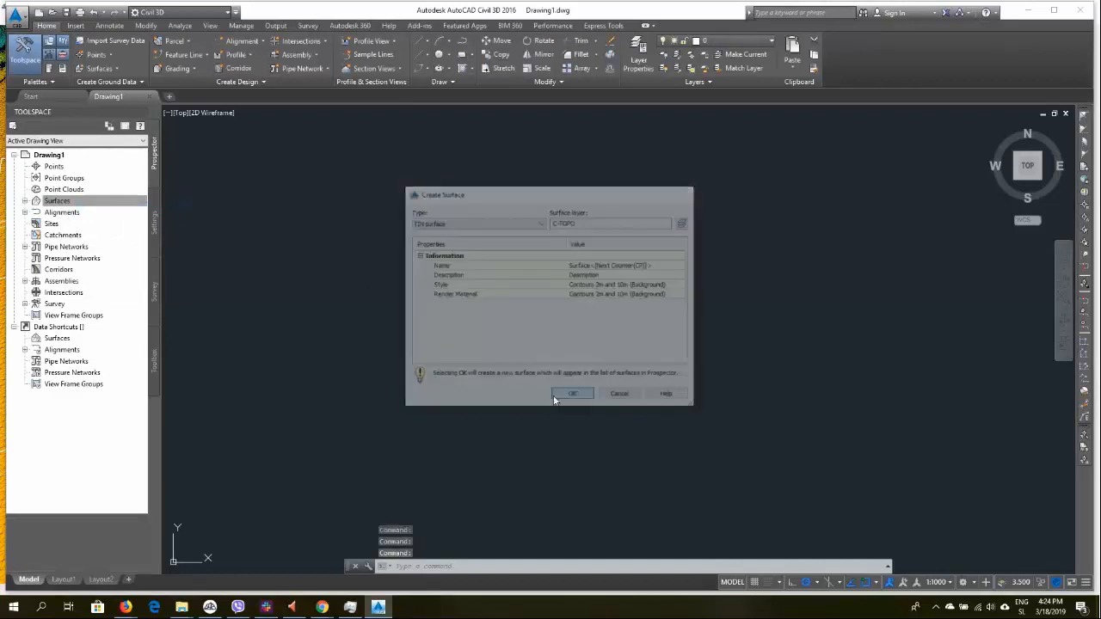
Add DTM2.txt as a point file to Surface1's definition using the ENZ (space delimited) format
click(25, 201)
click(36, 212)
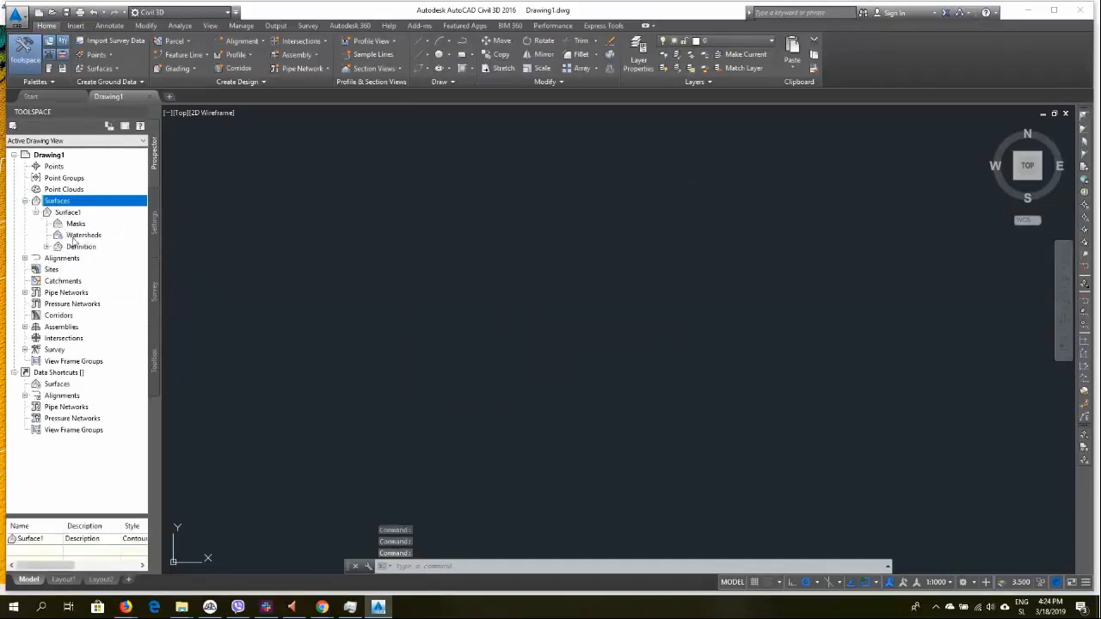
click(46, 247)
right_click(105, 329)
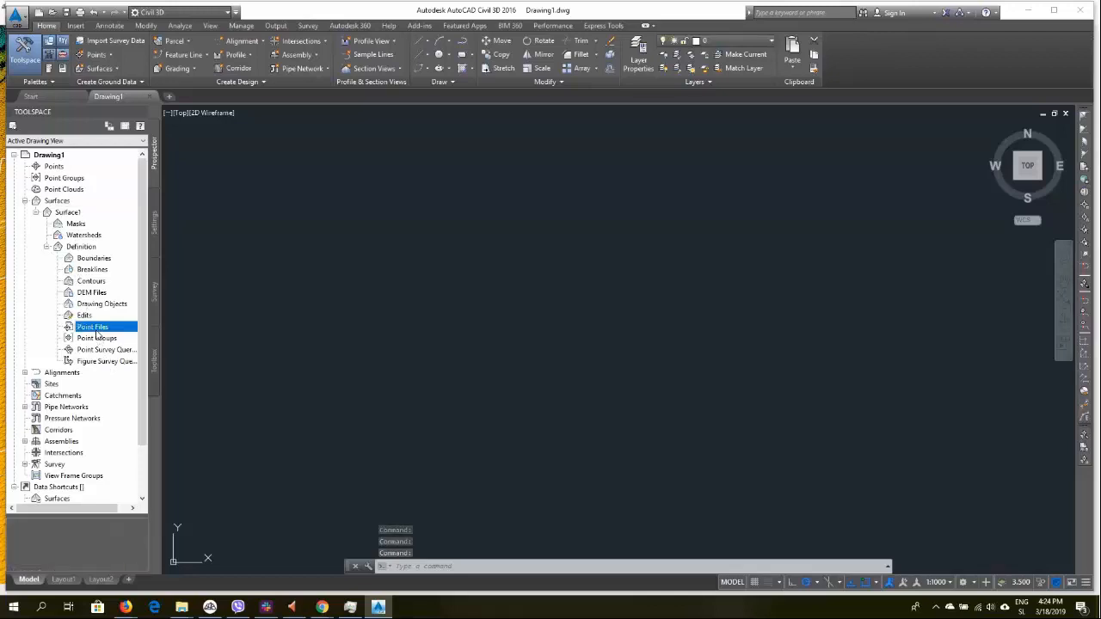
click(125, 339)
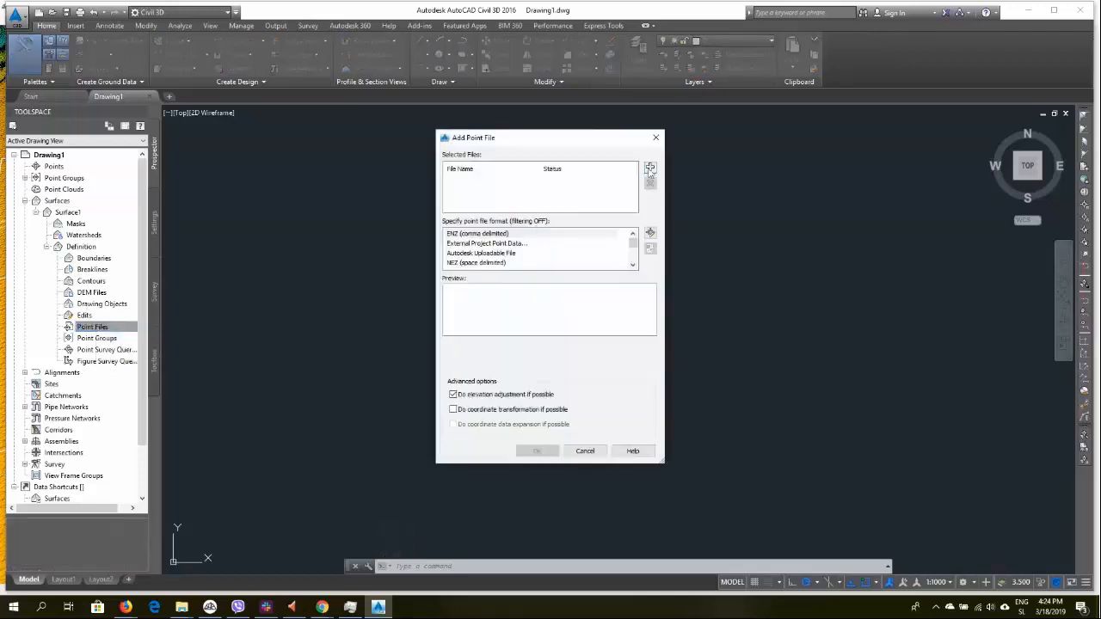
click(651, 168)
double_click(486, 263)
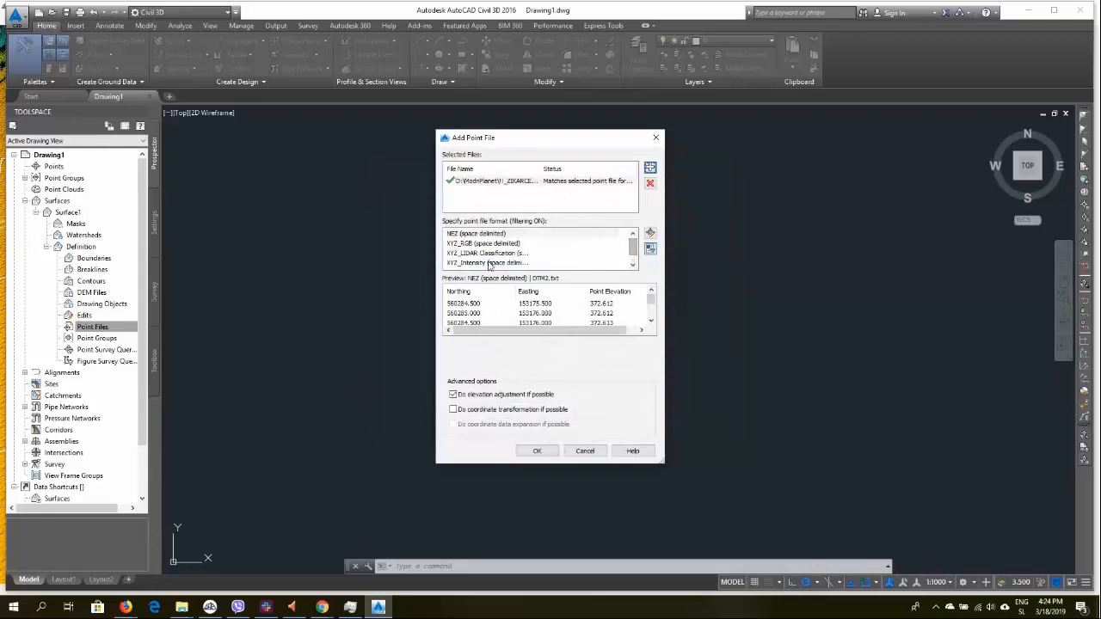
scroll(497, 256, down, 1)
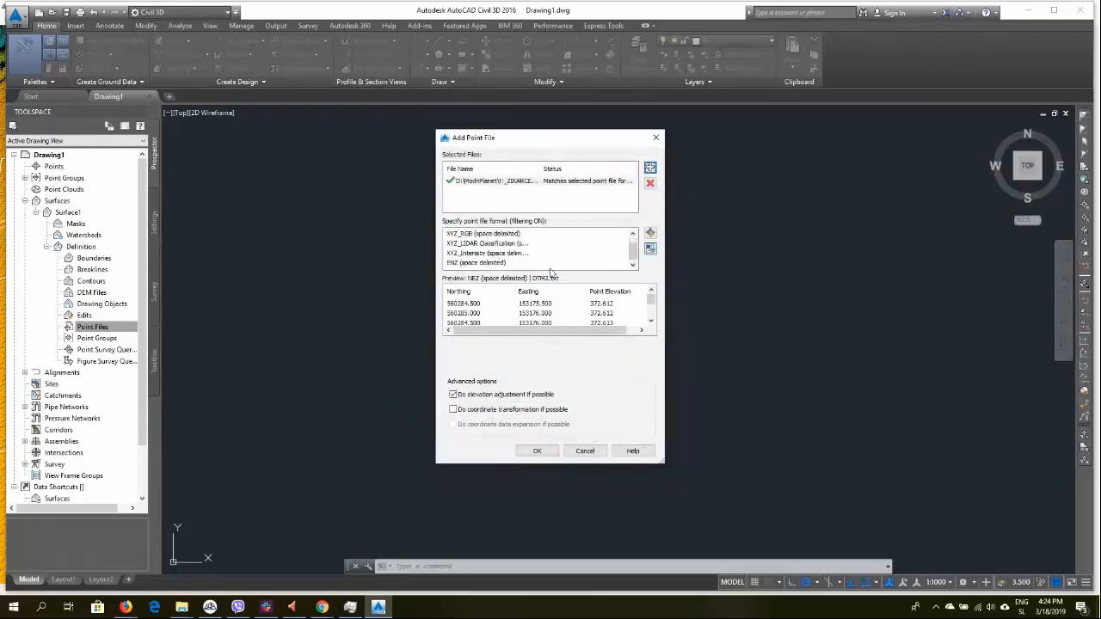
click(465, 262)
click(537, 452)
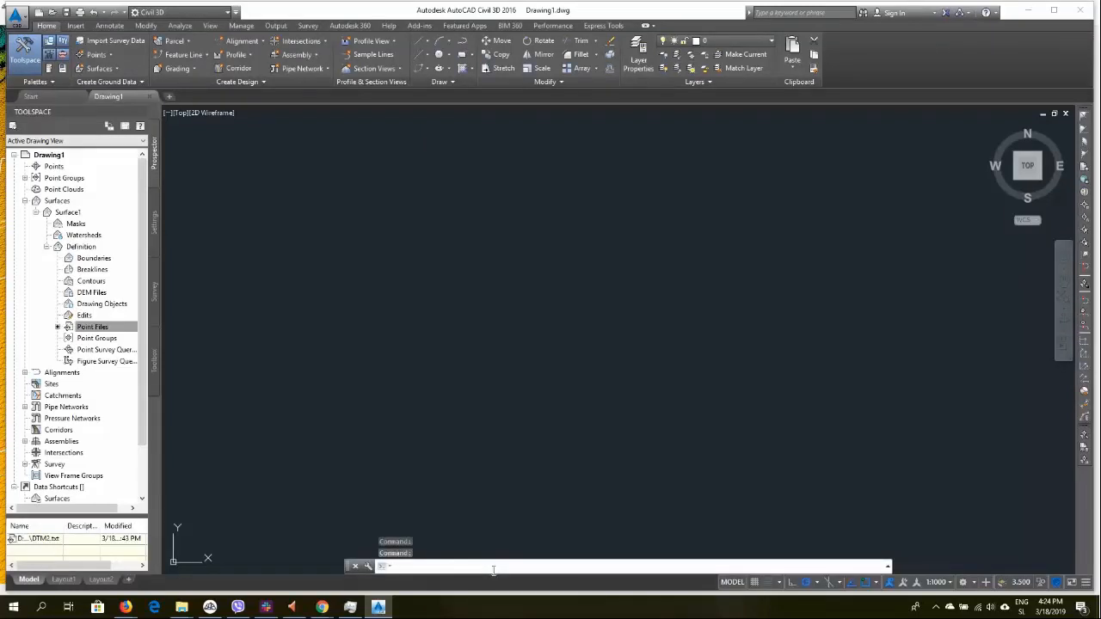
text(z)
key(Return)
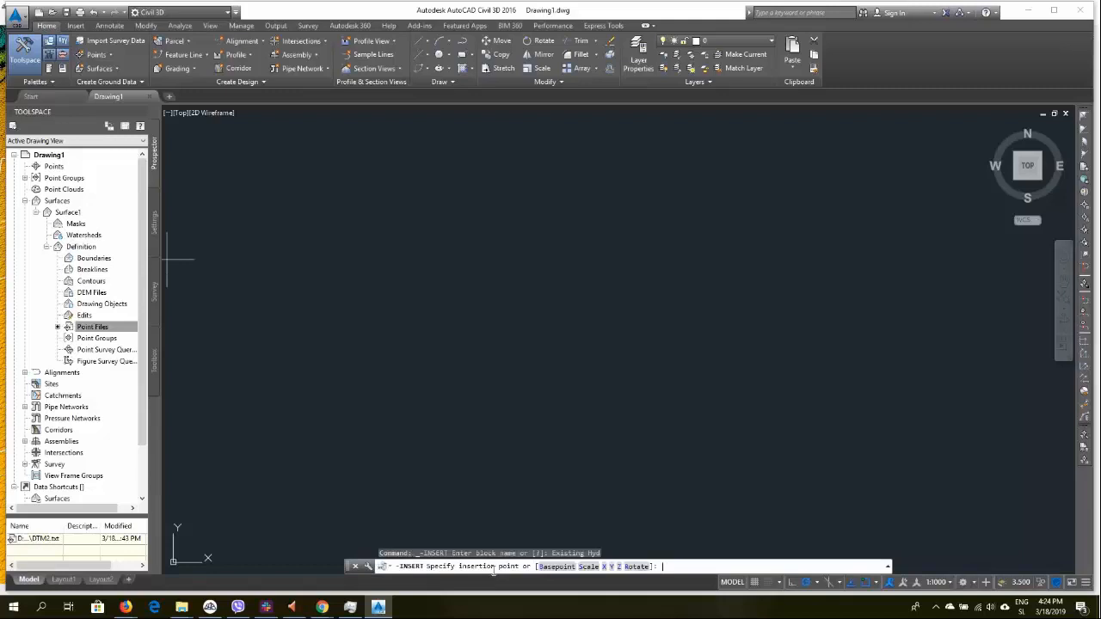
key(Escape)
key(Escape)
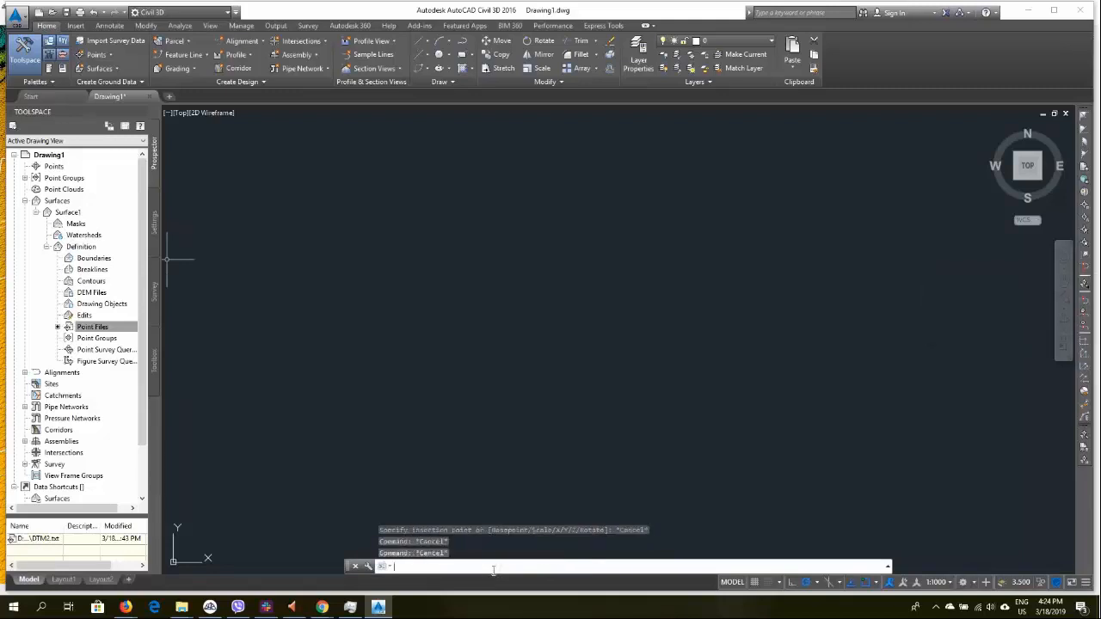
Zoom to extents and set the surface style's point display size to 0.05 m, applying the change
text(z)
key(Return)
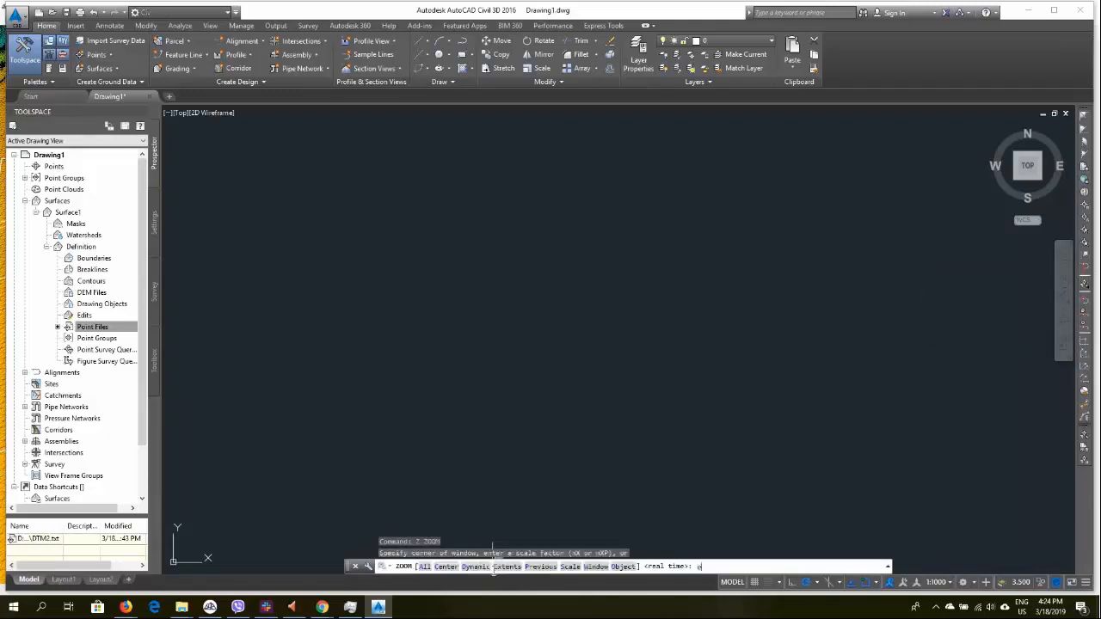
text(e)
key(Return)
click(573, 199)
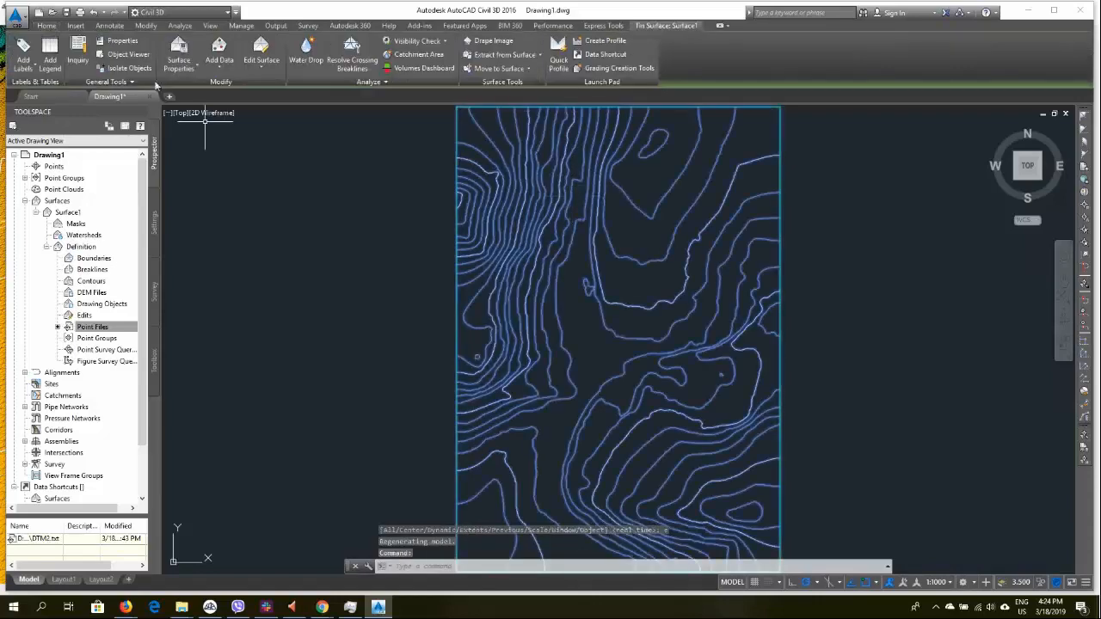
click(179, 65)
click(199, 110)
click(419, 255)
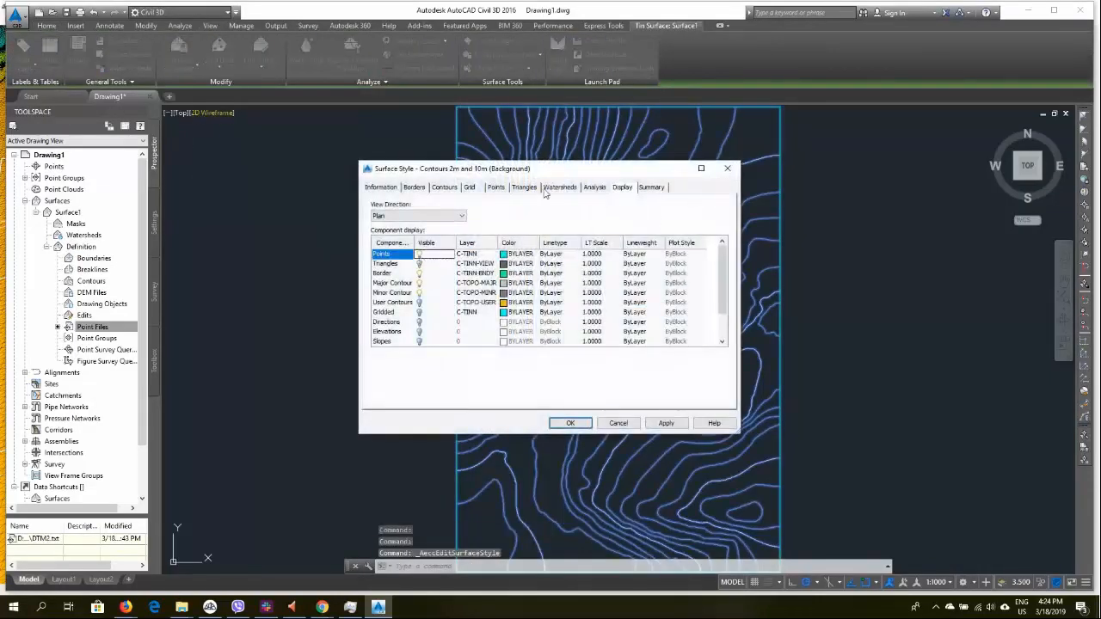
click(497, 188)
click(600, 278)
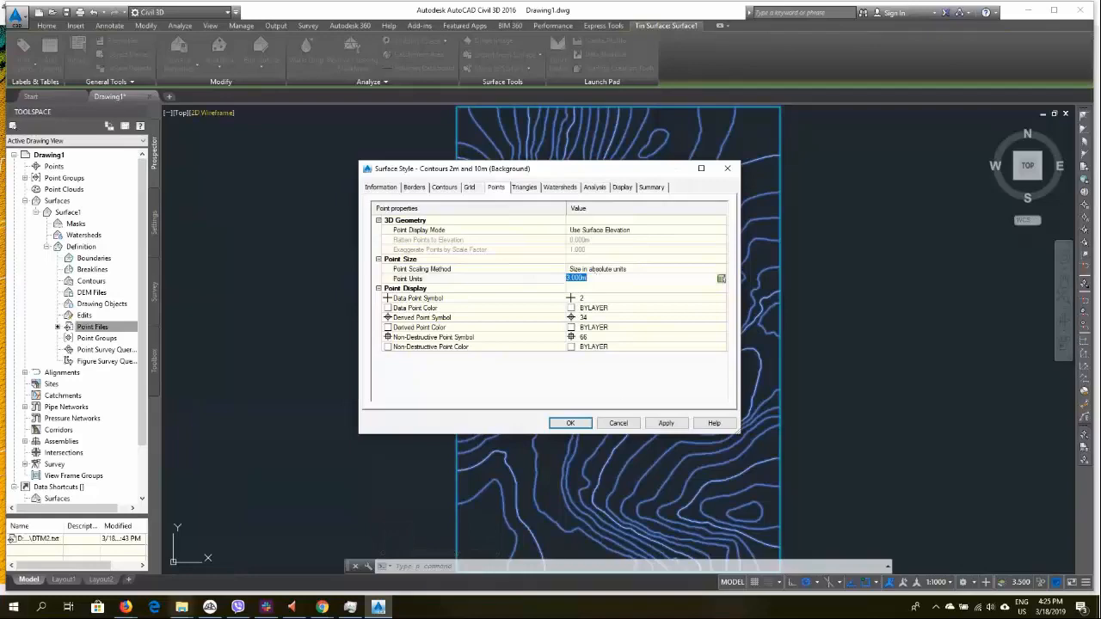
text(0.05)
click(666, 423)
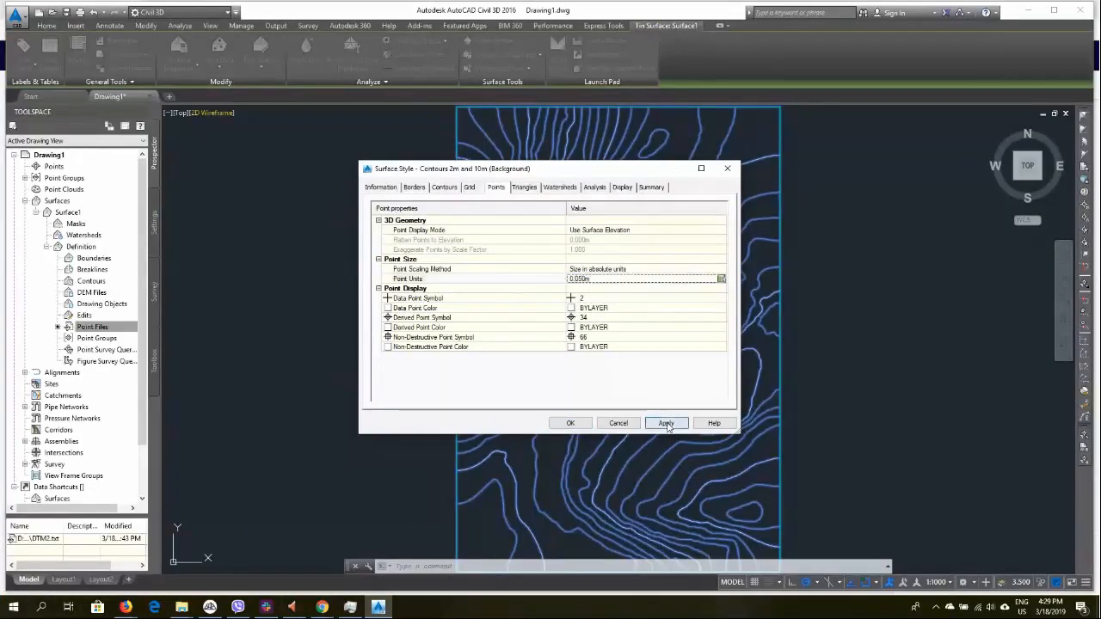
click(570, 424)
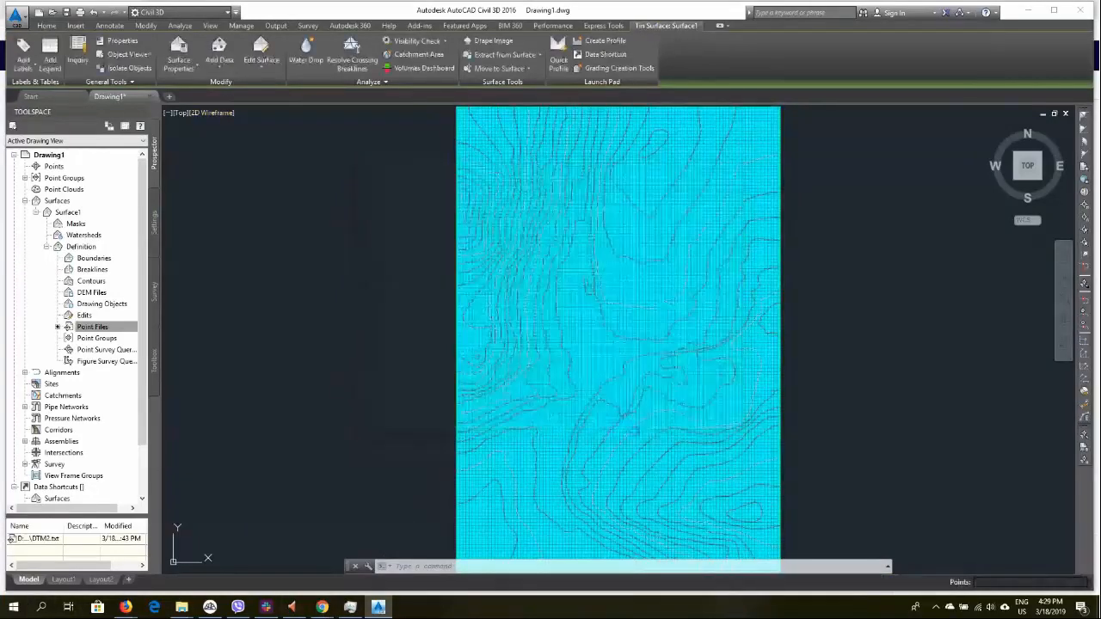
Zoom in and pan across the surface to inspect the displayed surface points
scroll(580, 376, up, 5)
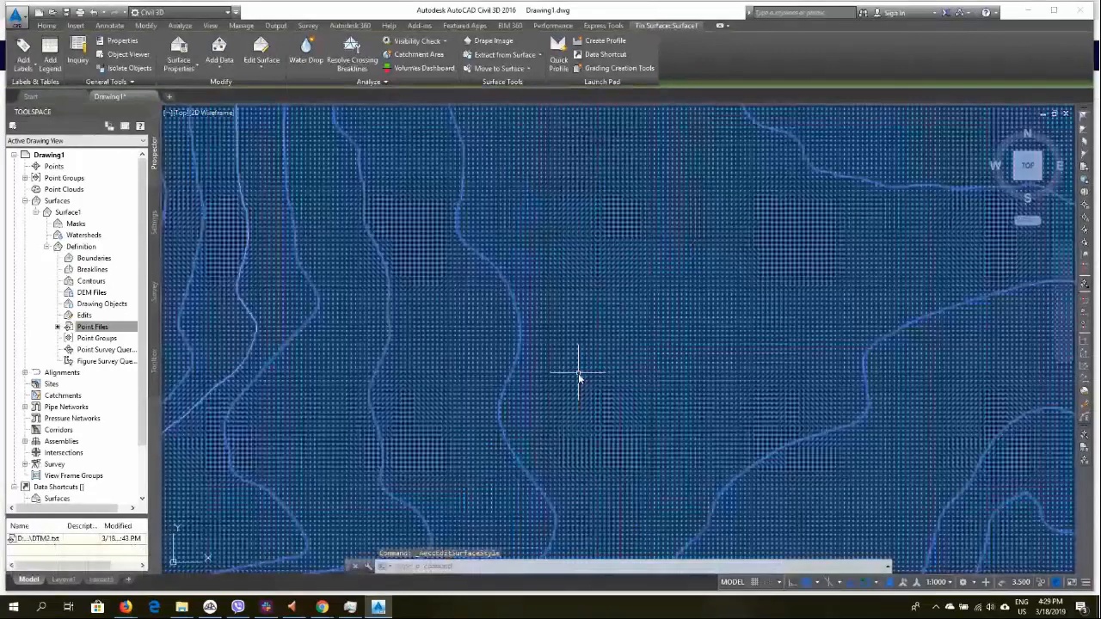
scroll(598, 189, down, 6)
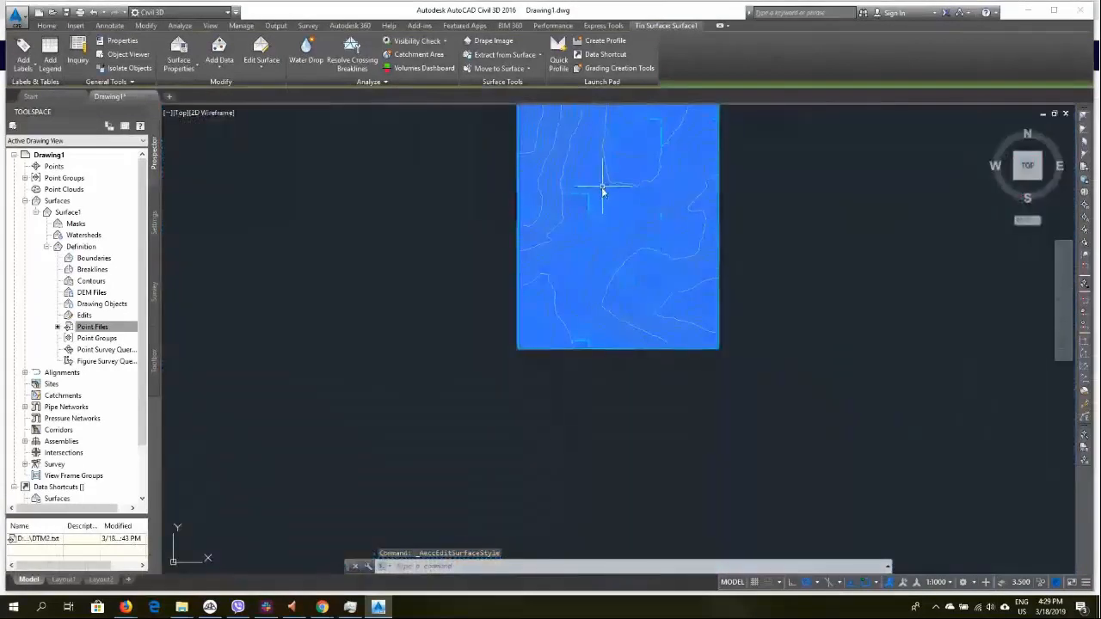
middle_drag(602, 189, 571, 241)
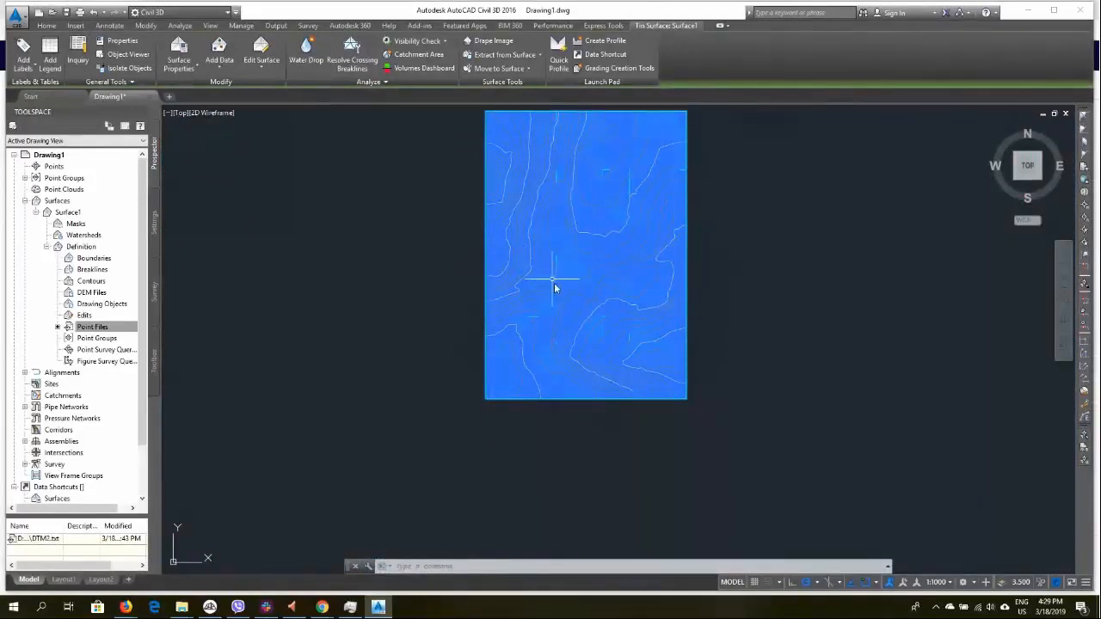
scroll(555, 289, up, 5)
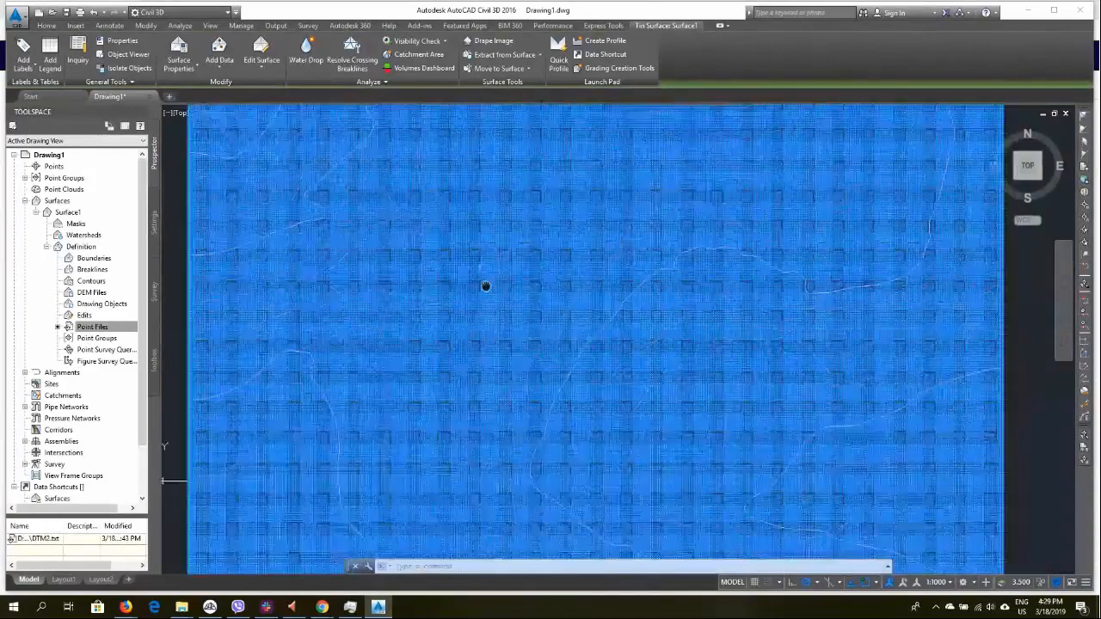
middle_drag(486, 287, 480, 262)
scroll(519, 365, up, 4)
scroll(518, 375, down, 2)
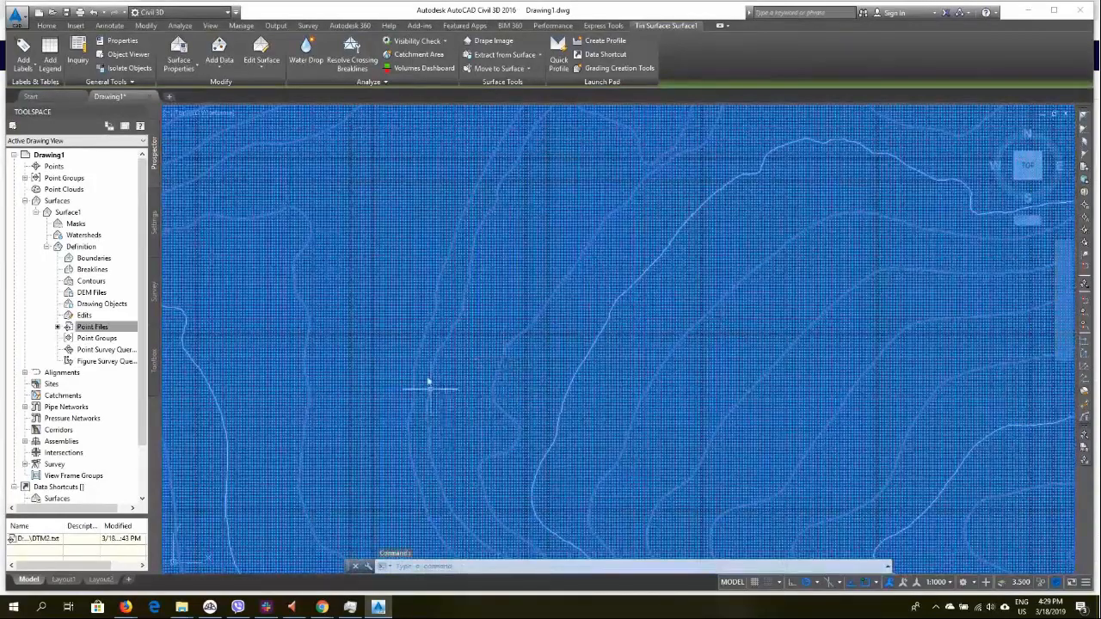
Delete the surface points inside a window polygon drawn around a triangular area in the middle of the surface
click(262, 53)
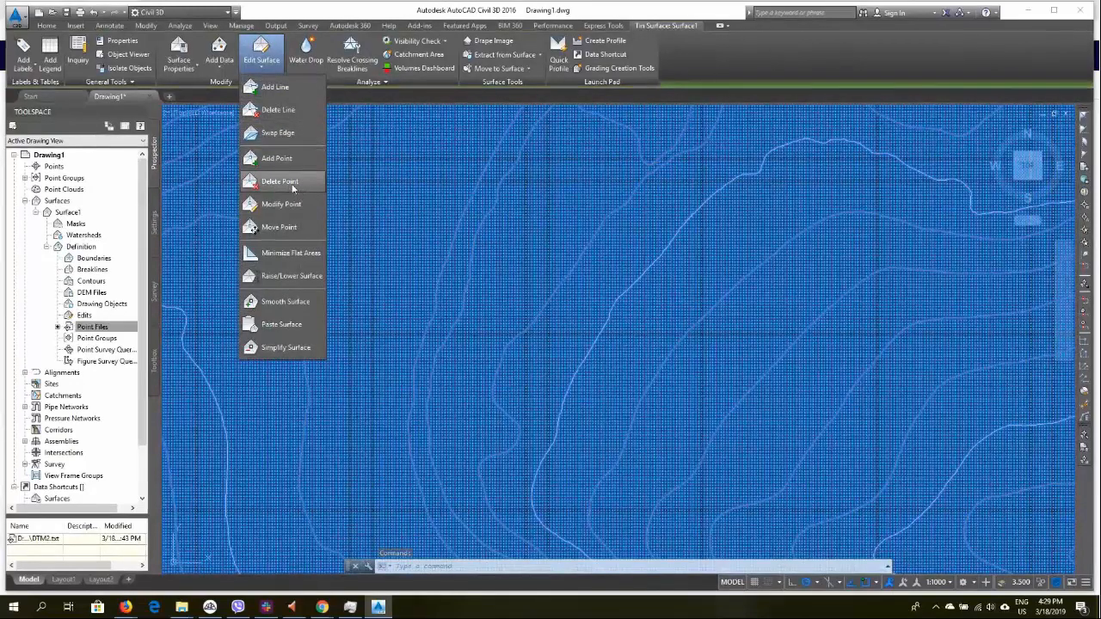
click(285, 184)
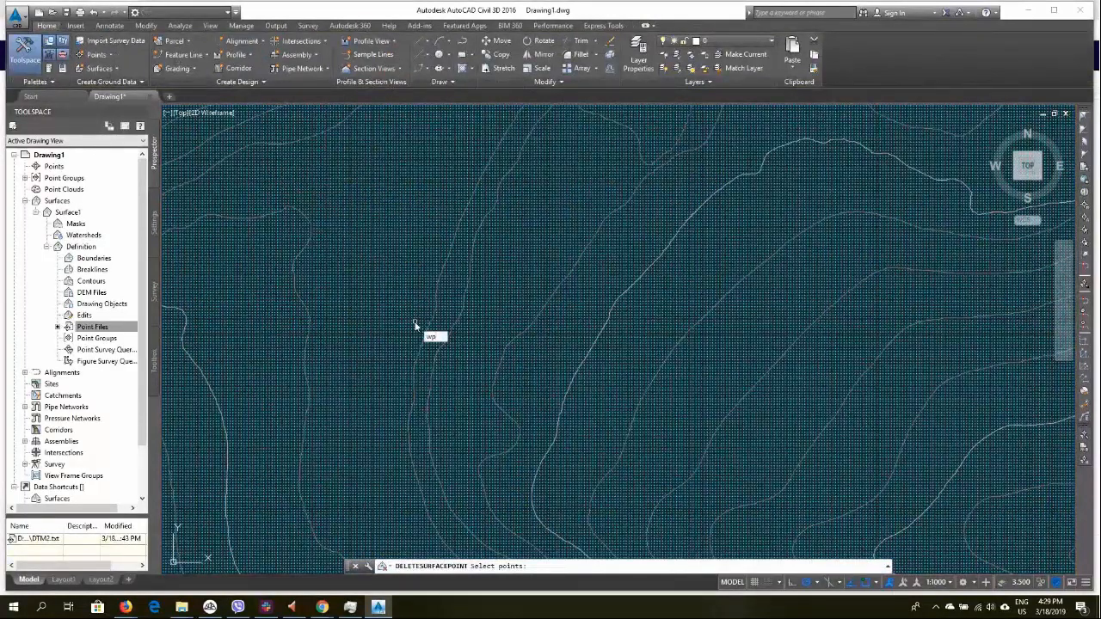
text(wp)
key(Return)
click(312, 308)
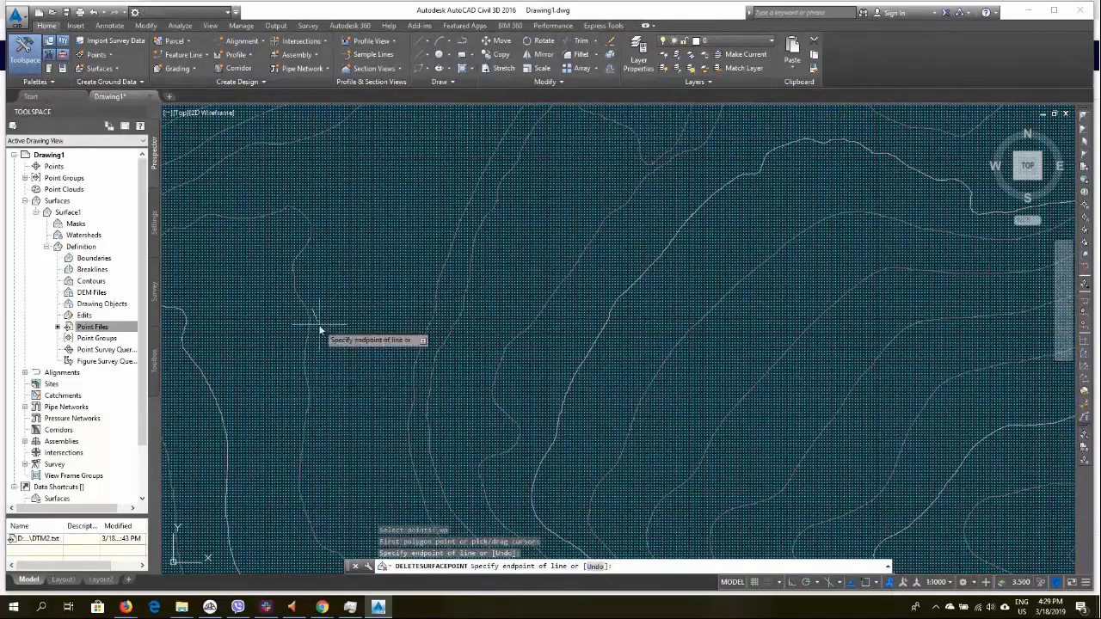
click(581, 457)
click(996, 250)
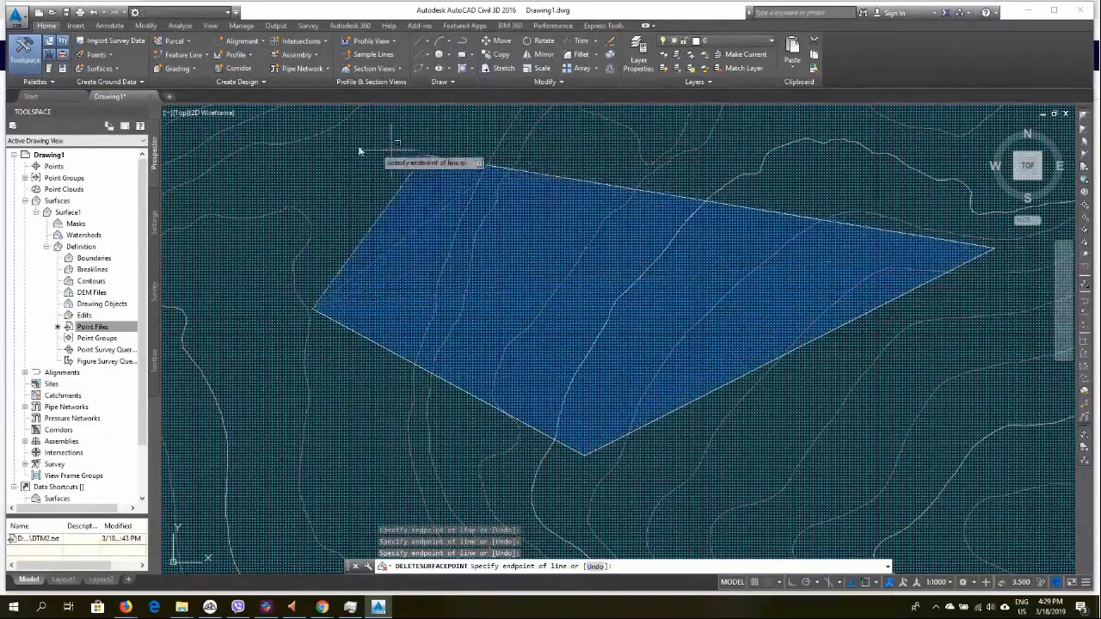
click(247, 117)
right_click(247, 117)
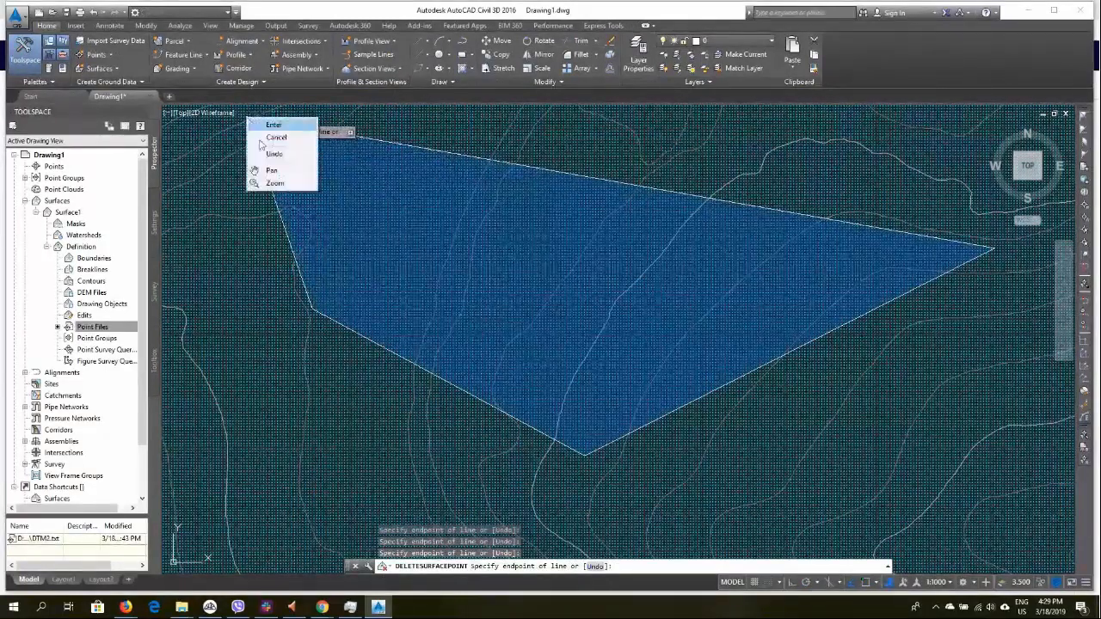
click(273, 129)
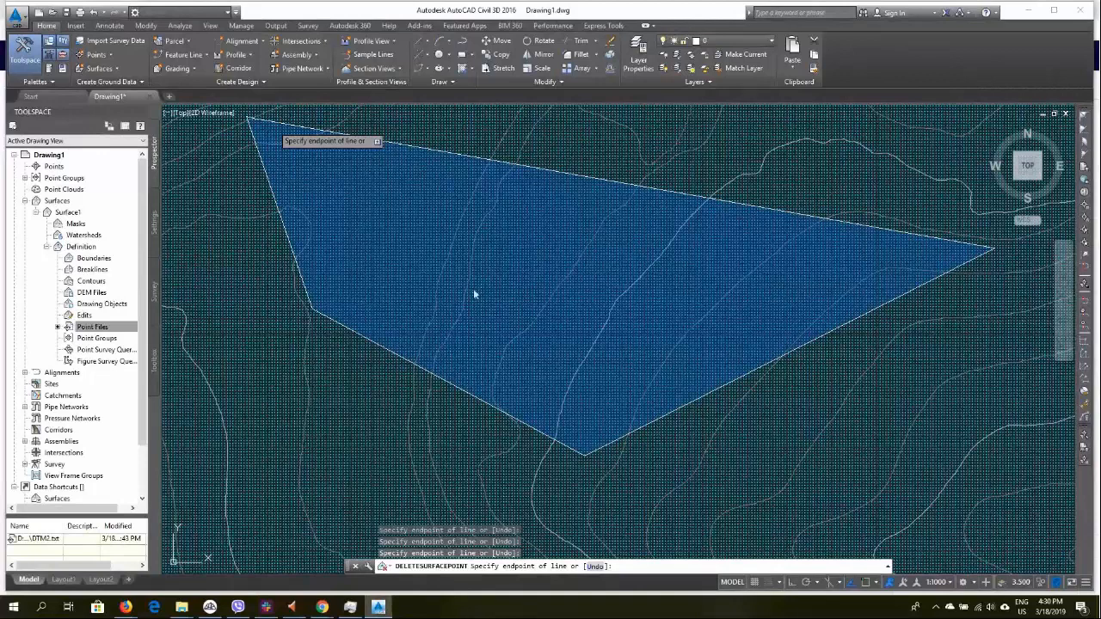
key(Return)
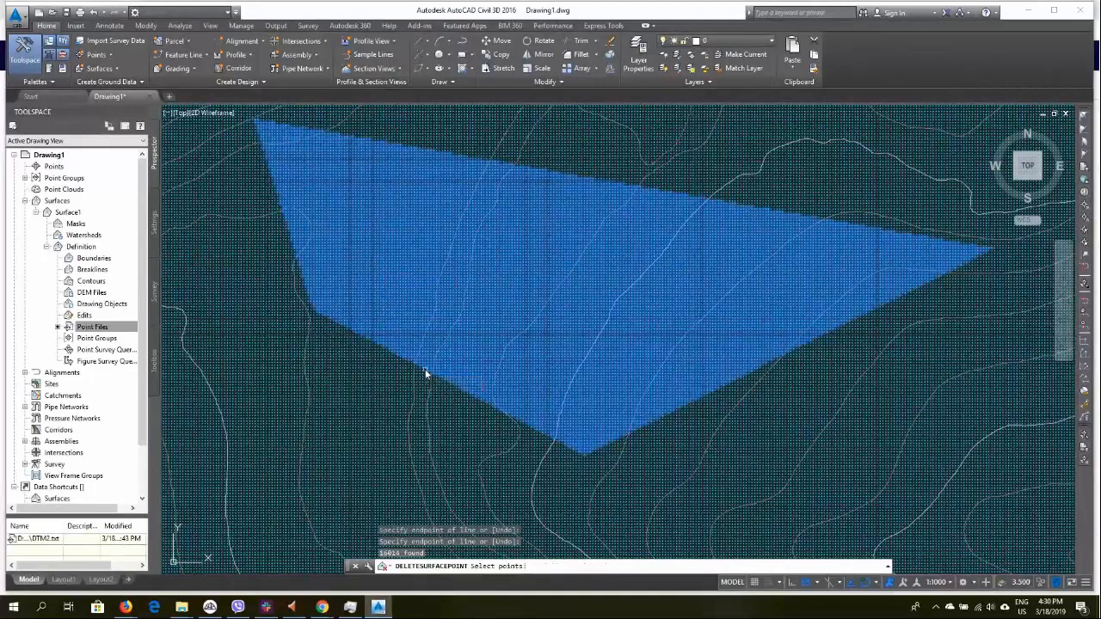
scroll(425, 373, down, 8)
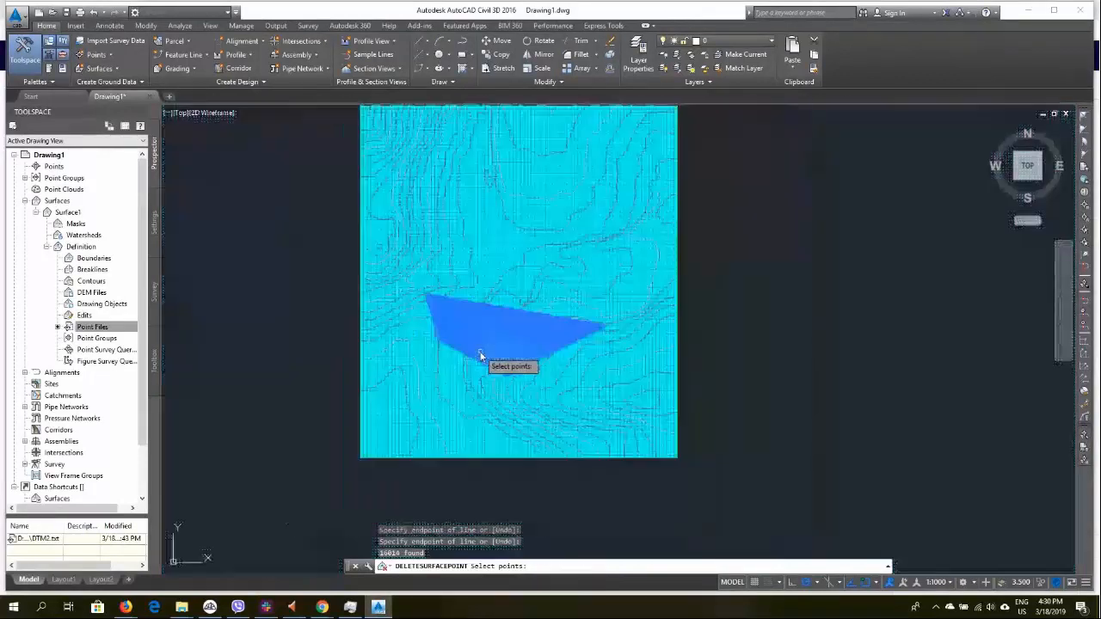
key(Return)
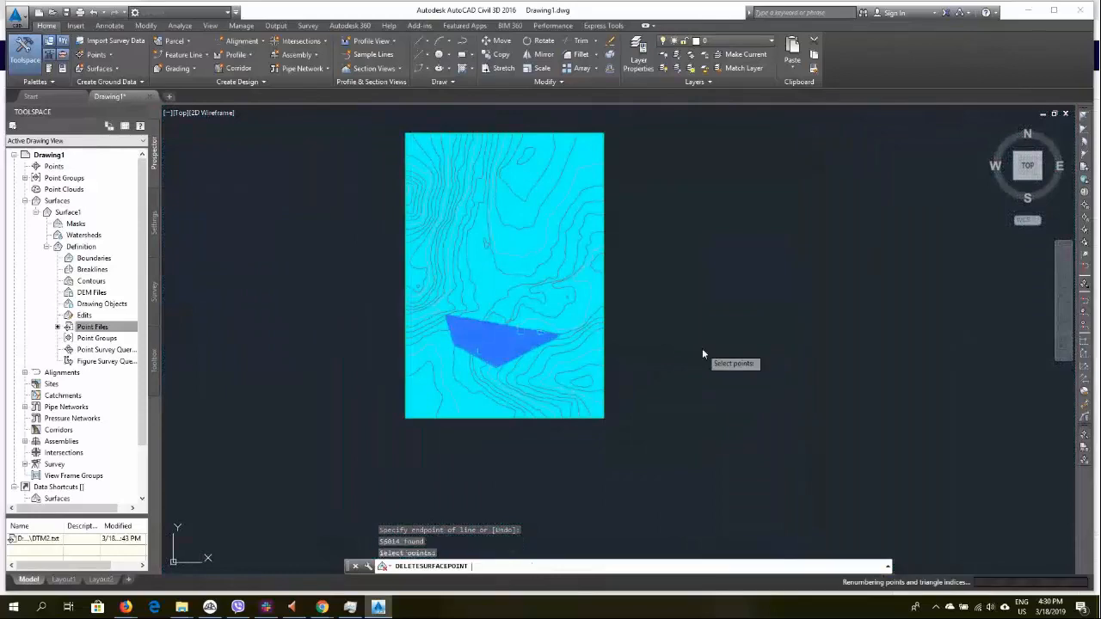
scroll(389, 342, up, 5)
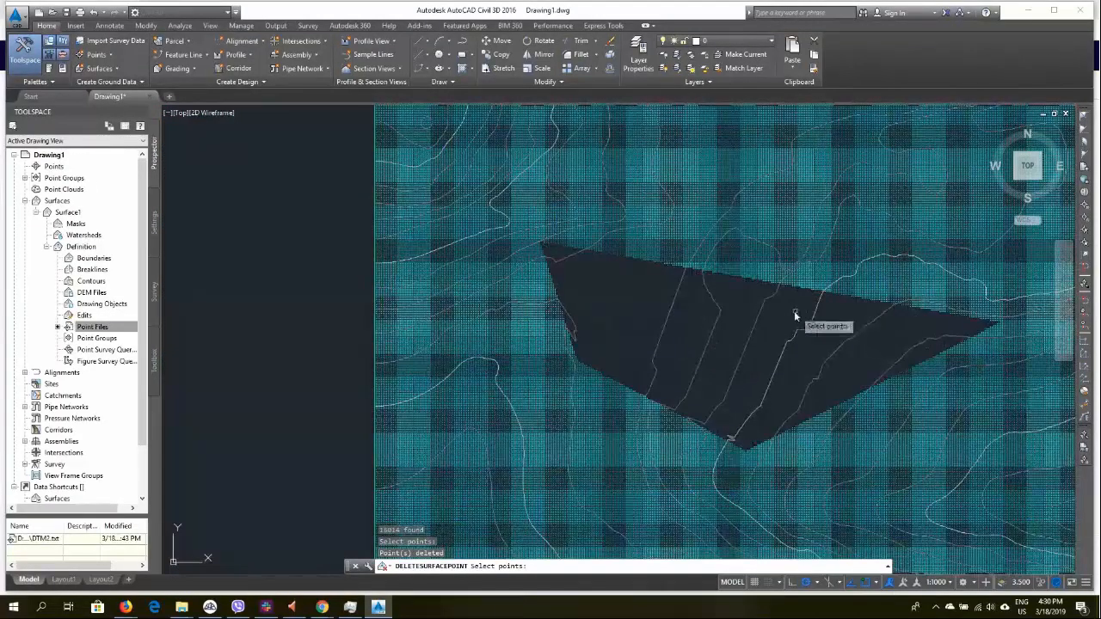
key(Return)
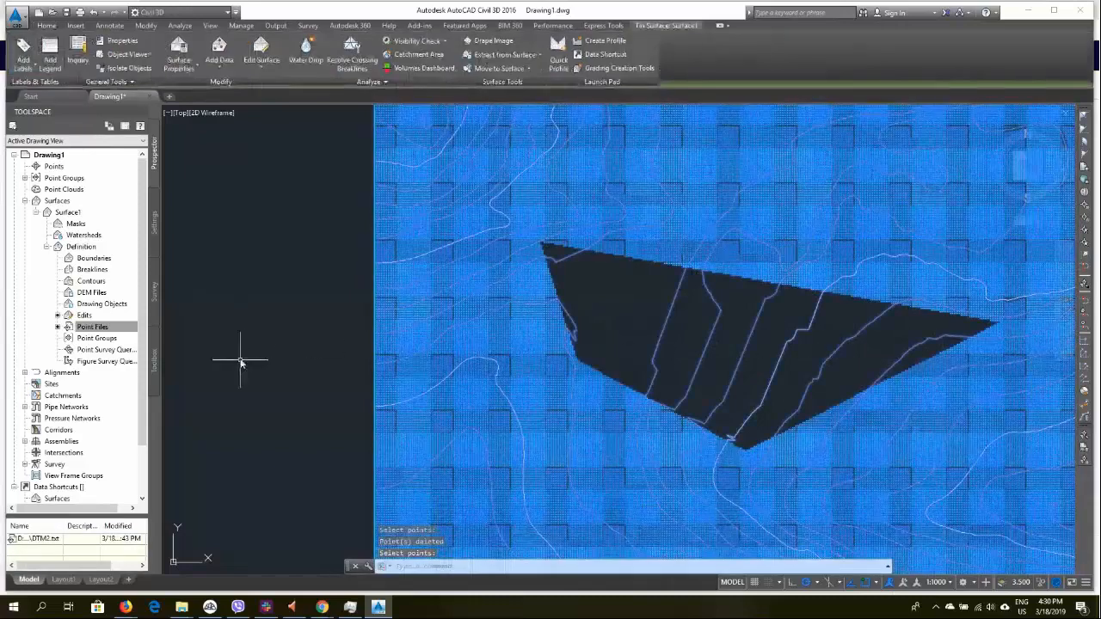
scroll(241, 357, down, 3)
key(Escape)
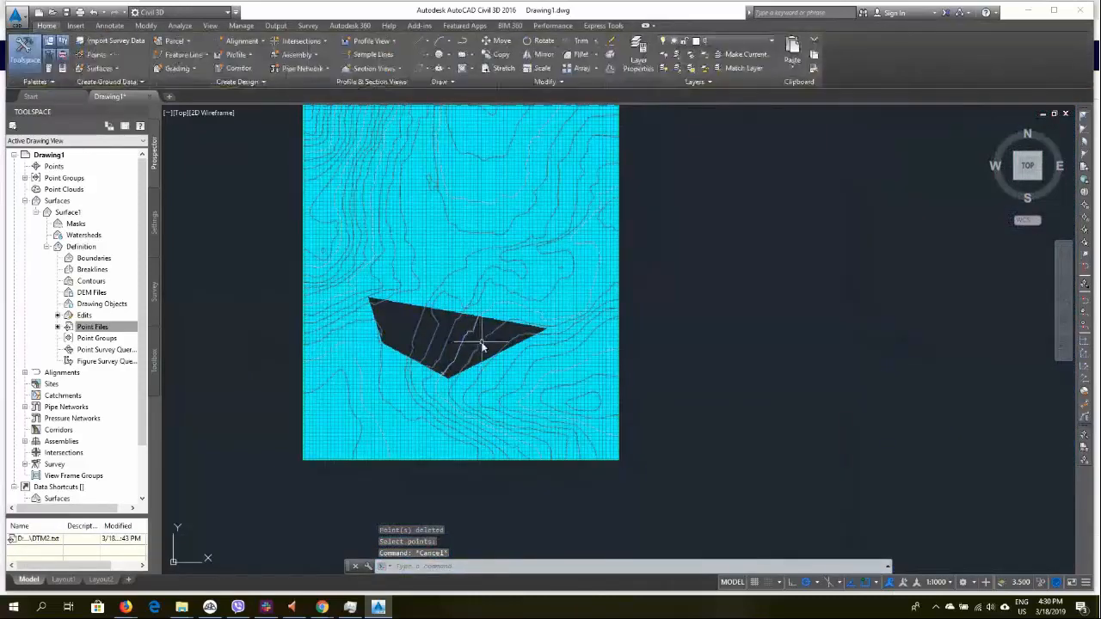
Orbit the surface in 3D to examine the gap left by the deleted points
shift+middle_drag(474, 297, 474, 293)
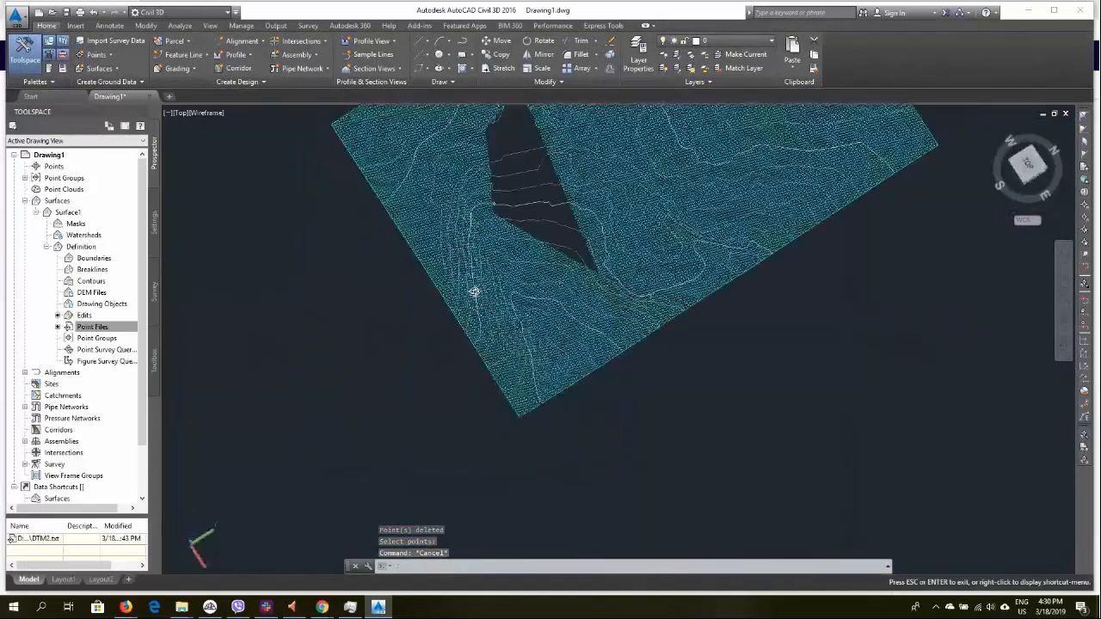
middle_drag(542, 204, 500, 319)
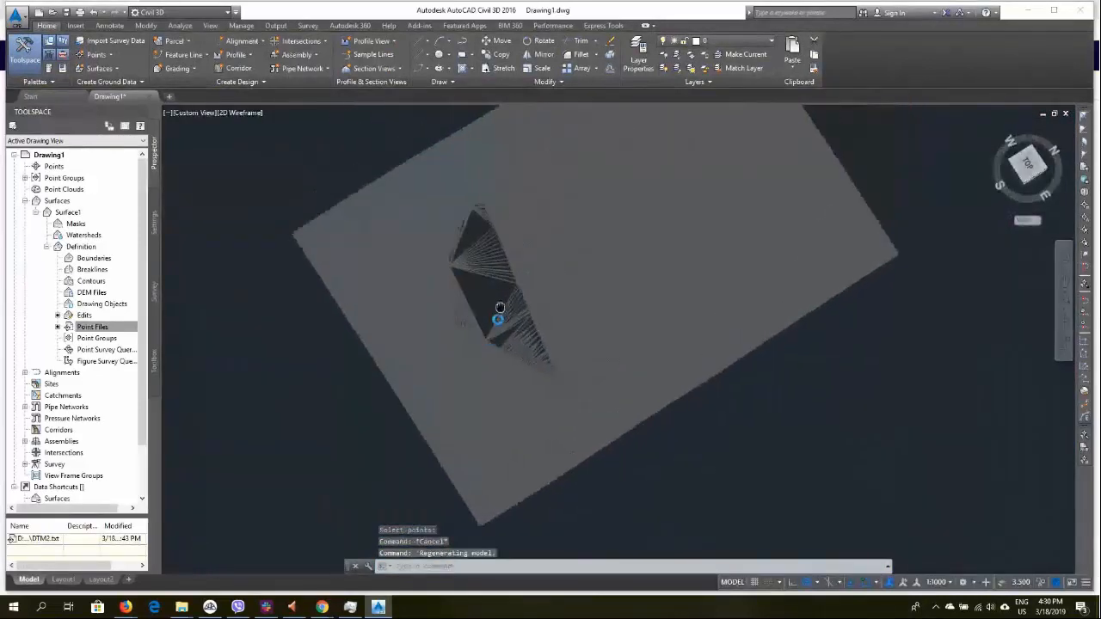
scroll(481, 280, up, 4)
scroll(481, 281, up, 4)
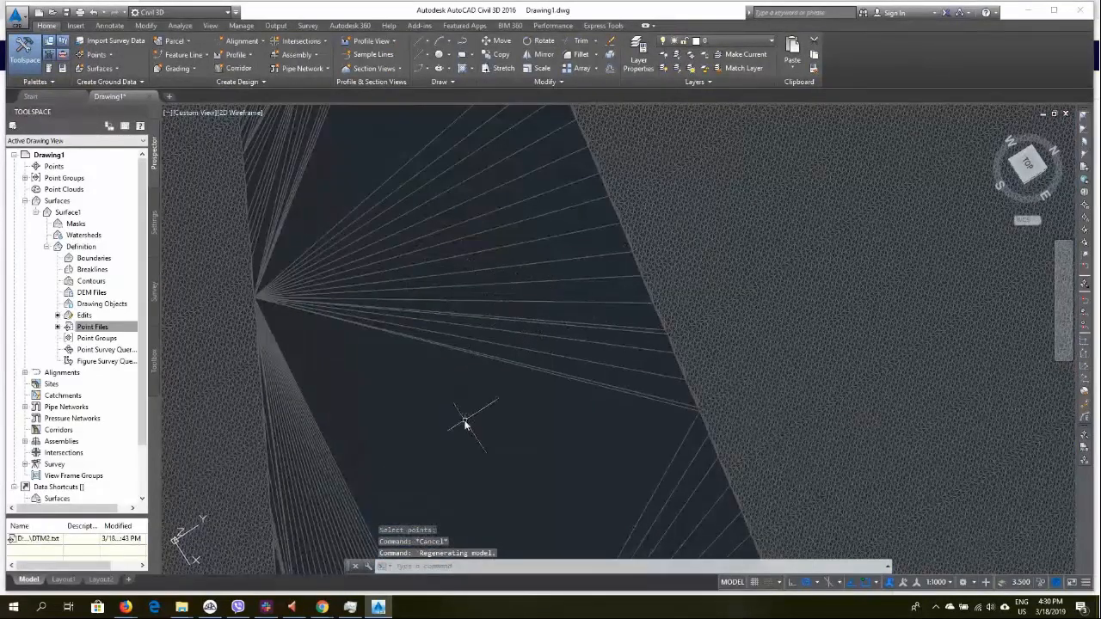
shift+middle_drag(450, 392, 487, 294)
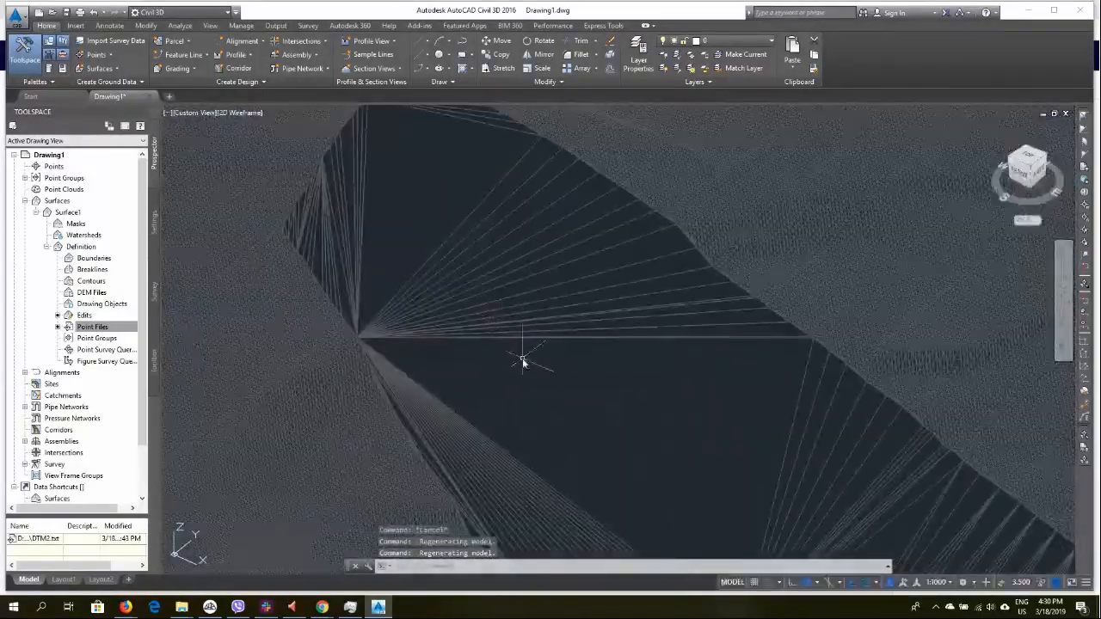
middle_drag(520, 355, 416, 265)
shift+middle_drag(545, 334, 584, 321)
shift+middle_drag(604, 318, 560, 376)
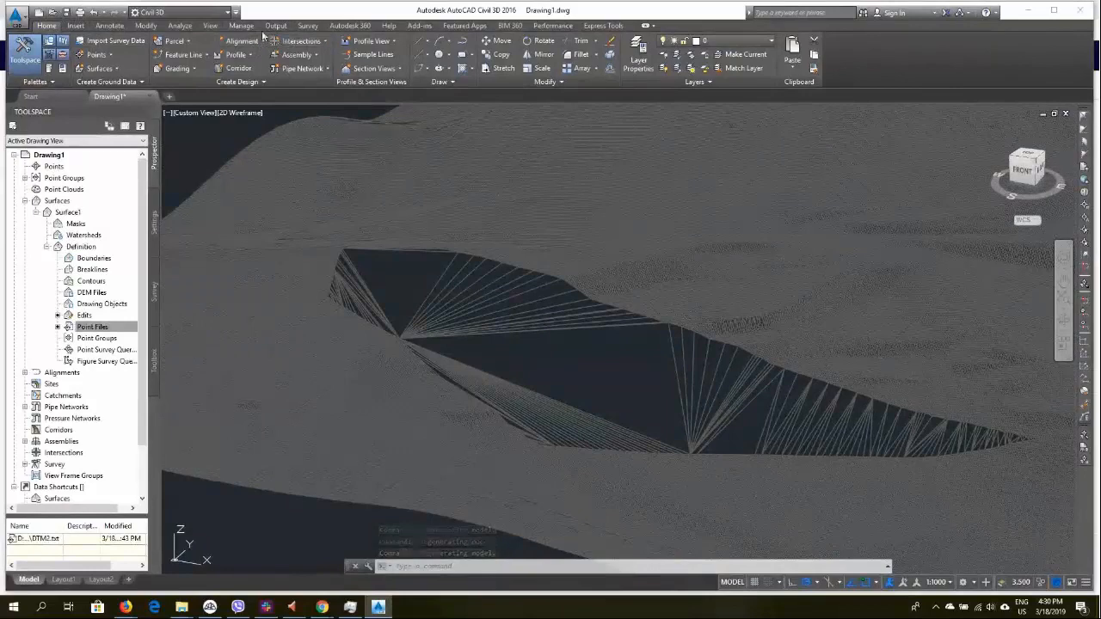
Return to the top view and draw a line across the western end of the cleared area
click(209, 26)
click(125, 42)
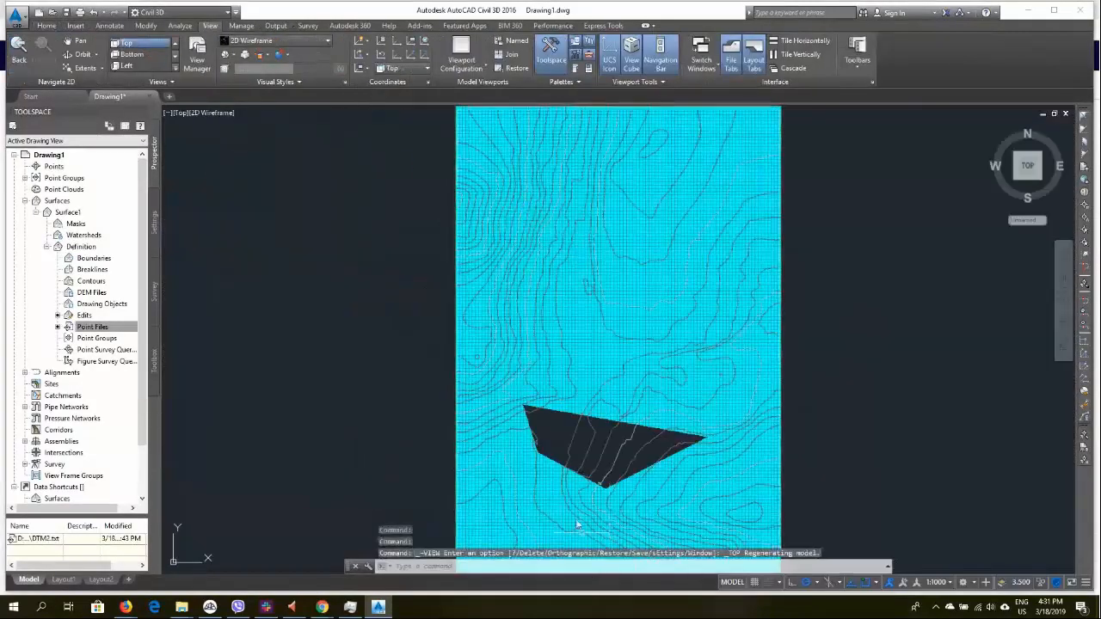
scroll(575, 512, up, 6)
scroll(450, 332, down, 3)
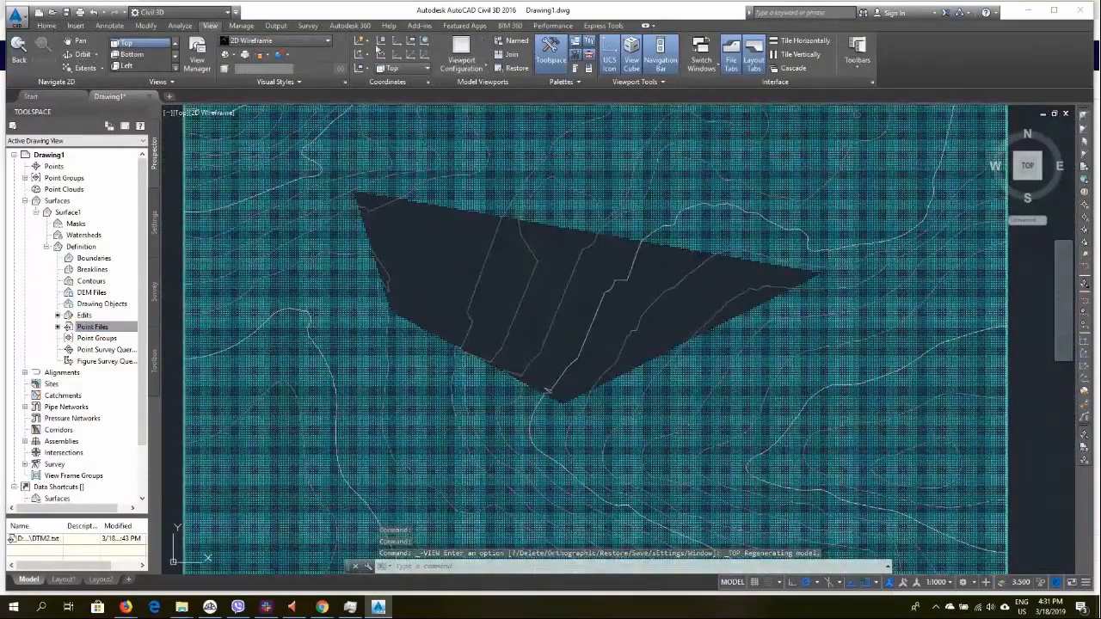
click(47, 26)
click(422, 41)
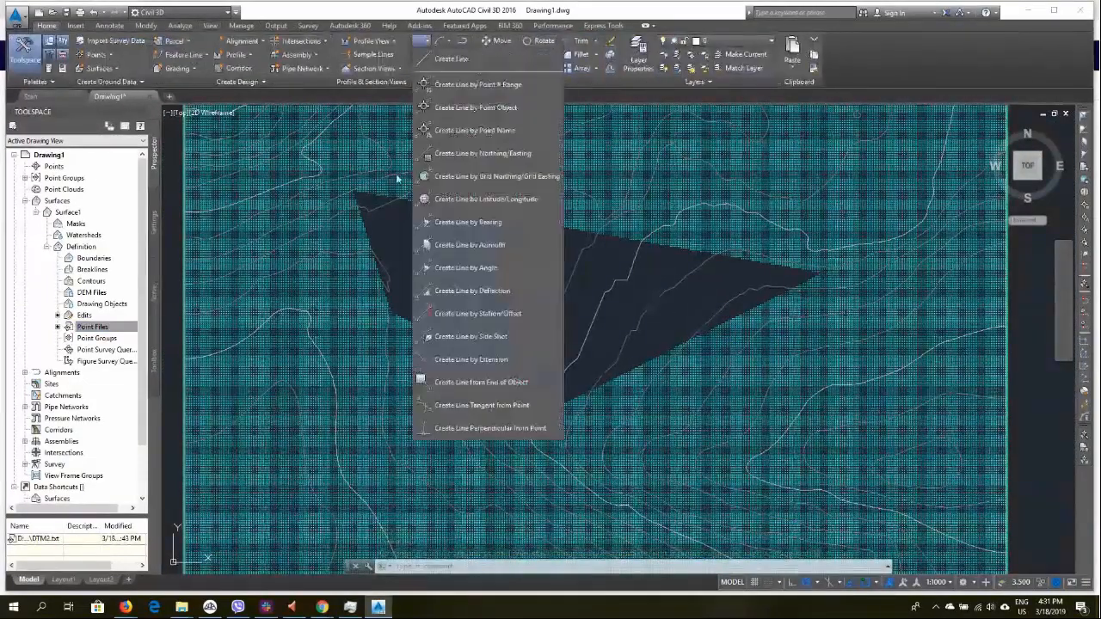
click(449, 58)
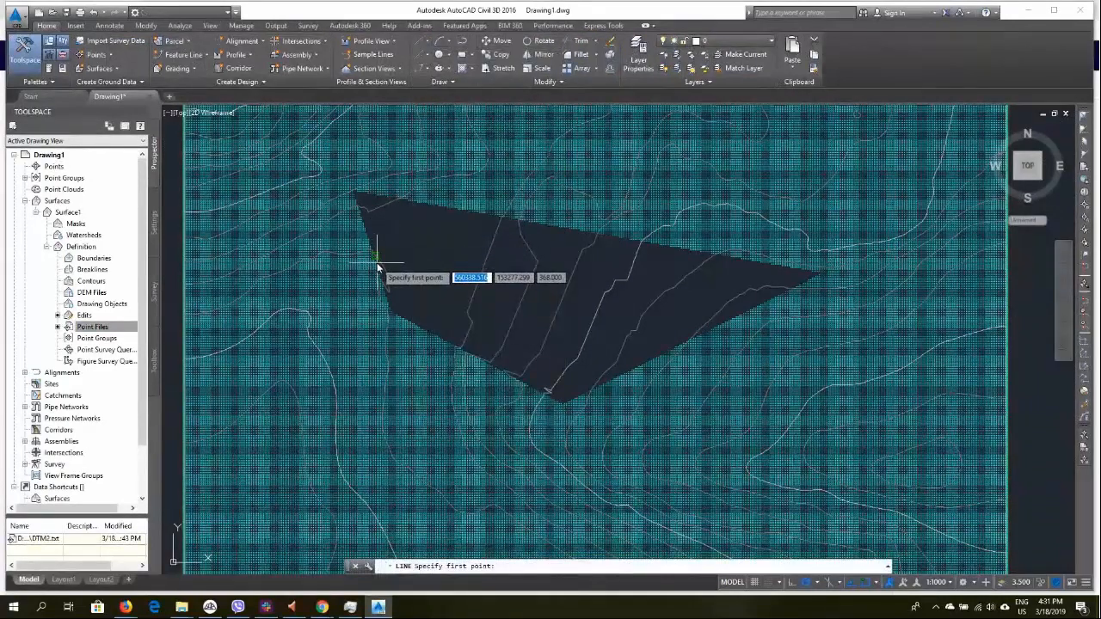
click(397, 201)
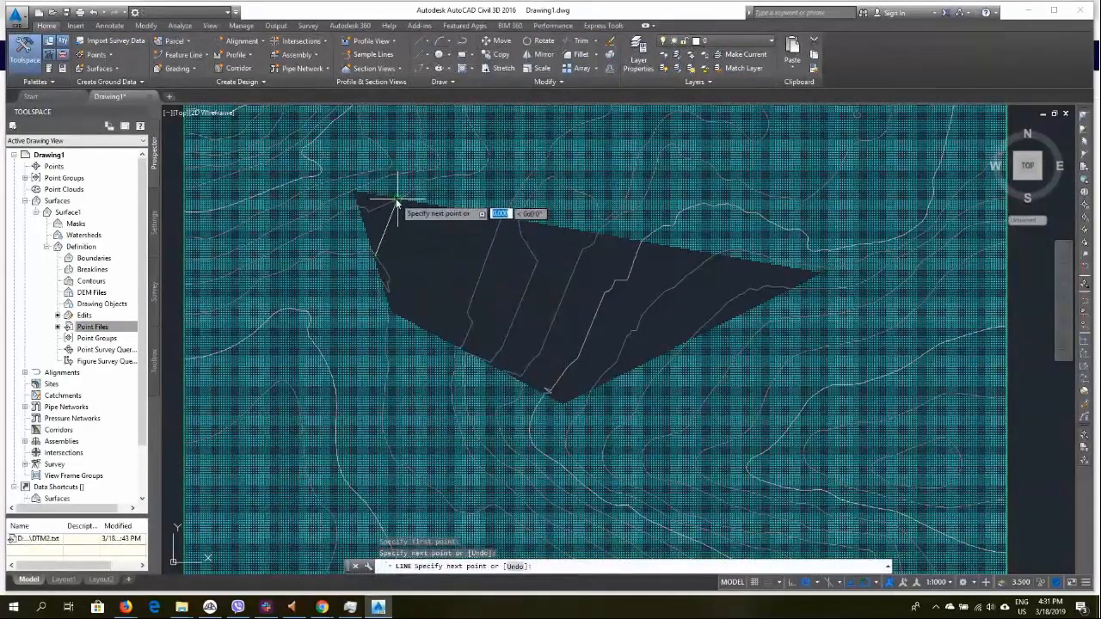
right_click(423, 290)
click(443, 295)
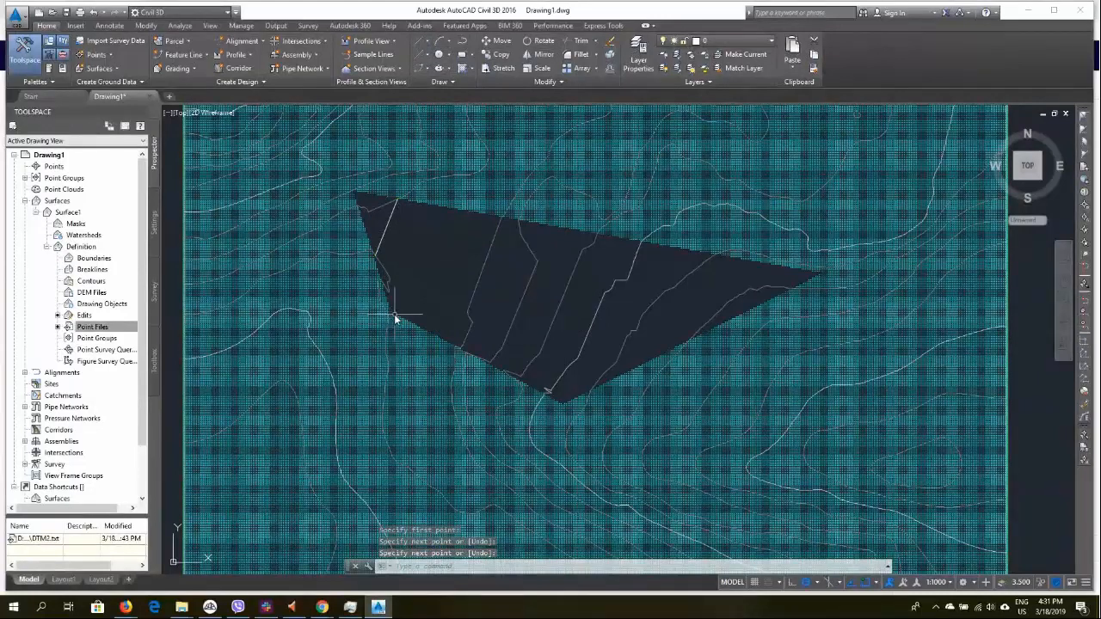
Draw a second line across the cleared area, just east of the first, from its lower edge to its upper edge
key(Return)
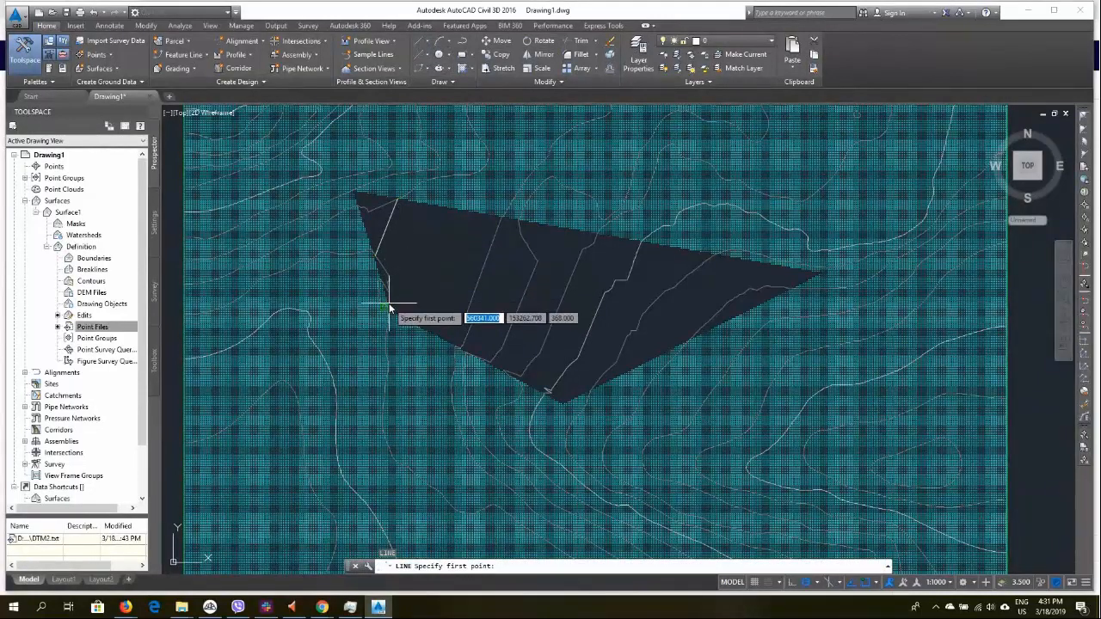
click(389, 308)
scroll(450, 216, up, 4)
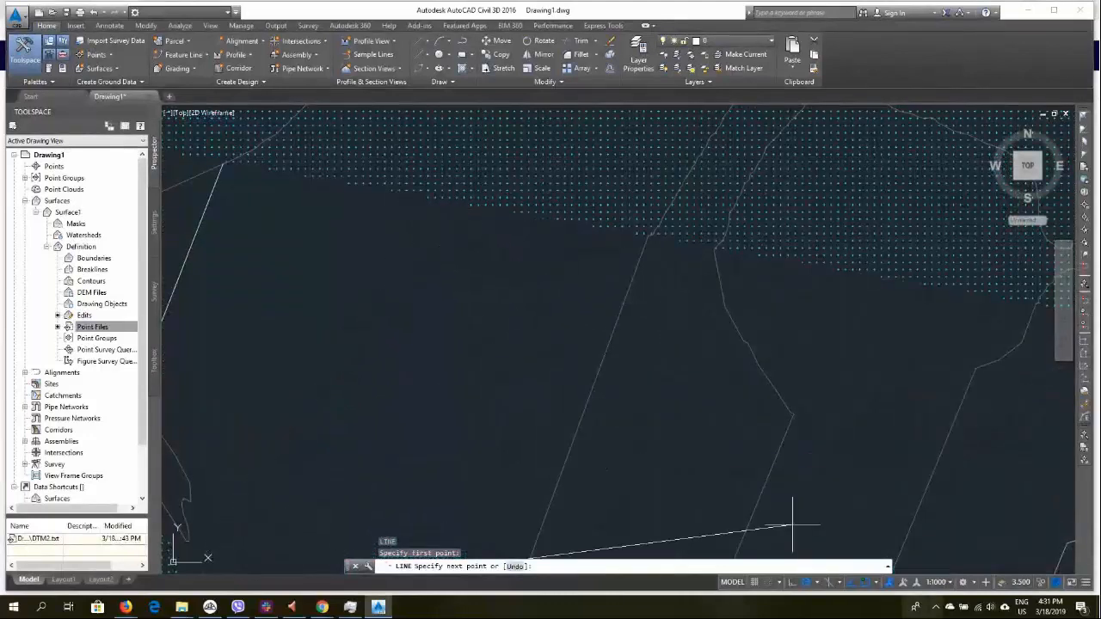
click(864, 584)
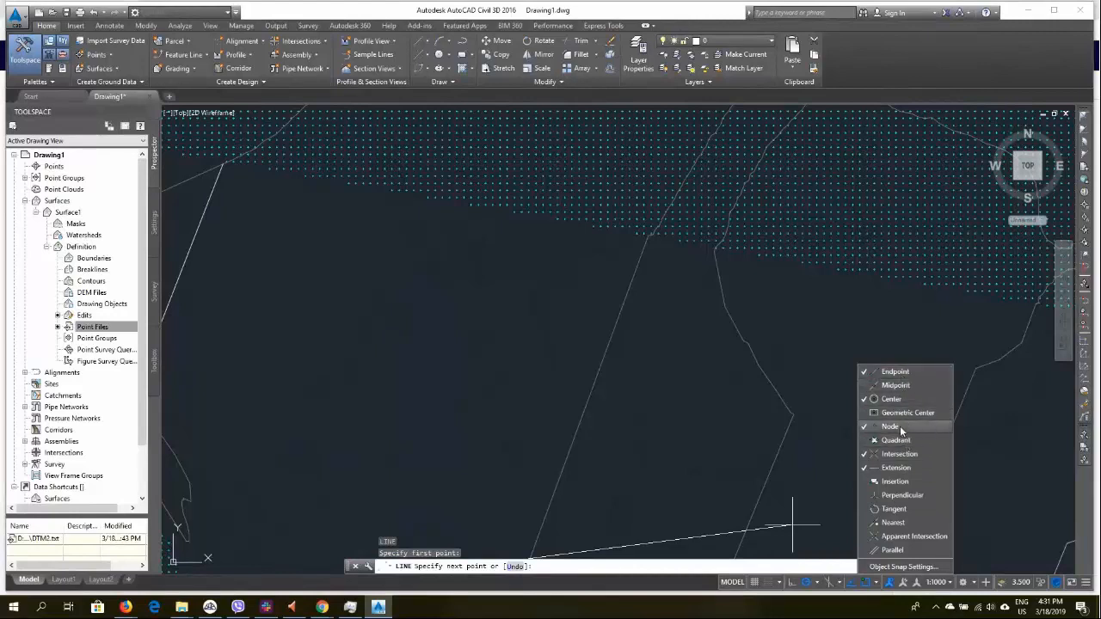
click(349, 184)
right_click(375, 235)
click(427, 255)
Draw a third line across the cleared area, roughly parallel to the previous ones, from its lower to upper edge
scroll(428, 249, down, 4)
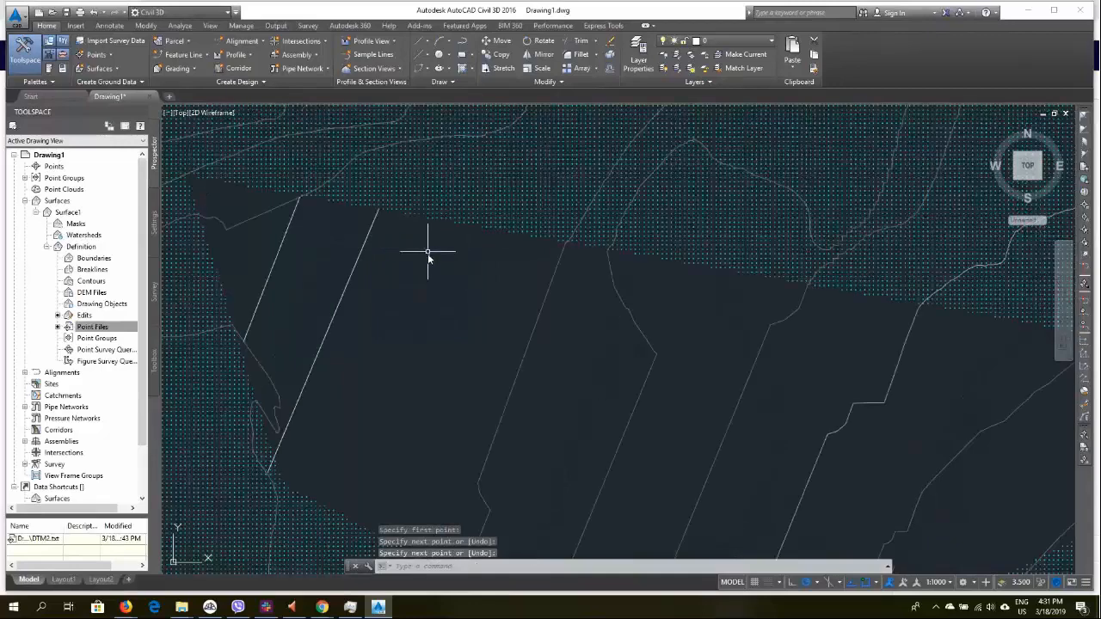
middle_drag(552, 344, 527, 274)
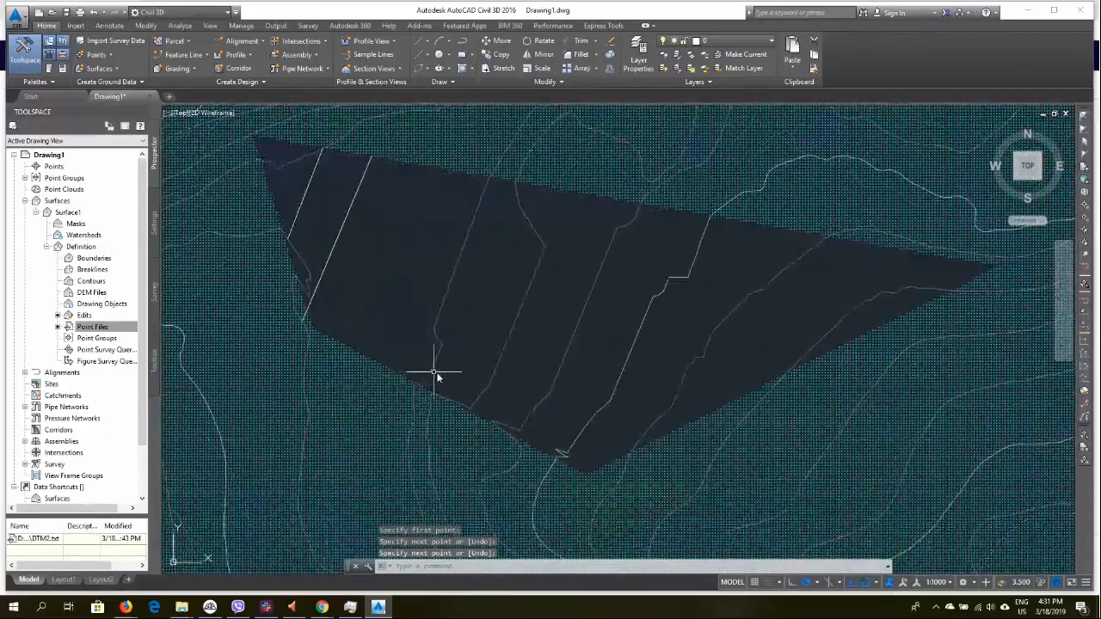
text(LI)
key(Return)
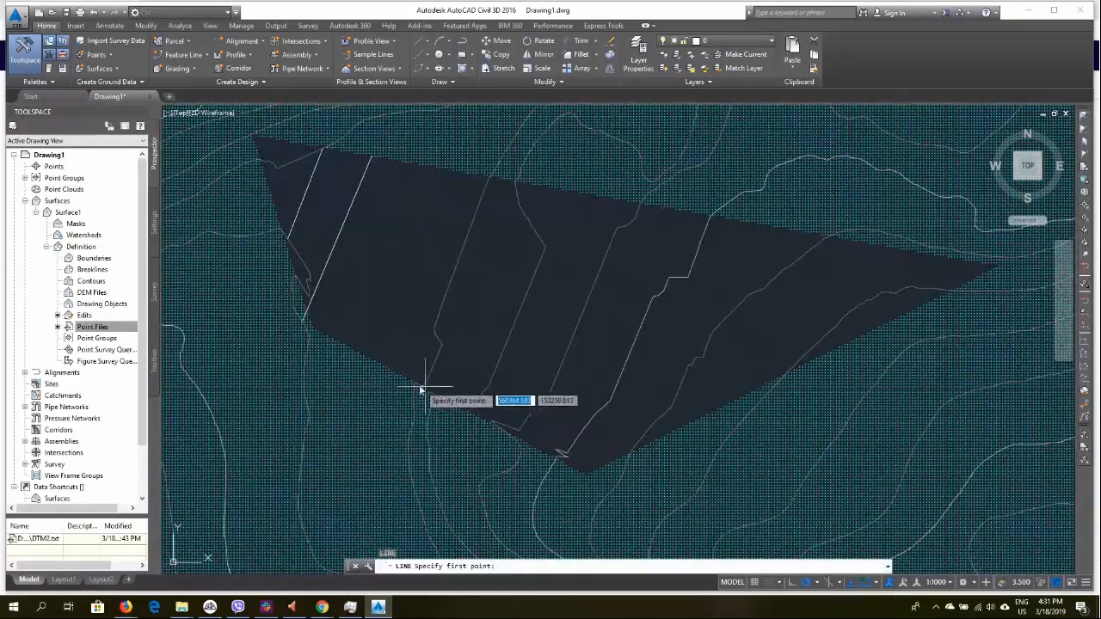
click(404, 376)
click(453, 172)
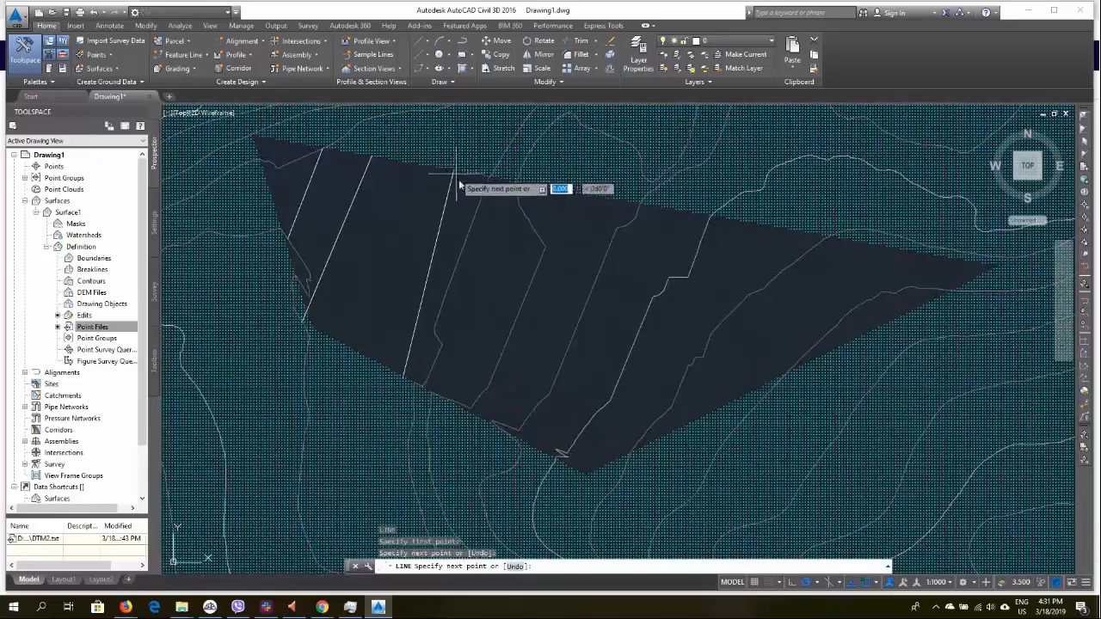
right_click(549, 297)
click(559, 298)
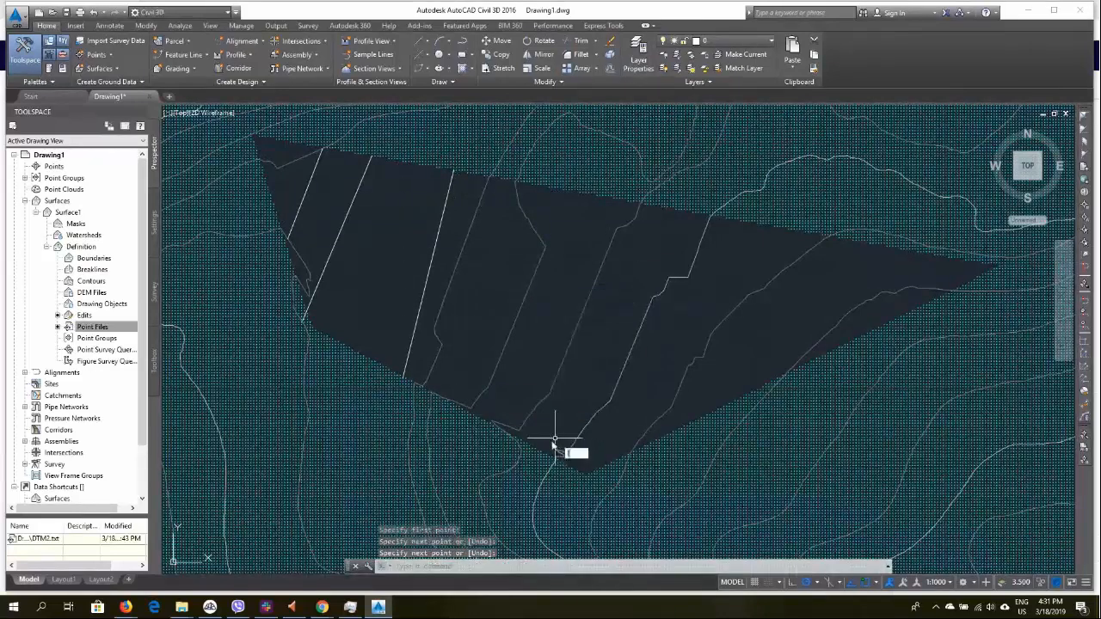
Draw a fourth parallel line across the cleared area, further east, from its lower to upper edge
key(Return)
click(486, 423)
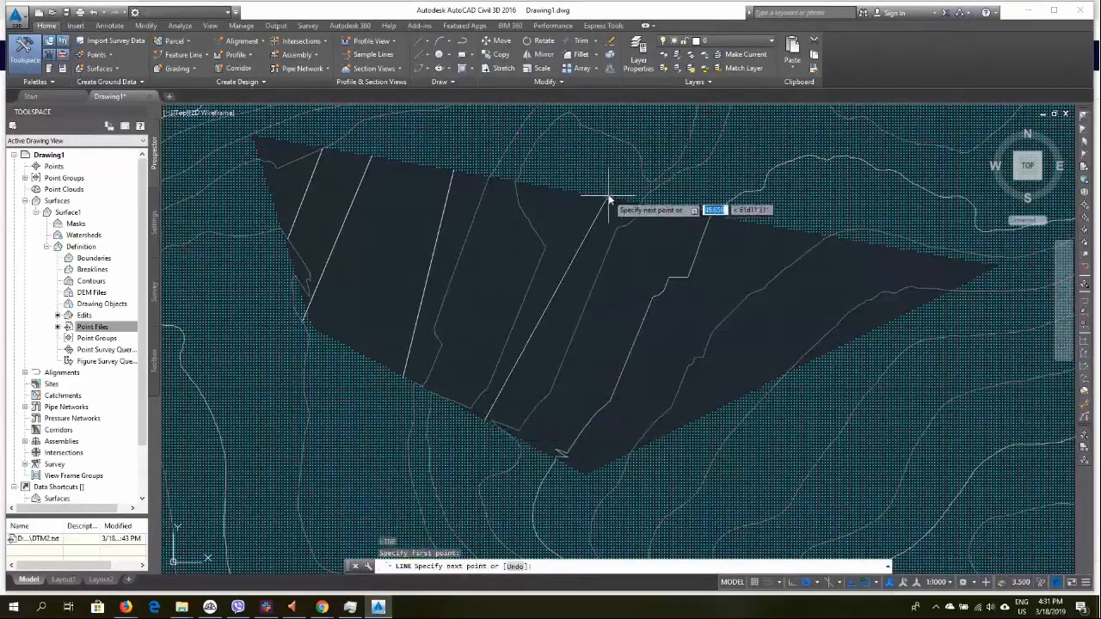
click(604, 199)
right_click(616, 245)
click(637, 250)
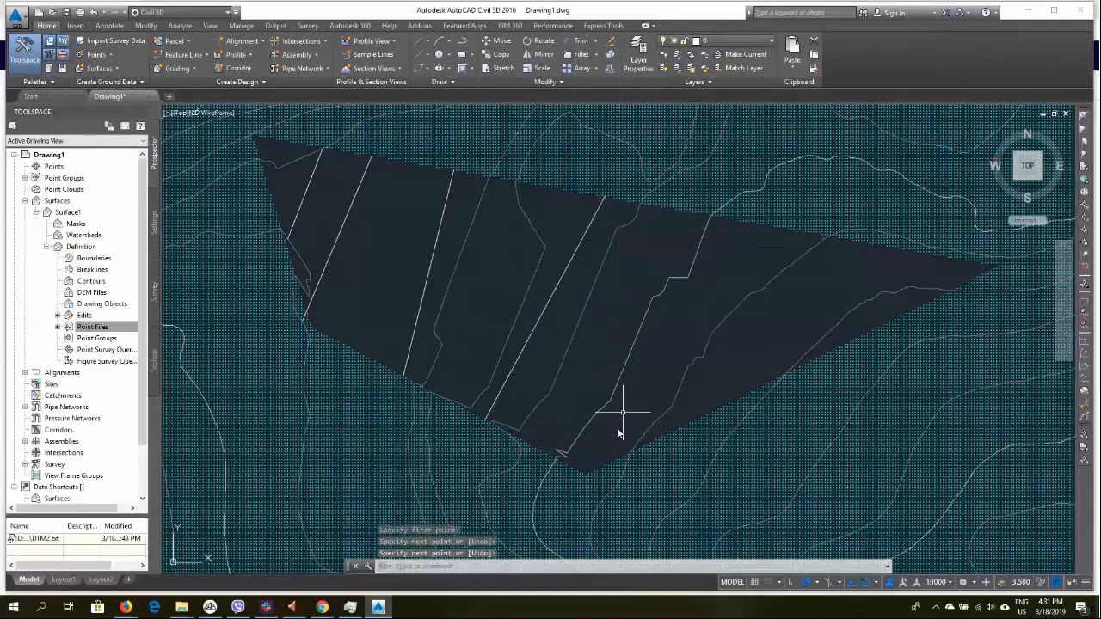
Draw a fifth line across the eastern end of the cleared area, from its lower edge to its upper edge
key(Return)
click(576, 471)
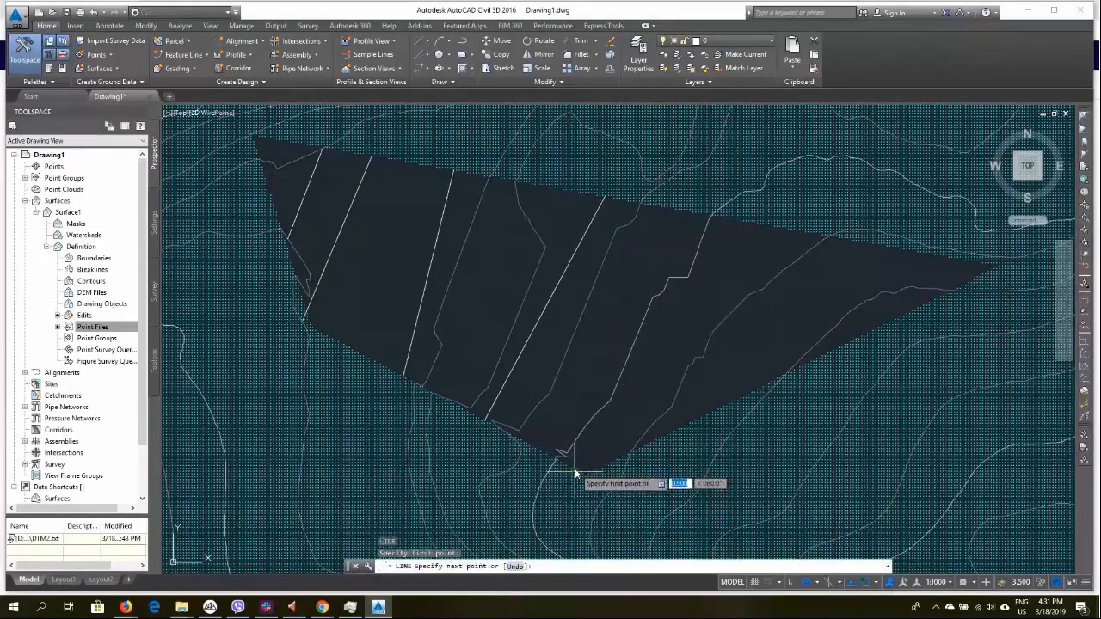
click(745, 227)
right_click(747, 254)
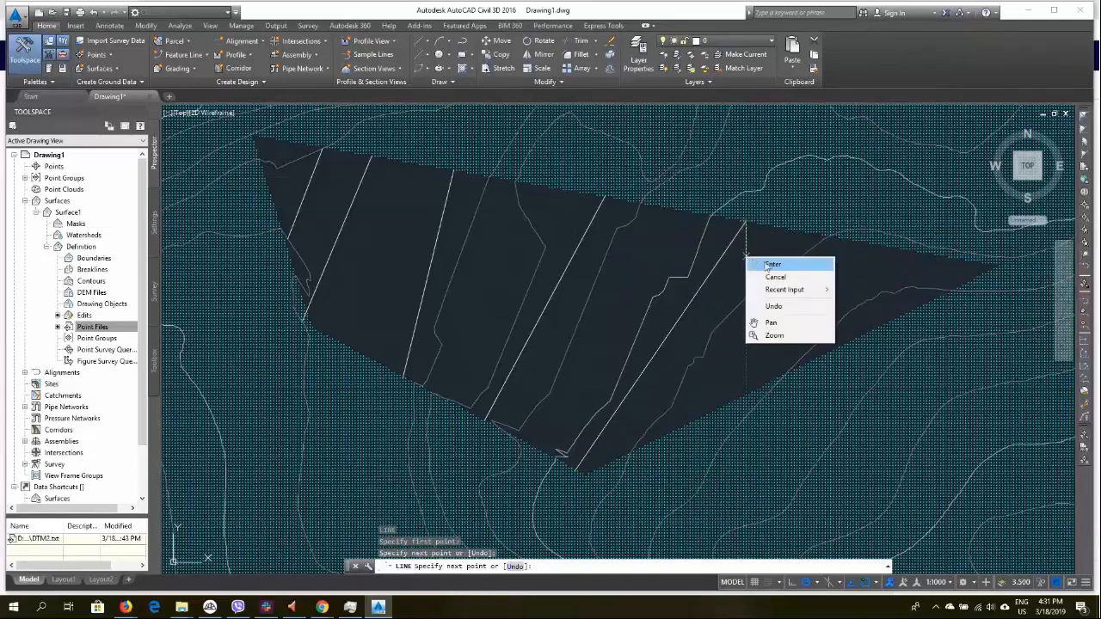
click(761, 261)
Add the five drawn lines to Surface1's definition as drawing objects of type Lines
scroll(437, 289, down, 2)
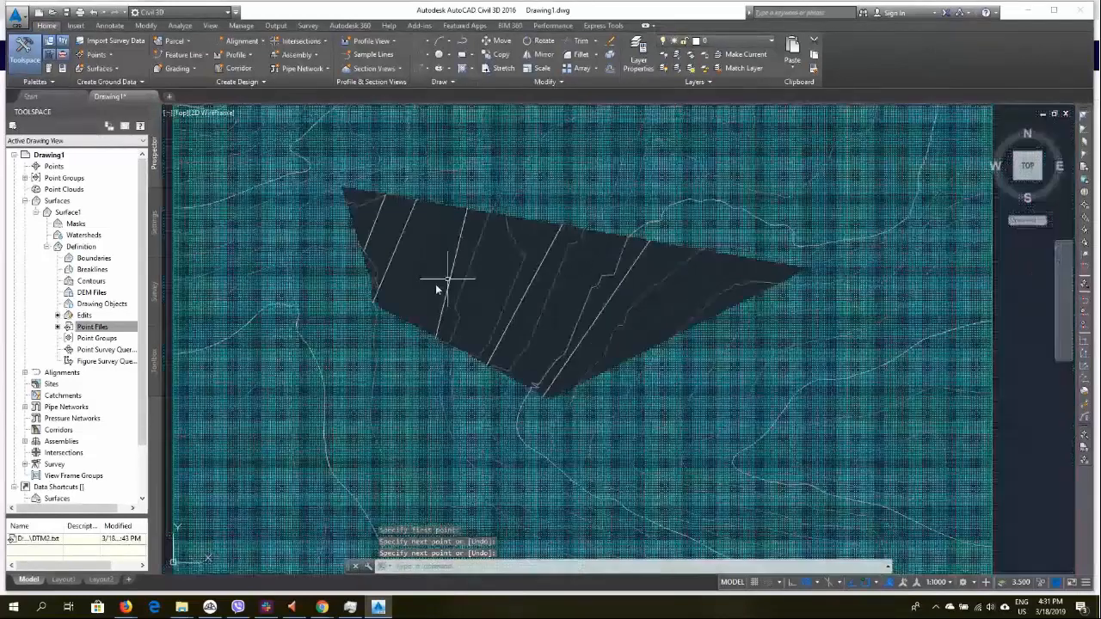
click(613, 298)
right_click(671, 391)
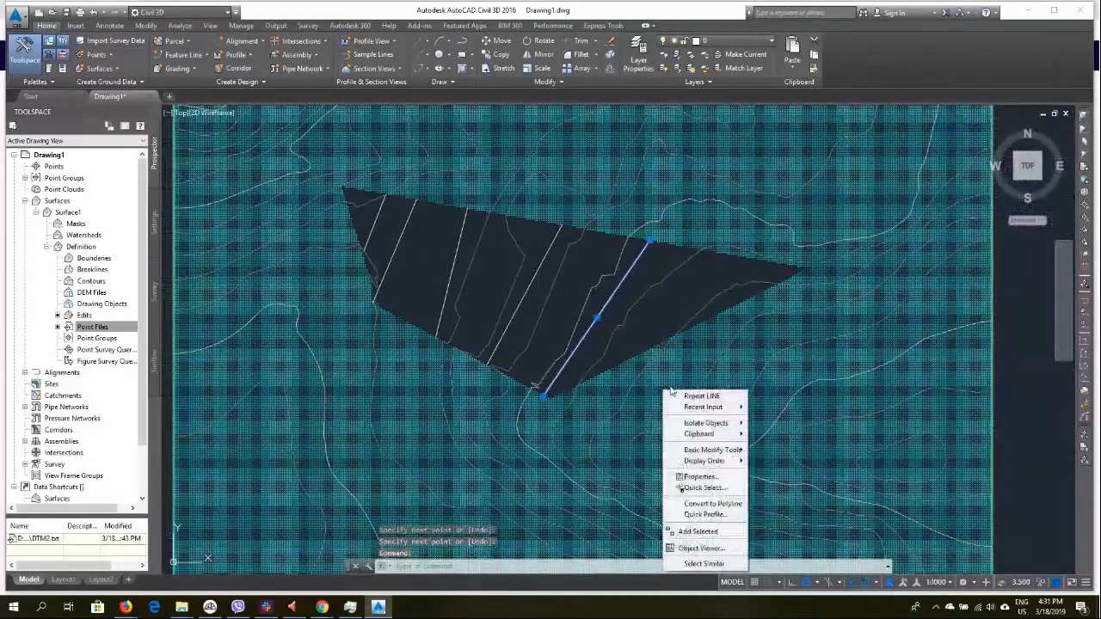
click(703, 564)
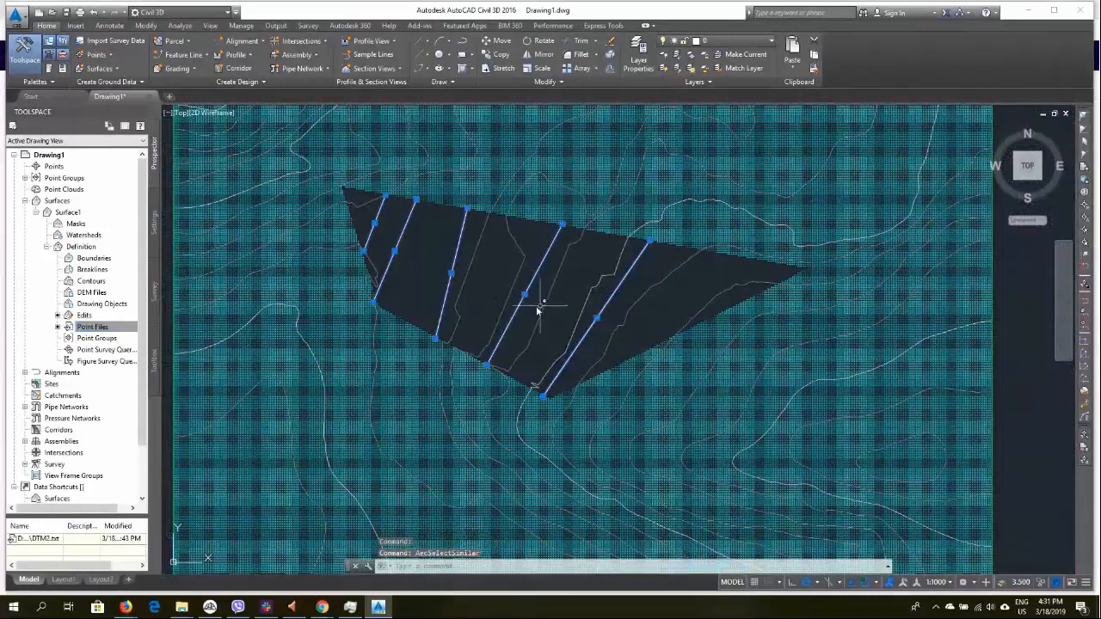
right_click(112, 306)
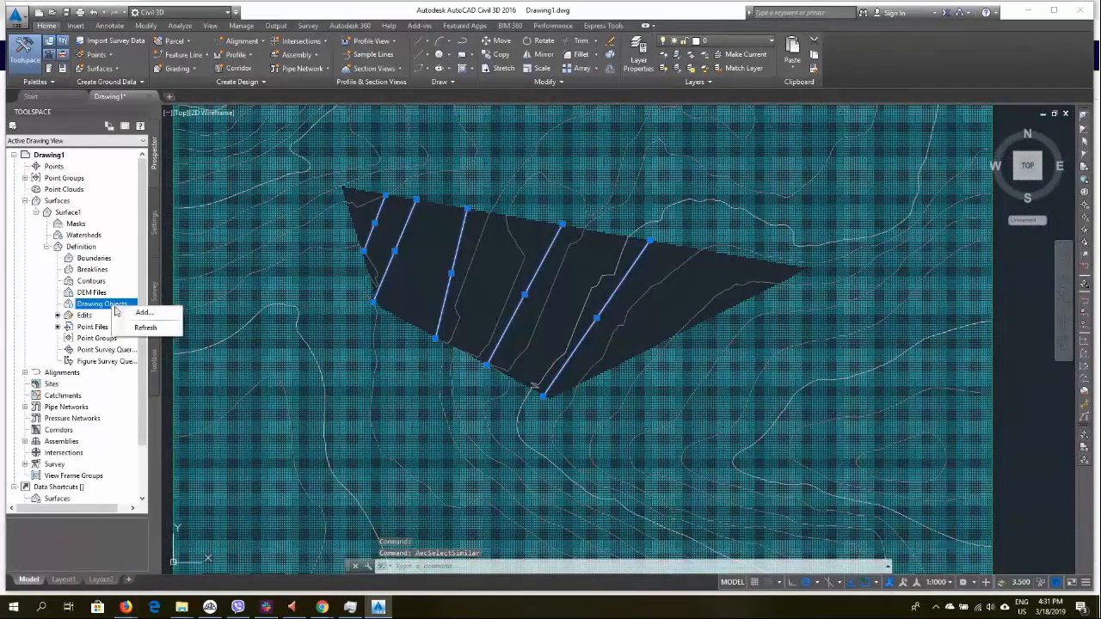
click(145, 309)
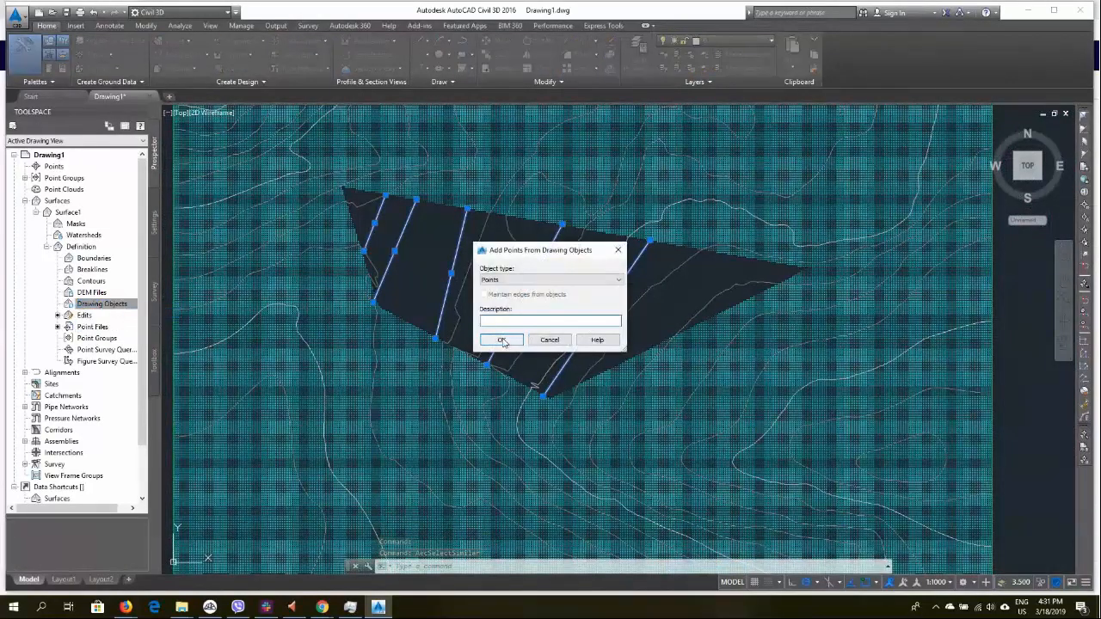
click(534, 281)
click(489, 298)
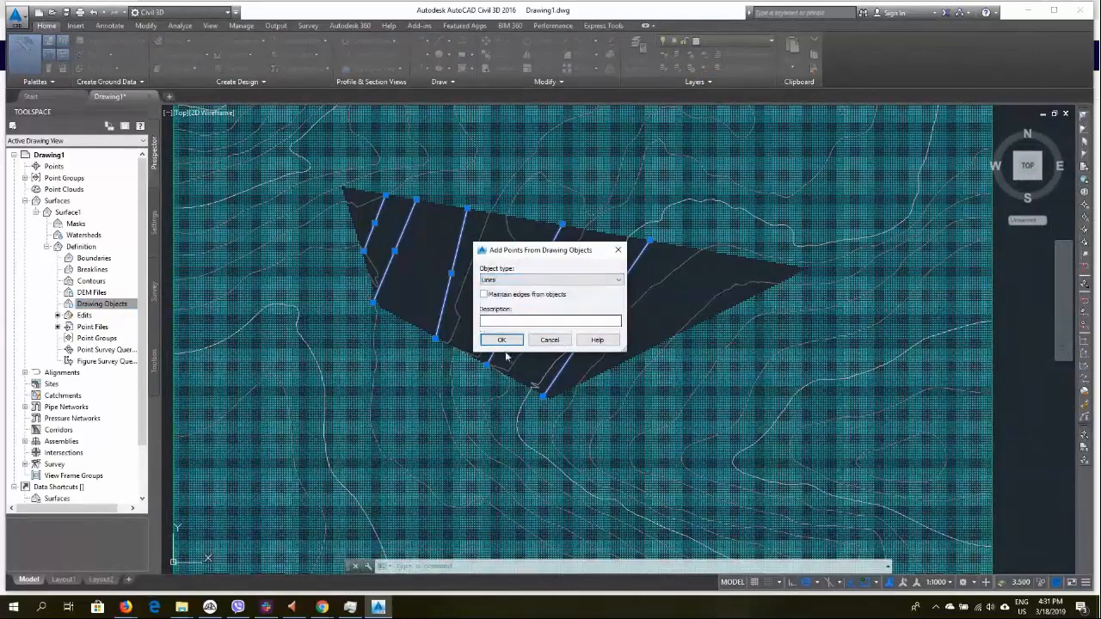
click(503, 340)
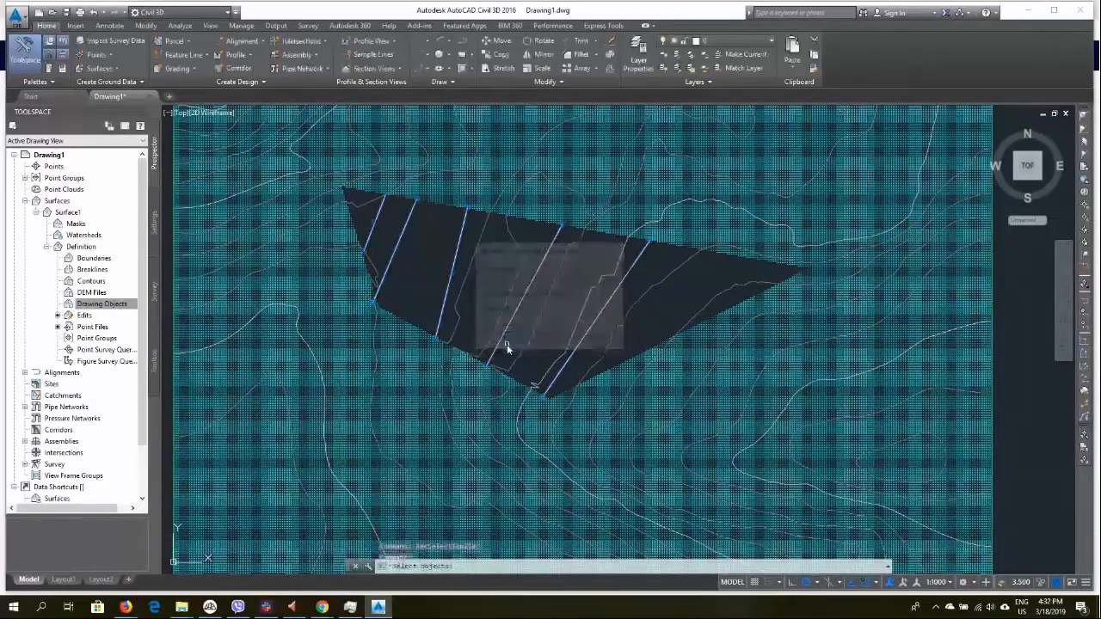
click(641, 326)
click(364, 239)
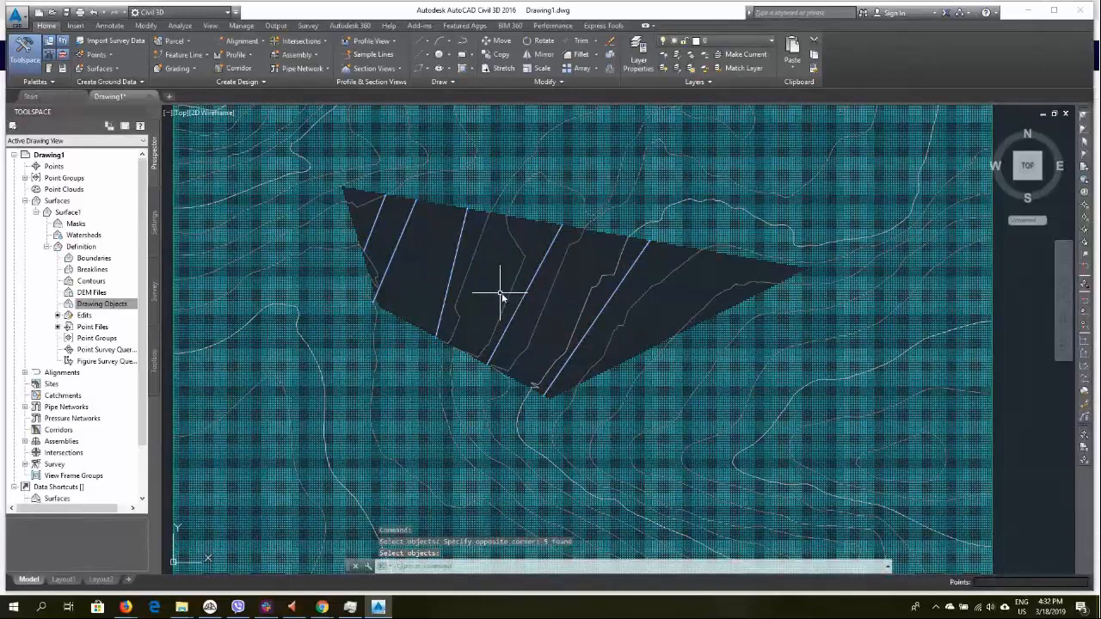
key(Return)
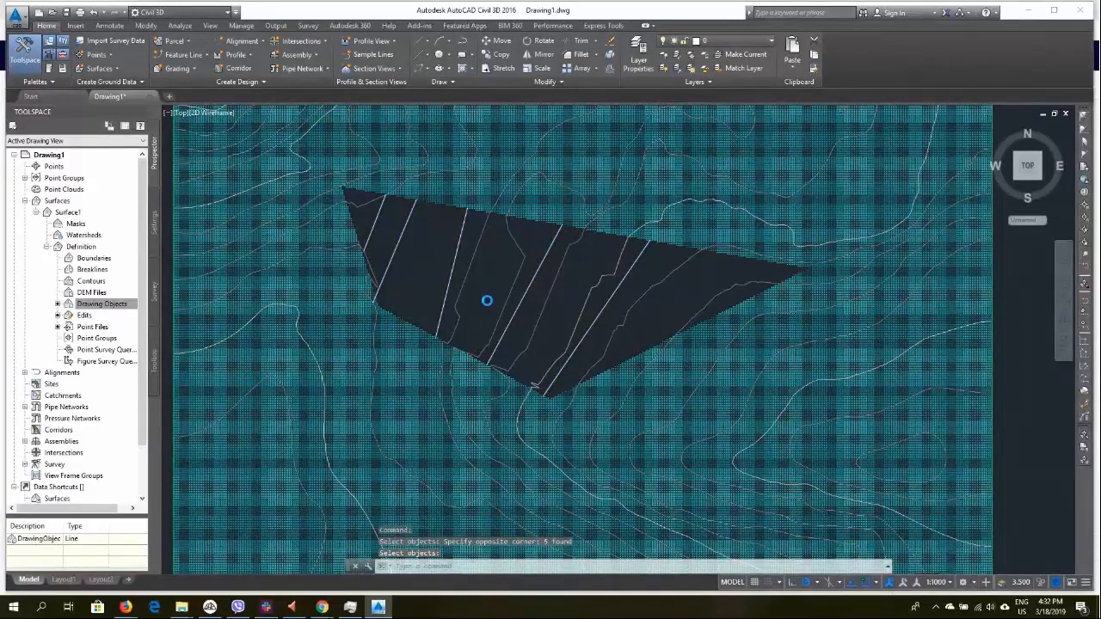
Select the five drawn lines across the cleared area and erase them
scroll(487, 300, down, 2)
click(488, 312)
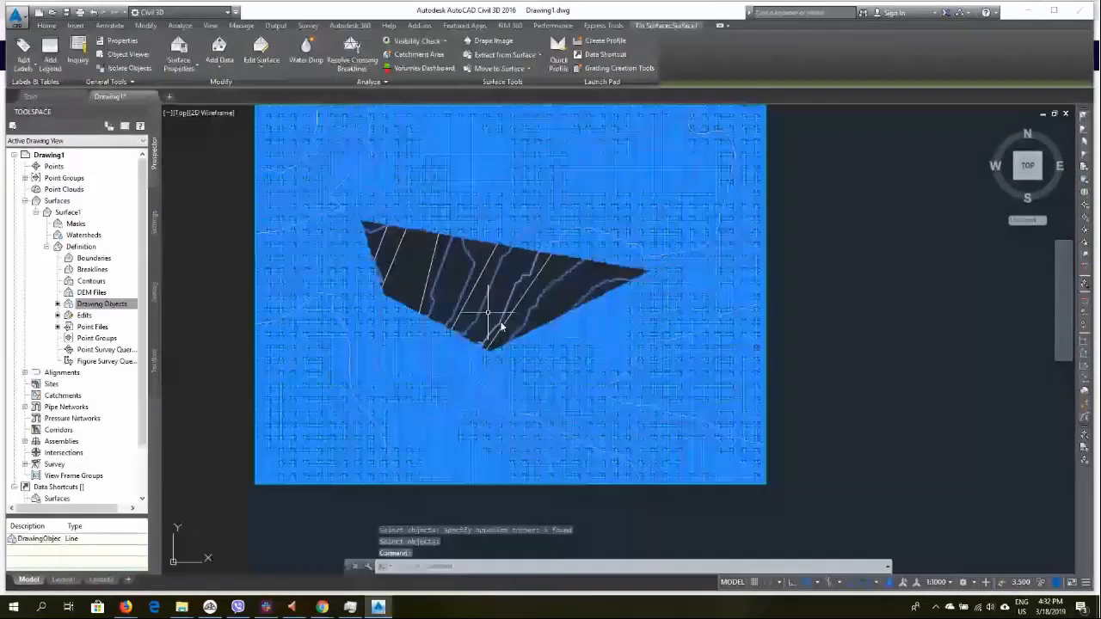
click(188, 172)
click(628, 335)
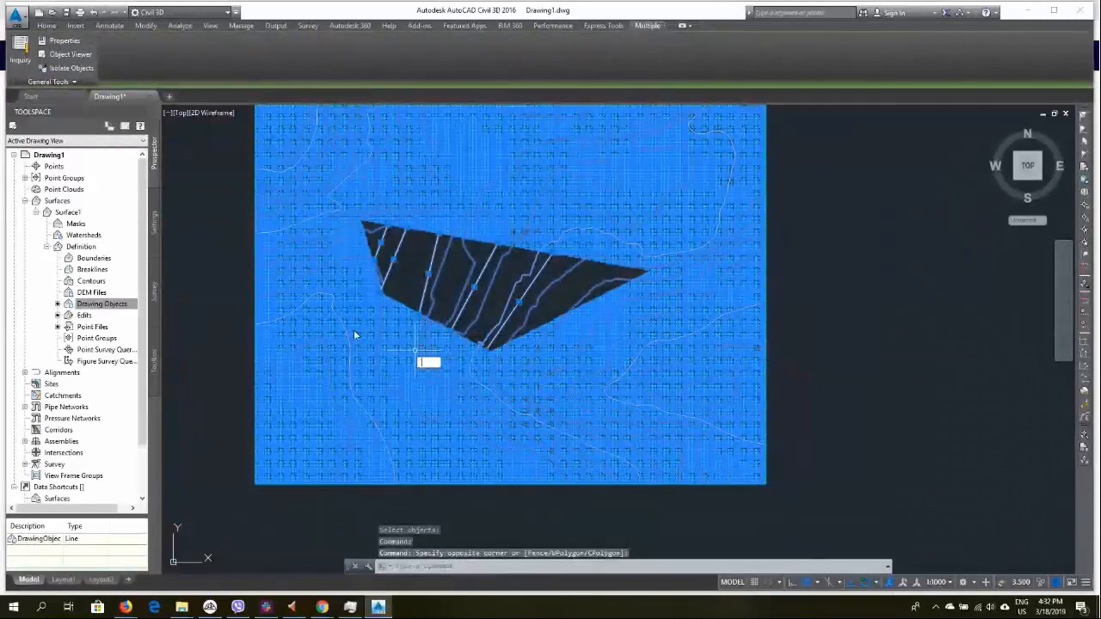
key(Escape)
key(Escape)
click(189, 177)
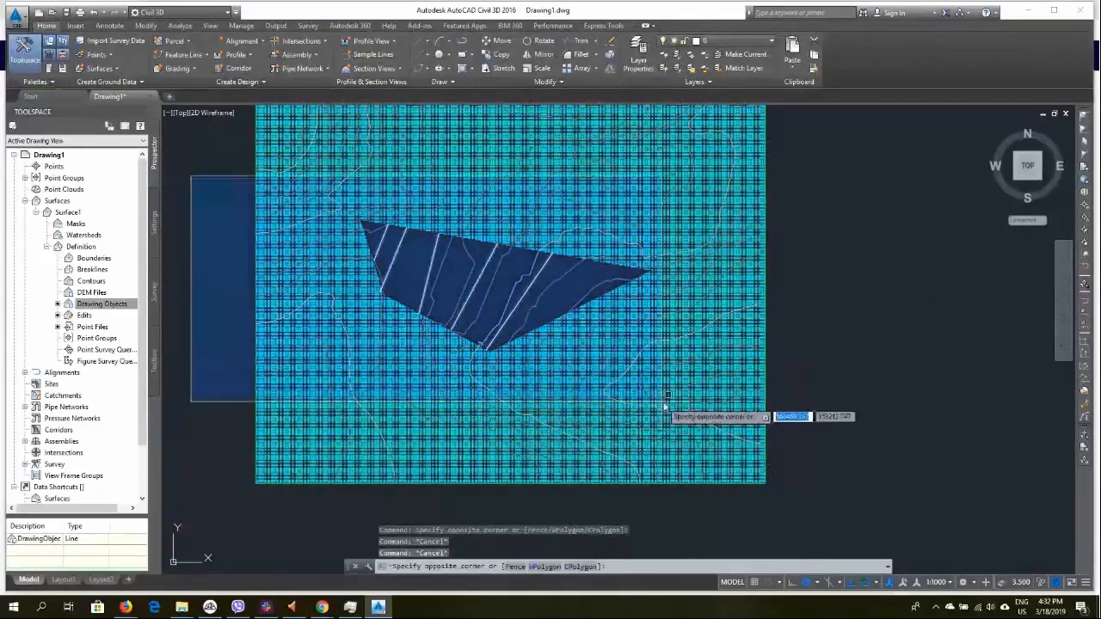
click(654, 368)
key(Delete)
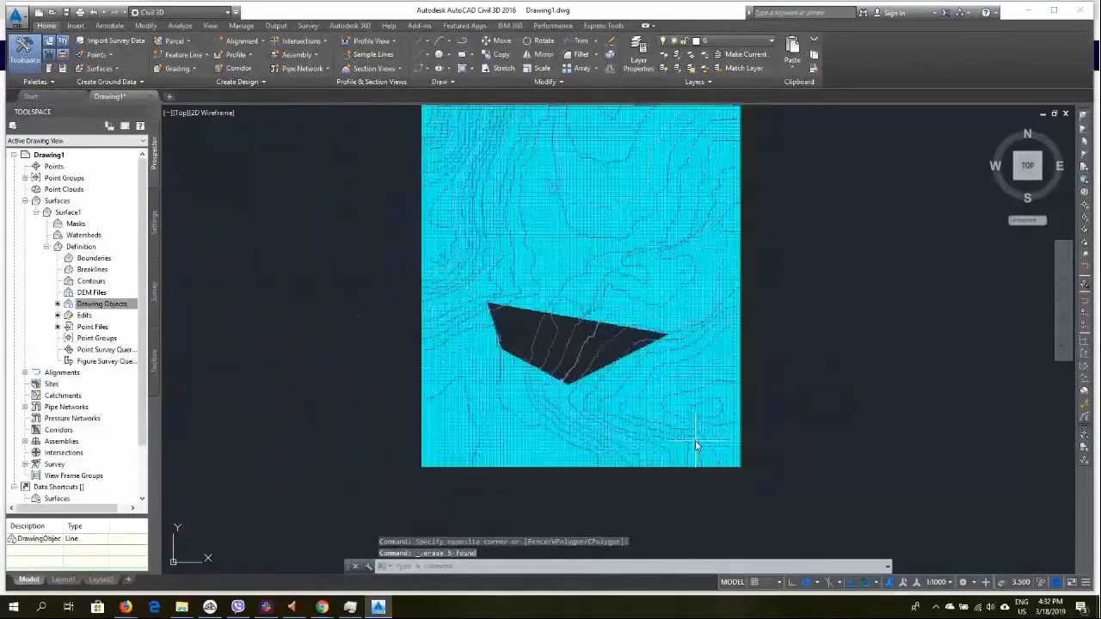
Orbit and zoom around the surface to examine the triangulation across the cleared area
shift+middle_drag(568, 370, 563, 360)
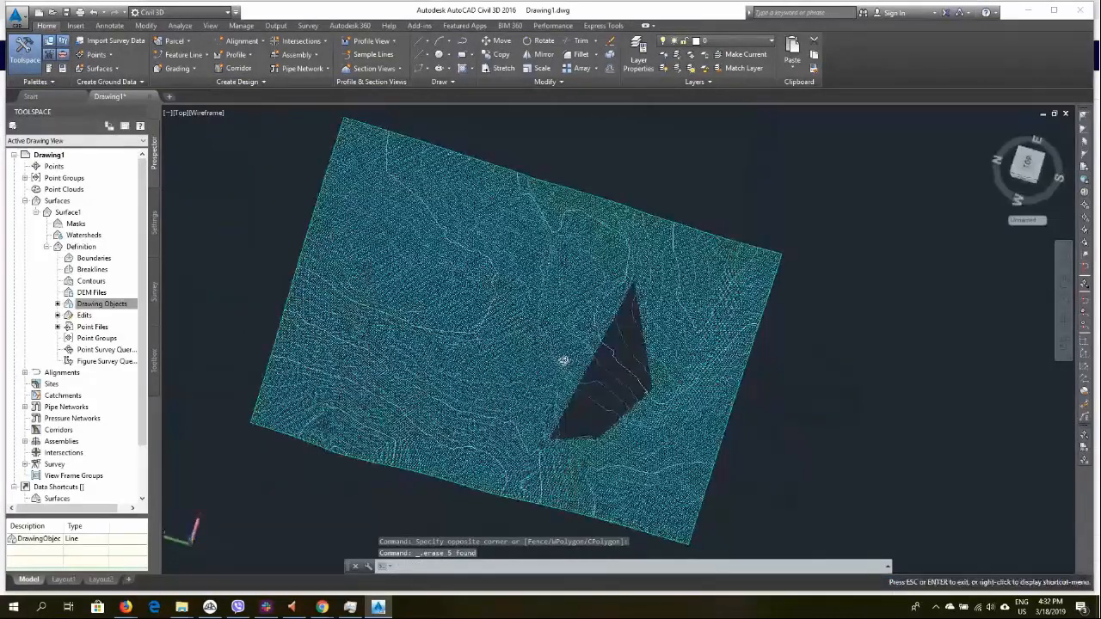
scroll(647, 420, up, 5)
scroll(456, 300, up, 4)
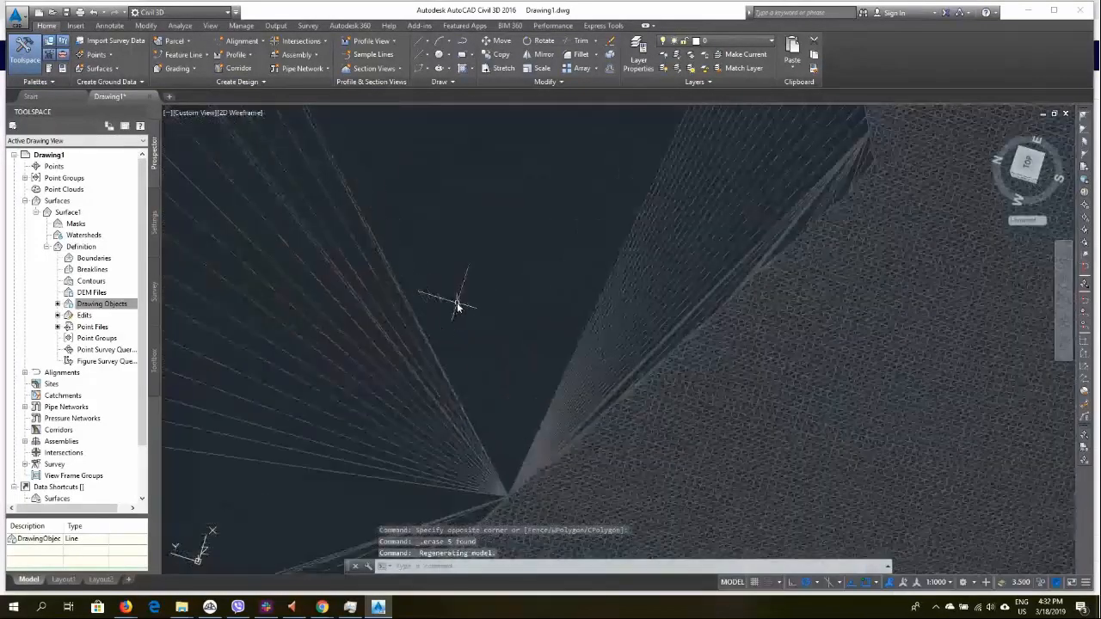
shift+middle_drag(443, 342, 572, 375)
scroll(480, 250, down, 4)
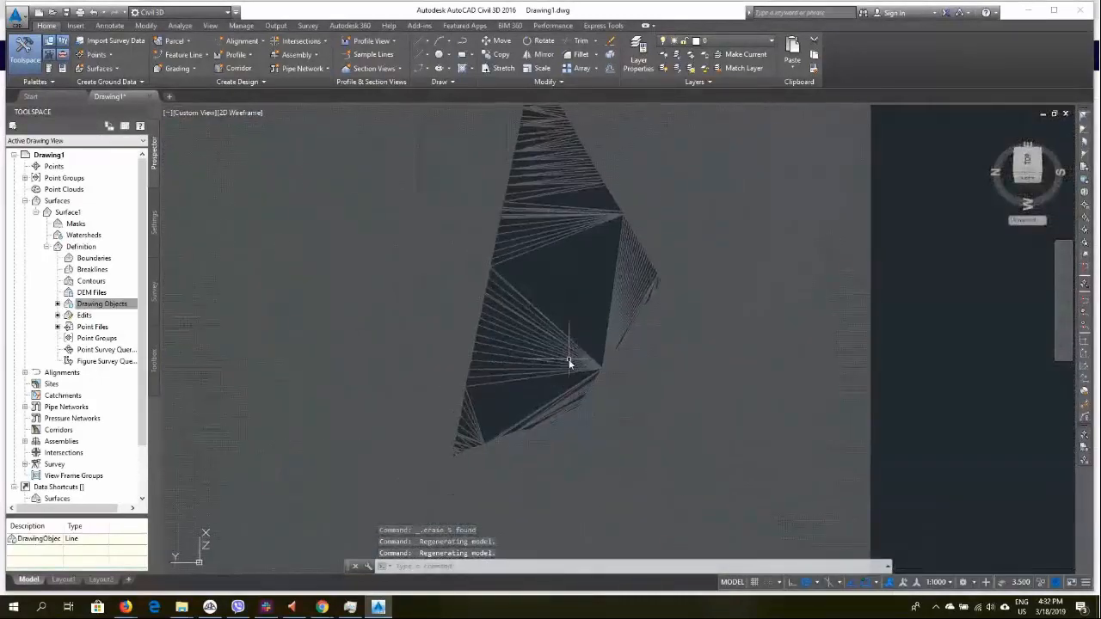
scroll(529, 316, down, 5)
scroll(532, 314, up, 5)
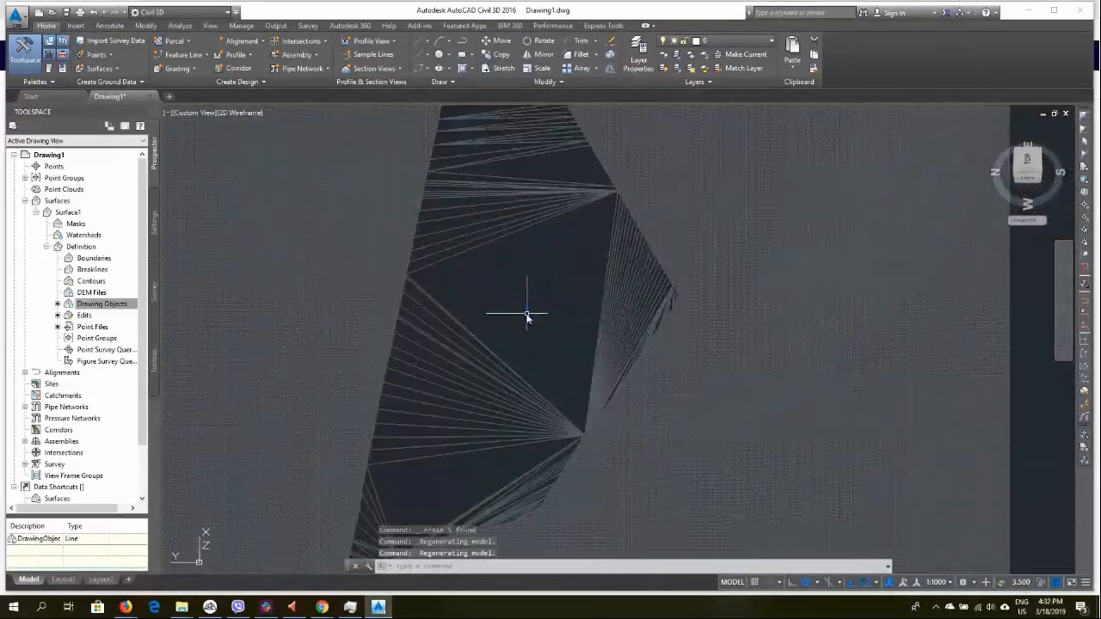
click(479, 365)
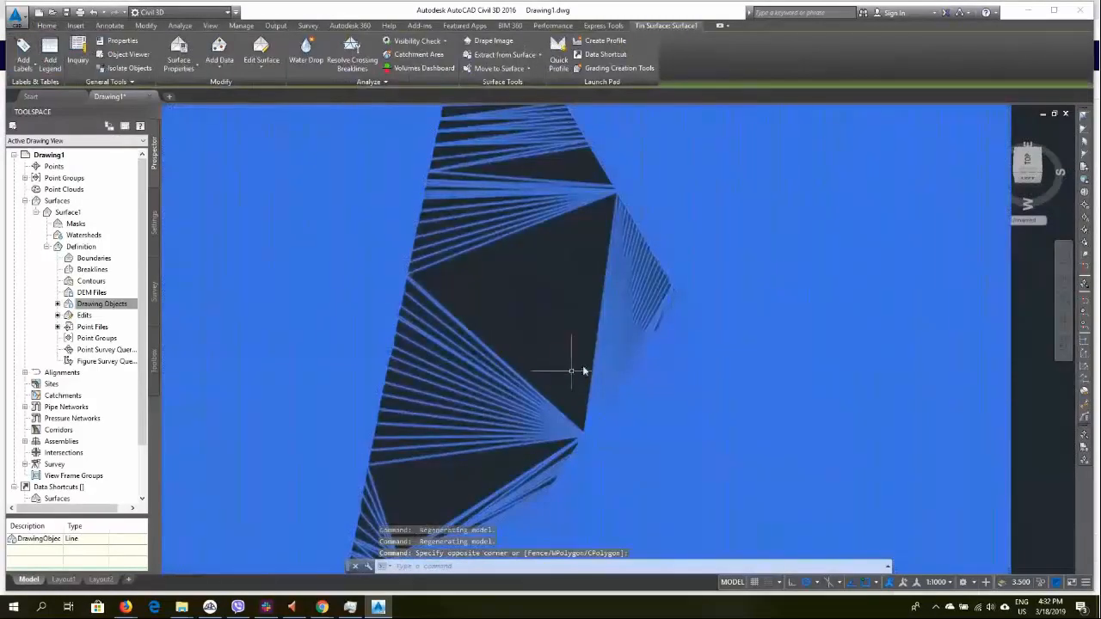
scroll(602, 362, up, 5)
scroll(635, 334, down, 5)
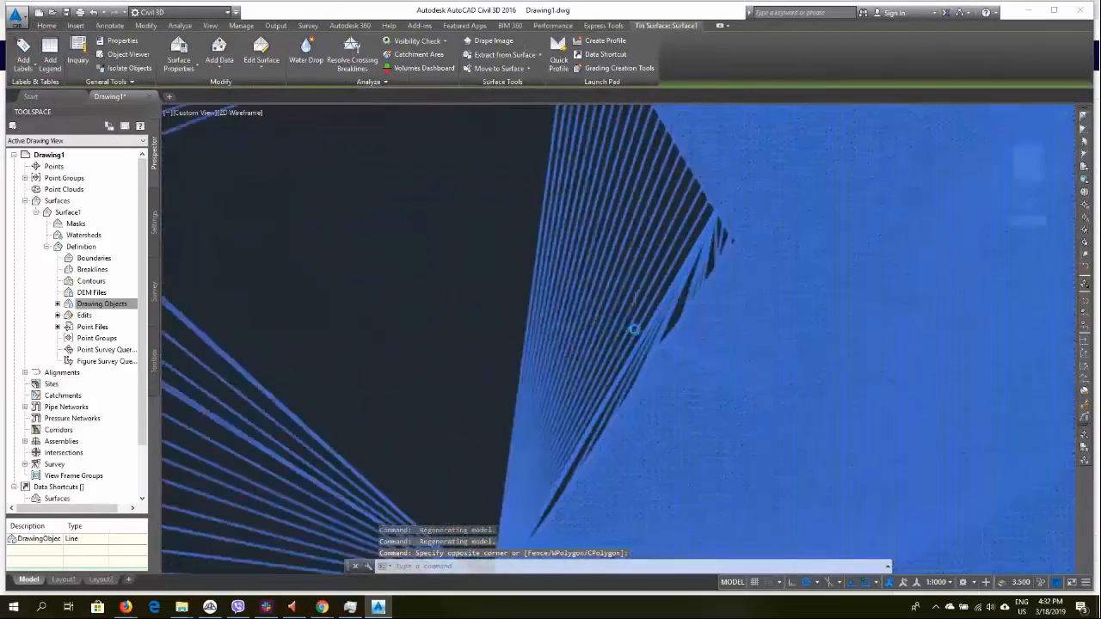
key(Escape)
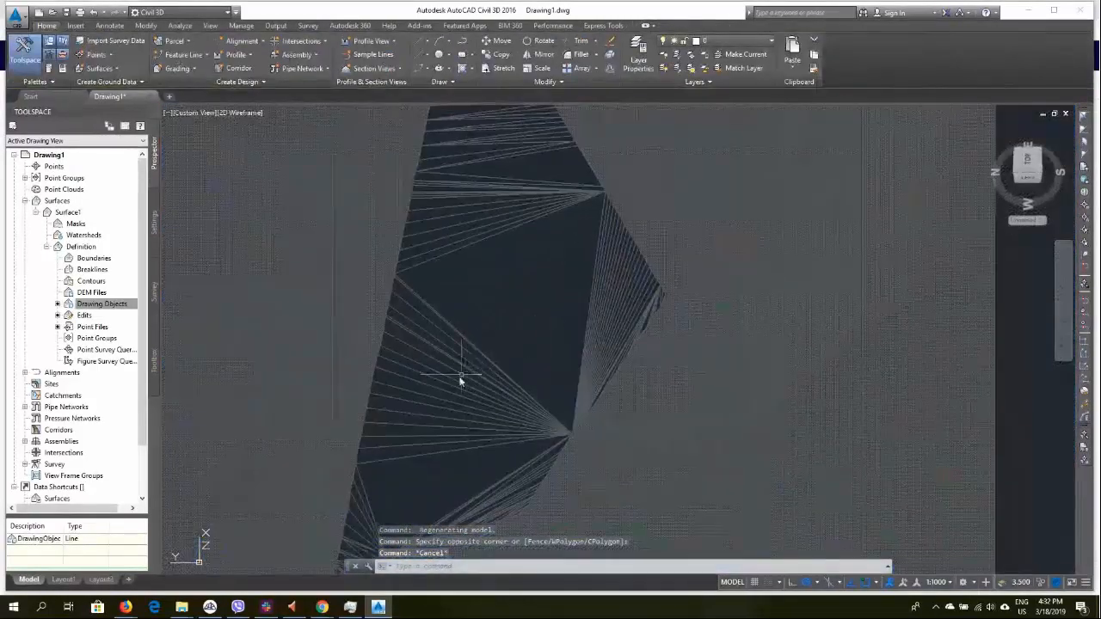
scroll(524, 345, down, 1)
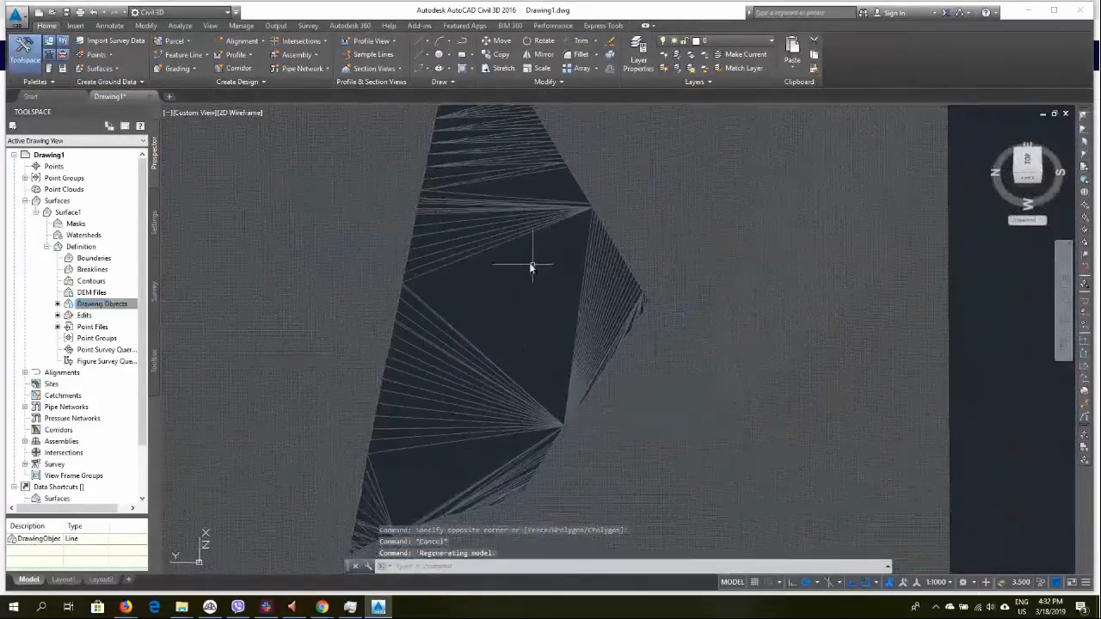
scroll(517, 262, down, 3)
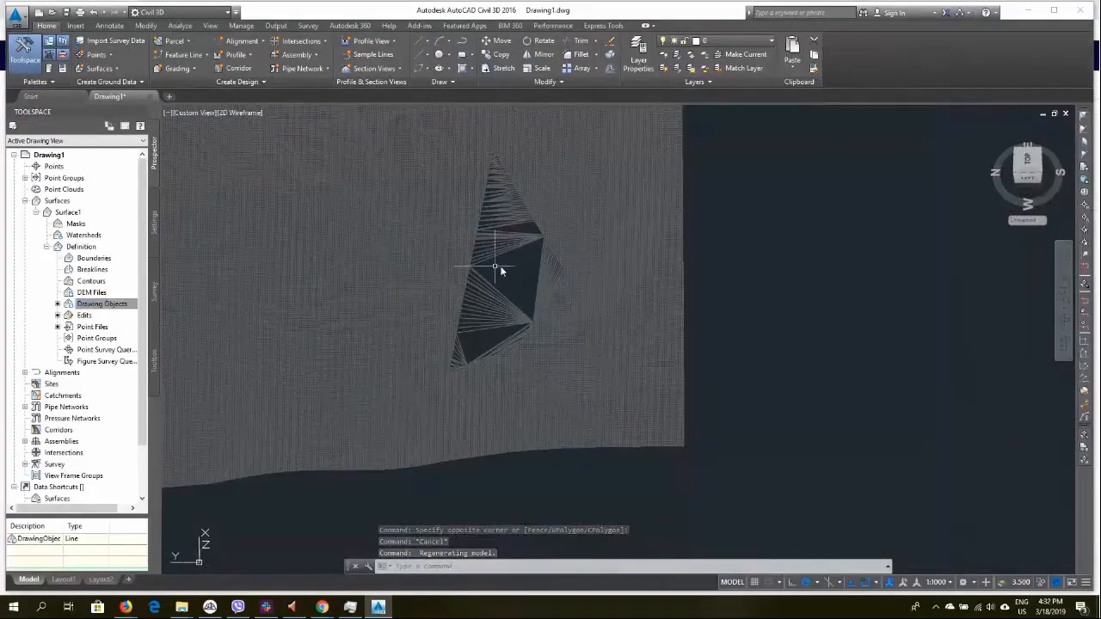
Open Export to DEM for Surface1 and set the grid spacing to 0.5
click(57, 305)
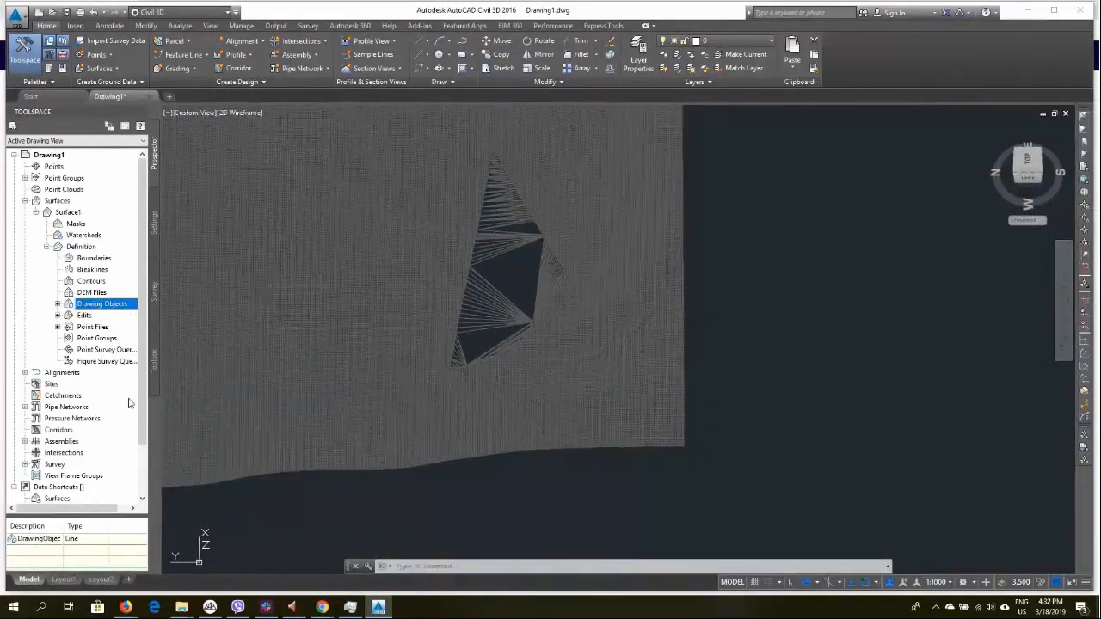
right_click(71, 215)
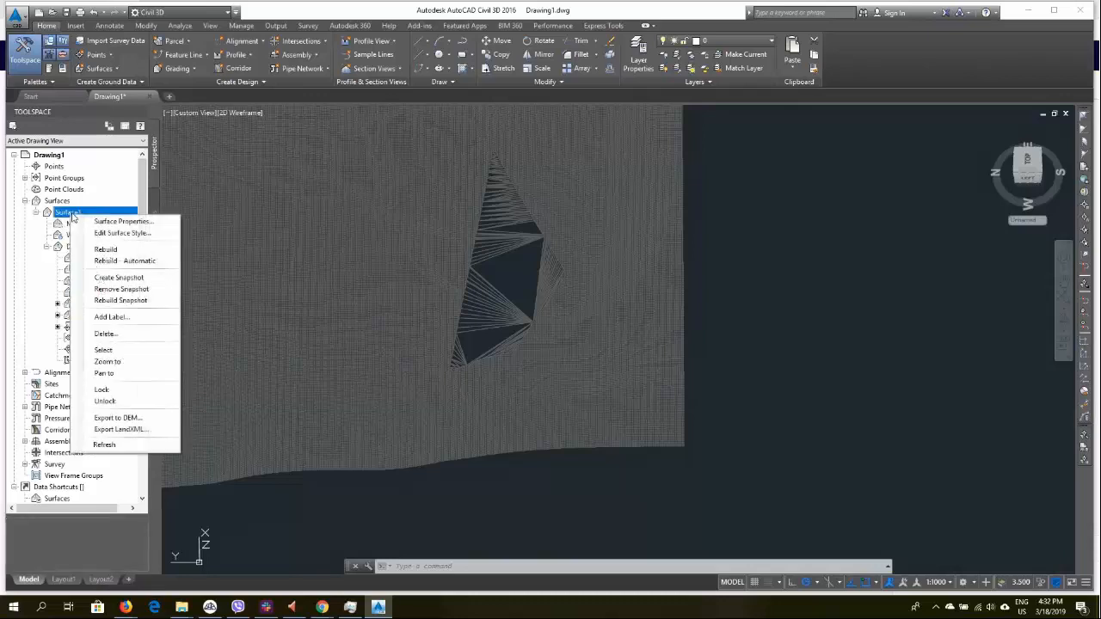
click(115, 419)
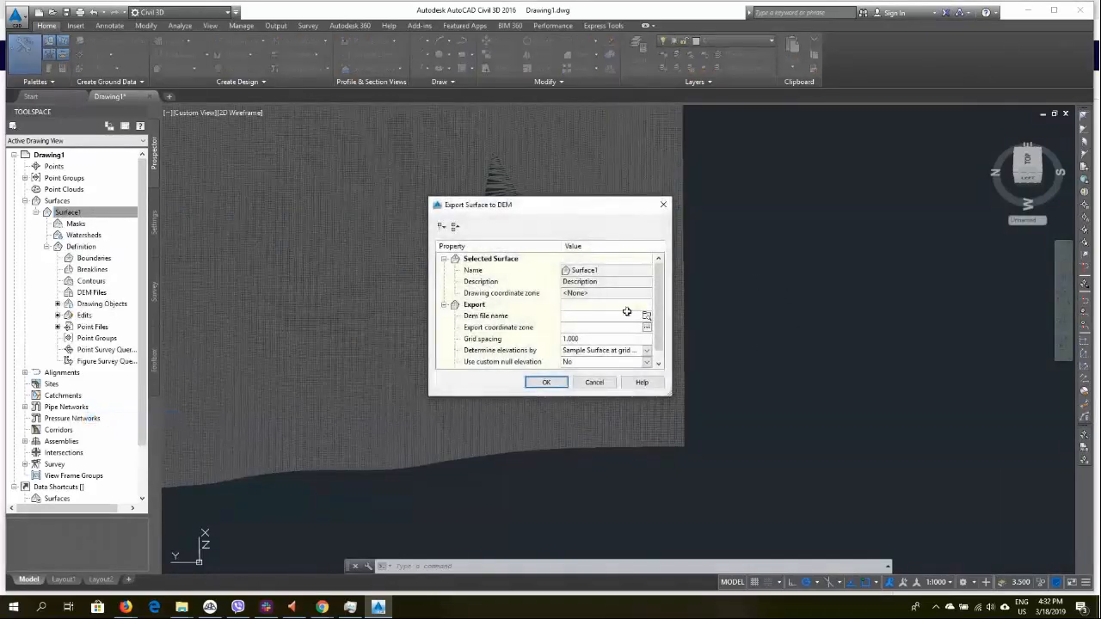
click(582, 340)
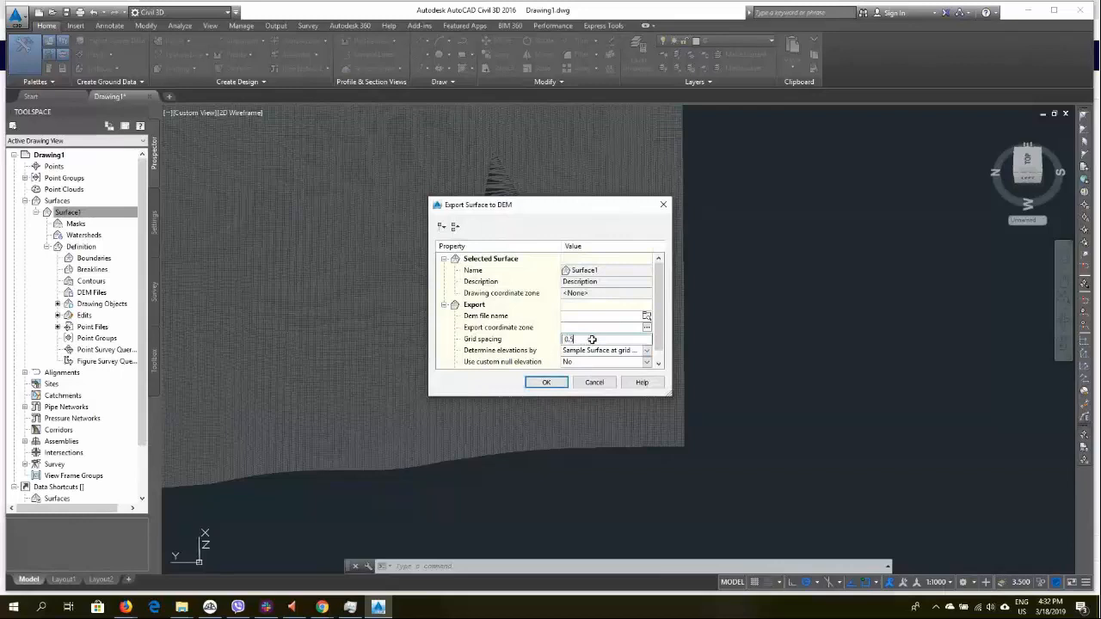
click(645, 315)
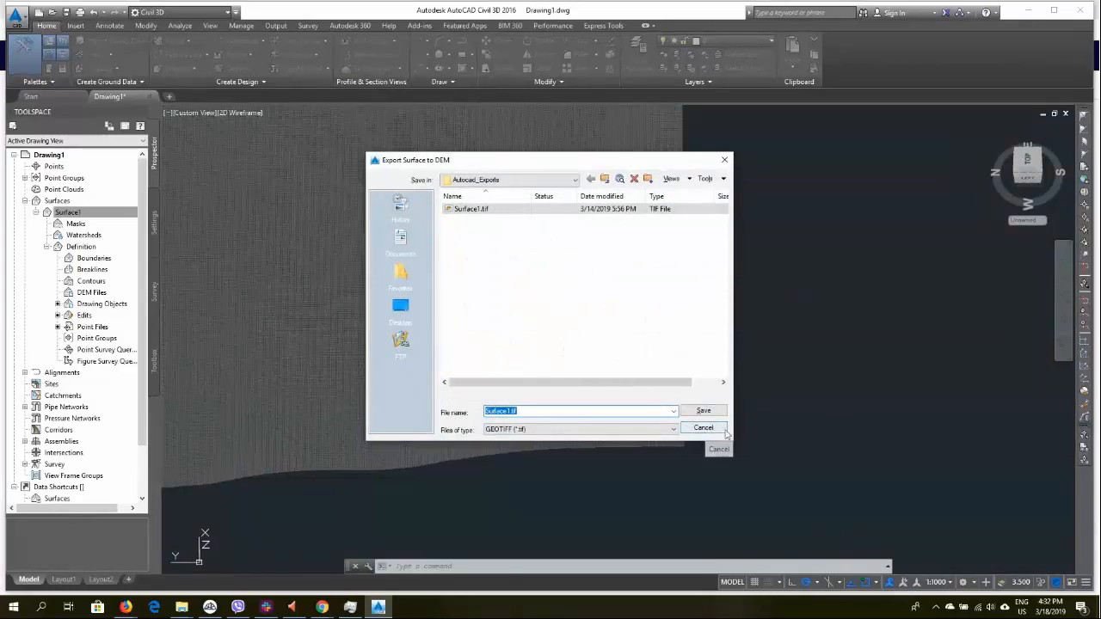
click(704, 428)
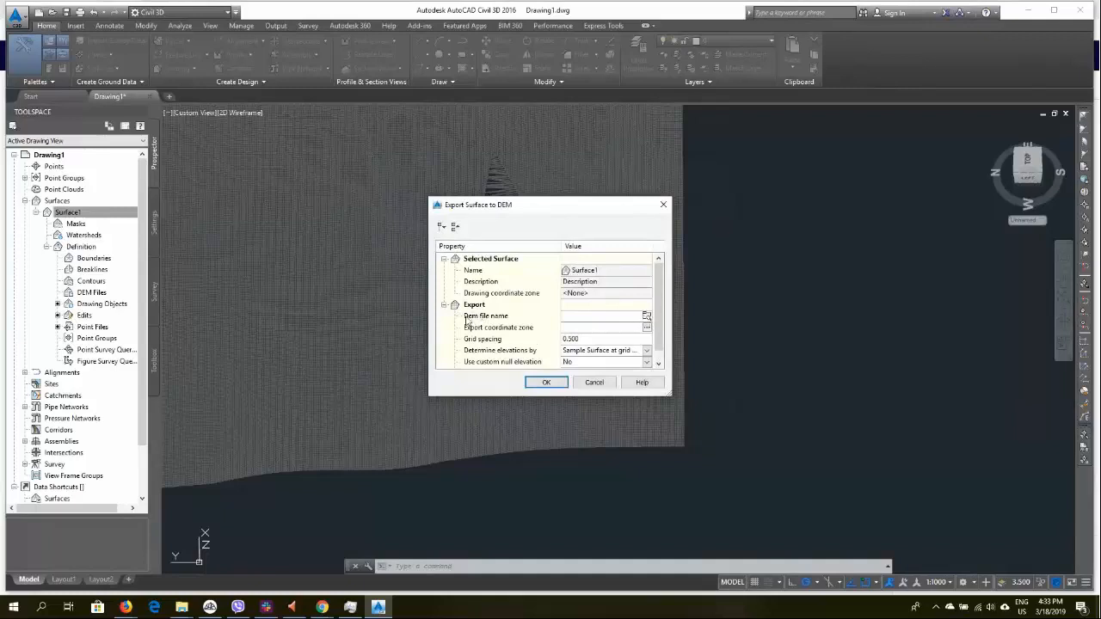
Set the DEM file to Surface2.tif in GeoTIFF format and run the export
click(647, 319)
click(535, 432)
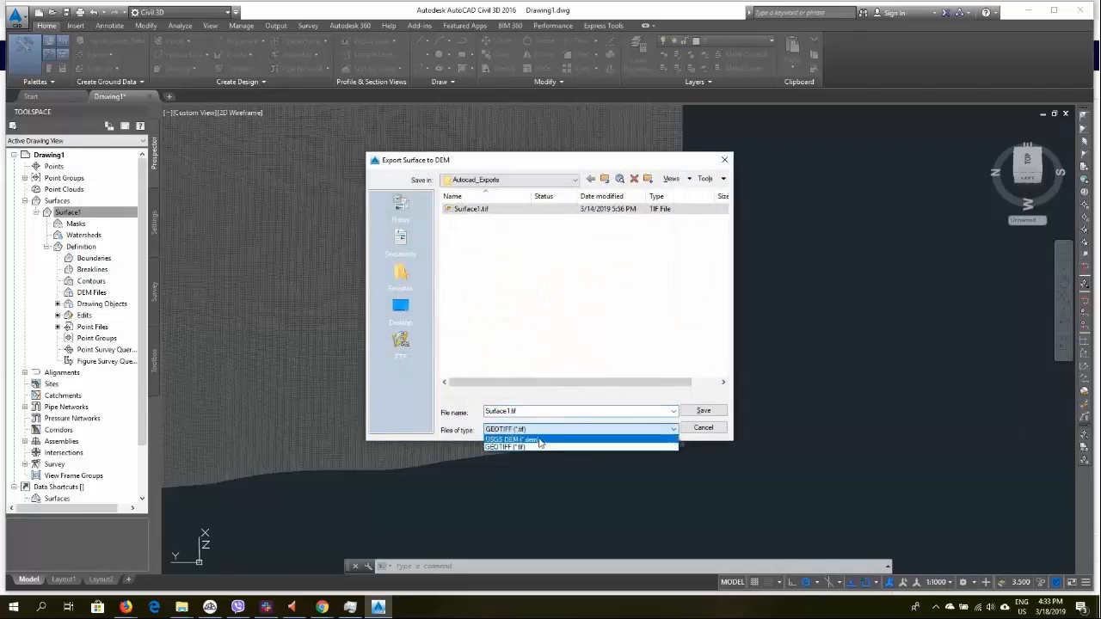
click(542, 439)
click(539, 430)
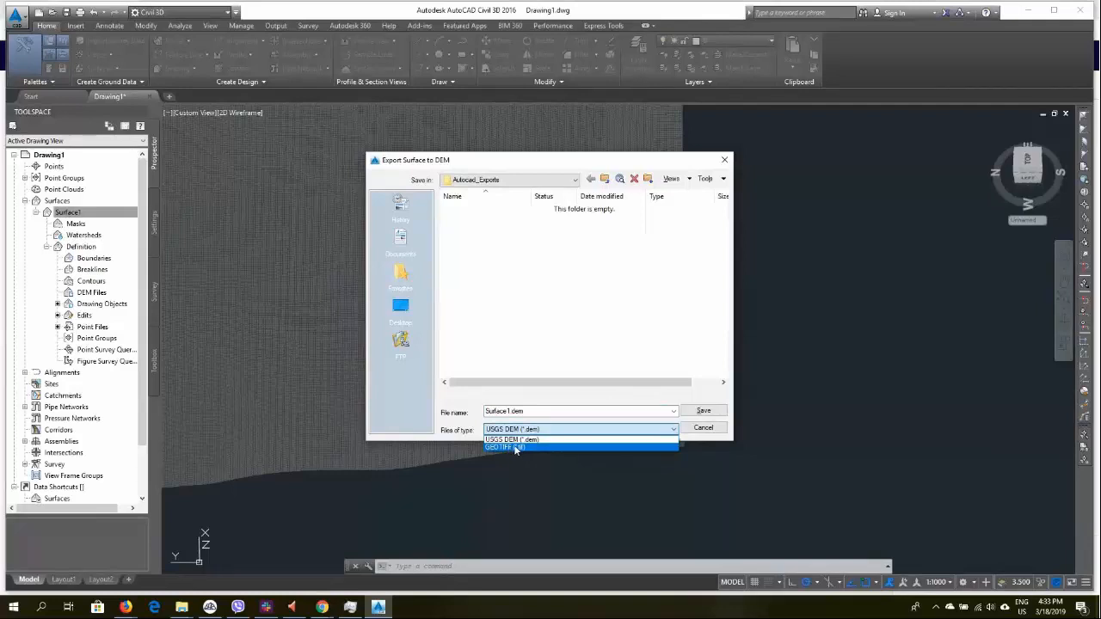
click(517, 447)
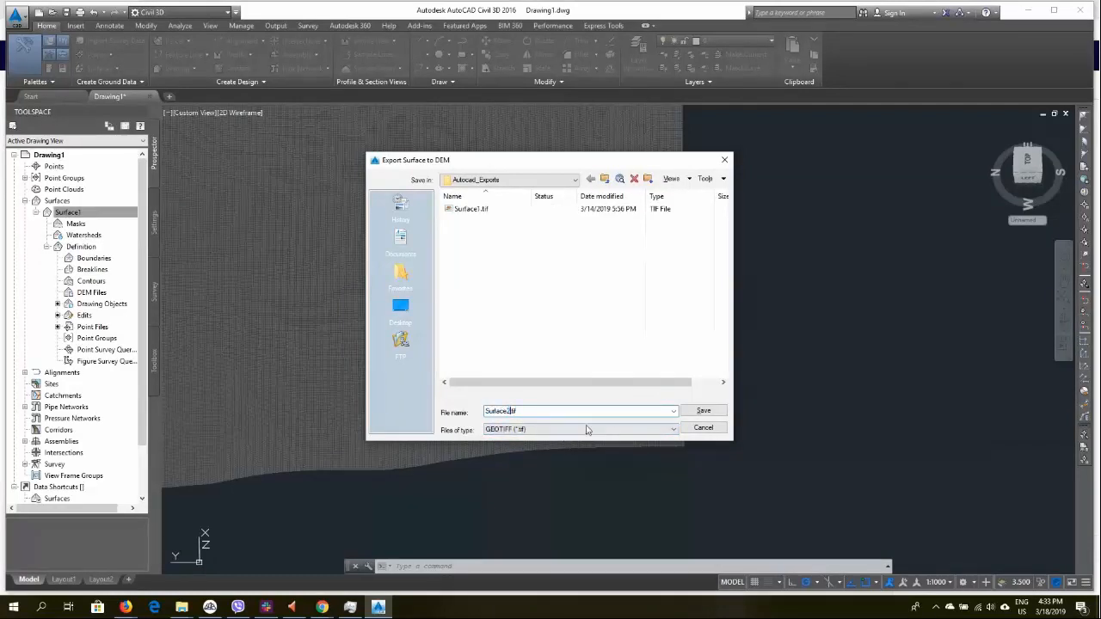
click(701, 411)
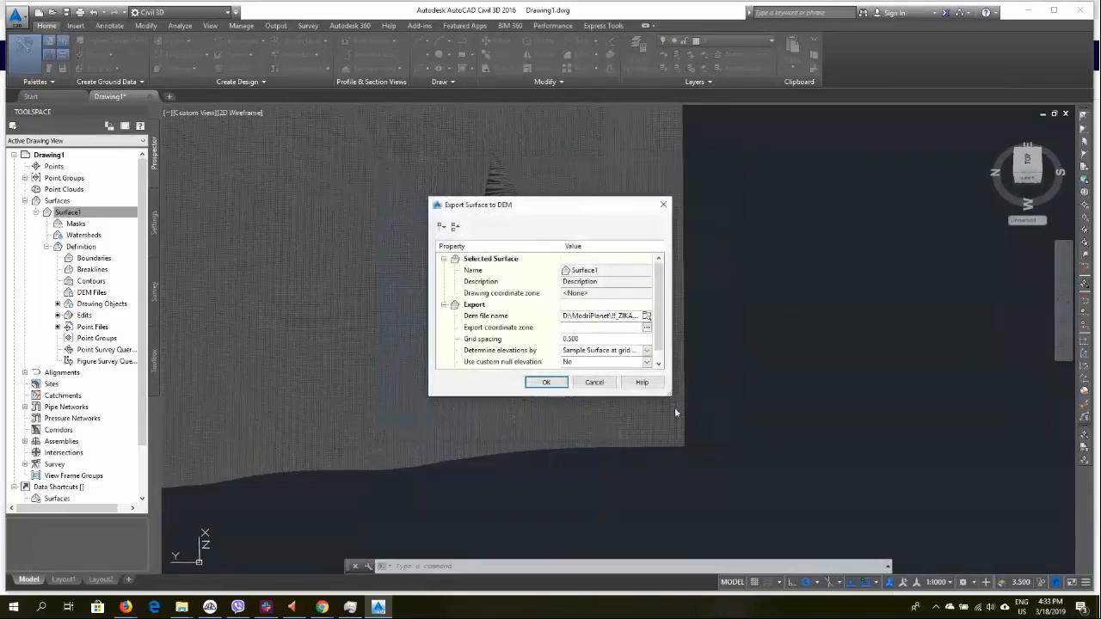
click(547, 384)
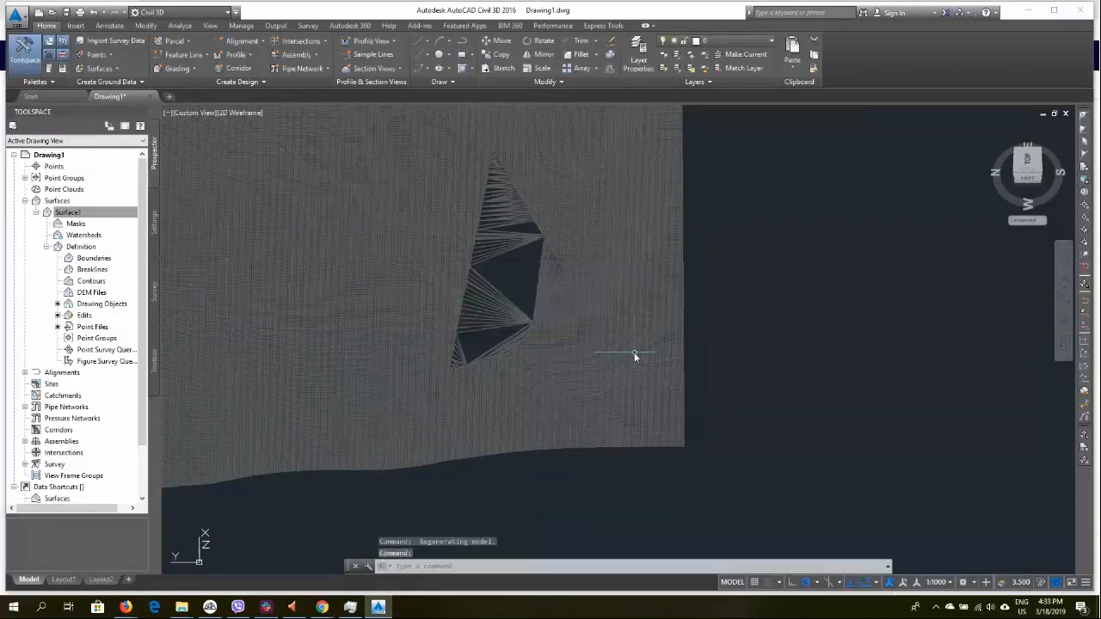
Switch to 3Dsurvey, zoom out over the terrain and hide the DTM2 mesh cloud
click(209, 607)
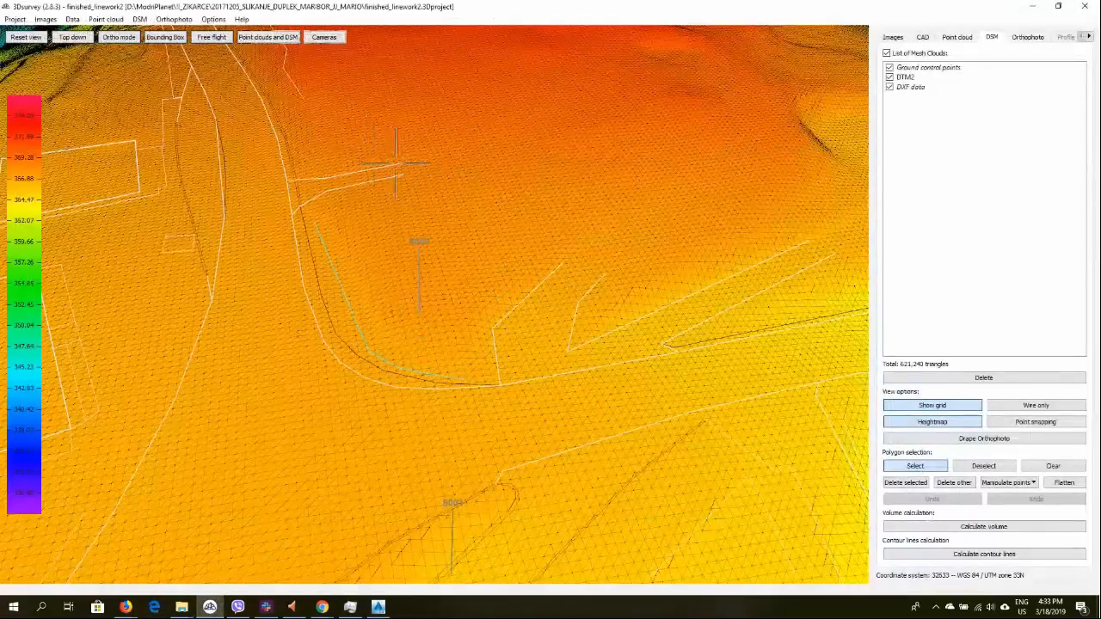
scroll(402, 164, down, 4)
scroll(403, 164, down, 3)
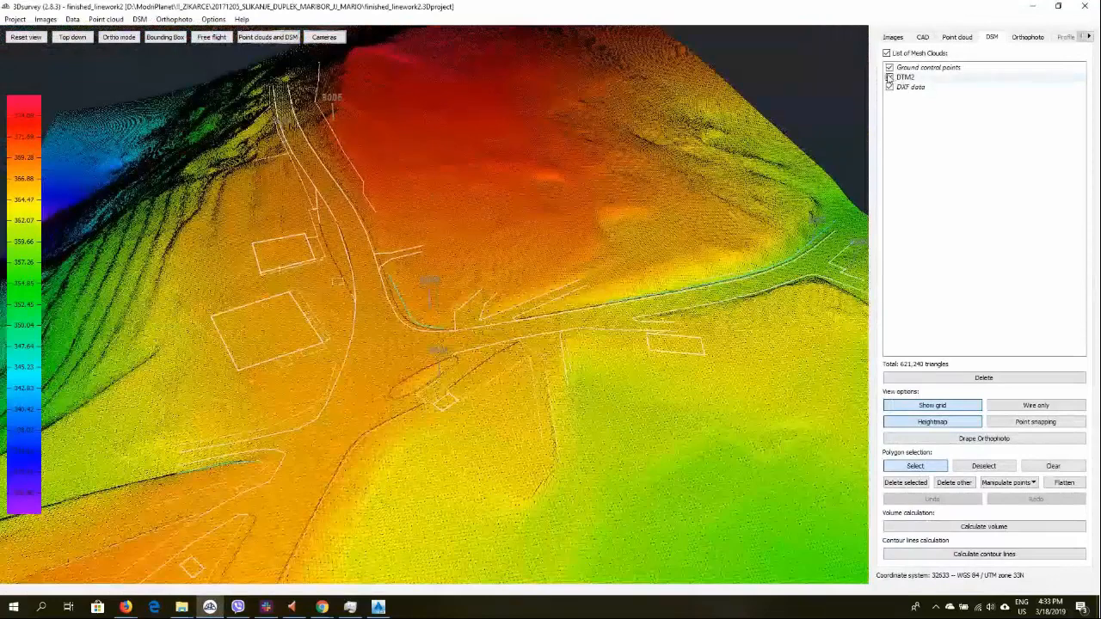
click(890, 77)
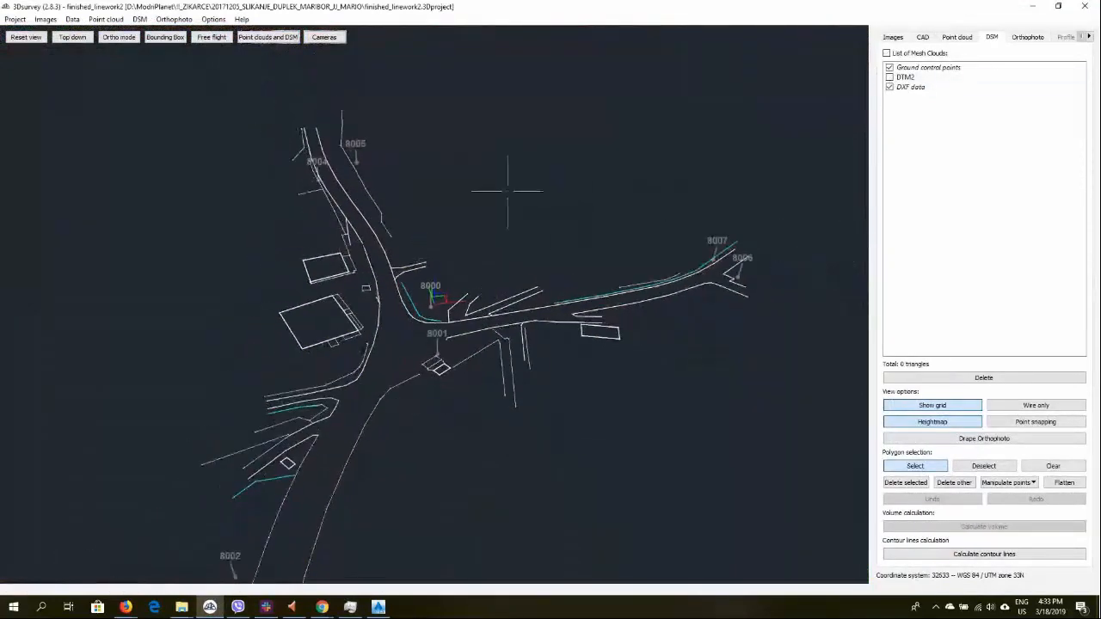
Load Surface2.tif from the Autocad_Exports folder as a DSM mesh cloud
click(138, 19)
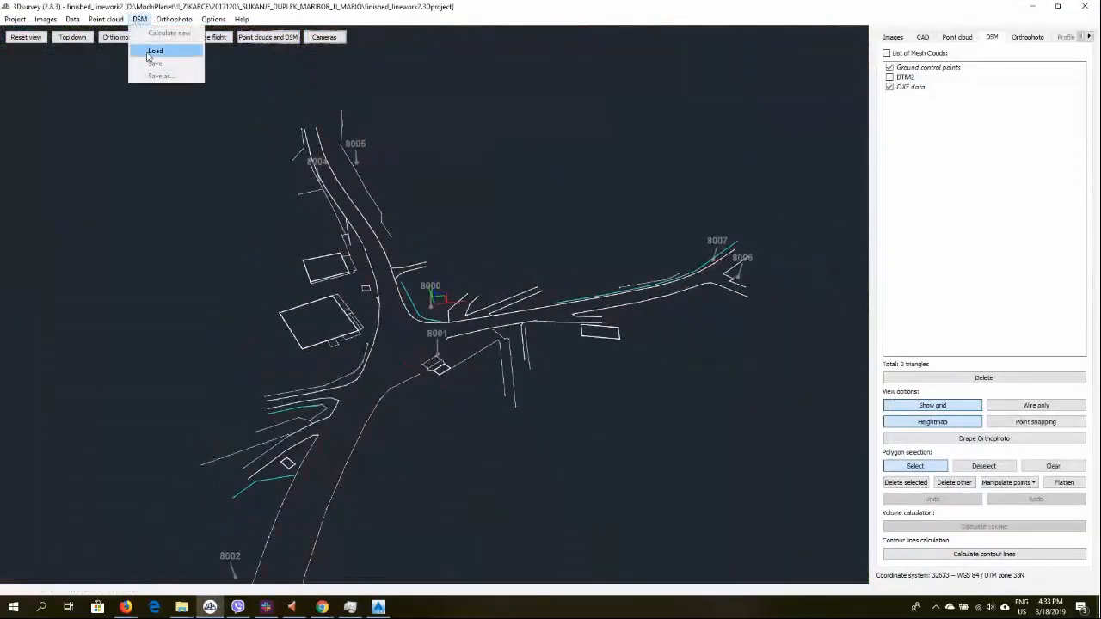
click(151, 51)
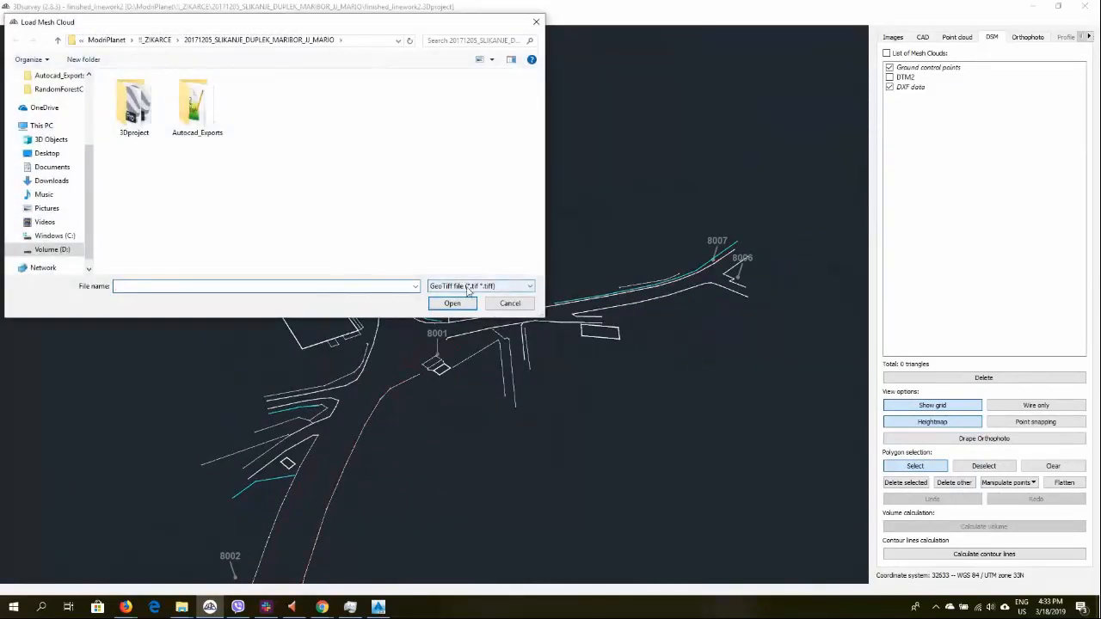
double_click(198, 108)
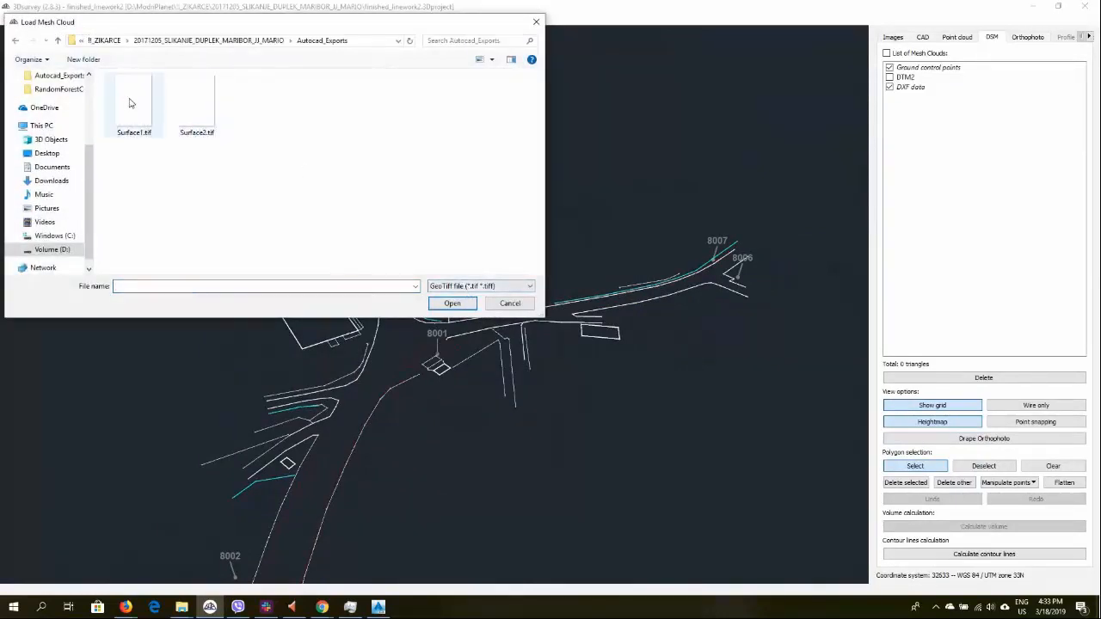
double_click(196, 102)
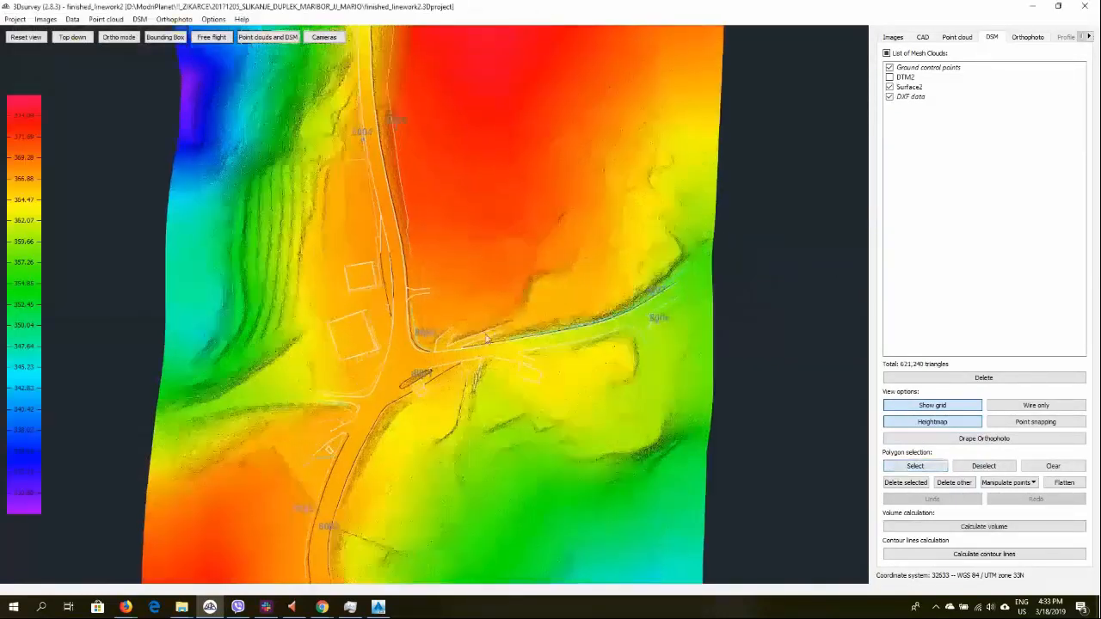
Toggle the DTM2 and Surface2 meshes on and off while orbiting to compare them across the cleared area
scroll(482, 339, up, 3)
drag(482, 338, 489, 274)
click(890, 78)
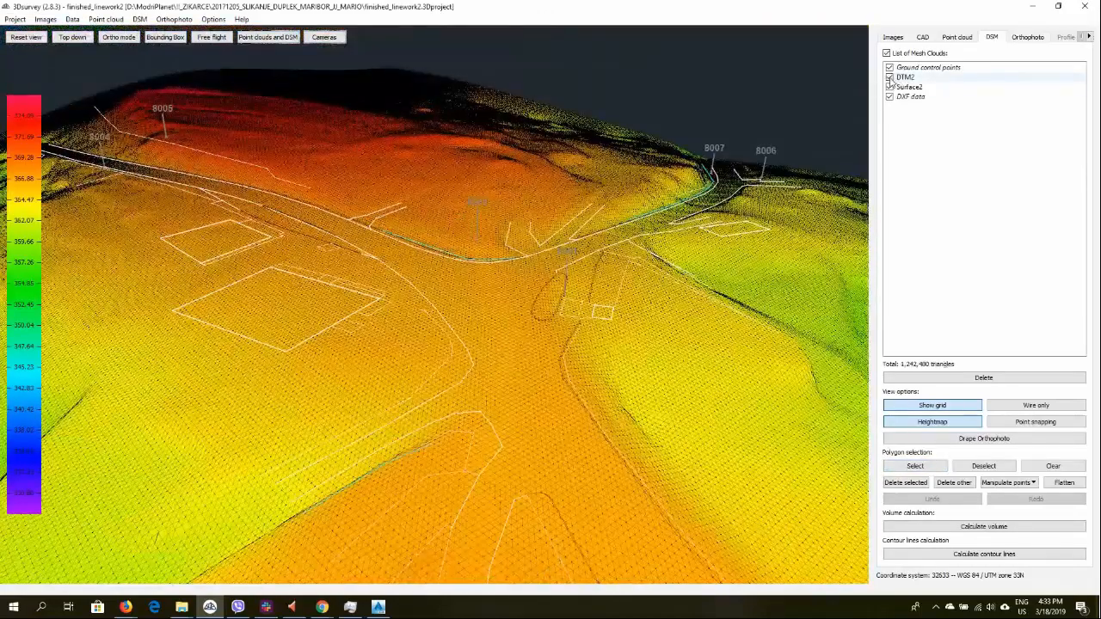
click(891, 87)
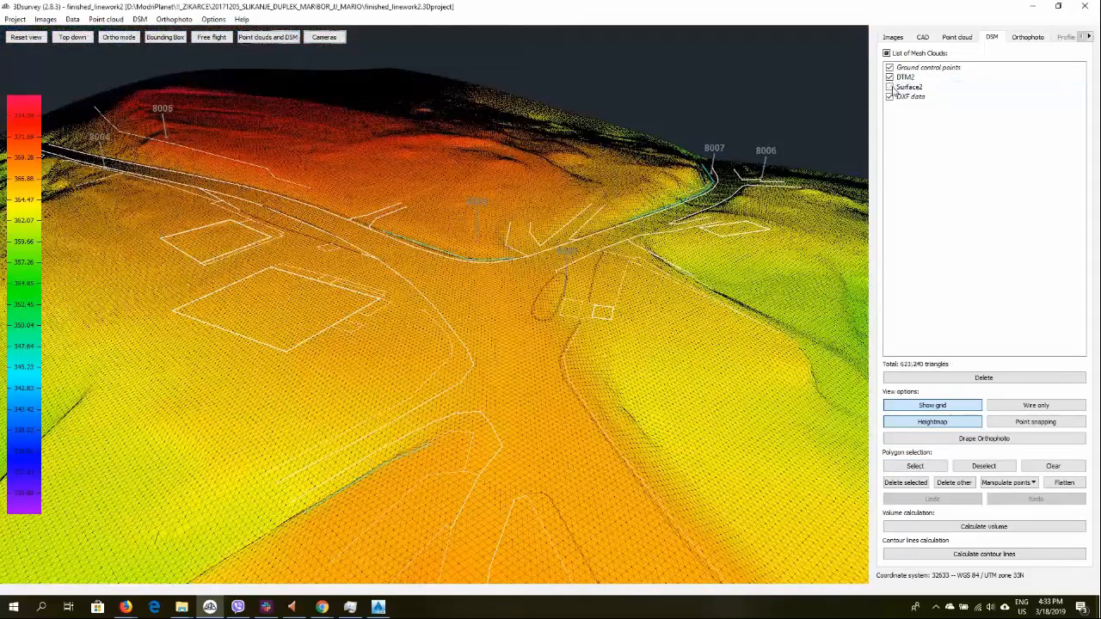
click(891, 86)
click(890, 78)
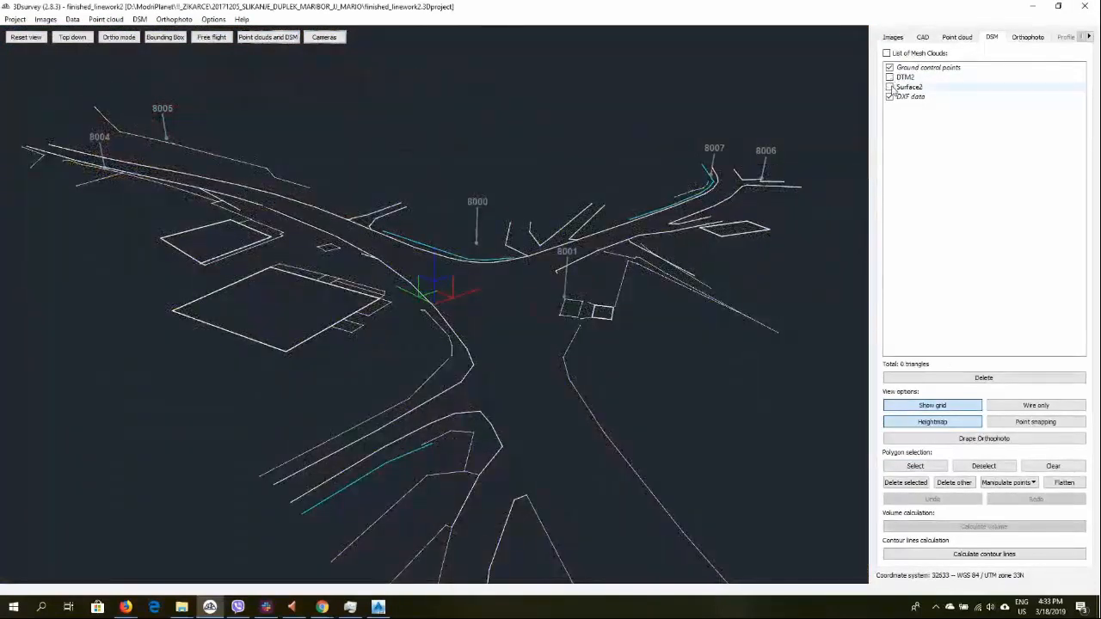
scroll(685, 294, down, 3)
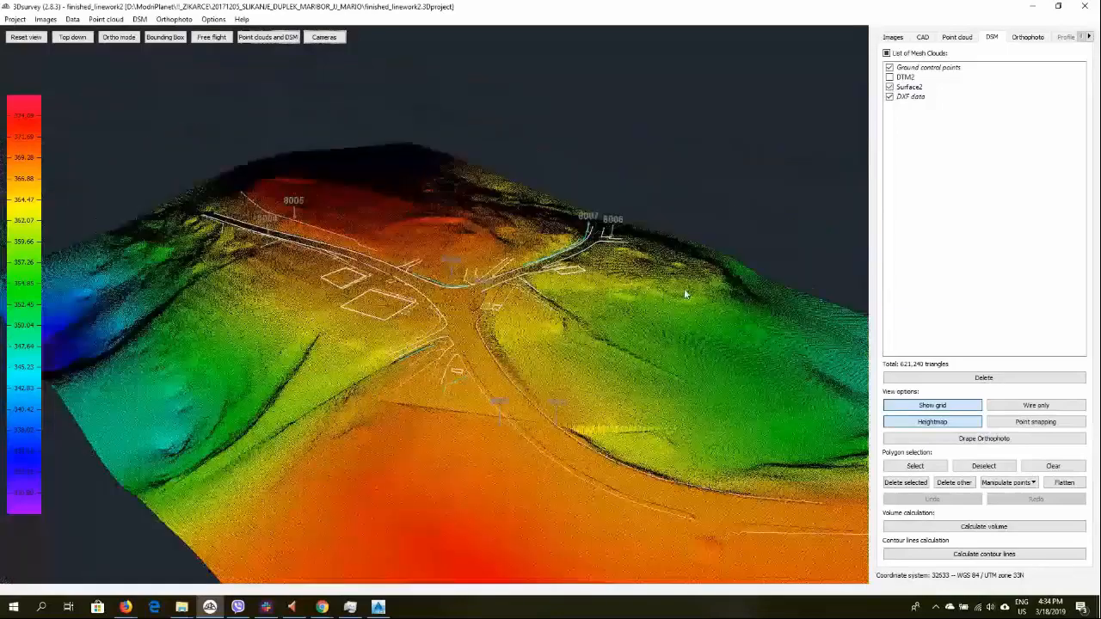
drag(685, 294, 497, 450)
drag(575, 283, 519, 298)
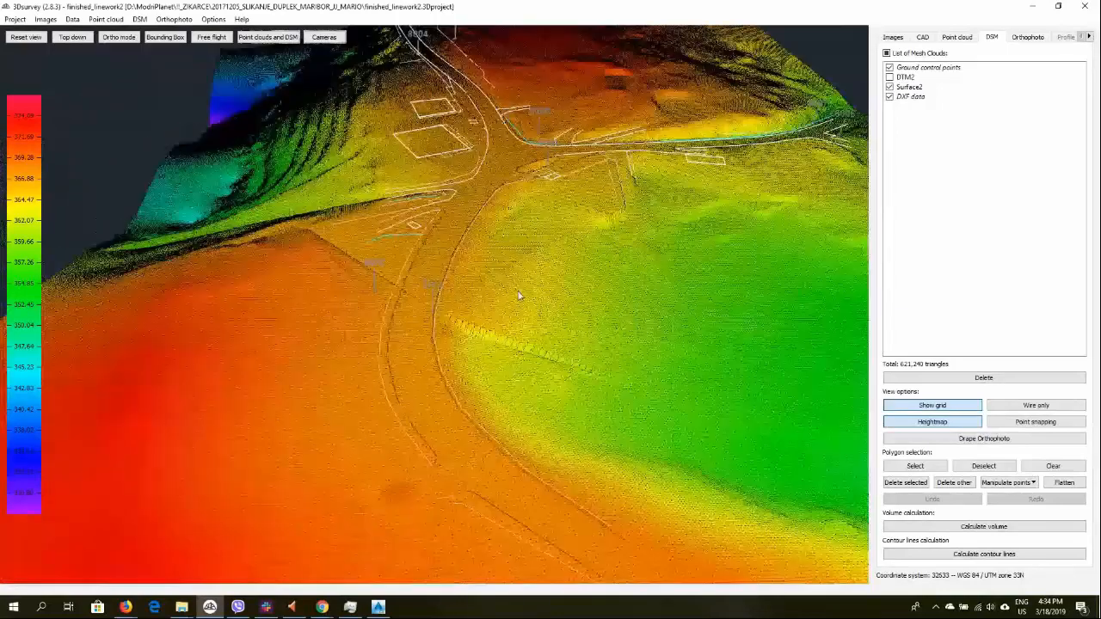
scroll(562, 339, up, 5)
drag(563, 339, 518, 328)
click(890, 78)
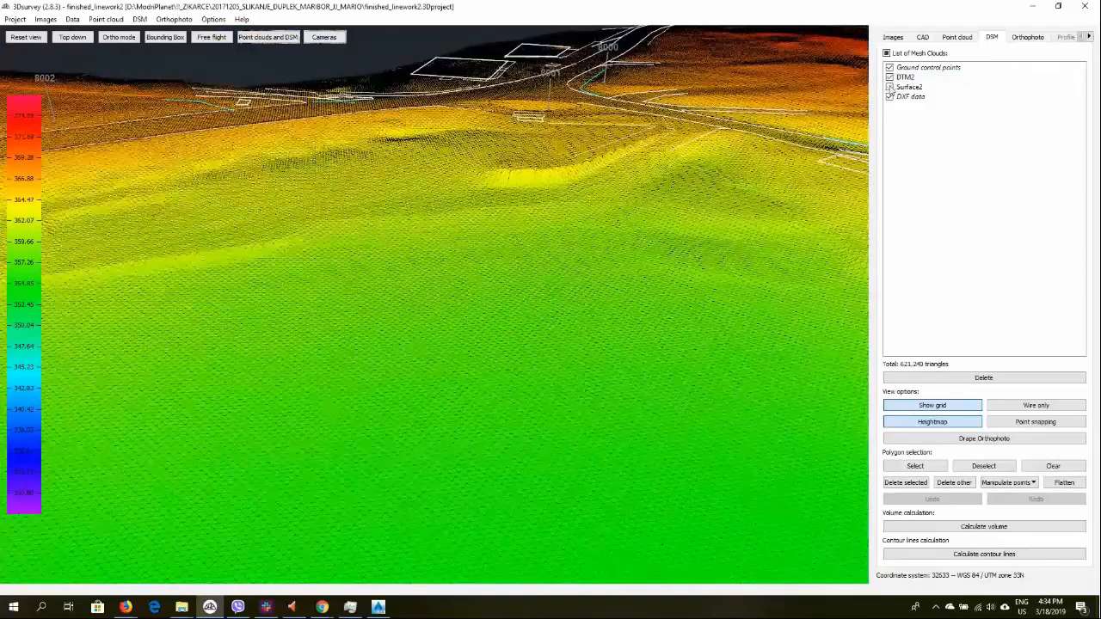
click(890, 78)
click(892, 78)
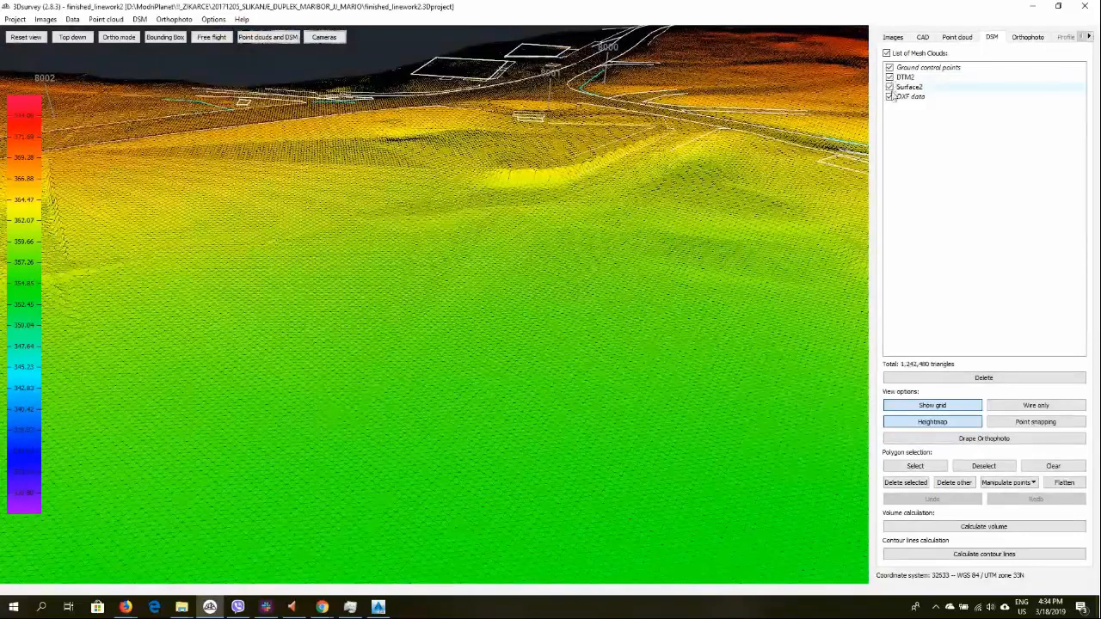
click(890, 87)
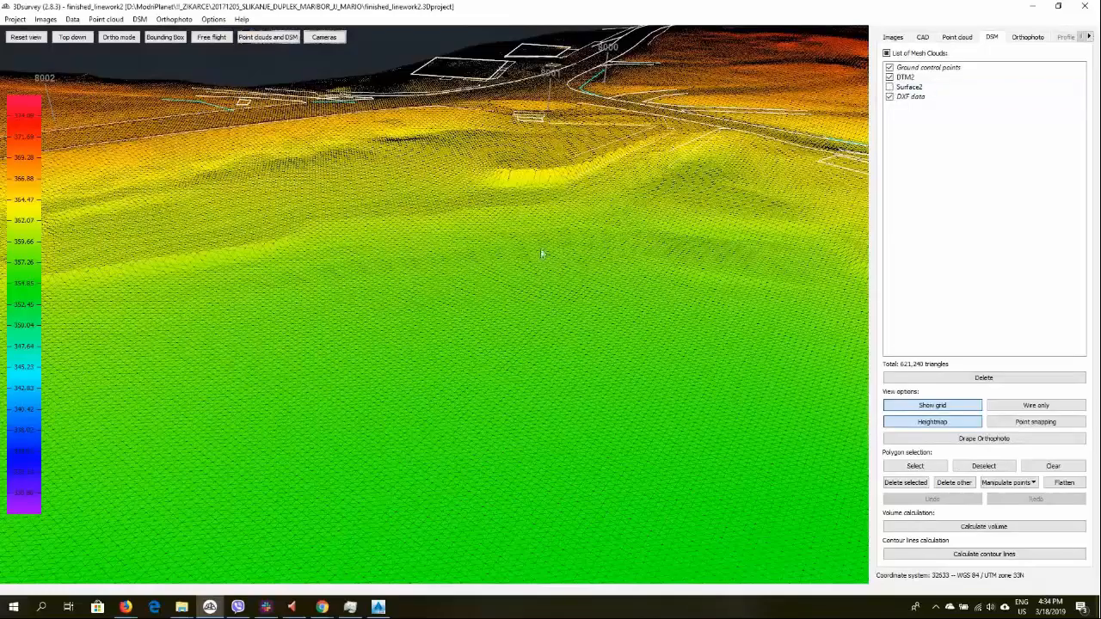
Orbit and zoom across the DTM2 surface to examine the cleared area and road edges
drag(377, 291, 621, 124)
scroll(543, 175, up, 5)
scroll(433, 310, up, 2)
scroll(445, 283, down, 3)
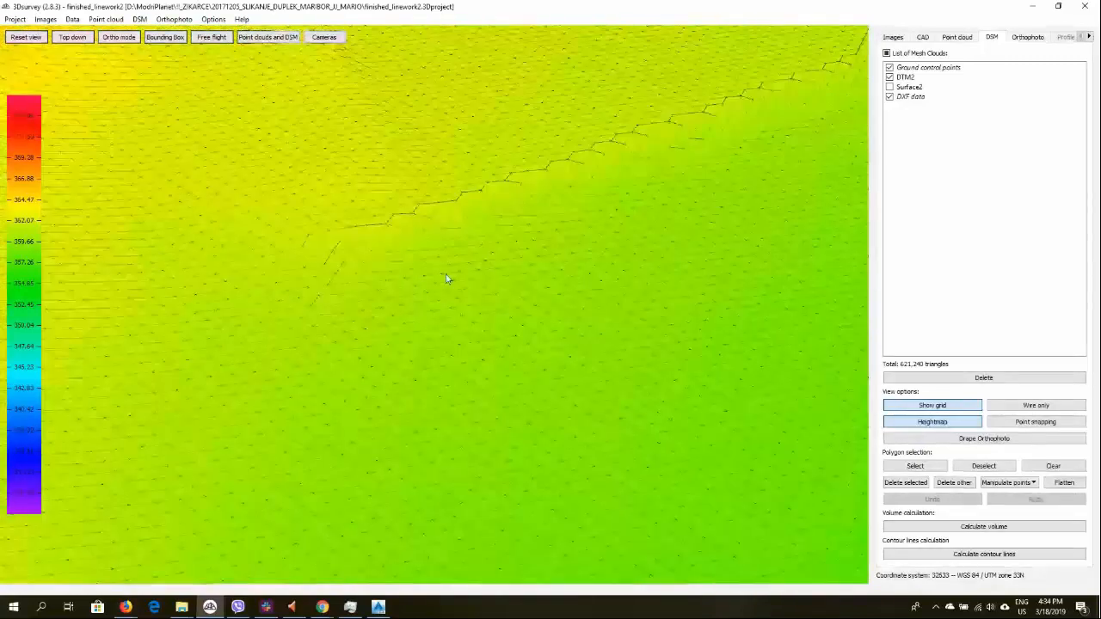
scroll(447, 279, down, 3)
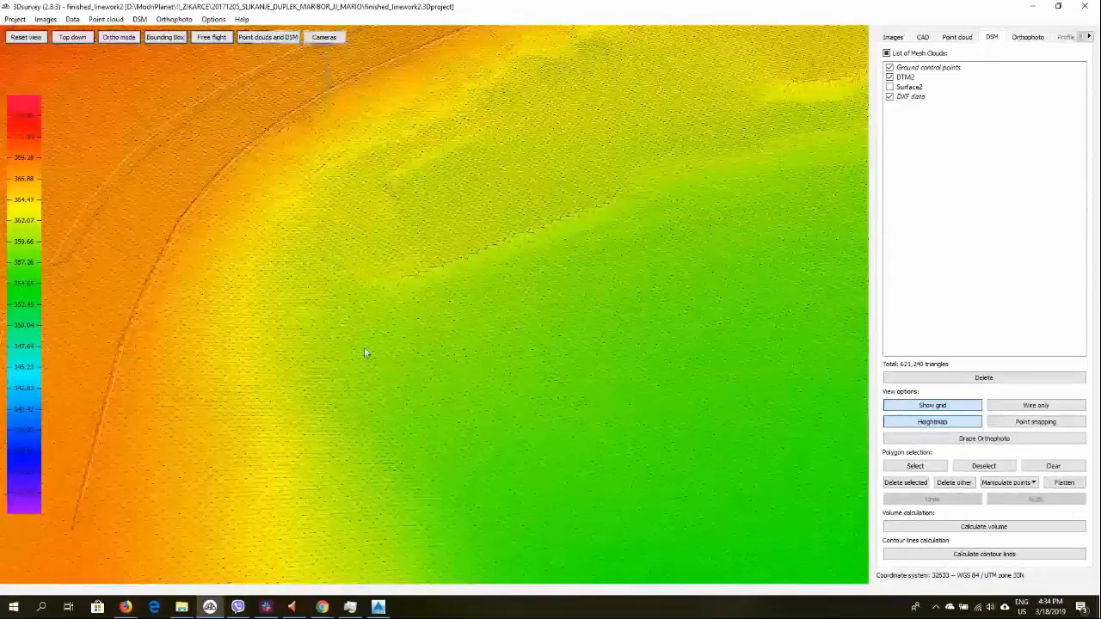
drag(373, 255, 442, 338)
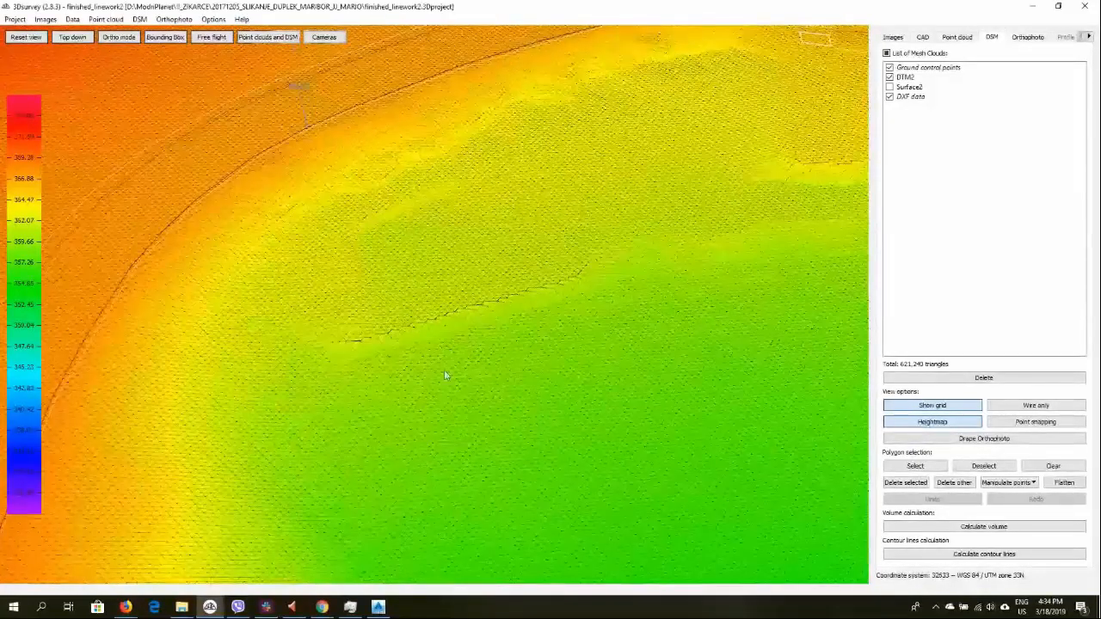
scroll(445, 323, down, 3)
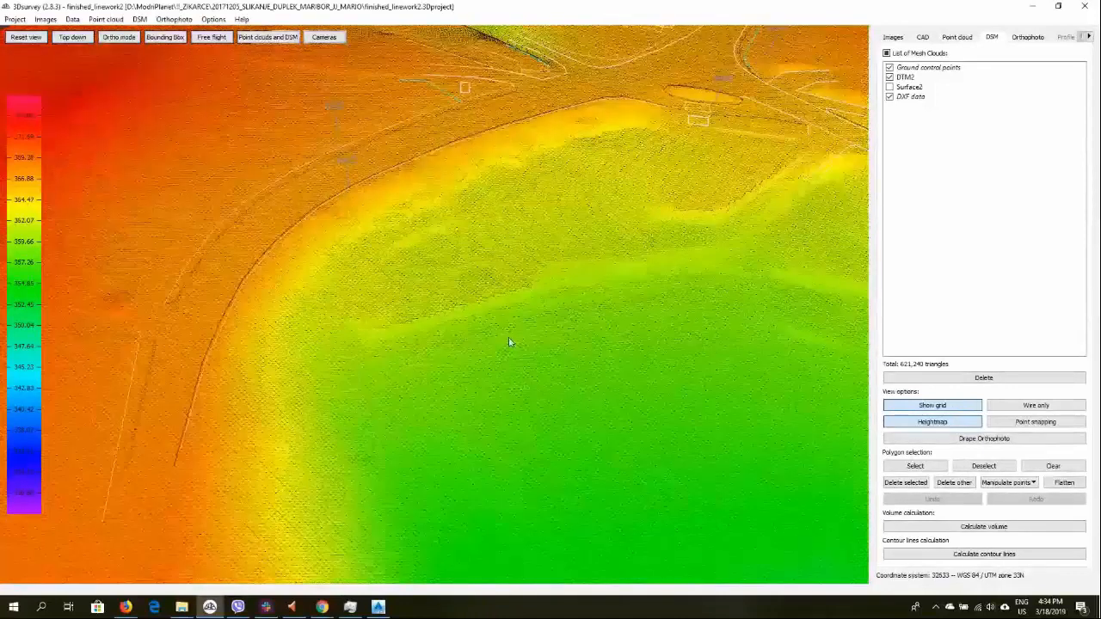
drag(509, 342, 534, 319)
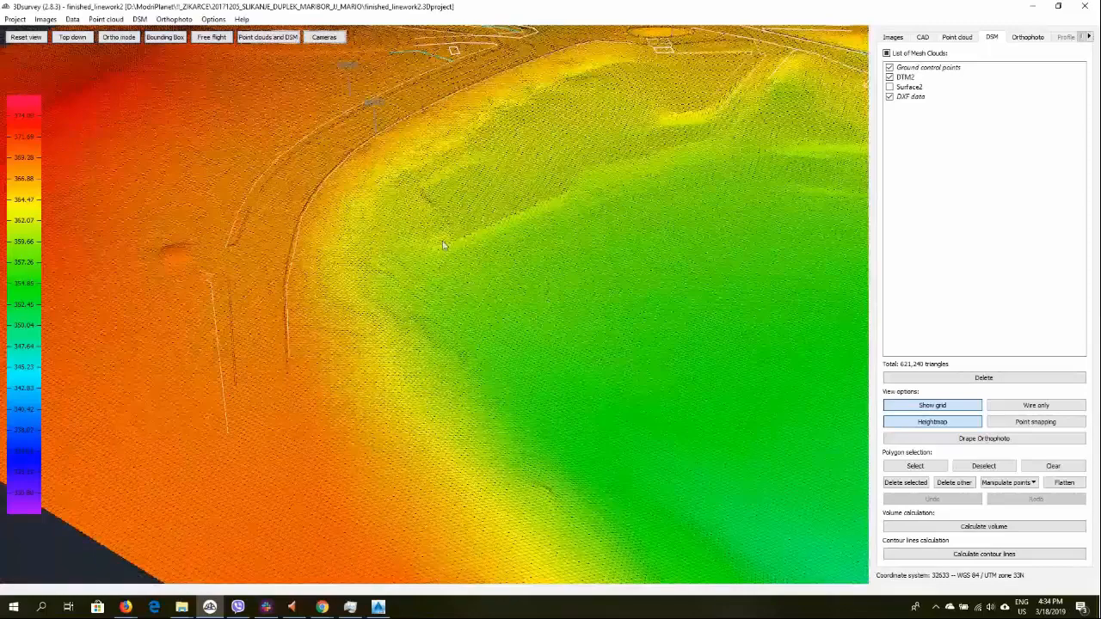
drag(478, 257, 421, 259)
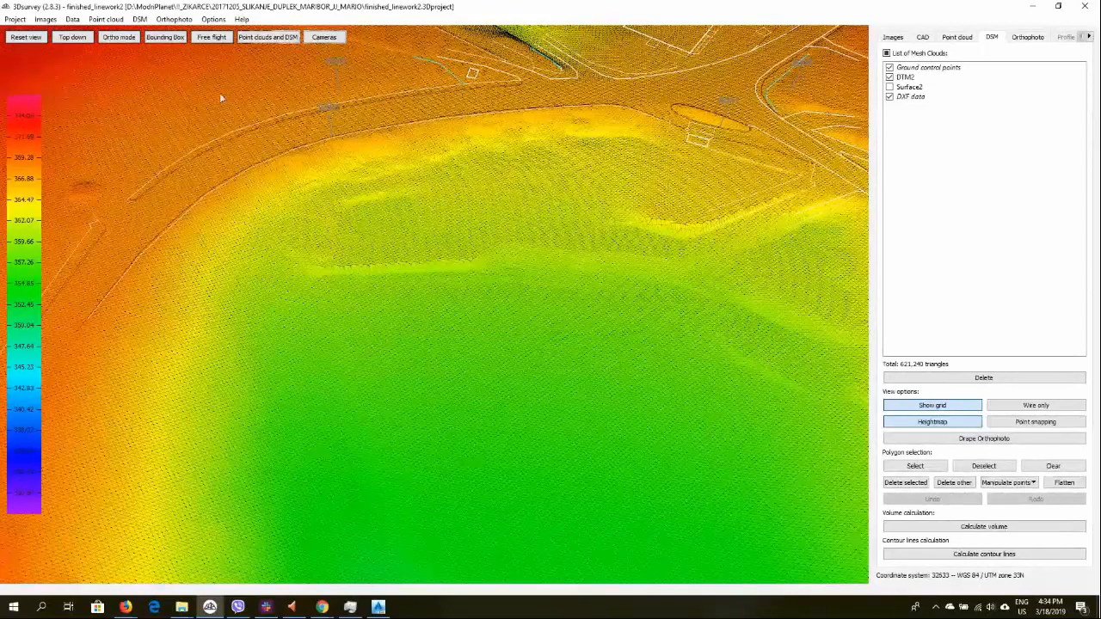
drag(534, 229, 465, 224)
Switch to the orthophoto panel and zoom and pan around the orthophoto
click(957, 37)
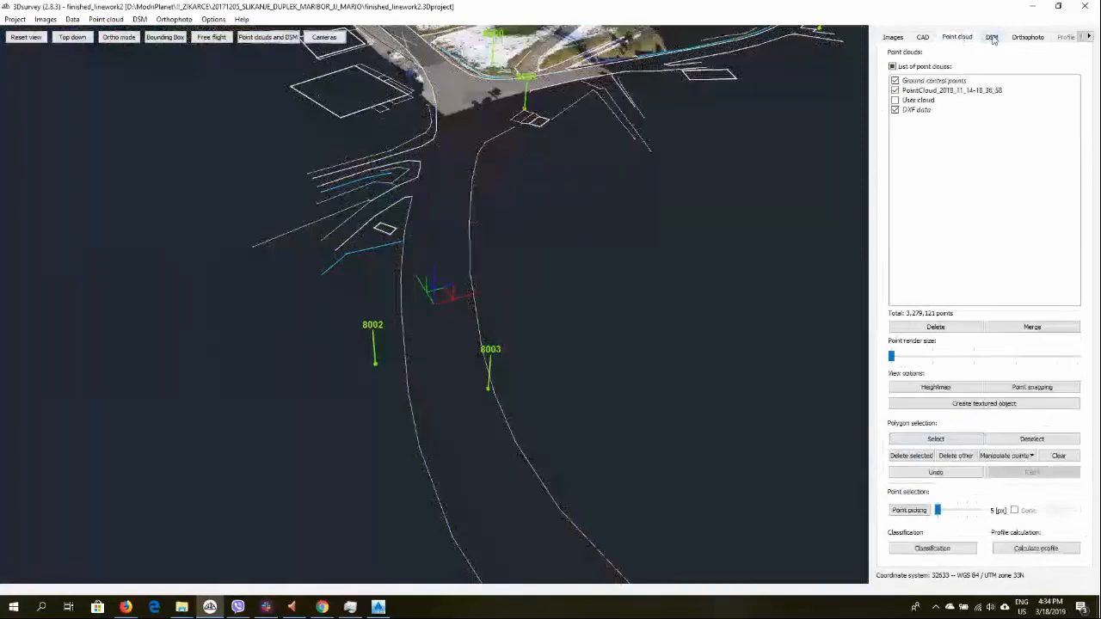
click(992, 38)
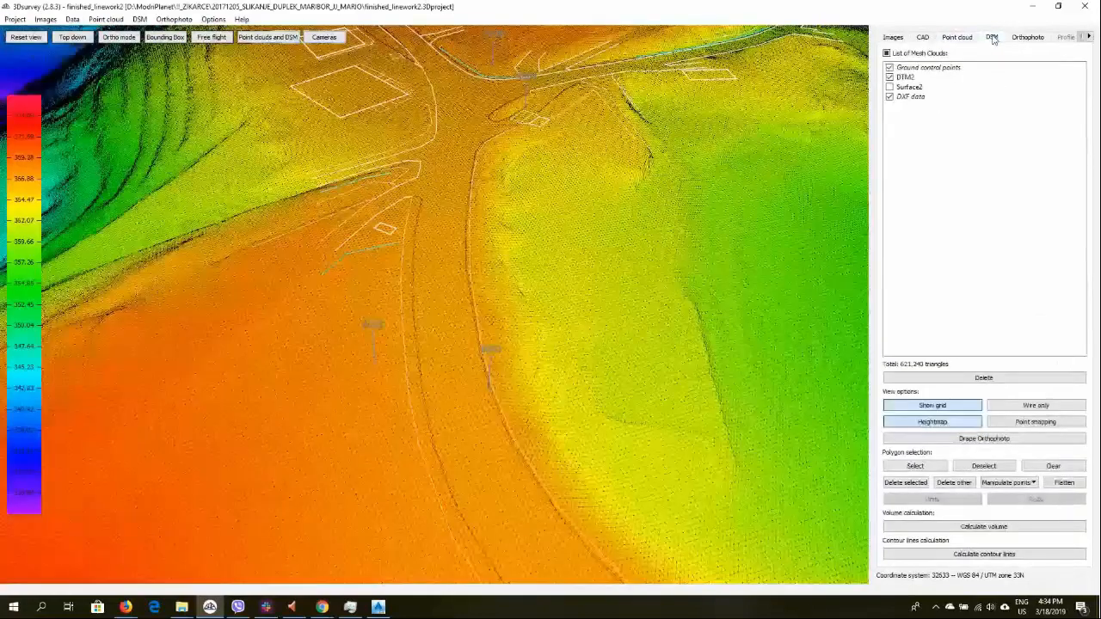
click(1028, 38)
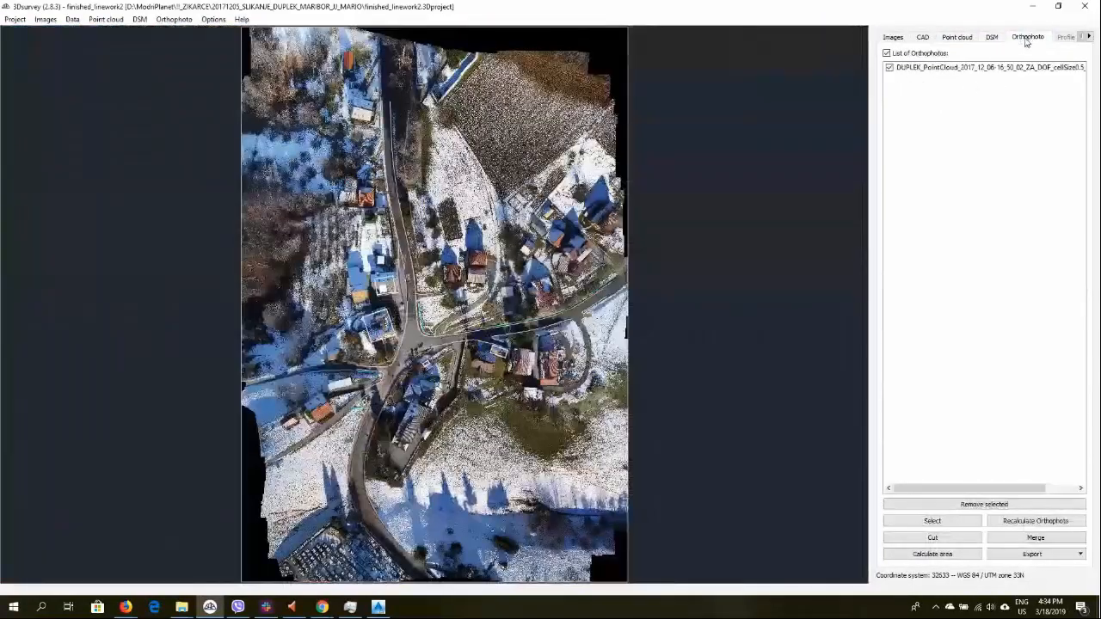
scroll(414, 333, up, 10)
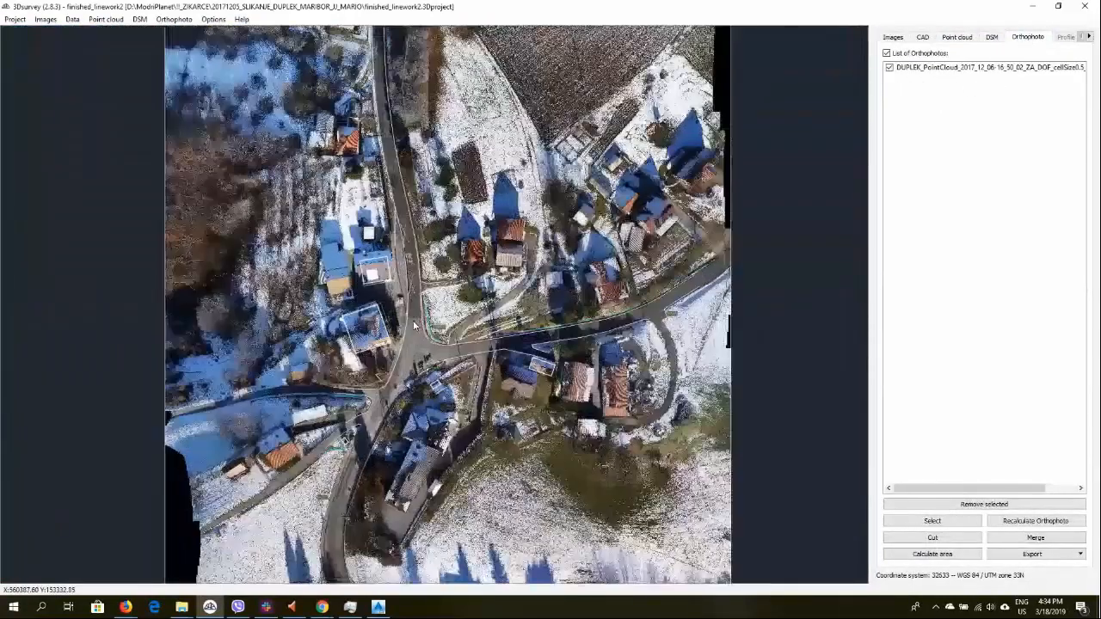
scroll(555, 308, down, 3)
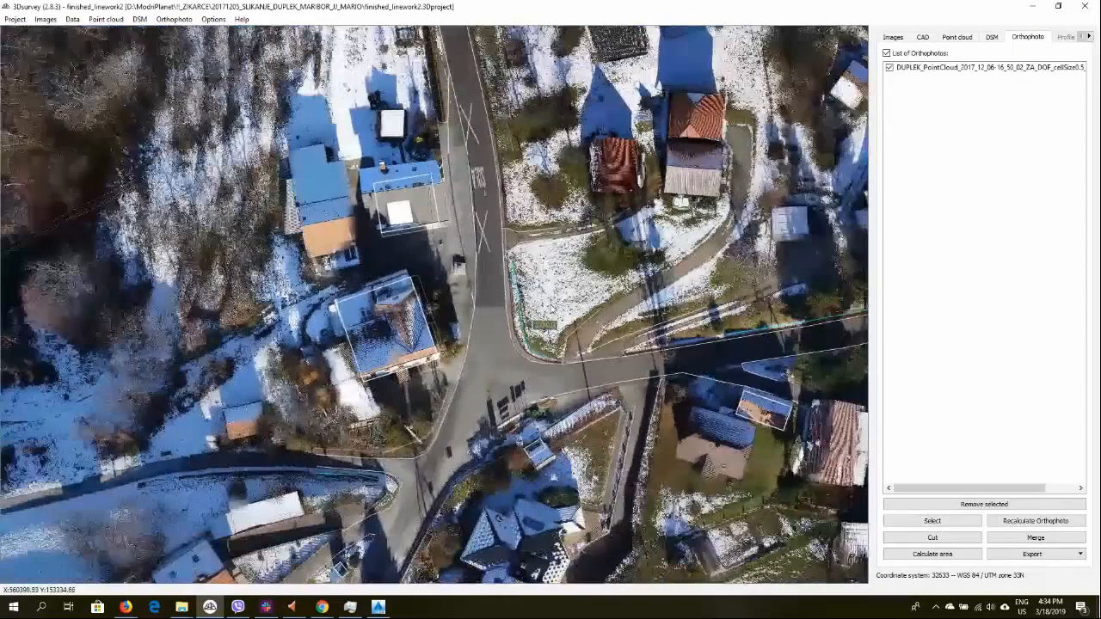
scroll(391, 334, down, 2)
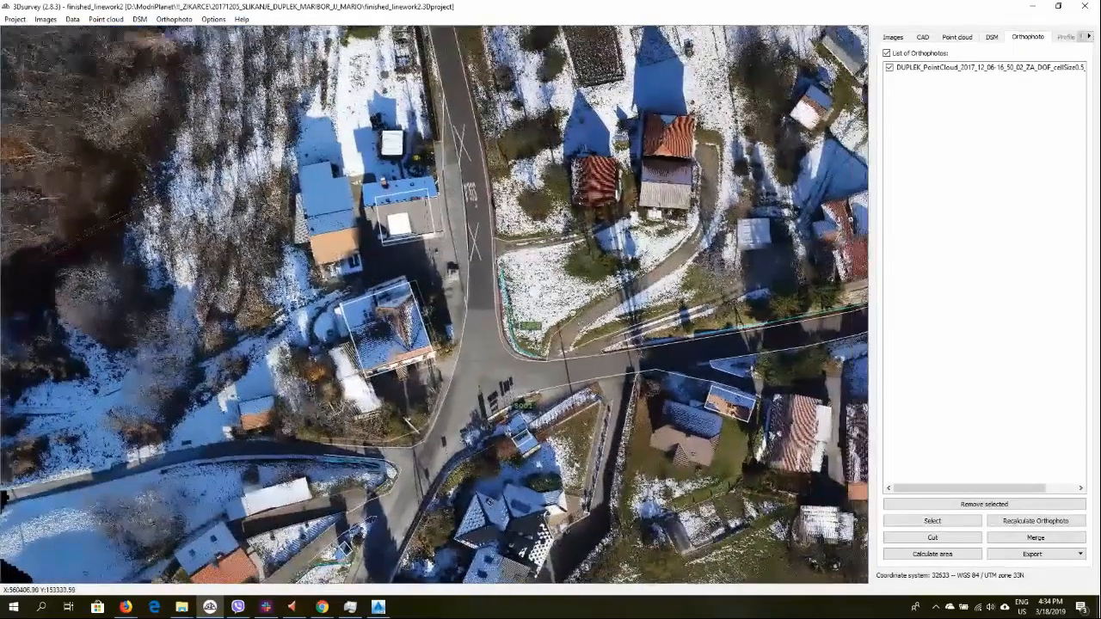
middle_drag(562, 310, 332, 225)
scroll(332, 225, down, 2)
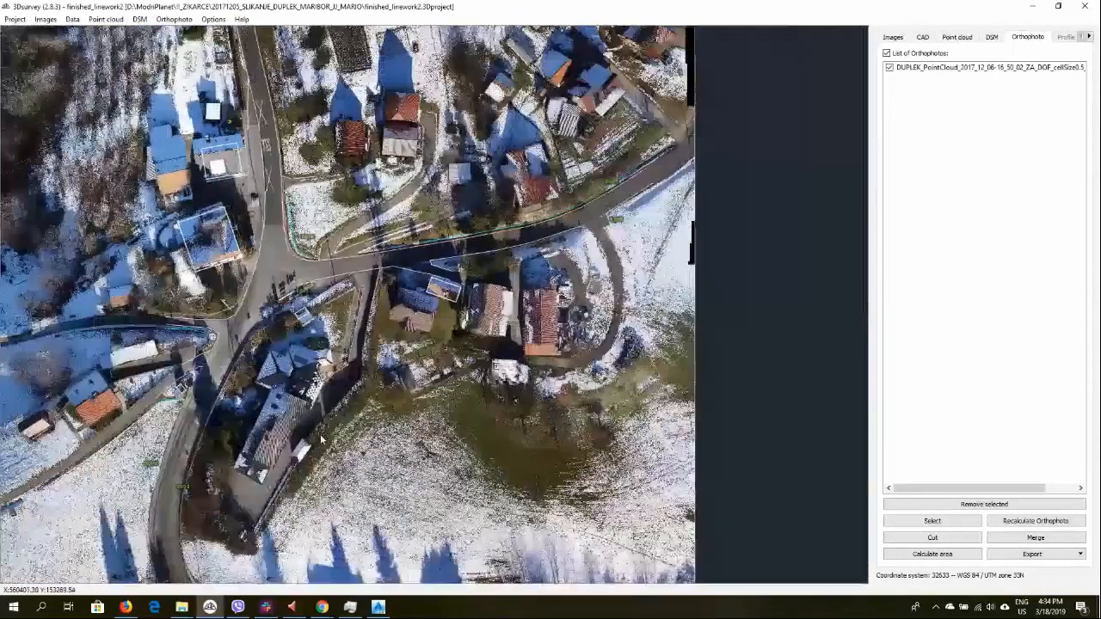
mouse_move(379, 607)
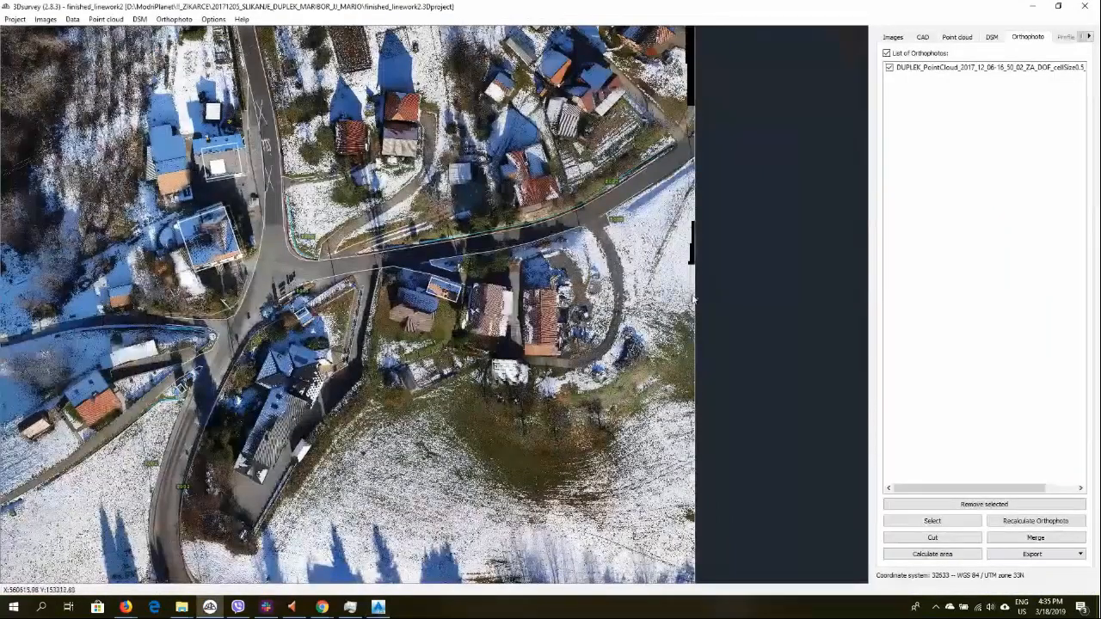
Start saving the orthophoto under a new name and create and open a new folder inside Autocad_Exports
click(174, 19)
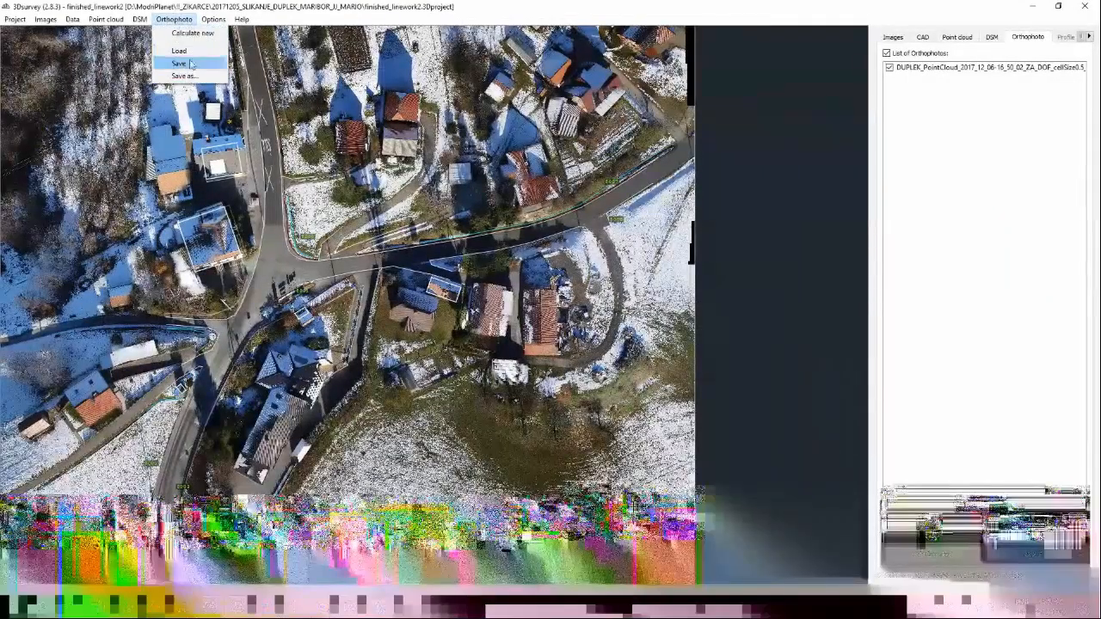
click(186, 76)
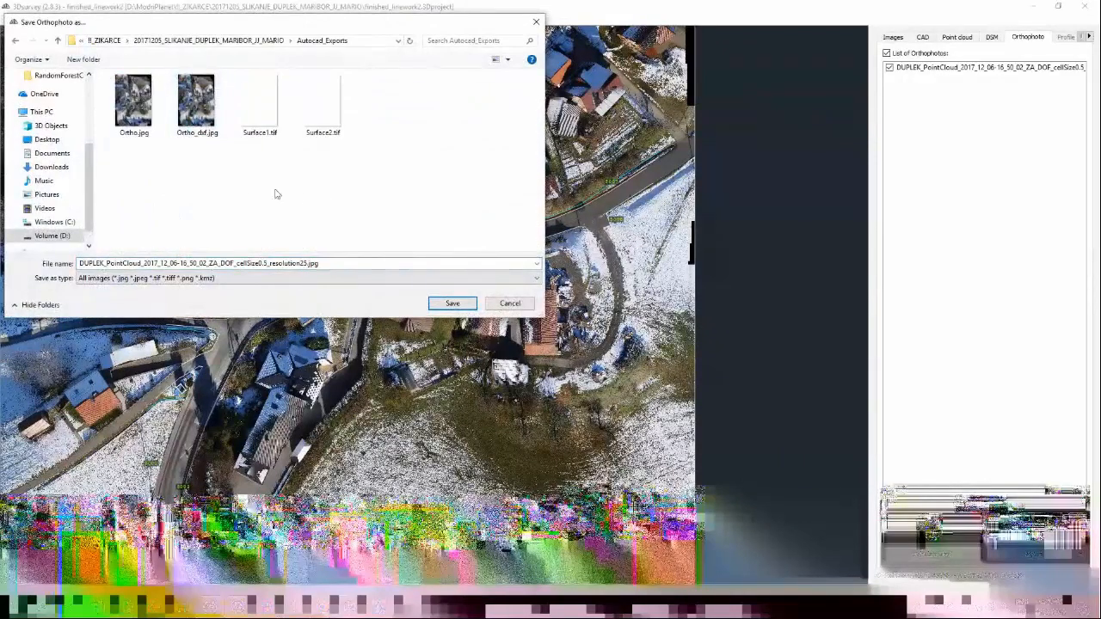
click(195, 116)
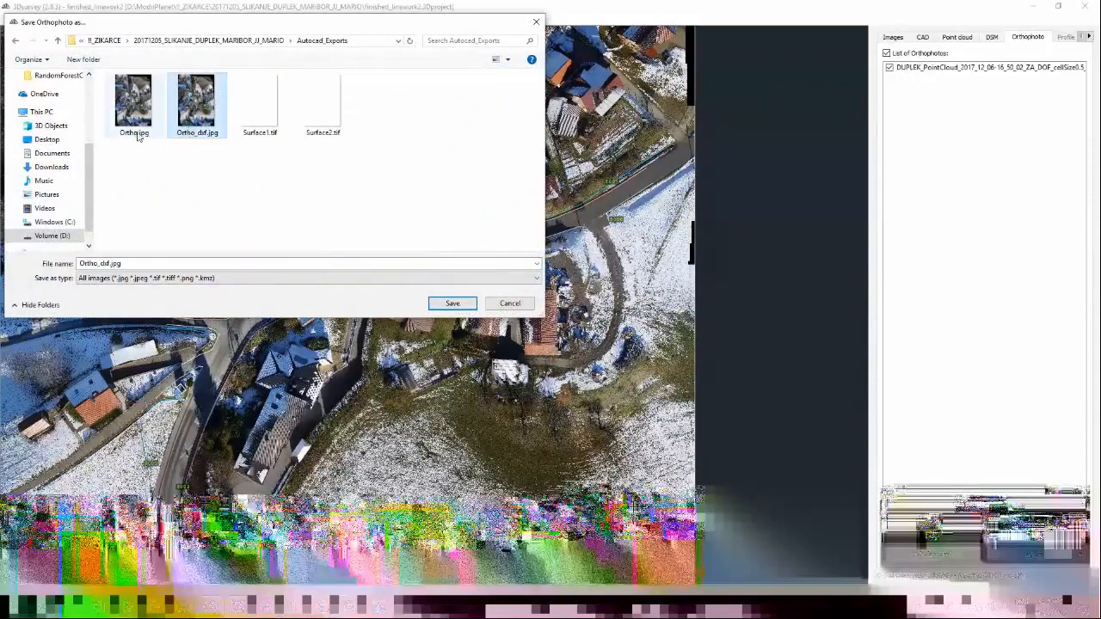
right_click(250, 185)
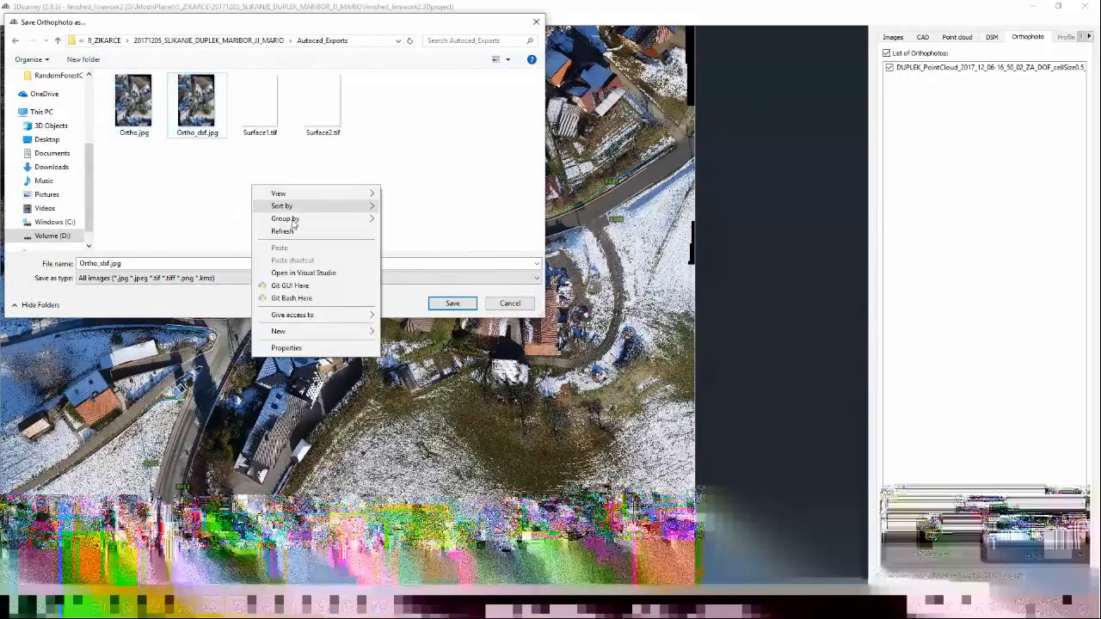
click(398, 335)
double_click(141, 113)
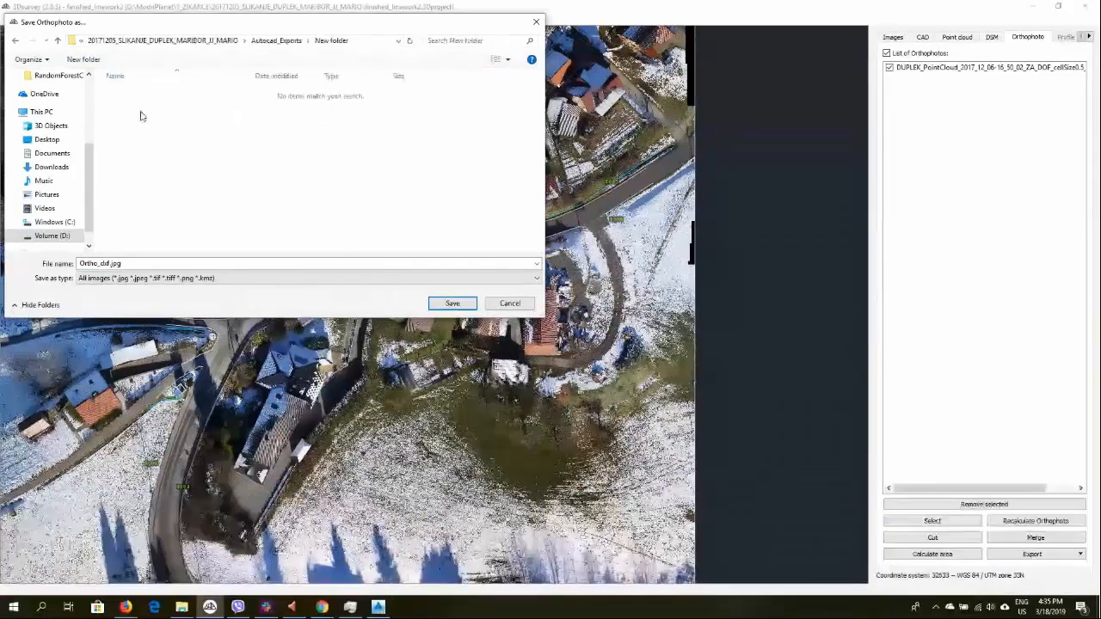
Name the orthophoto file Ortho_world_file.jpg and confirm the file dialog
click(162, 264)
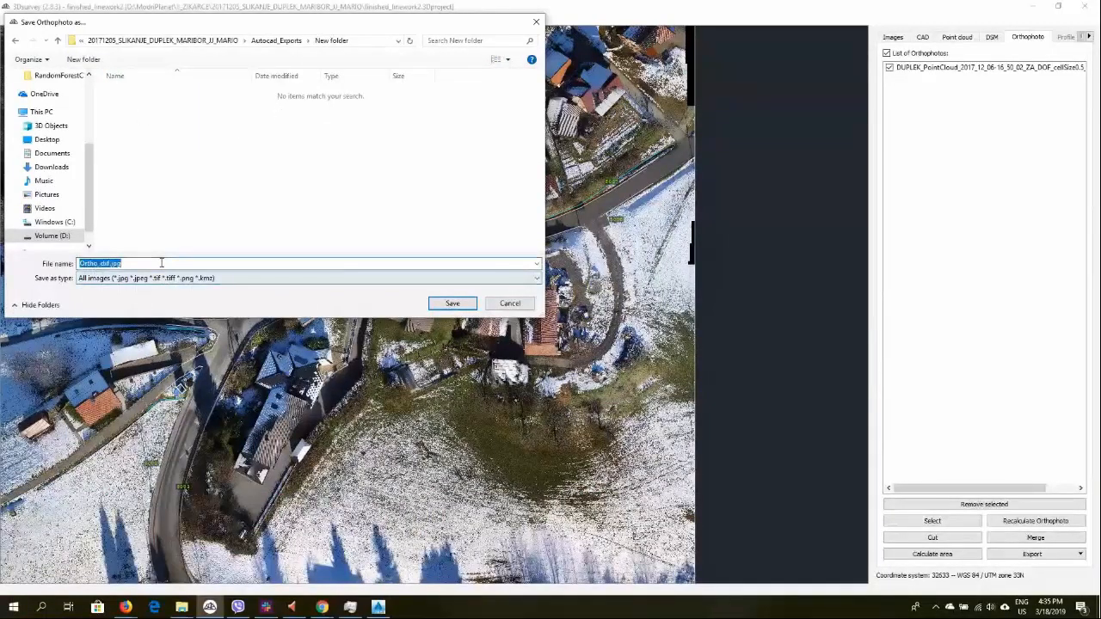
click(101, 265)
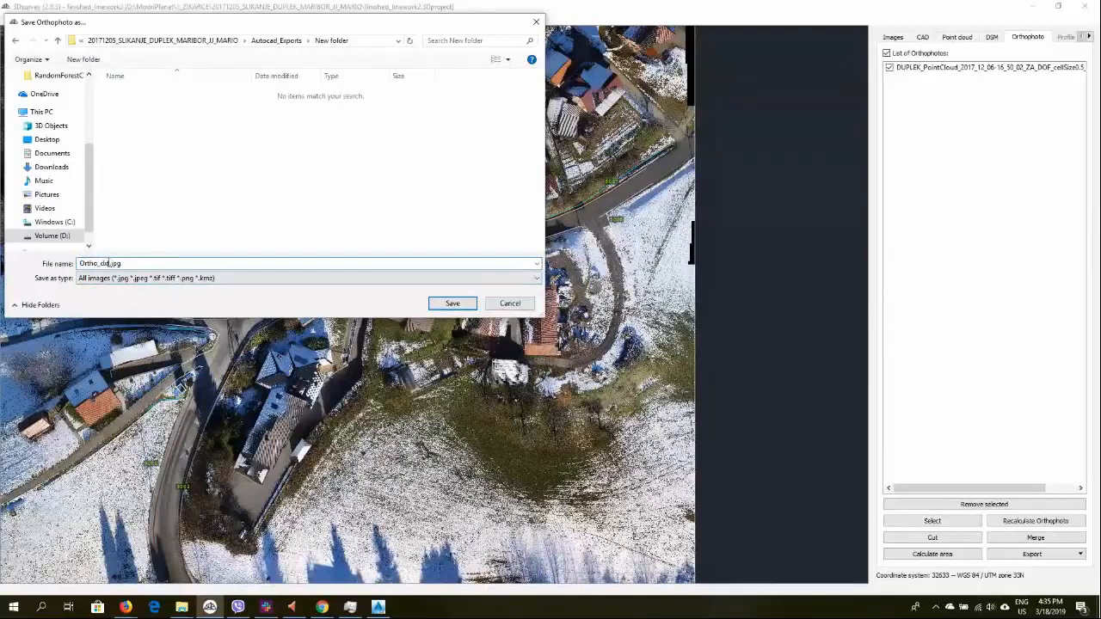
double_click(86, 264)
drag(85, 263, 80, 263)
text(O)
text(rto_v)
text(ile)
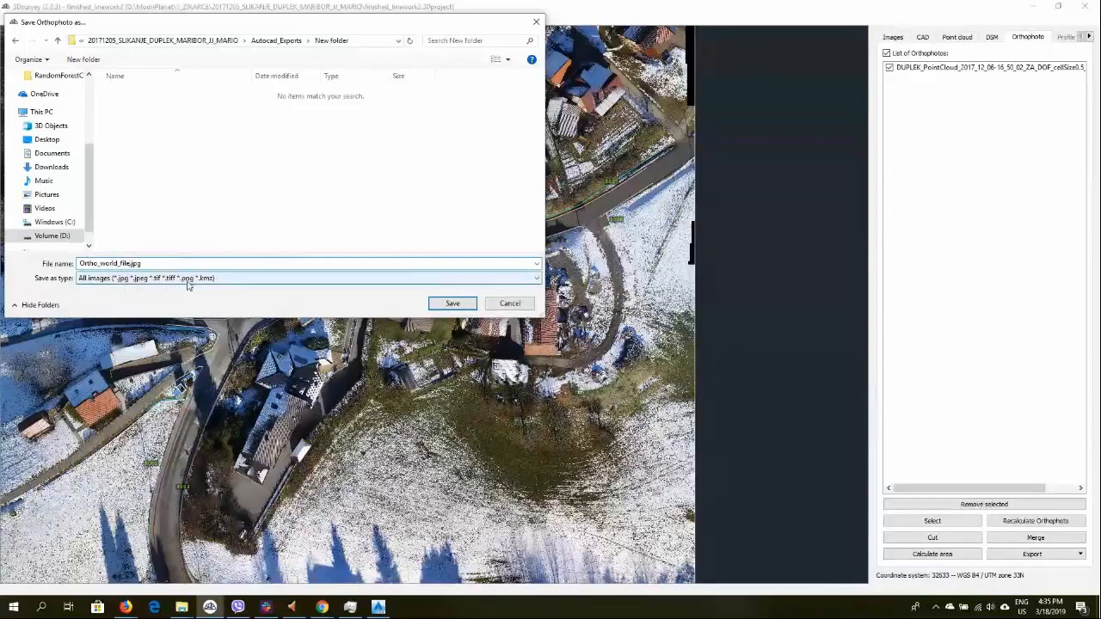
click(449, 305)
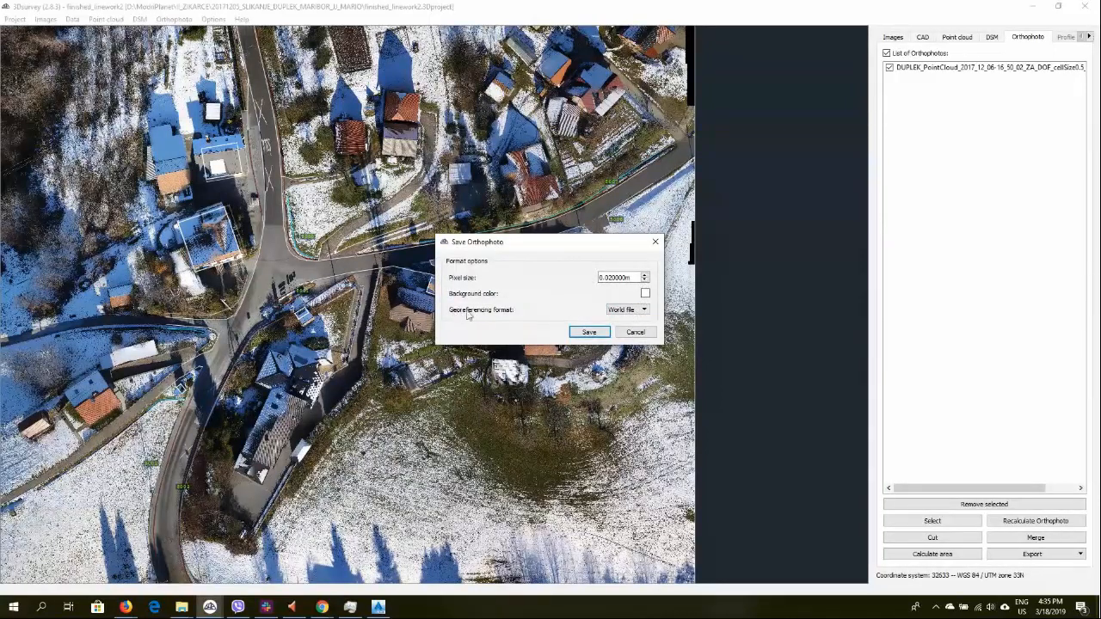
Save the orthophoto with the World file georeferencing format
click(627, 311)
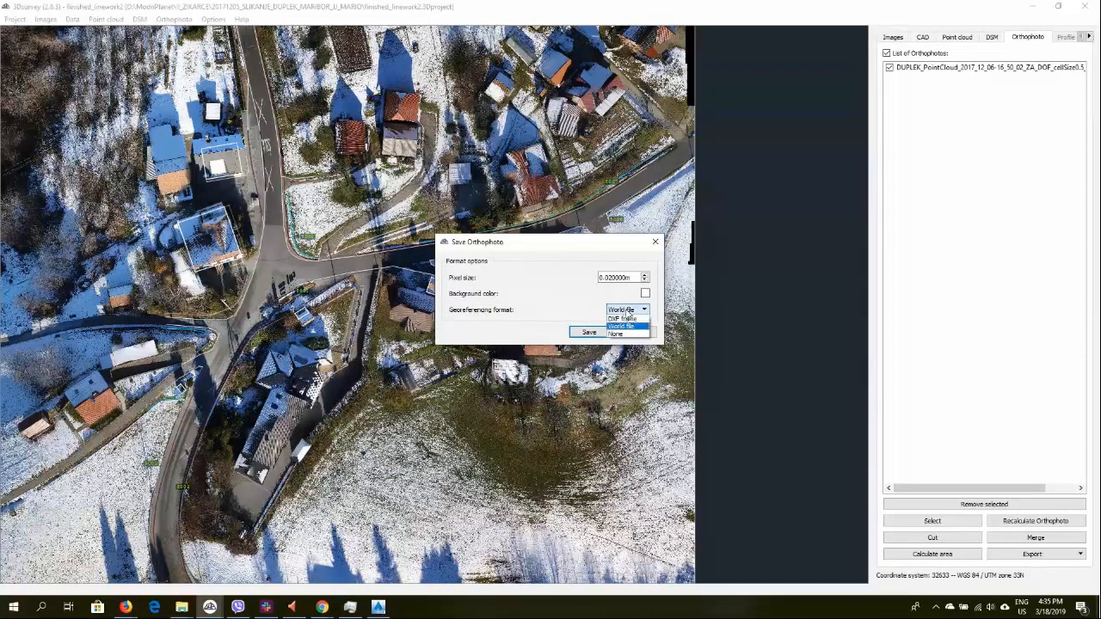
click(633, 330)
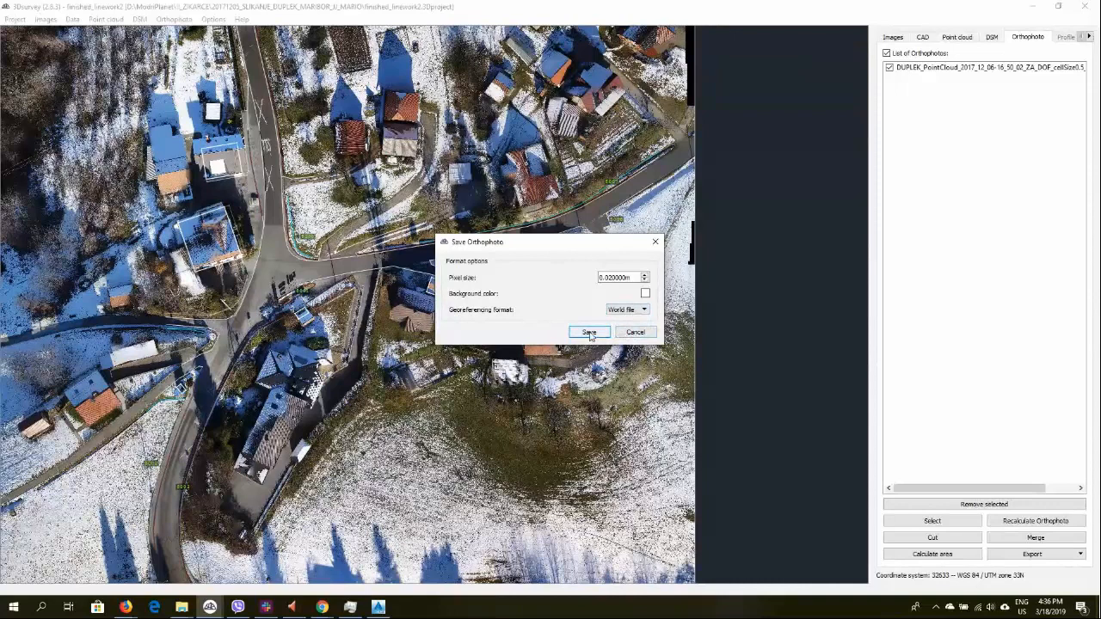
click(589, 333)
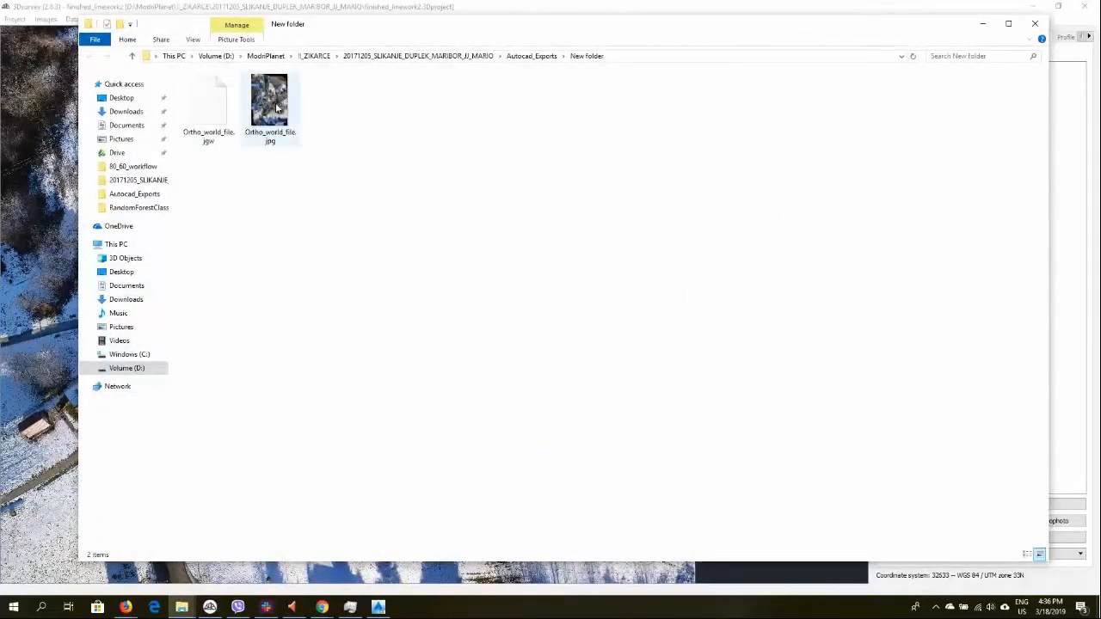
Inspect the saved orthophoto files and open Ortho_world_file.jgw in Notepad++
click(265, 138)
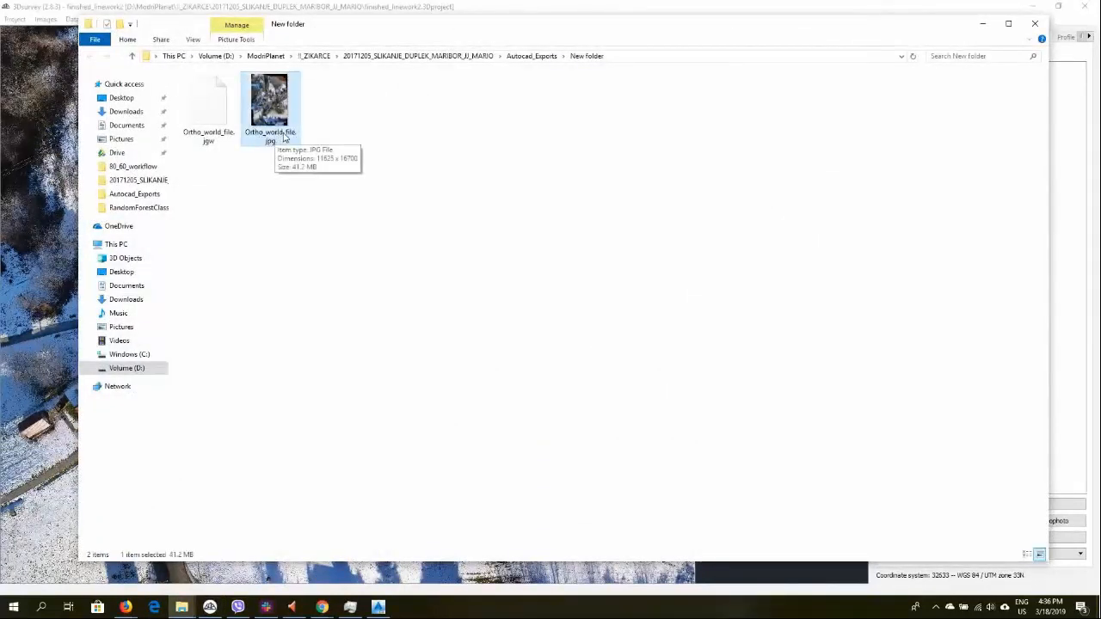
click(208, 138)
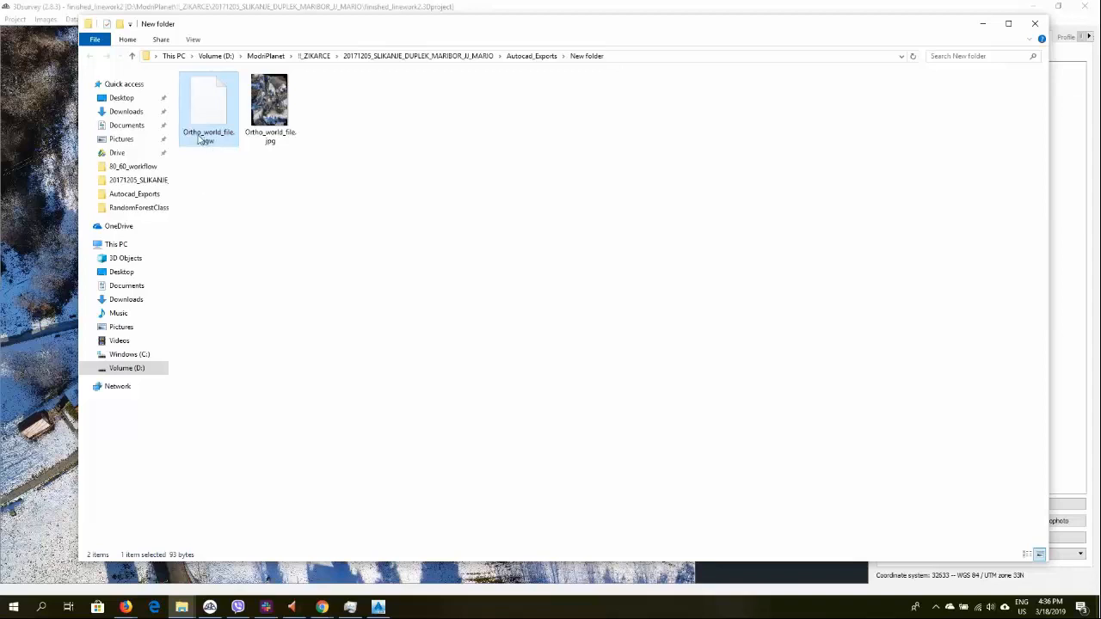
right_click(216, 110)
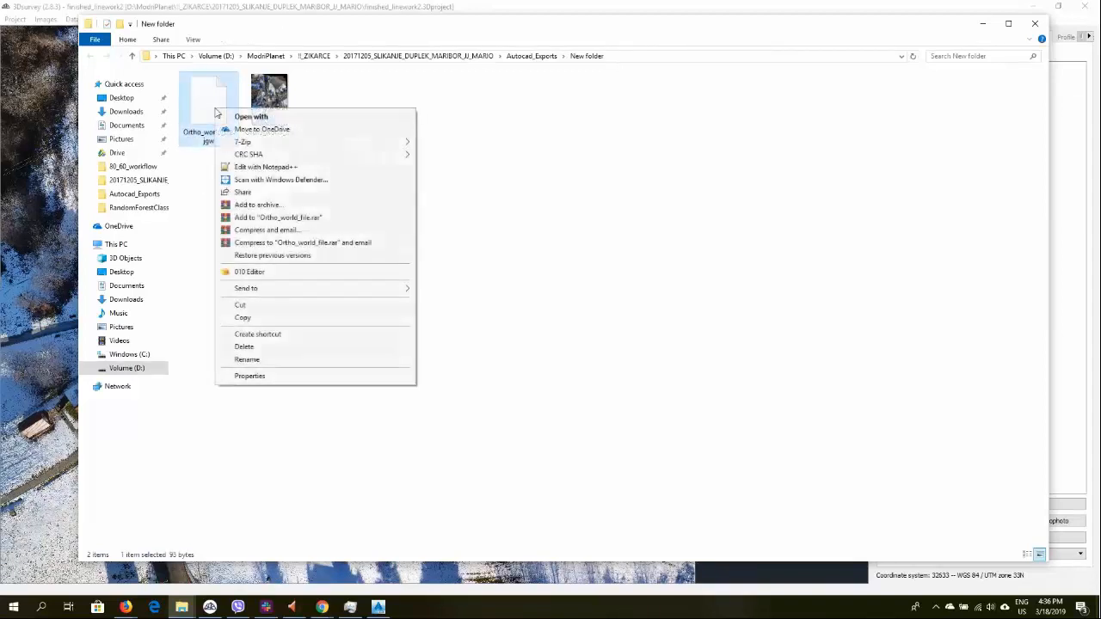
click(260, 167)
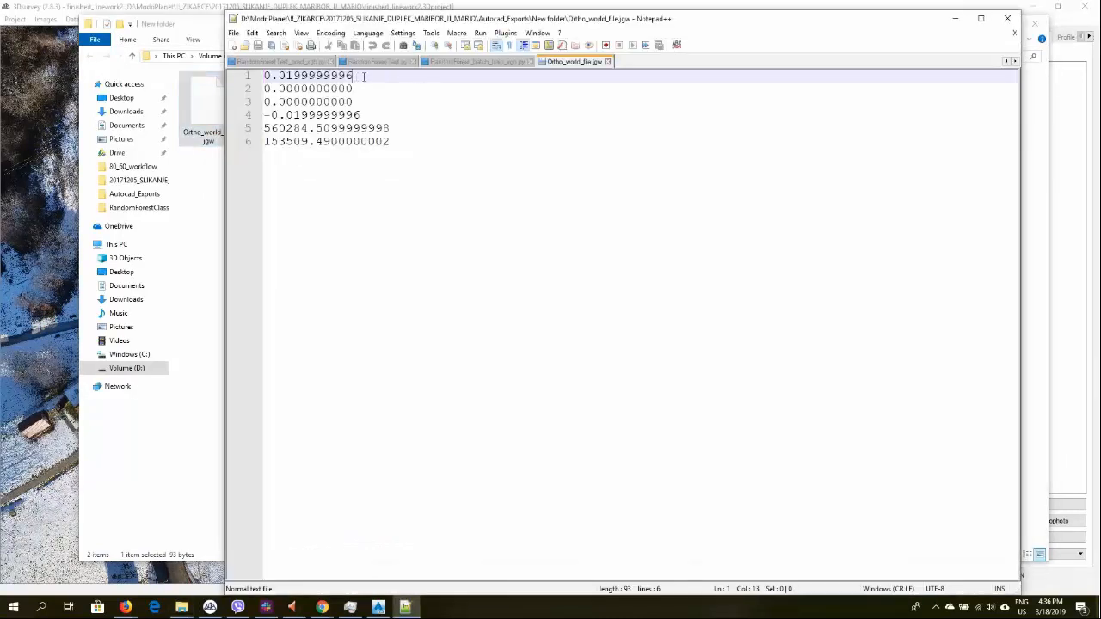
Examine the world file's pixel size, rotation and origin coordinate lines, then minimize the editor
drag(353, 75, 230, 79)
drag(370, 98, 253, 91)
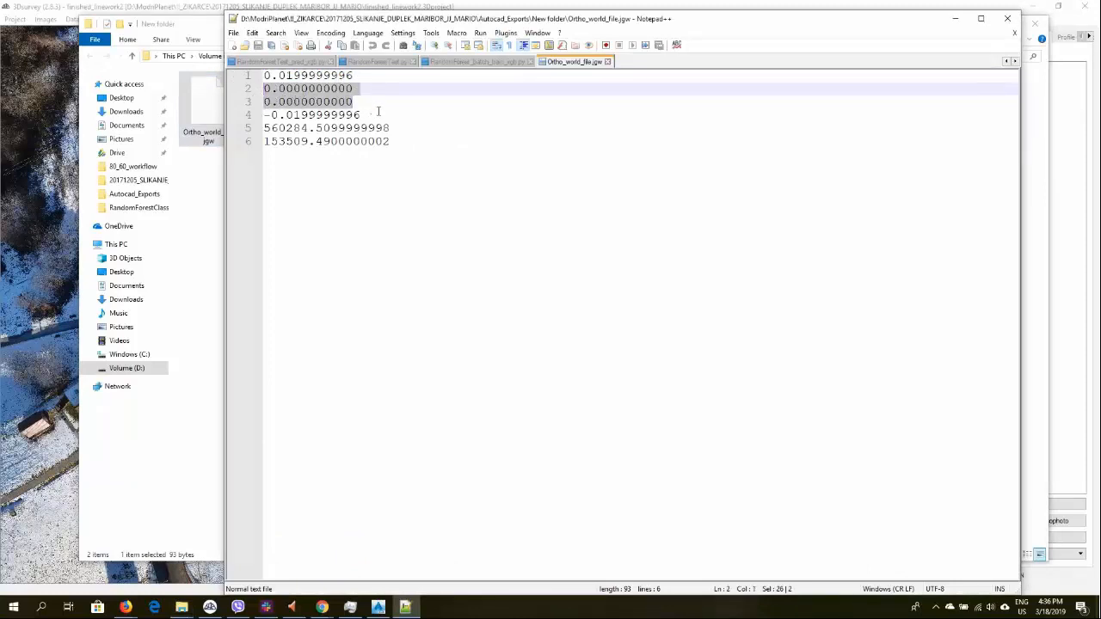
drag(377, 114, 249, 115)
drag(370, 75, 178, 72)
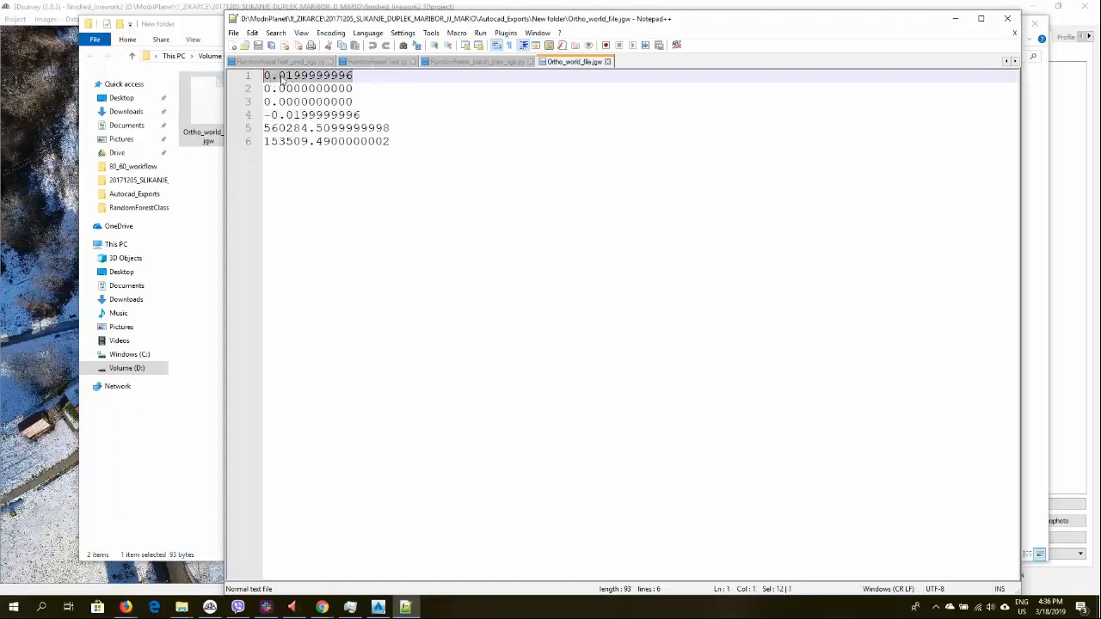
drag(368, 97, 255, 89)
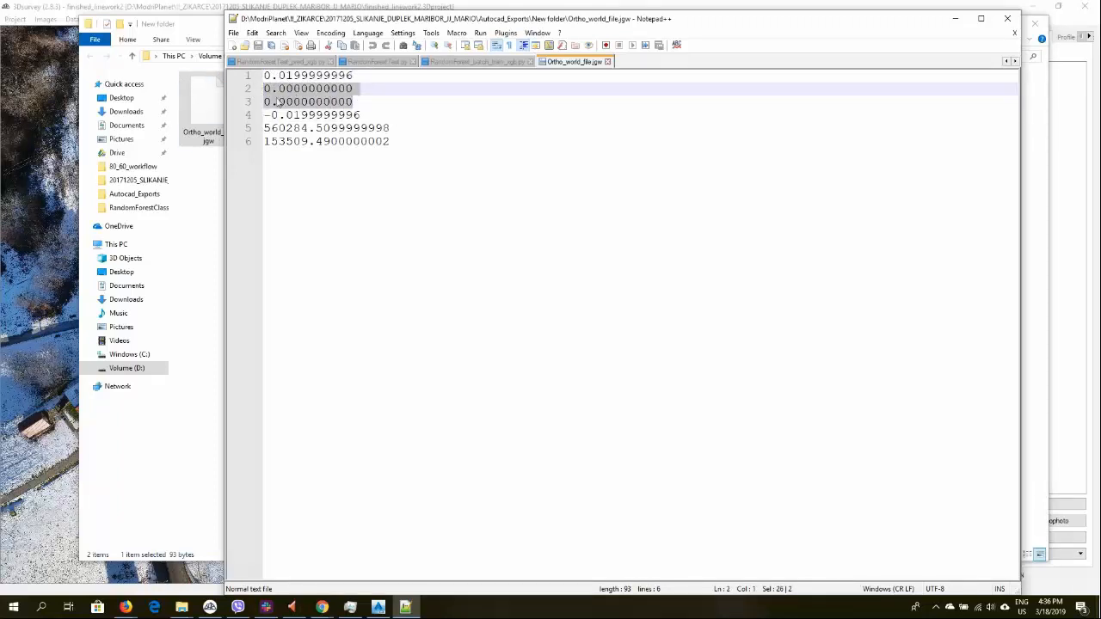
drag(367, 116, 187, 111)
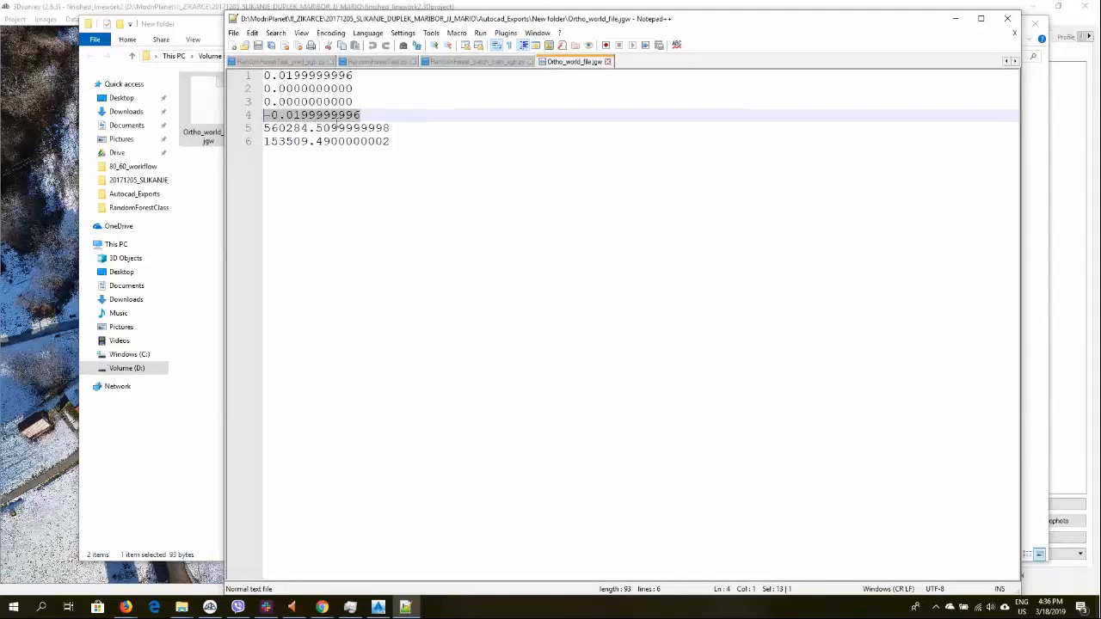
click(281, 133)
drag(403, 130, 266, 136)
drag(396, 142, 266, 143)
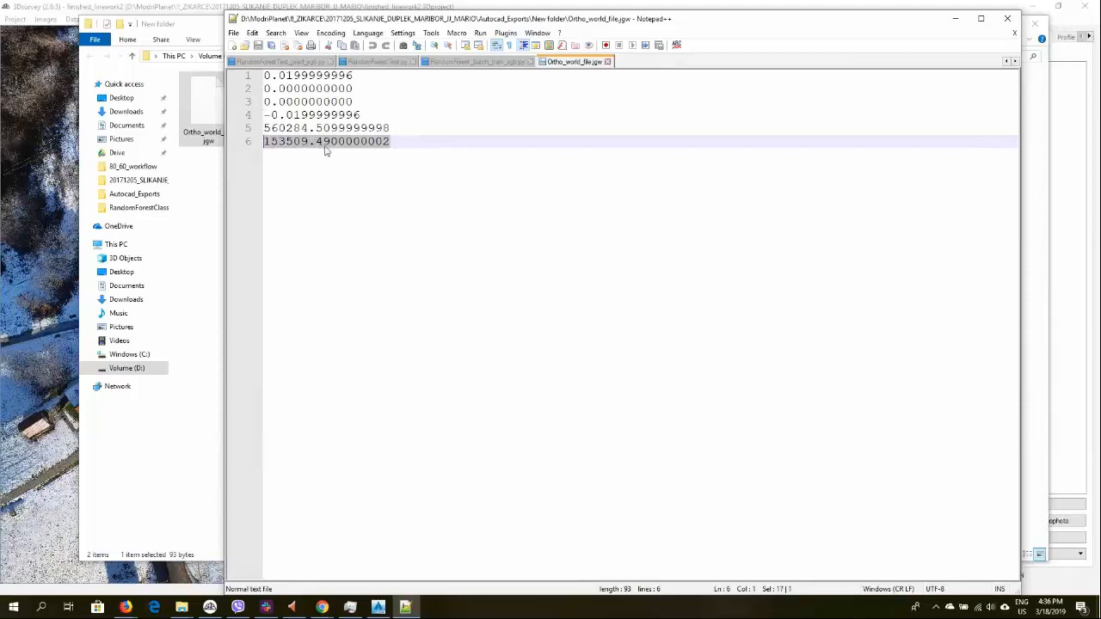
click(954, 21)
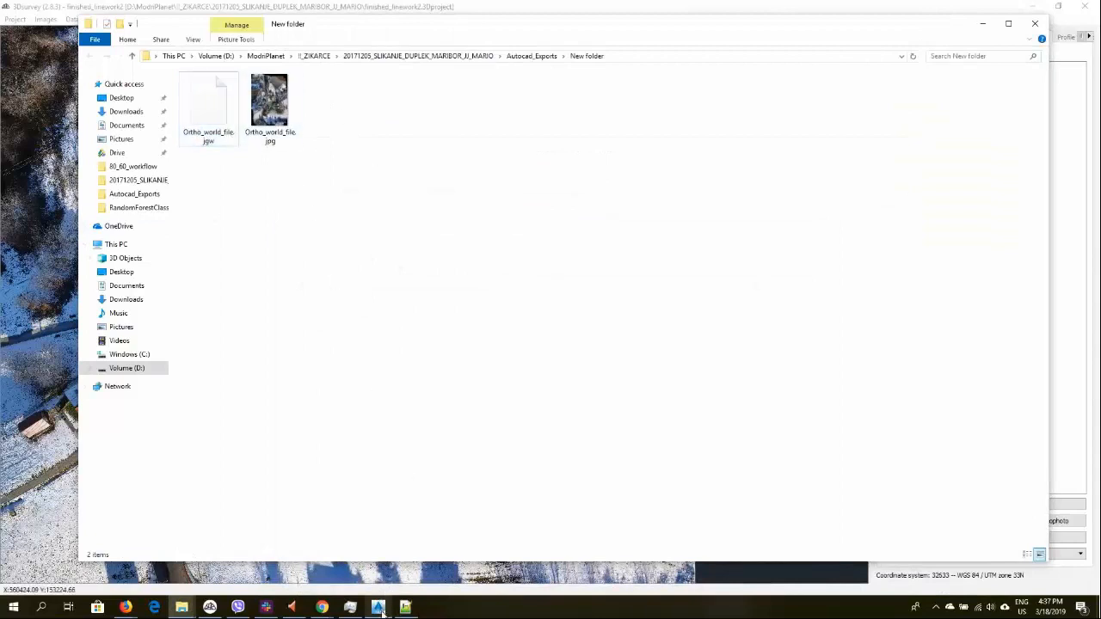
Switch to AutoCAD Civil 3D and start the MAPIINSERT command
mouse_move(380, 611)
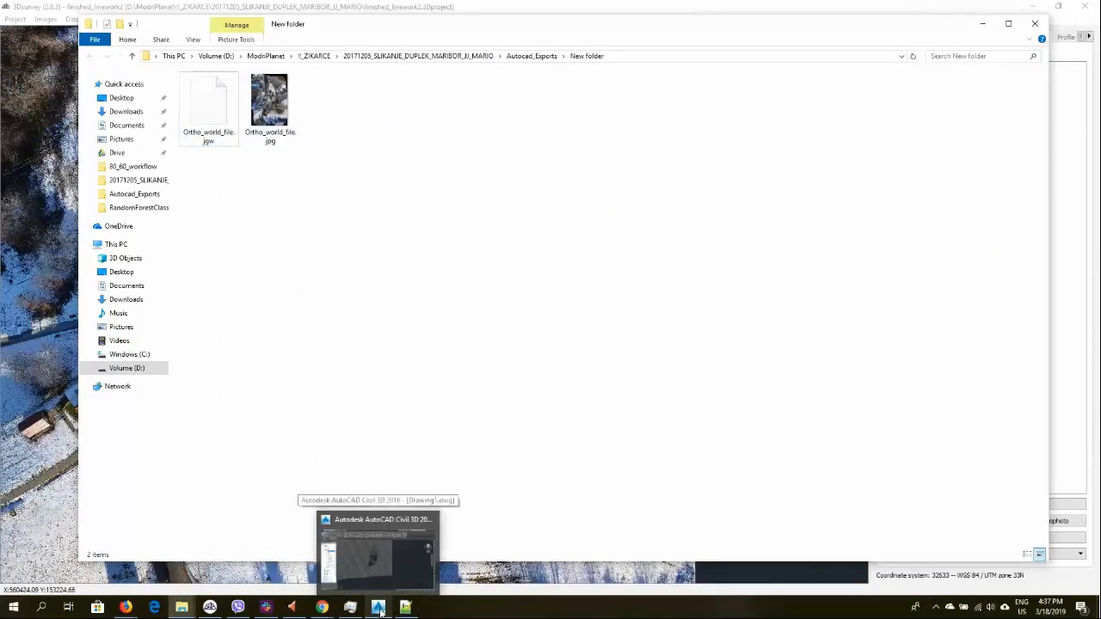
click(379, 609)
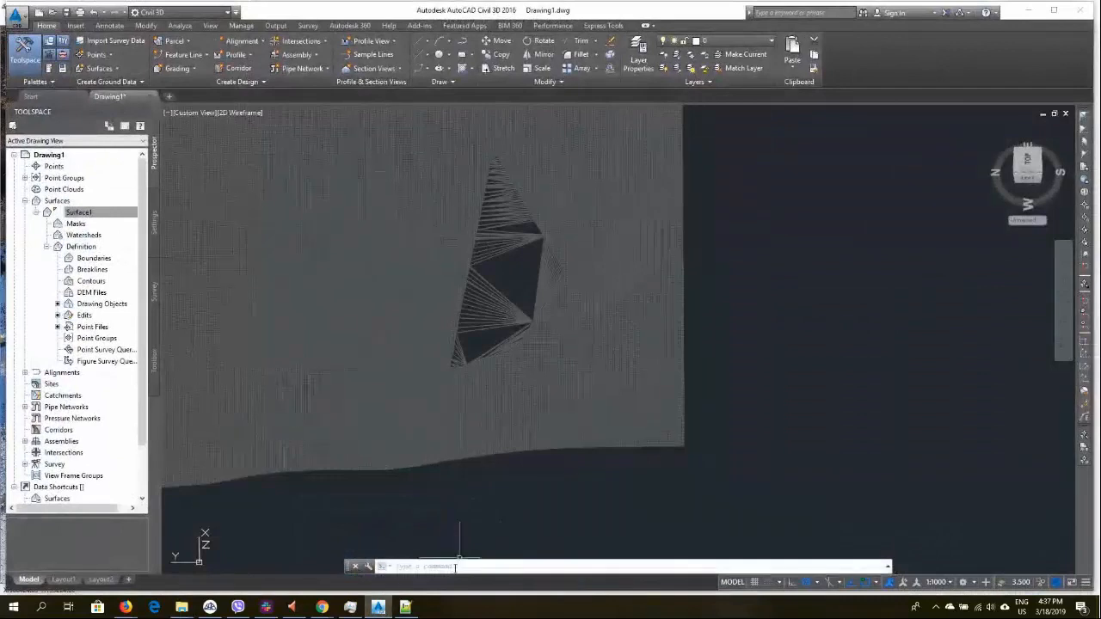
click(459, 565)
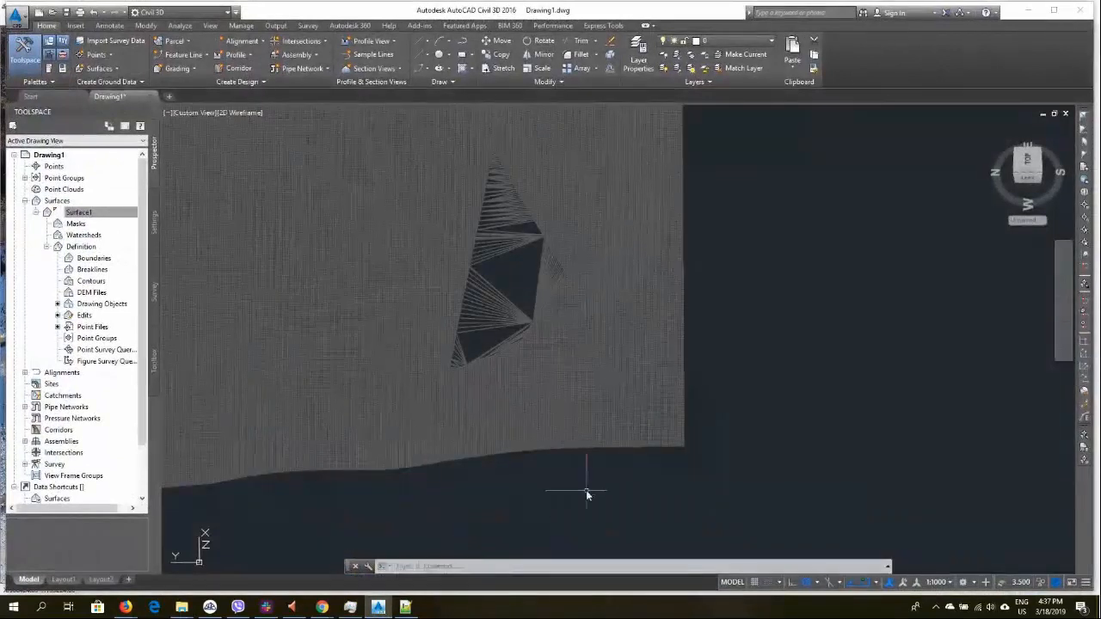
click(466, 566)
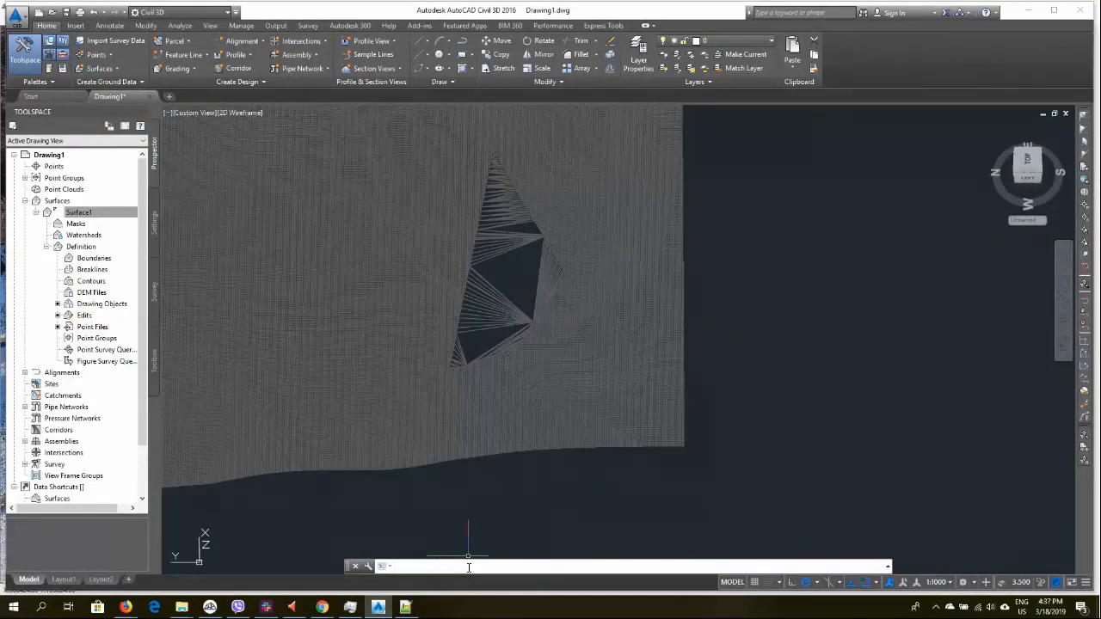
text(MAPI)
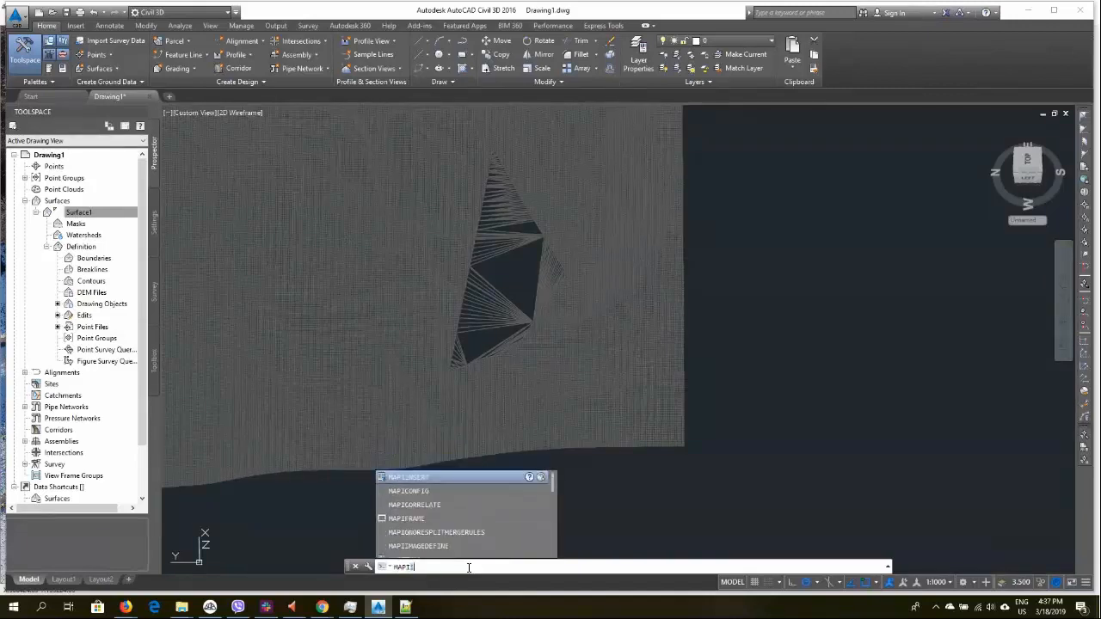
text(I)
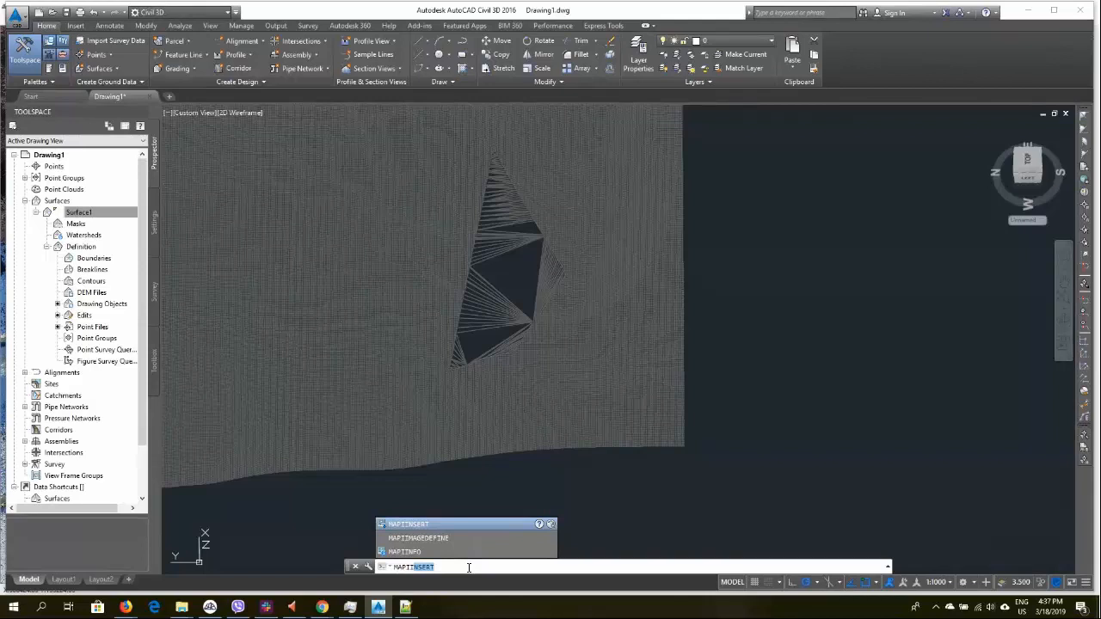
click(416, 525)
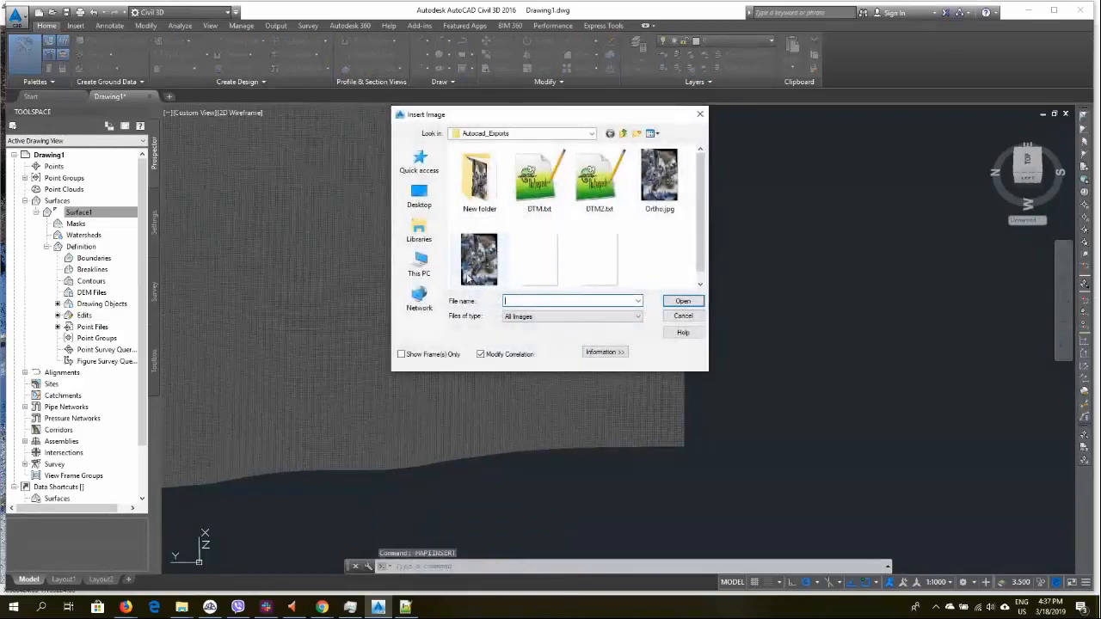
Insert Ortho_world_file.jpg from the New folder, applying World File correlation
double_click(489, 205)
click(483, 179)
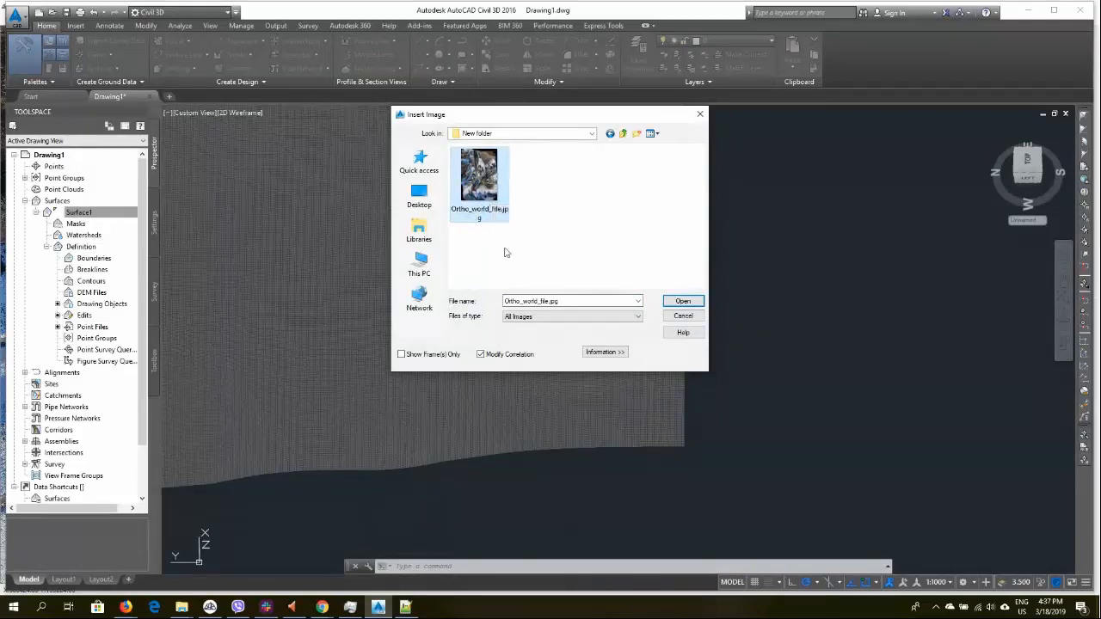
double_click(487, 173)
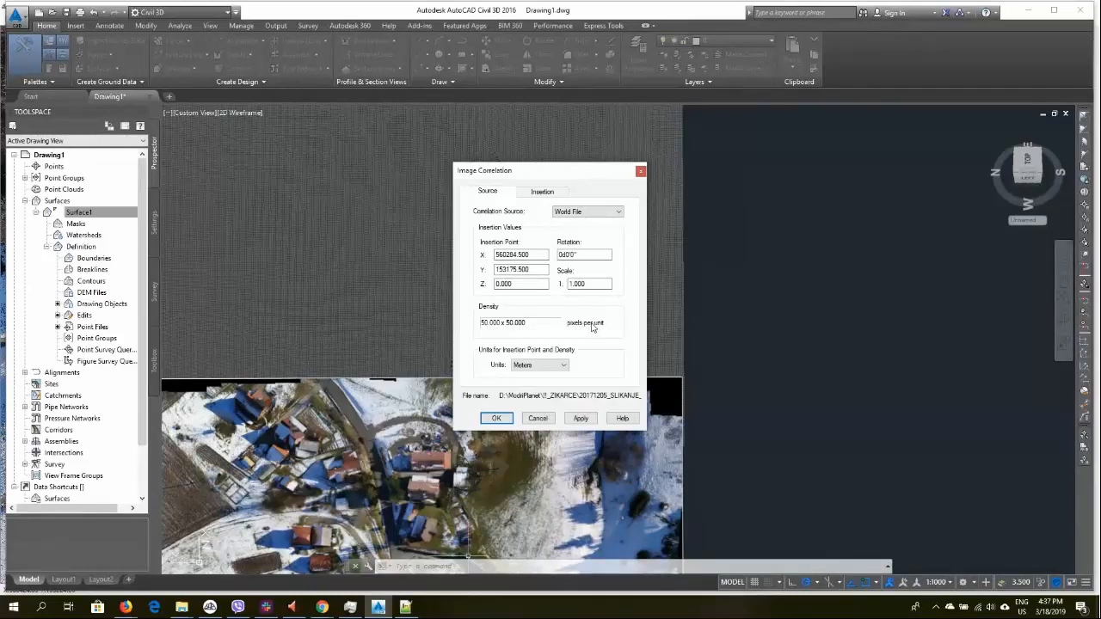
click(582, 419)
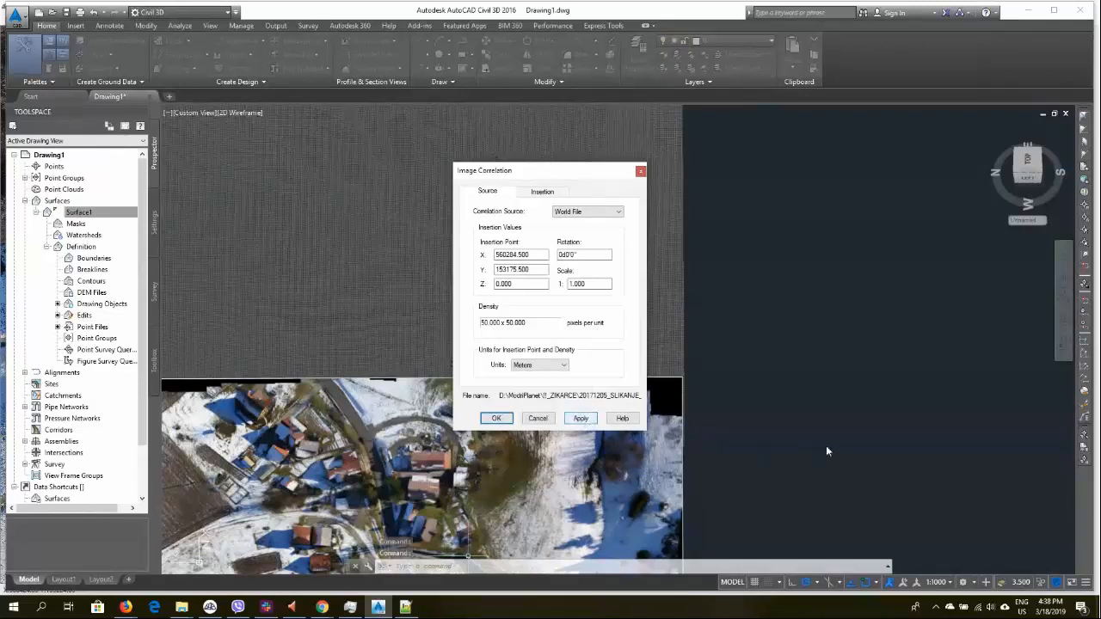
click(508, 420)
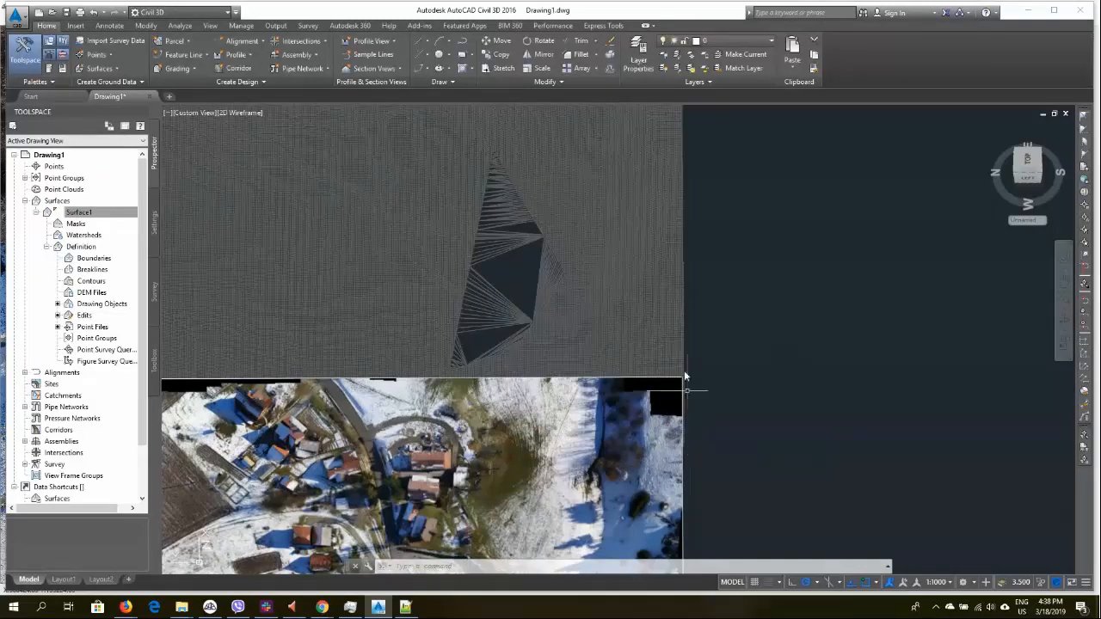
scroll(688, 336, down, 5)
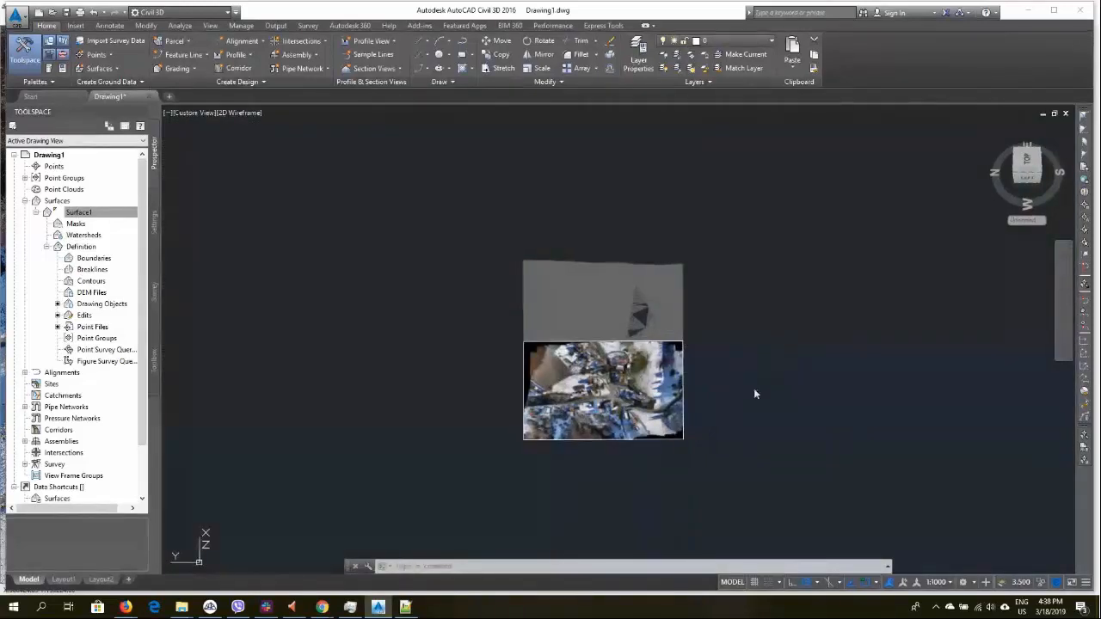
shift+middle_drag(755, 391, 738, 368)
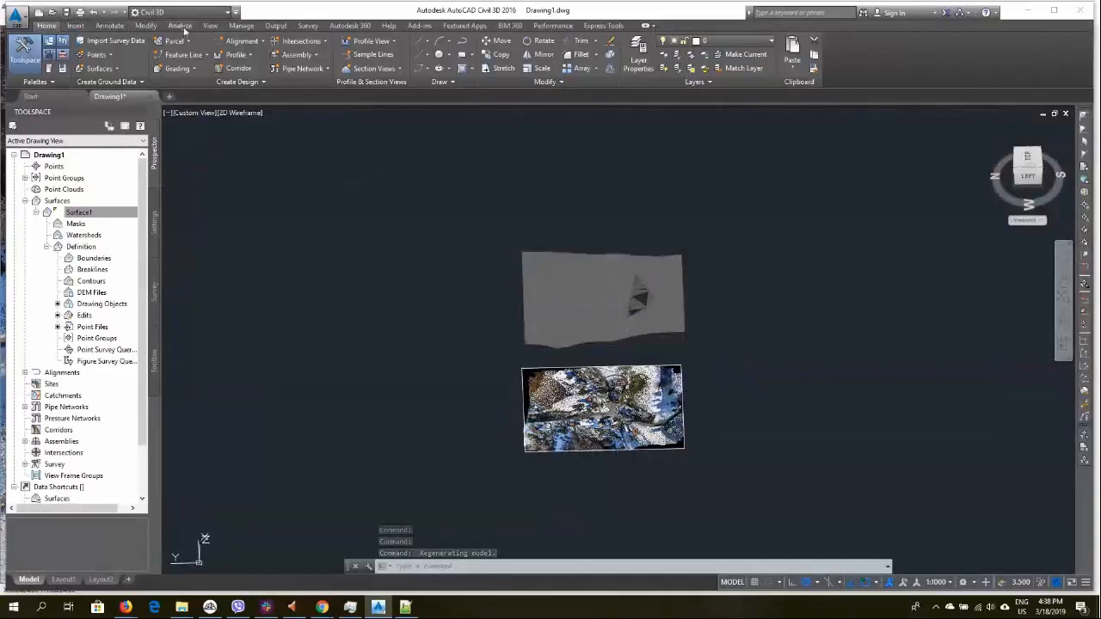
Switch to a top view and send the orthophoto image to the back of the display order
click(210, 25)
click(125, 43)
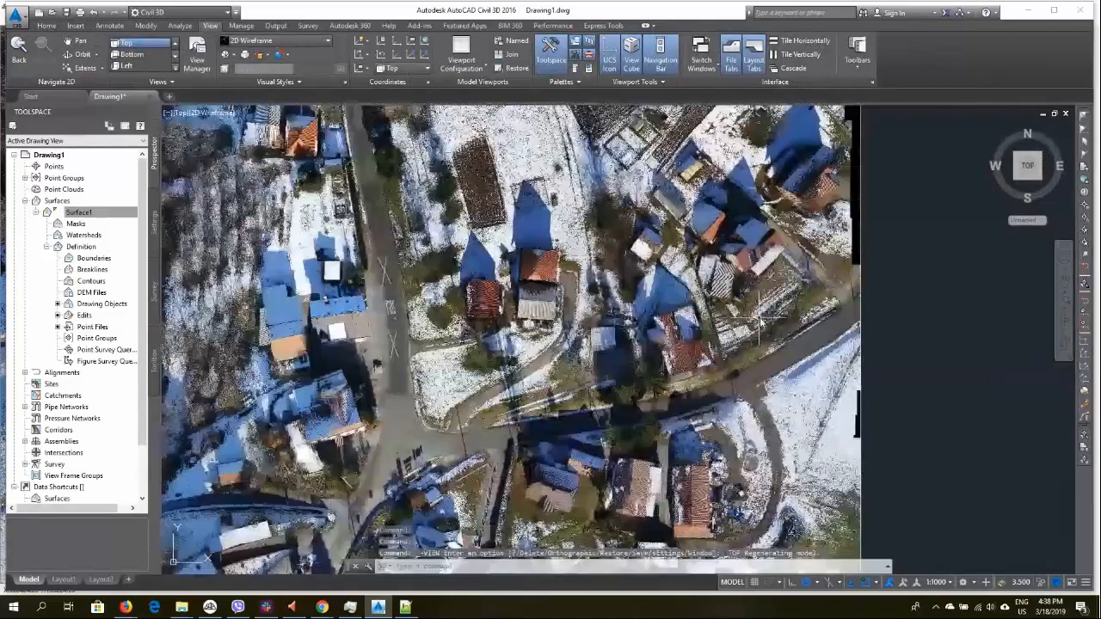
click(872, 309)
key(Escape)
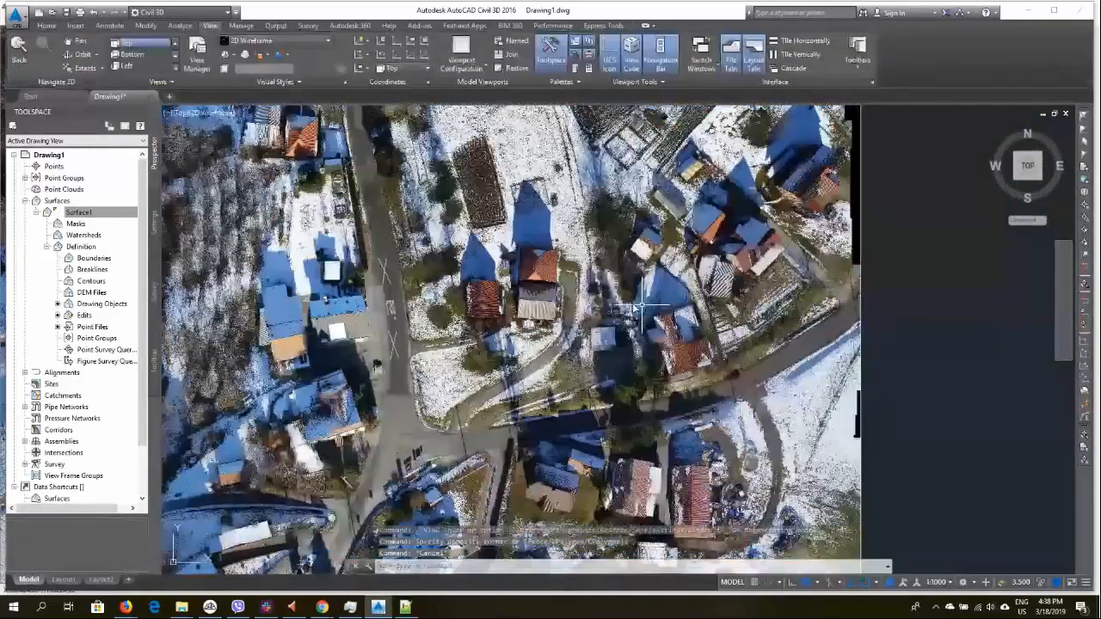
click(592, 306)
key(Escape)
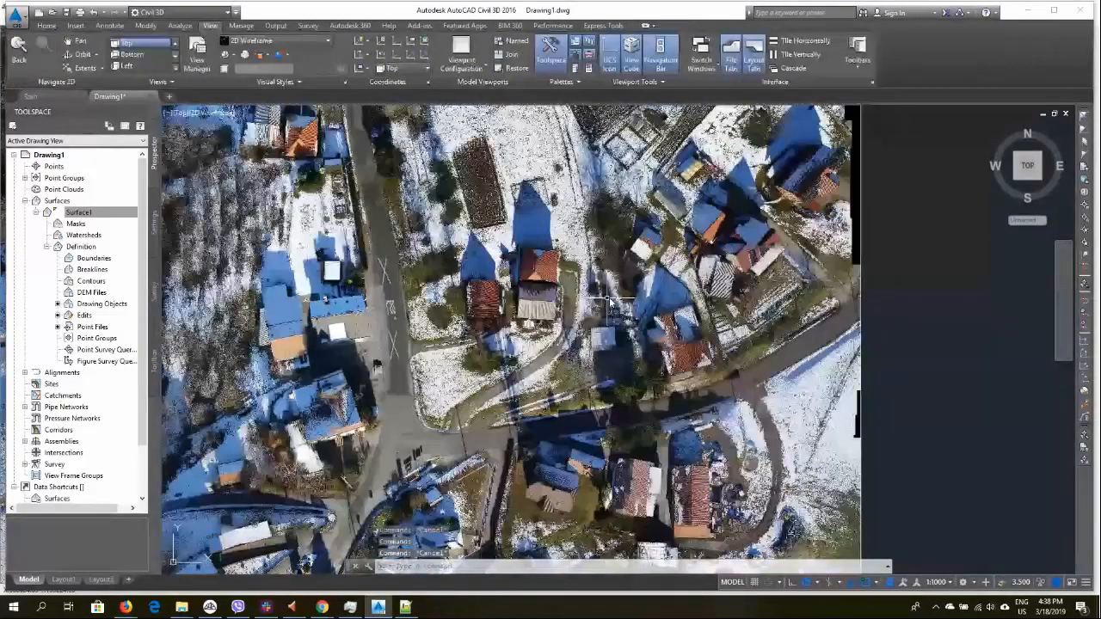
click(861, 282)
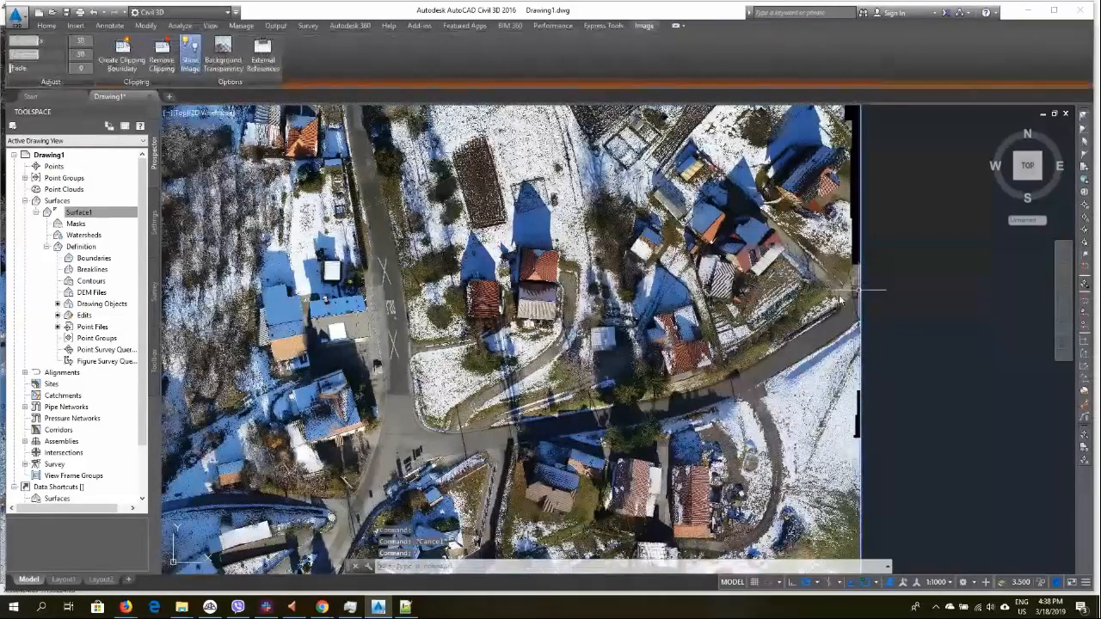
right_click(671, 297)
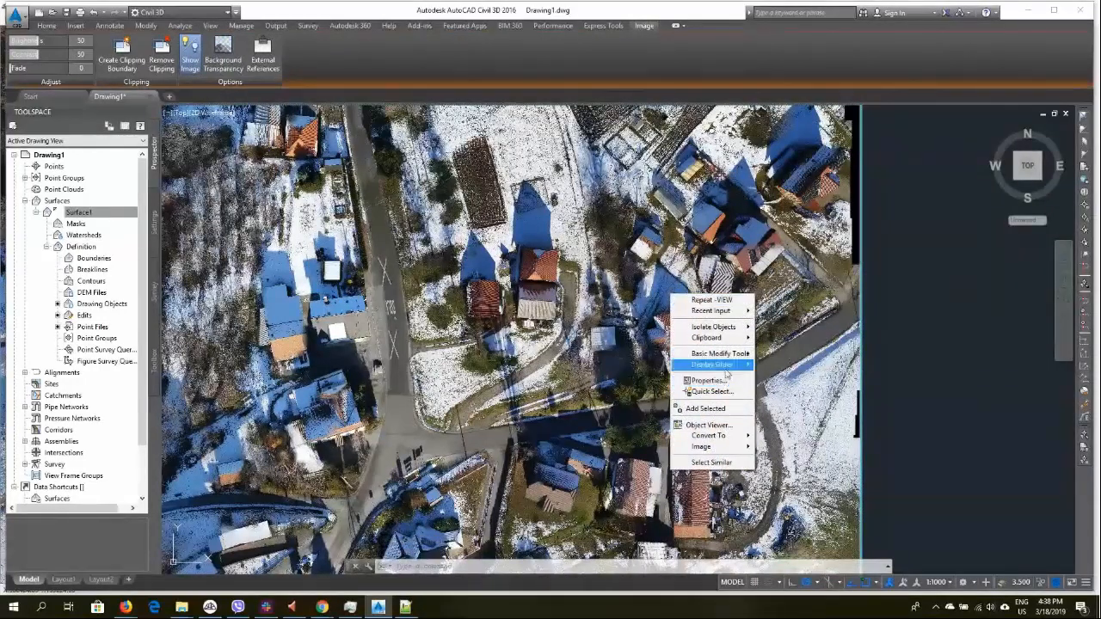
mouse_move(728, 368)
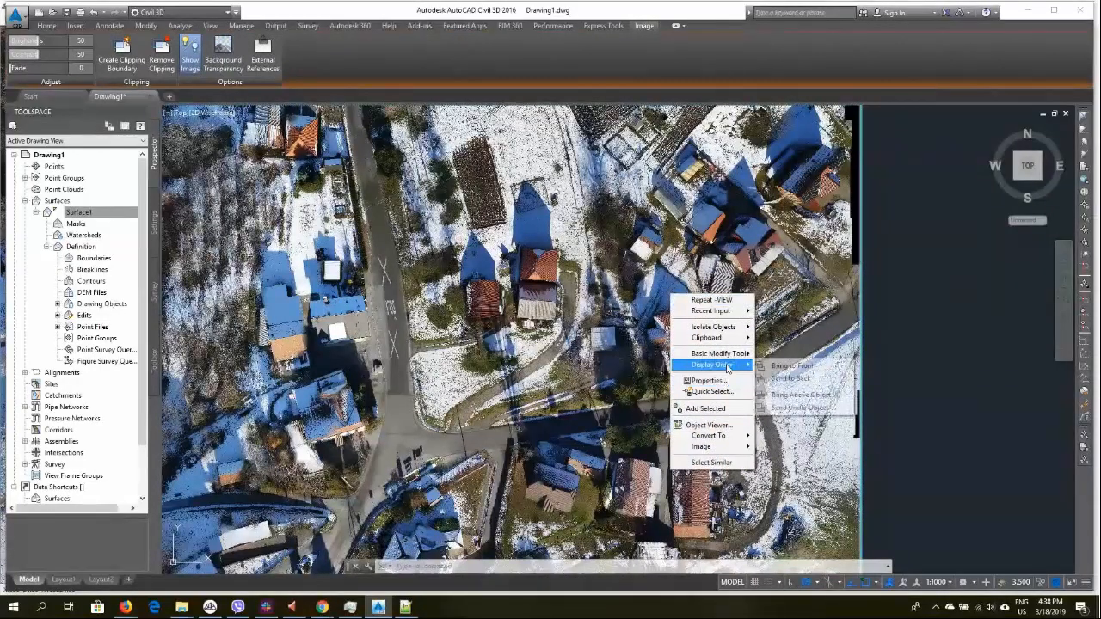
click(789, 379)
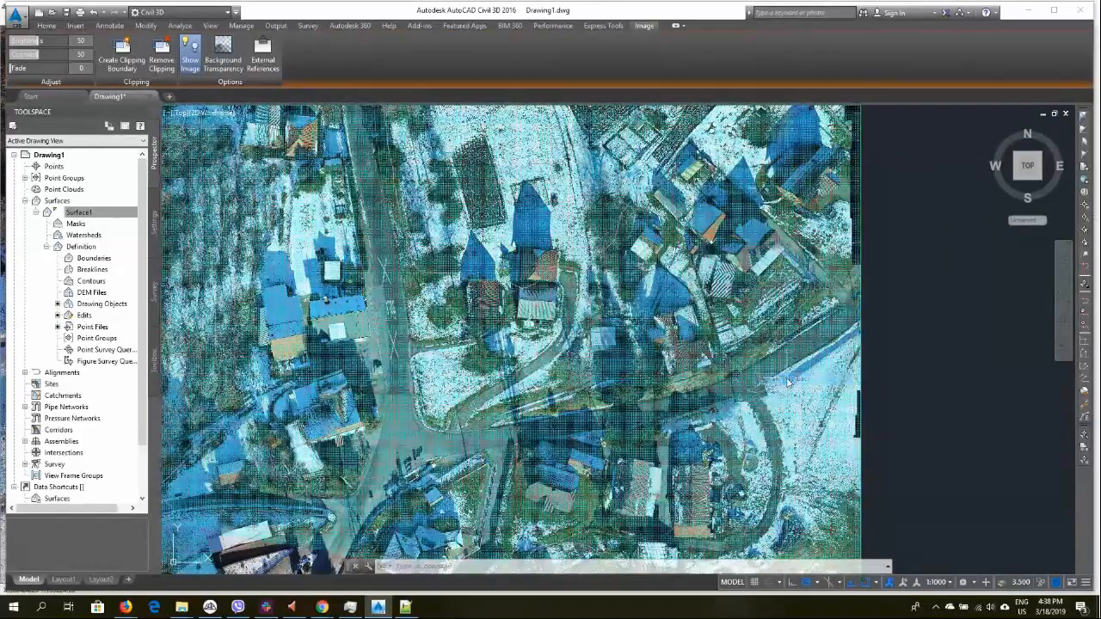
Turn off the Points component in the surface style's plan display and apply the change
scroll(521, 296, up, 5)
scroll(519, 298, up, 4)
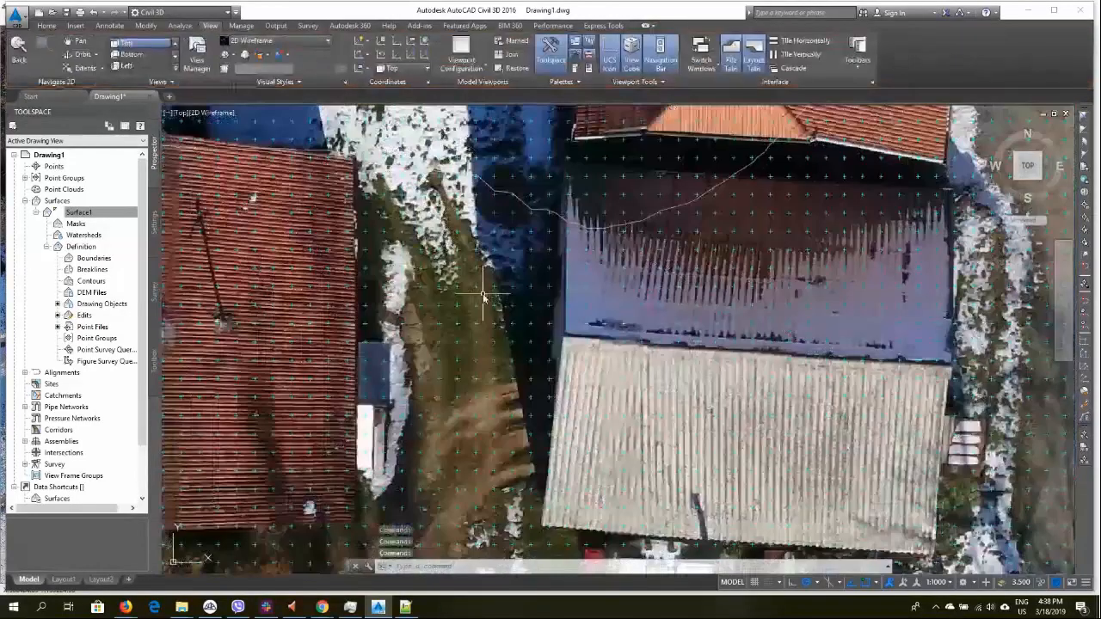
scroll(559, 234, down, 2)
scroll(560, 234, down, 4)
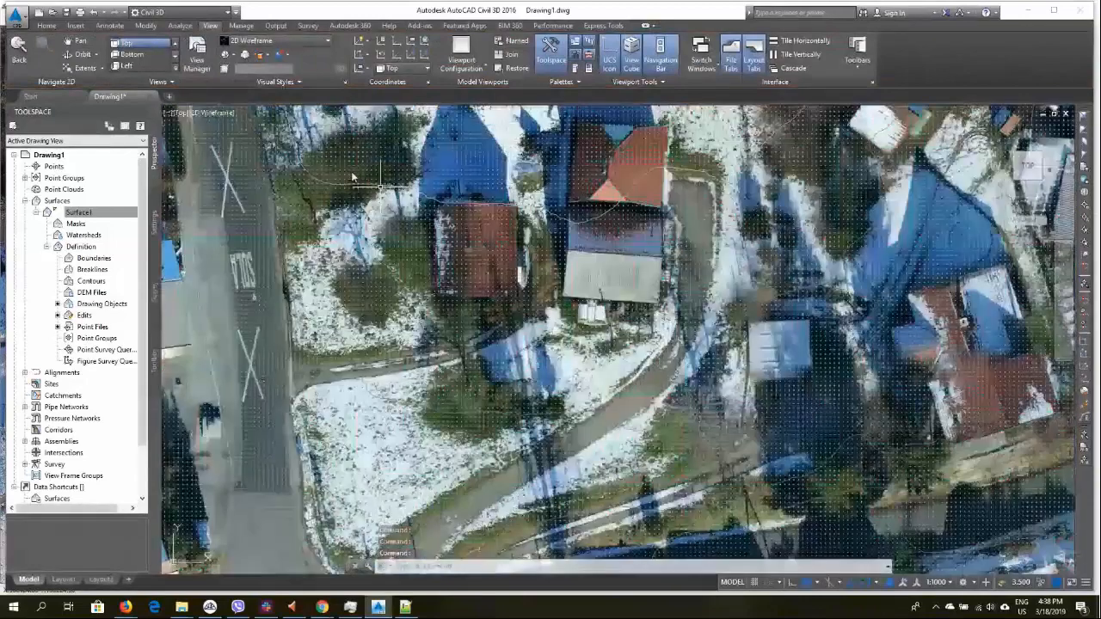
click(369, 229)
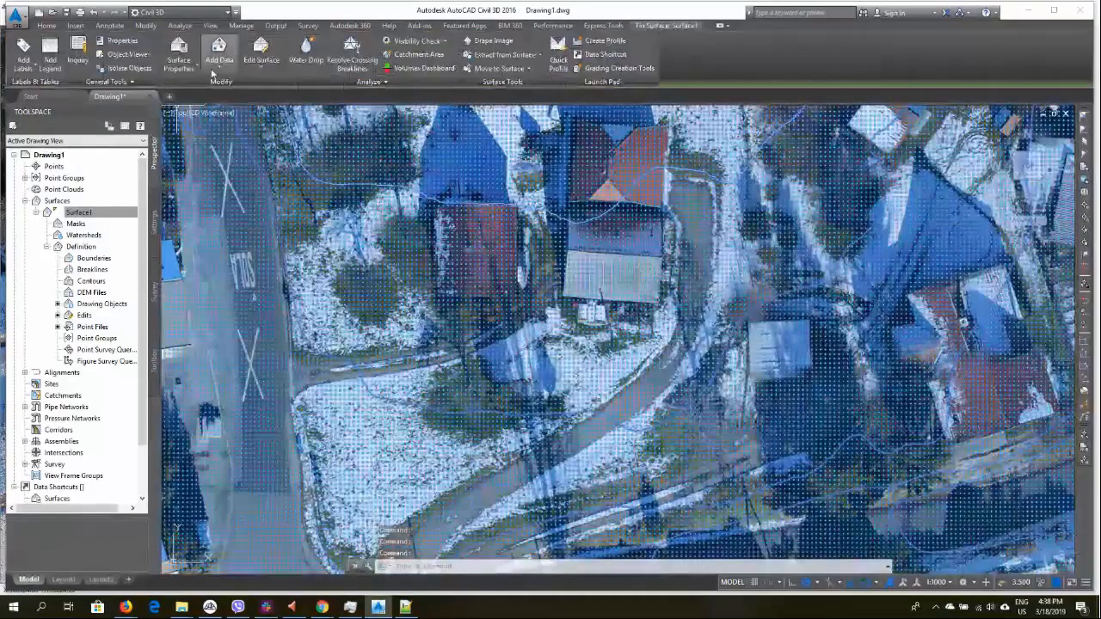
click(180, 67)
click(207, 109)
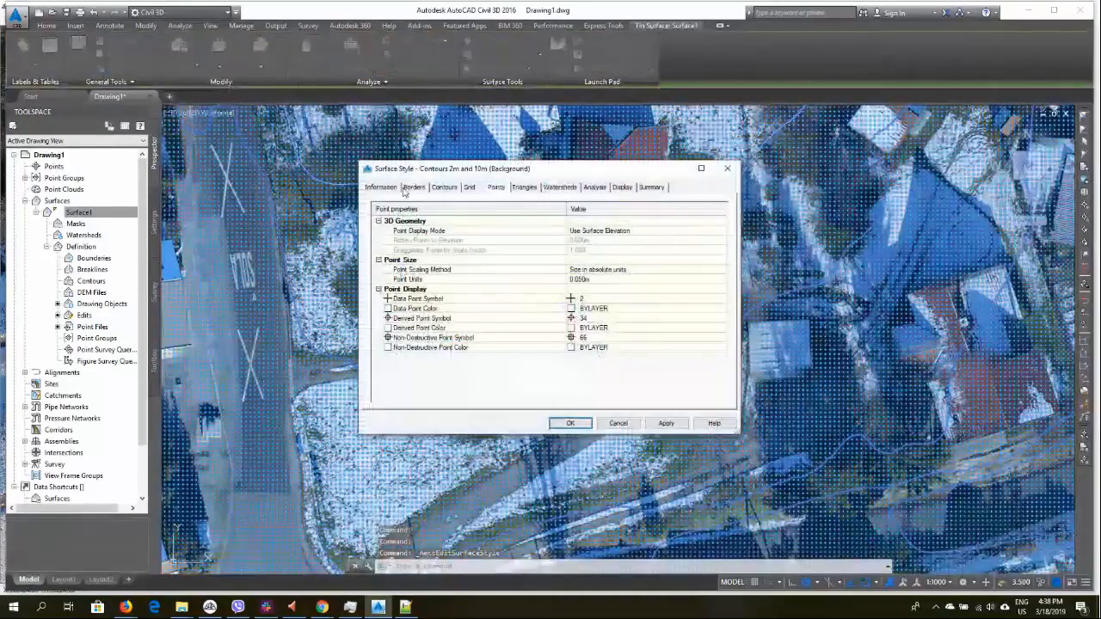
click(623, 187)
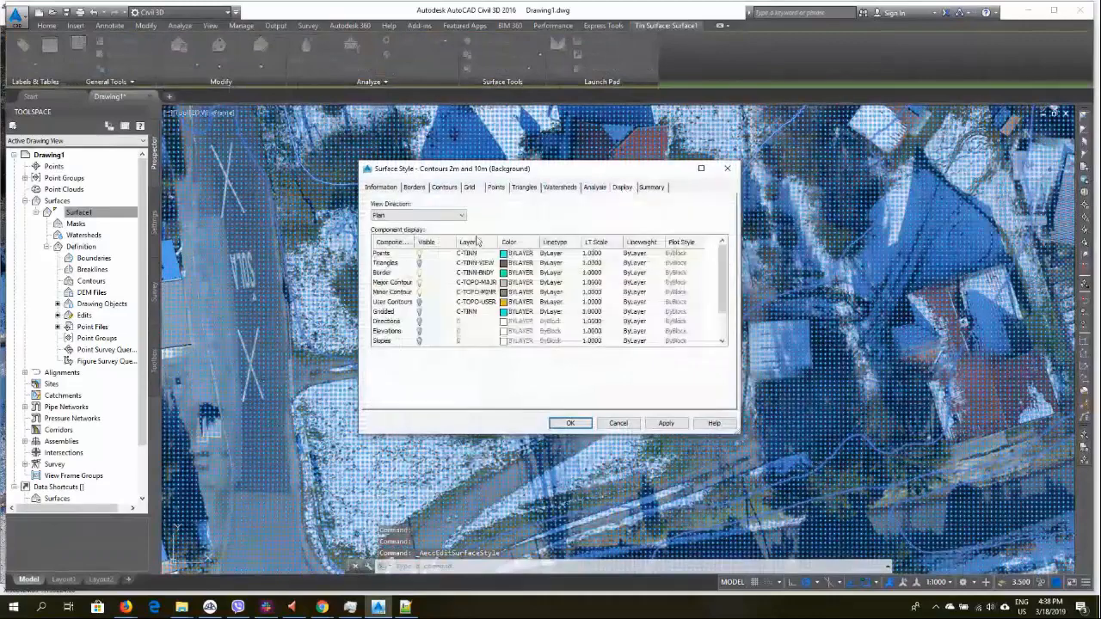
click(420, 254)
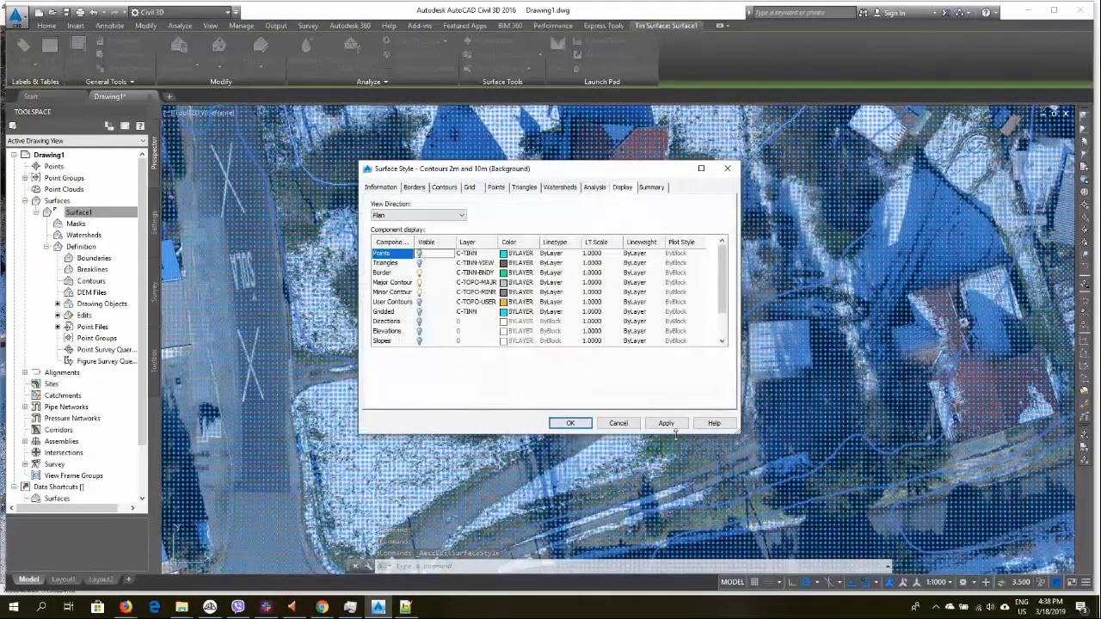
click(671, 427)
click(570, 423)
Start the LINE command and trace a line along the fence edge visible on the orthophoto
scroll(707, 366, down, 6)
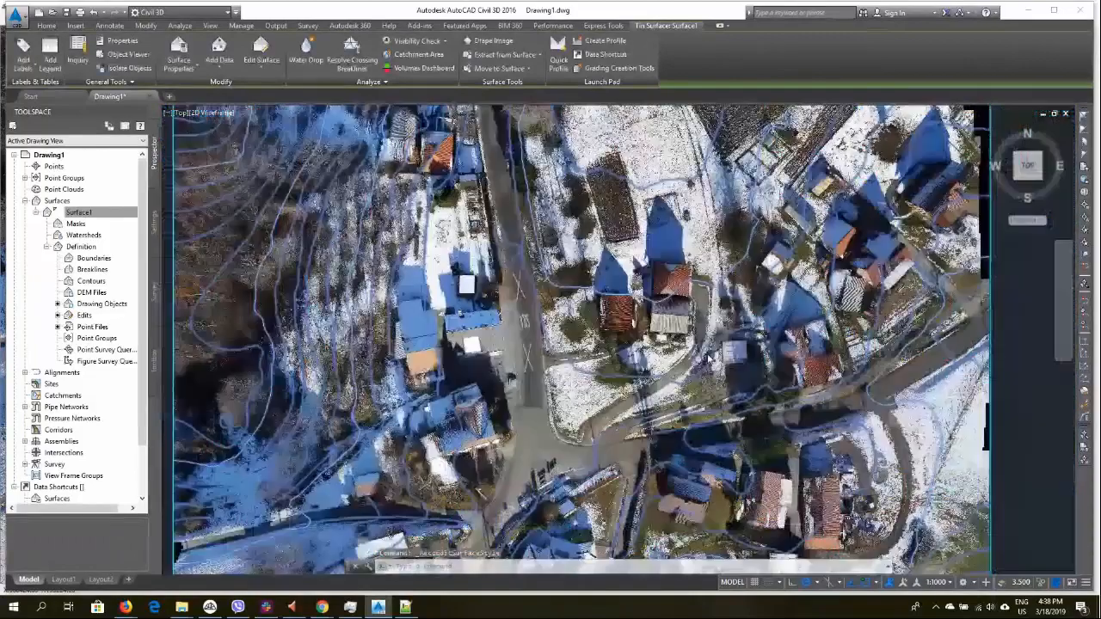
middle_drag(614, 372, 422, 327)
key(Escape)
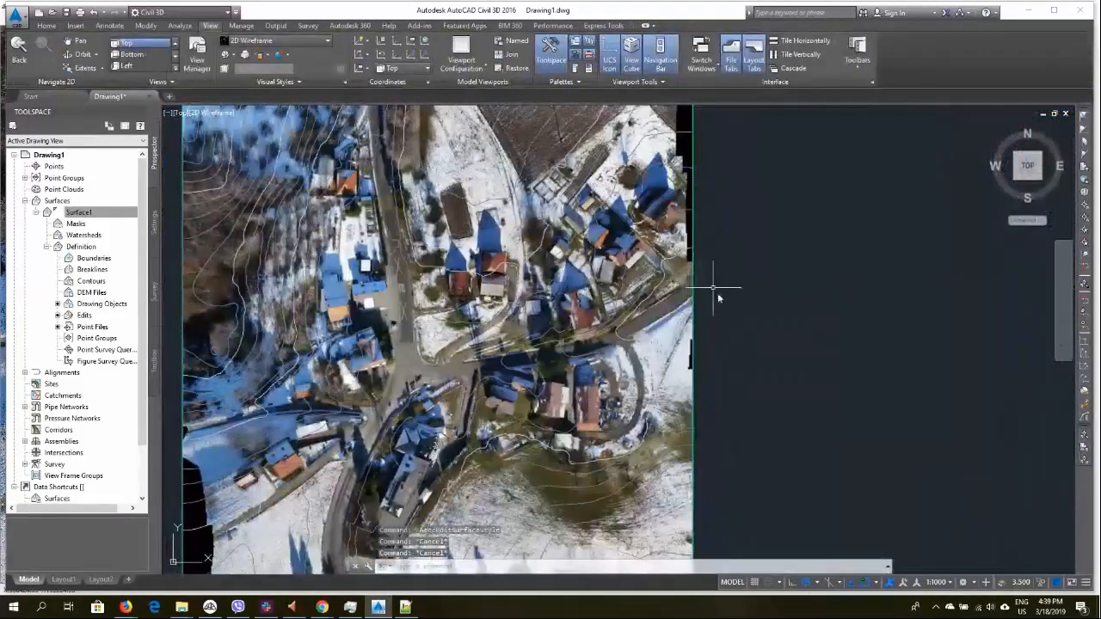
middle_drag(729, 328, 819, 252)
scroll(813, 315, up, 8)
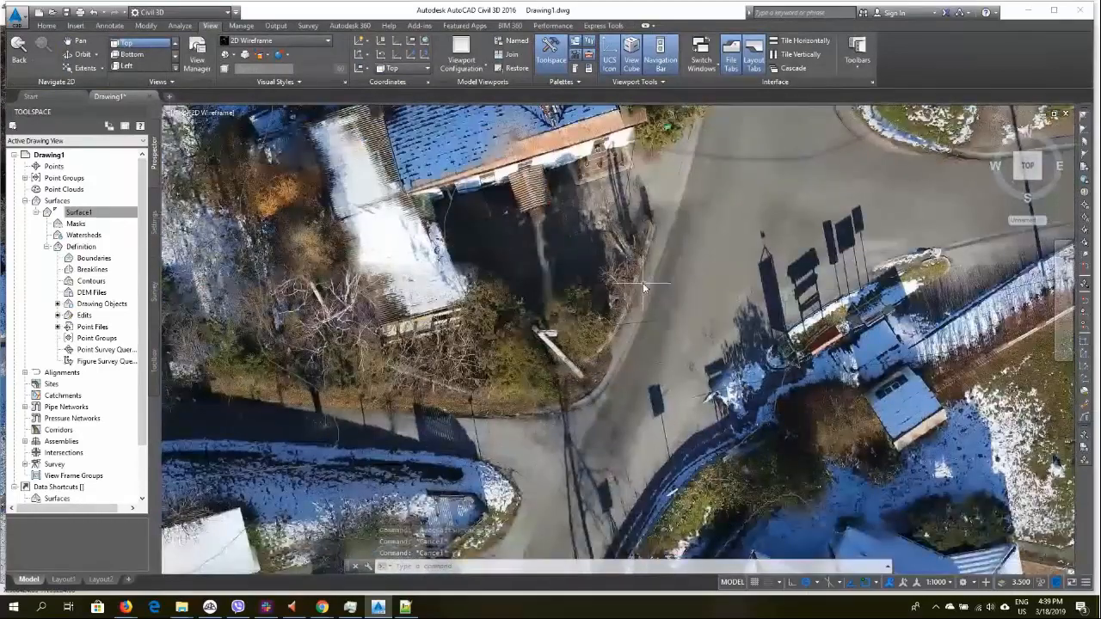
scroll(522, 446, up, 5)
scroll(834, 445, down, 3)
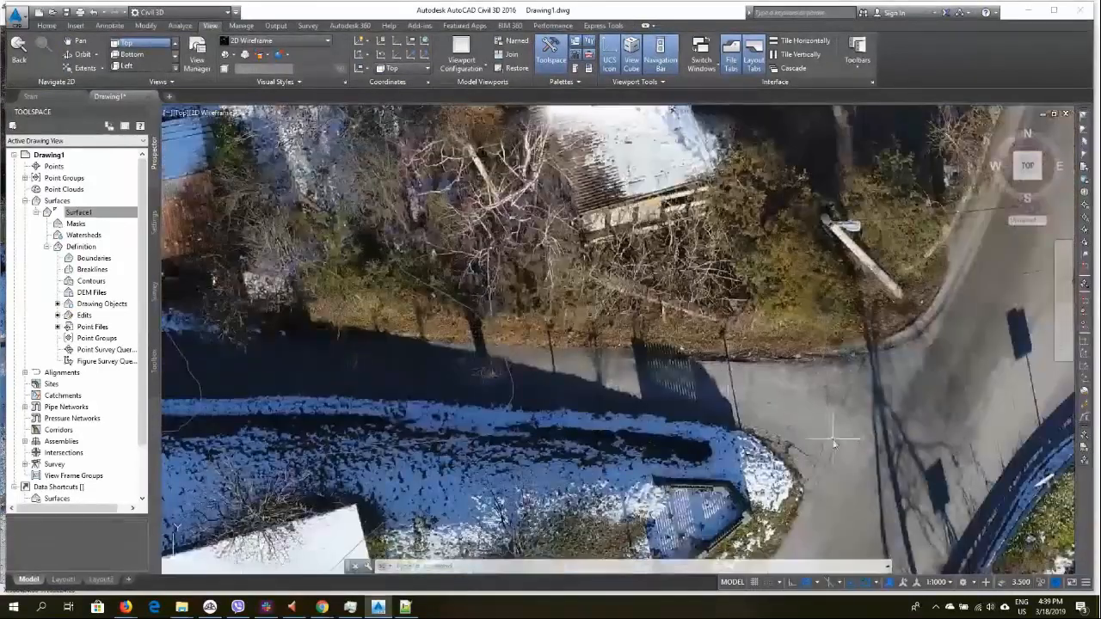
middle_drag(835, 446, 818, 334)
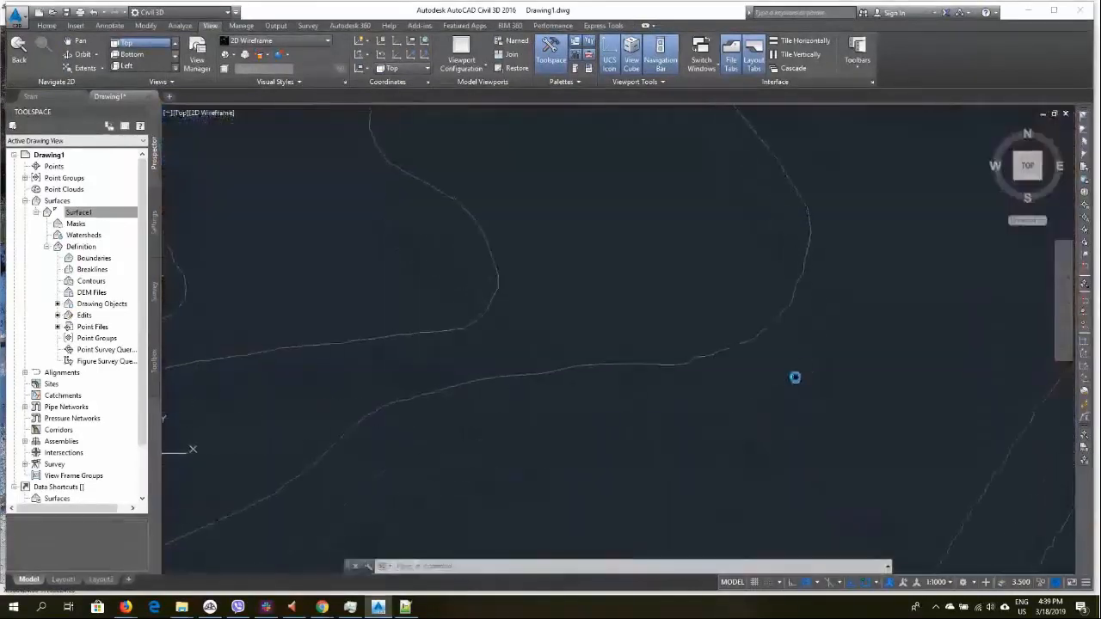
text(l)
key(Return)
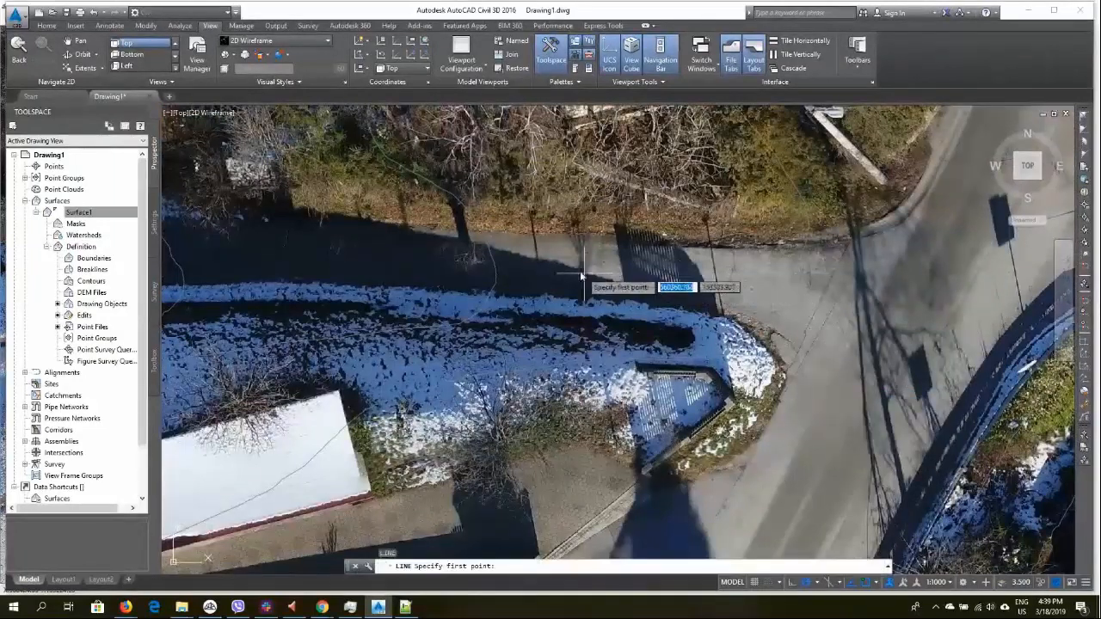
scroll(502, 235, up, 5)
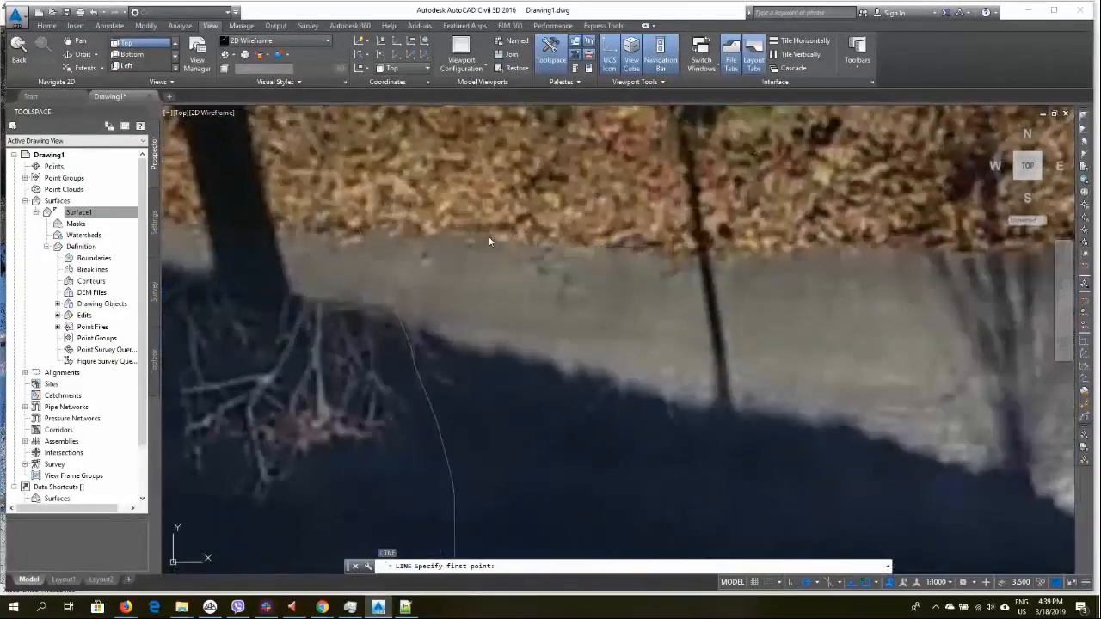
click(490, 236)
click(927, 249)
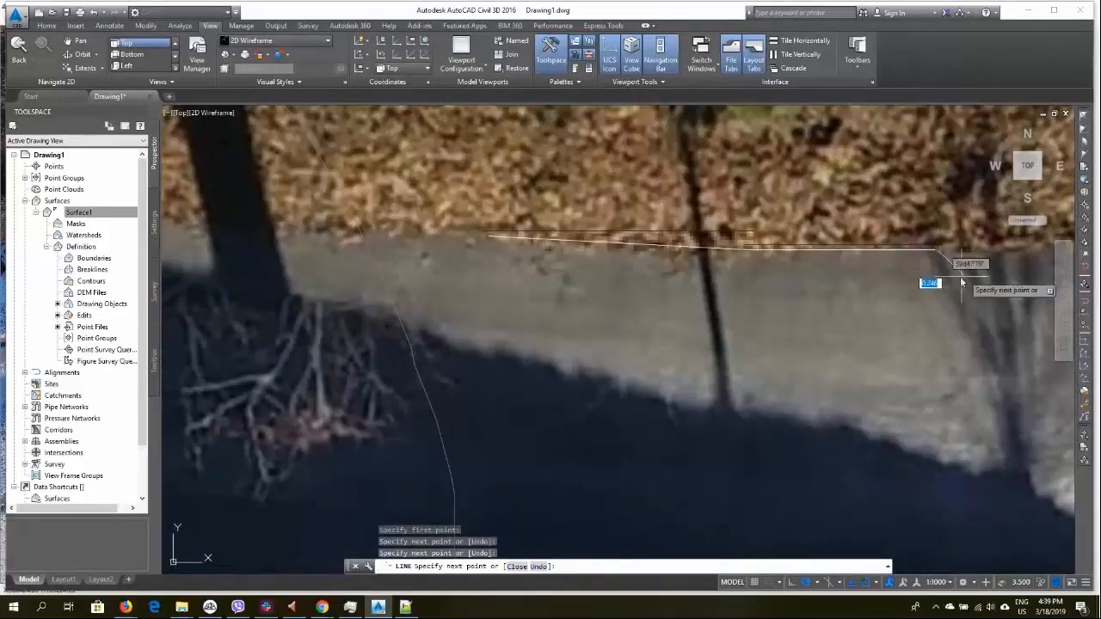
middle_drag(929, 278, 492, 344)
click(680, 304)
middle_drag(701, 355, 546, 342)
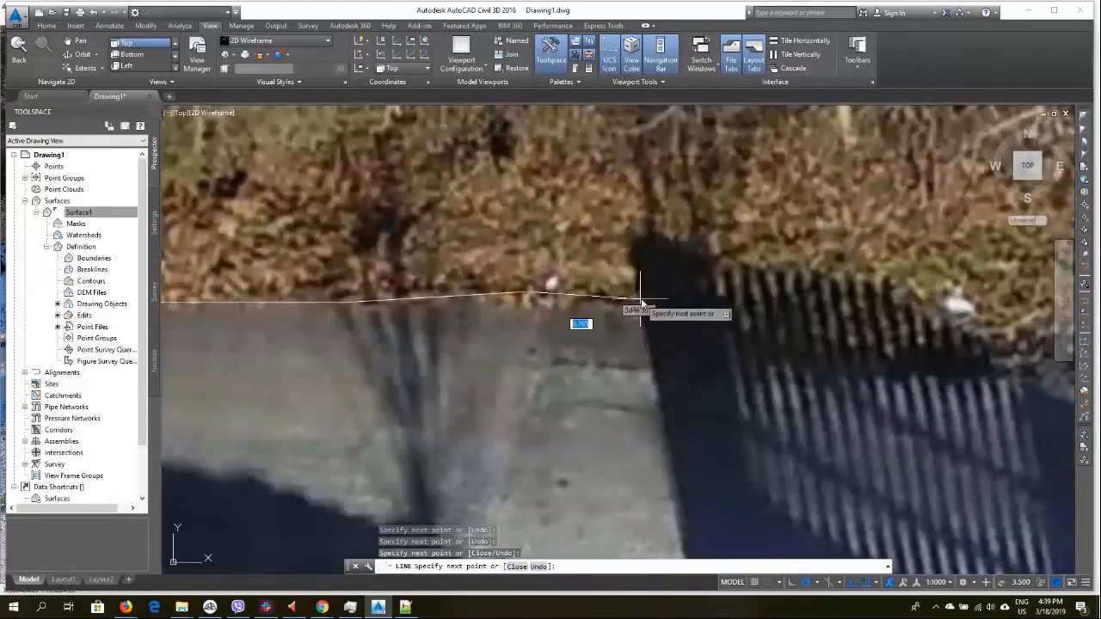
click(670, 293)
middle_drag(784, 327, 523, 315)
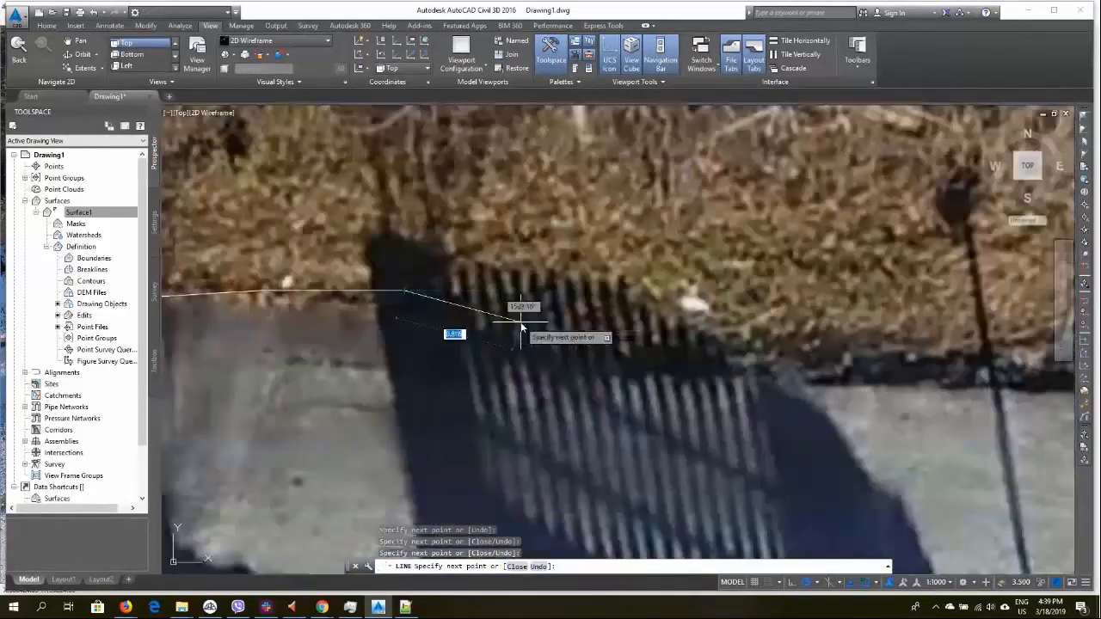
click(659, 290)
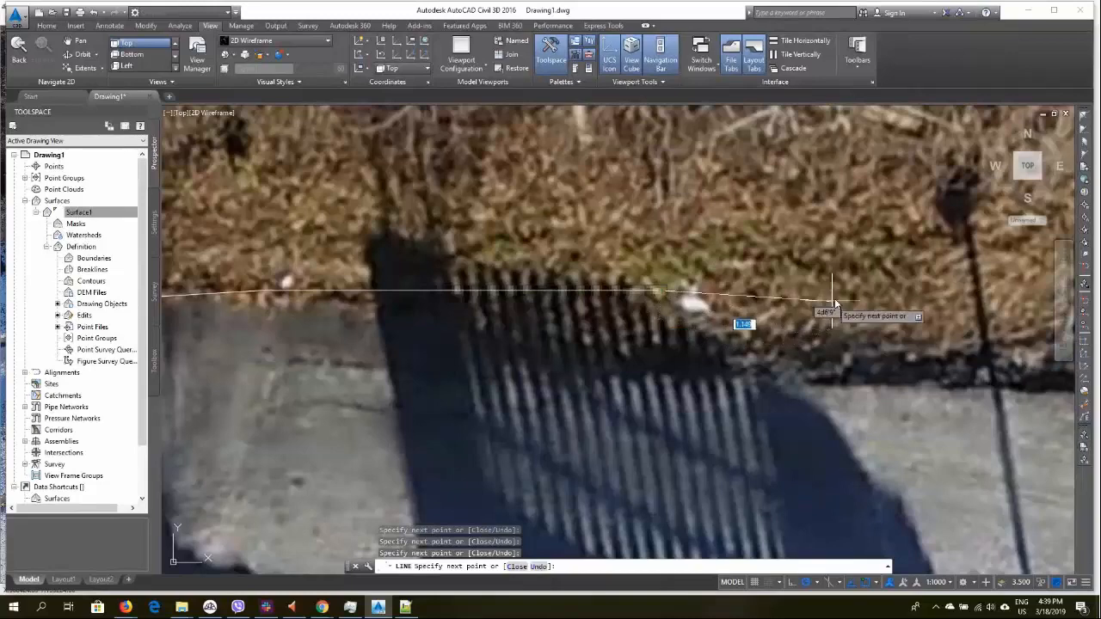
Continue the traced line in a zigzag across the grass verge and end the command
click(886, 357)
click(993, 359)
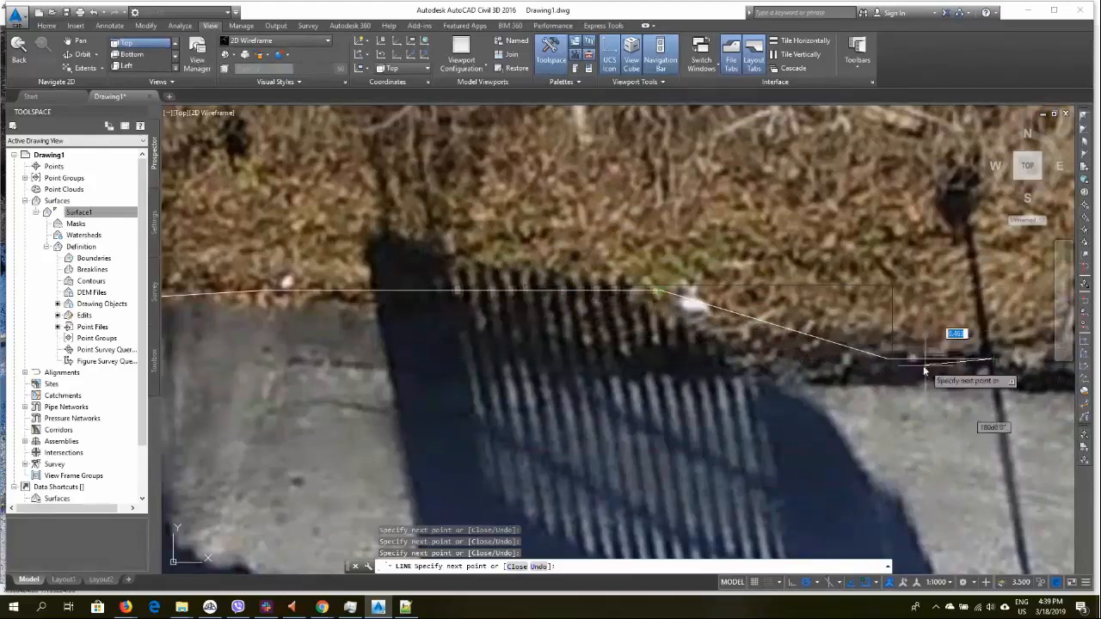
middle_drag(923, 366, 514, 385)
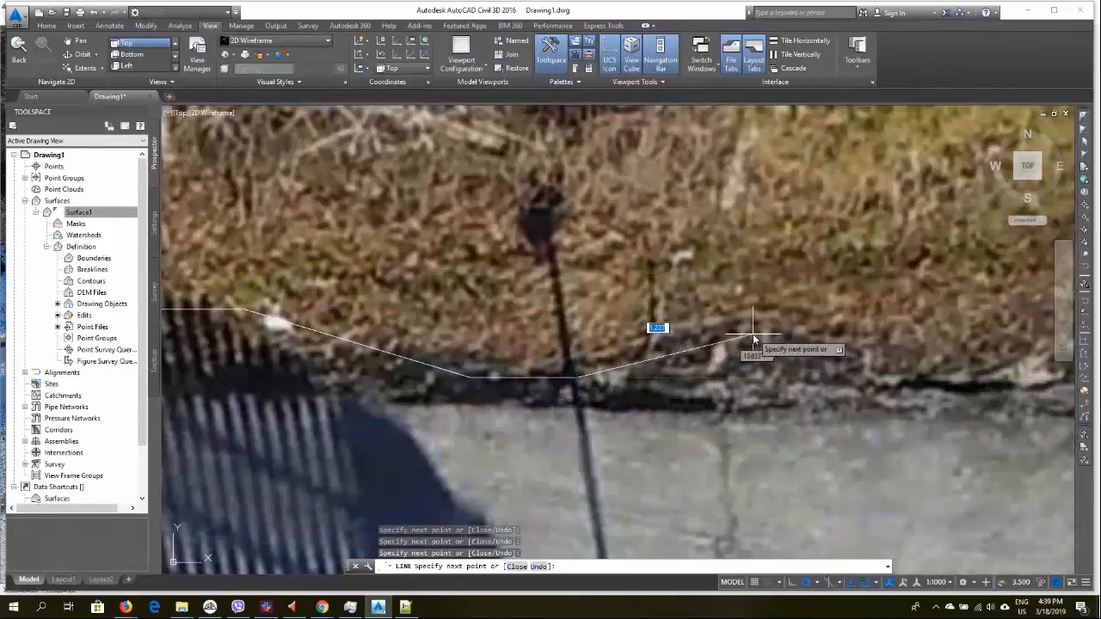
click(753, 334)
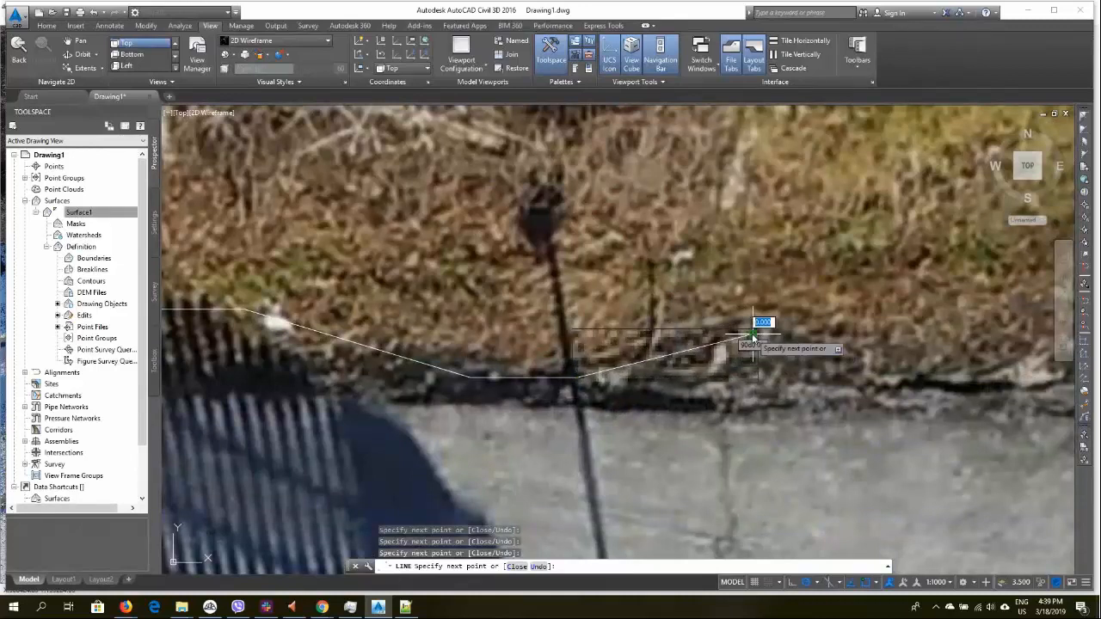
click(921, 364)
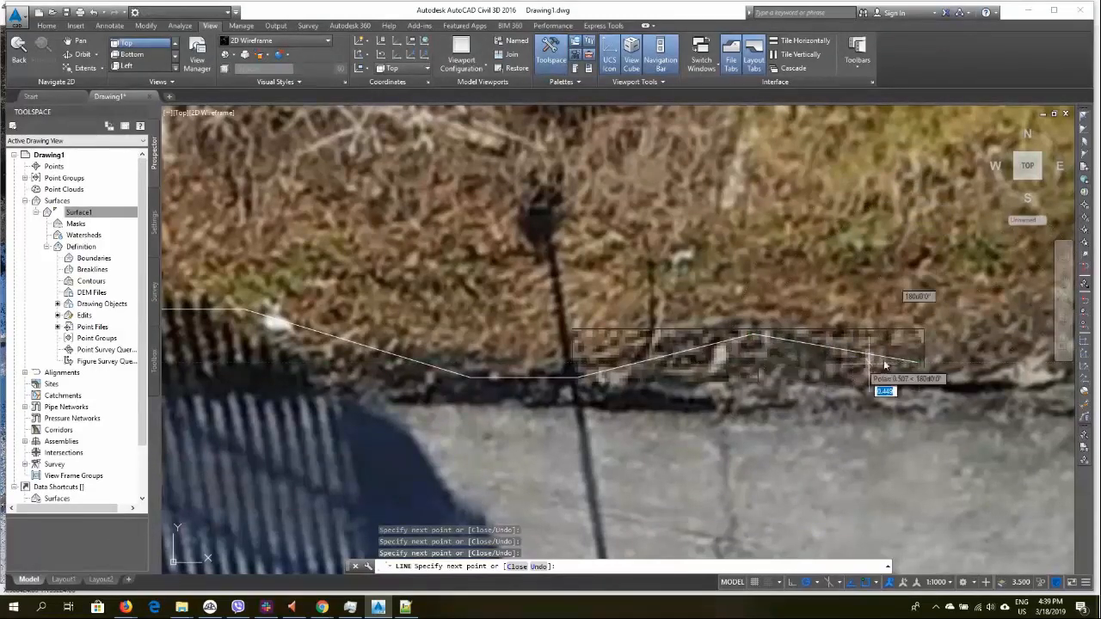
click(1004, 324)
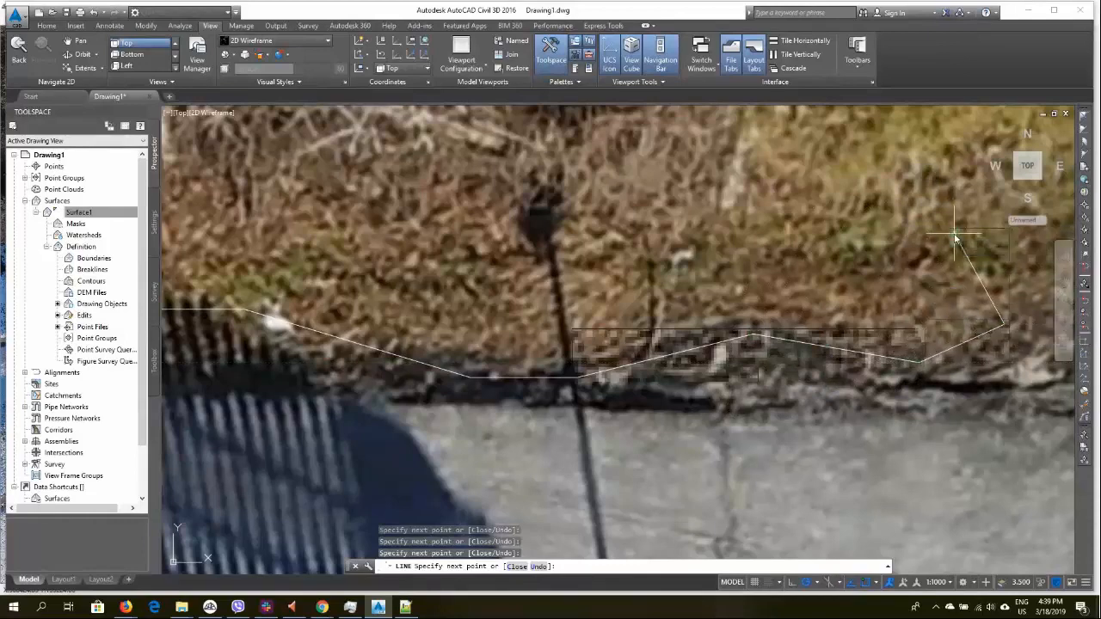
click(955, 233)
click(831, 278)
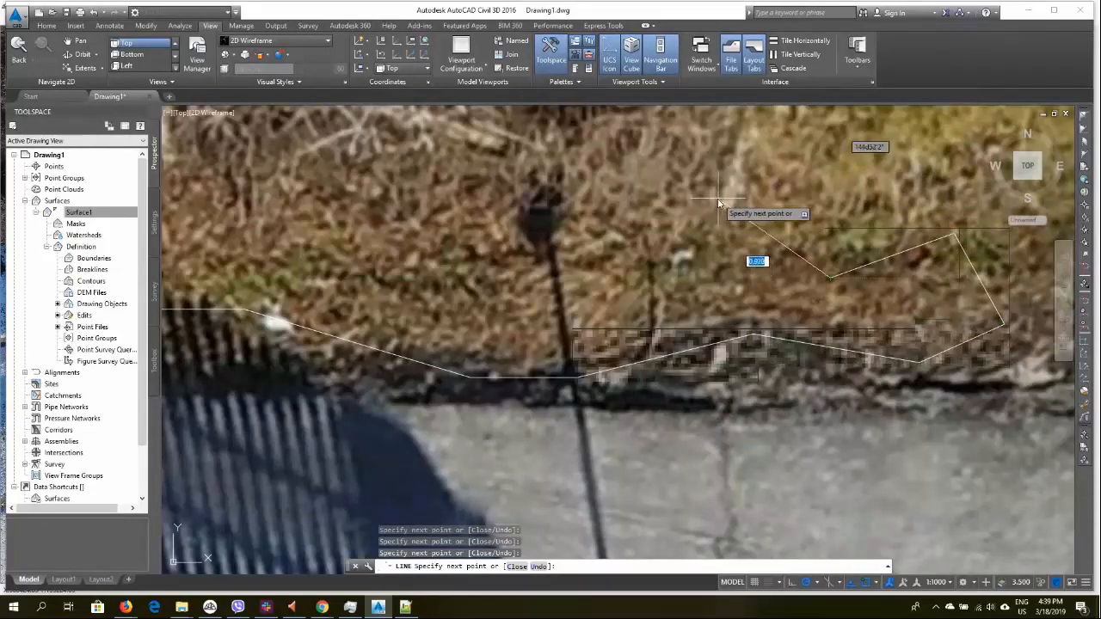
click(720, 199)
click(591, 292)
click(424, 215)
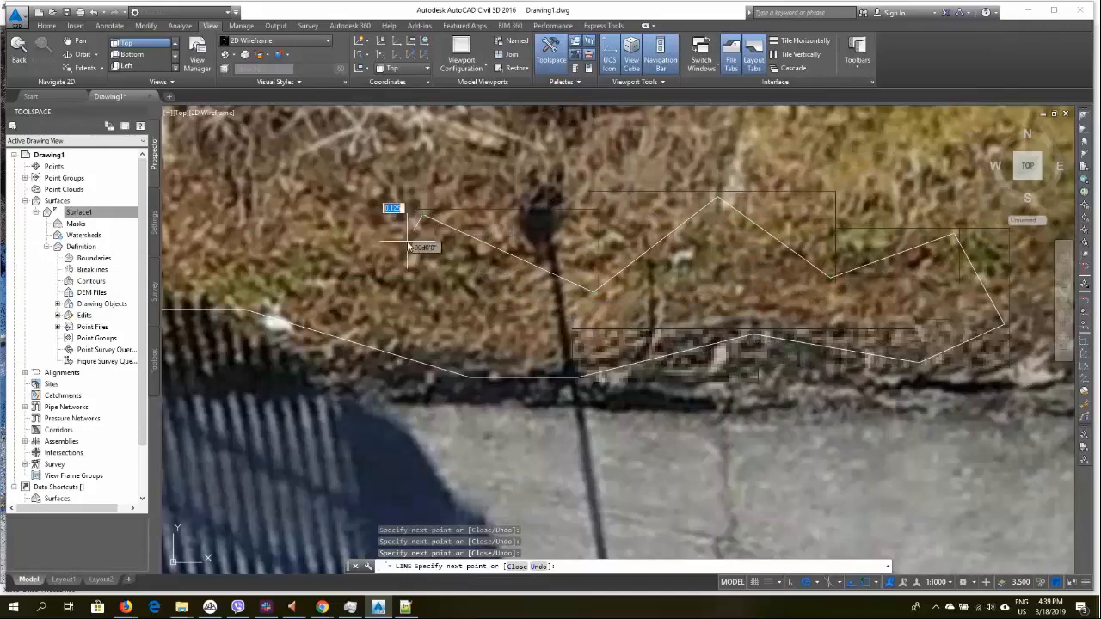
right_click(293, 209)
key(Escape)
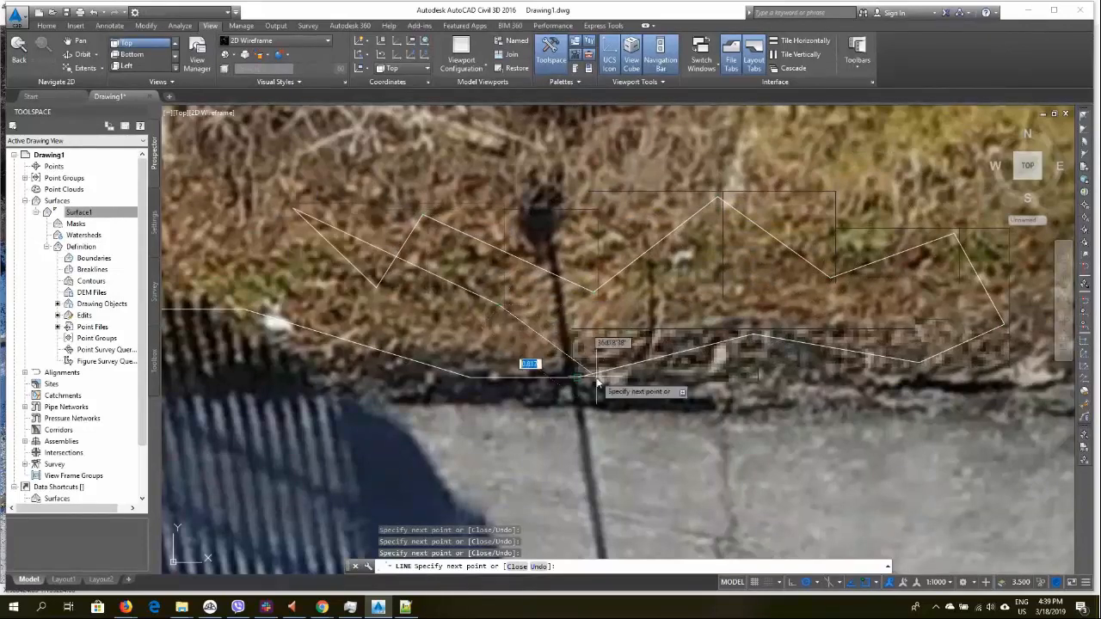
key(Escape)
Select the traced line segments with a window and delete them
scroll(602, 333, down, 5)
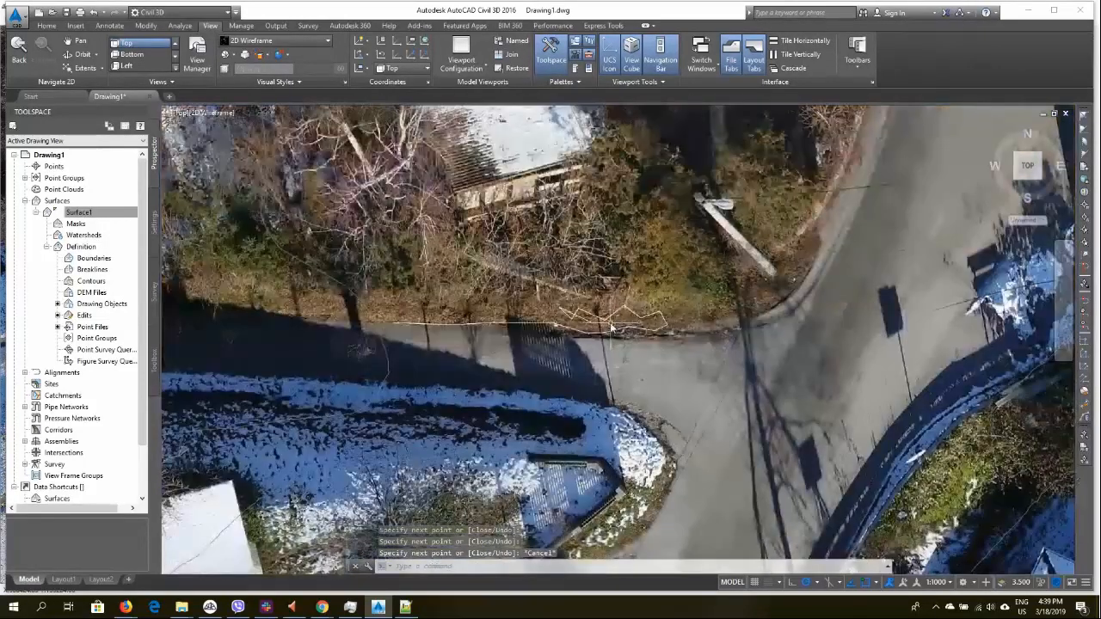
click(389, 278)
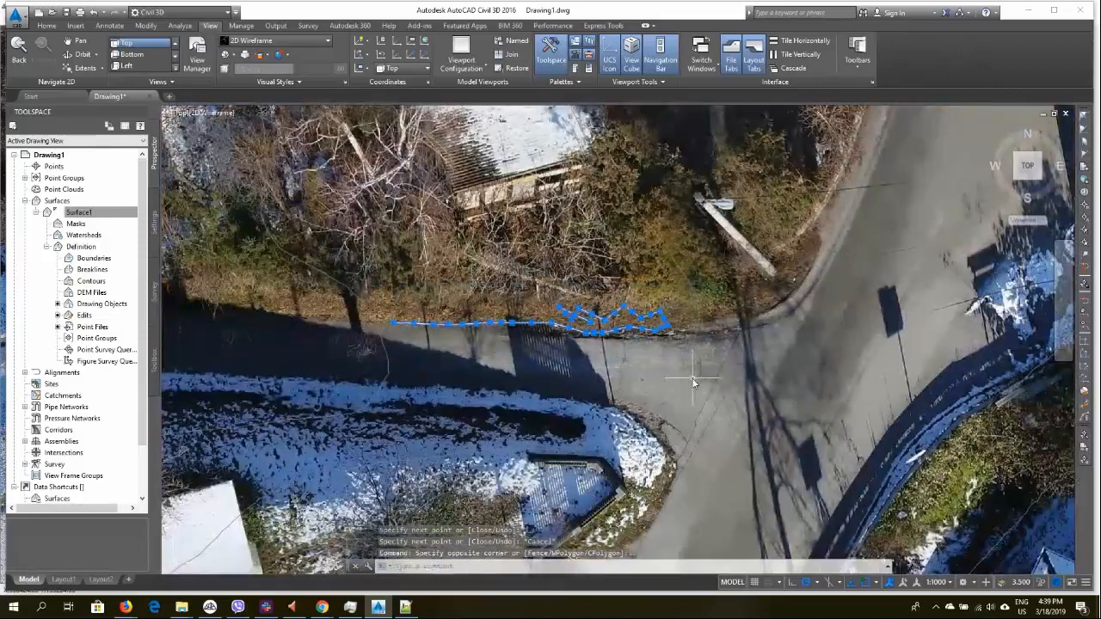
key(Delete)
key(Escape)
scroll(719, 361, down, 3)
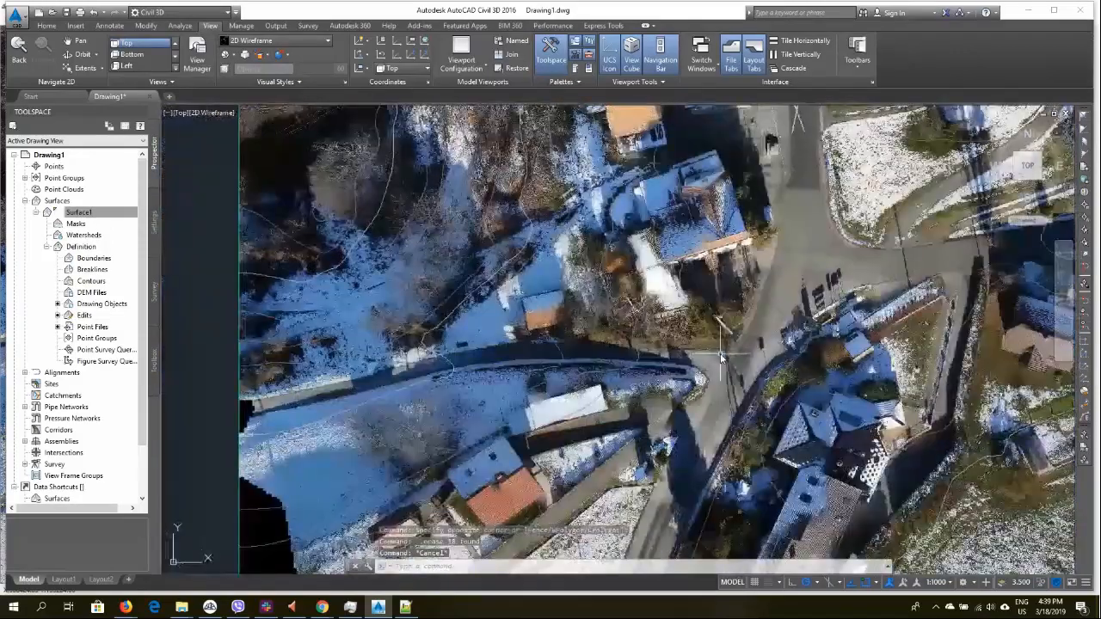
Erase the object picked at the image's lower-left corner, then undo the erasure
scroll(721, 357, down, 6)
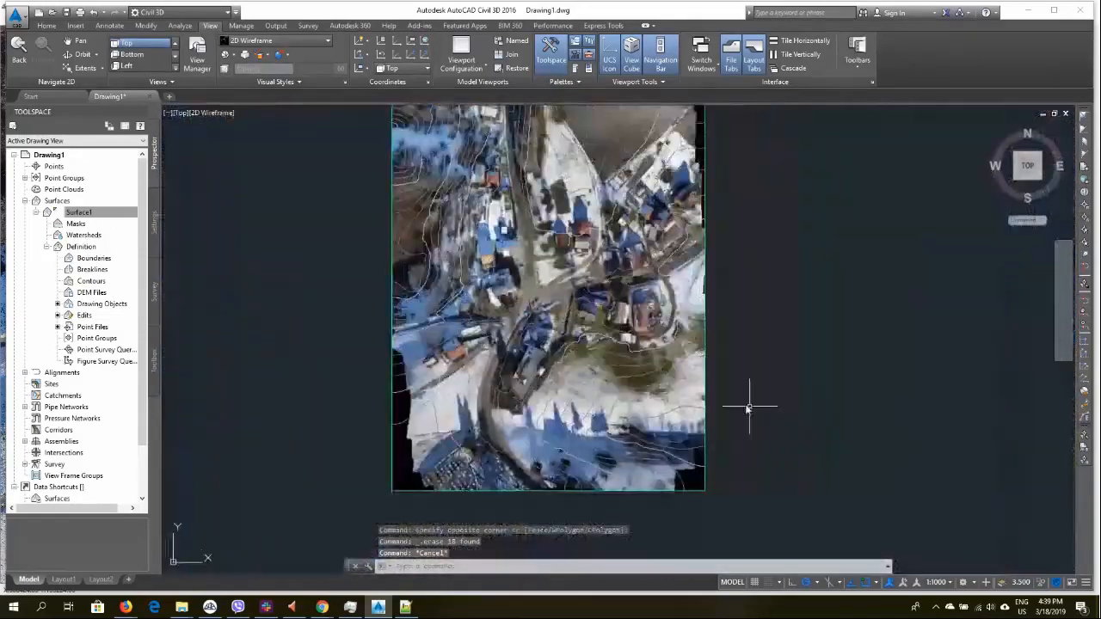
key(Escape)
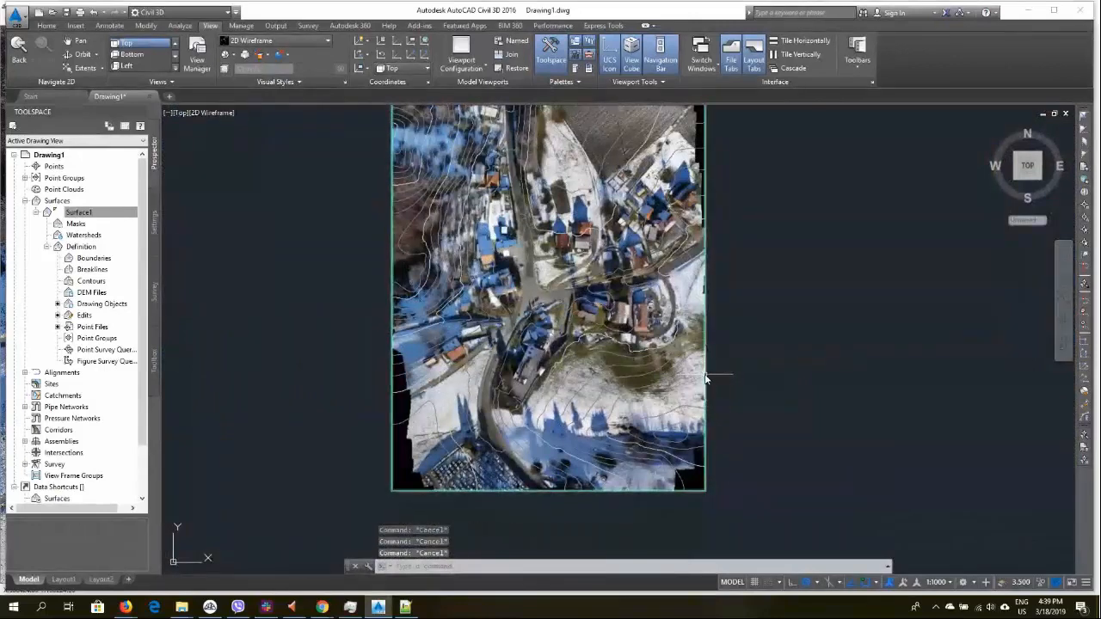
click(706, 379)
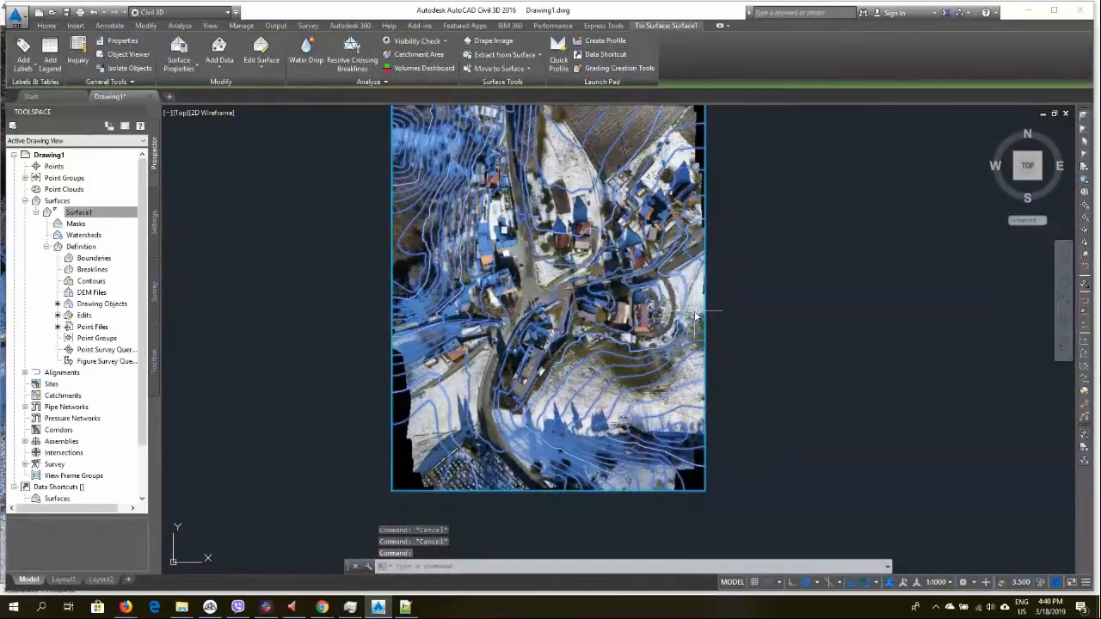
key(Escape)
scroll(451, 470, up, 4)
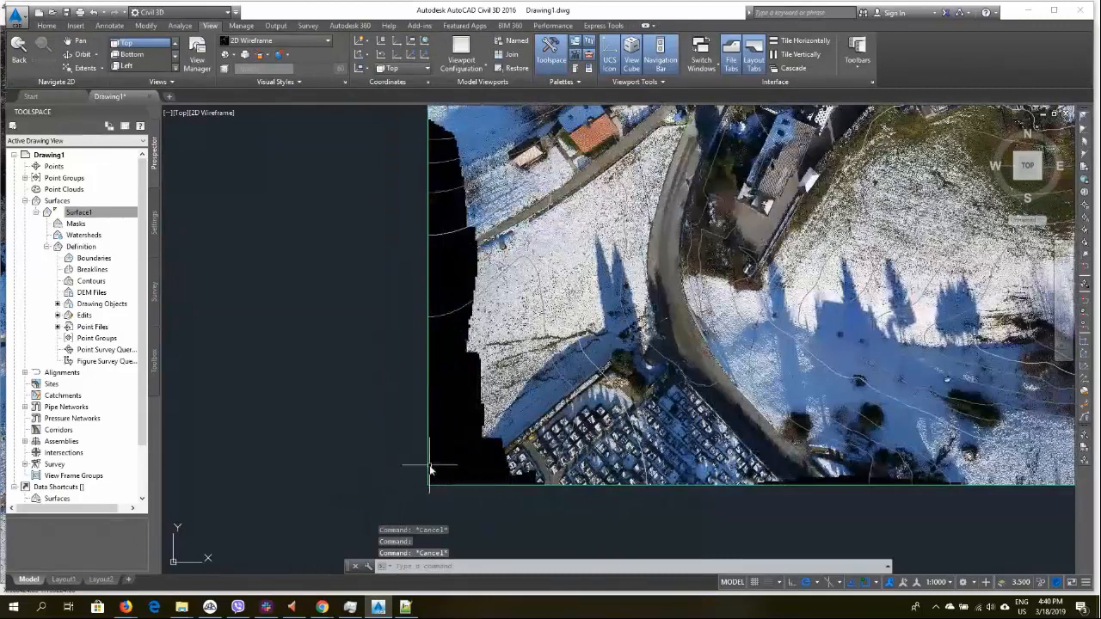
click(431, 470)
key(Delete)
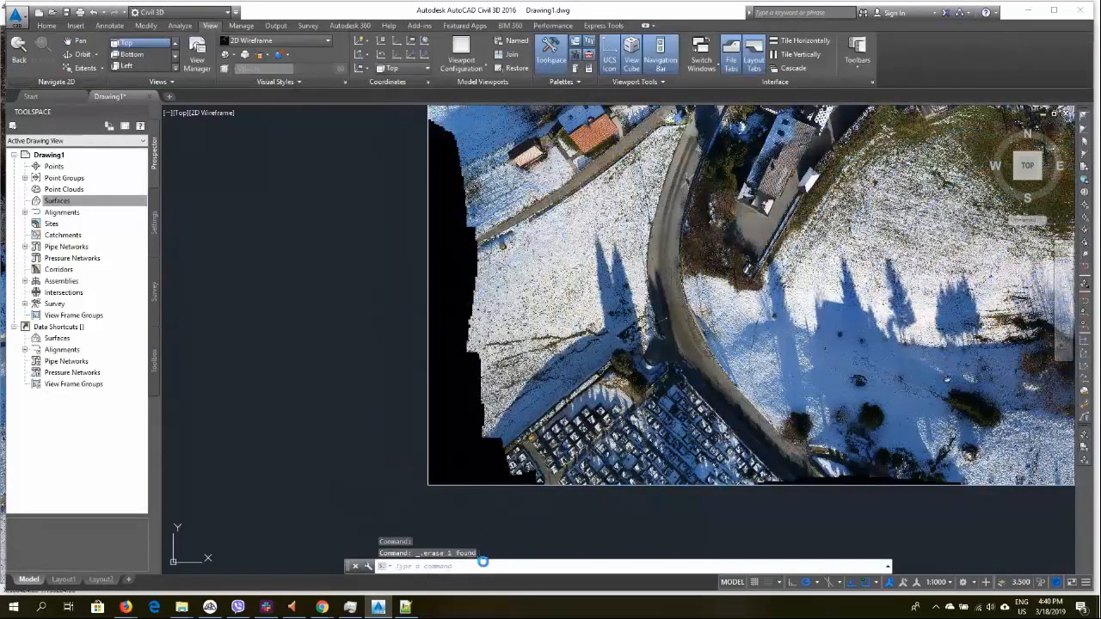
key(ctrl+z)
click(429, 445)
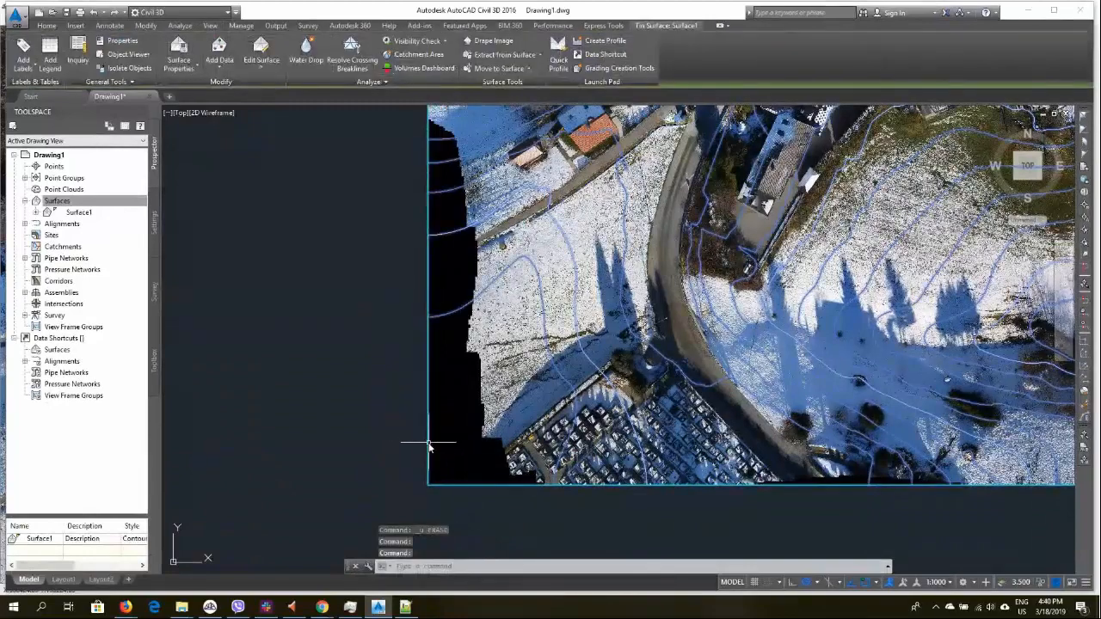
key(Escape)
Send the surface behind the orthophoto image using the display order options
scroll(461, 447, down, 4)
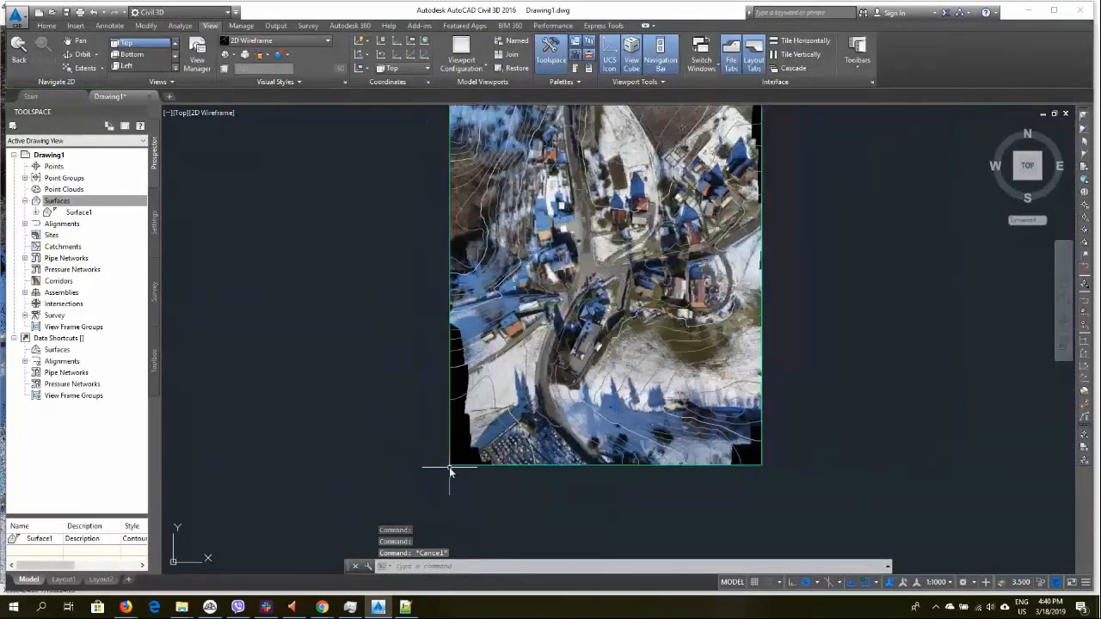
scroll(455, 465, up, 3)
scroll(430, 451, up, 4)
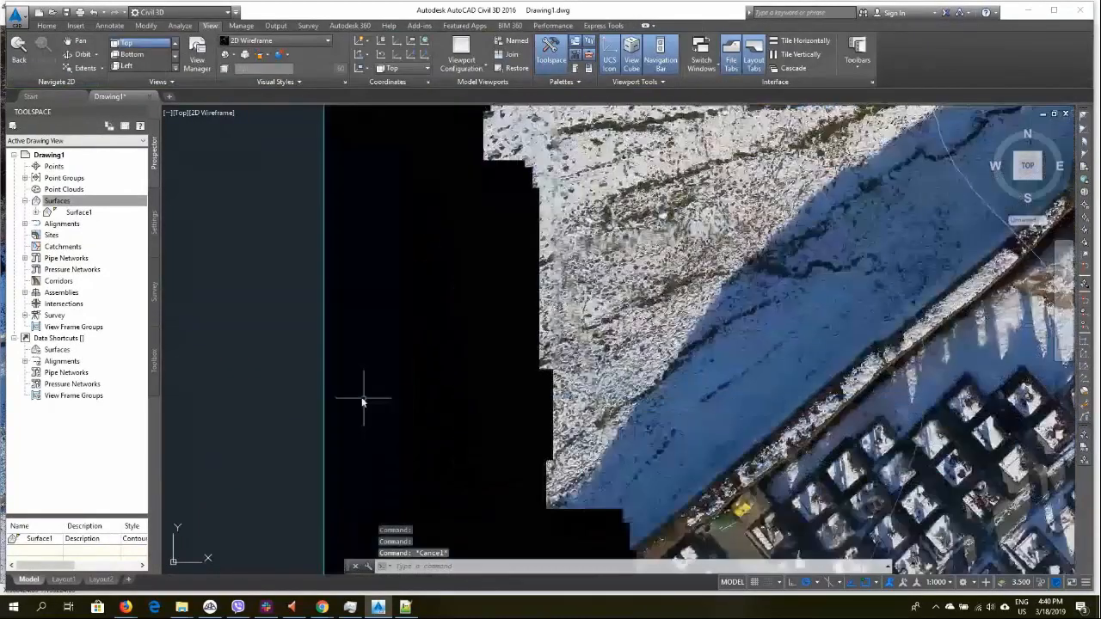
click(353, 398)
click(376, 418)
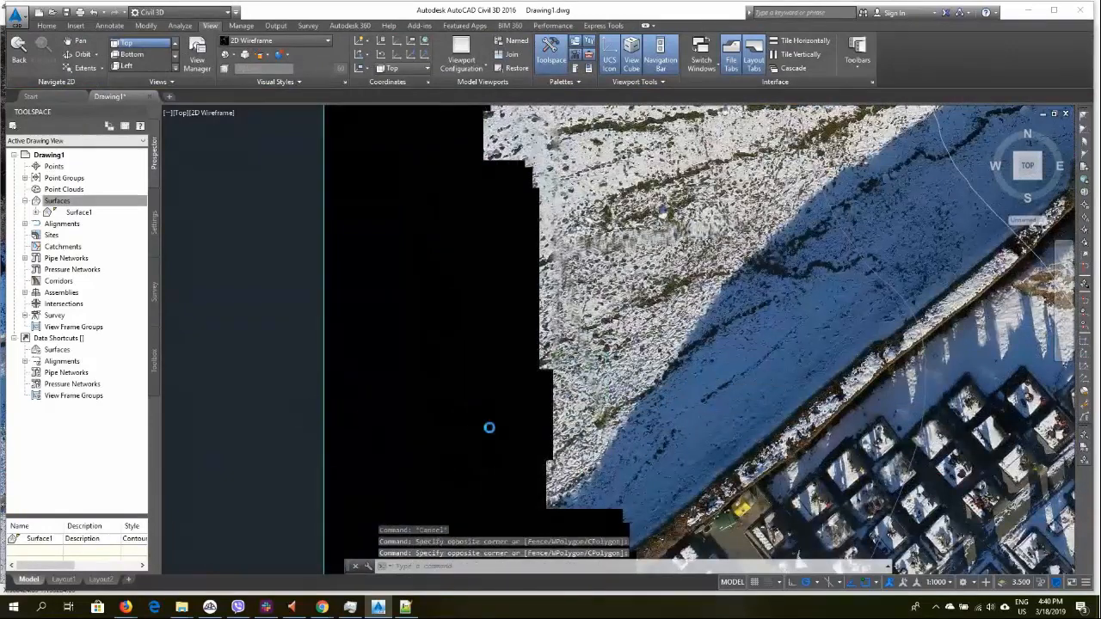
scroll(497, 427, down, 3)
scroll(497, 427, down, 3)
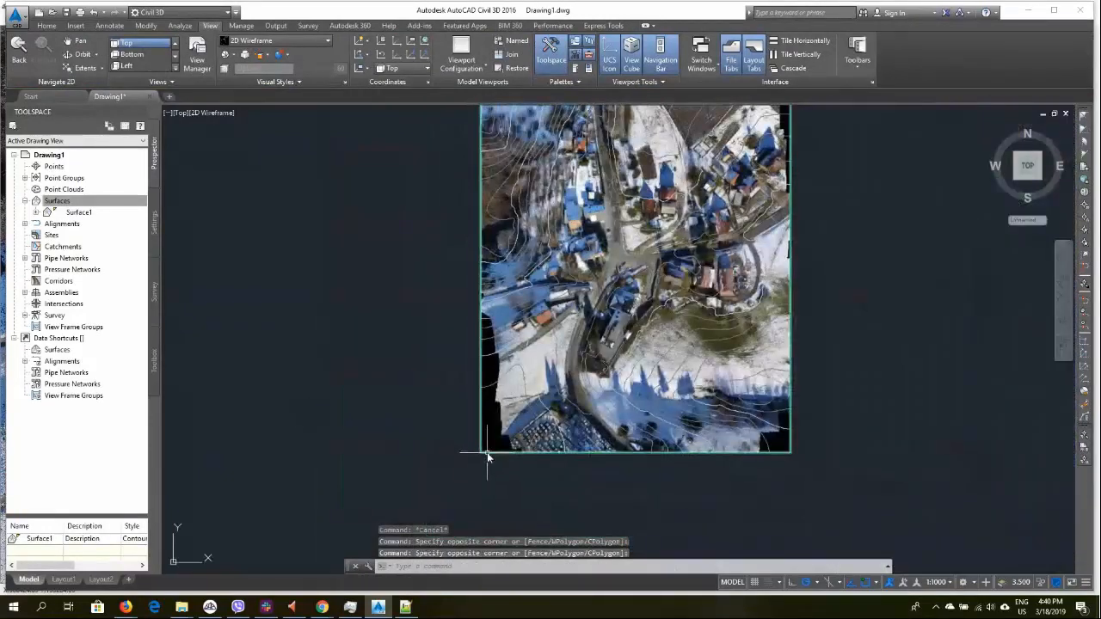
click(487, 453)
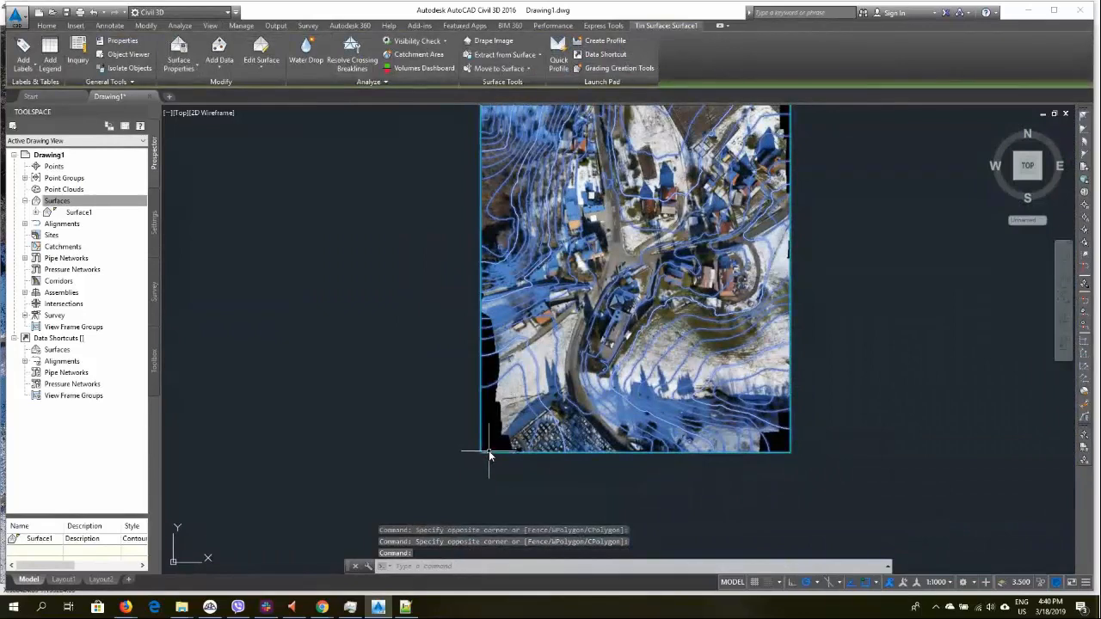
right_click(548, 443)
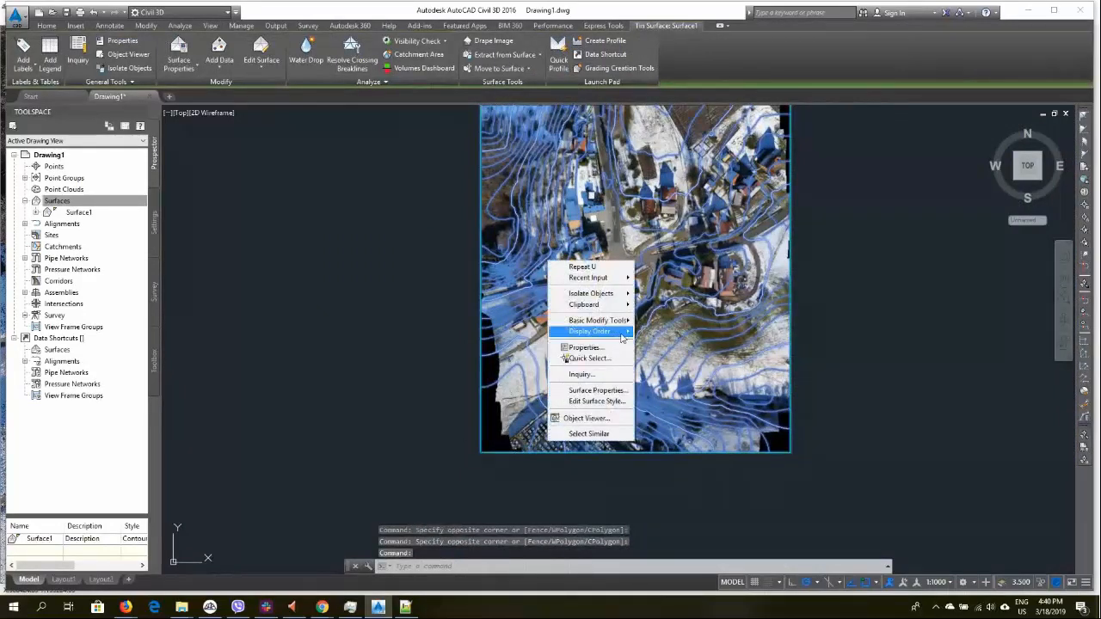
mouse_move(620, 334)
click(669, 345)
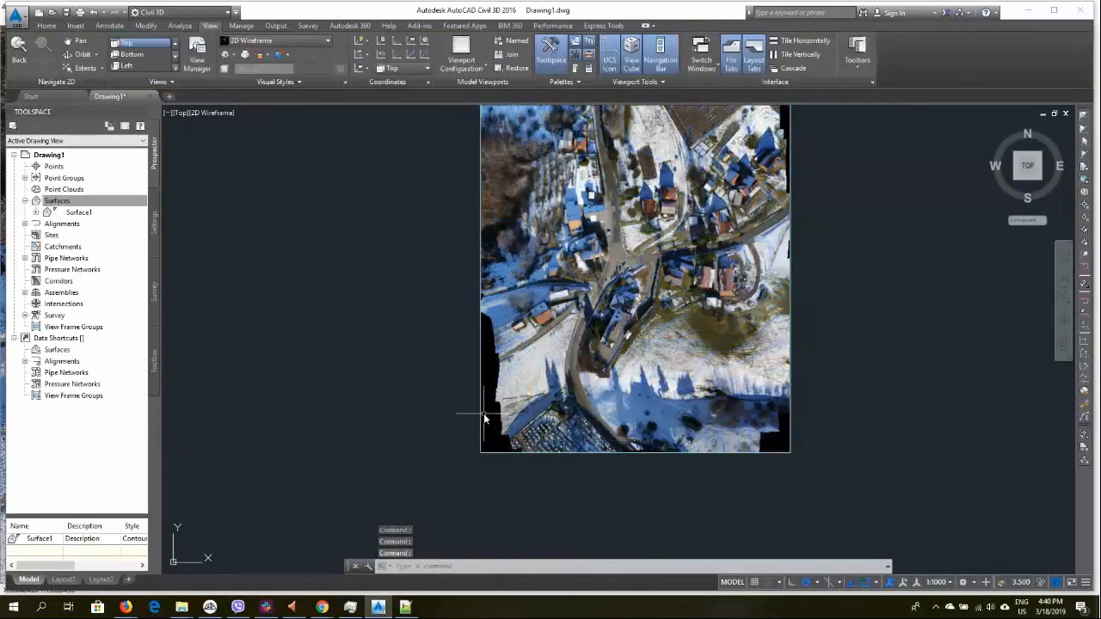
Select the orthophoto image and delete it from the drawing
click(482, 418)
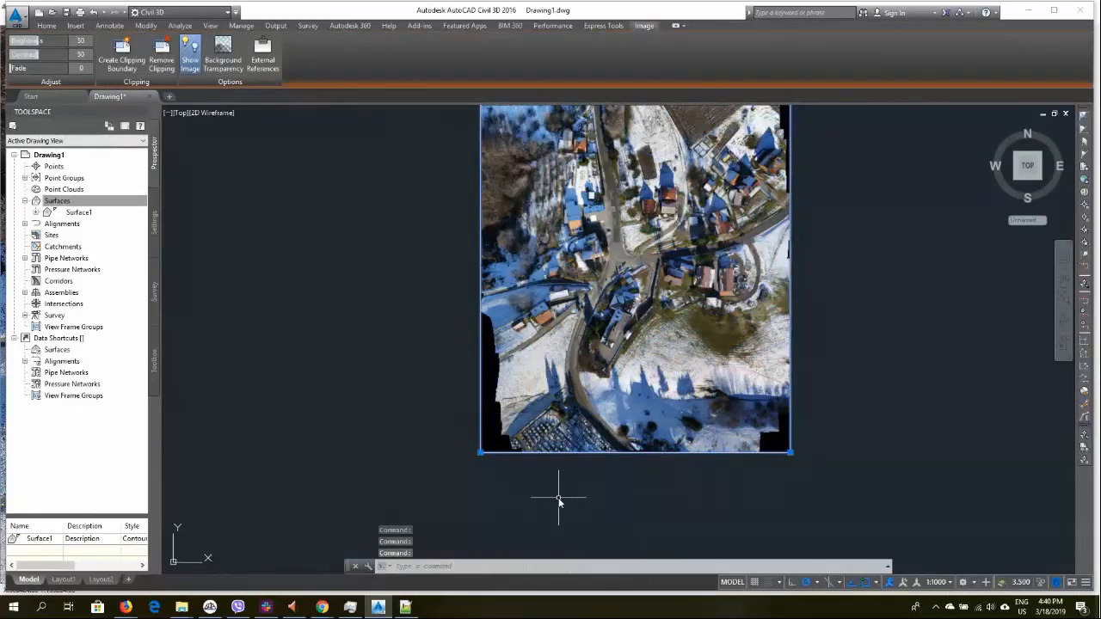
key(Delete)
click(524, 329)
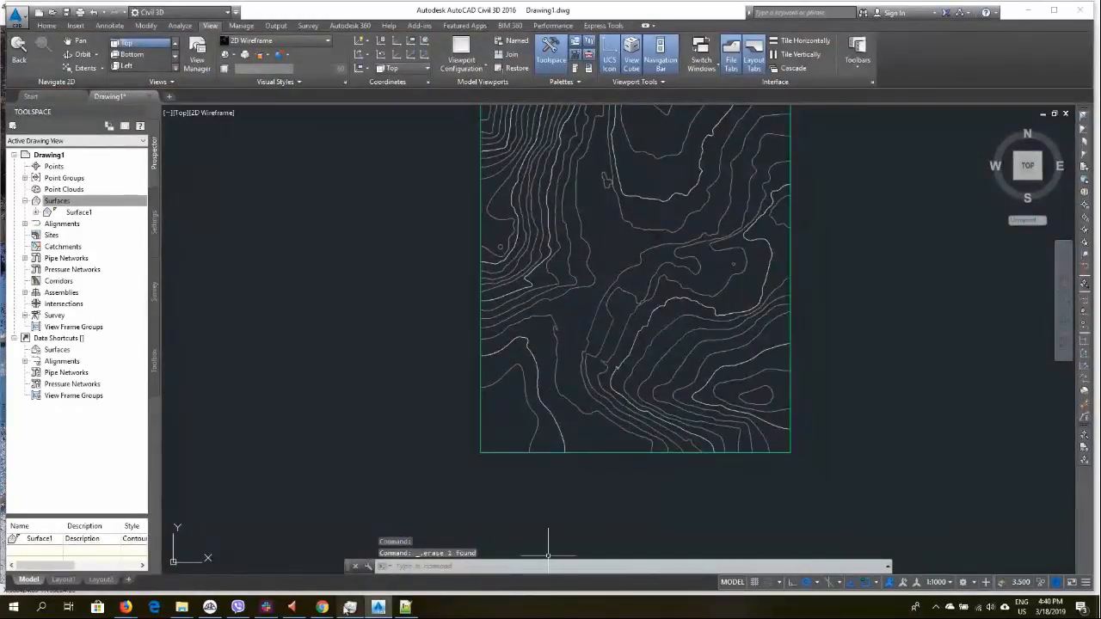
Switch to 3Dsurvey and save the orthophoto as Ortho_dxf_frame.jpg in the Autocad_Exports New folder
click(210, 608)
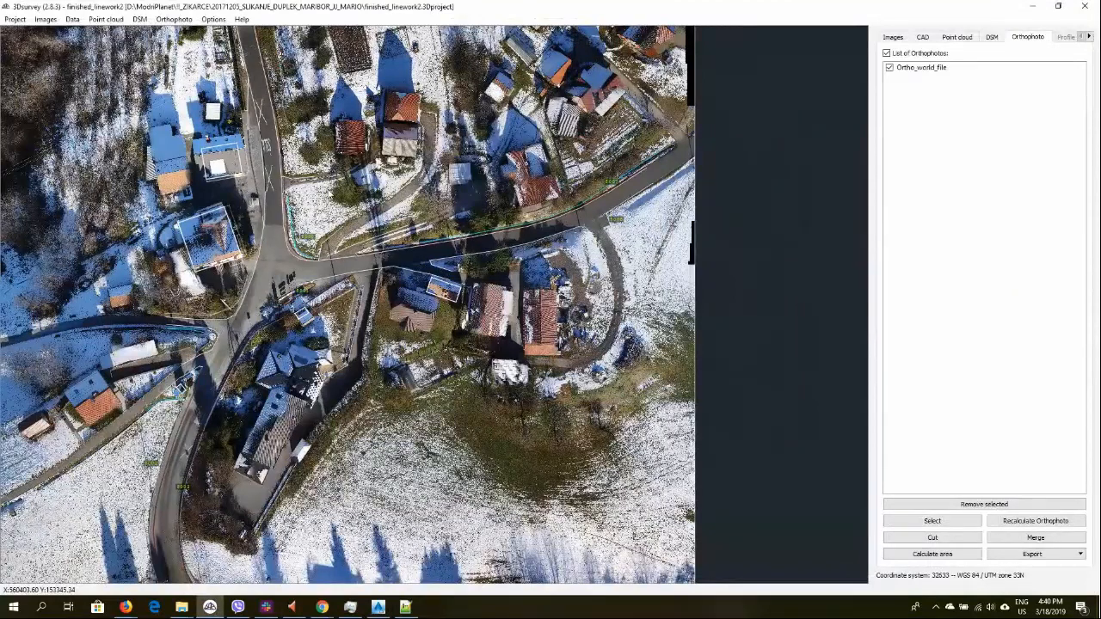
click(174, 19)
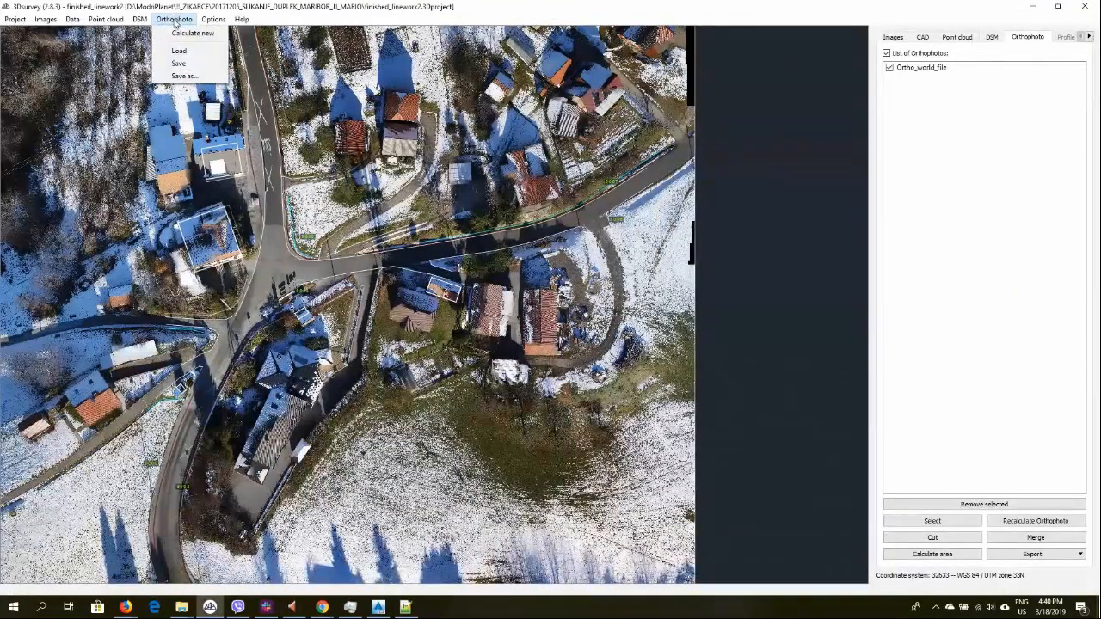
click(183, 76)
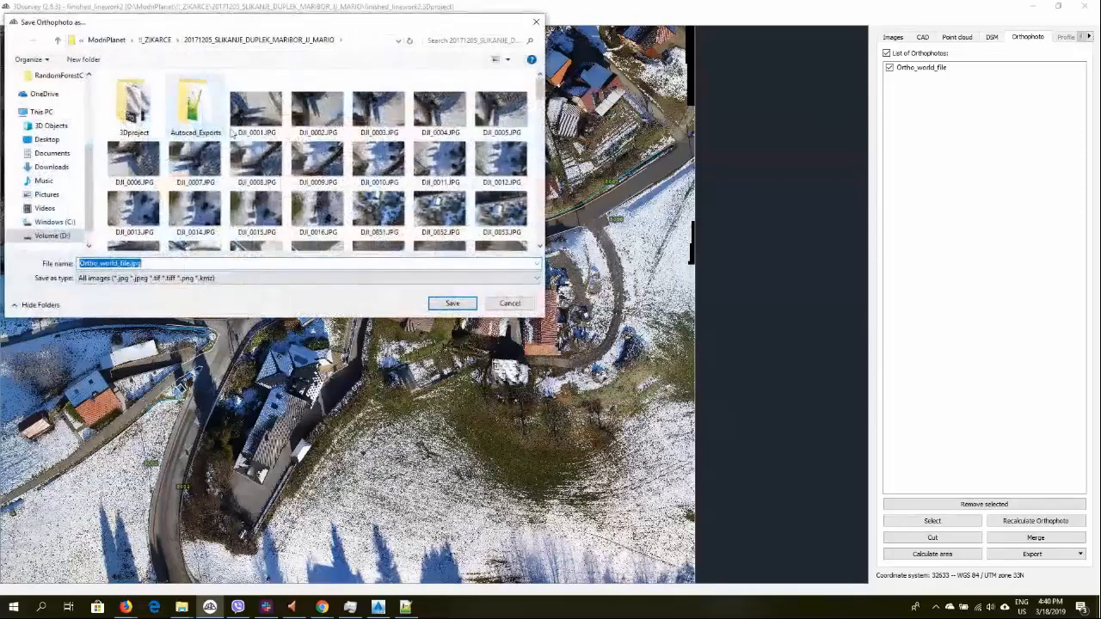
click(204, 108)
double_click(135, 103)
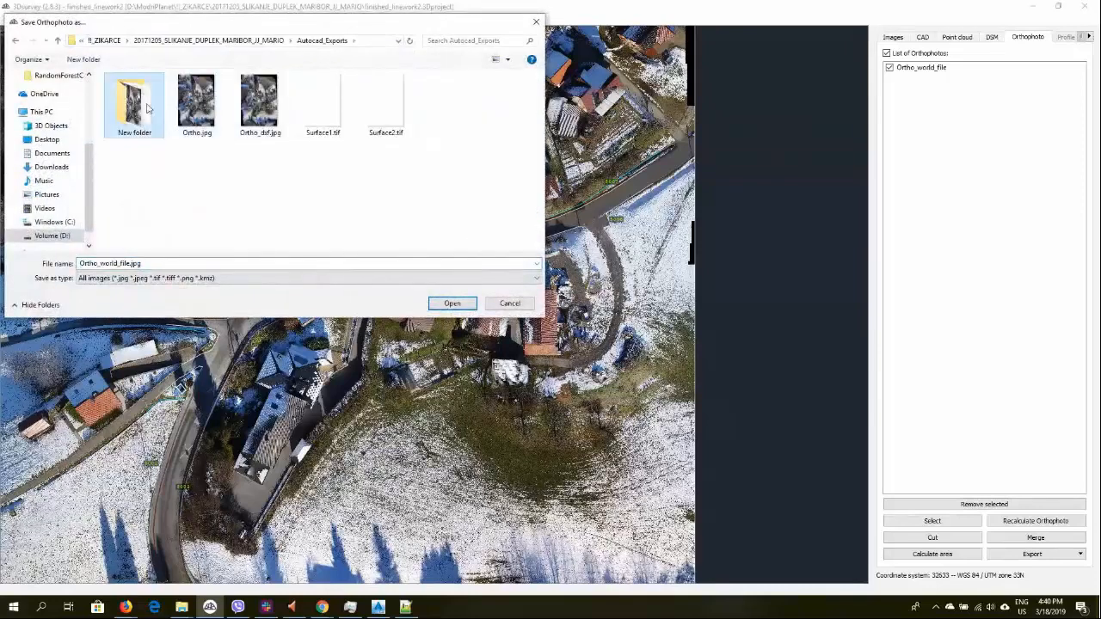
double_click(130, 263)
click(130, 263)
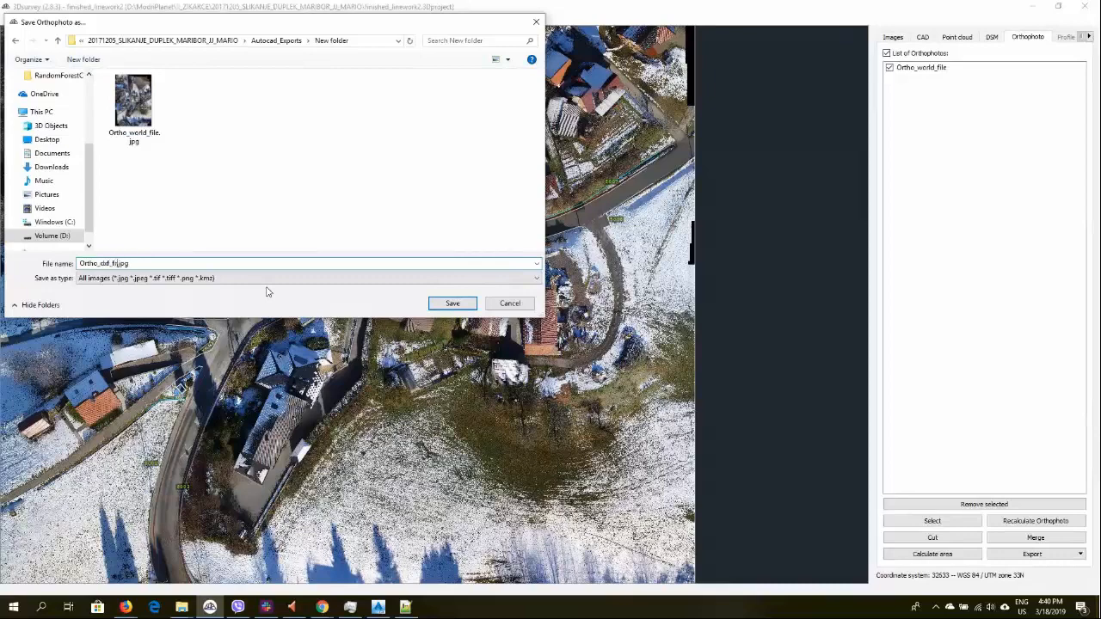
click(453, 303)
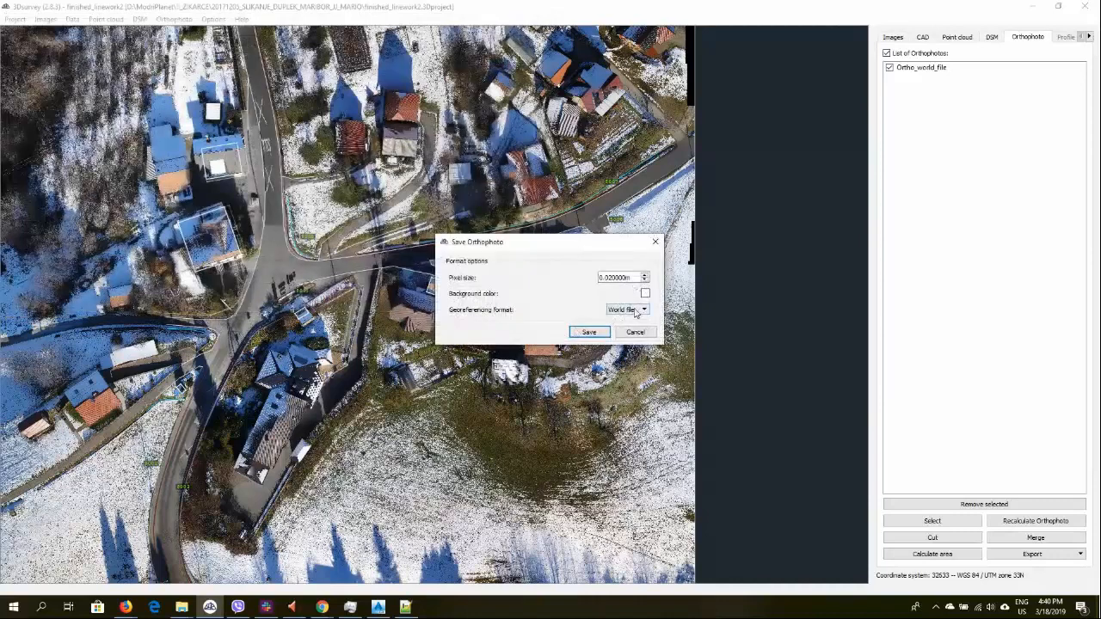
Set the georeferencing format to DXF frame and confirm the orthophoto save
click(637, 313)
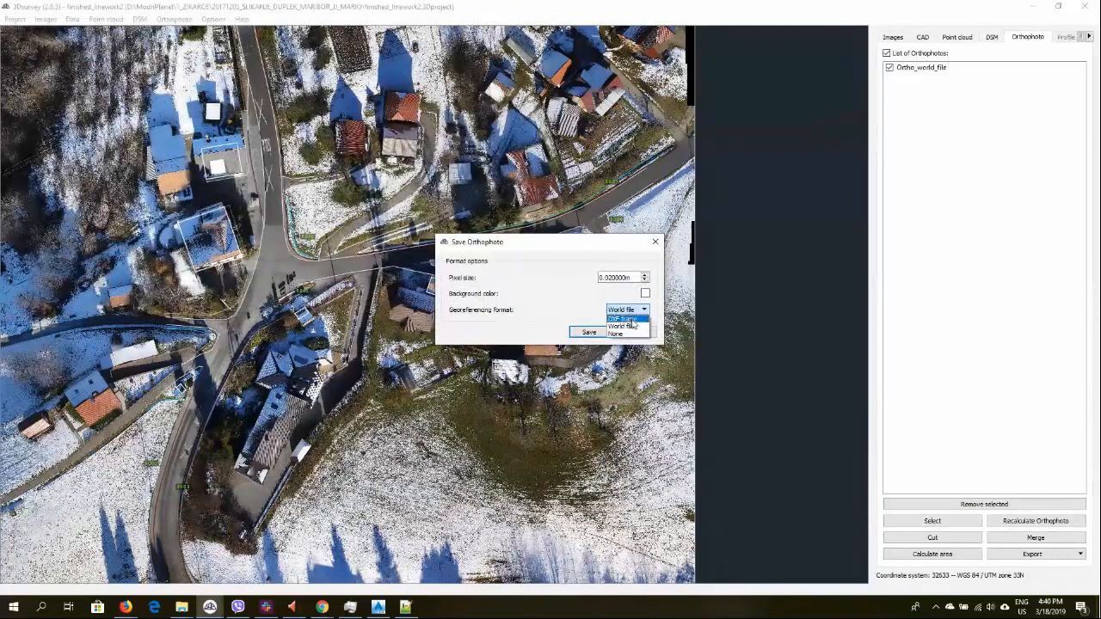
click(634, 325)
click(591, 331)
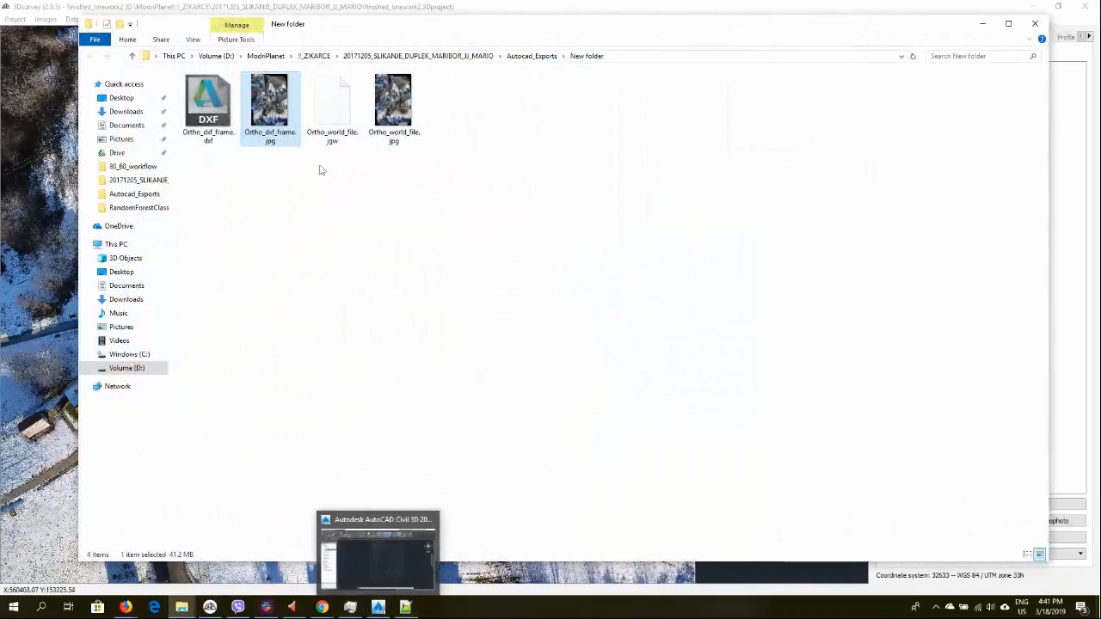
Review the exported Ortho_dxf_frame files in the folder, then return to Civil 3D
key(Left)
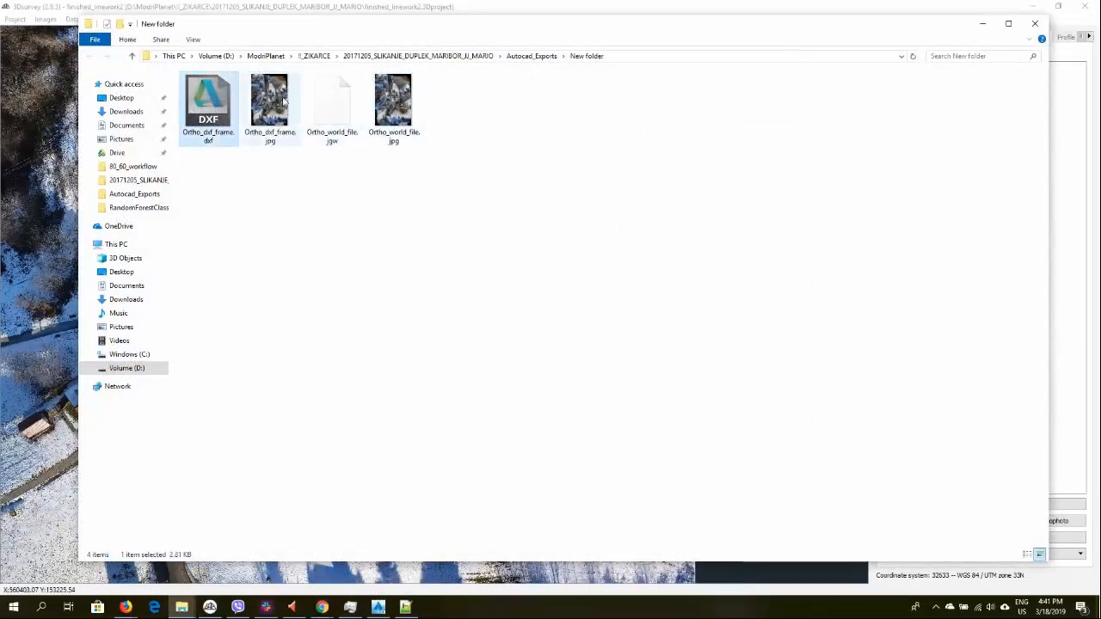
click(276, 98)
click(208, 108)
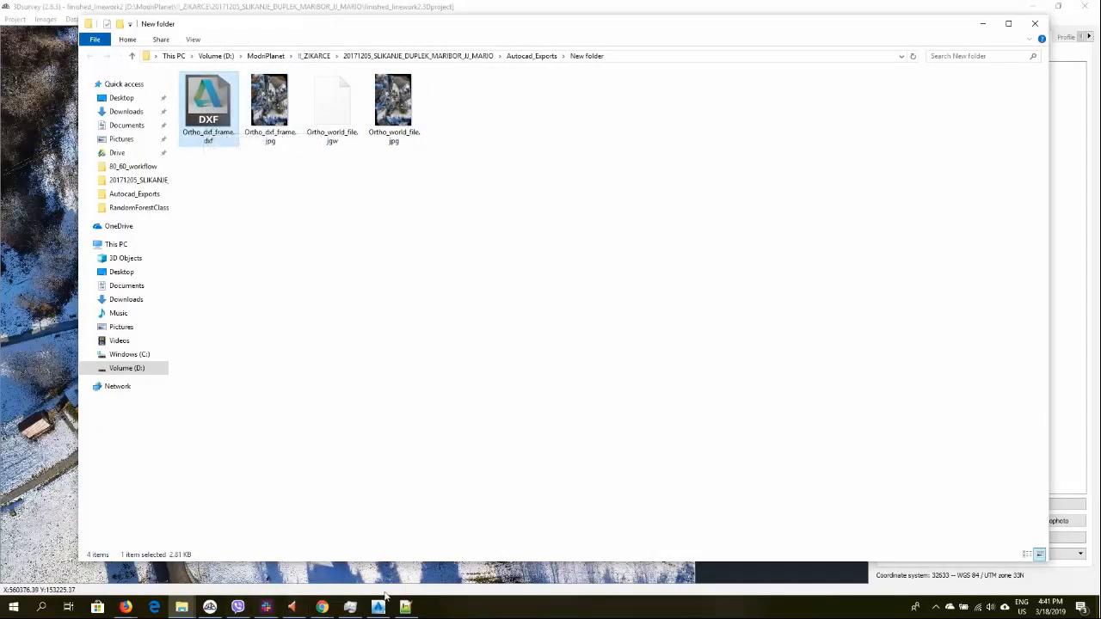
mouse_move(377, 609)
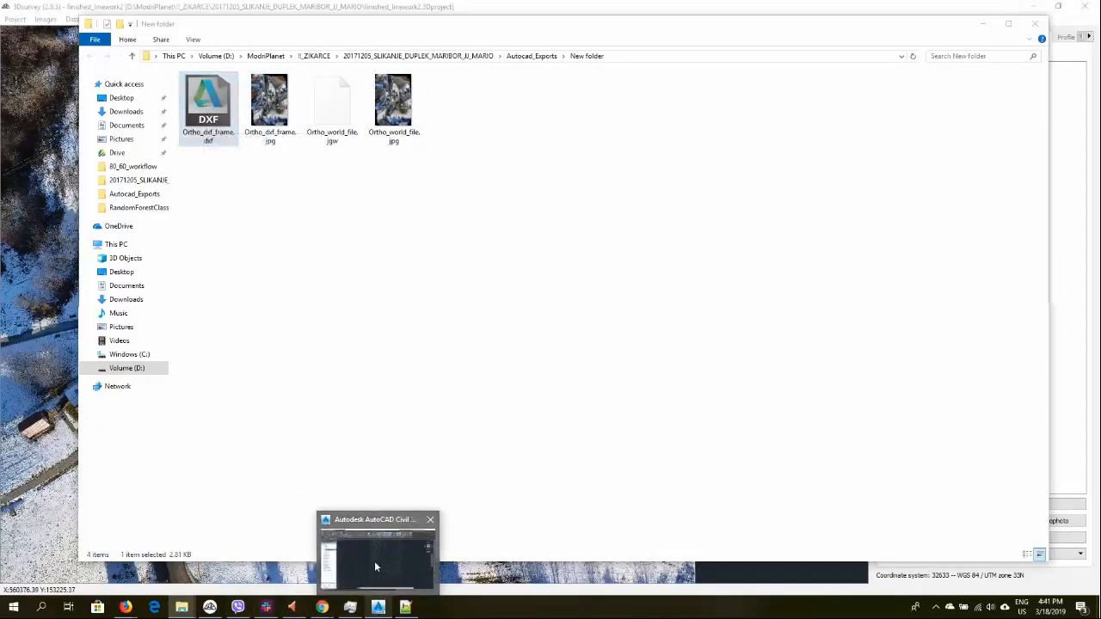
click(374, 561)
Insert the Ortho_dxf_frame.dxf drawing from the New folder at 0,0,0 with scale 1
scroll(440, 380, down, 4)
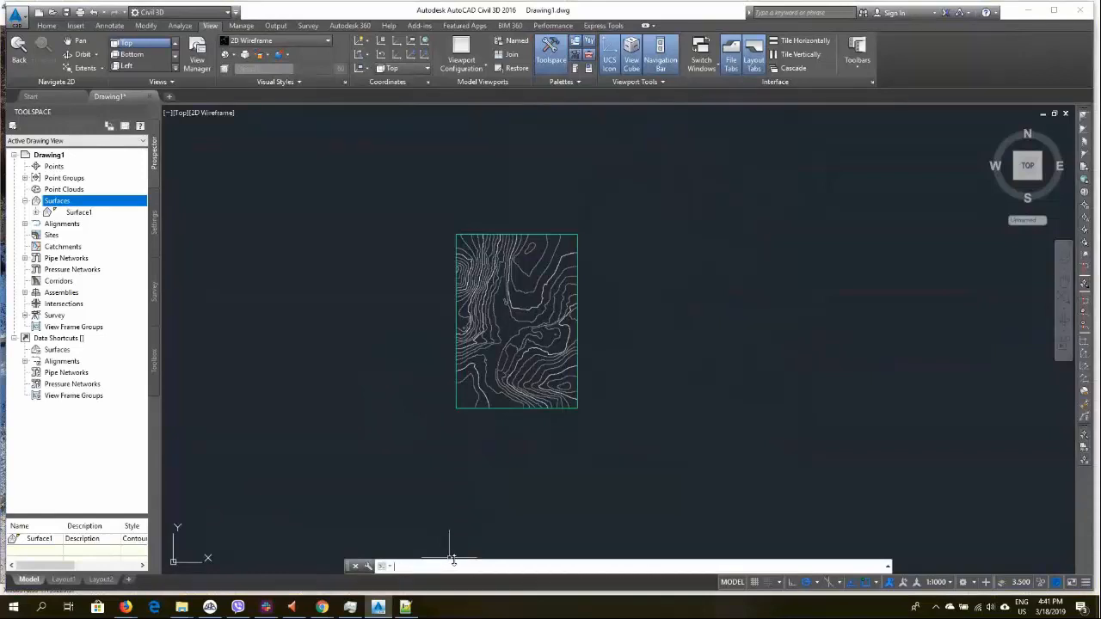
text(SERT)
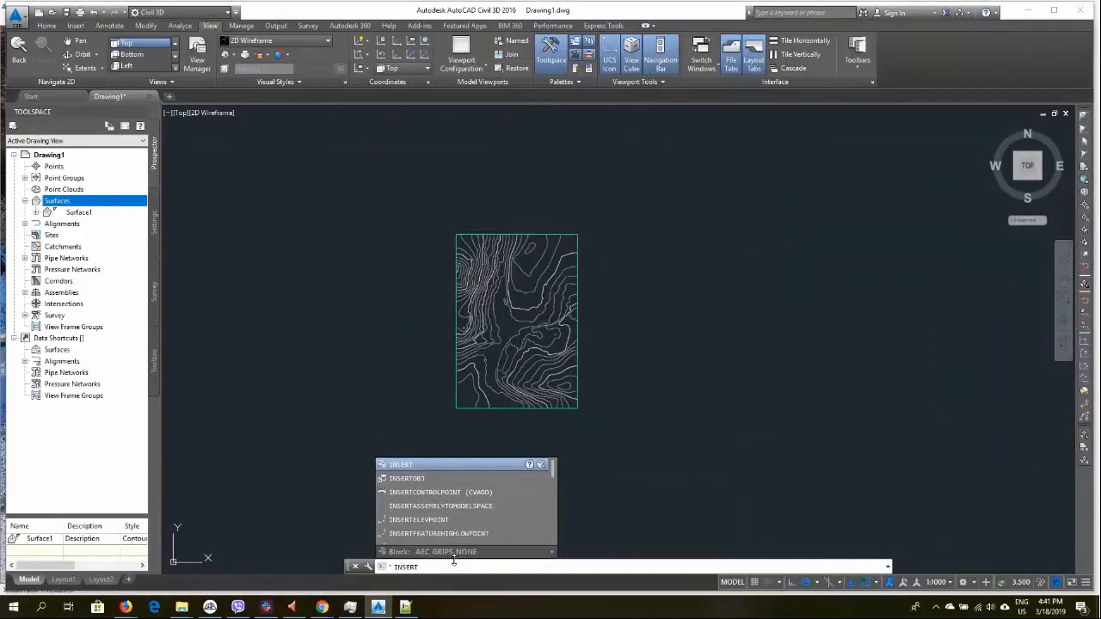
key(Return)
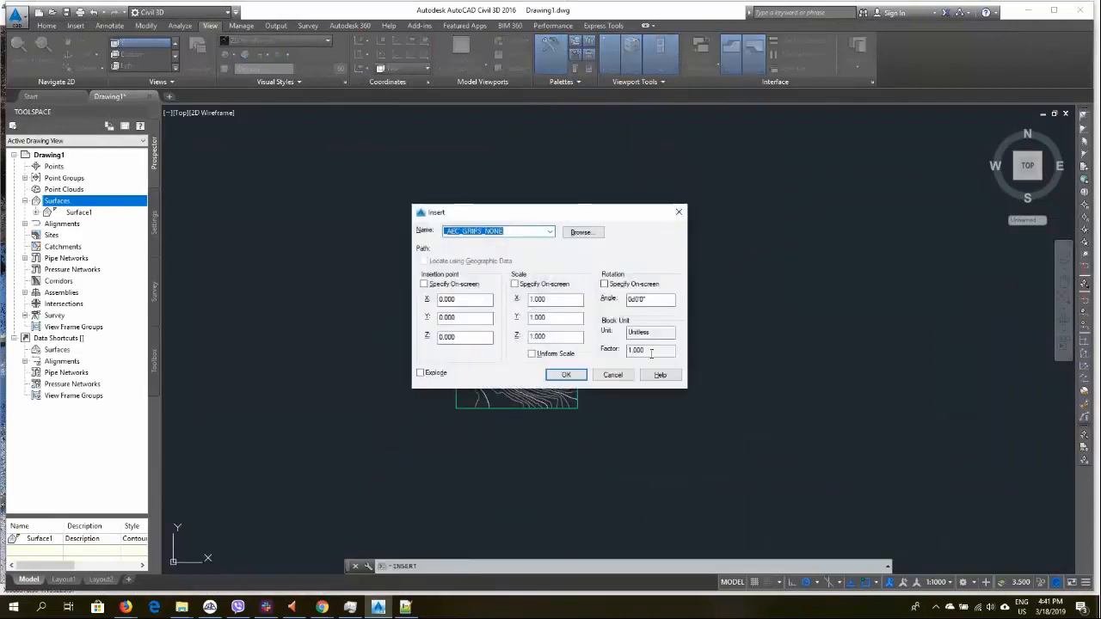
click(550, 232)
click(581, 233)
click(581, 232)
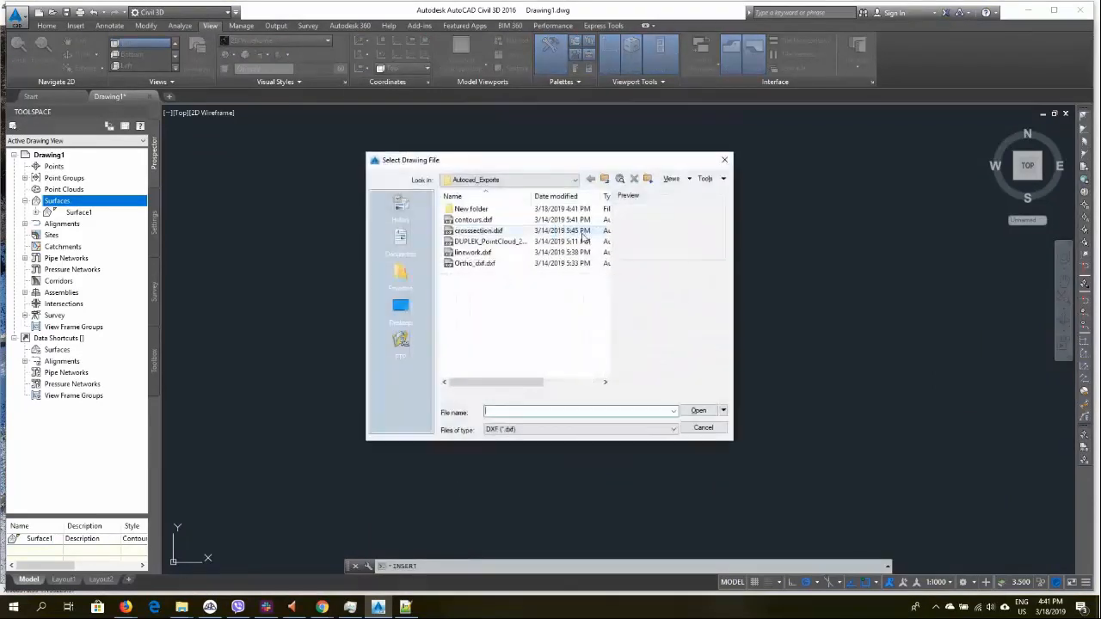
double_click(504, 211)
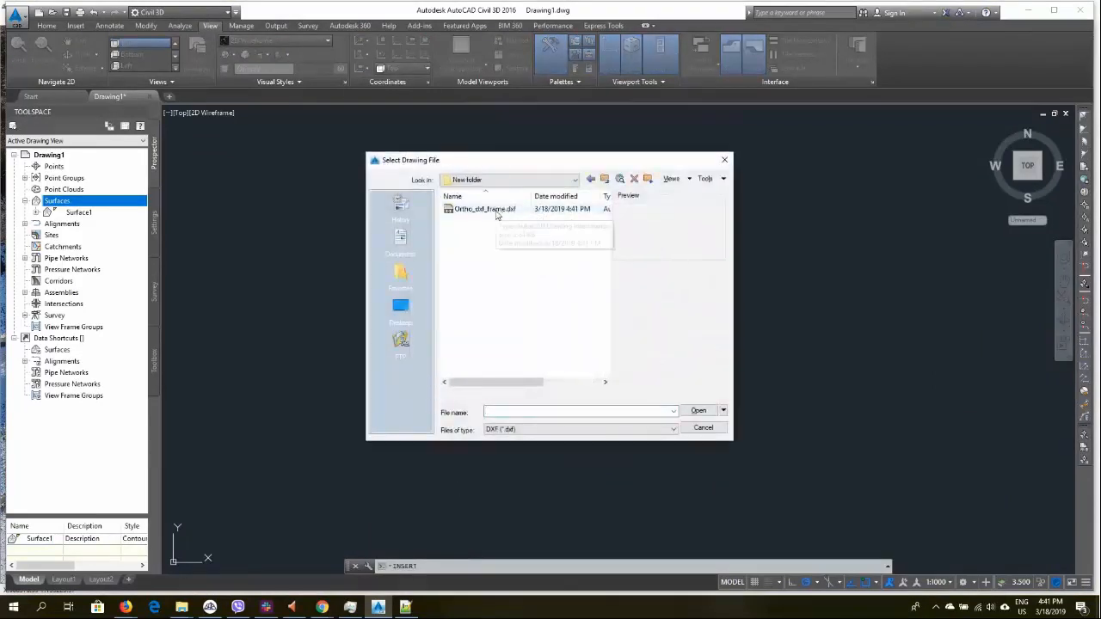
click(496, 213)
double_click(491, 211)
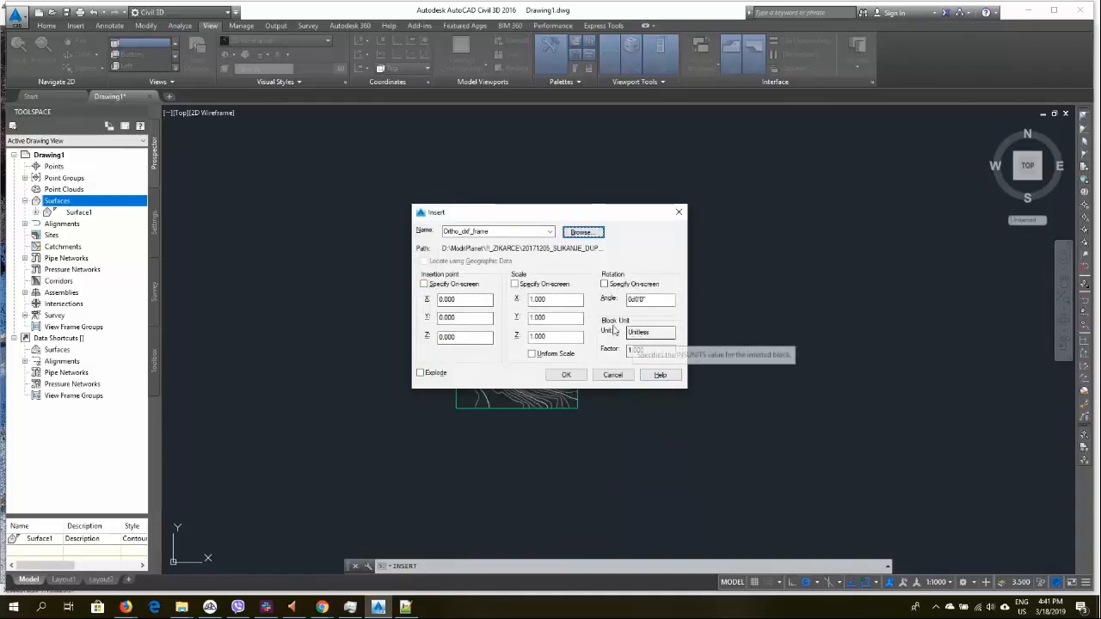
click(566, 375)
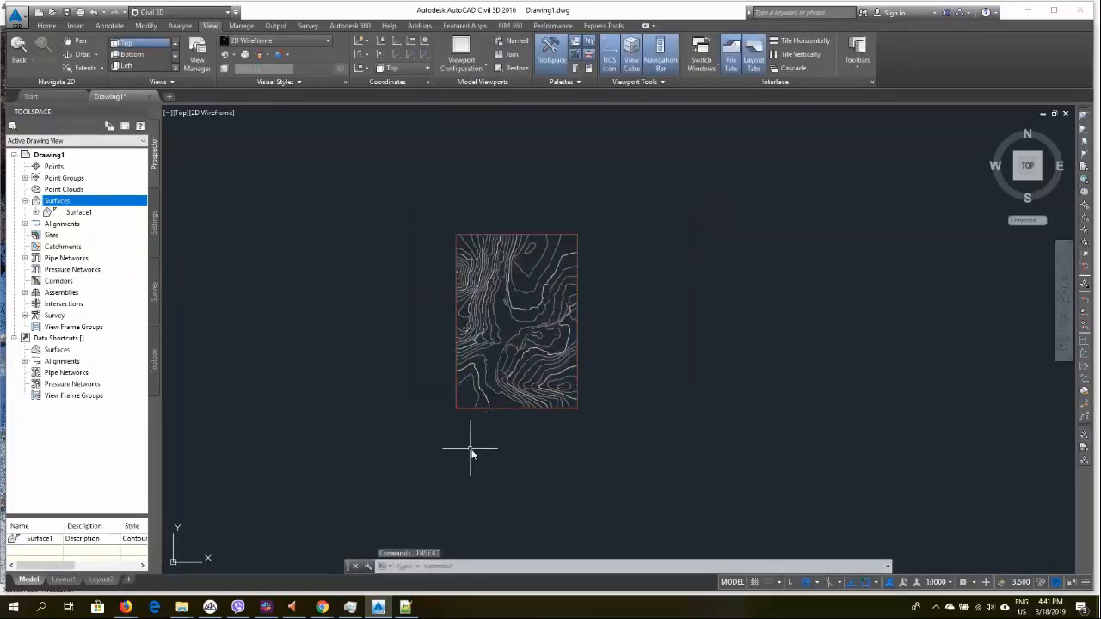
Inspect how the inserted frame lines up with the surface contours
scroll(460, 421, up, 5)
click(440, 378)
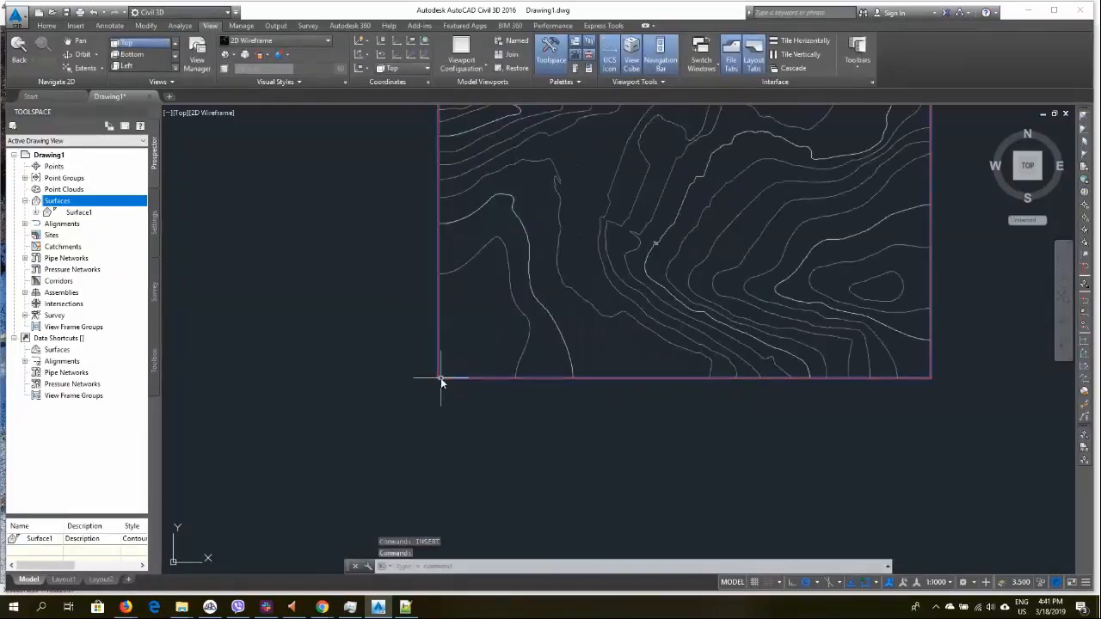
scroll(483, 365, down, 5)
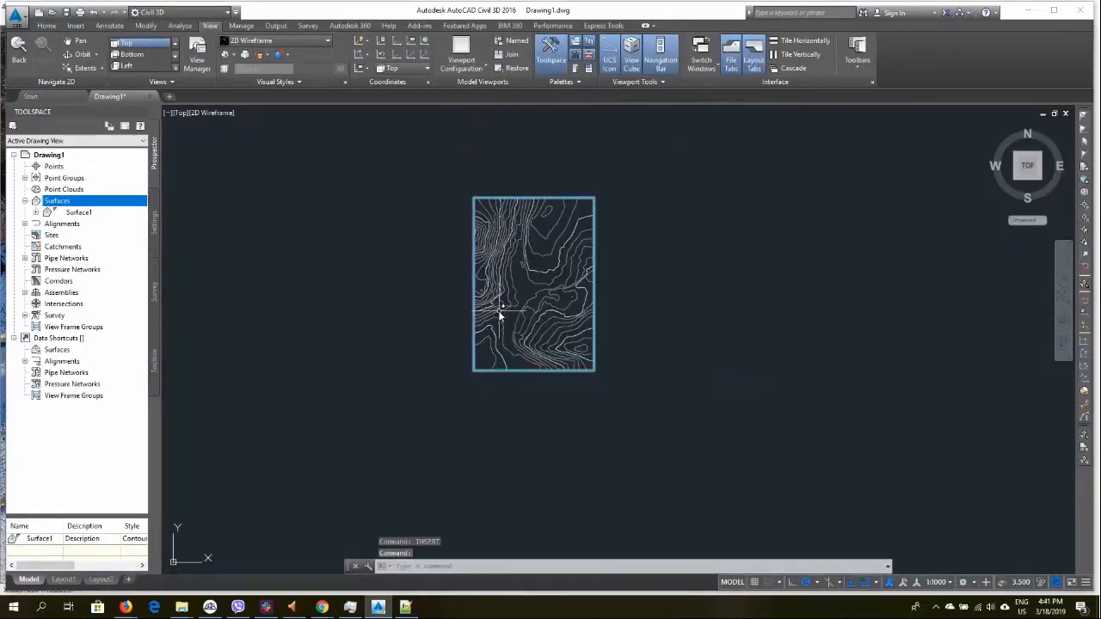
Start attaching the Ortho_dxf_frame.jpg image from the New folder, keeping insertion point and scale specified on-screen
scroll(492, 319, up, 3)
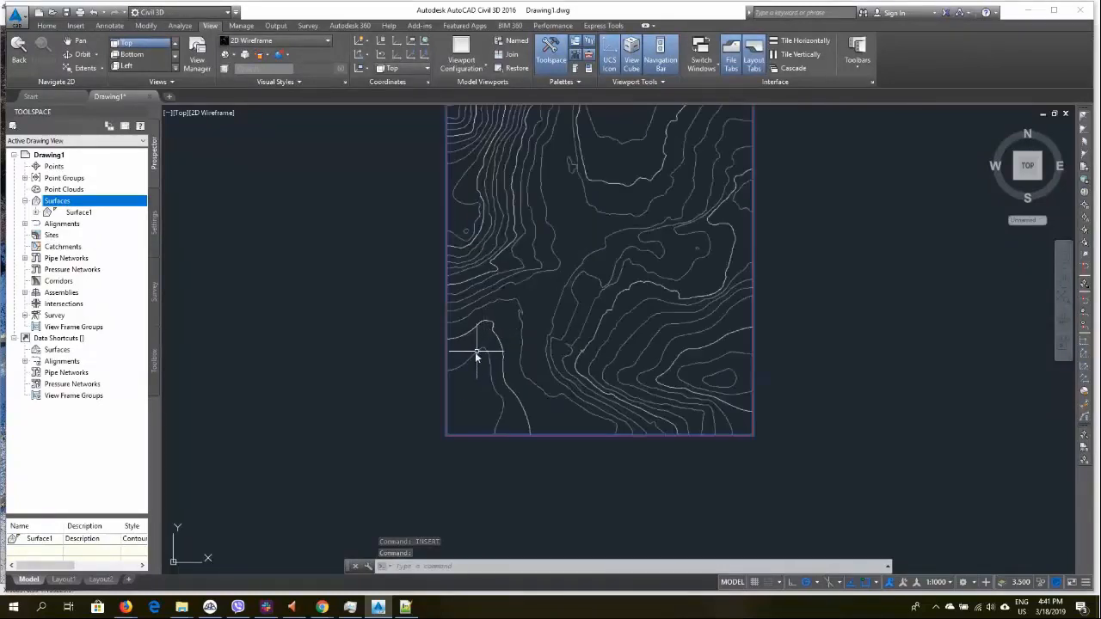
click(49, 26)
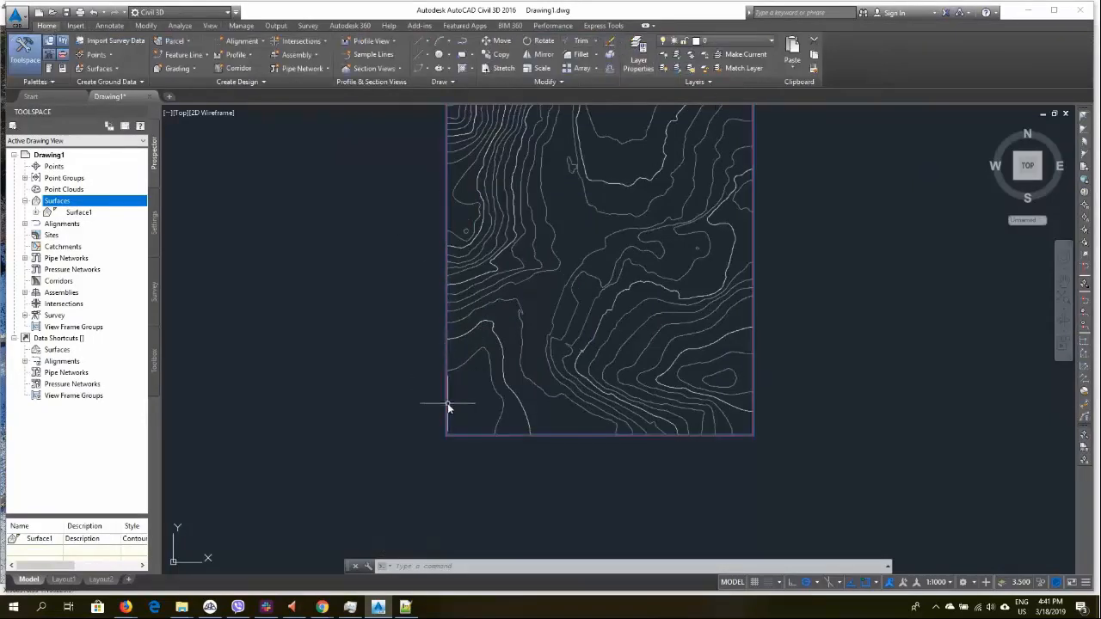
scroll(414, 351, down, 2)
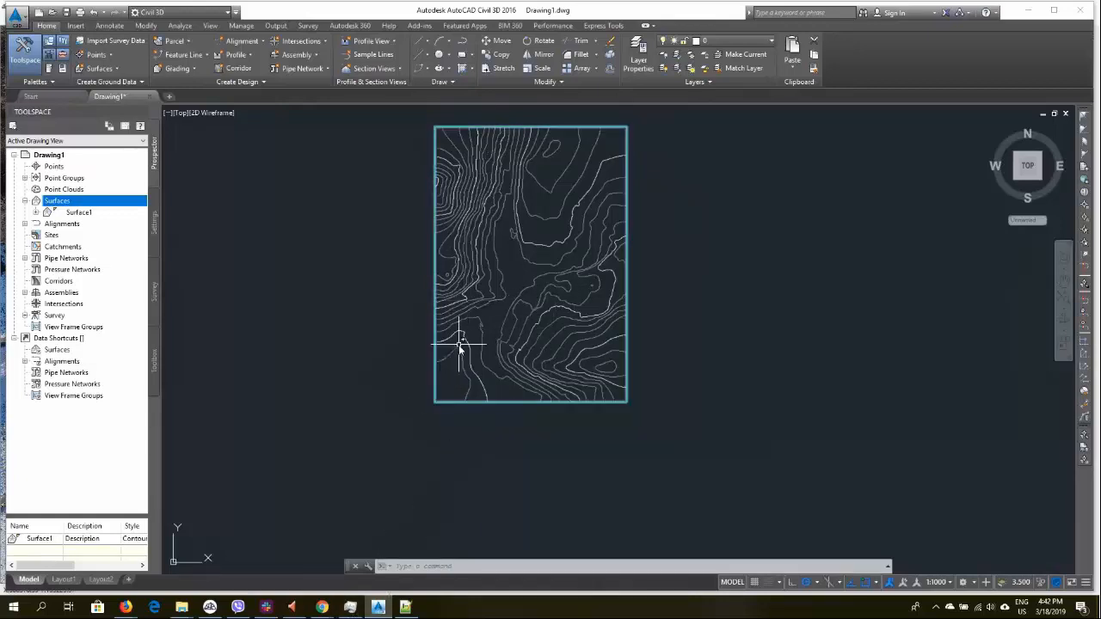
text(A)
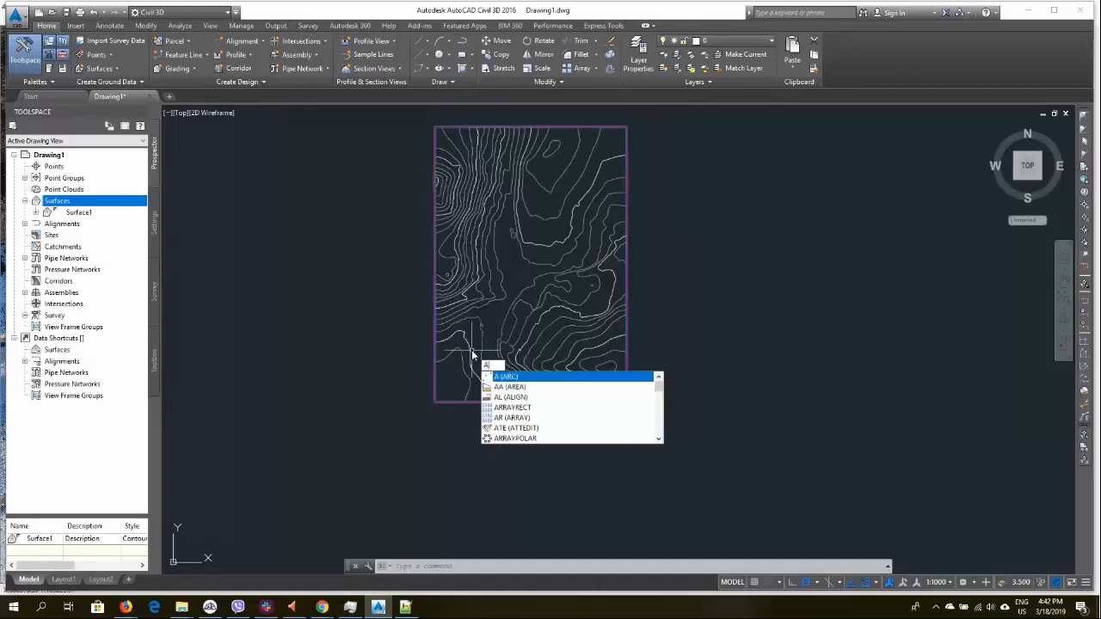
text(TTA)
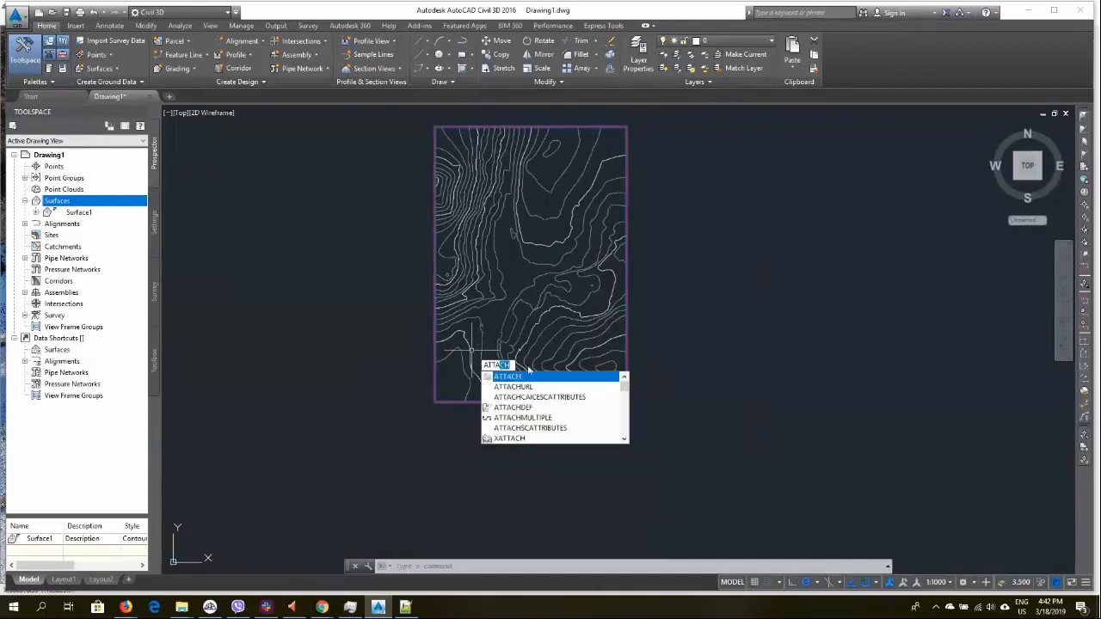
click(546, 381)
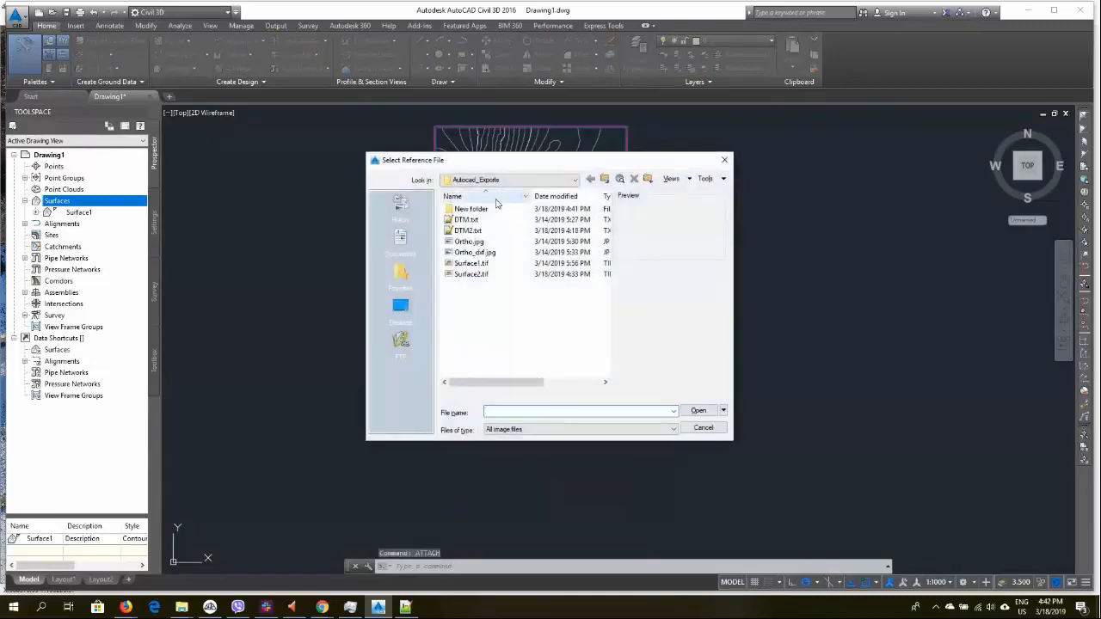
double_click(484, 210)
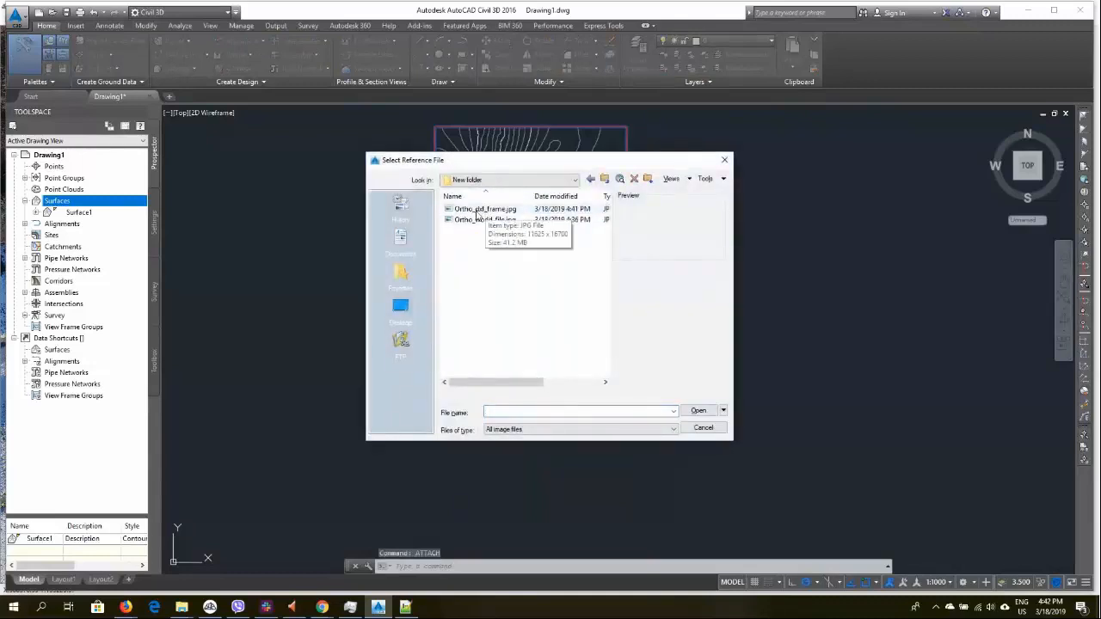
double_click(477, 210)
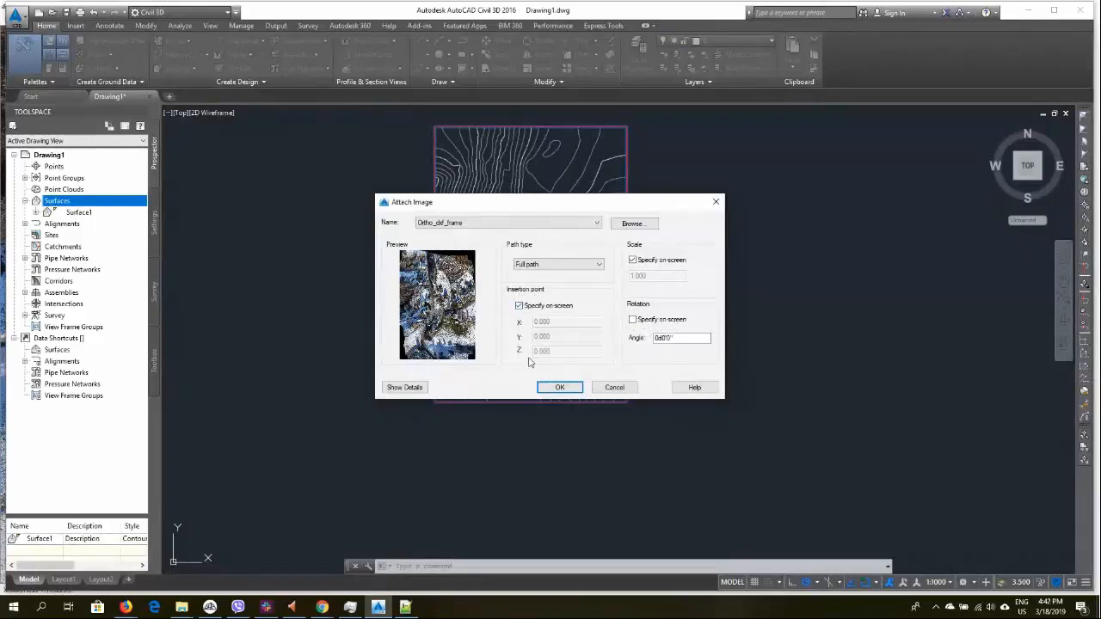
click(559, 388)
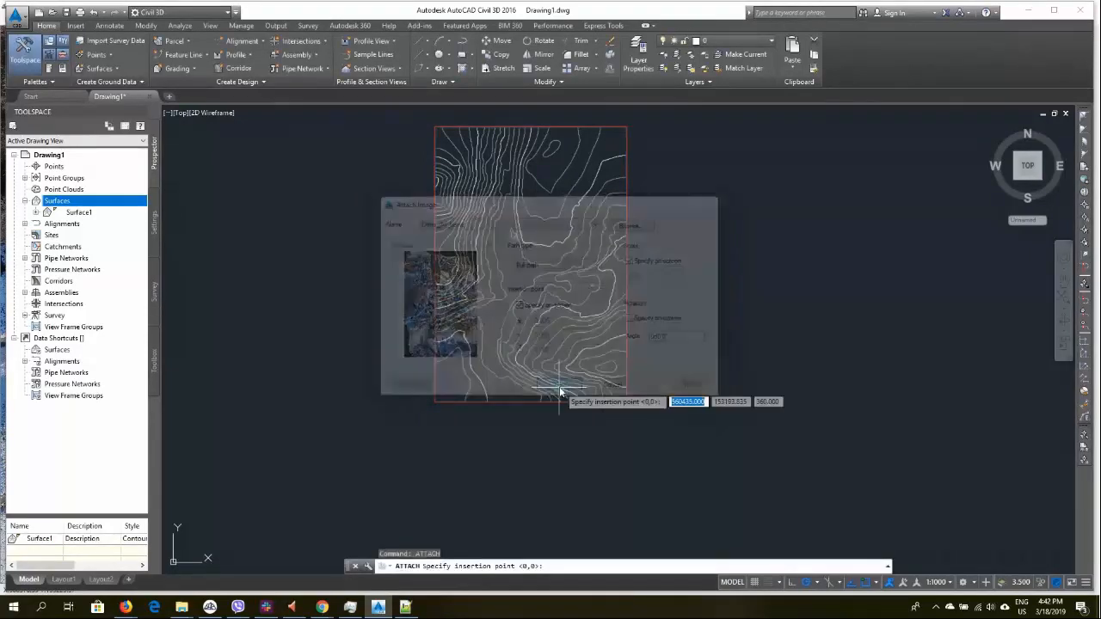
Snap the image's insertion point to the lower-left corner endpoint of the inserted DXF frame
click(435, 402)
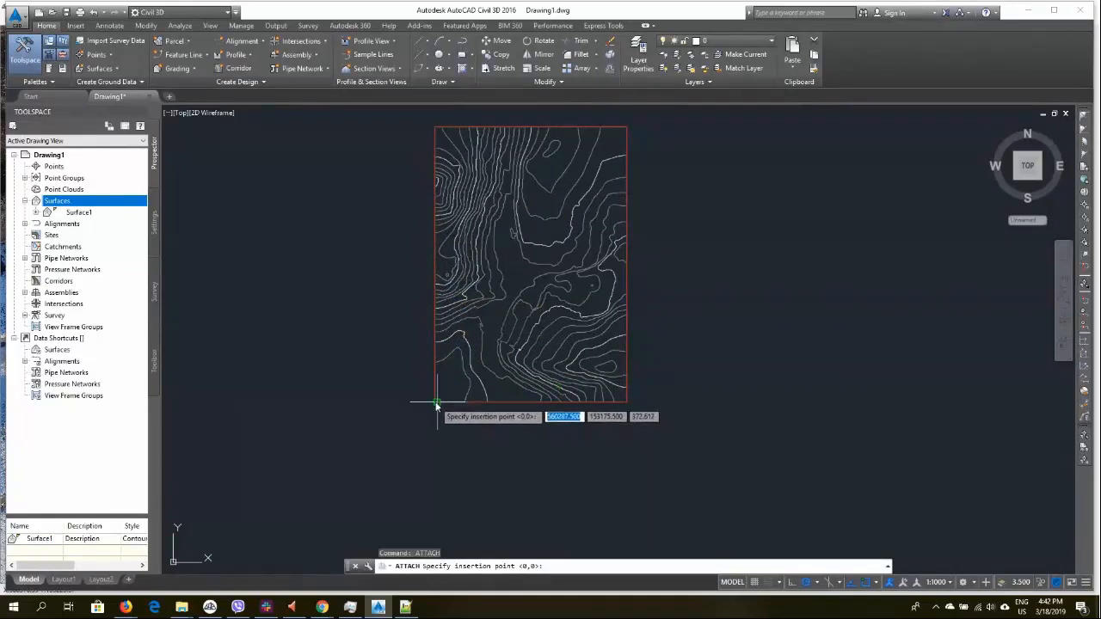
scroll(434, 402, up, 5)
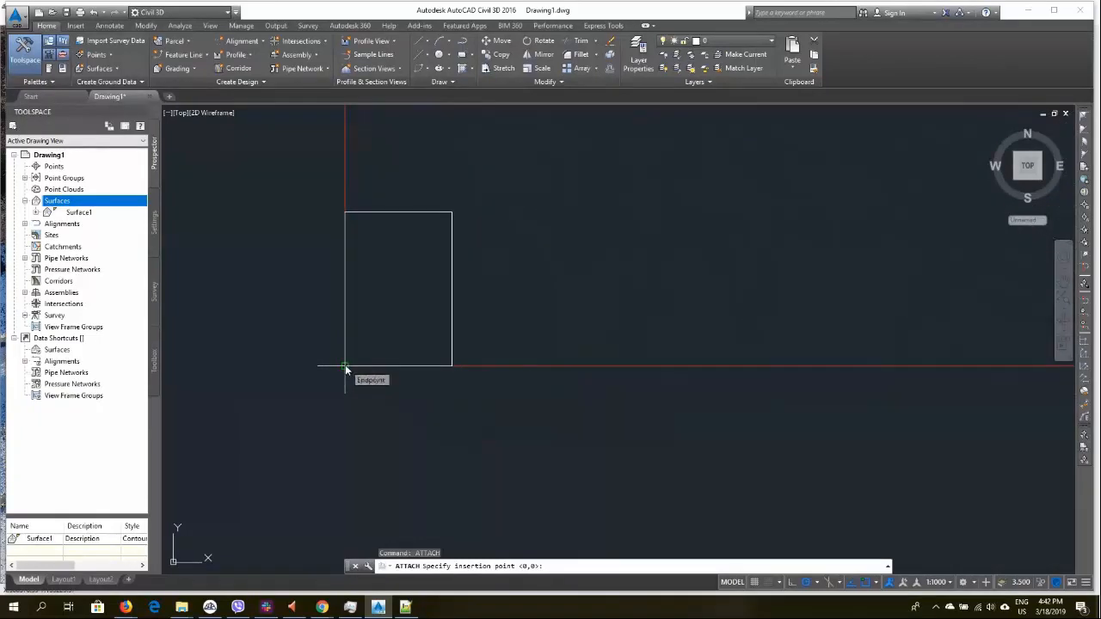
click(345, 364)
scroll(348, 364, down, 8)
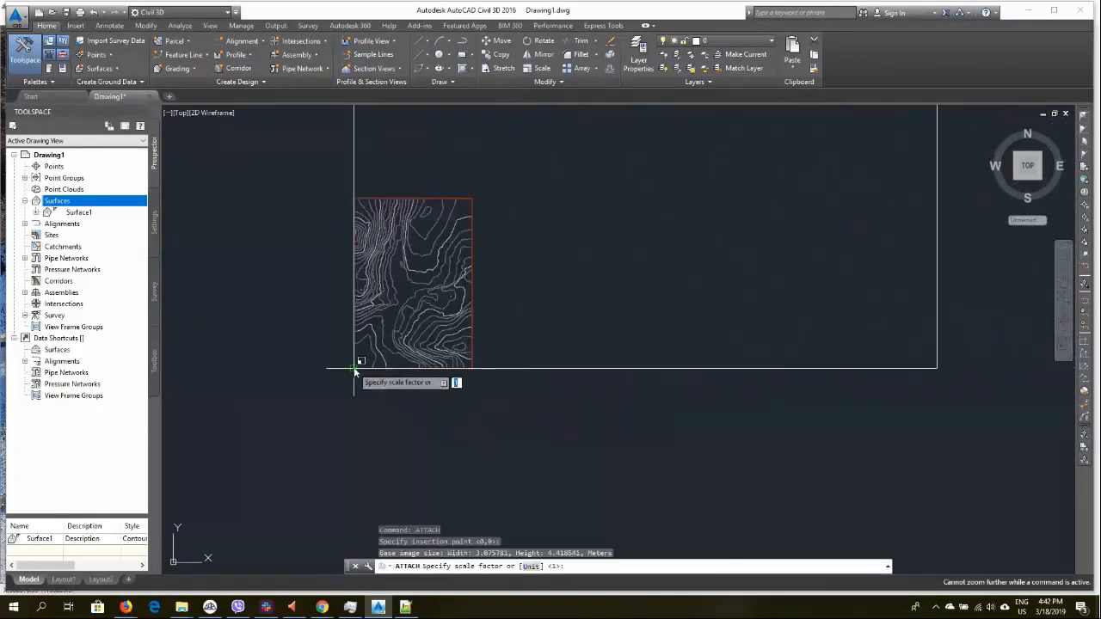
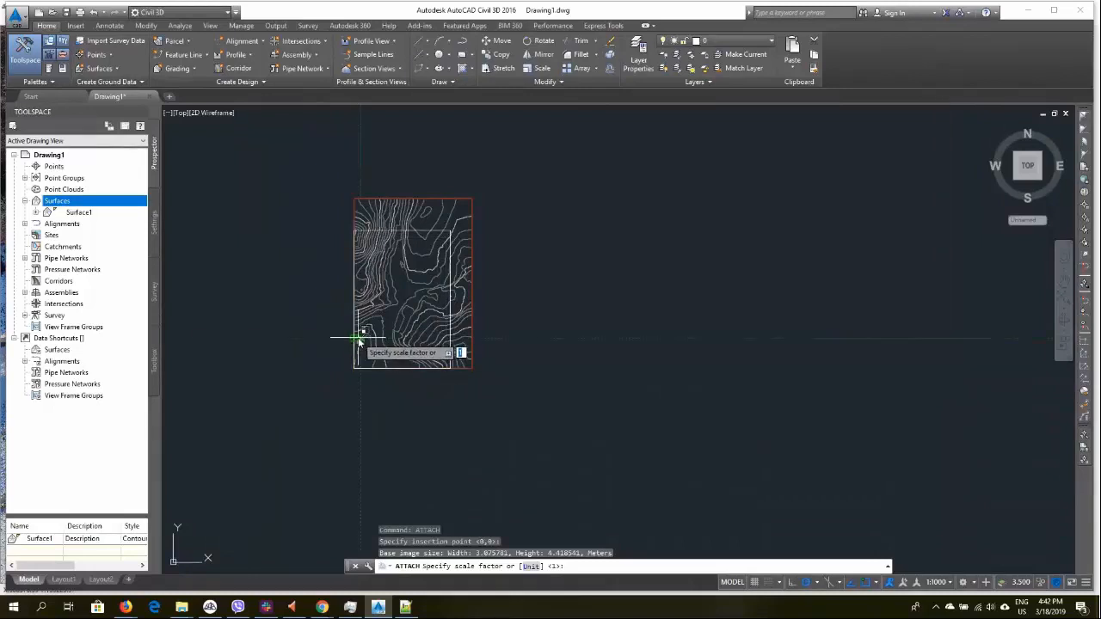
Accept scale factor 1 to finish attaching the orthophoto, then stretch its upper-right corner to the DXF frame's upper-right corner
key(Return)
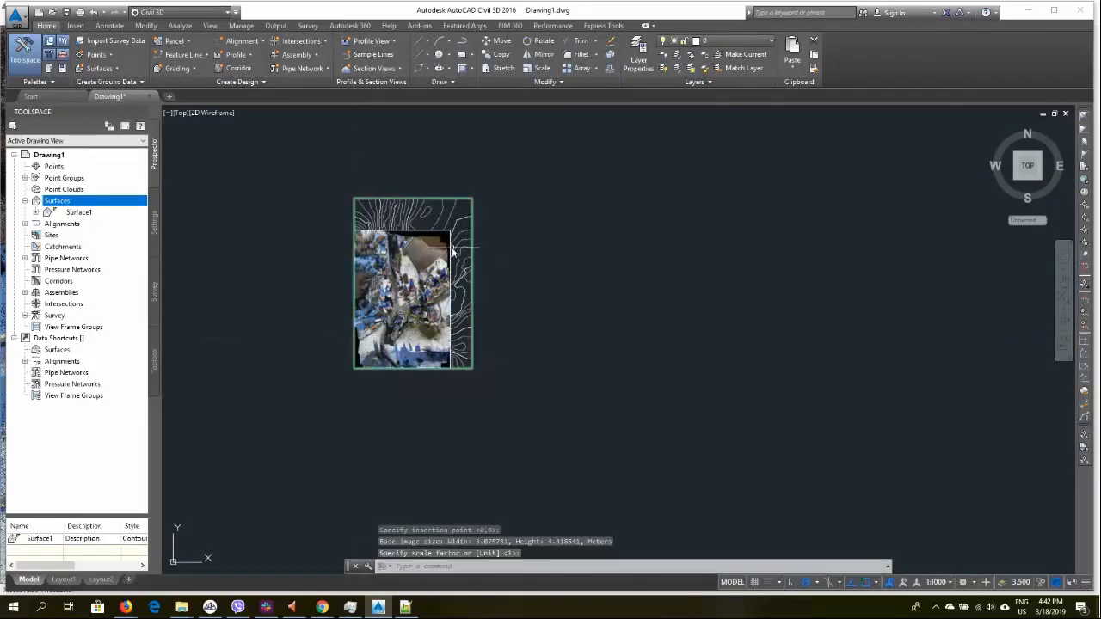
click(449, 233)
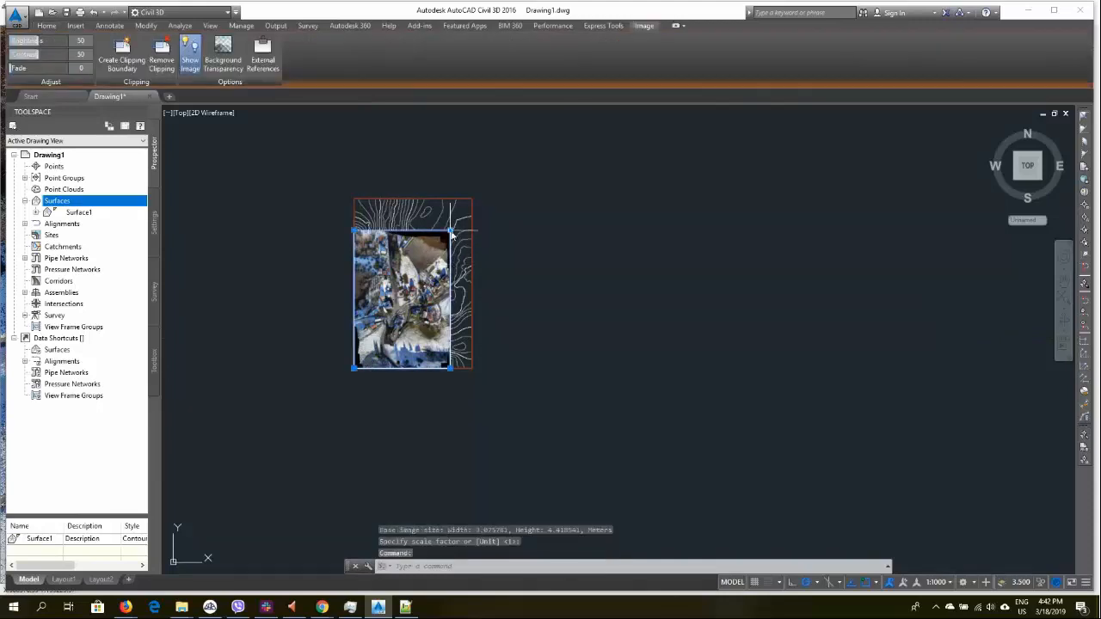
click(450, 232)
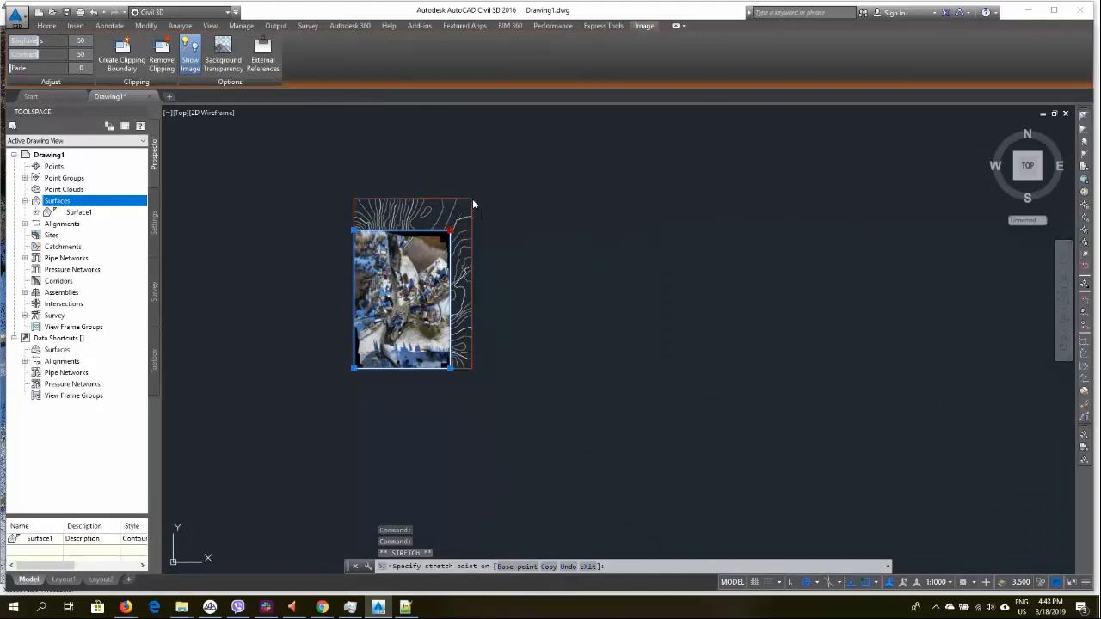
click(473, 202)
Send the orthophoto image to the back of the display order
right_click(467, 262)
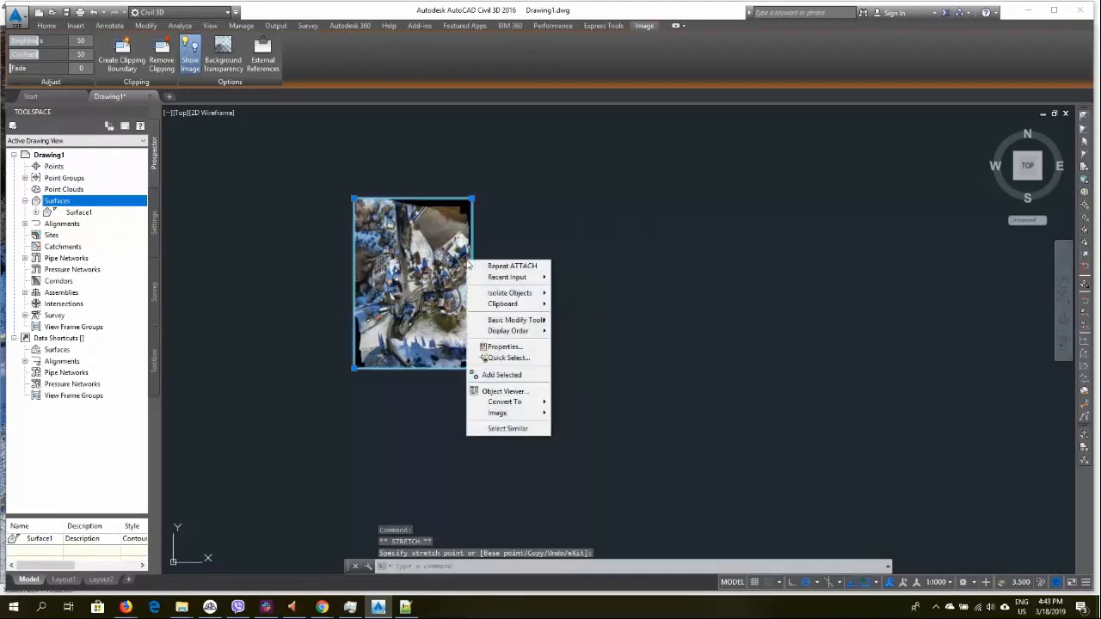
mouse_move(525, 331)
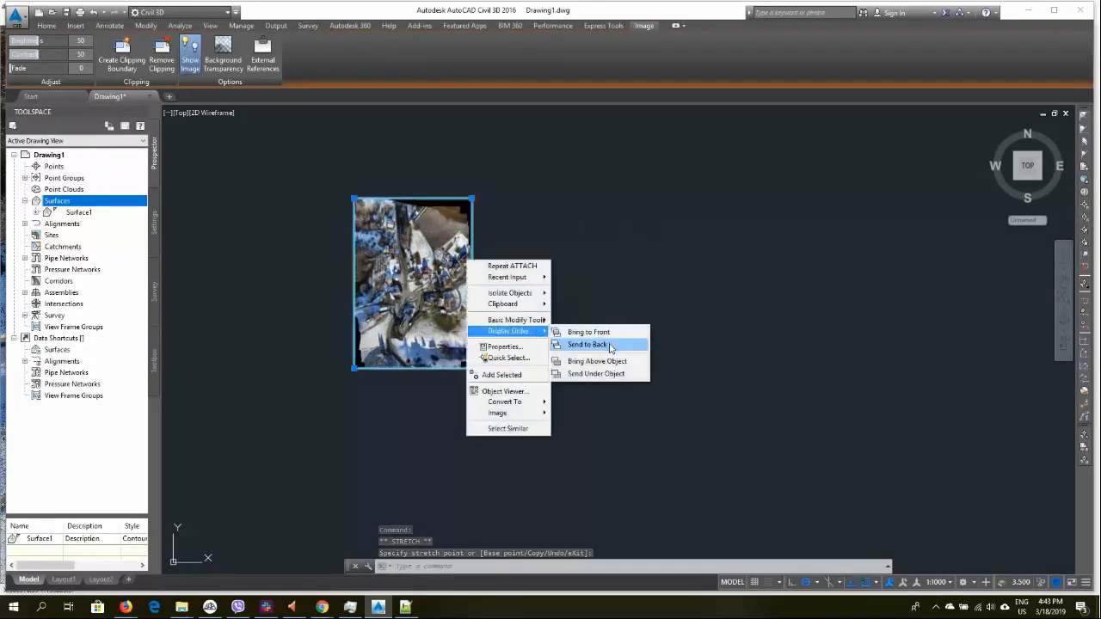
click(590, 344)
Inspect how the orthophoto lines up with the surface contours across the site
scroll(451, 323, up, 5)
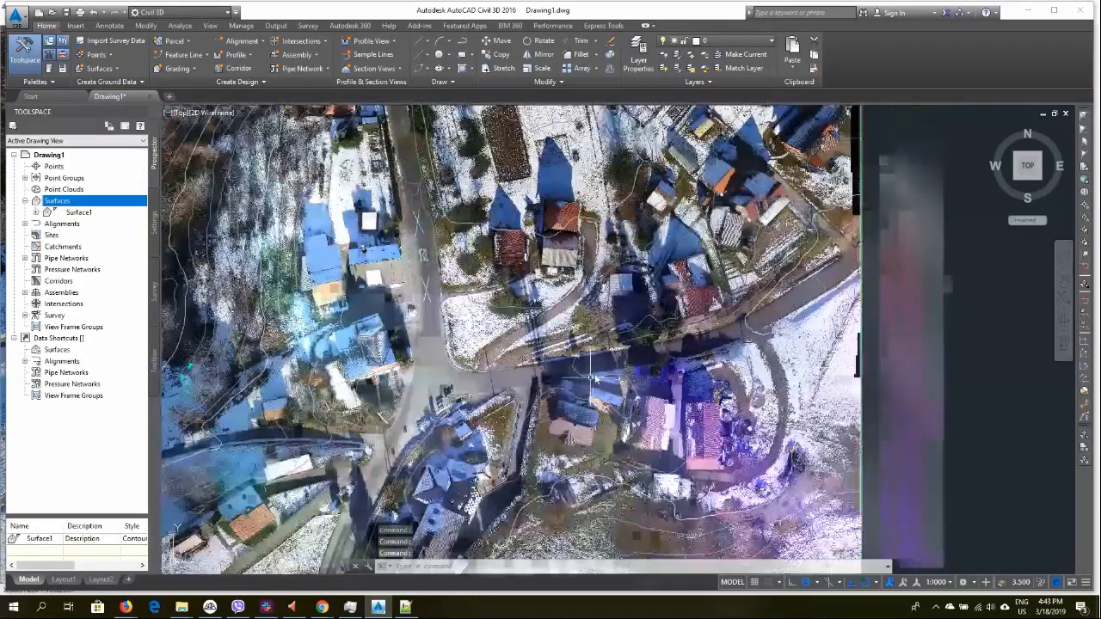
middle_drag(594, 379, 531, 409)
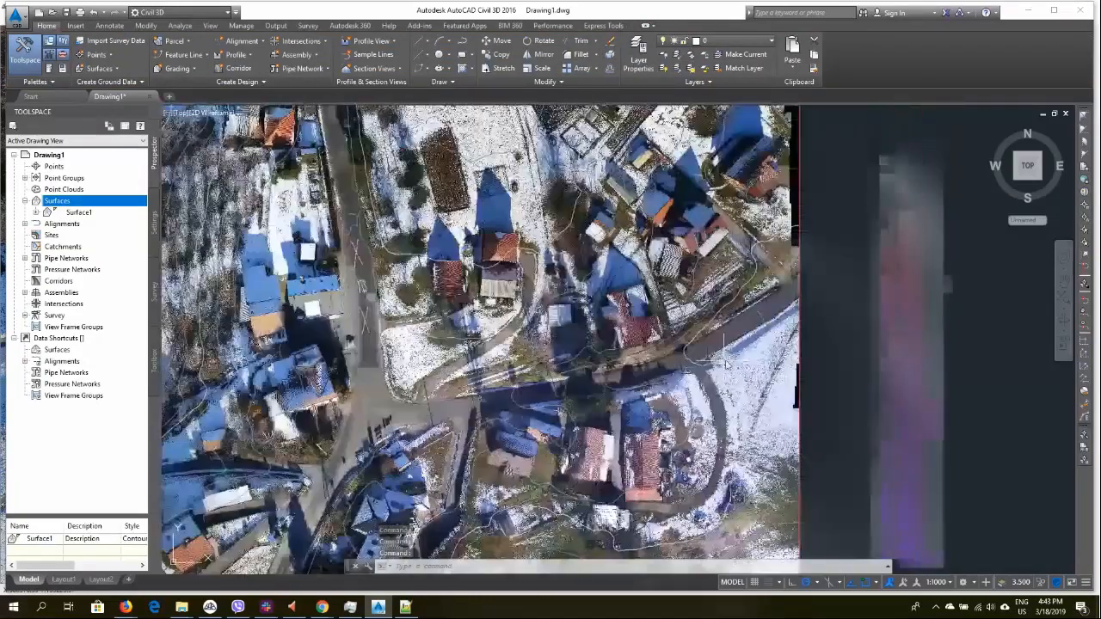
scroll(721, 363, up, 2)
scroll(721, 363, up, 2)
mouse_move(667, 370)
middle_down()
mouse_move(610, 422)
mouse_move(844, 320)
middle_up()
middle_drag(369, 399, 781, 335)
middle_drag(591, 402, 624, 395)
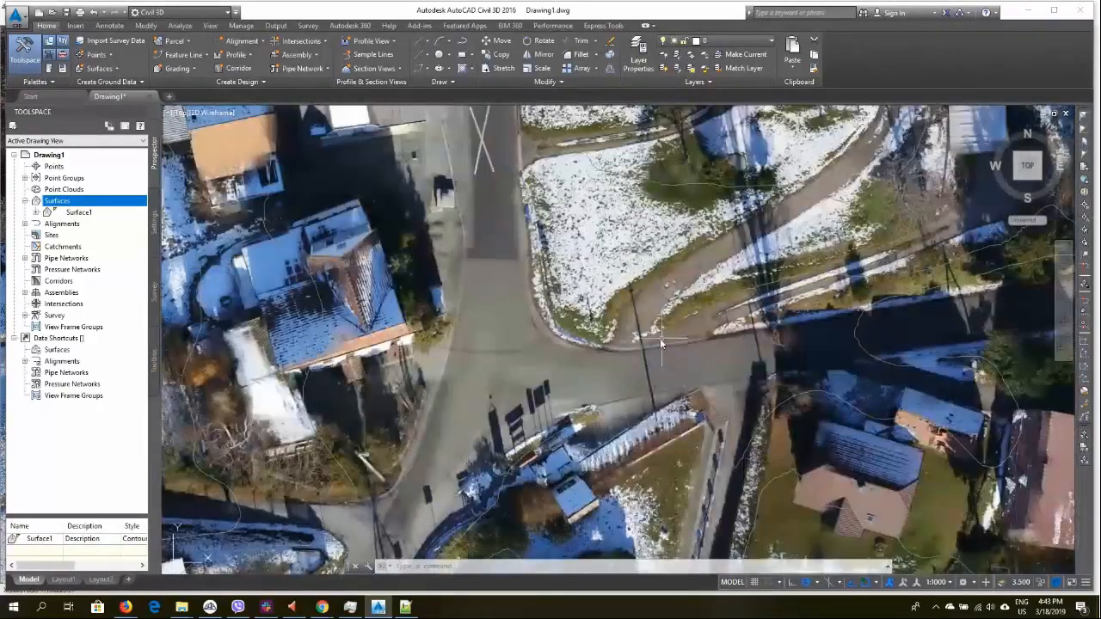
middle_drag(659, 338, 605, 427)
middle_drag(549, 203, 596, 448)
scroll(575, 238, down, 2)
scroll(575, 238, down, 4)
middle_drag(576, 237, 585, 327)
scroll(580, 316, up, 6)
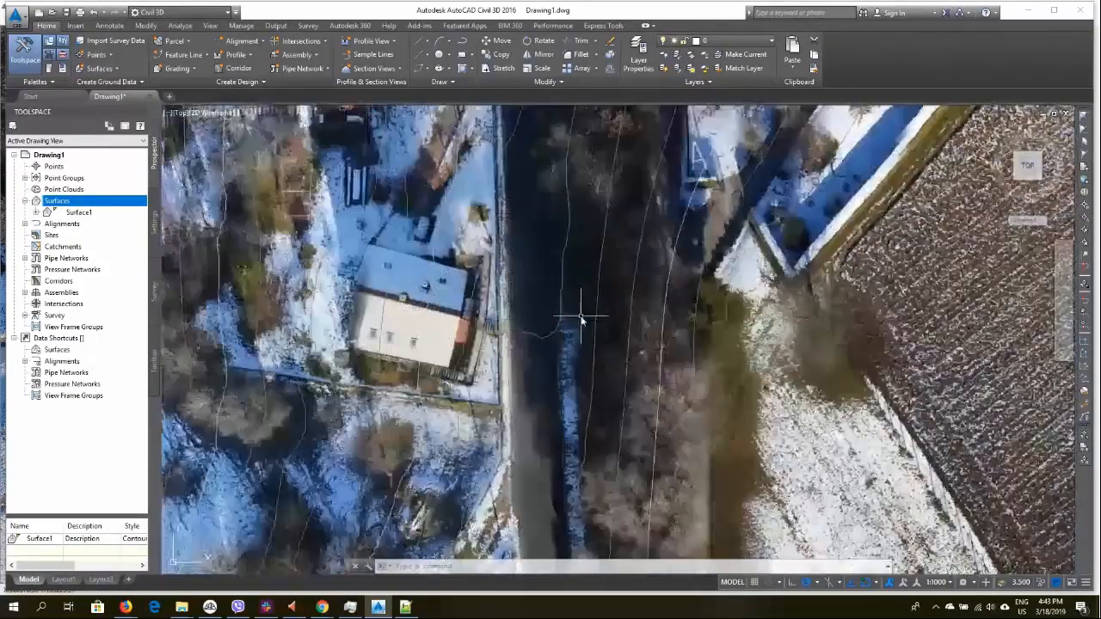
scroll(582, 320, down, 6)
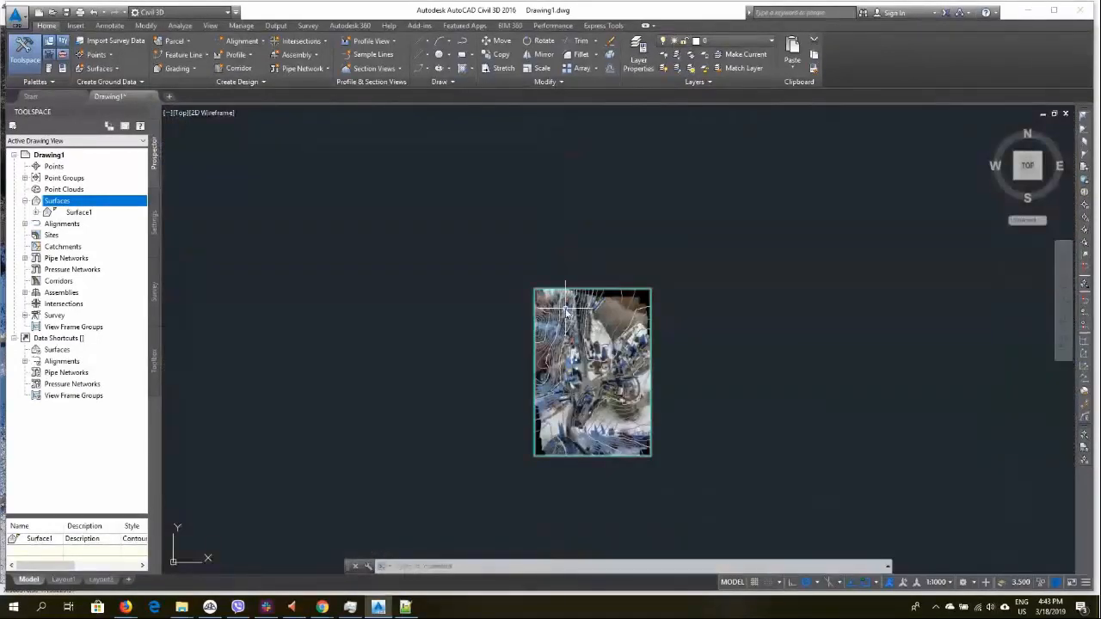
scroll(620, 405, up, 4)
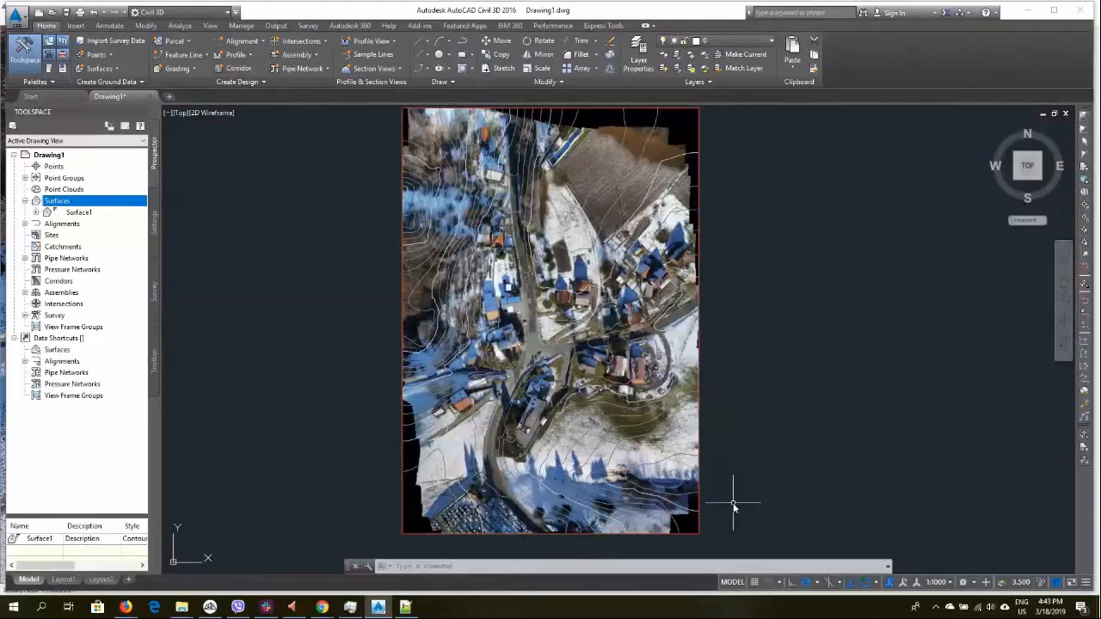
scroll(847, 352, down, 4)
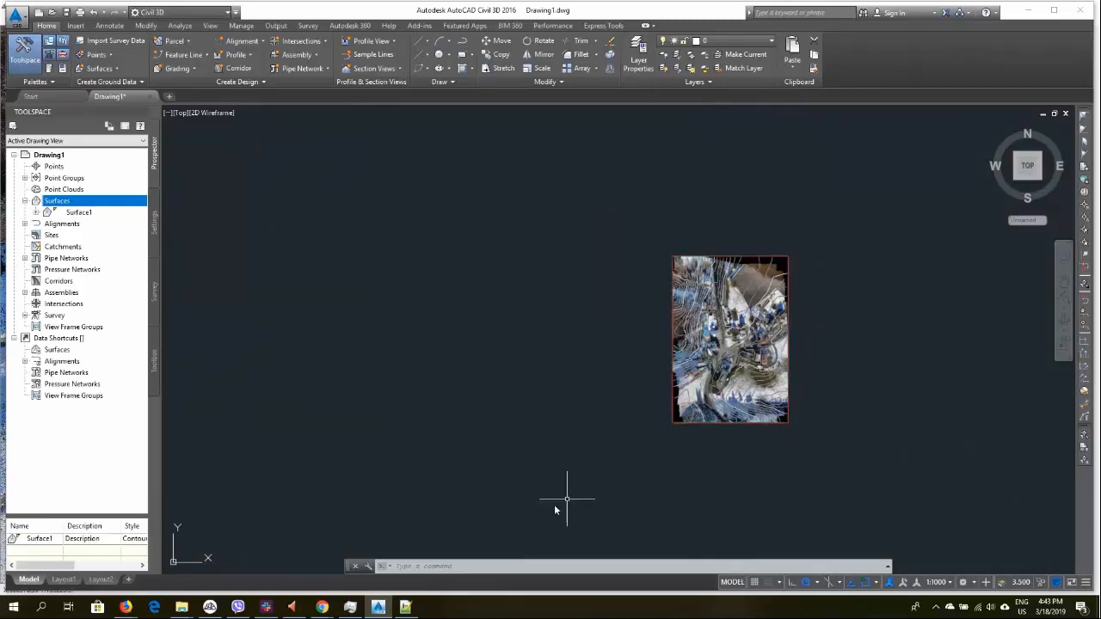
middle_drag(742, 361, 605, 380)
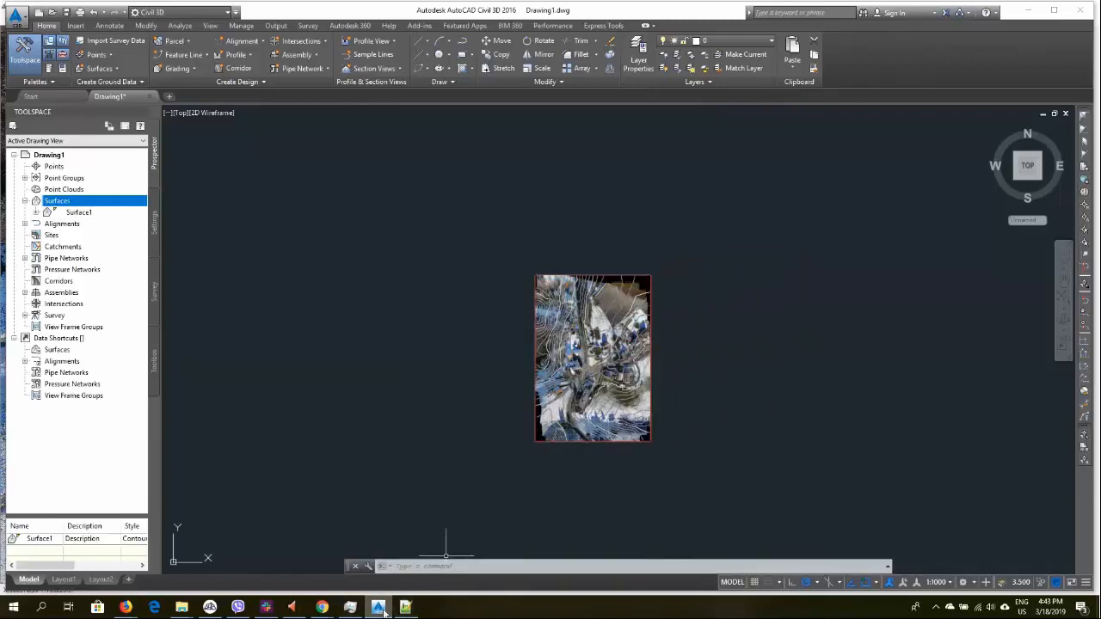
Switch to 3Dsurvey and examine the point cloud and CAD linework layers in the 3D view
mouse_move(384, 609)
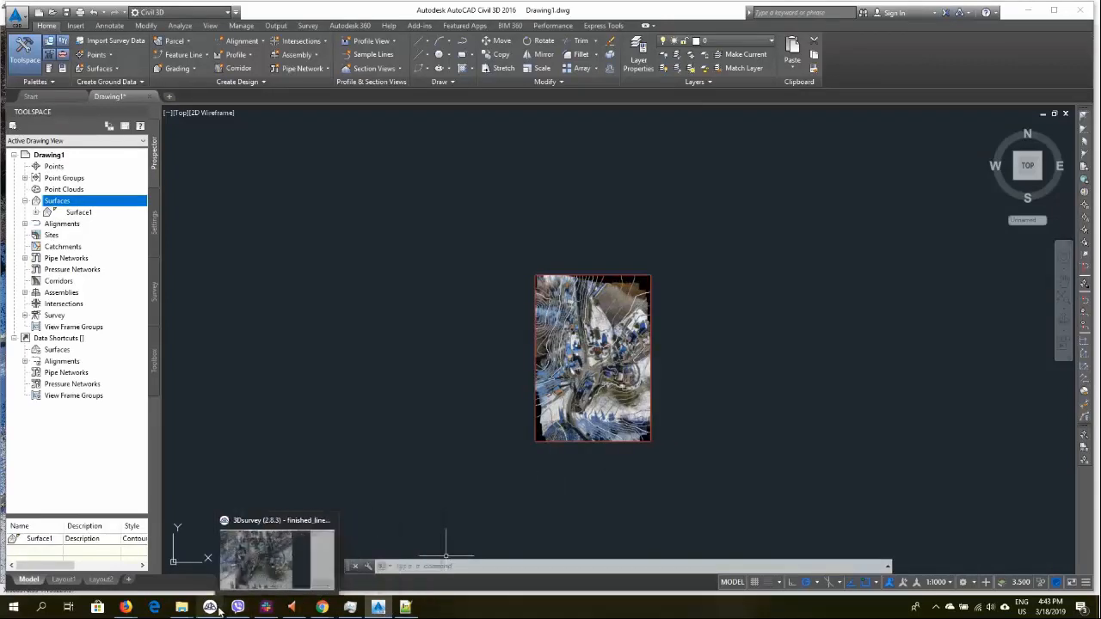
click(203, 568)
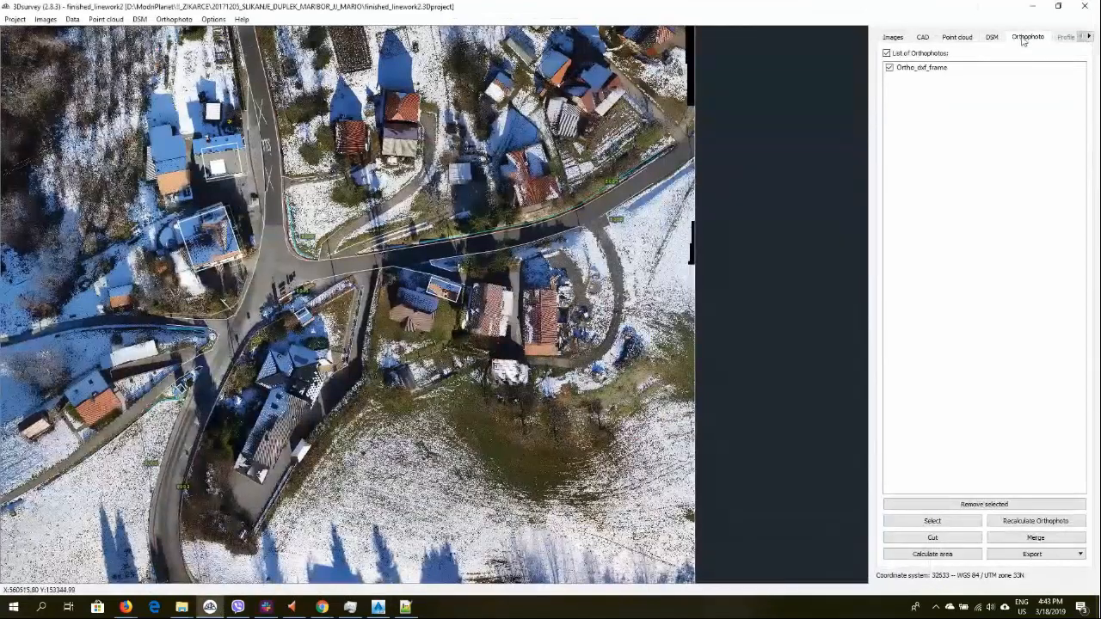
click(992, 37)
click(957, 38)
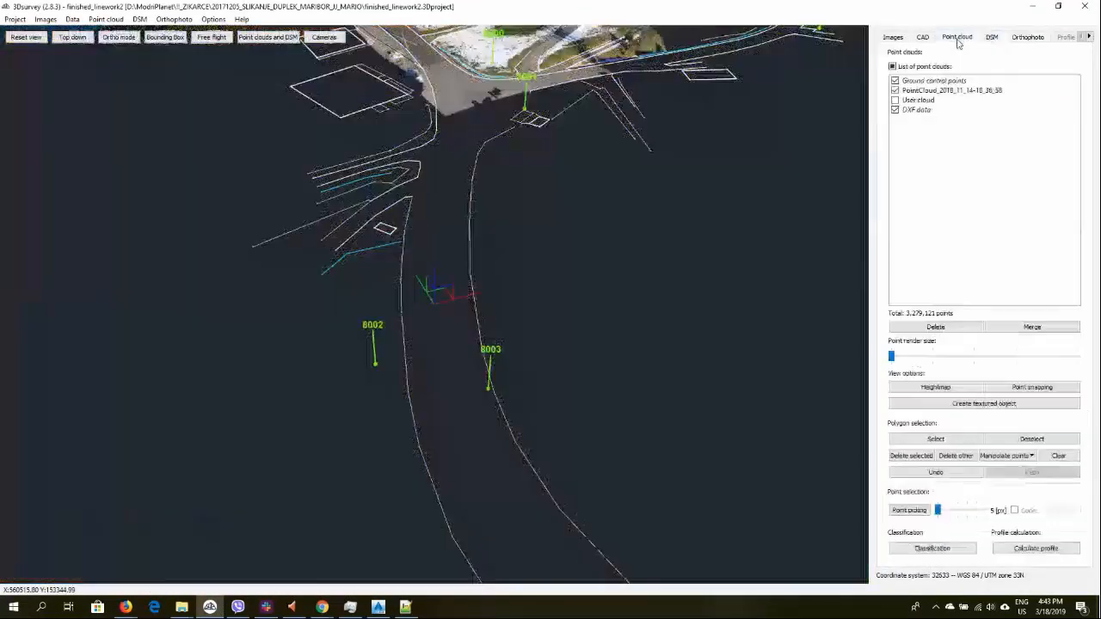
drag(566, 181, 549, 277)
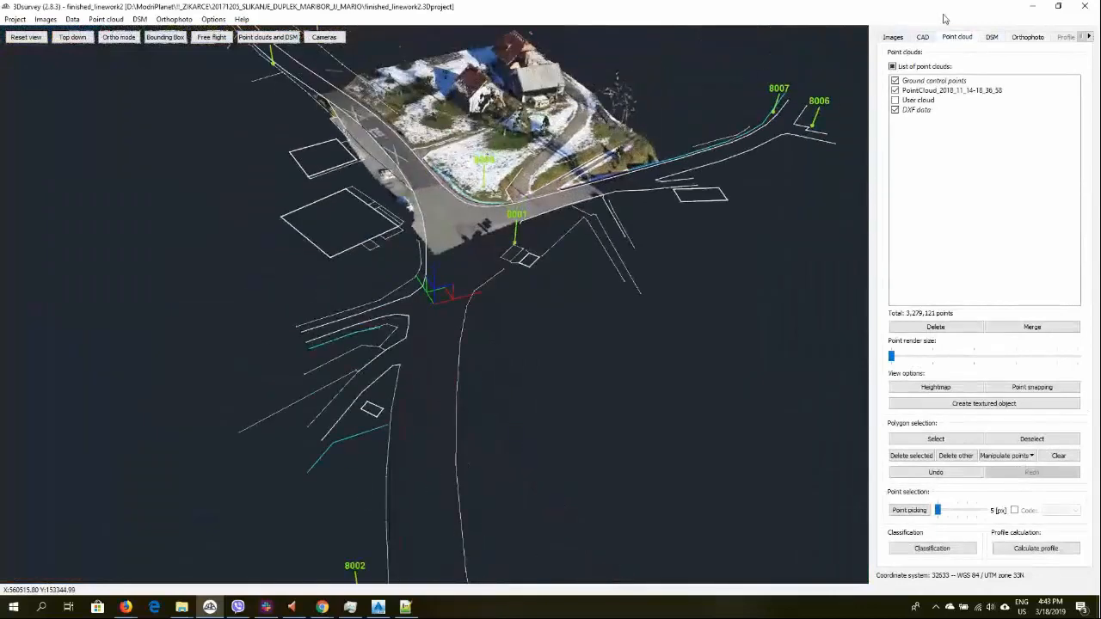
click(923, 38)
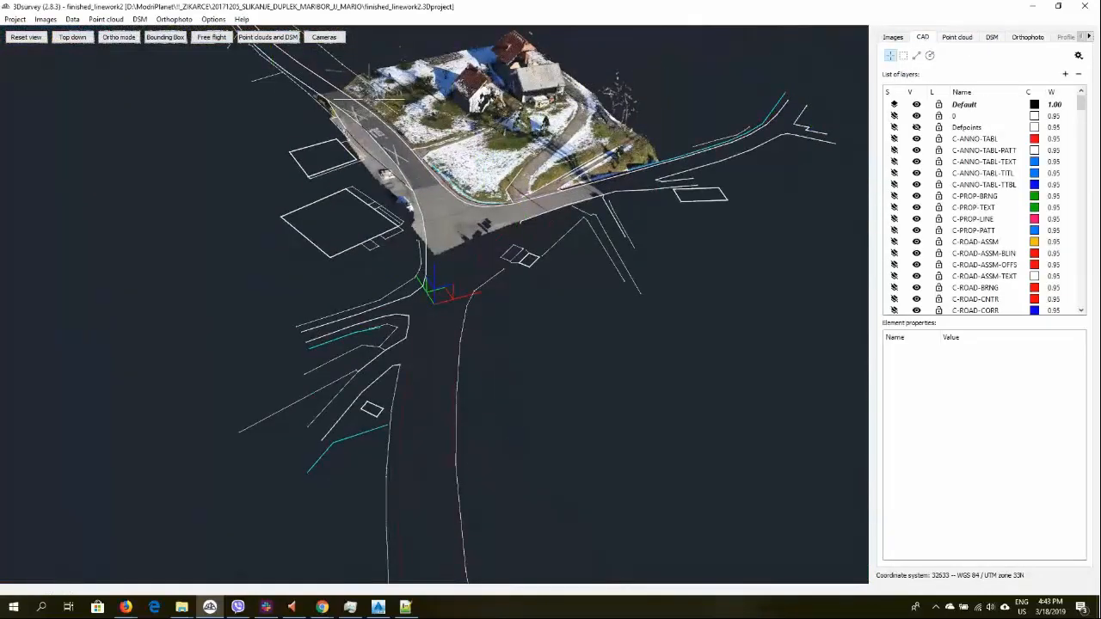
drag(148, 194, 411, 262)
scroll(507, 218, down, 3)
scroll(405, 255, up, 1)
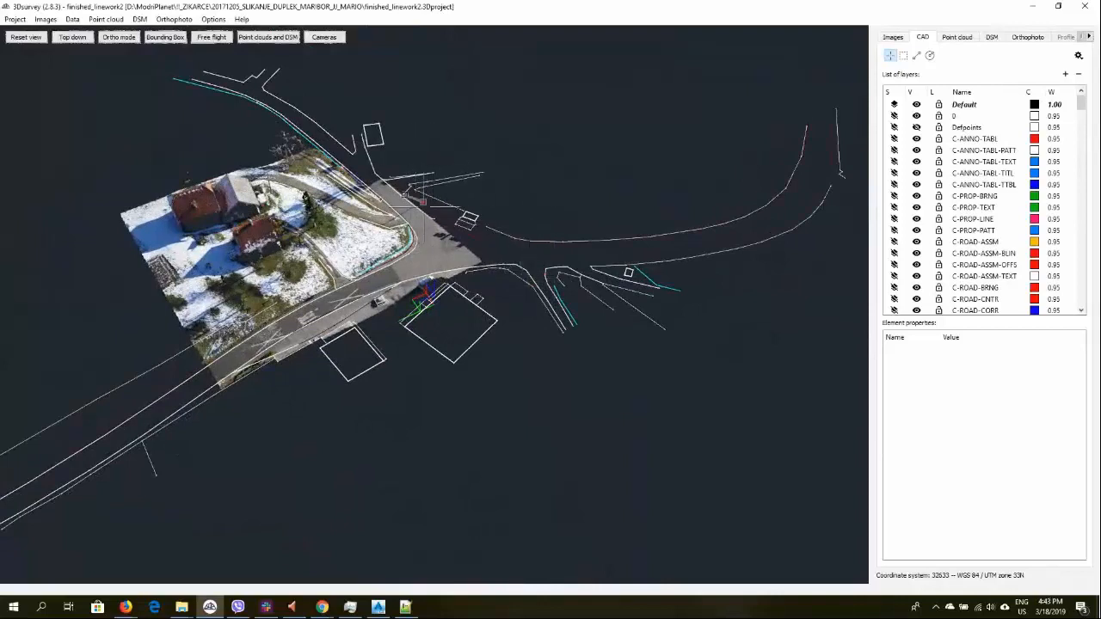
scroll(344, 153, down, 1)
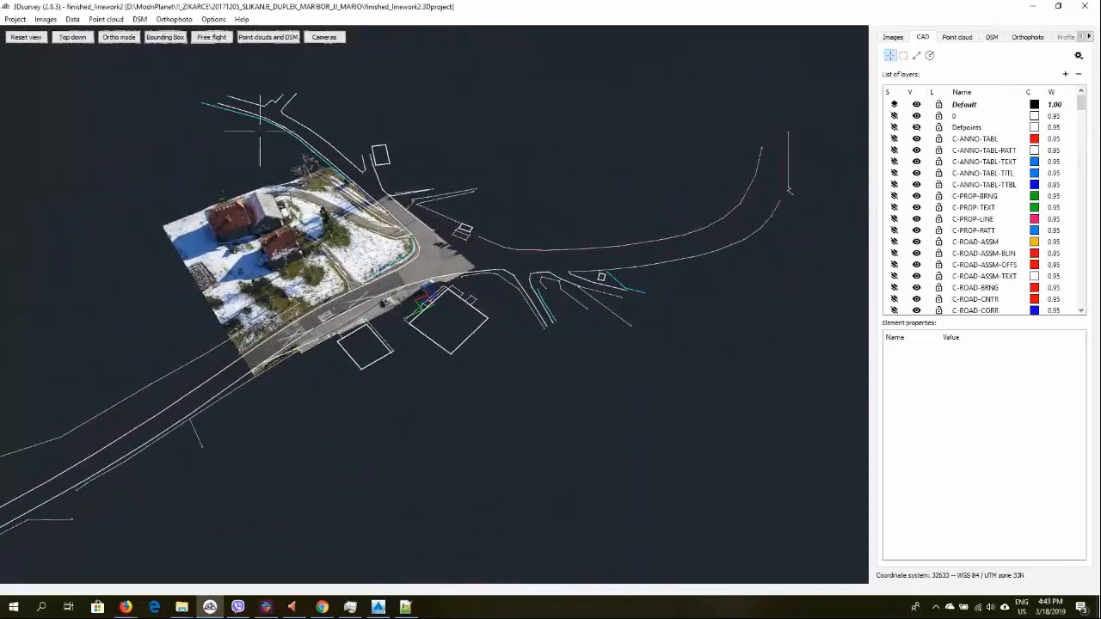
Save the CAD linework as finished_linework2.dxf in the New folder of Autocad_Exports
click(73, 19)
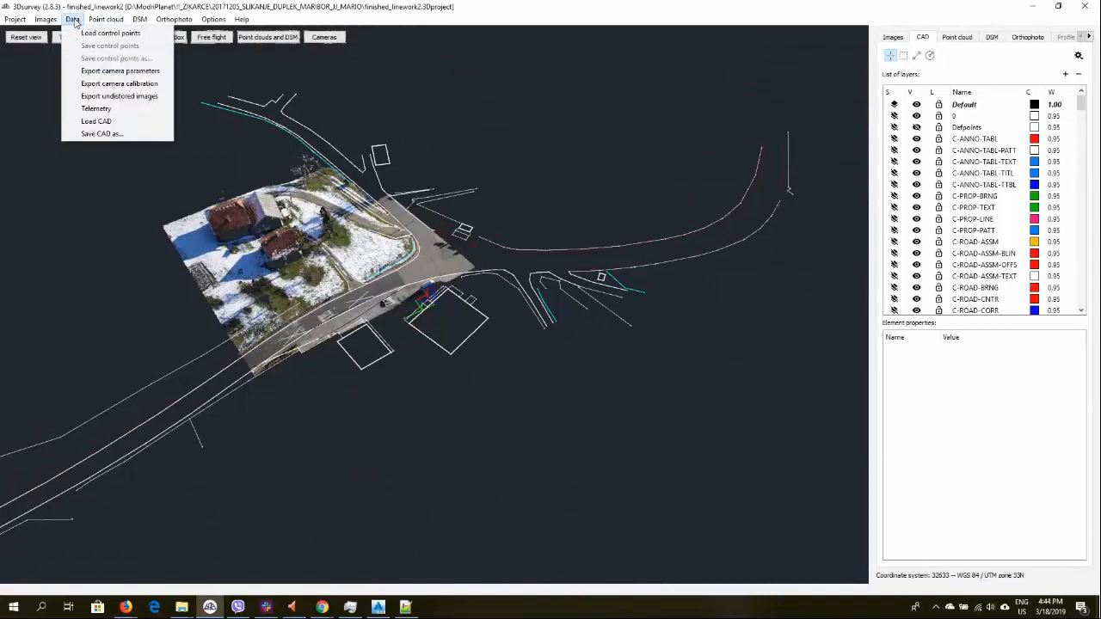
click(100, 134)
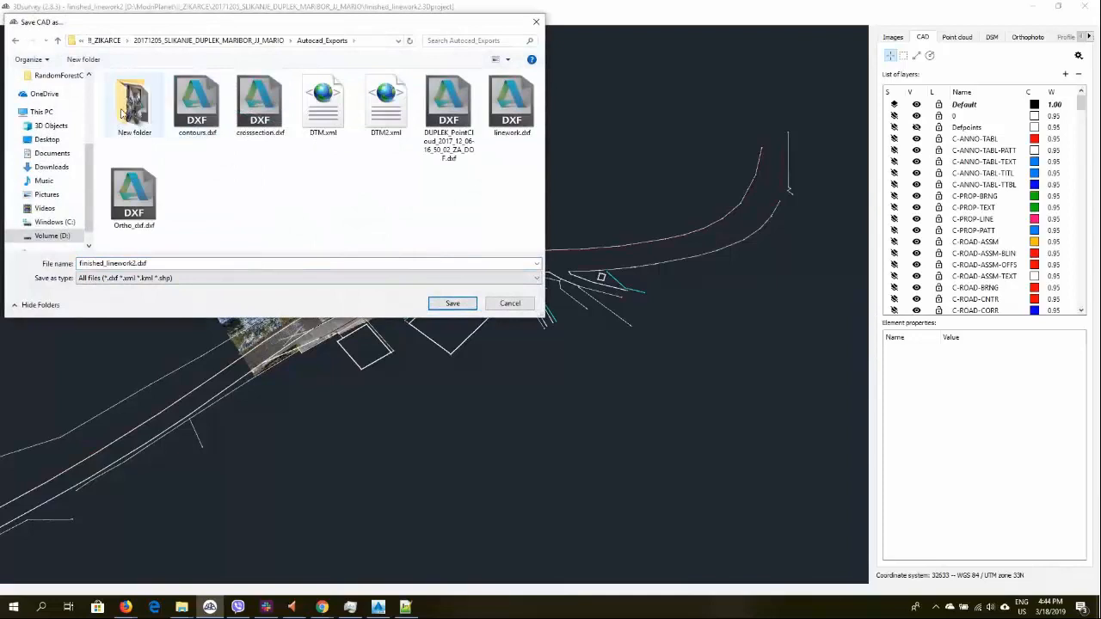
double_click(133, 104)
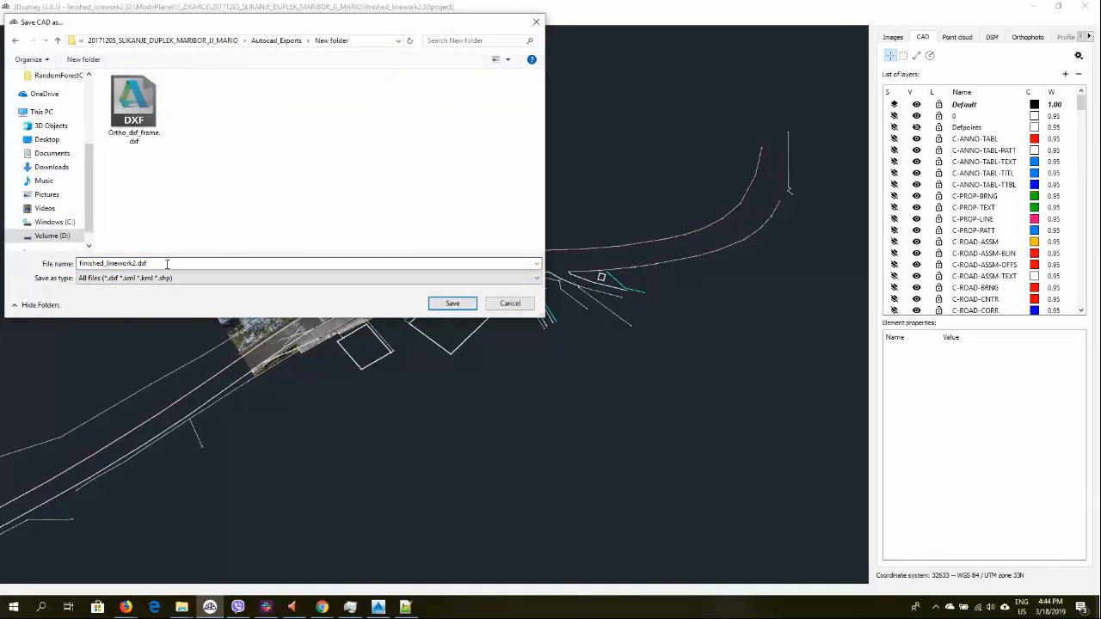
click(449, 305)
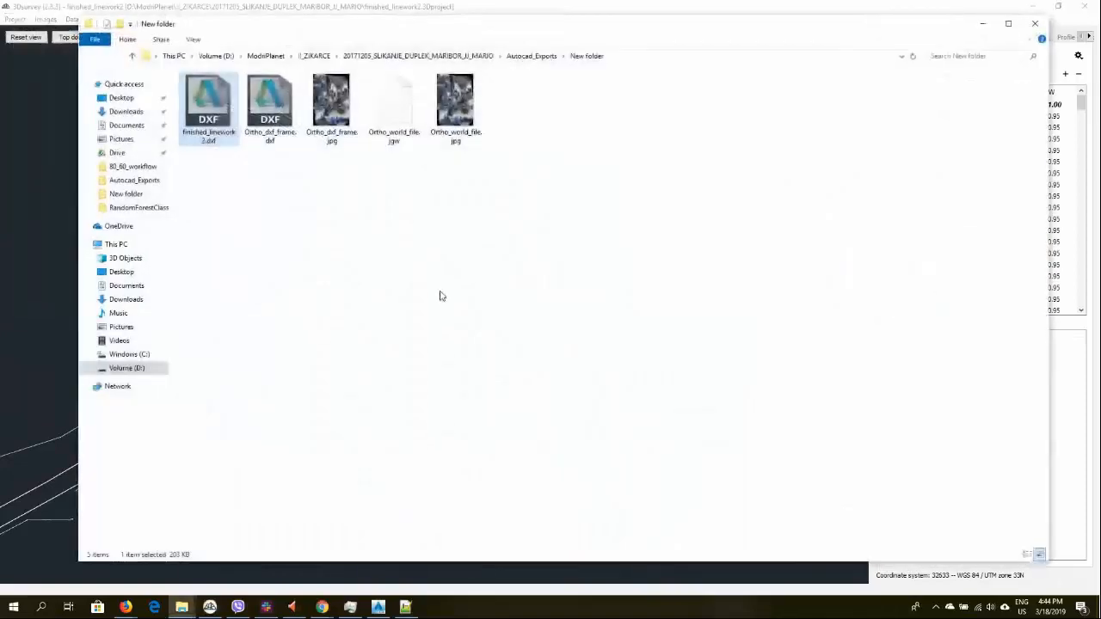
Return to Civil 3D and insert finished_linework2.dxf from the New folder at 0,0,0 with scale 1
click(982, 24)
click(378, 608)
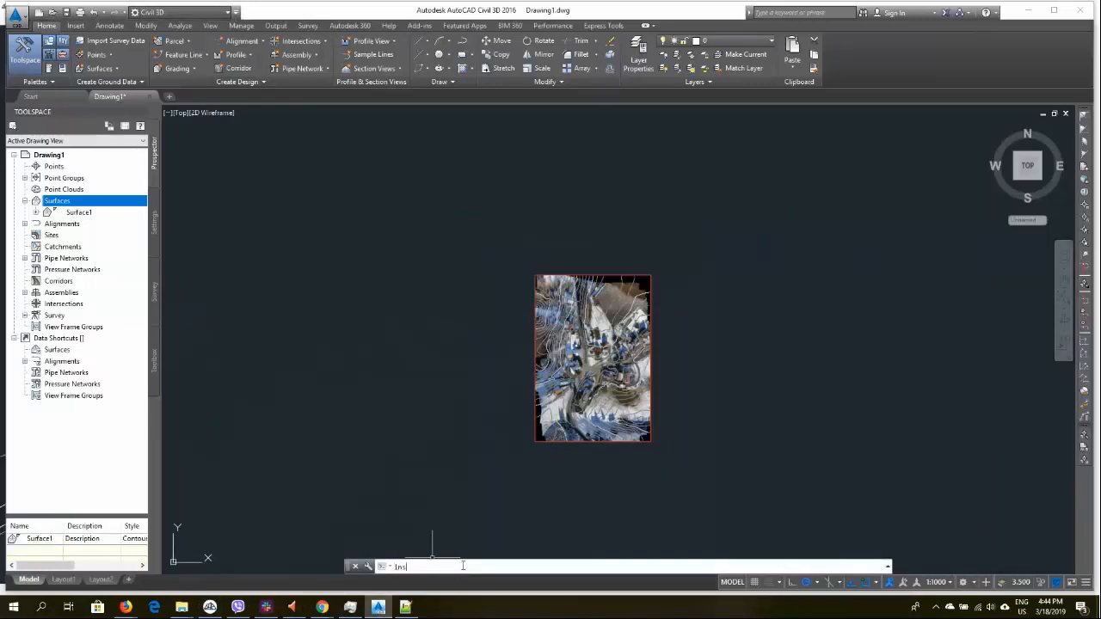
text(Insert)
key(Return)
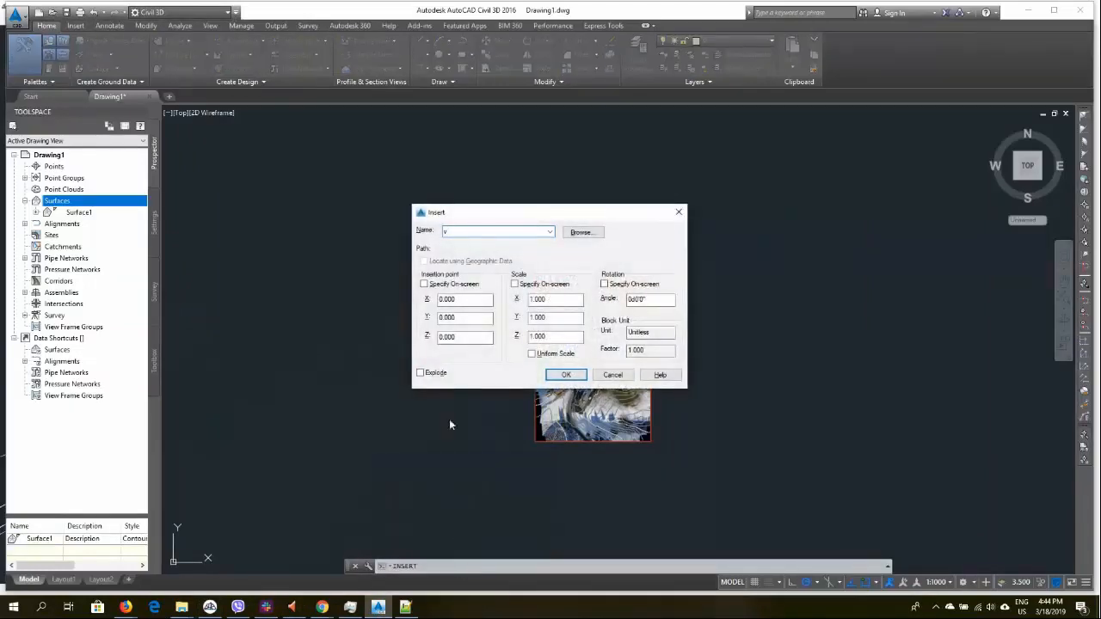
text(v)
click(589, 232)
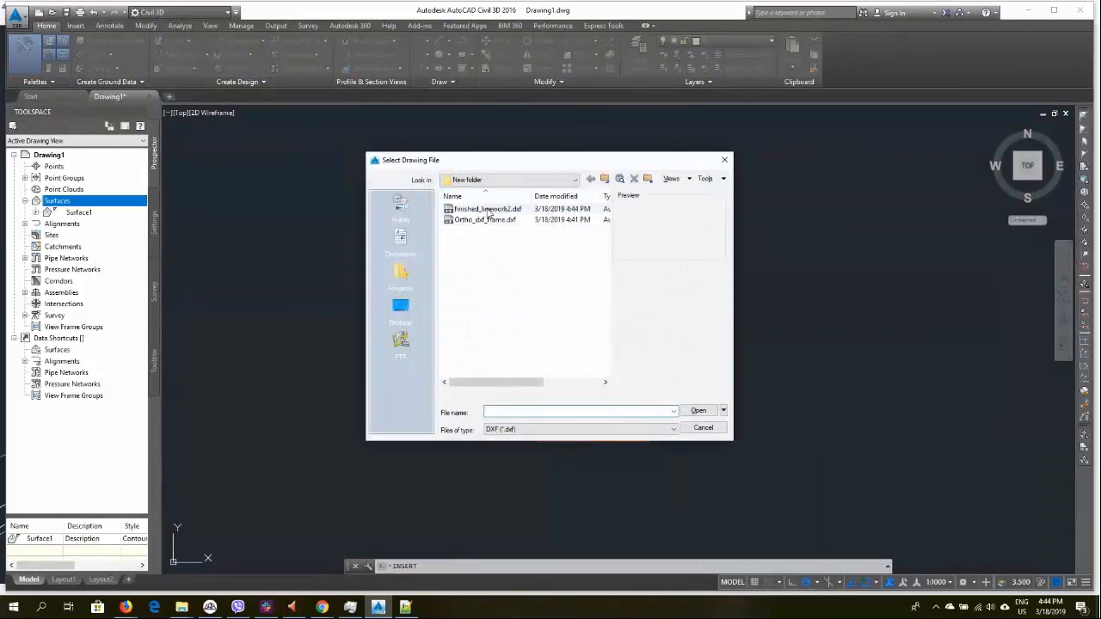
double_click(505, 213)
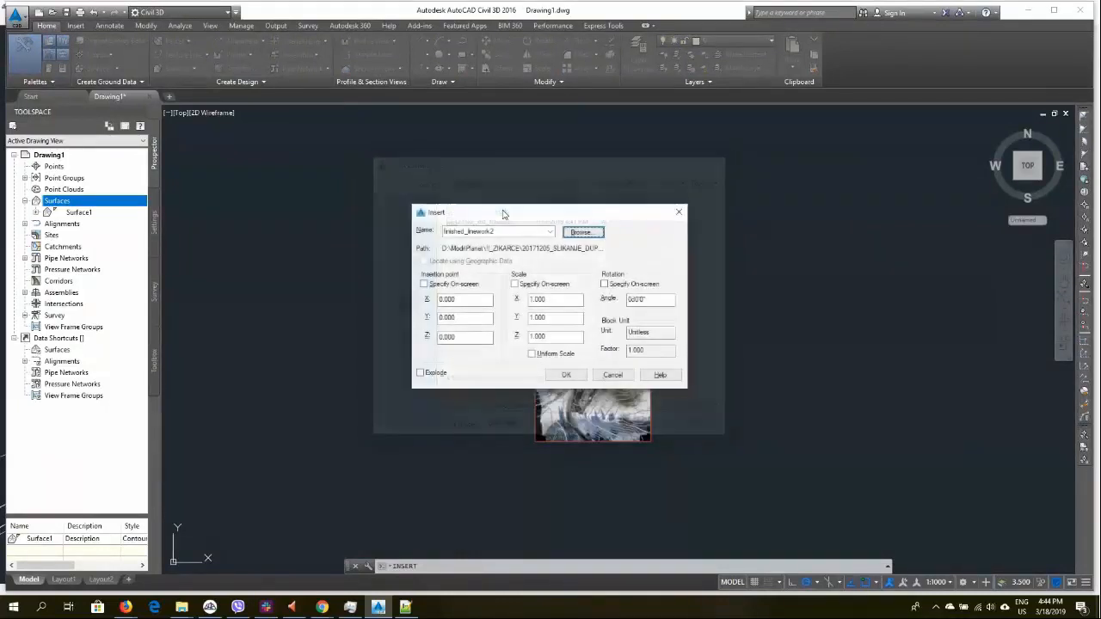
click(567, 376)
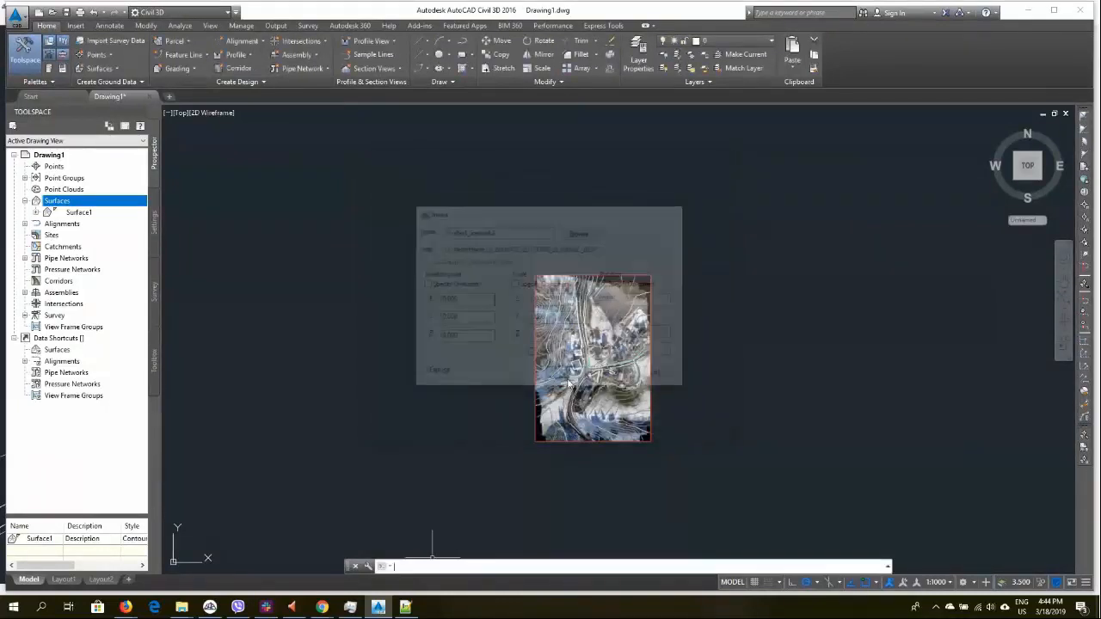
Inspect how the inserted linework lines up with the roads and buildings on the orthophoto
scroll(581, 391, up, 10)
scroll(583, 397, up, 3)
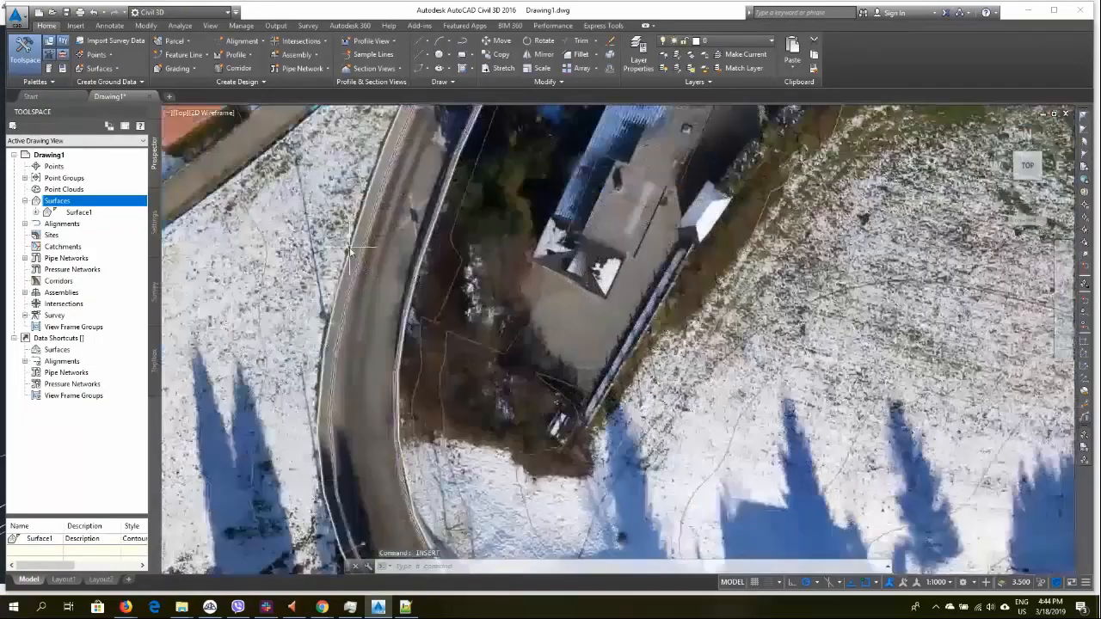
scroll(409, 269, down, 8)
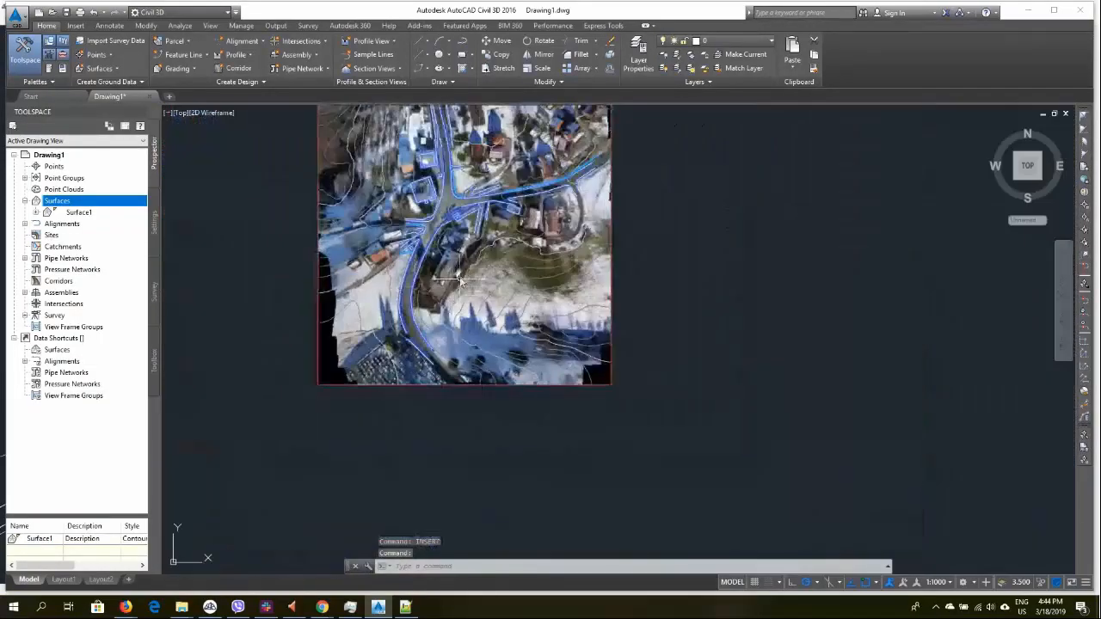
scroll(442, 159, up, 2)
middle_drag(442, 159, 416, 292)
middle_drag(428, 240, 442, 386)
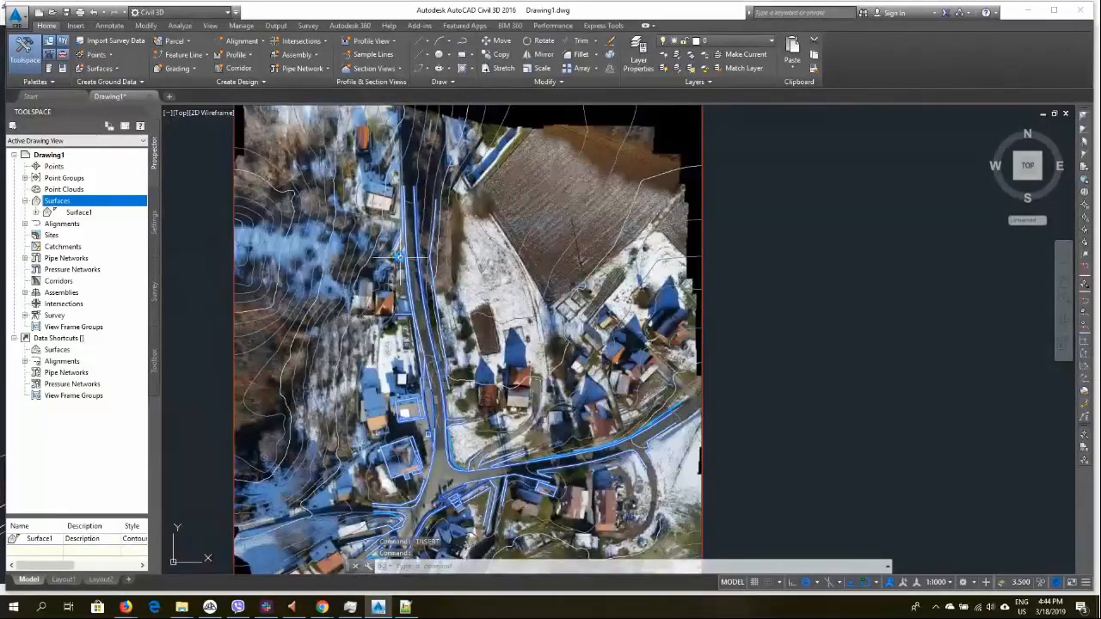
scroll(447, 447, up, 5)
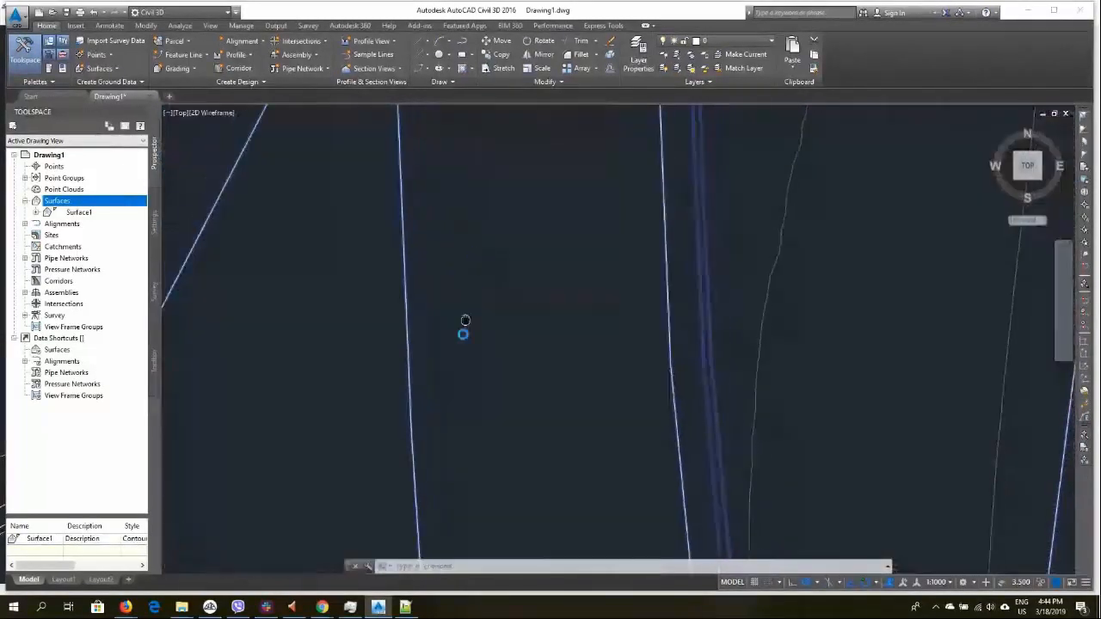
middle_drag(465, 320, 447, 518)
scroll(447, 519, down, 5)
mouse_move(420, 233)
middle_down()
mouse_move(450, 420)
mouse_move(427, 164)
middle_up()
middle_drag(487, 447, 473, 255)
middle_drag(503, 552, 451, 138)
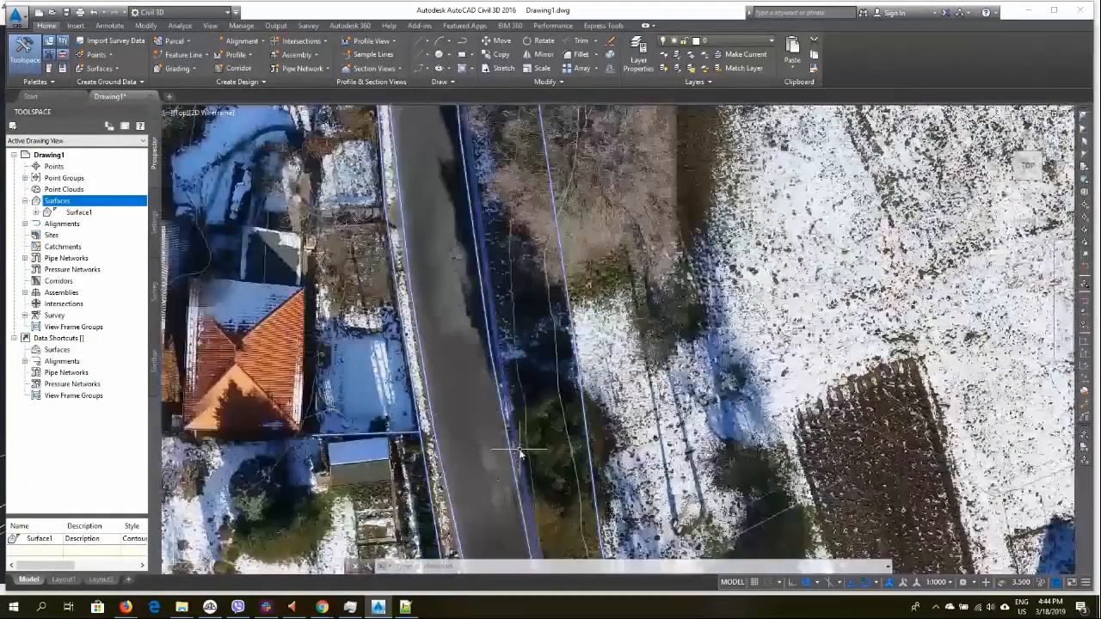
middle_drag(519, 508, 417, 120)
middle_drag(487, 529, 475, 284)
scroll(469, 288, down, 8)
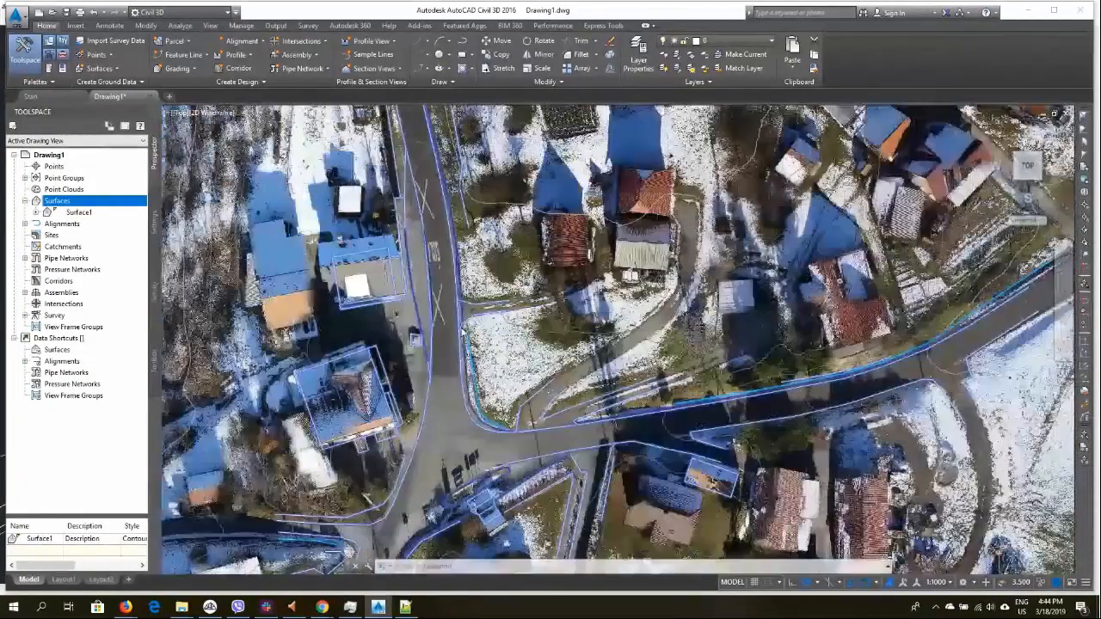
Switch to 3Dsurvey and undo the last point cloud edit on the point cloud page
key(Escape)
key(Escape)
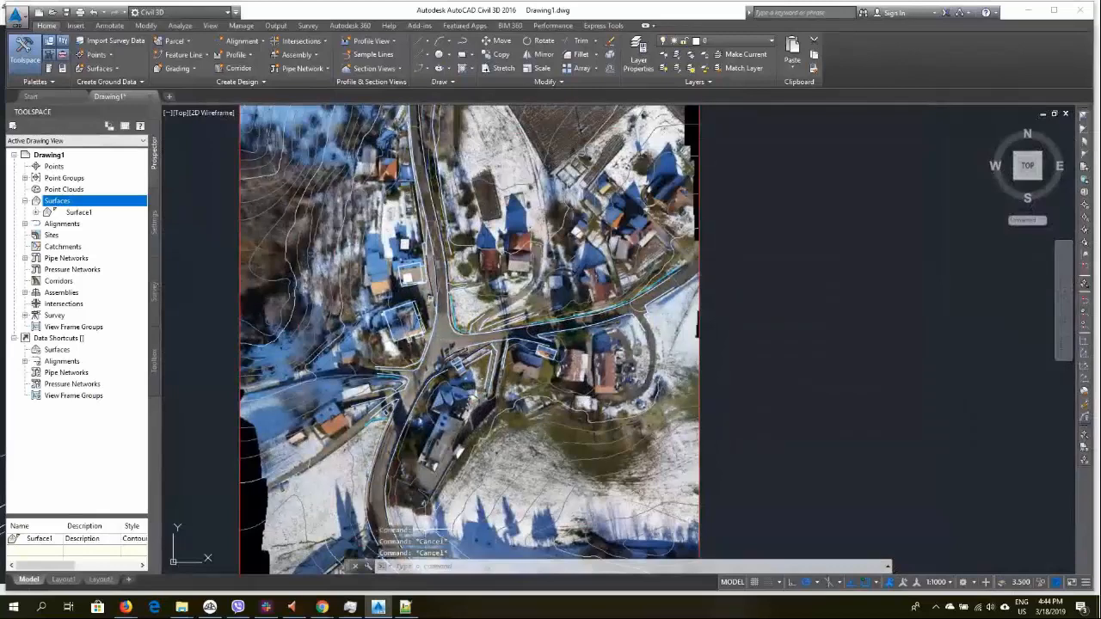
mouse_move(209, 608)
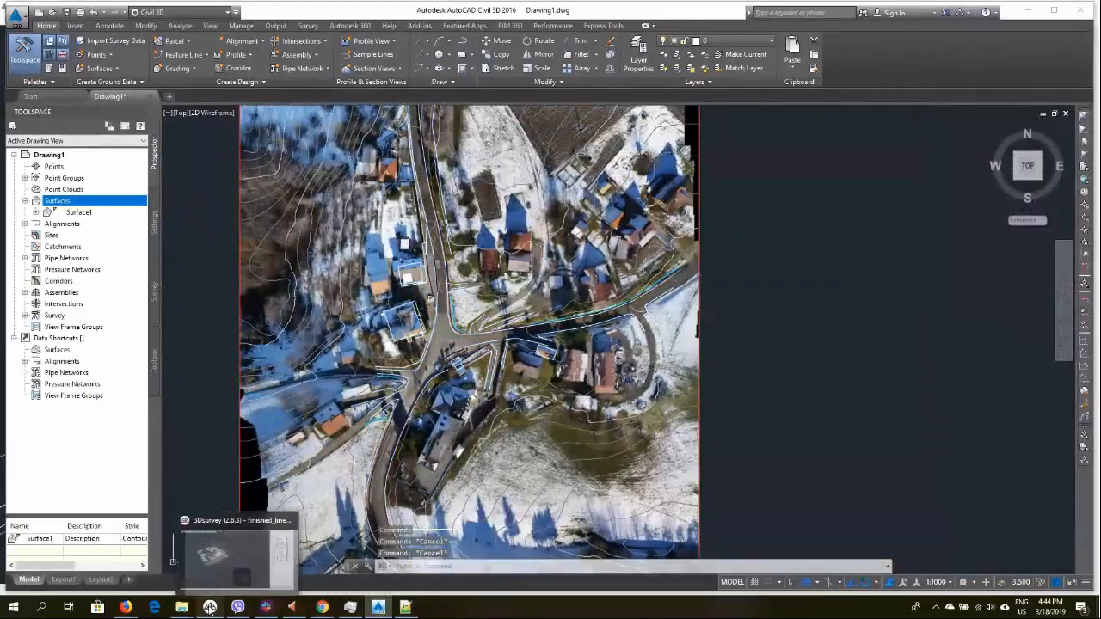
click(212, 564)
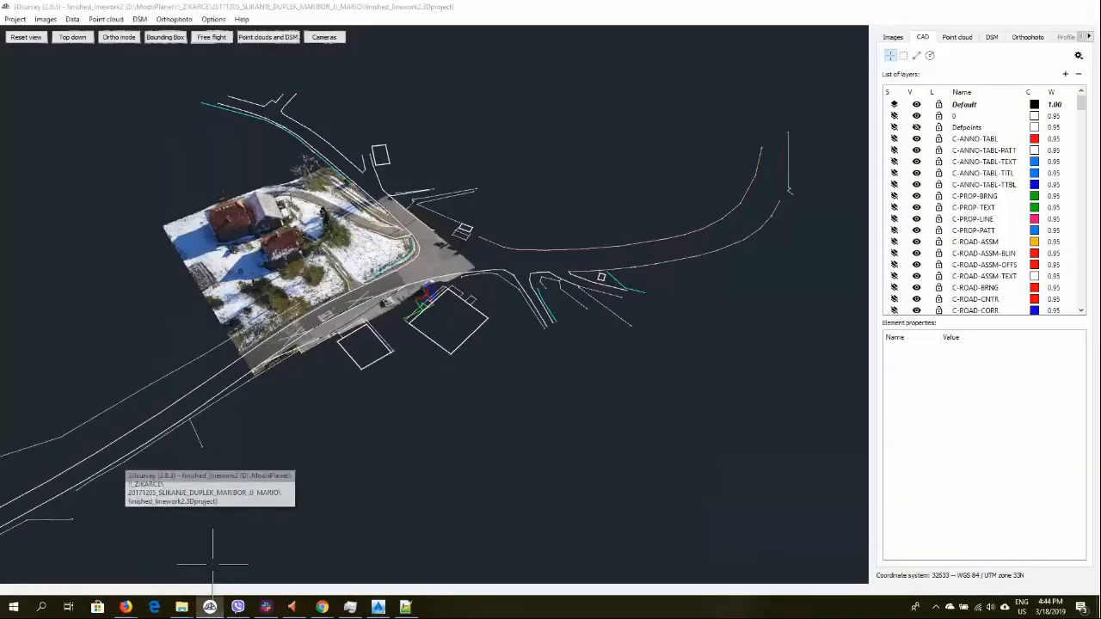
click(957, 39)
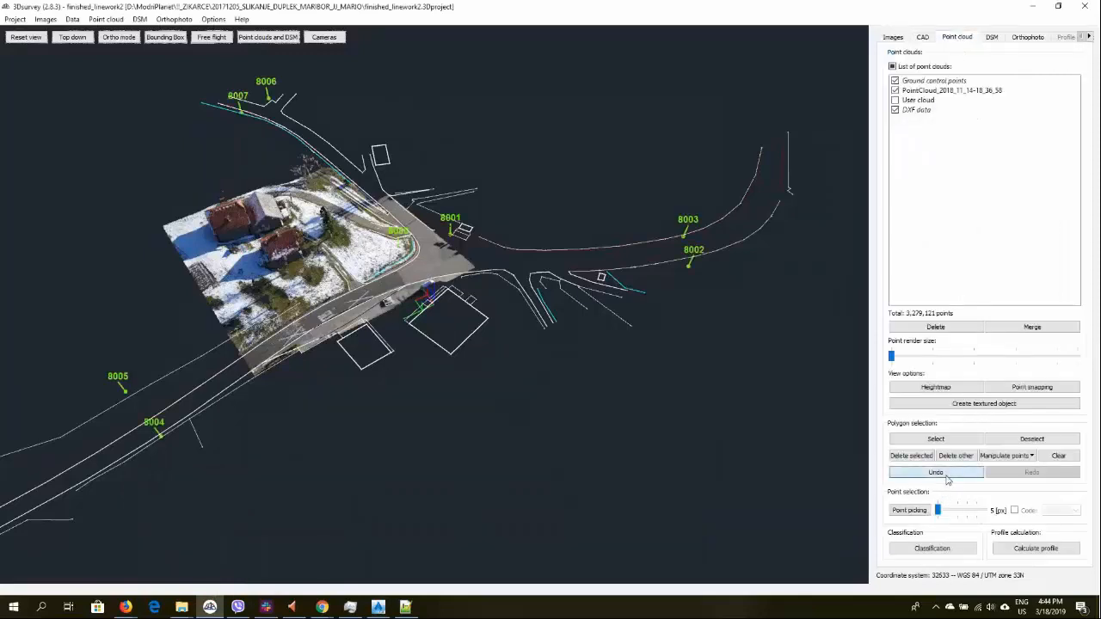
click(946, 476)
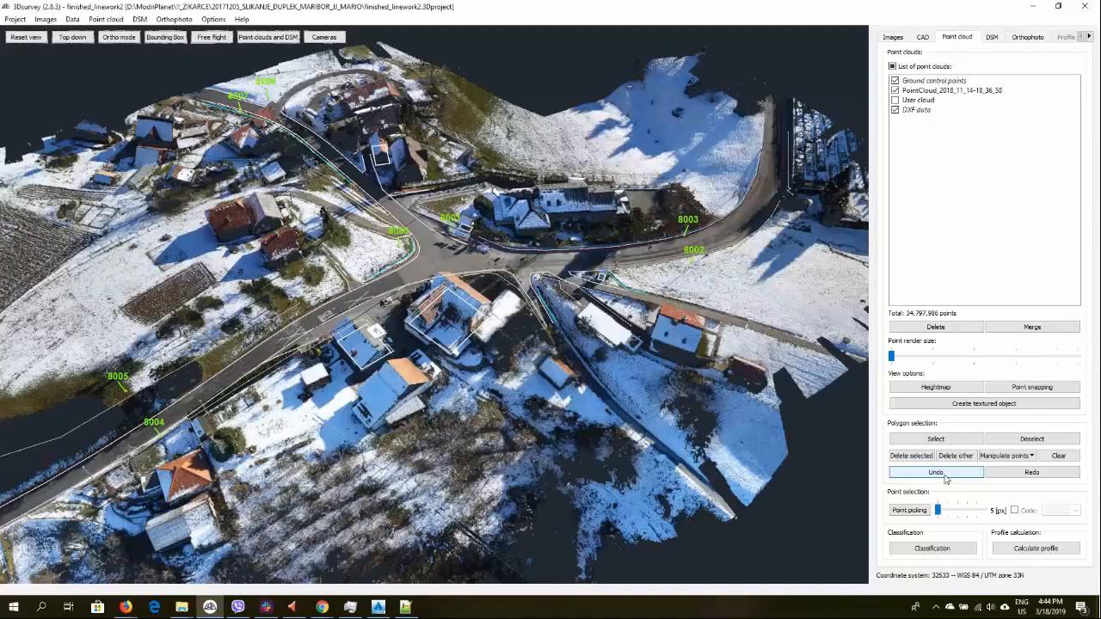
Calculate a profile across the road by defining a two-point line, with transverse profiles switched off
drag(284, 407, 385, 440)
middle_drag(417, 401, 465, 337)
scroll(460, 329, up, 6)
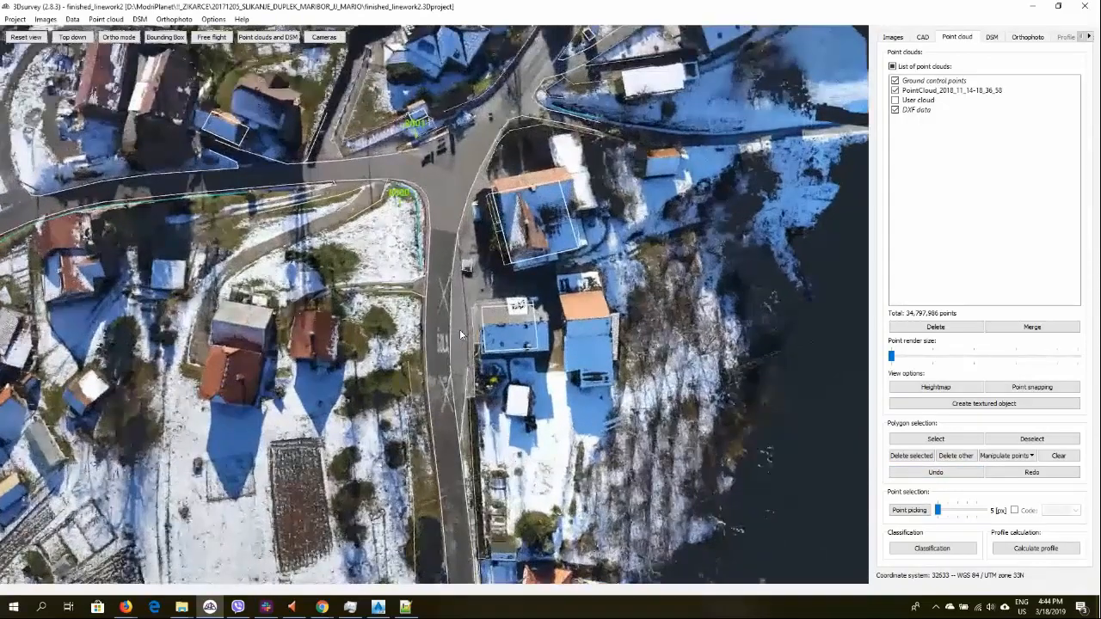
click(1039, 552)
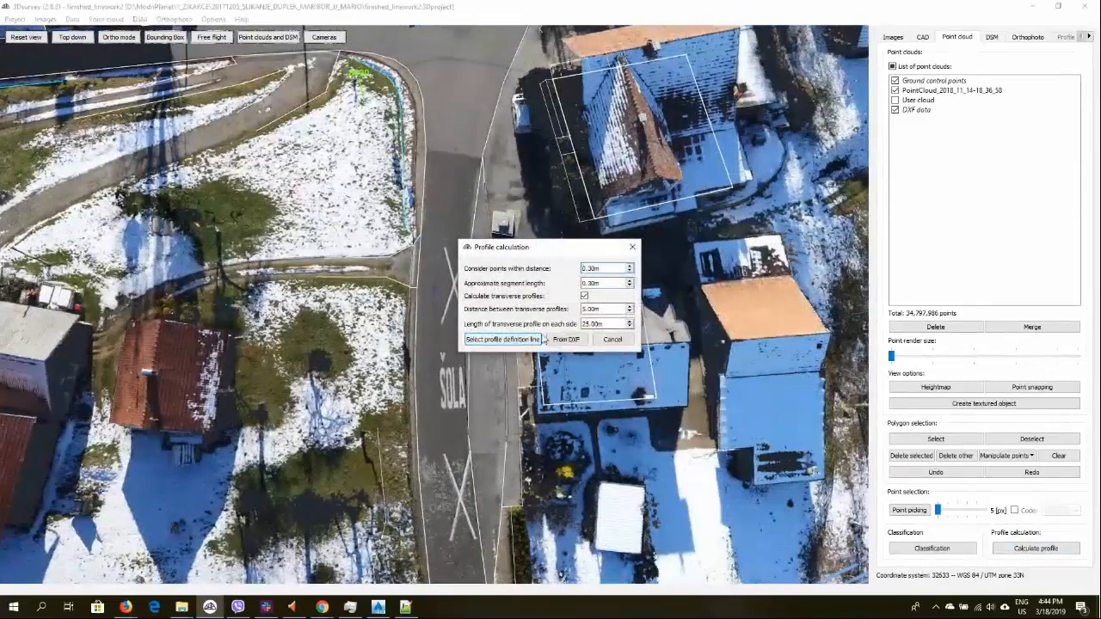
click(584, 296)
click(505, 341)
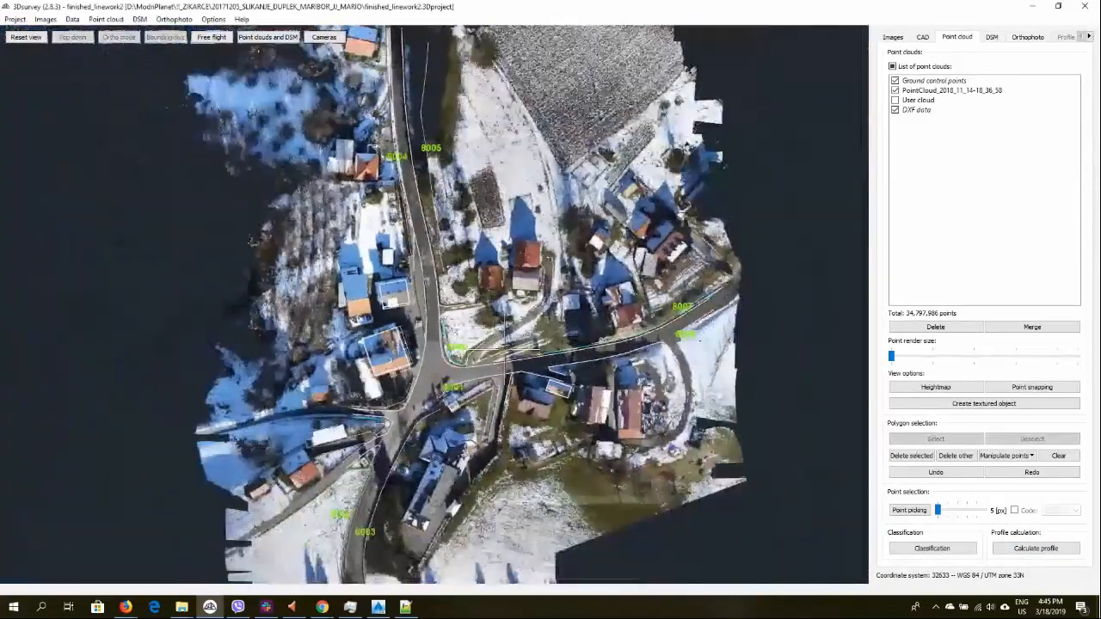
scroll(505, 349, up, 3)
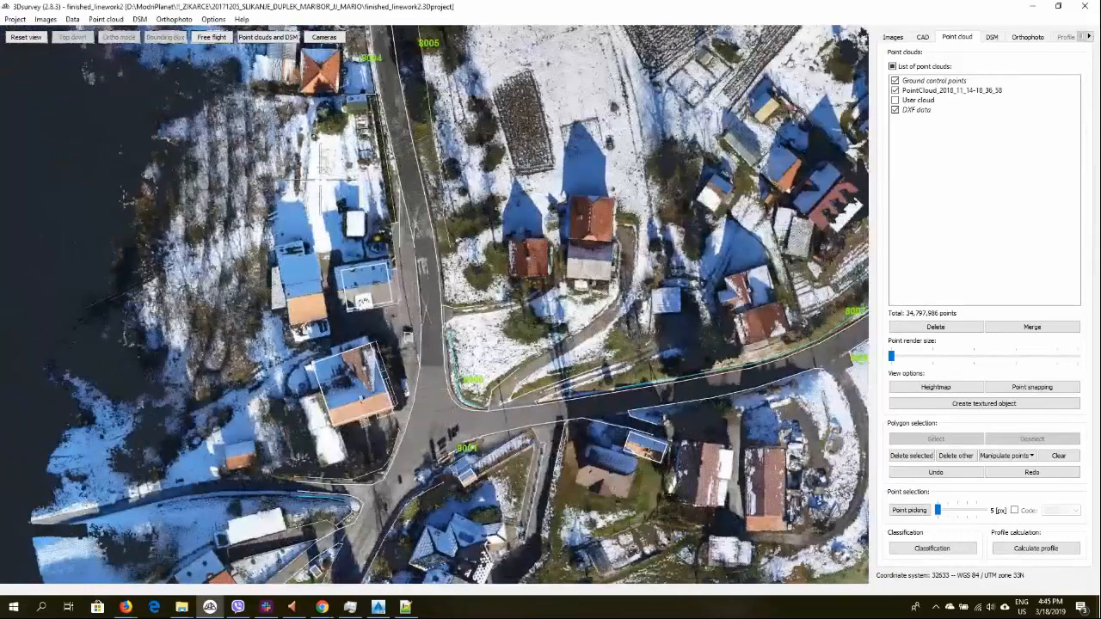
click(320, 179)
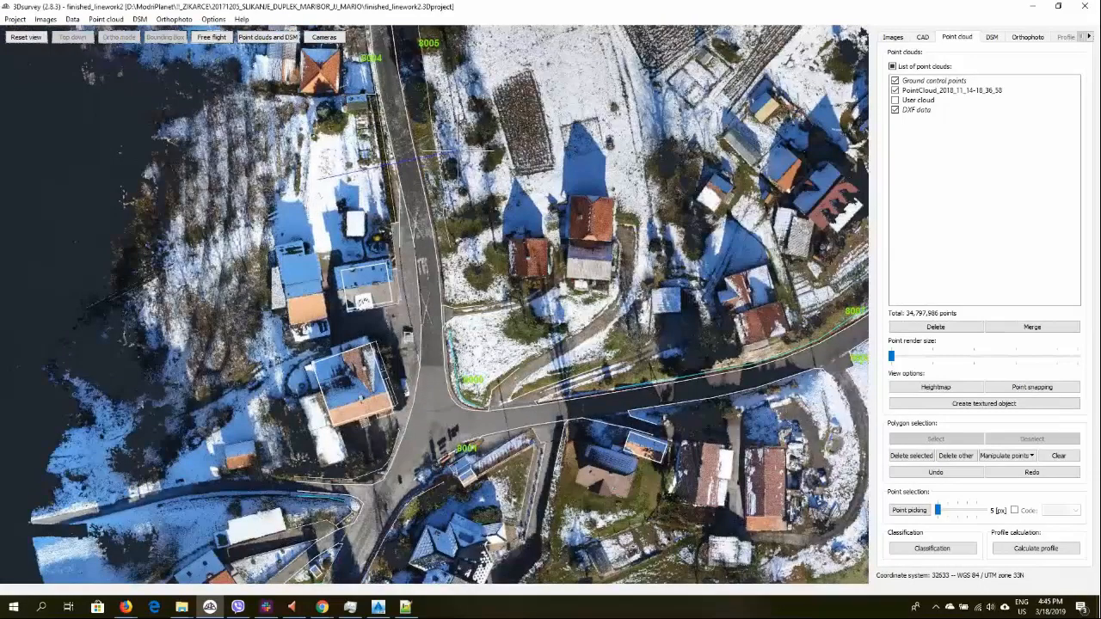
click(458, 151)
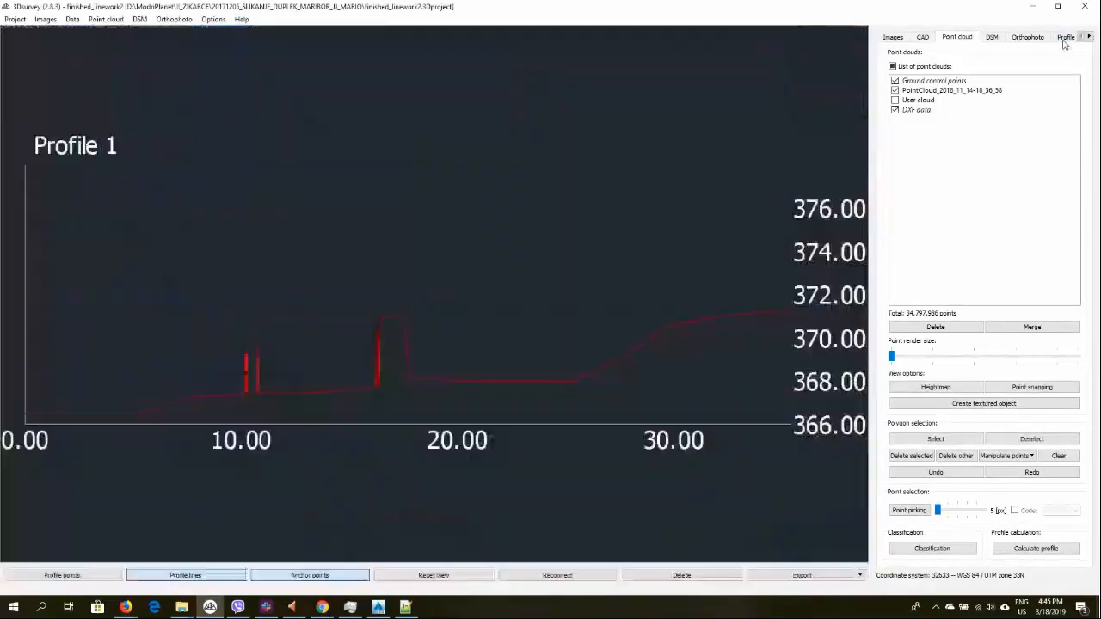
Remove Profile 1 from the list of profiles, confirming the permanent deletion
scroll(377, 368, up, 4)
scroll(479, 340, down, 5)
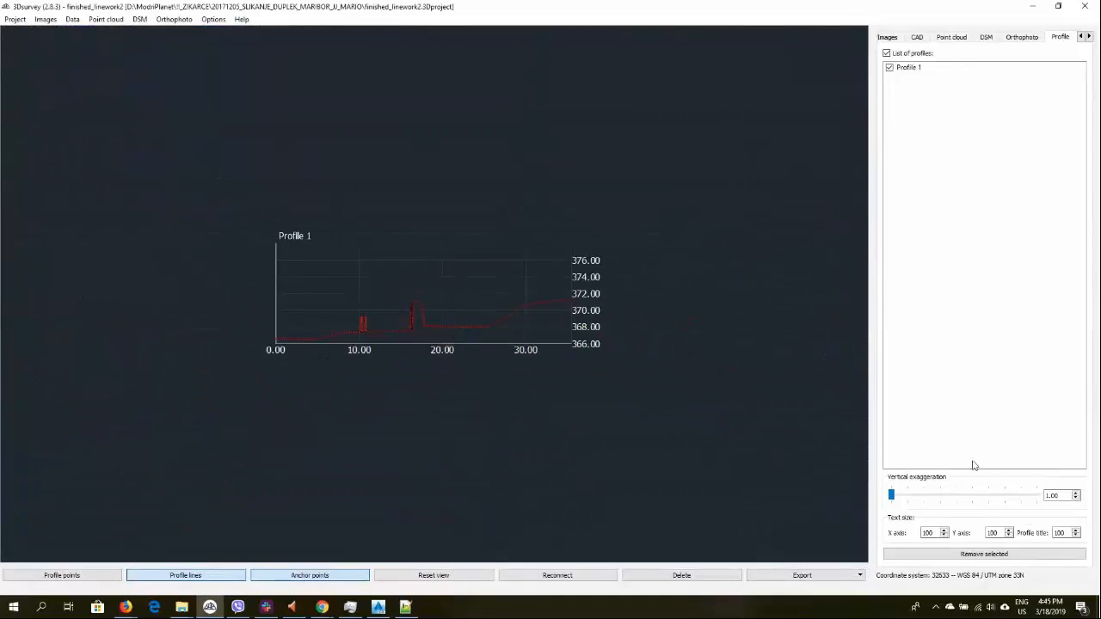
click(957, 553)
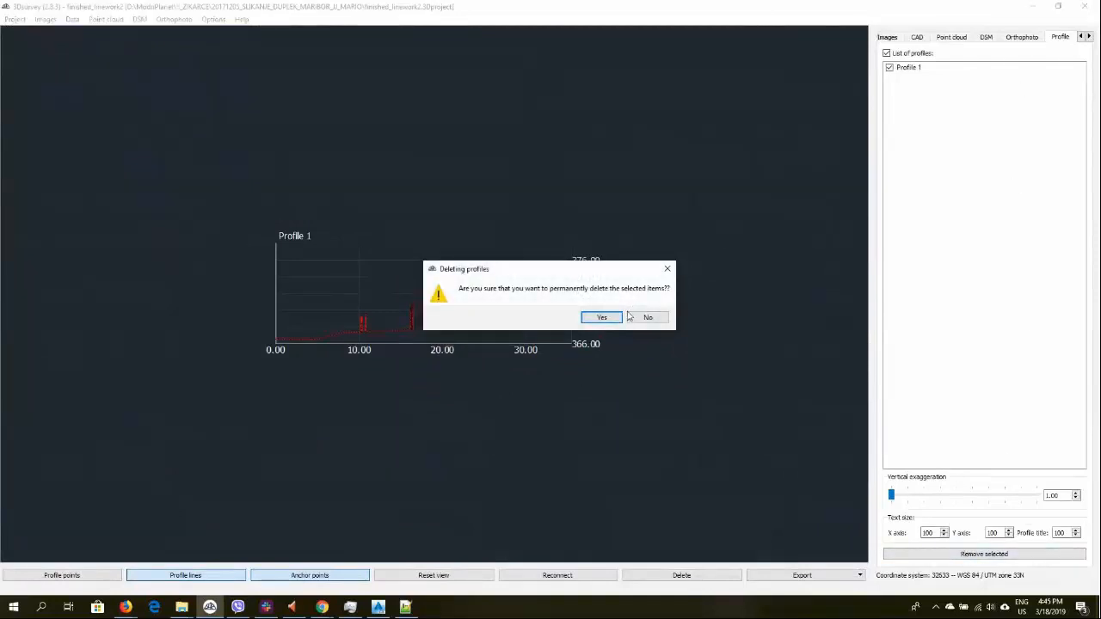
click(602, 319)
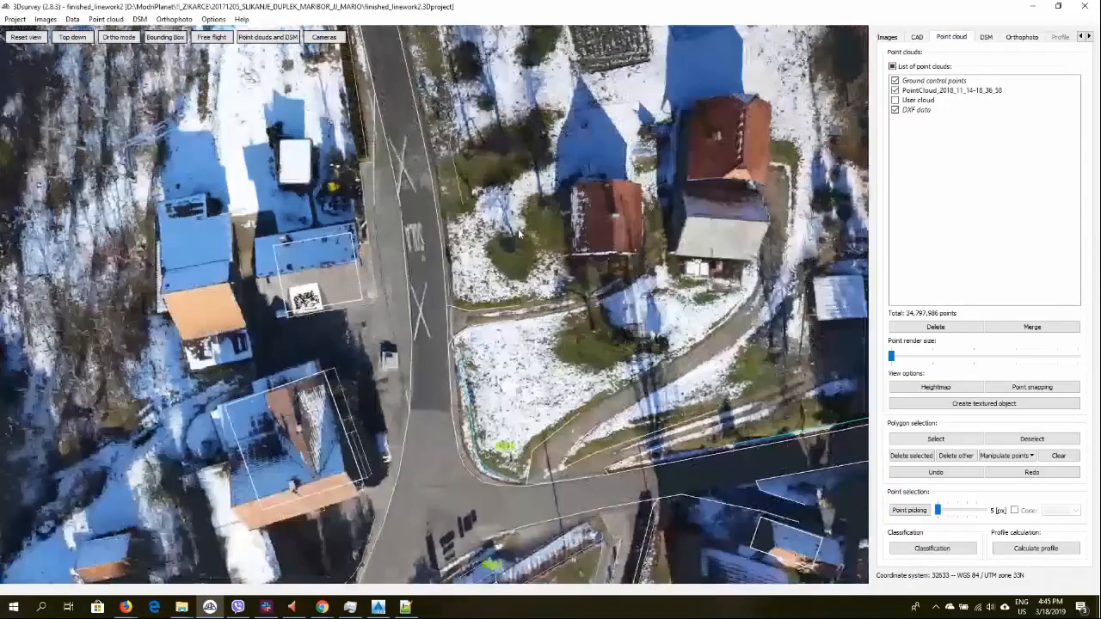
Calculate a new profile along a line drawn across the slope near point 8003 and open the profile view
drag(519, 234, 559, 482)
drag(491, 491, 267, 137)
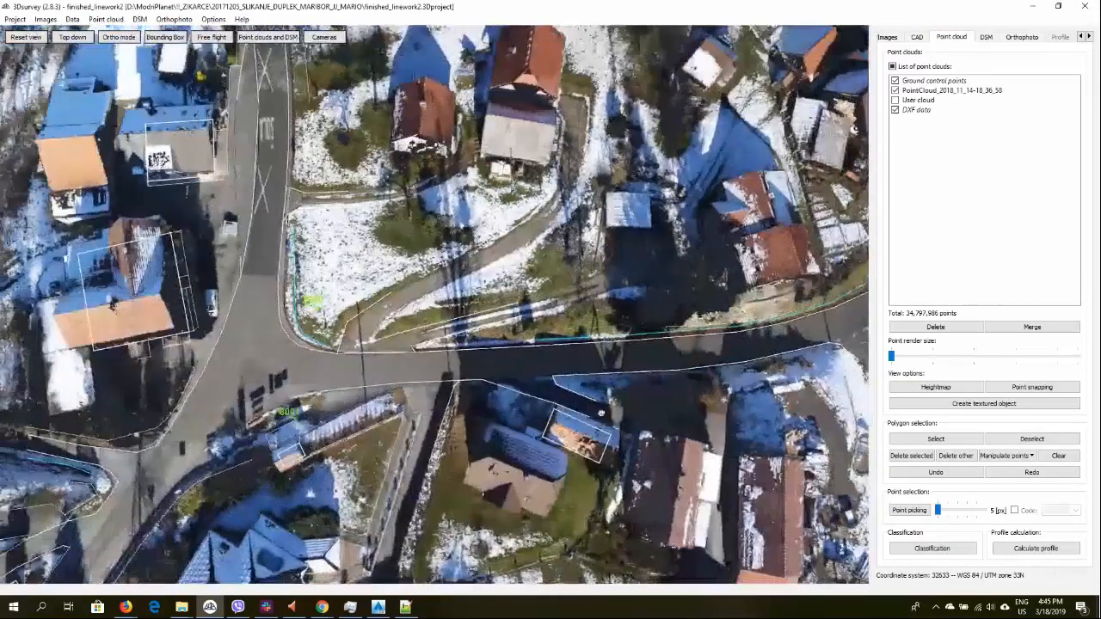
middle_drag(636, 396, 555, 430)
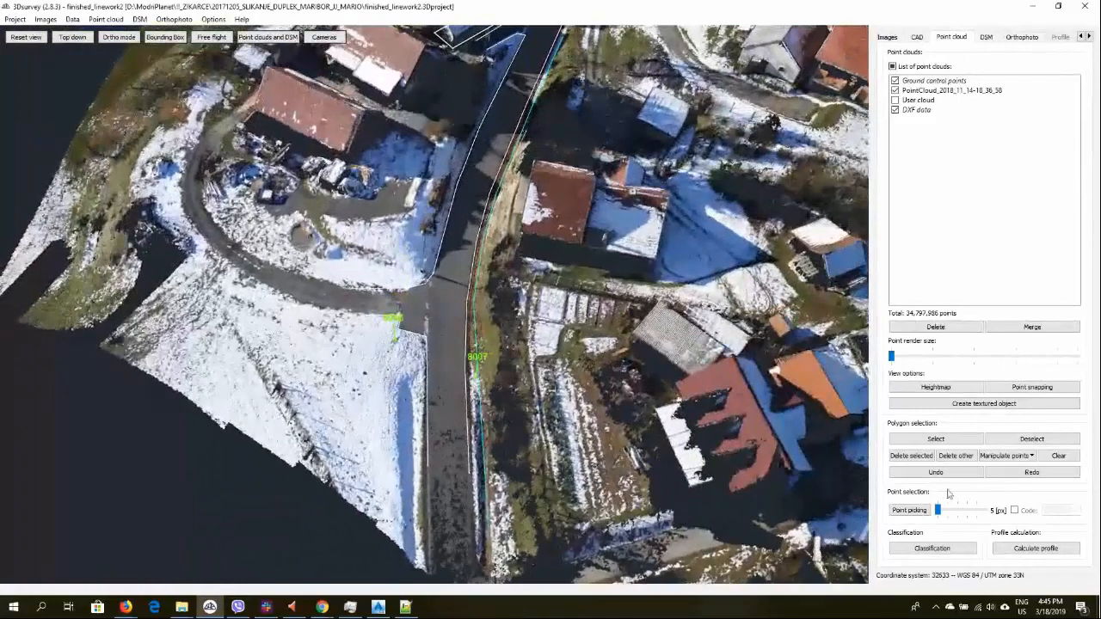
click(1036, 551)
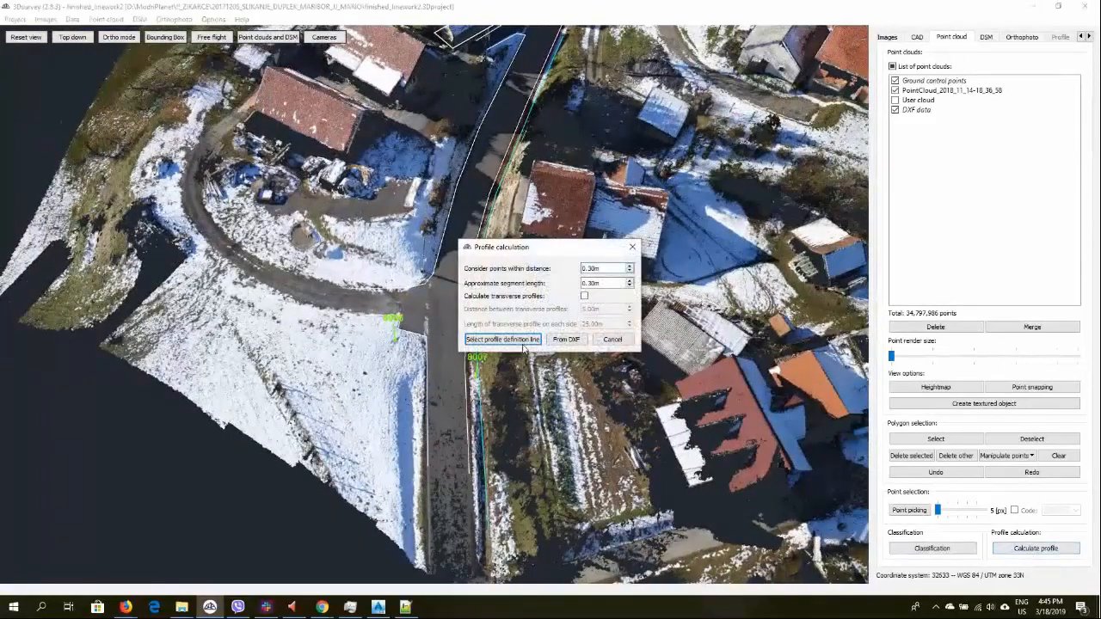
click(521, 342)
scroll(329, 422, down, 4)
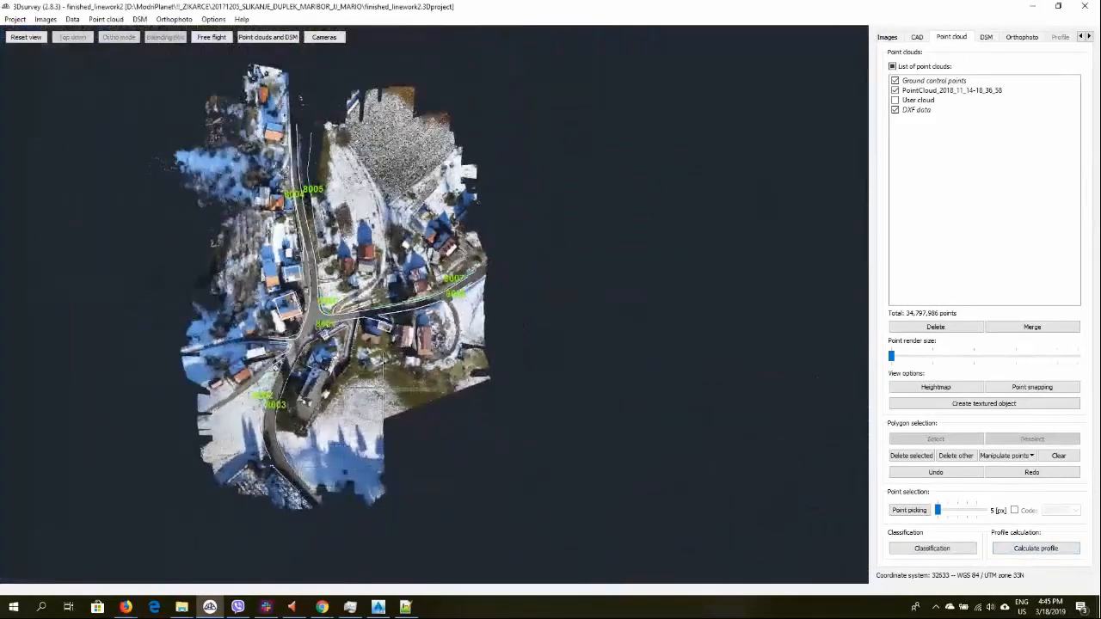
middle_drag(328, 414, 365, 289)
scroll(365, 291, up, 6)
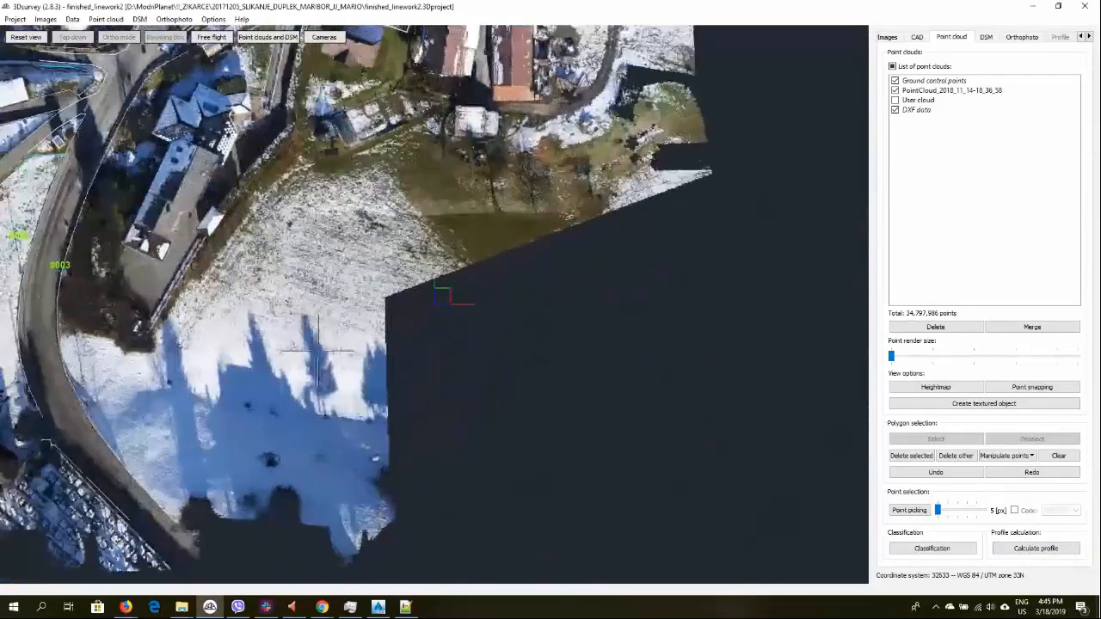
middle_drag(195, 353, 519, 298)
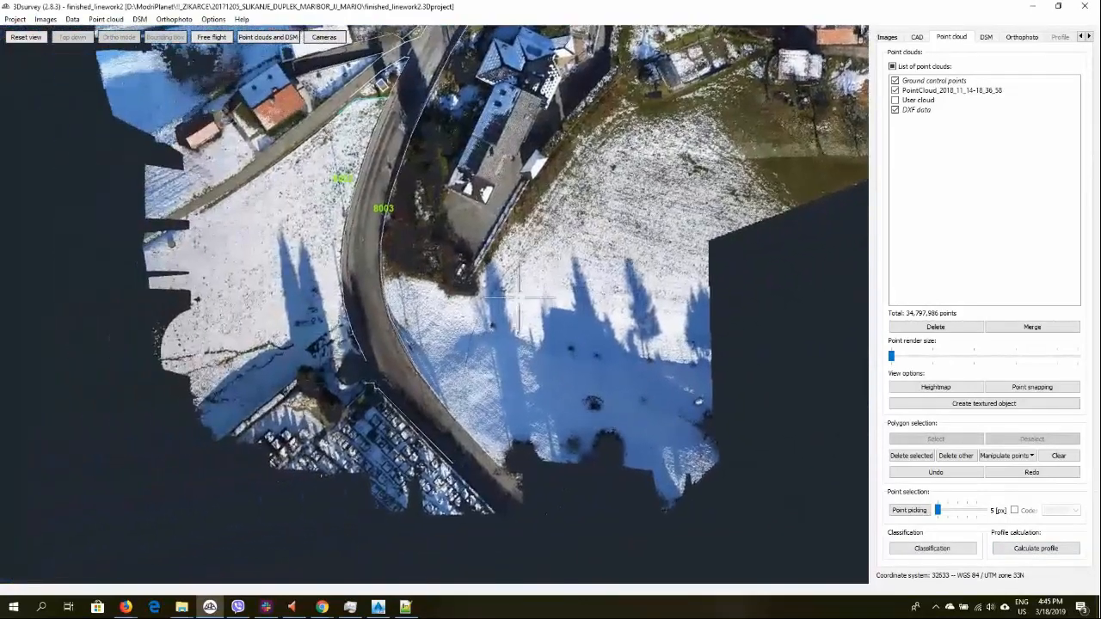
click(163, 263)
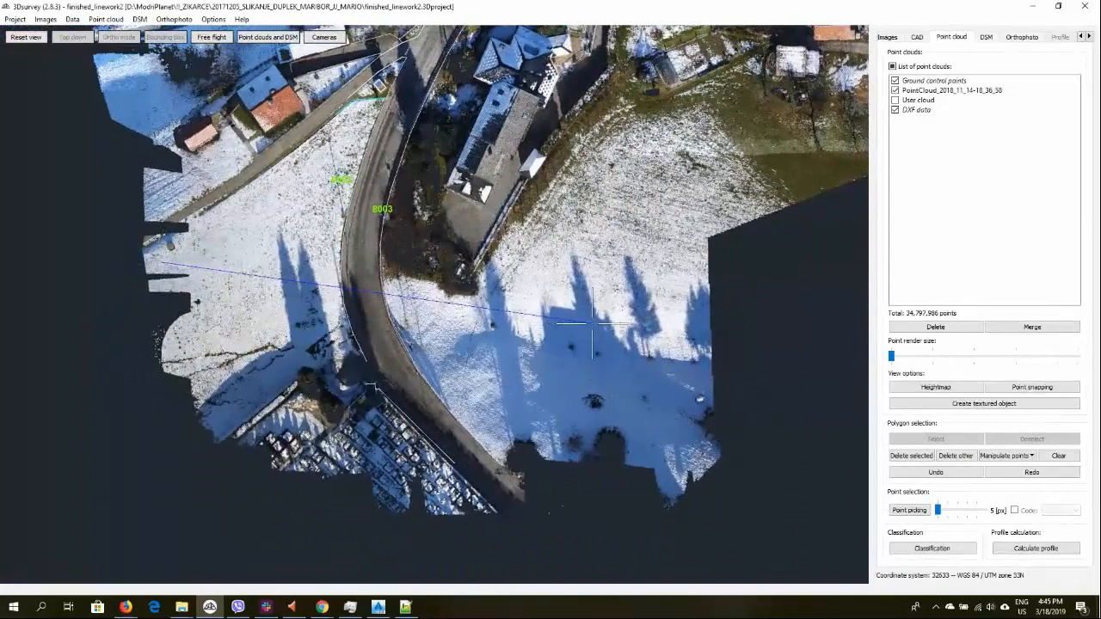
click(592, 326)
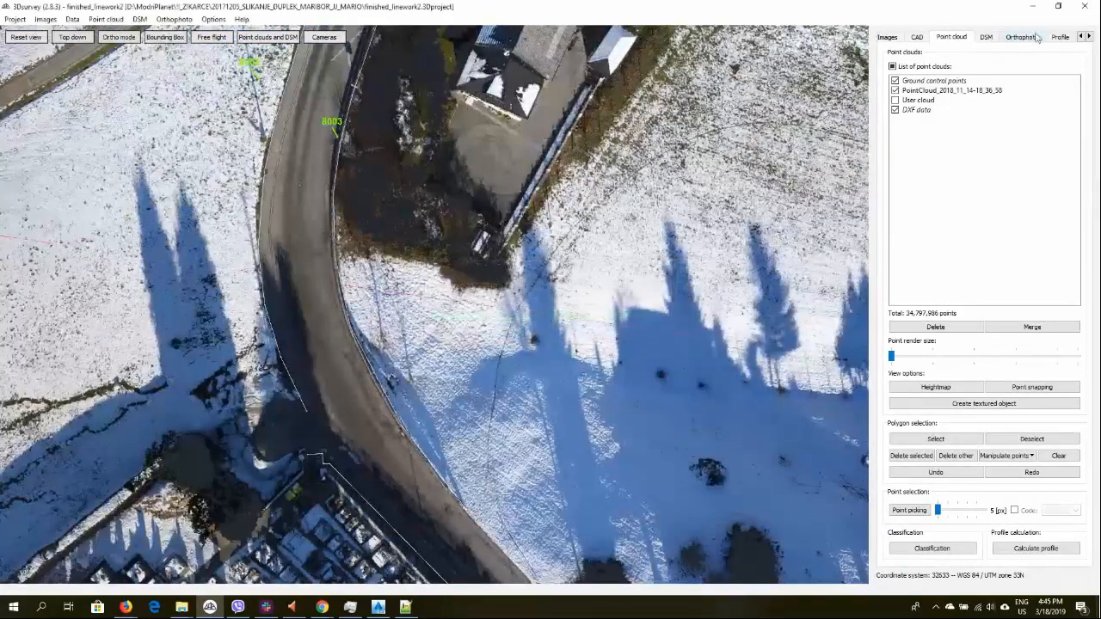
click(1058, 37)
Examine the elevation profile graph along its whole length
scroll(302, 272, up, 6)
scroll(324, 238, down, 7)
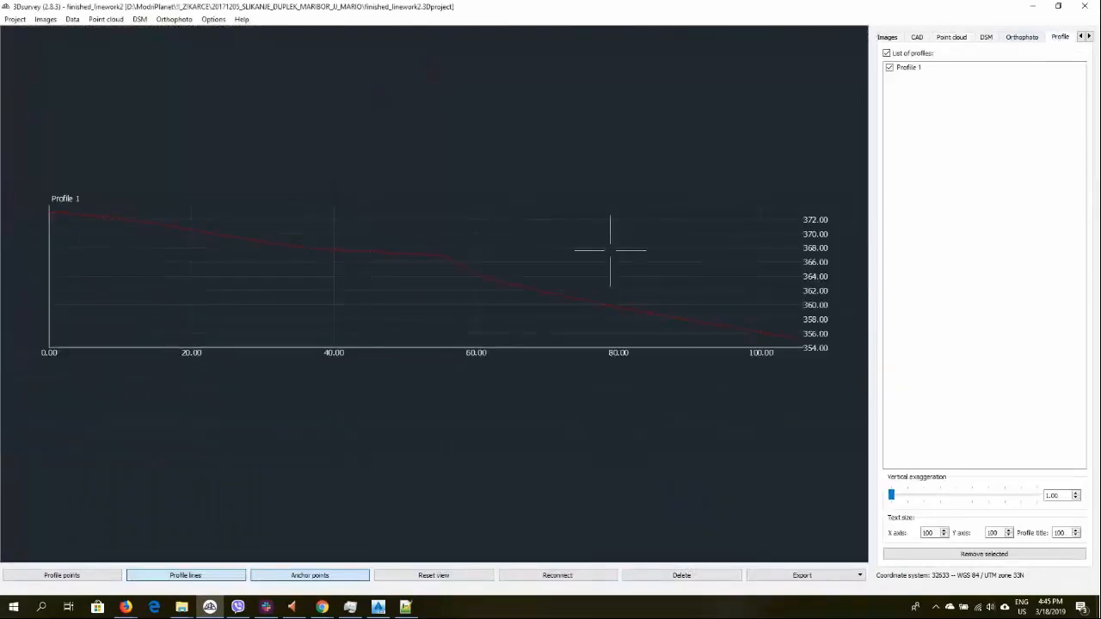
middle_drag(610, 249, 450, 248)
scroll(451, 249, down, 1)
scroll(503, 263, up, 6)
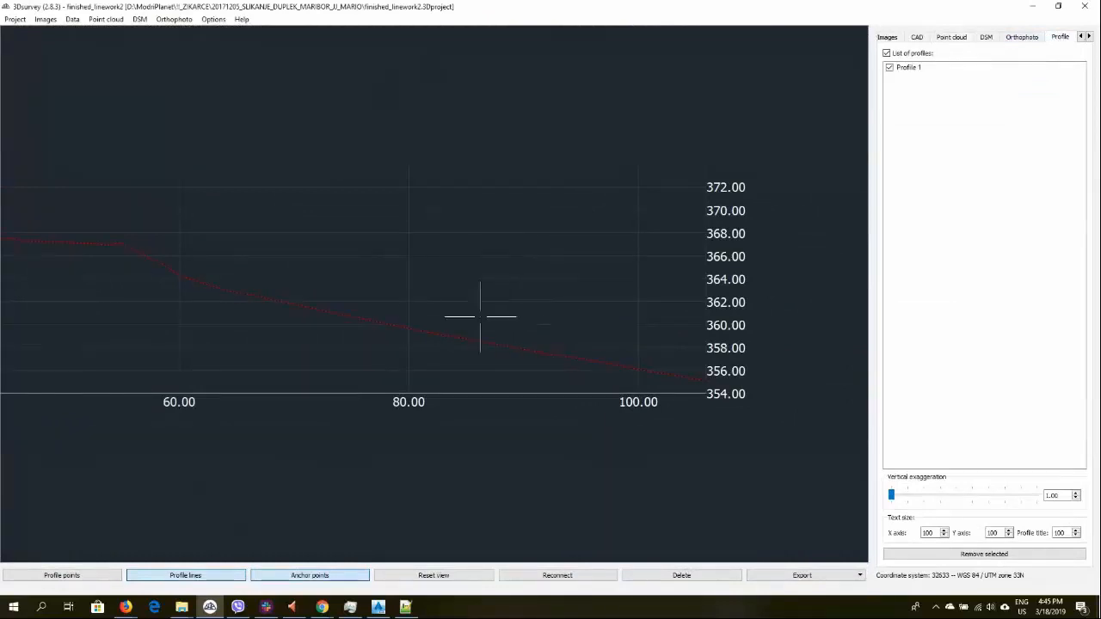
middle_drag(203, 251, 435, 248)
scroll(362, 246, up, 5)
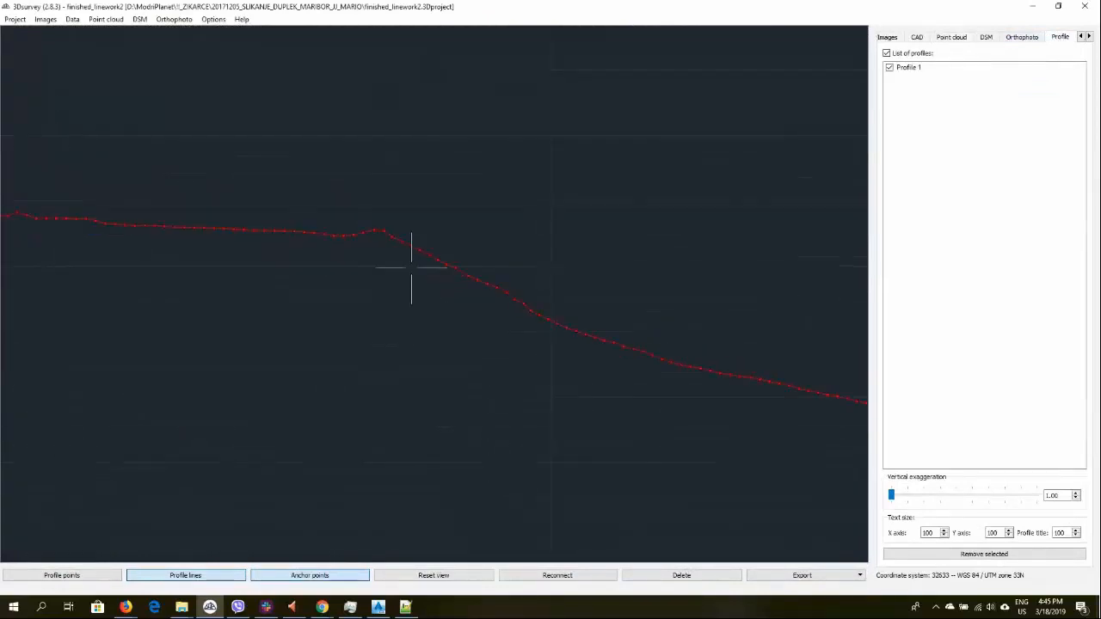
scroll(411, 268, down, 3)
middle_drag(362, 275, 396, 300)
scroll(370, 270, up, 4)
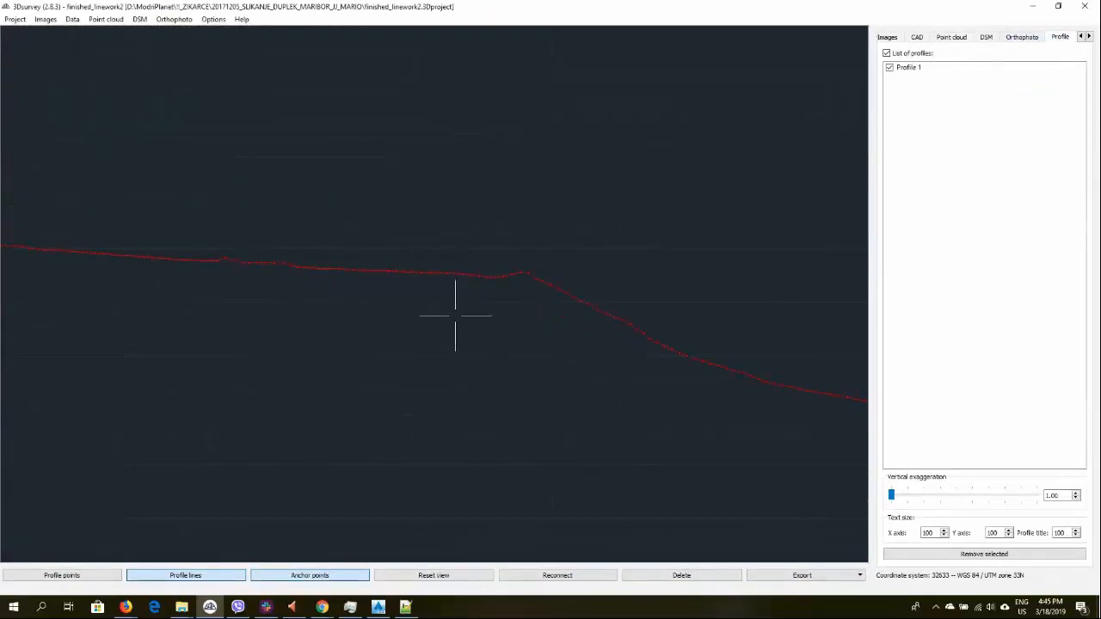
Export the profile as DXF named profile into the New folder of Autocad_Exports
click(857, 576)
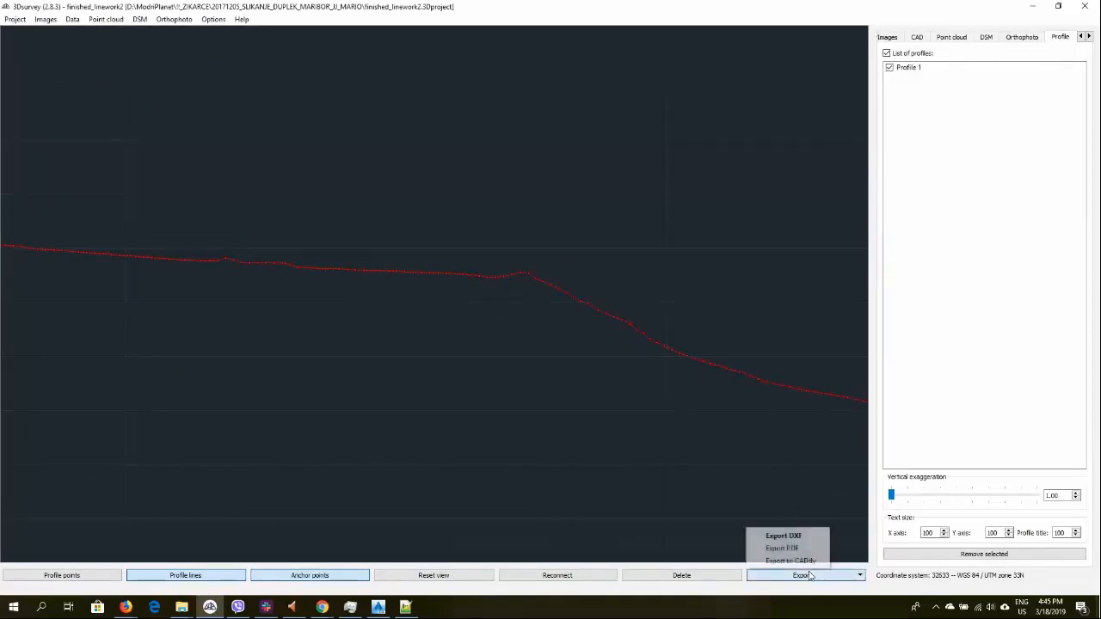
click(805, 536)
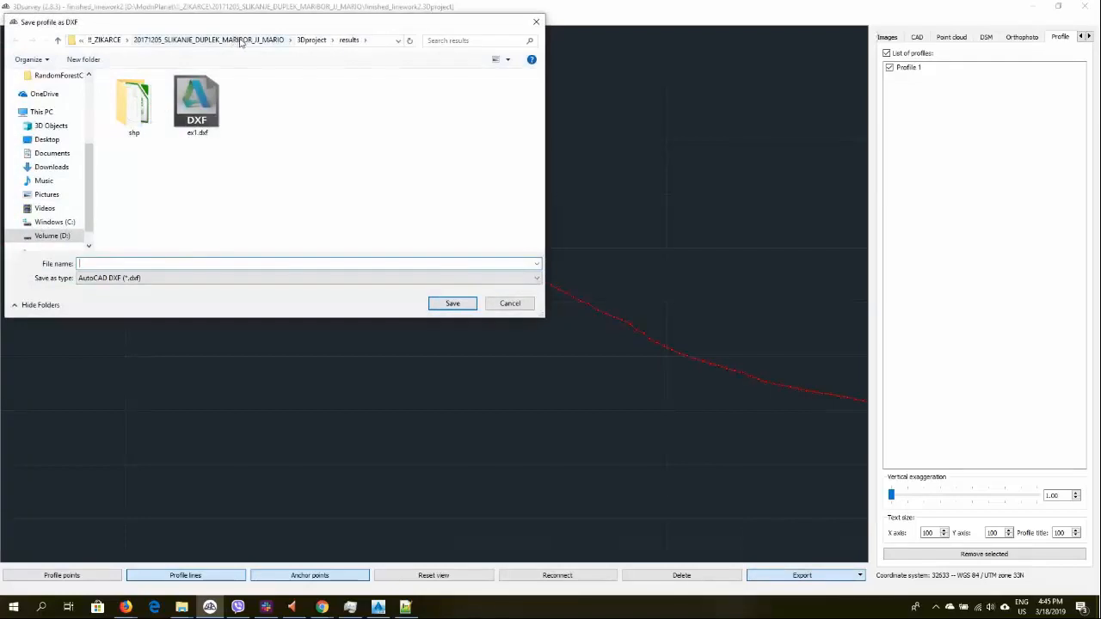
click(214, 41)
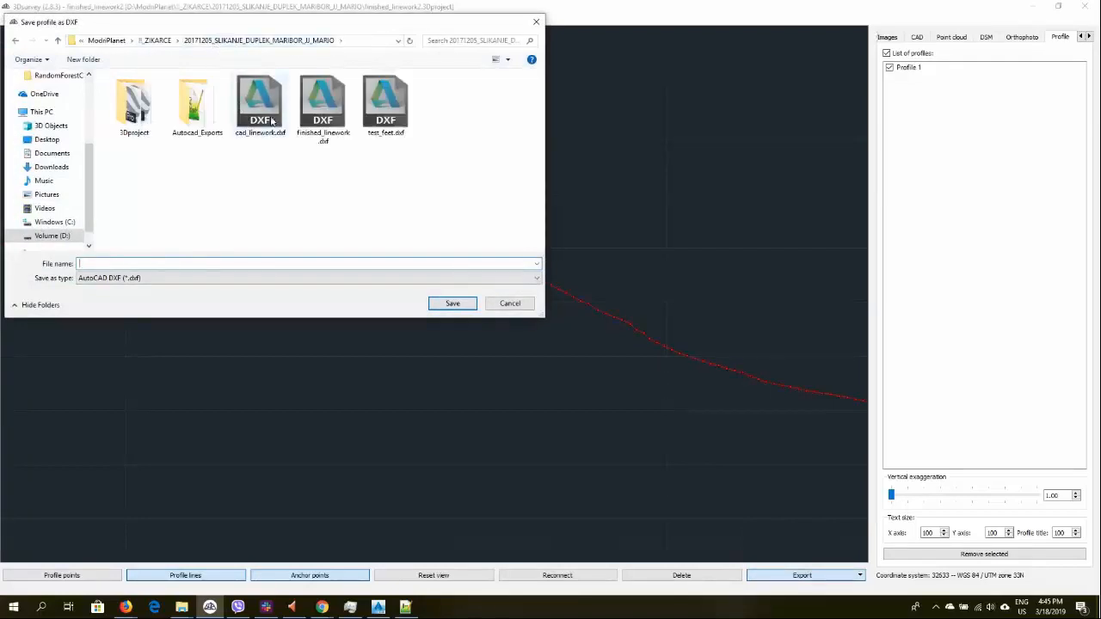
double_click(201, 105)
double_click(150, 138)
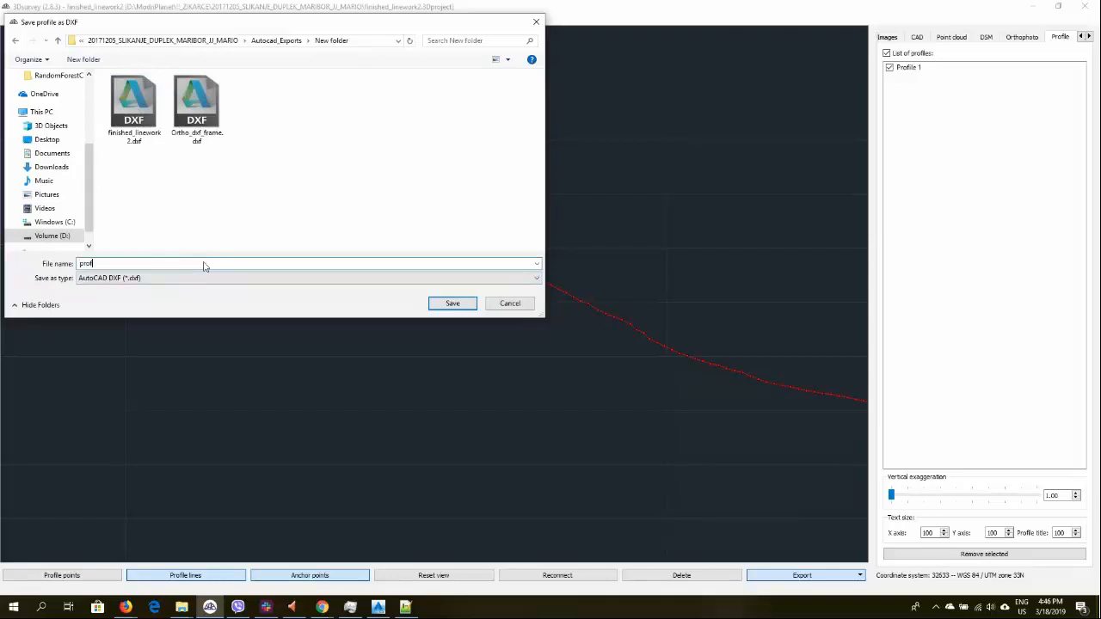
click(439, 303)
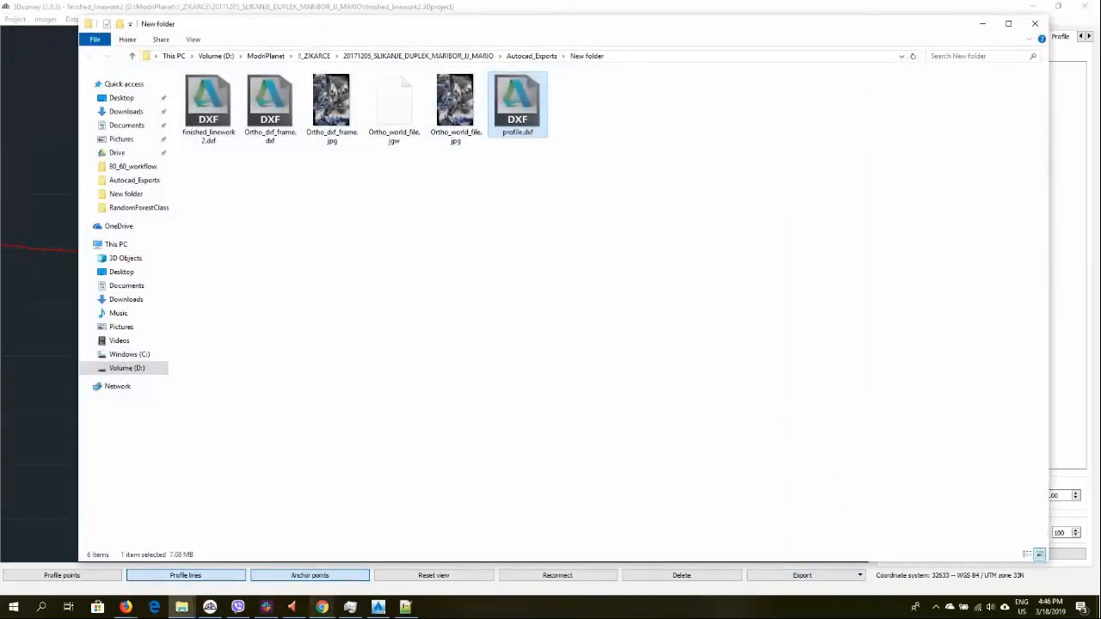
Switch to AutoCAD Civil 3D and insert the exported profile.dxf as a block at 0,0,0 with scale 1
click(378, 607)
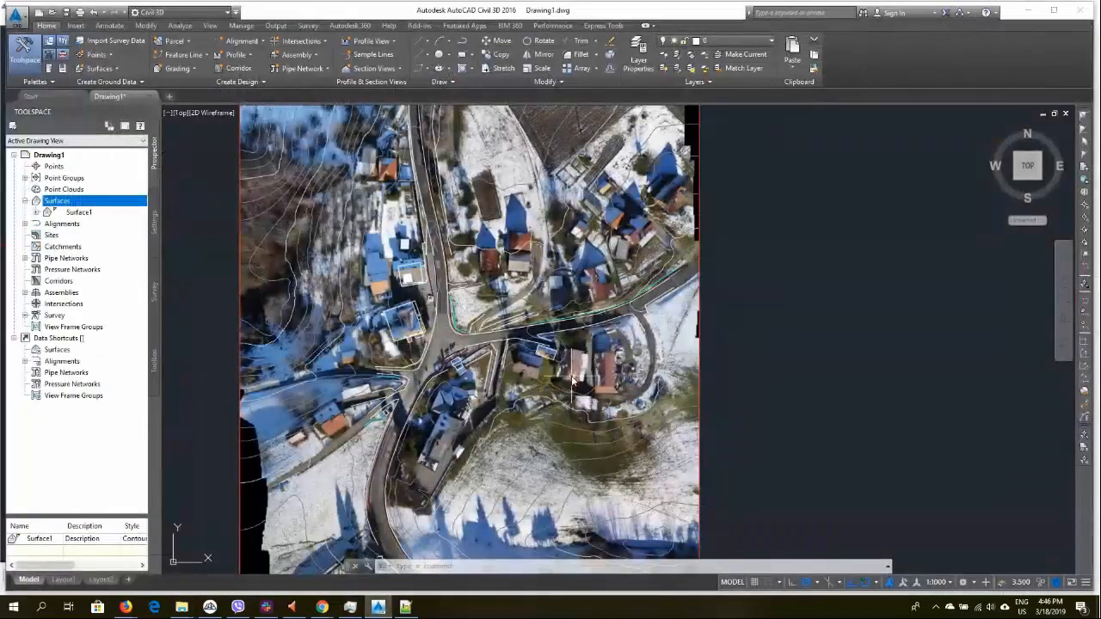
text(inser)
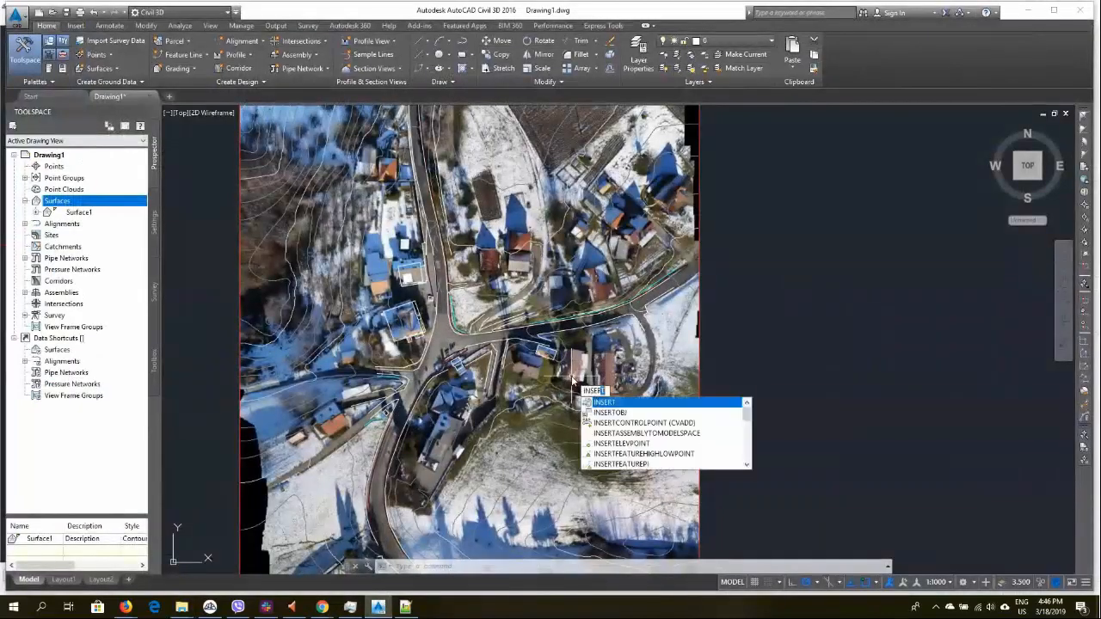
key(Return)
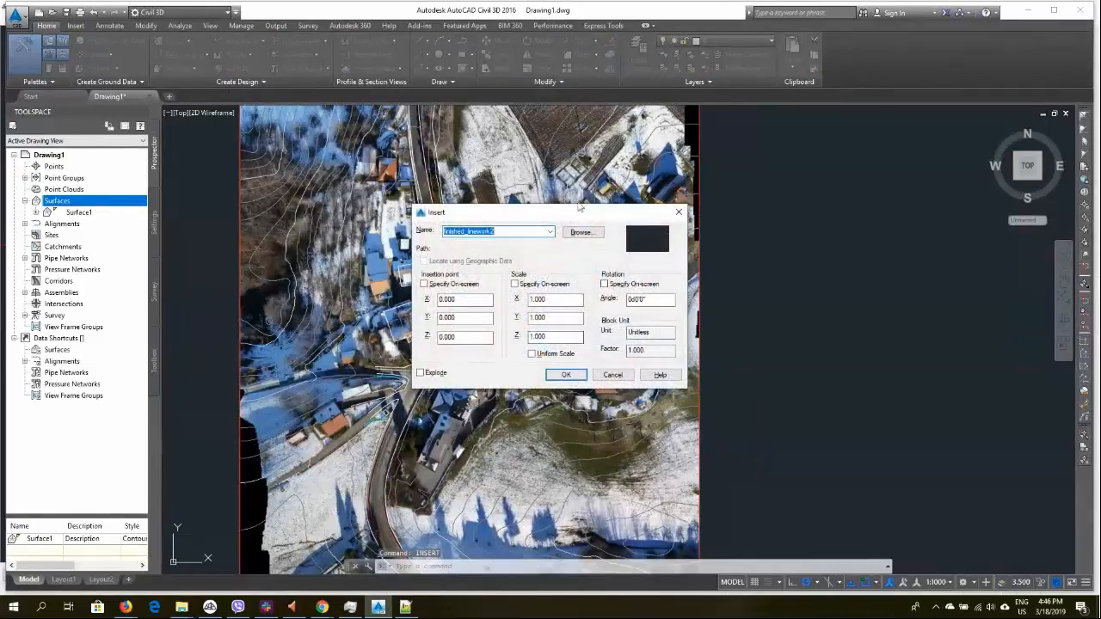
click(582, 232)
double_click(470, 232)
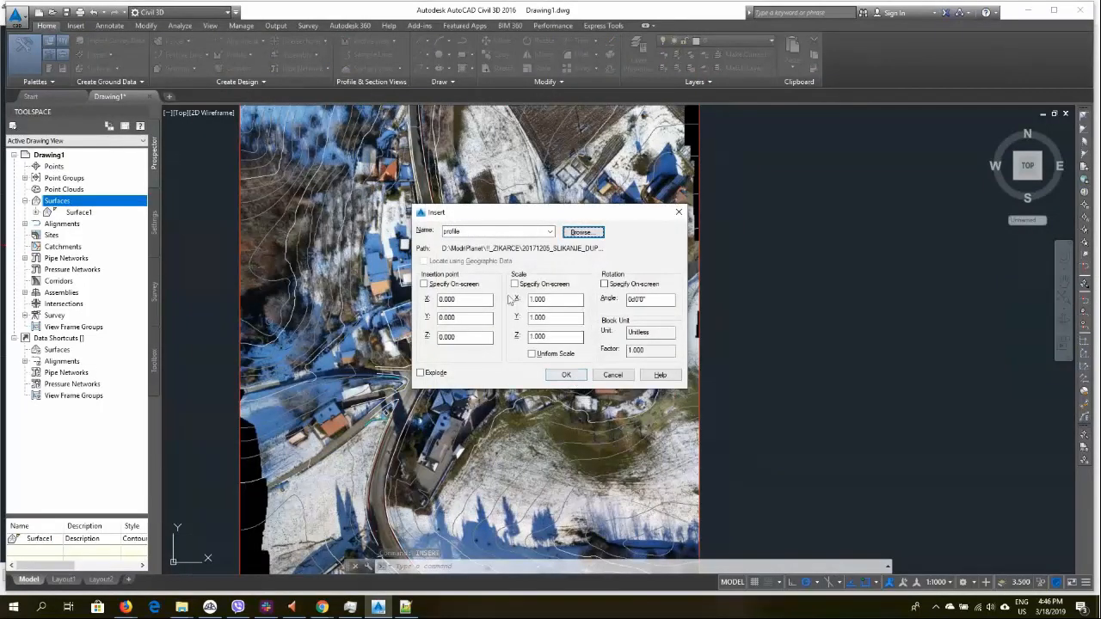
click(564, 377)
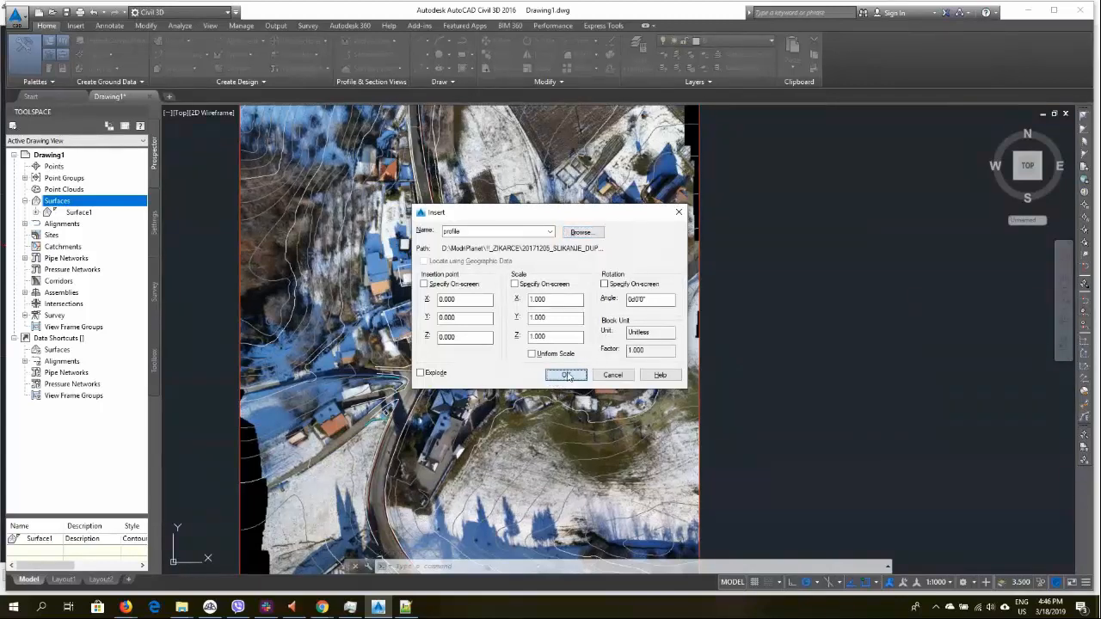
Select the inserted profile block over the orthophoto and explode it
scroll(427, 375, down, 2)
scroll(419, 465, up, 6)
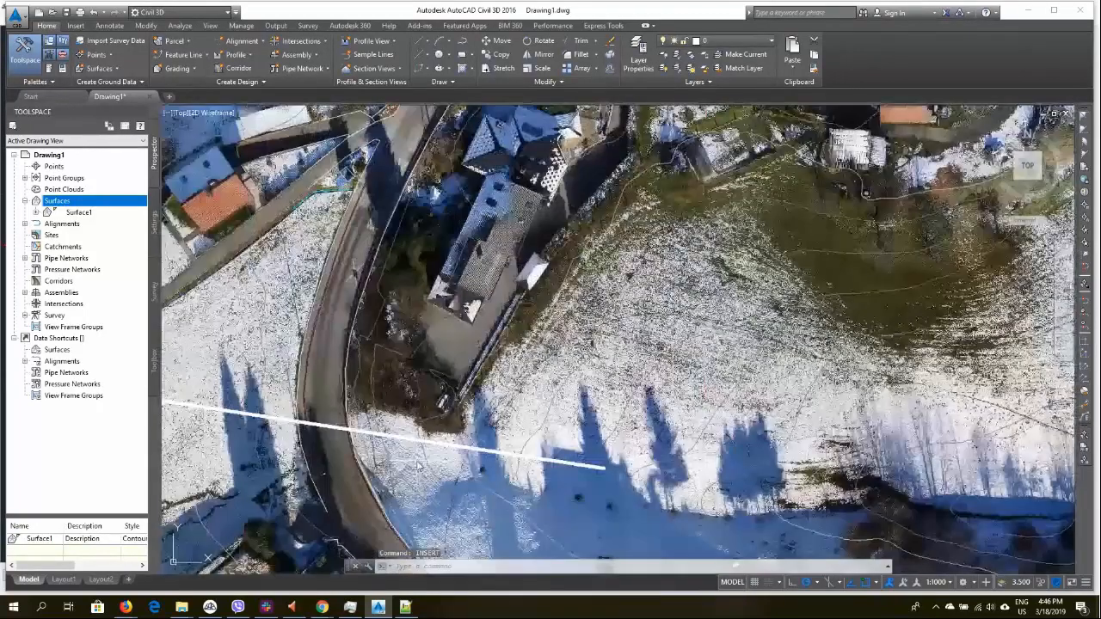
scroll(419, 465, down, 2)
scroll(507, 396, up, 6)
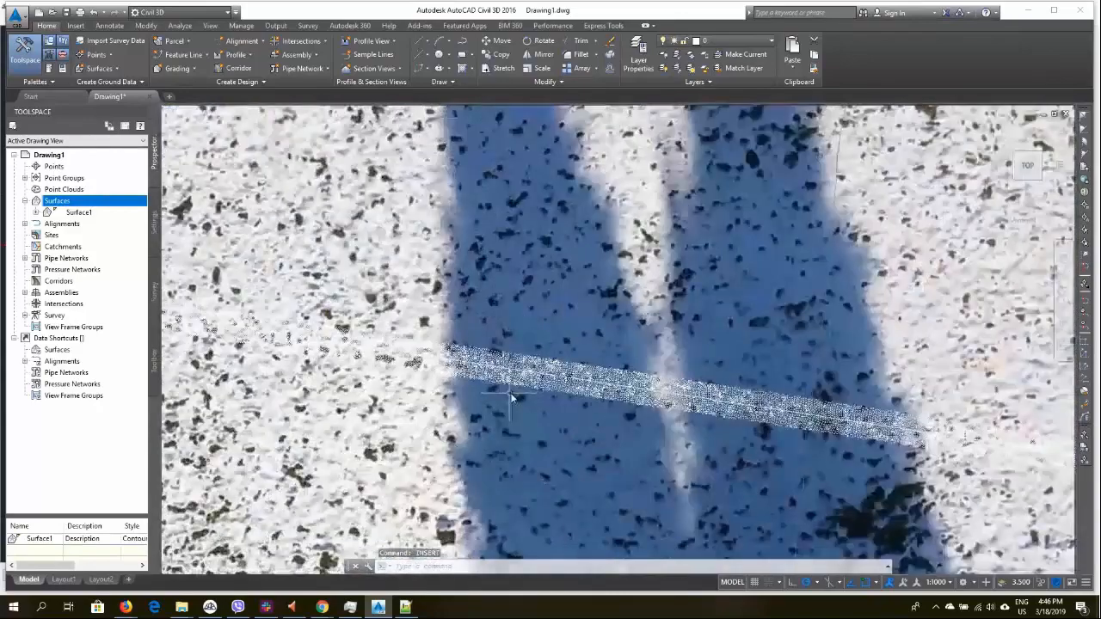
middle_drag(646, 384, 362, 341)
click(607, 378)
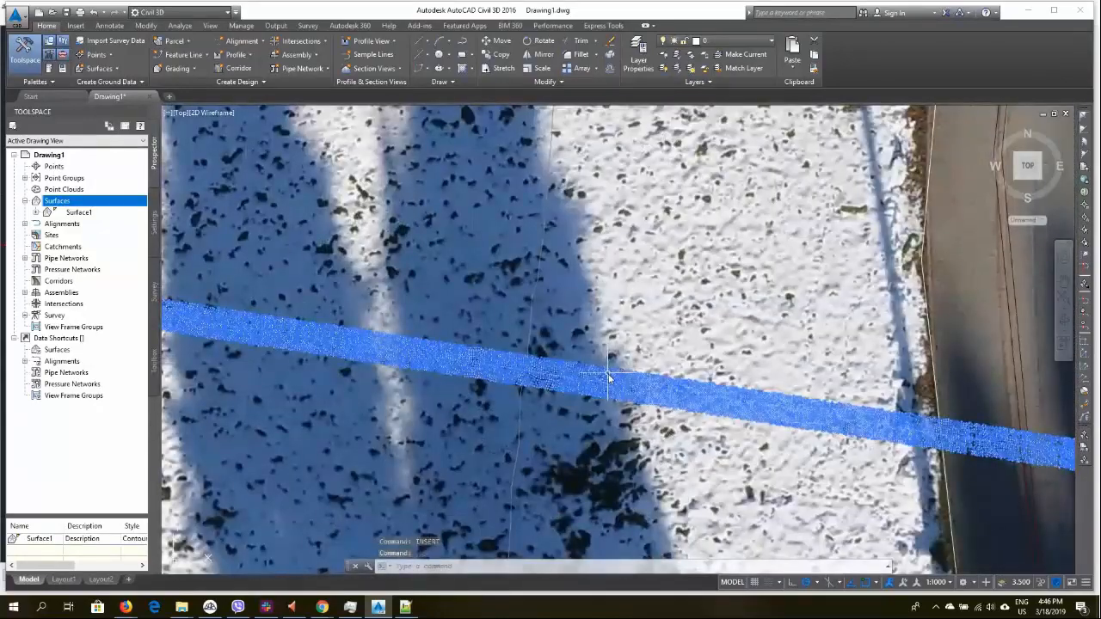
click(743, 36)
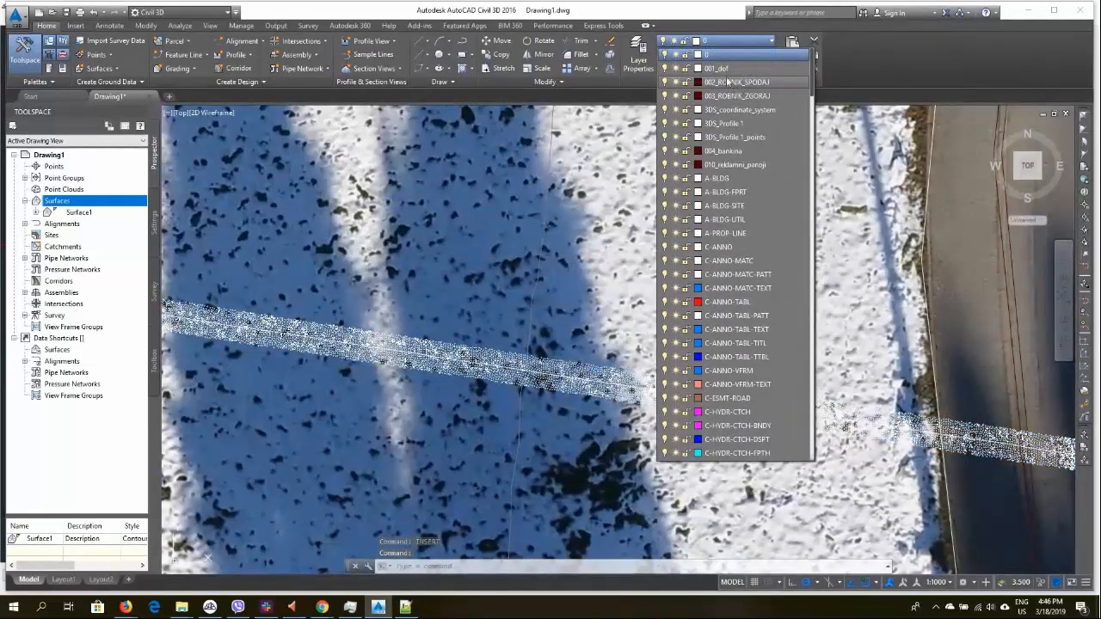
click(441, 350)
key(Escape)
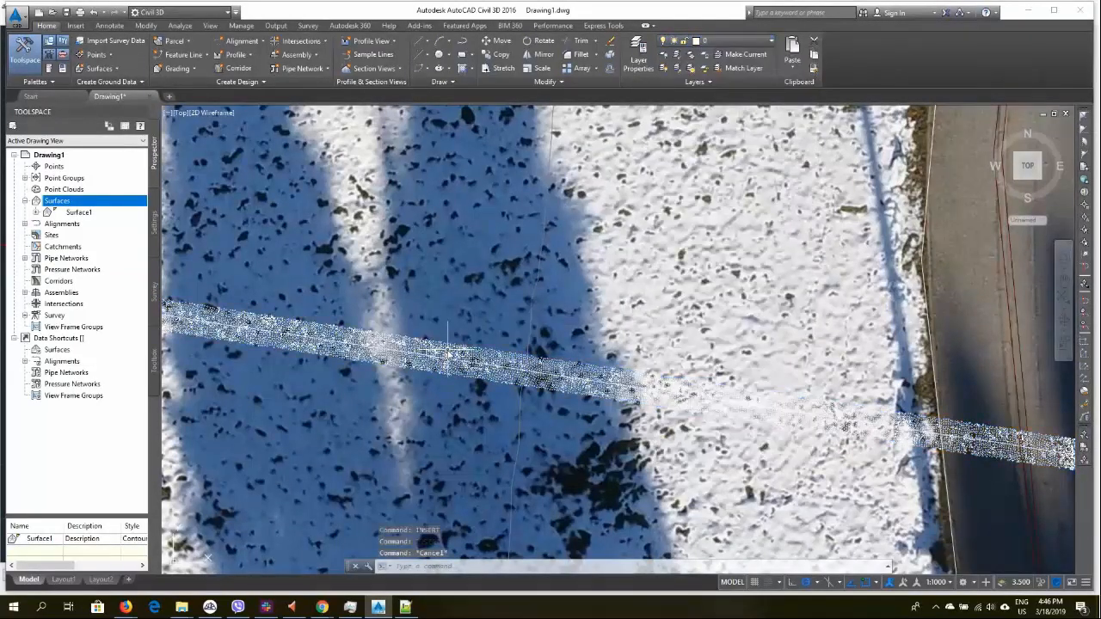
click(449, 352)
text(explode)
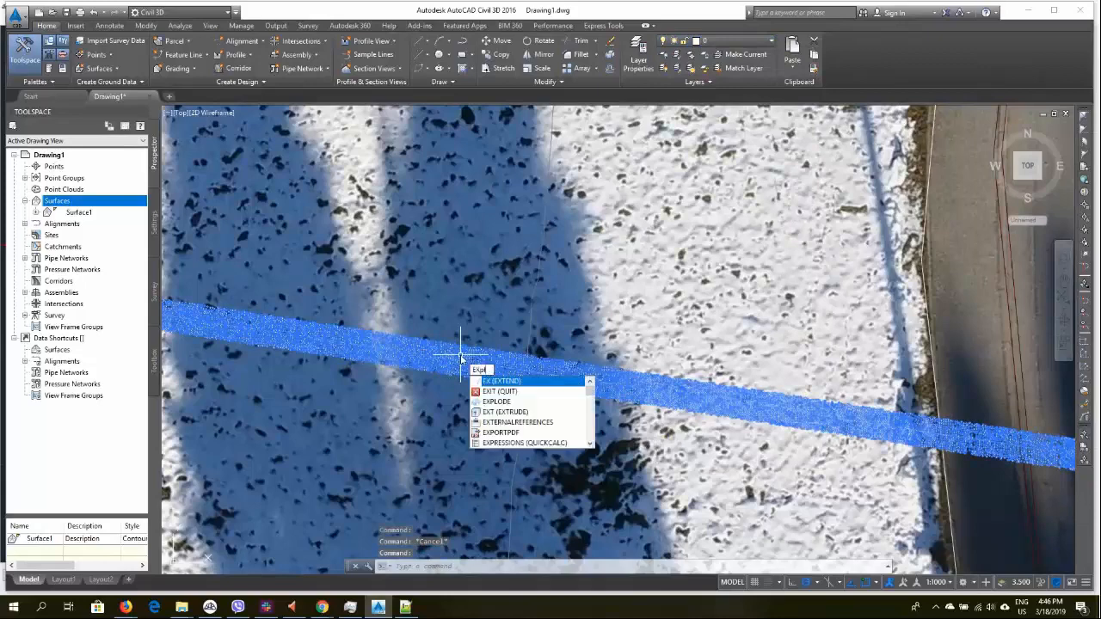
key(Return)
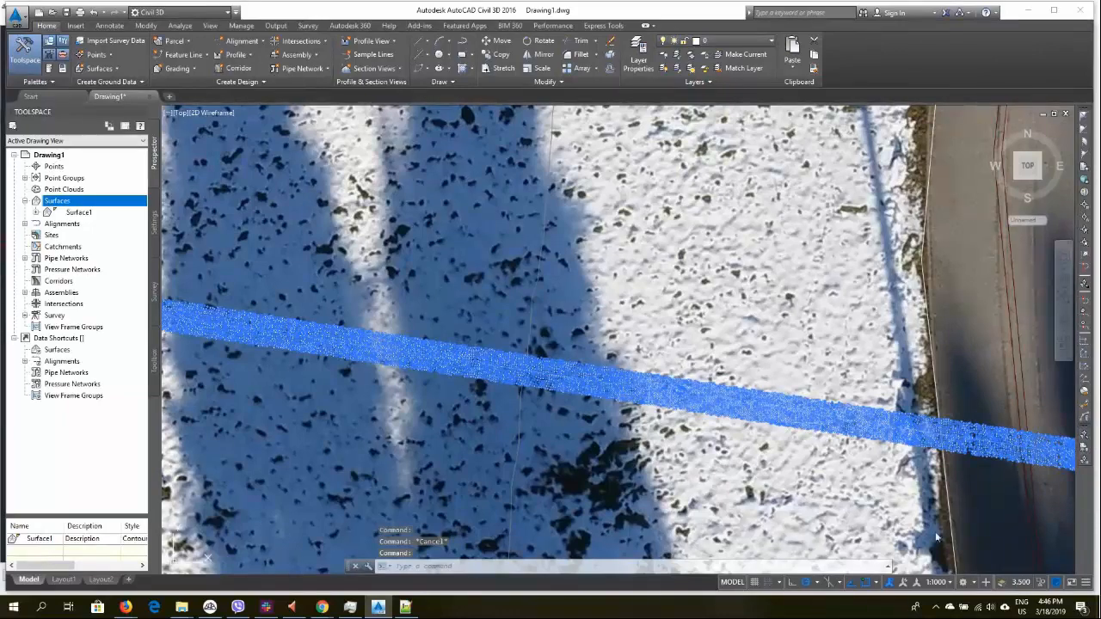
Select the orthophoto image by its edge and send it to the back of the draw order
scroll(762, 514, down, 2)
scroll(762, 462, down, 5)
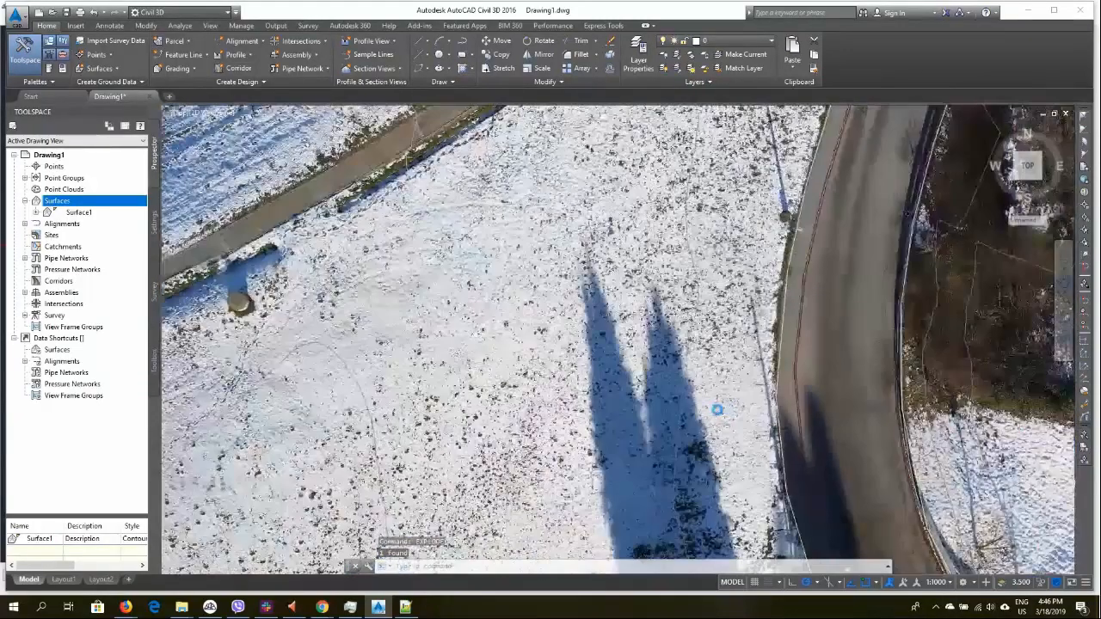
click(504, 411)
key(Escape)
scroll(631, 465, down, 5)
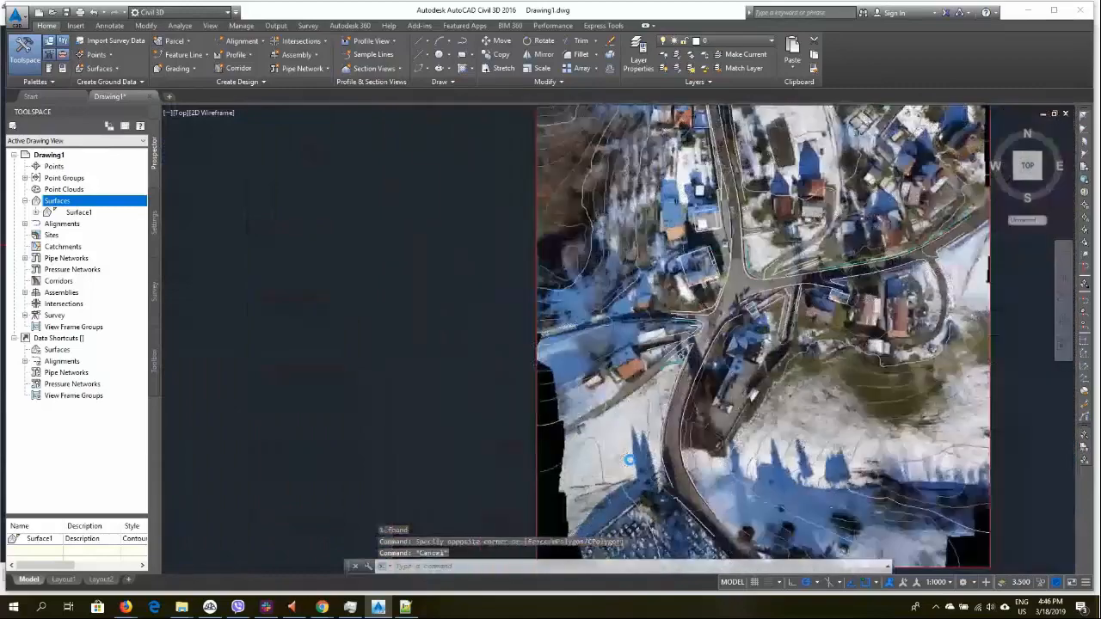
scroll(578, 423, up, 5)
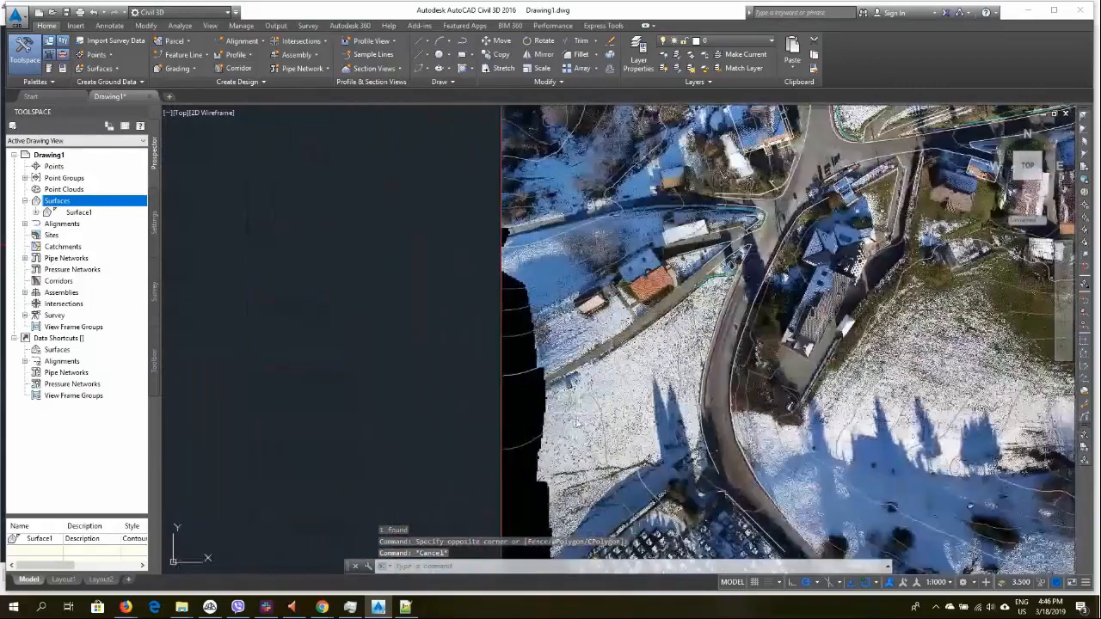
click(504, 418)
click(505, 416)
click(506, 416)
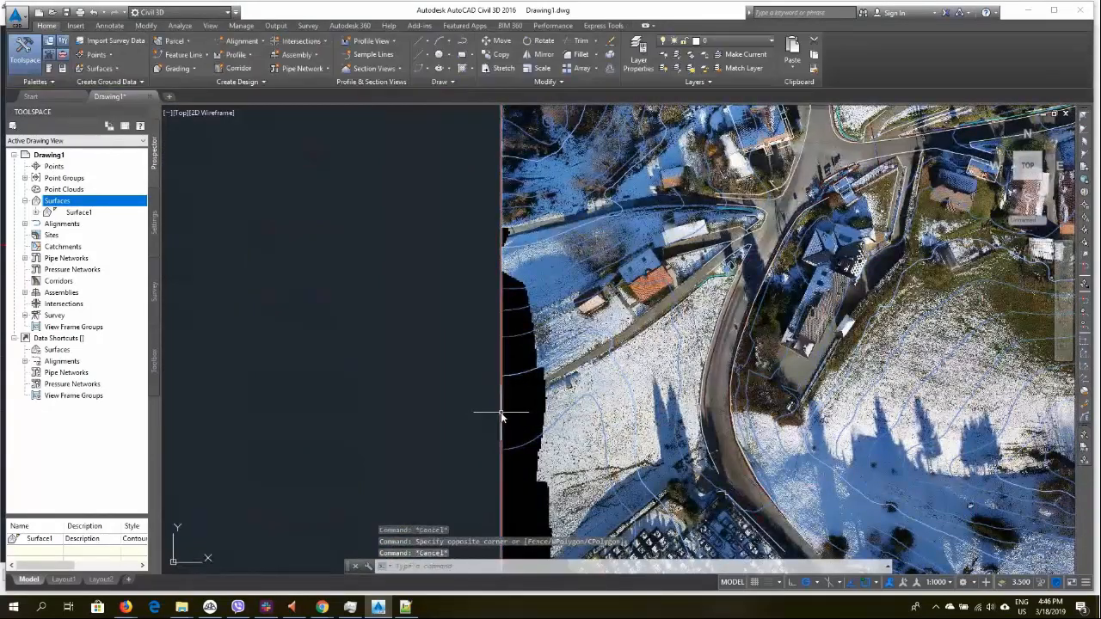
right_click(504, 415)
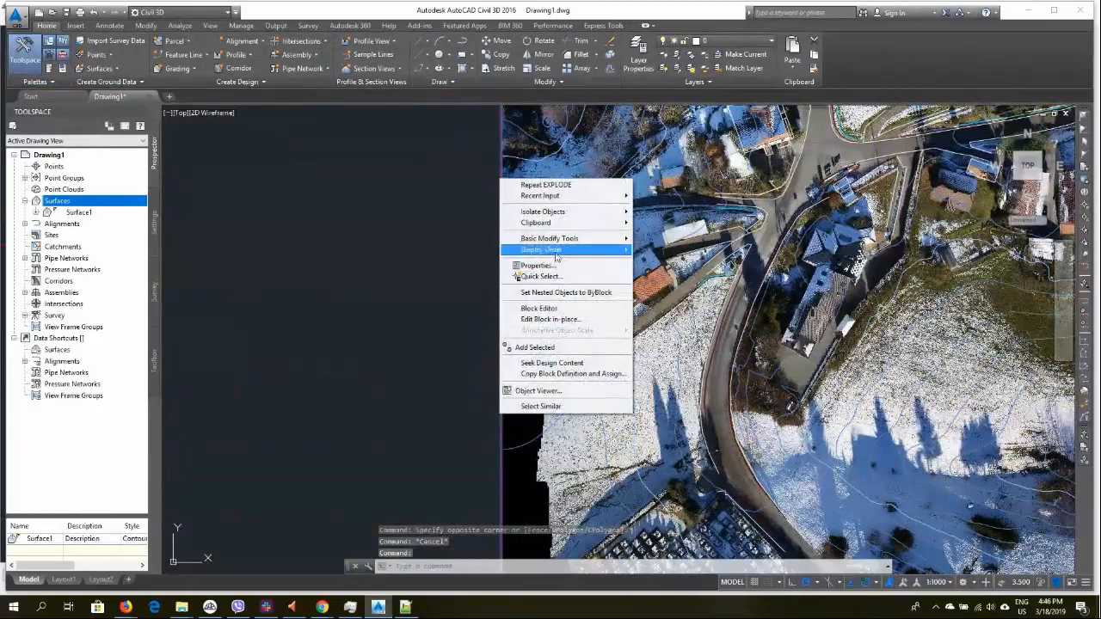
mouse_move(568, 250)
click(670, 263)
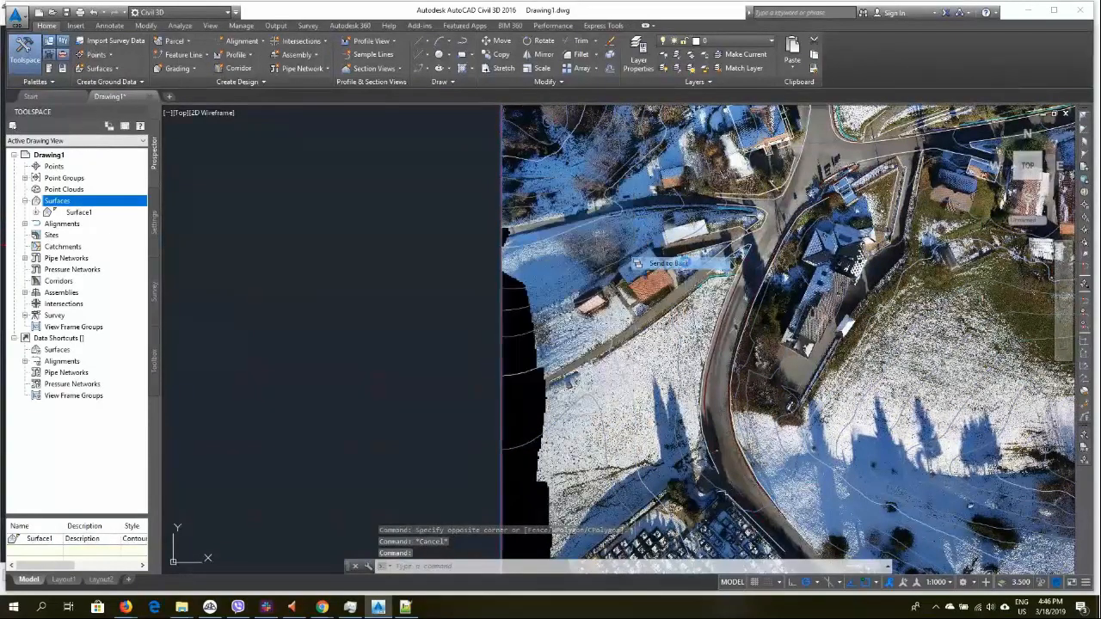
Inspect the profile line lying on the orthophoto up close, selecting it to check its vertices
mouse_move(764, 451)
middle_down()
mouse_move(614, 199)
mouse_move(623, 286)
middle_up()
scroll(623, 286, up, 2)
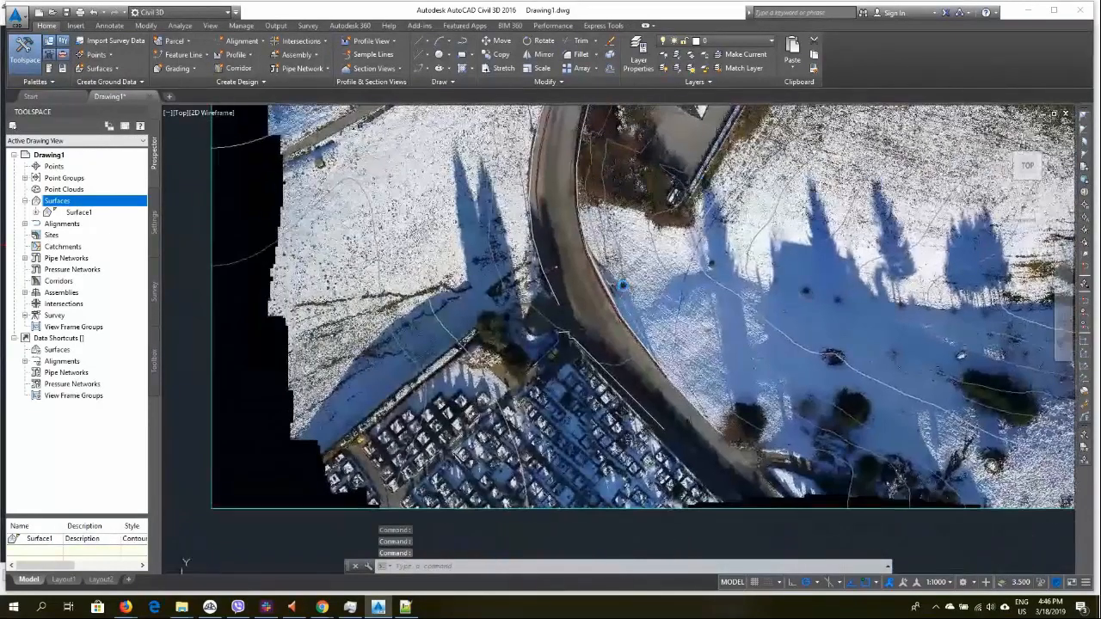
key(Escape)
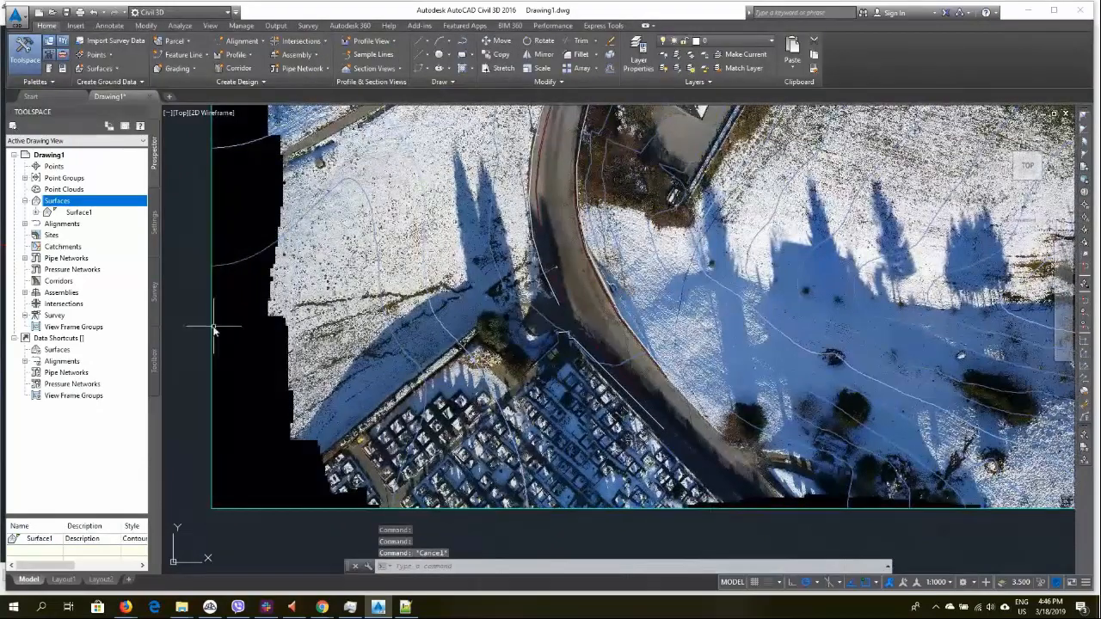
click(215, 327)
key(Escape)
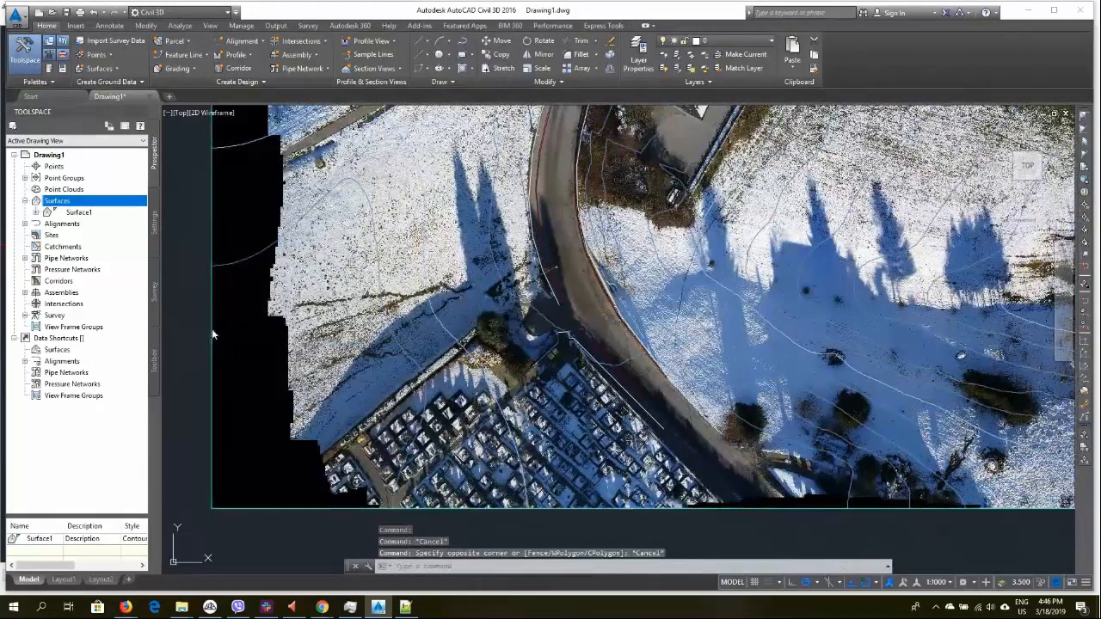
click(212, 331)
scroll(561, 261, up, 5)
scroll(567, 259, down, 5)
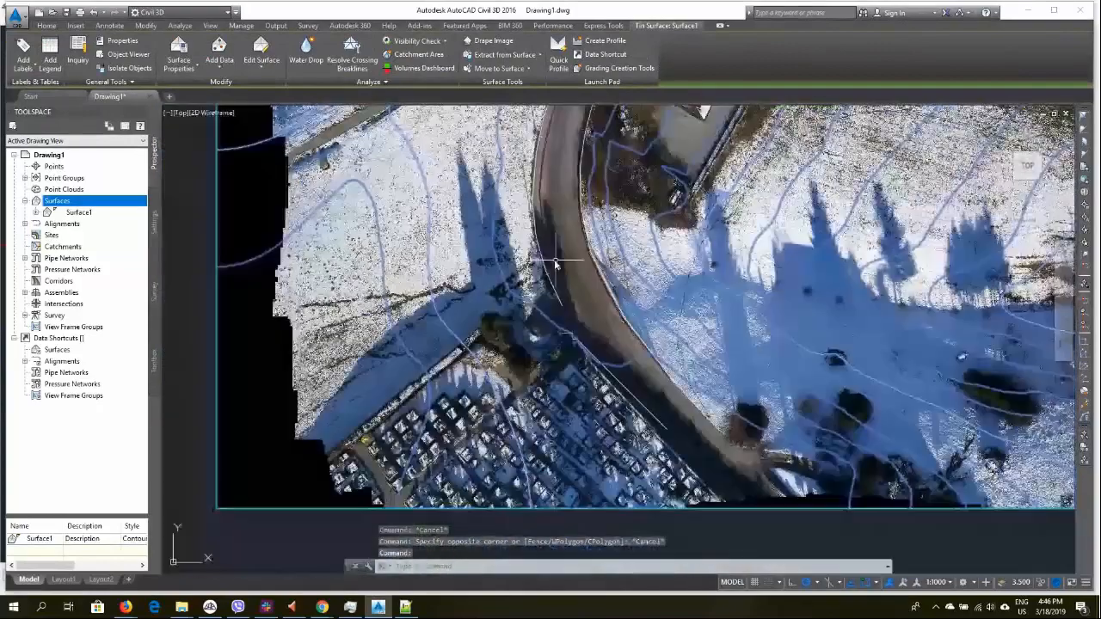
click(384, 184)
click(731, 315)
scroll(719, 321, down, 2)
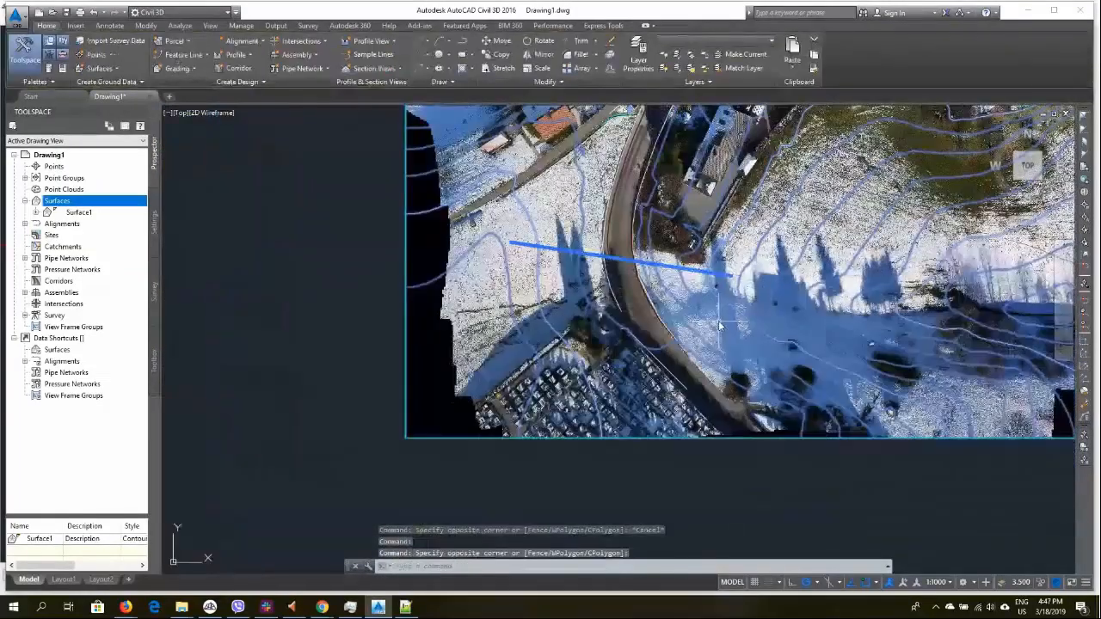
scroll(721, 326, up, 10)
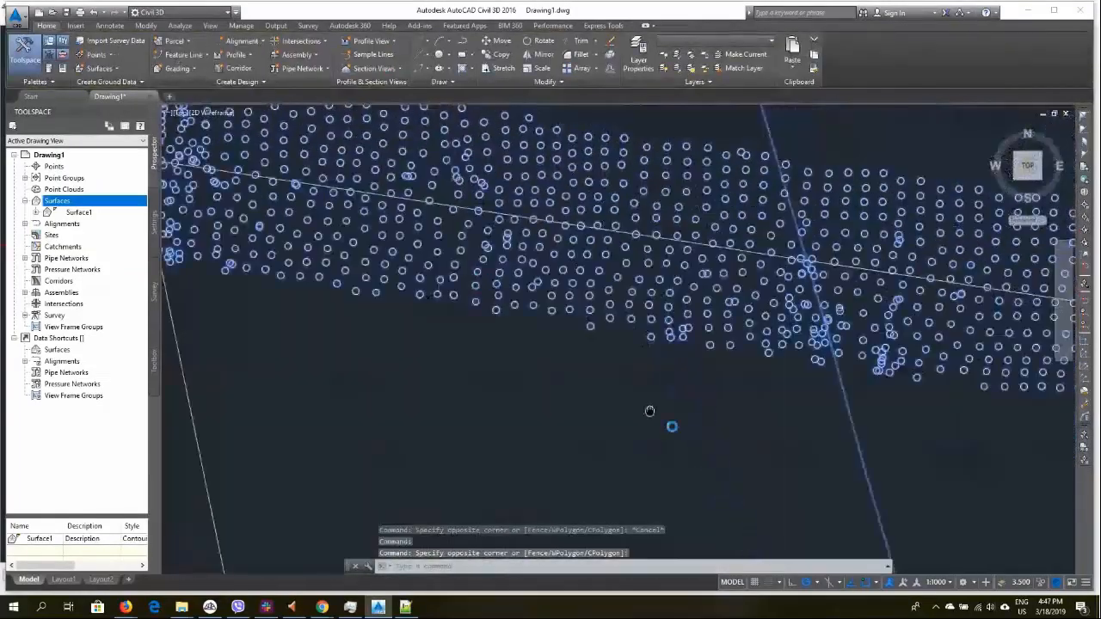
middle_drag(650, 411, 756, 478)
key(Escape)
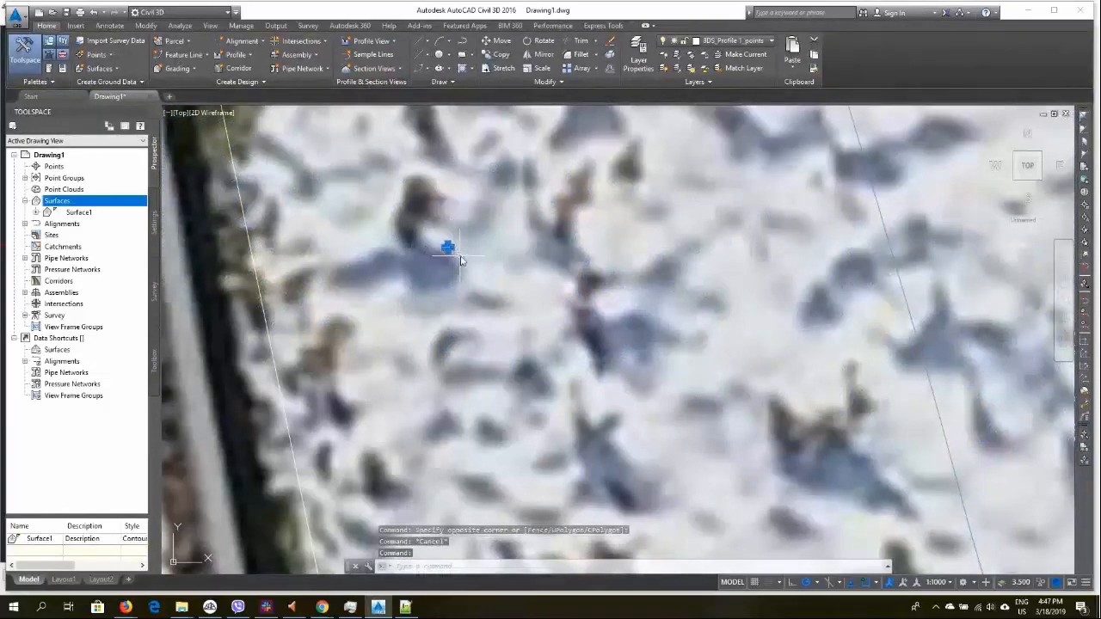
key(Escape)
click(456, 258)
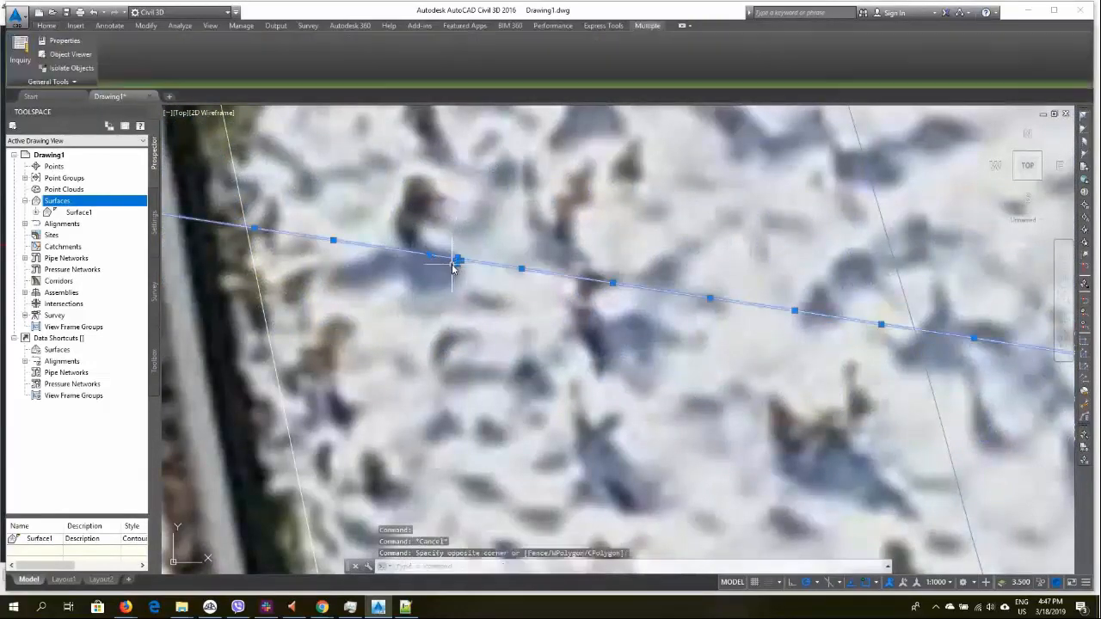
Orbit the view in 3D to examine the profile line against the terrain surface and orthophoto
scroll(517, 269, down, 6)
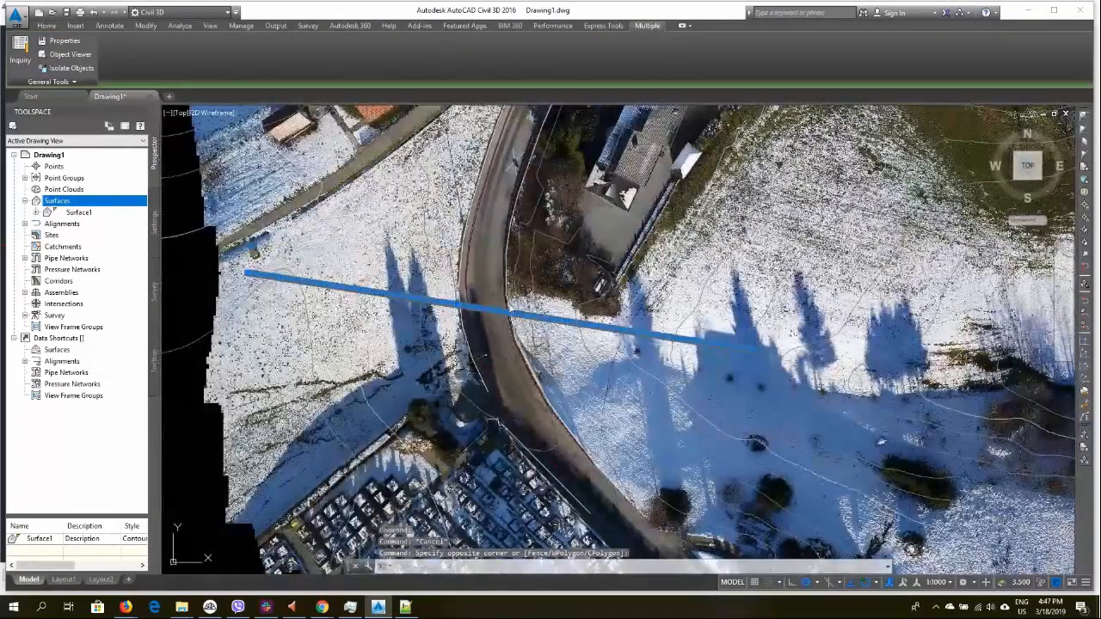
shift+middle_drag(516, 293, 524, 206)
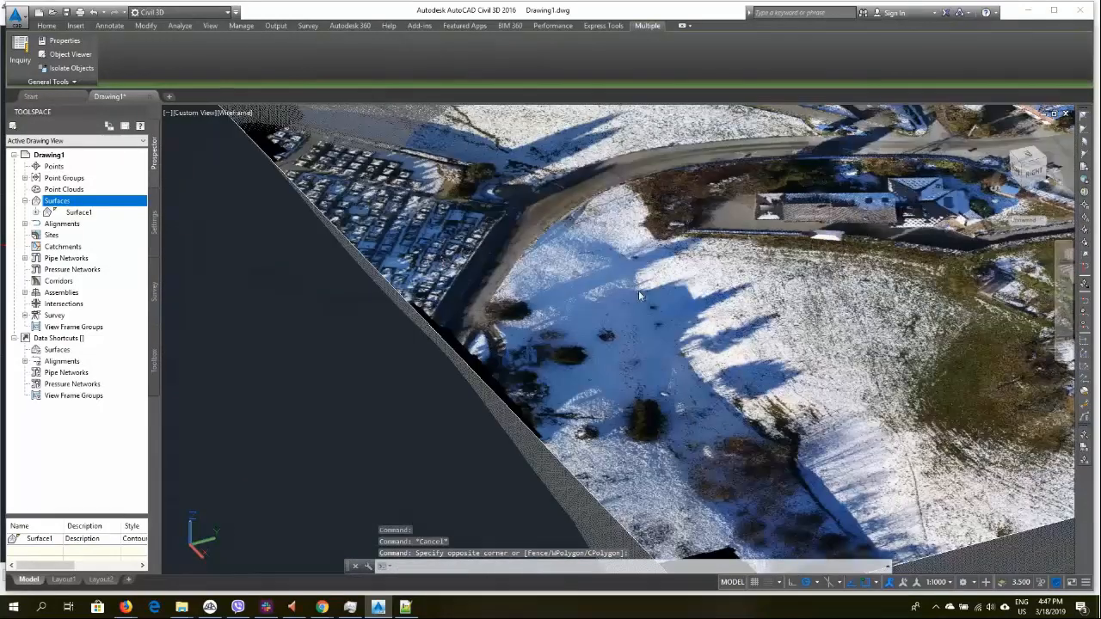
scroll(690, 306, down, 6)
scroll(690, 305, up, 5)
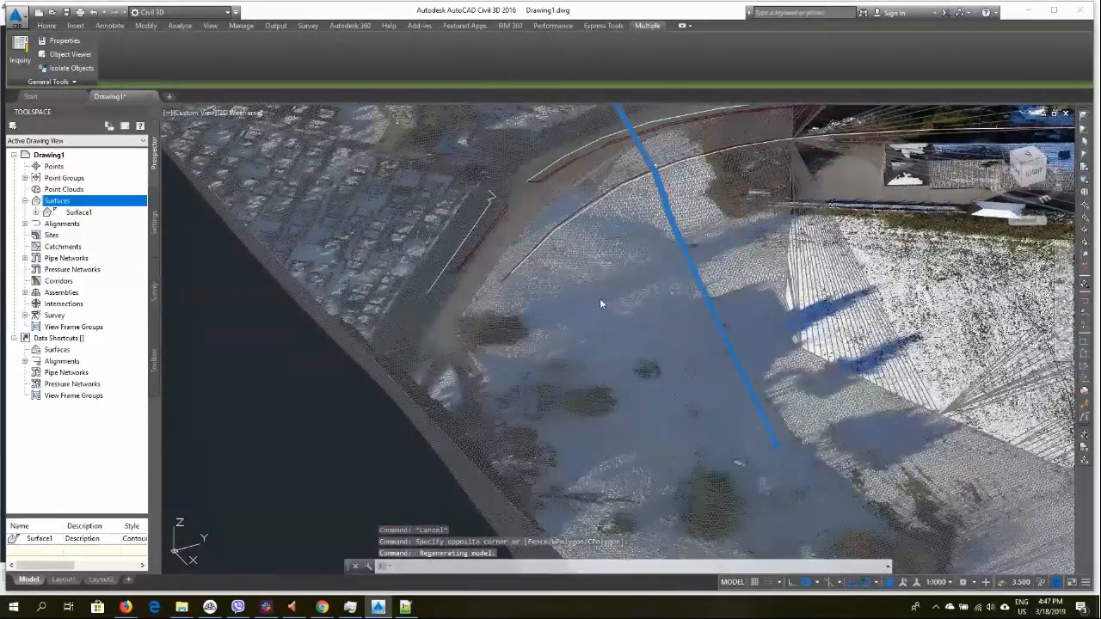
shift+middle_drag(599, 298, 749, 248)
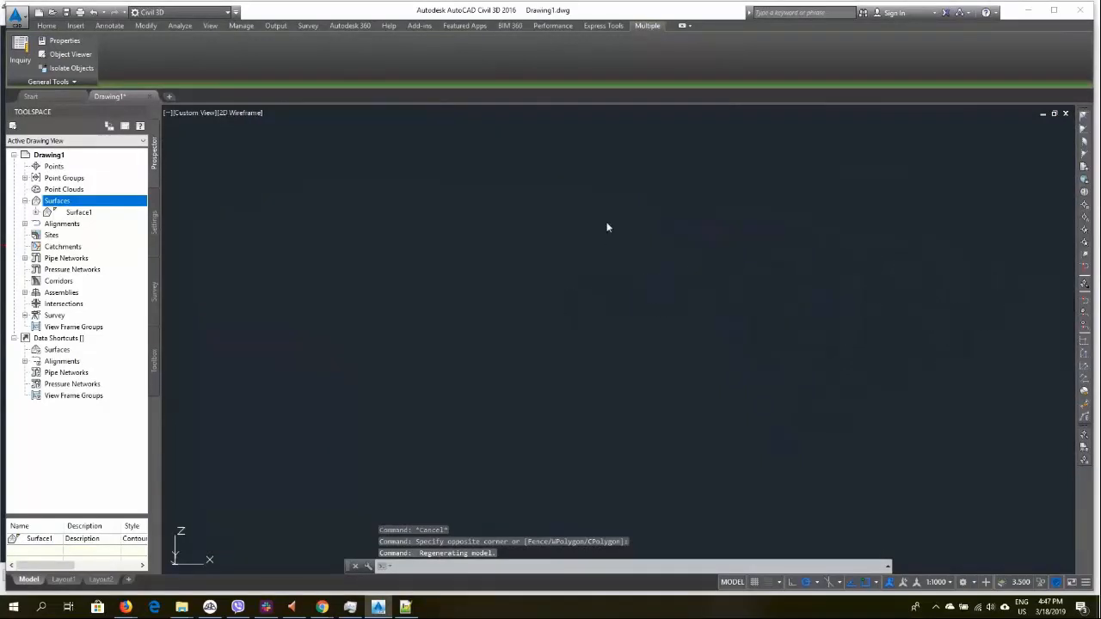
scroll(636, 167, down, 4)
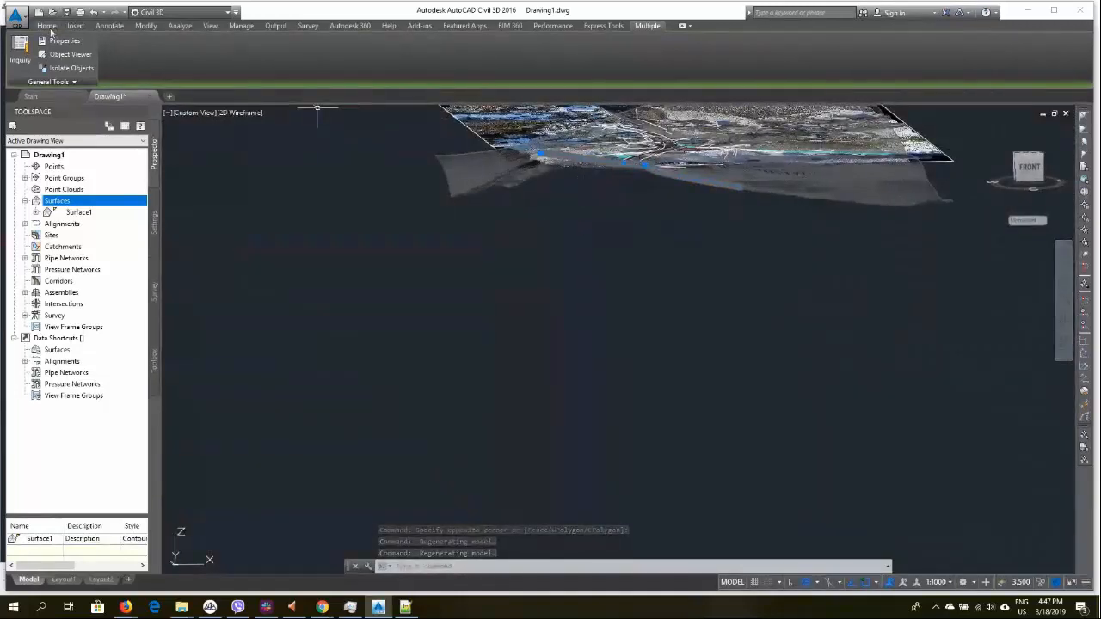
Return to the Top view and examine the exported profile graph in the drawing
click(209, 26)
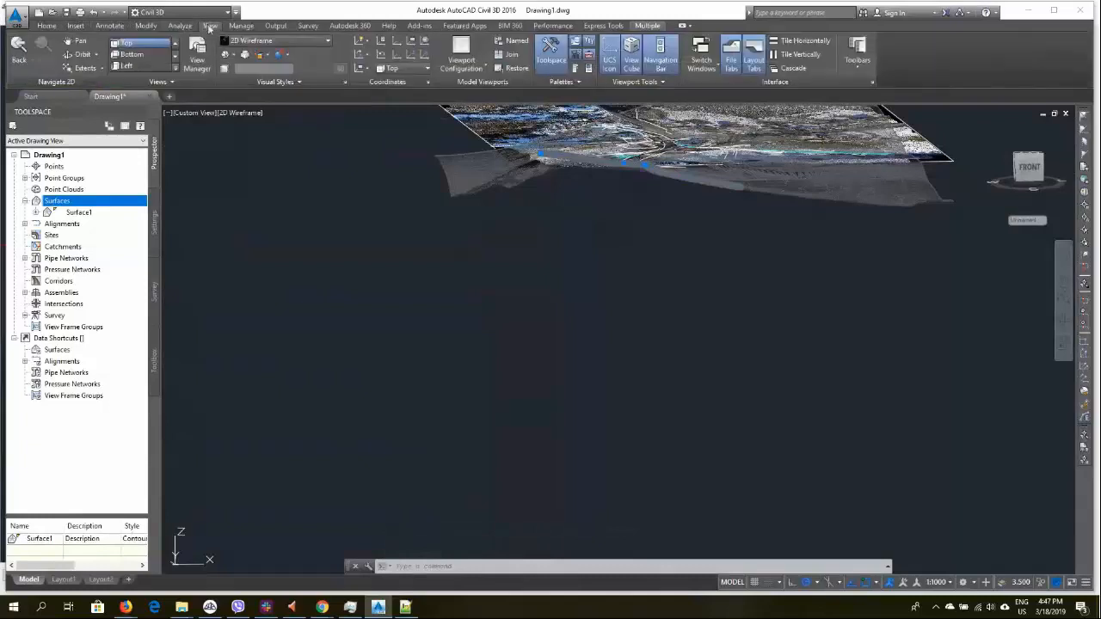
click(127, 44)
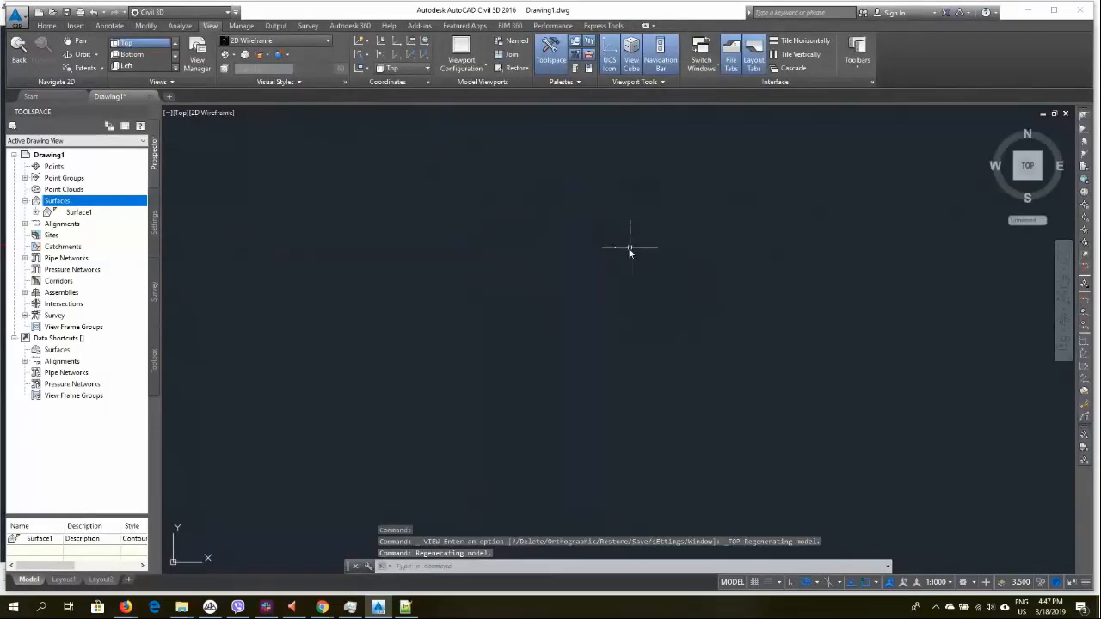
scroll(560, 258, up, 10)
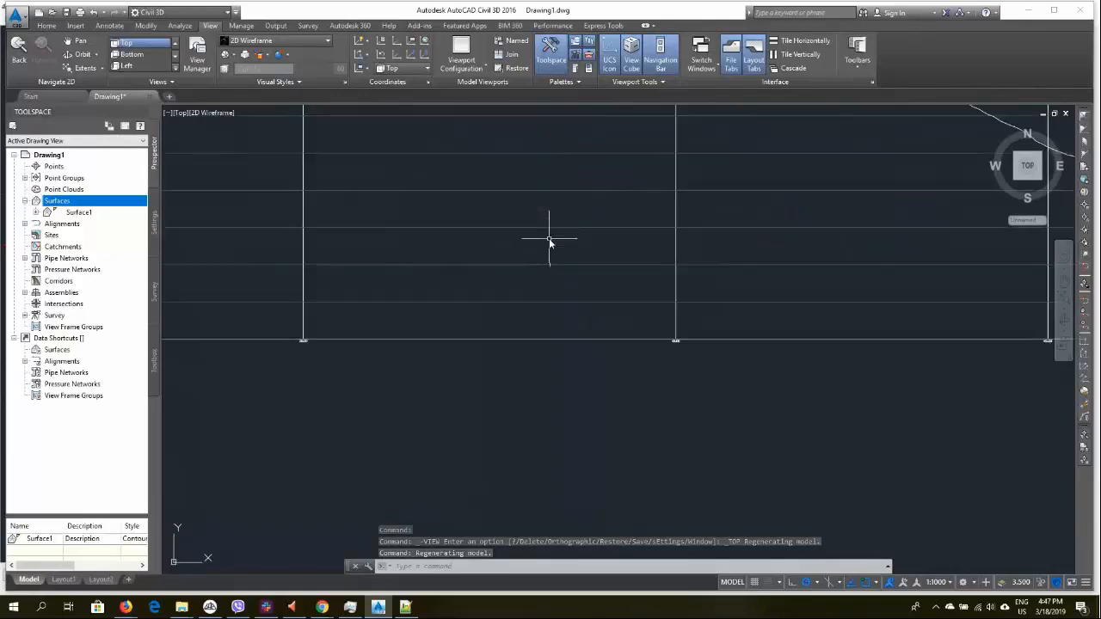
click(499, 285)
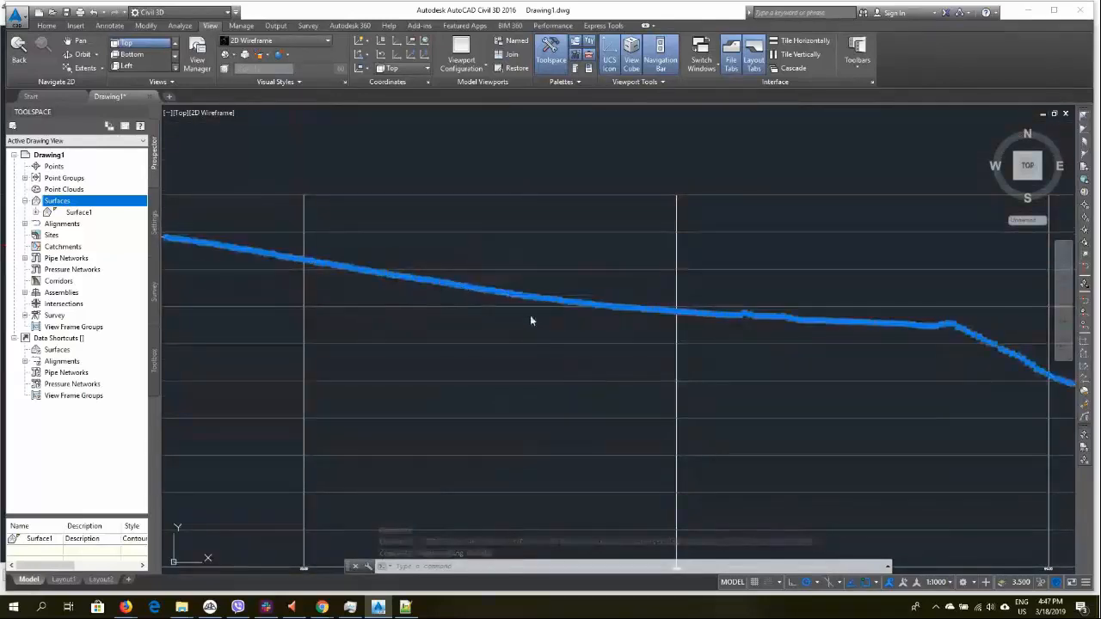
Set the 3DS_Profile 1 layer's color to red, index color 10
click(48, 25)
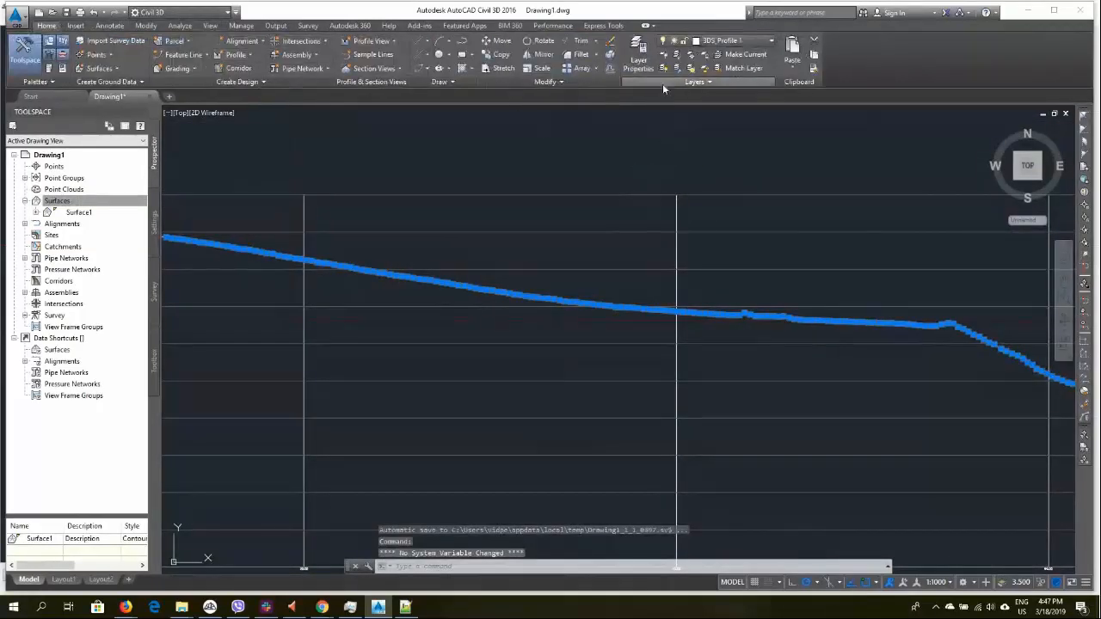
click(767, 41)
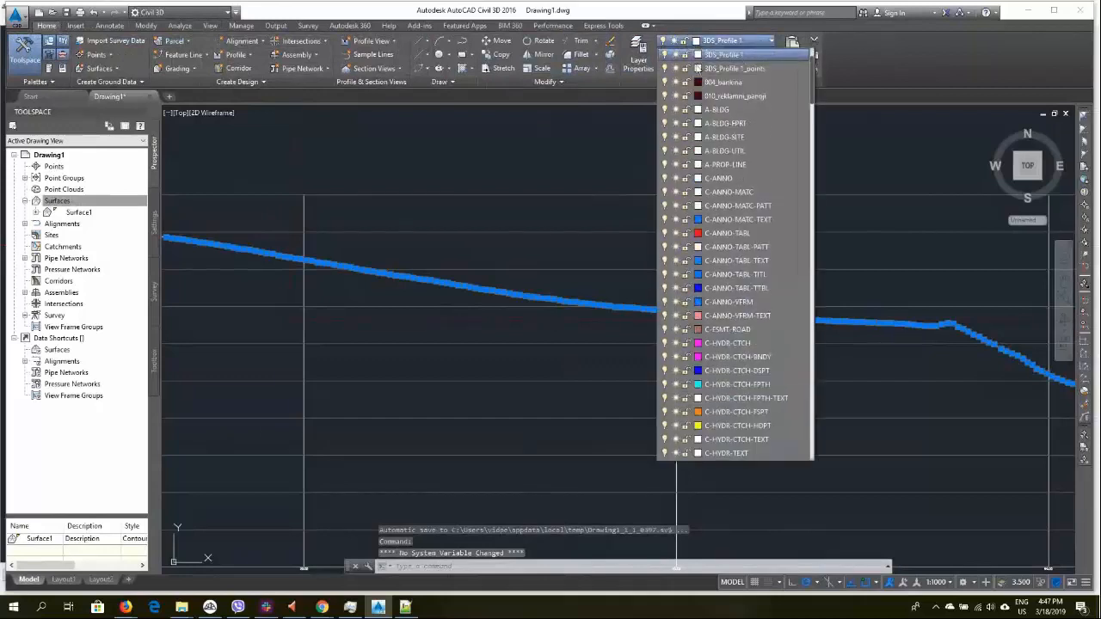
click(698, 54)
click(459, 264)
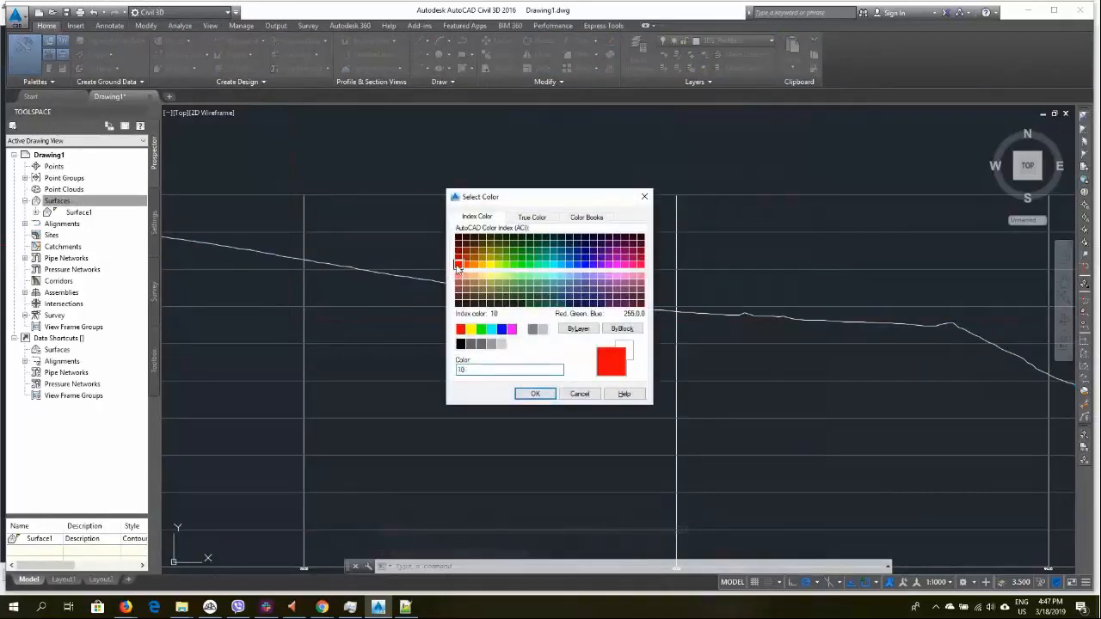
click(535, 393)
key(Escape)
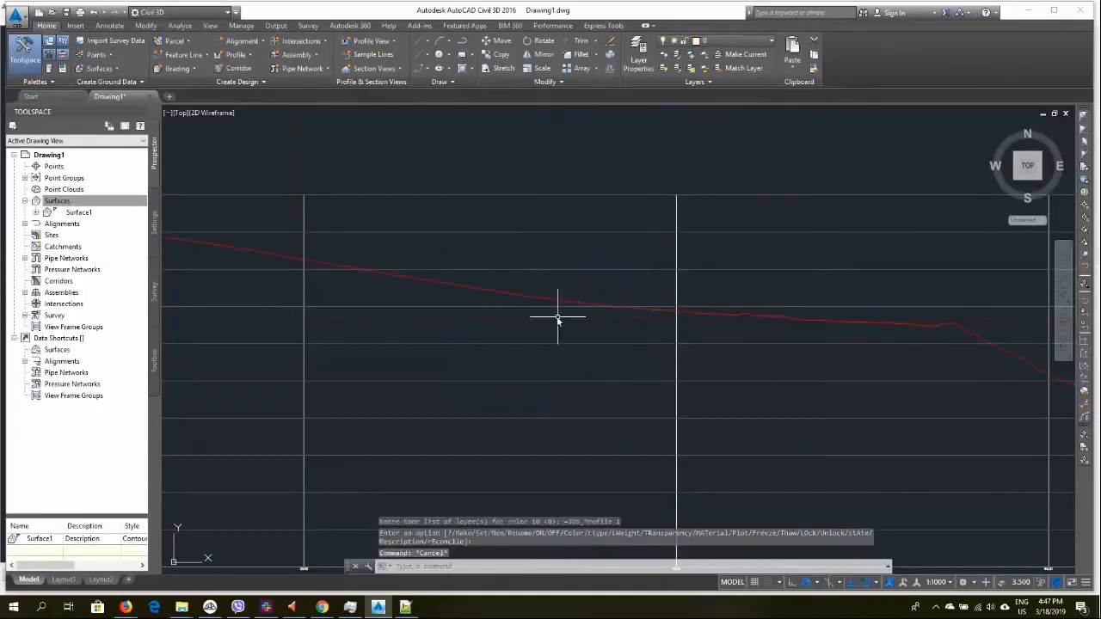
Select all similar text labels of the profile graph and set their text height to 0.5
scroll(570, 309, down, 3)
scroll(569, 306, up, 6)
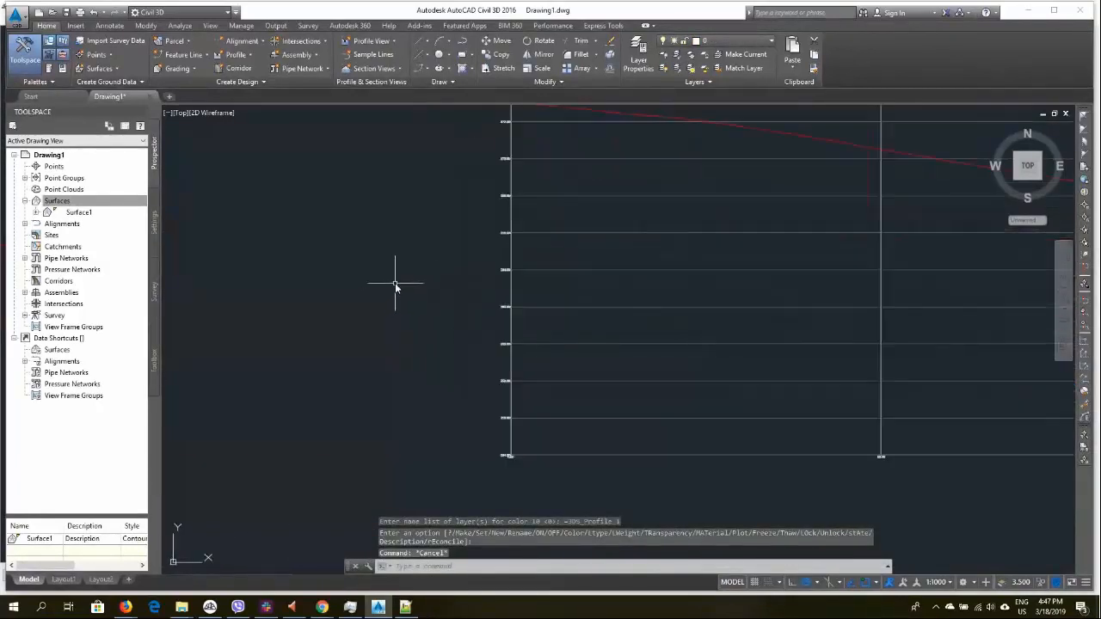
click(514, 247)
right_click(465, 277)
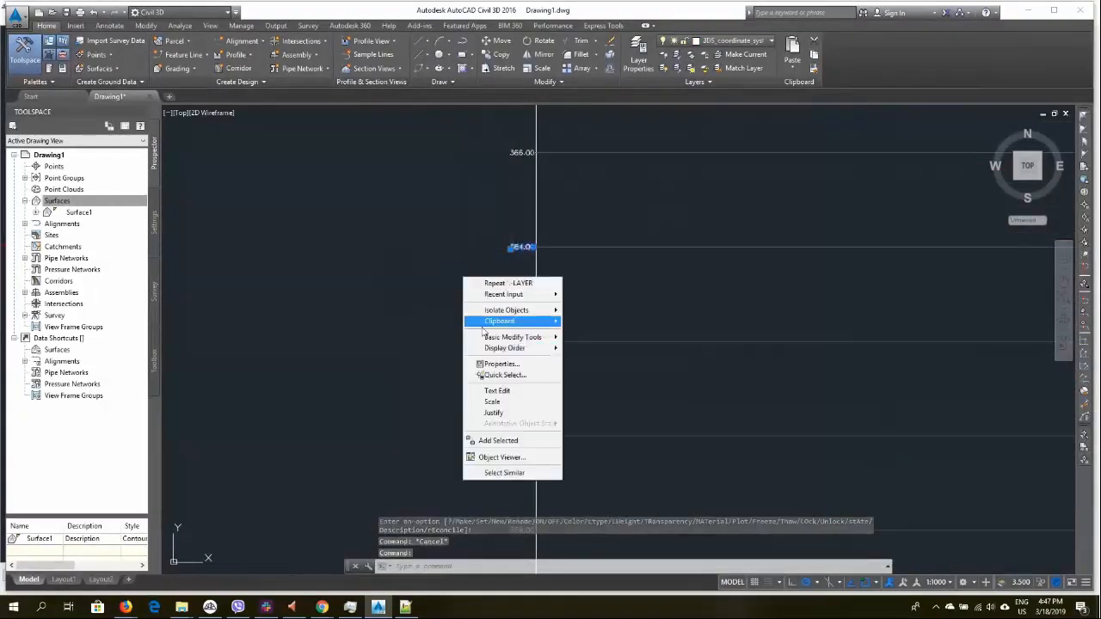
click(513, 473)
scroll(511, 438, down, 6)
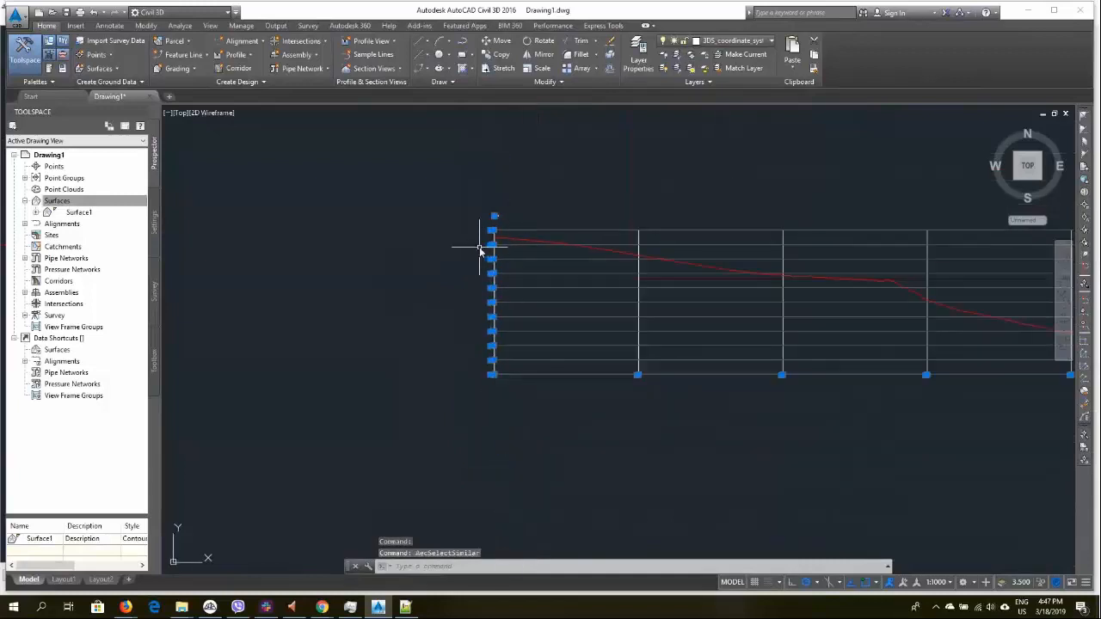
scroll(475, 258, up, 3)
right_click(473, 269)
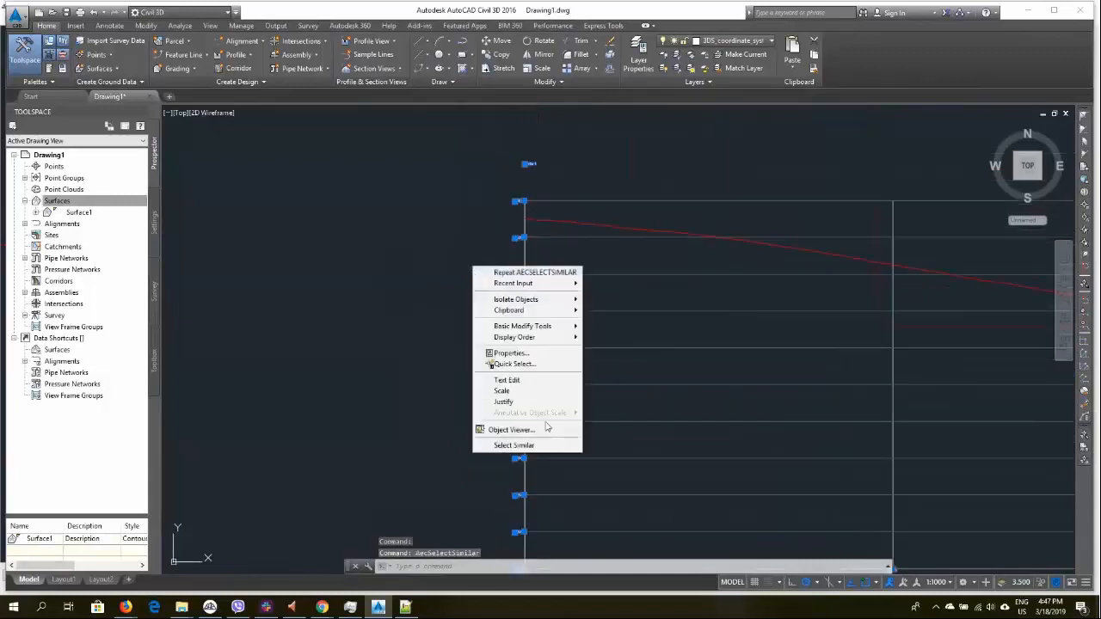
click(532, 357)
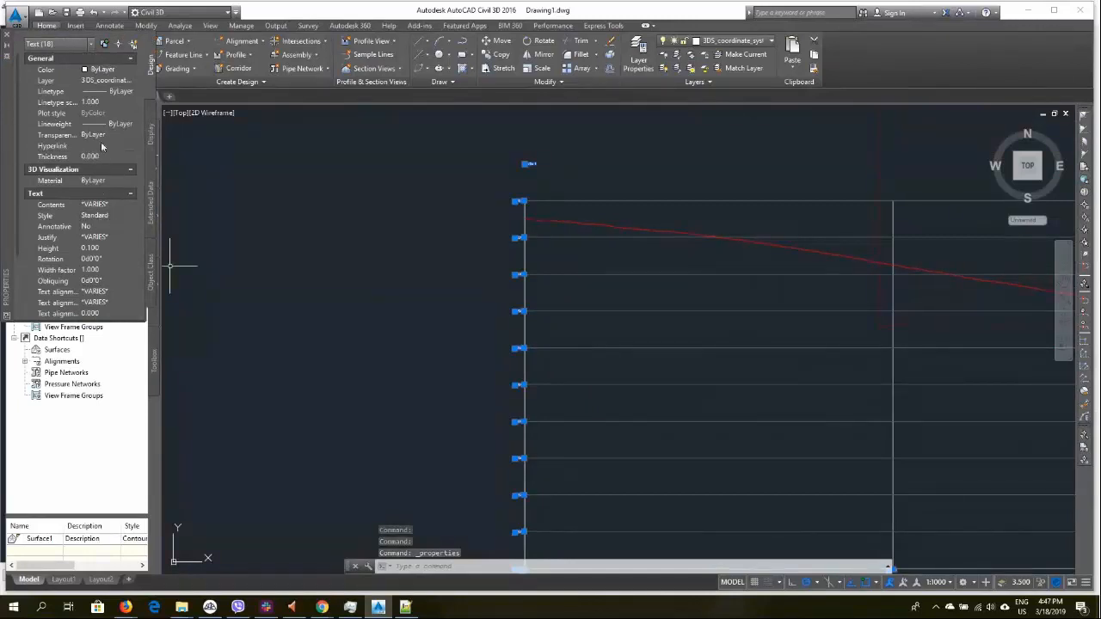
click(98, 247)
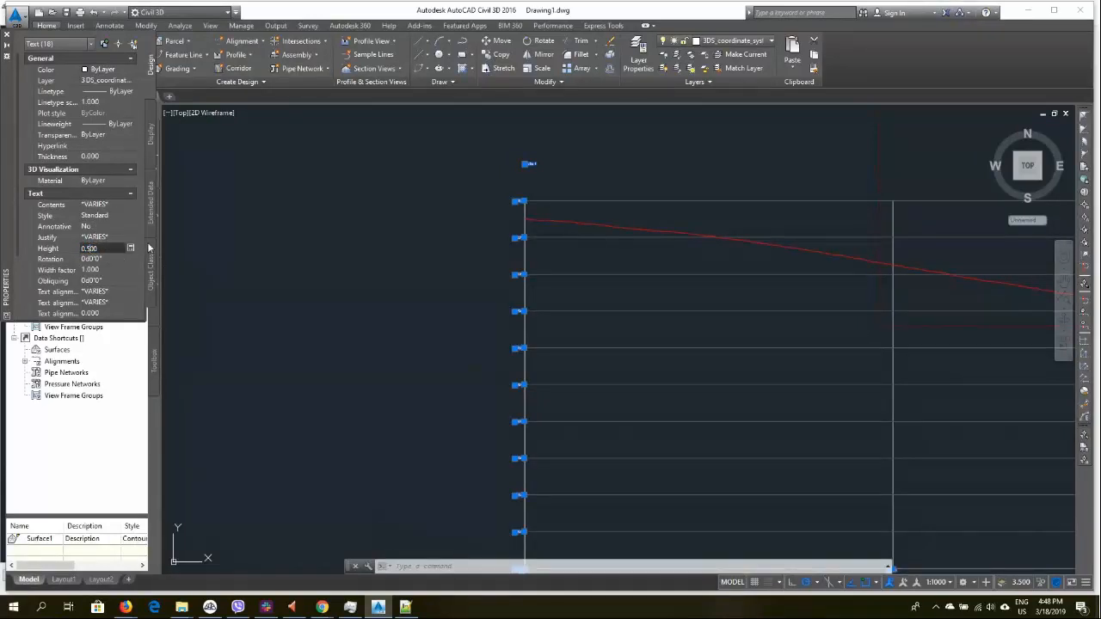
key(Tab)
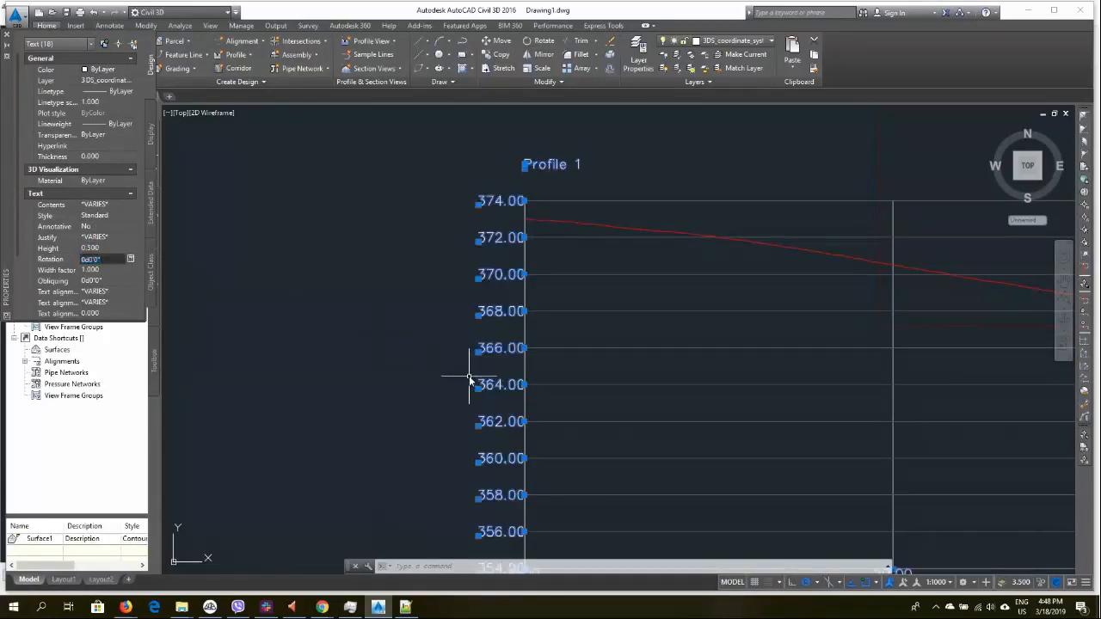
key(Escape)
key(Escape)
Delete the rectangular block reference lying beside the profile graph
scroll(464, 361, down, 5)
scroll(595, 409, down, 1)
scroll(594, 409, up, 6)
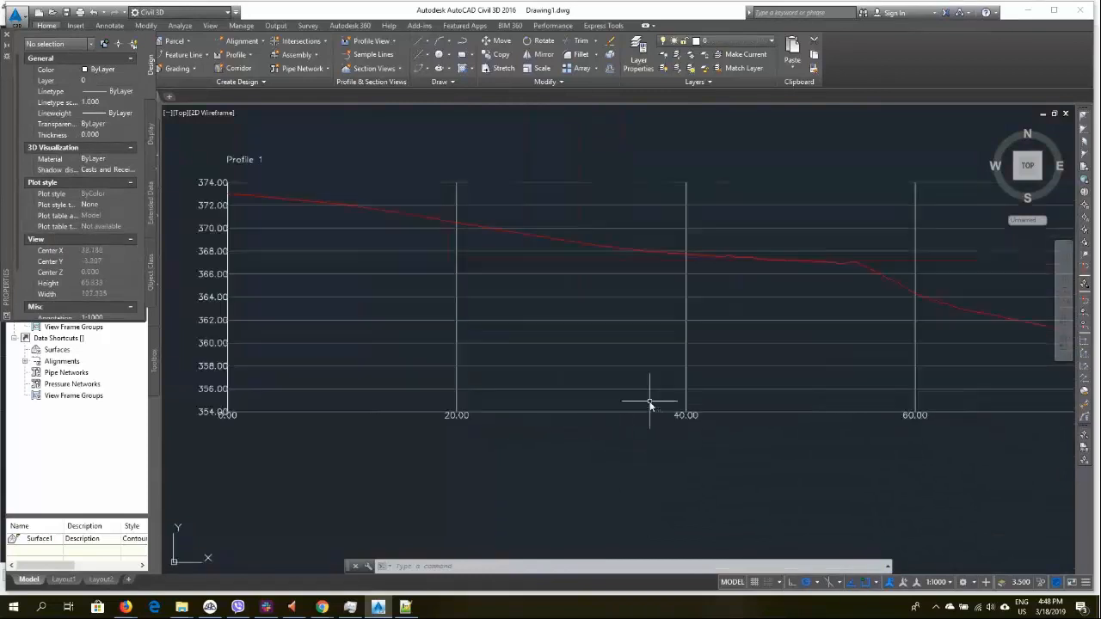
scroll(645, 422, down, 4)
scroll(657, 369, down, 2)
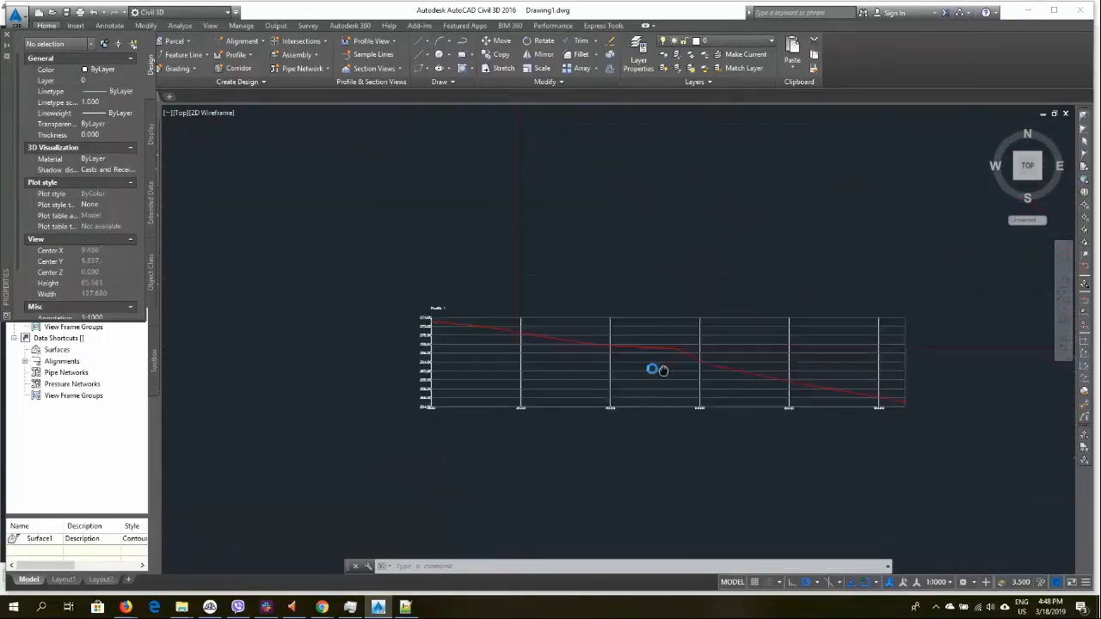
scroll(503, 401, down, 4)
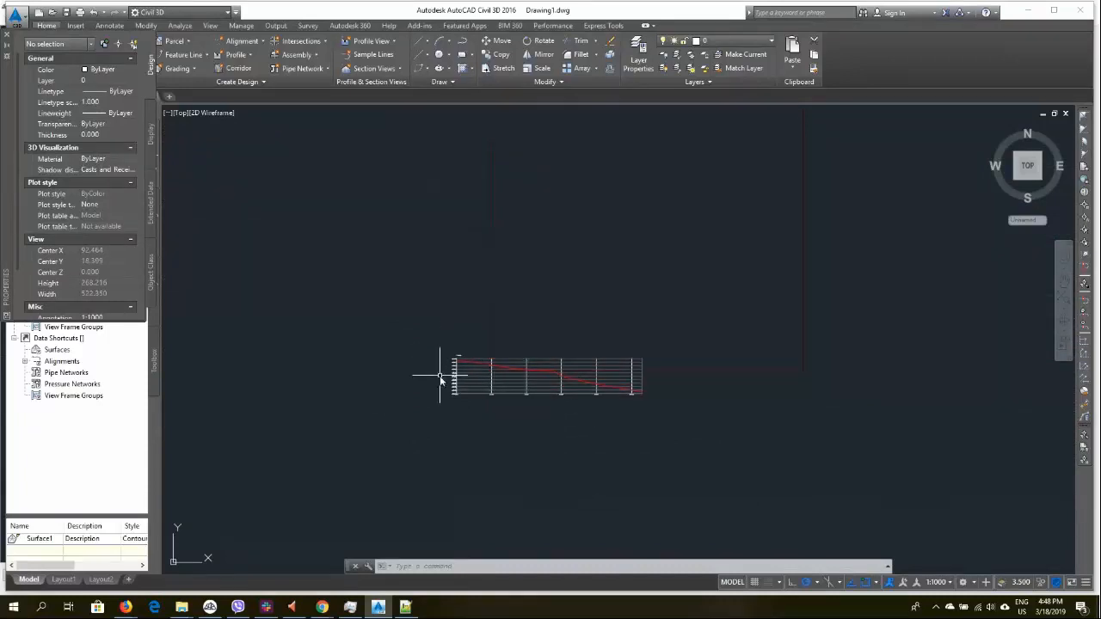
scroll(448, 374, up, 6)
middle_drag(1005, 355, 643, 309)
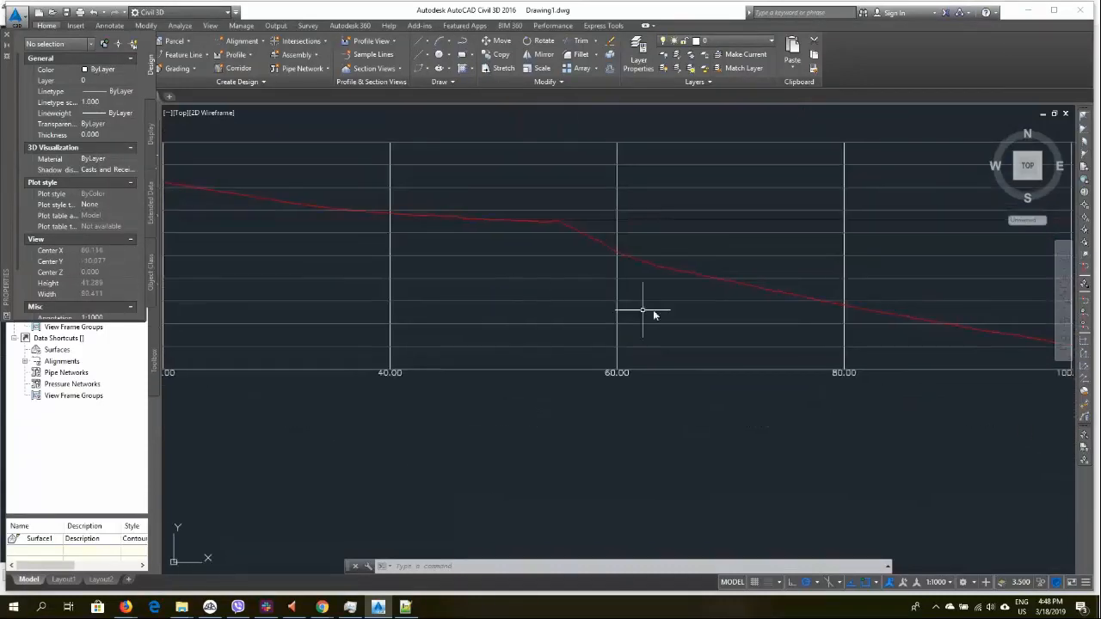
scroll(687, 309, down, 6)
scroll(795, 281, up, 4)
click(851, 295)
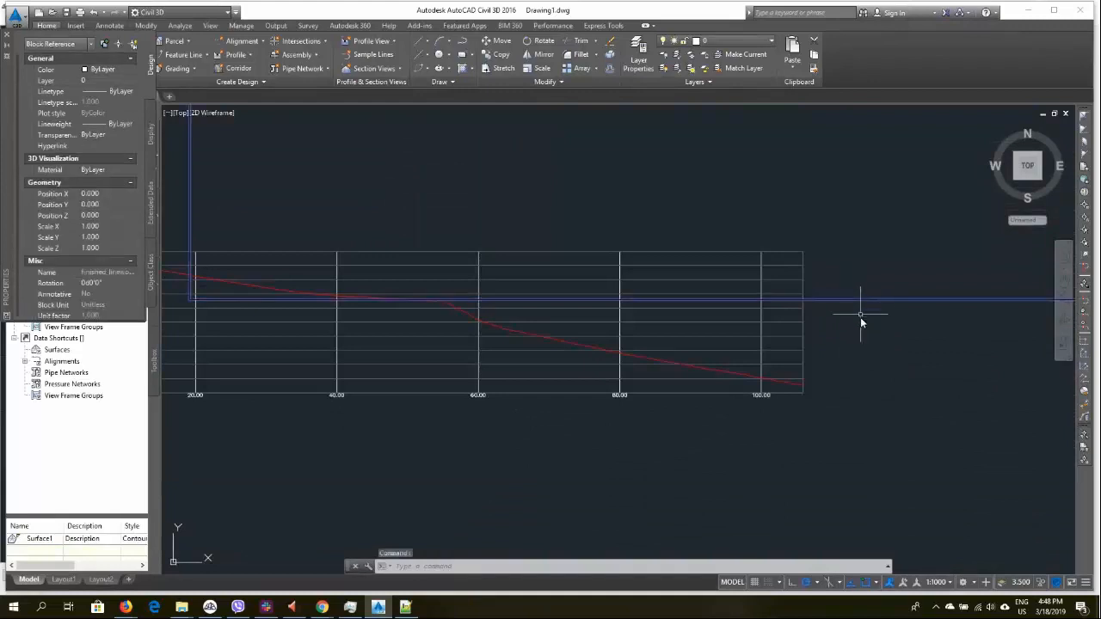
scroll(860, 315, down, 7)
middle_drag(873, 368, 722, 519)
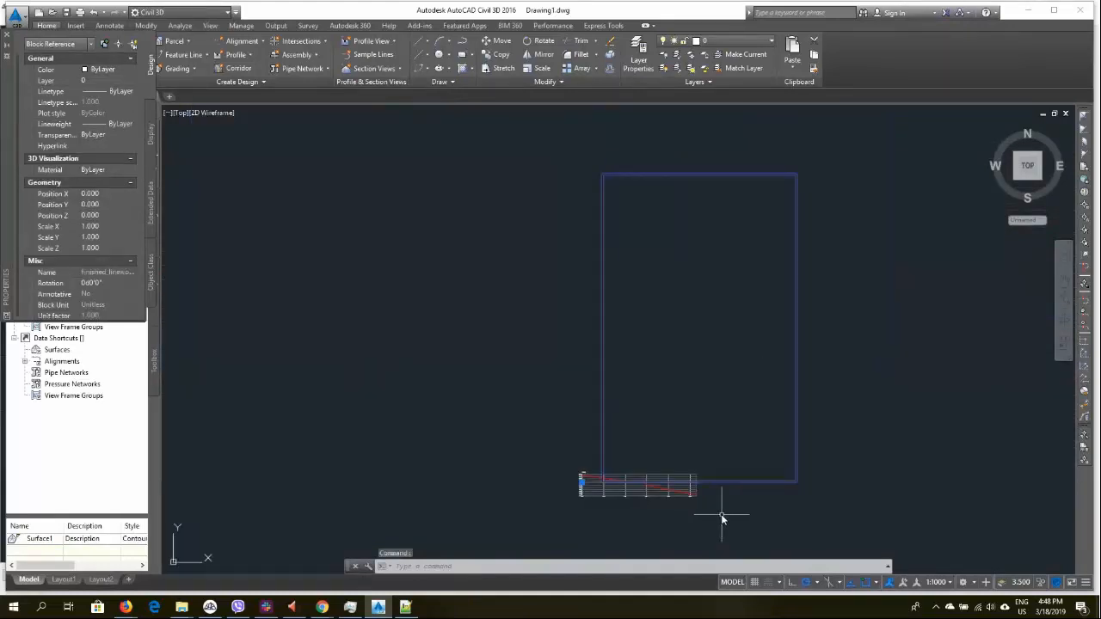
key(Delete)
Switch to the browser to review the webinar plan slide, then return to the drawing
scroll(634, 462, up, 6)
mouse_move(708, 442)
middle_down()
mouse_move(516, 356)
mouse_move(319, 295)
middle_up()
scroll(441, 300, down, 5)
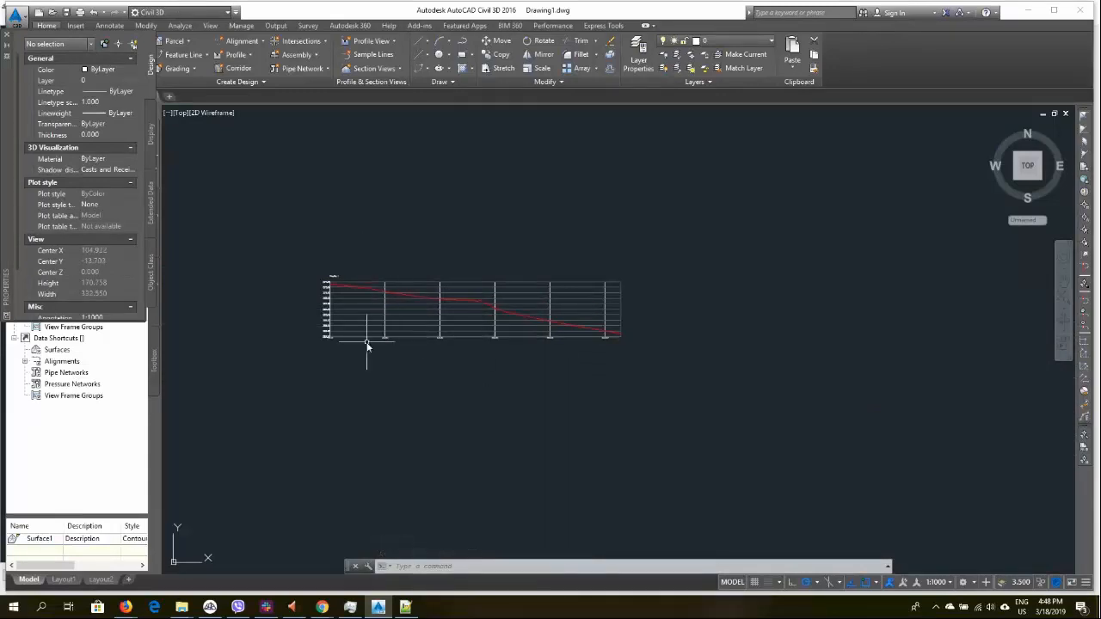
scroll(381, 309, down, 2)
middle_drag(462, 423, 510, 357)
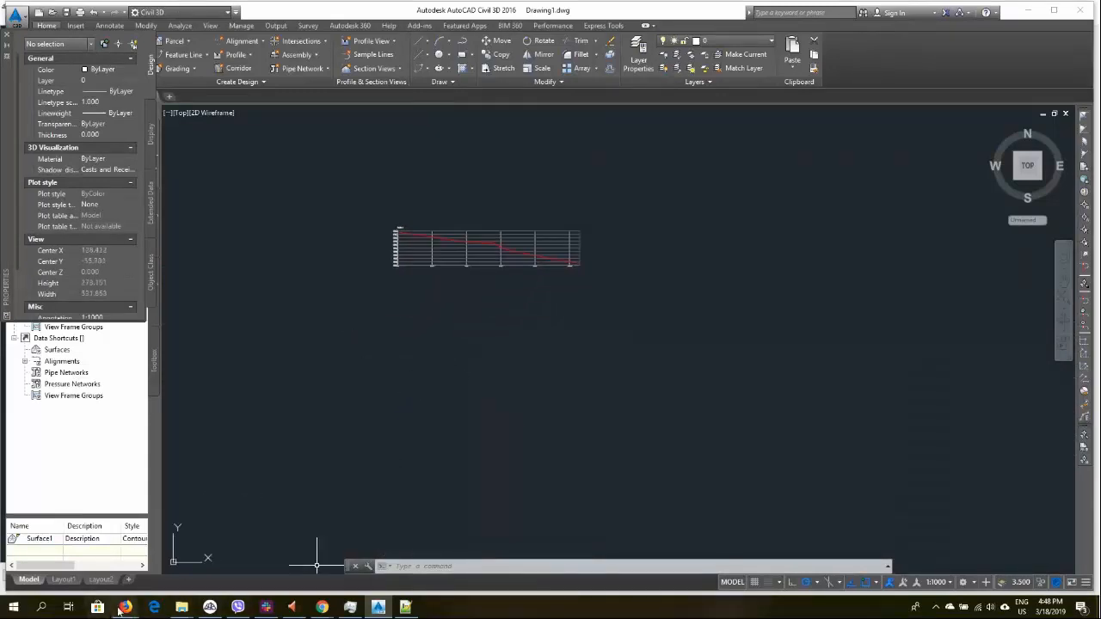
mouse_move(125, 609)
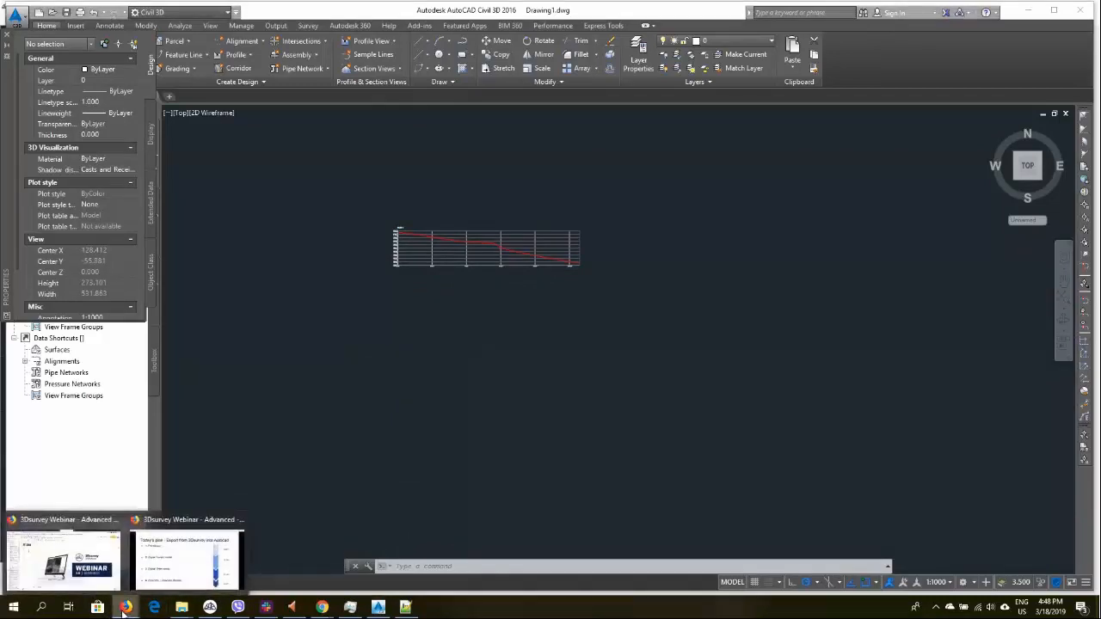
click(185, 568)
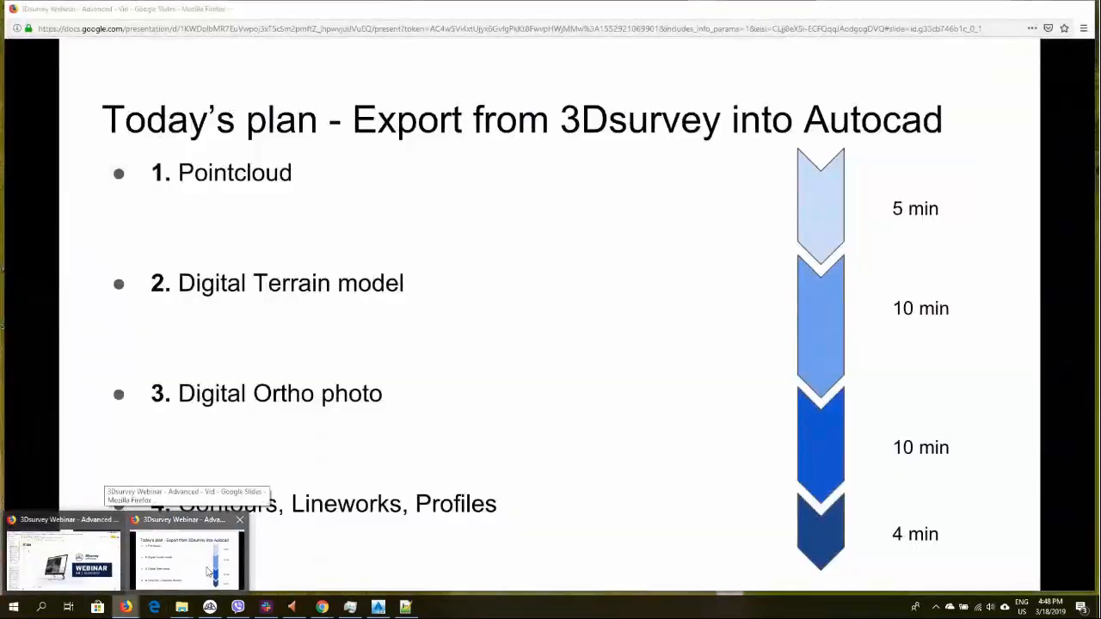
click(209, 572)
click(1023, 14)
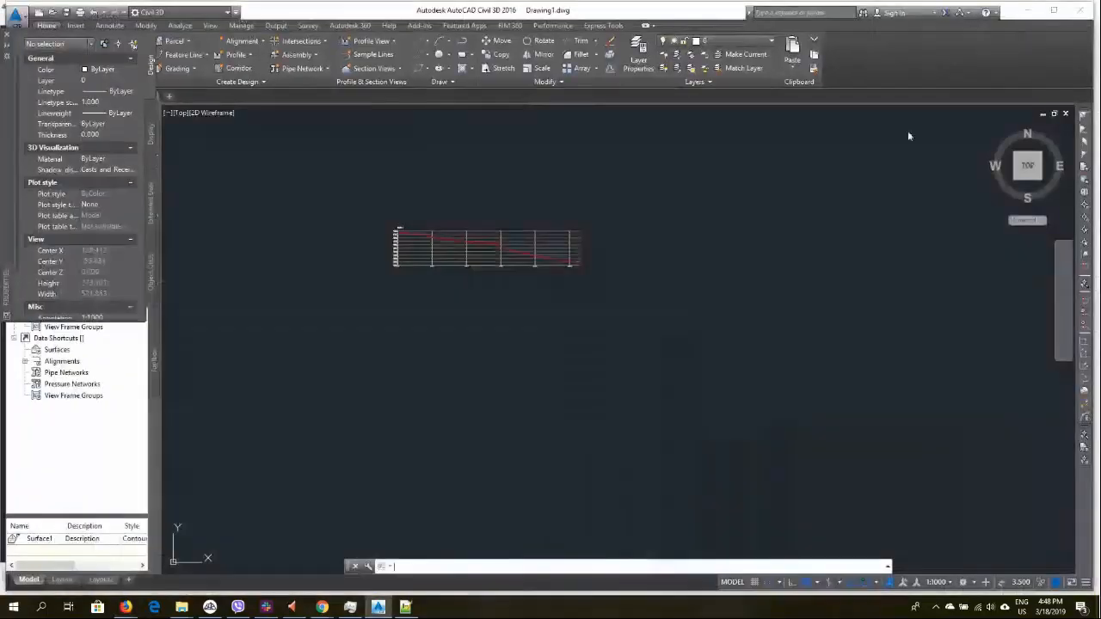
mouse_move(378, 609)
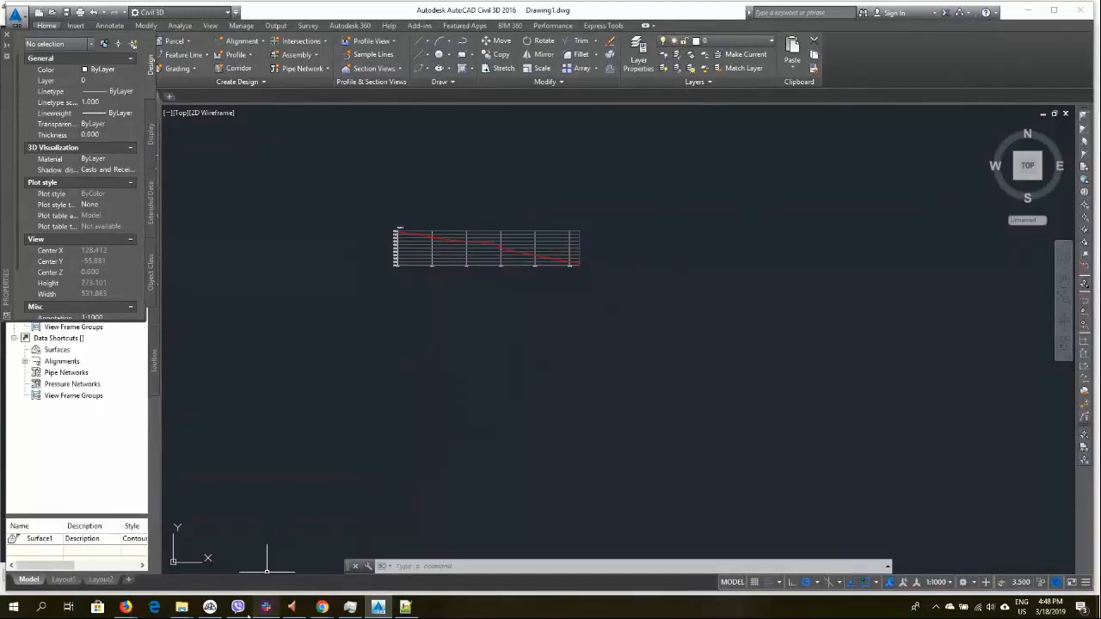
mouse_move(210, 609)
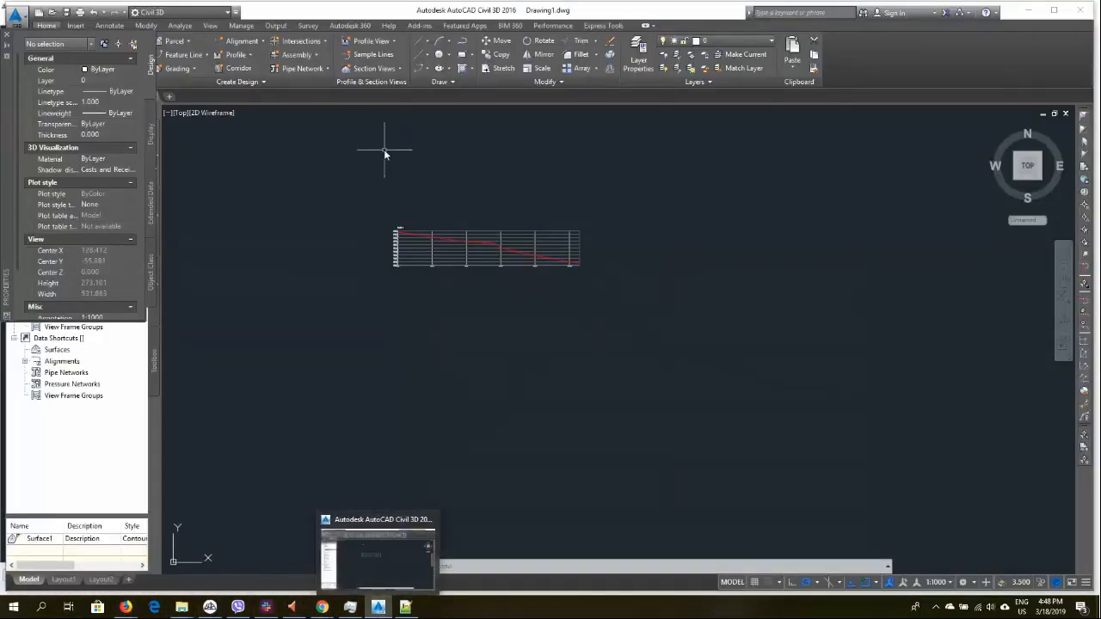
Delete the entire exported profile graph with a window selection and zoom out to the whole drawing
click(334, 184)
click(697, 346)
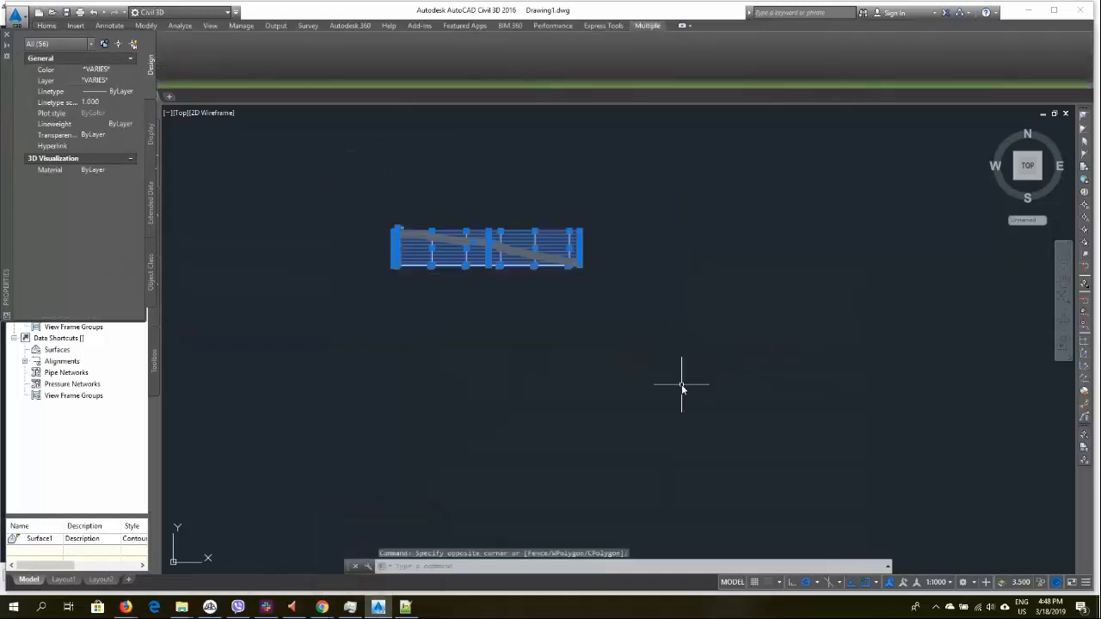
key(Delete)
text(z)
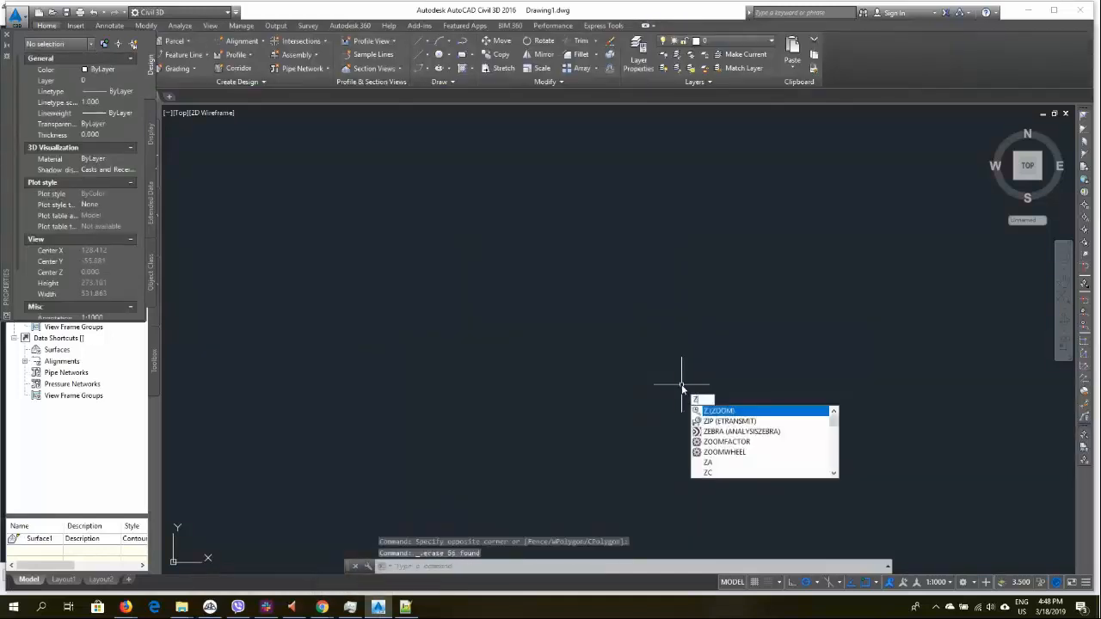
key(Return)
key(Return)
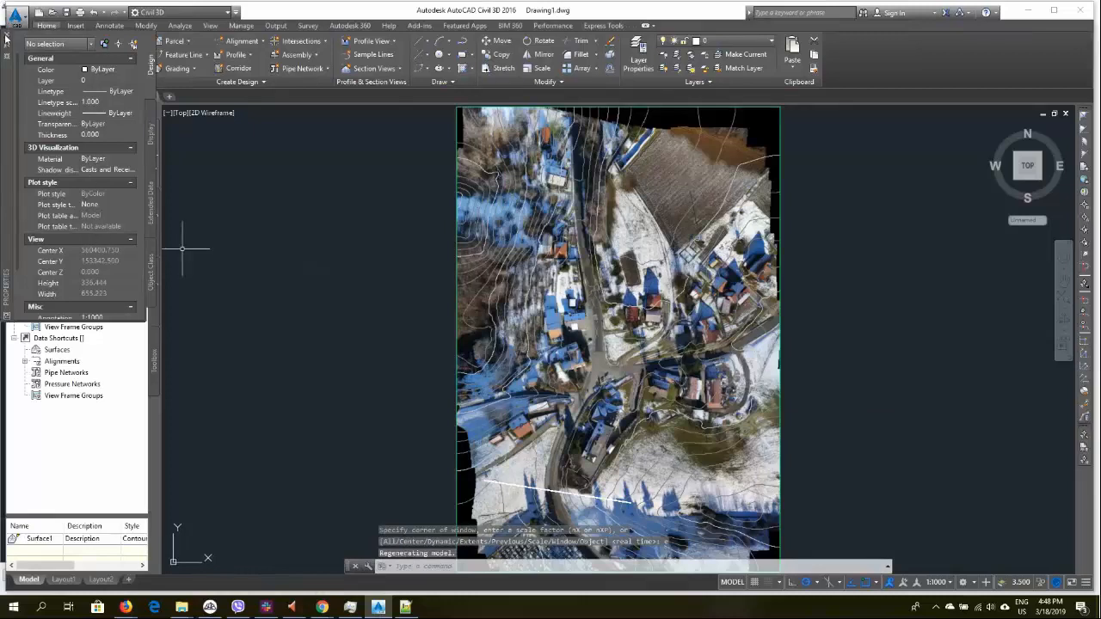
click(479, 202)
click(508, 269)
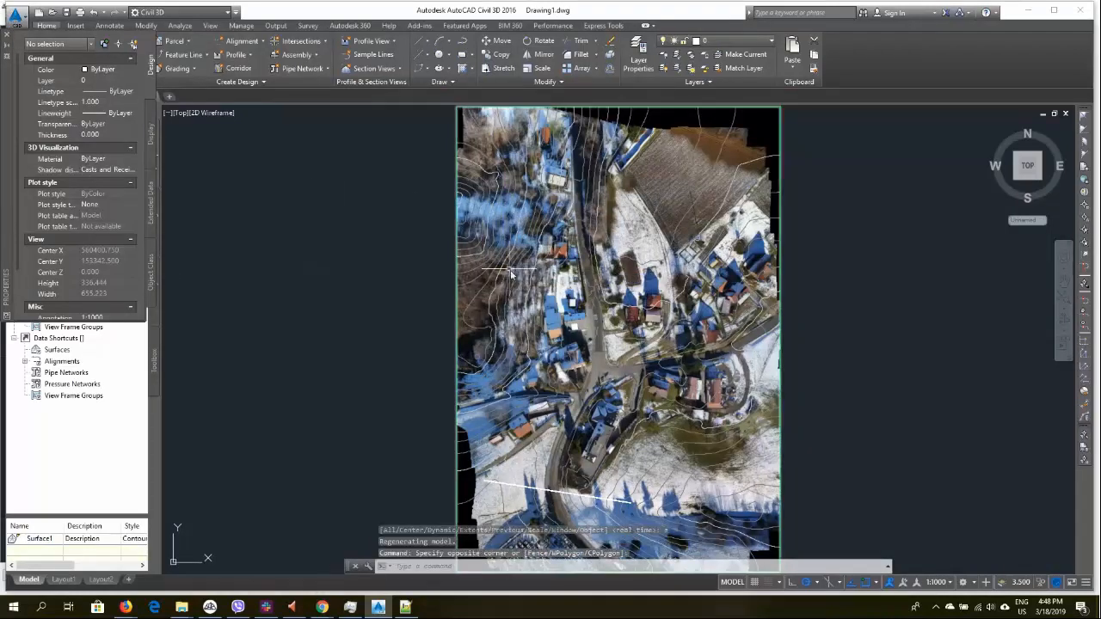
key(Escape)
scroll(564, 323, down, 2)
key(Escape)
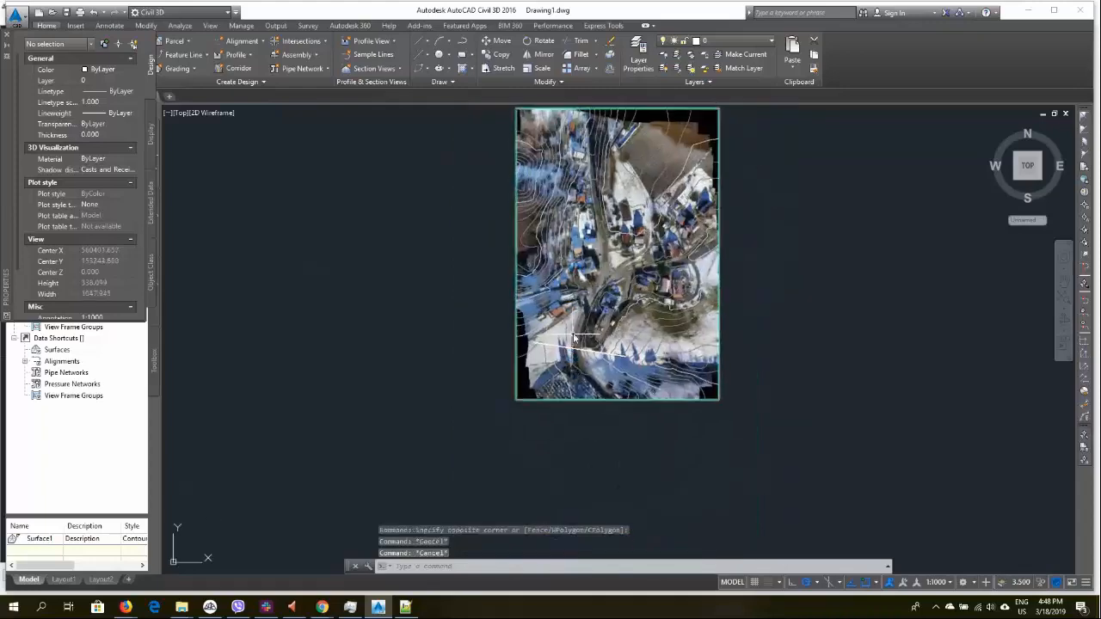
Switch to 3Dsurvey and calculate contour lines from the DSM surface
click(381, 608)
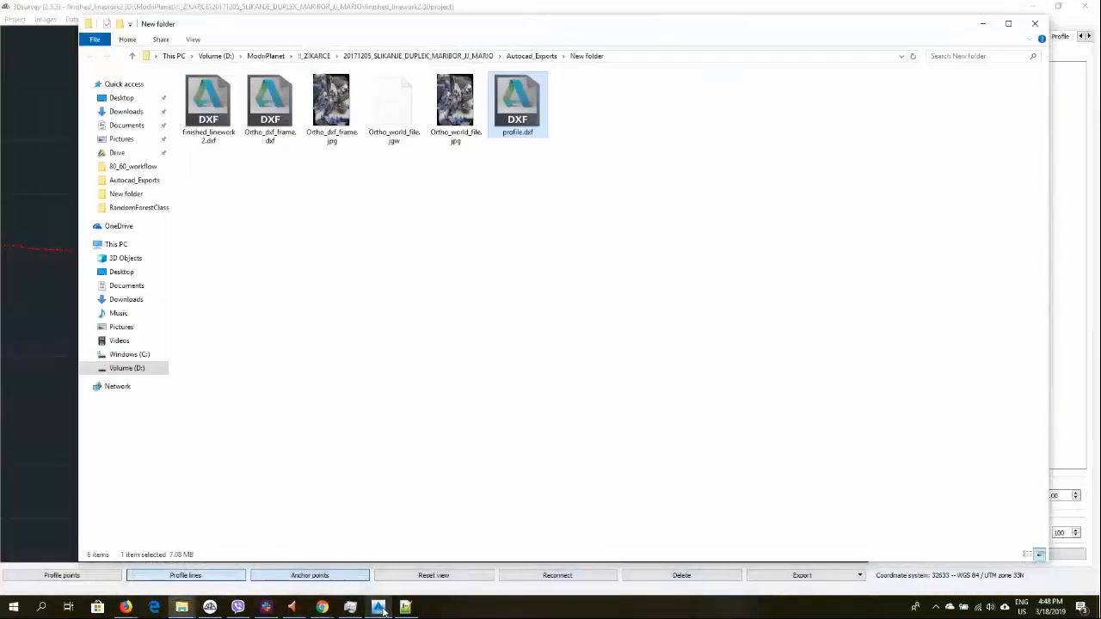
click(210, 608)
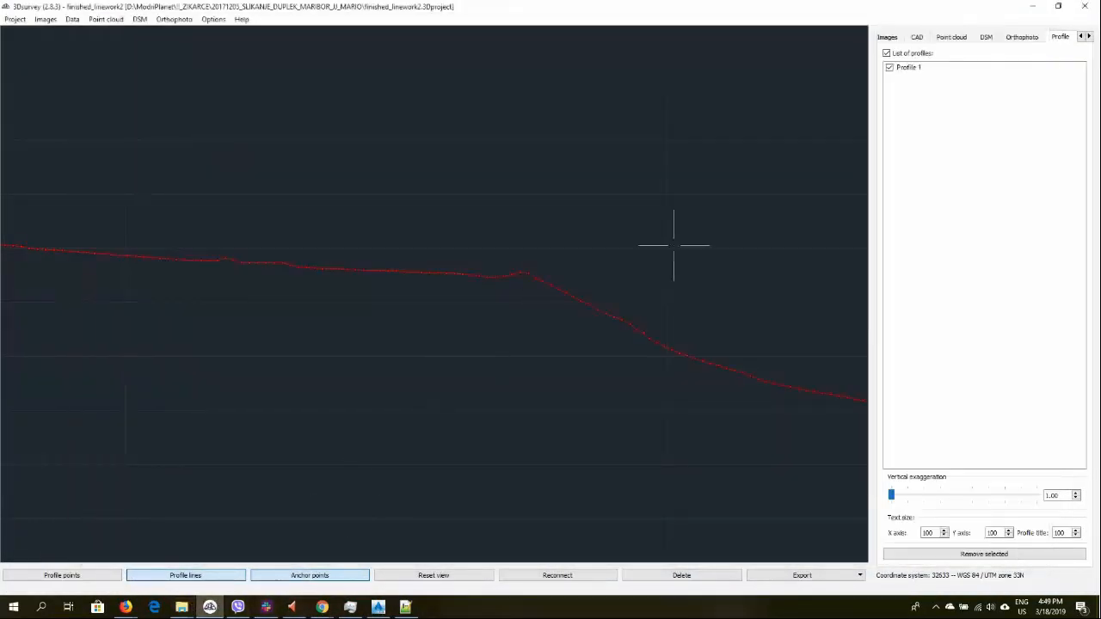
click(1089, 38)
click(1089, 38)
click(1089, 38)
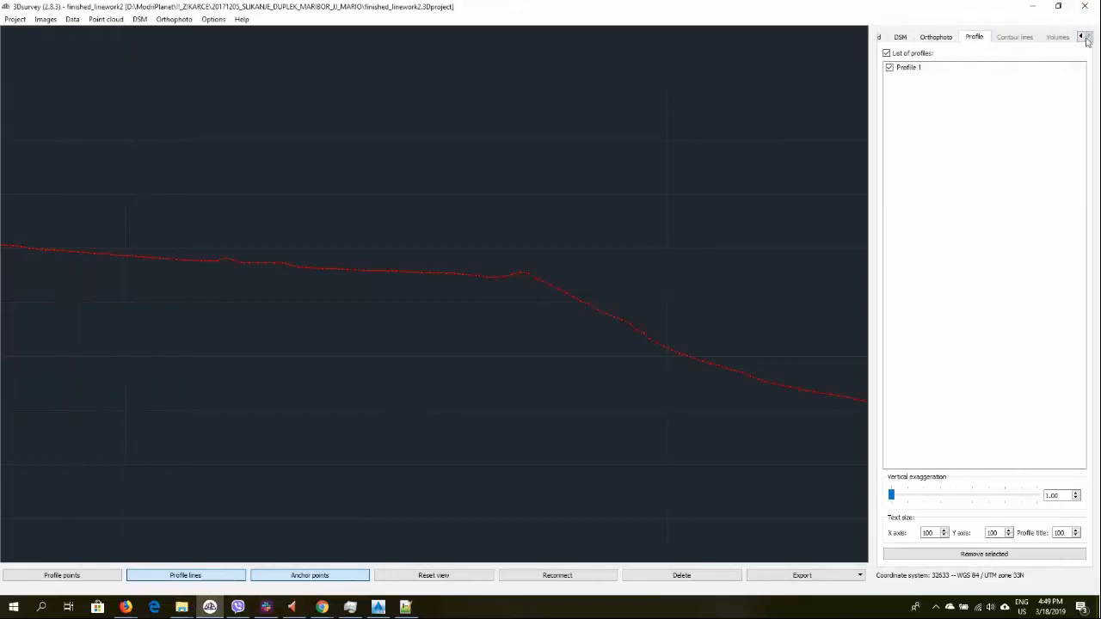
click(901, 37)
scroll(511, 299, down, 3)
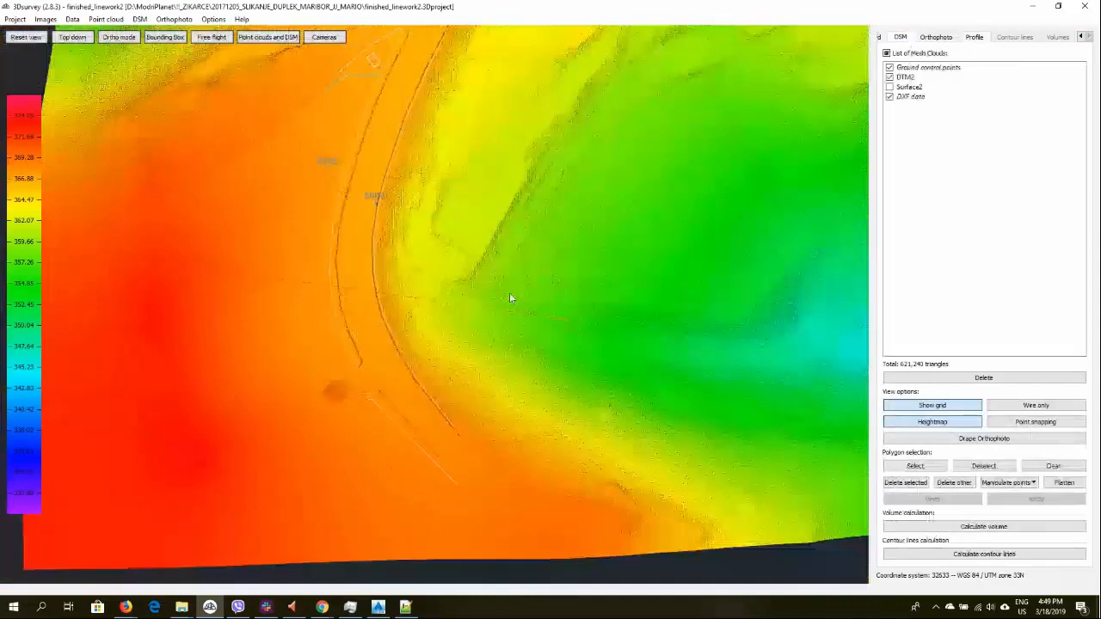
click(984, 554)
click(526, 323)
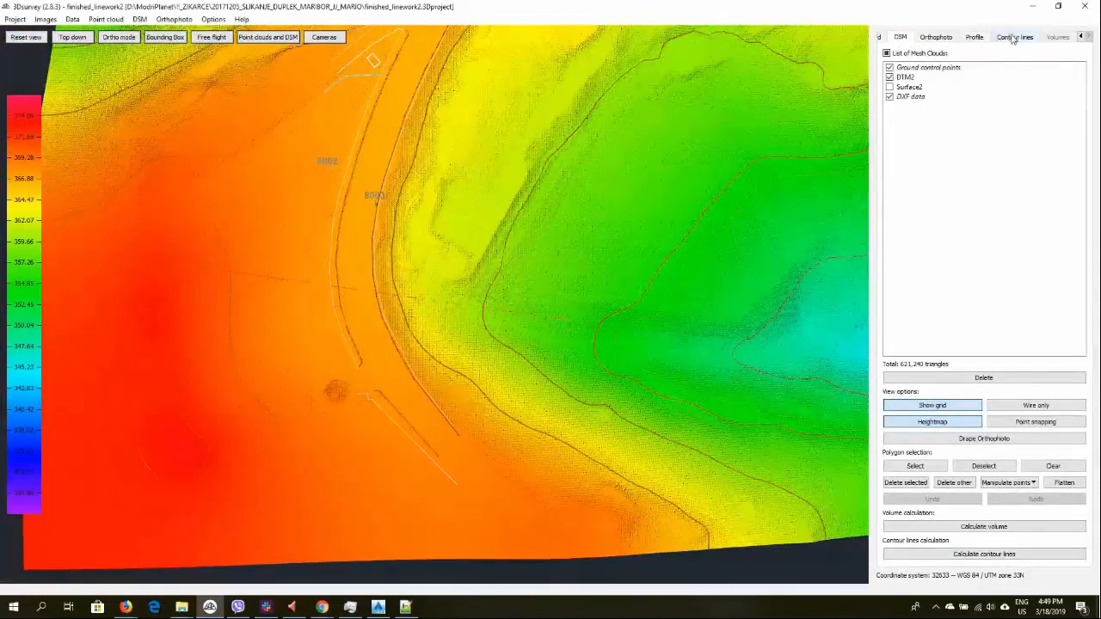
Open the contour lines panel in 3Dsurvey and enable height labels on the contour lines
click(1014, 38)
click(949, 551)
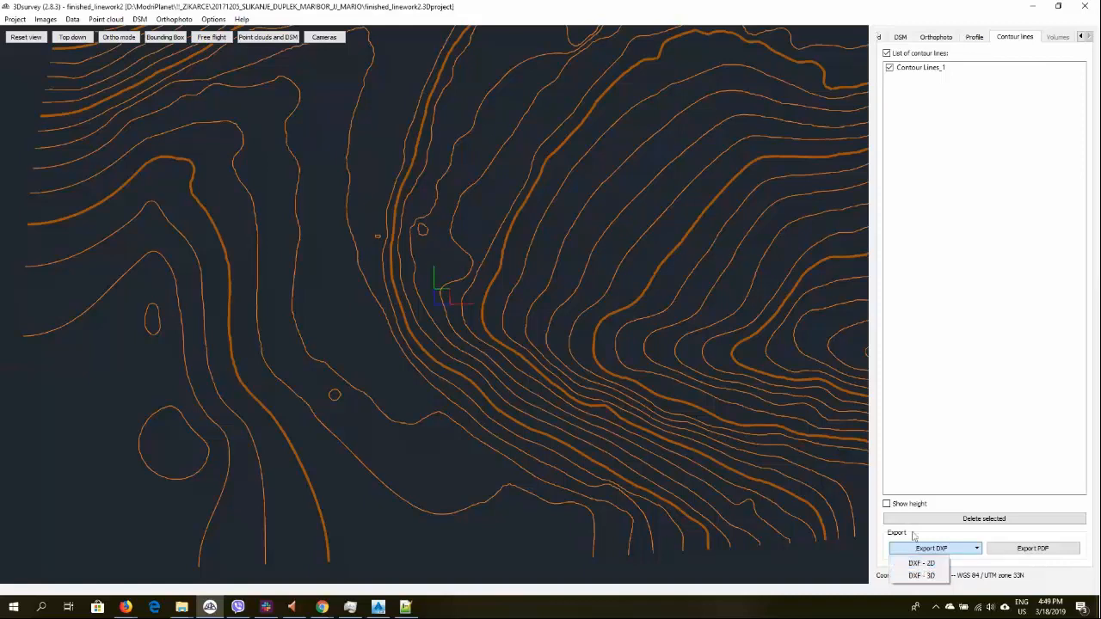
click(887, 505)
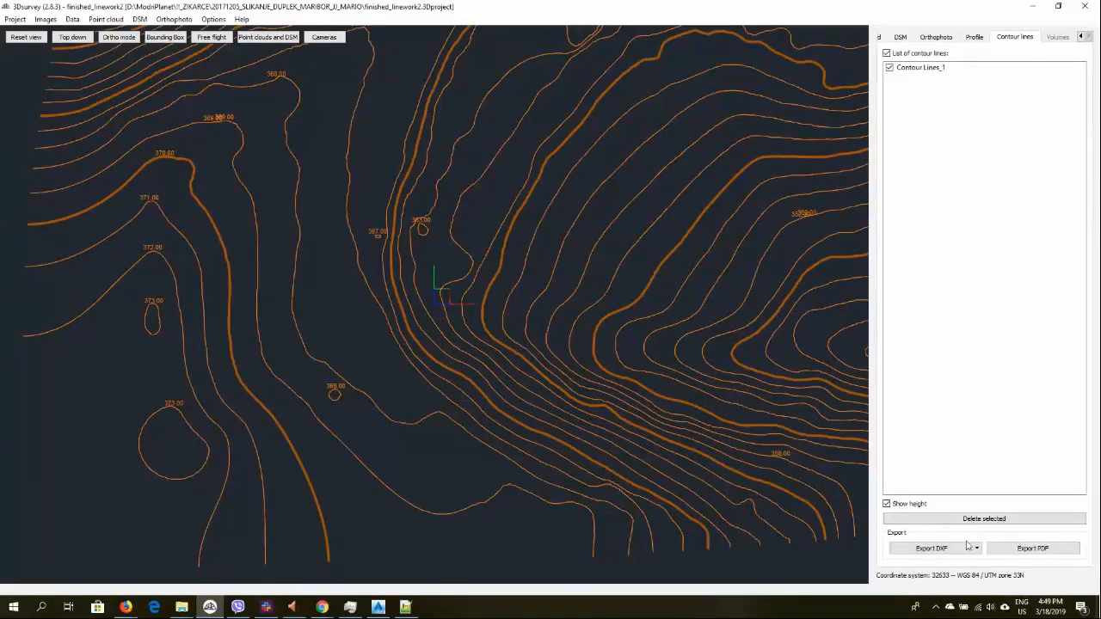
Export the contours as a 2D DXF named contours into the Autocad_Exports New folder
click(968, 546)
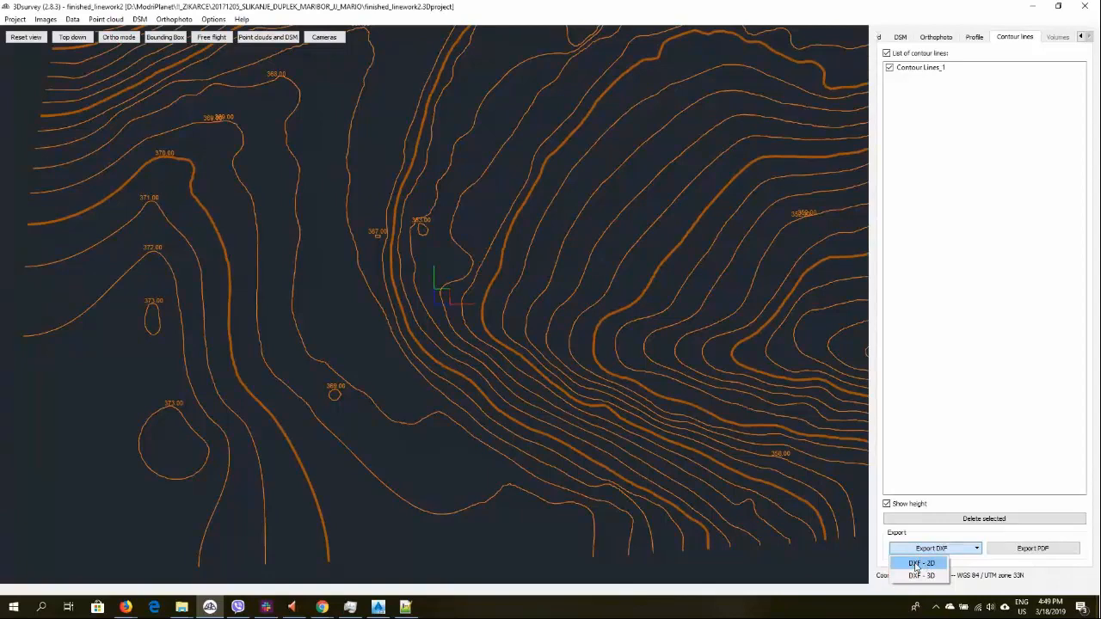
click(919, 563)
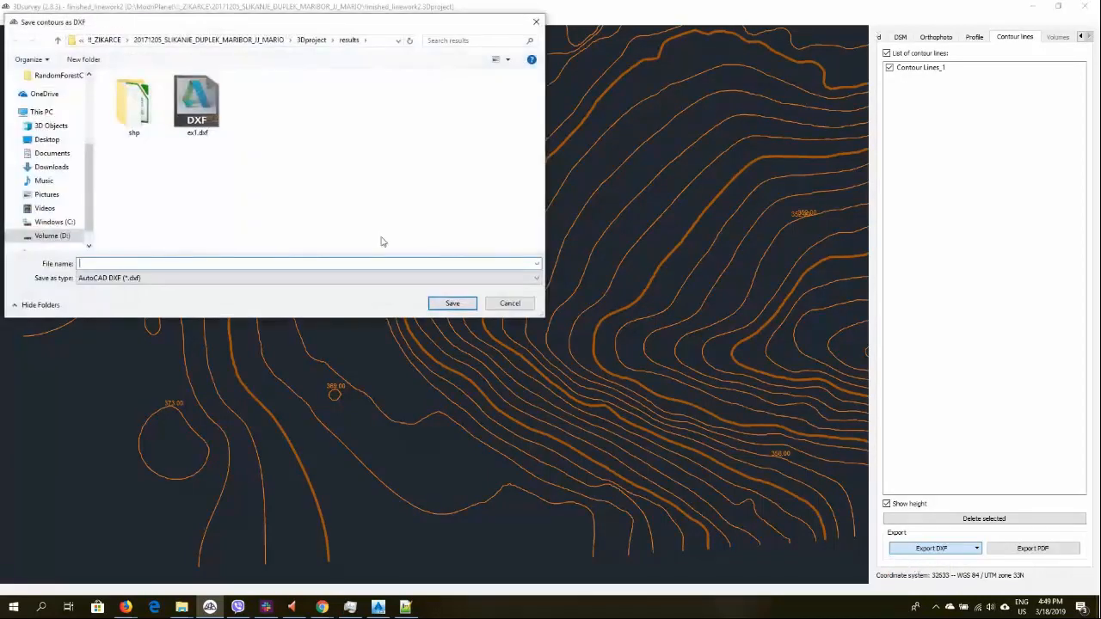
click(313, 40)
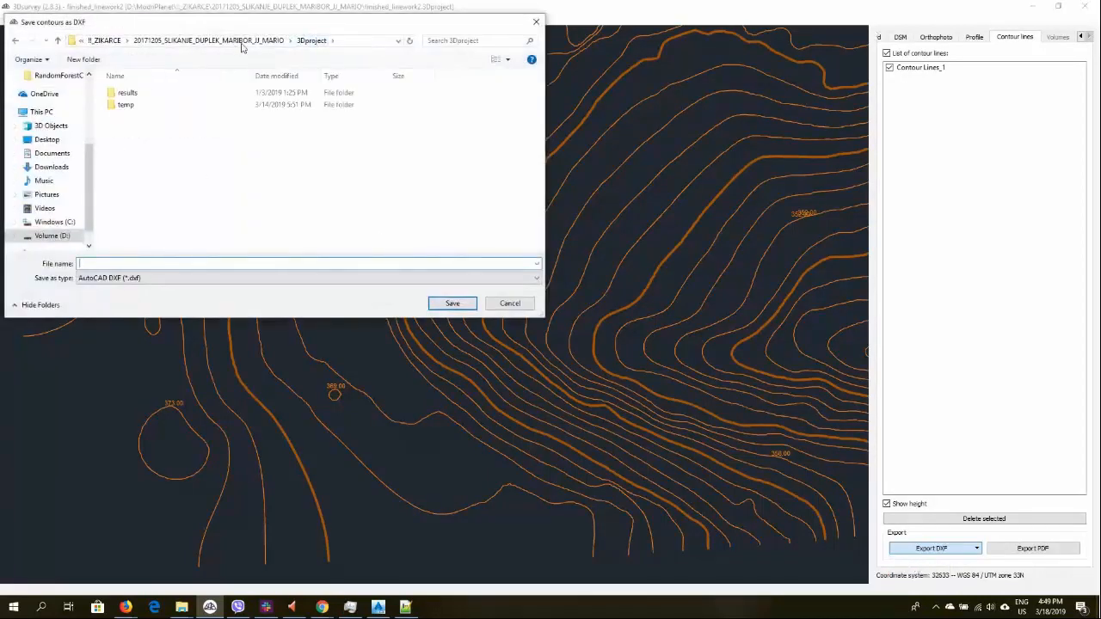
double_click(197, 99)
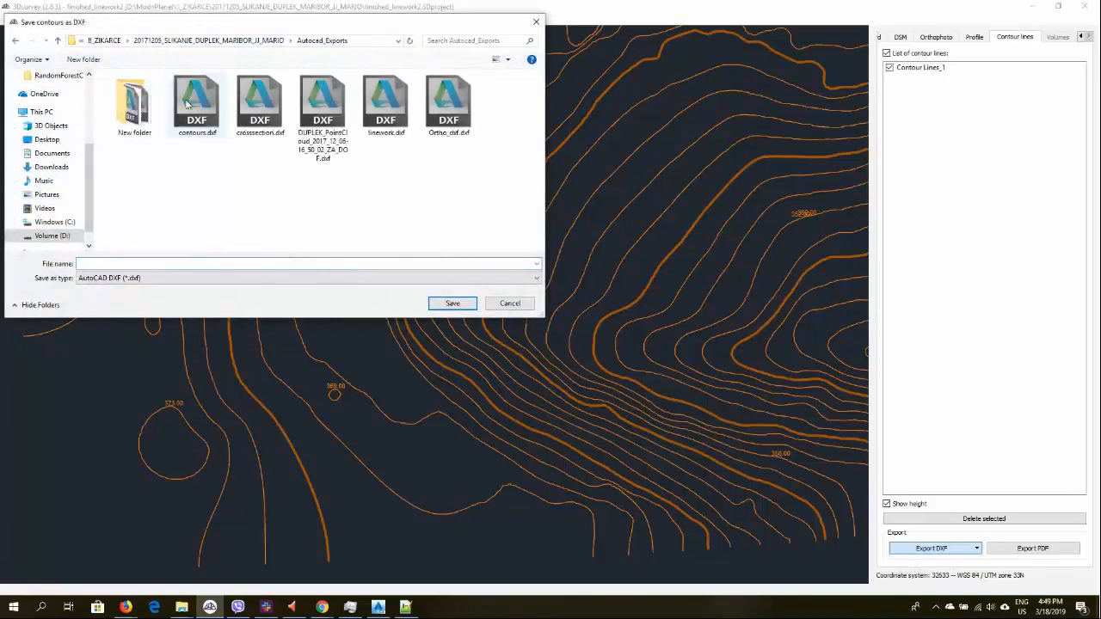
double_click(134, 102)
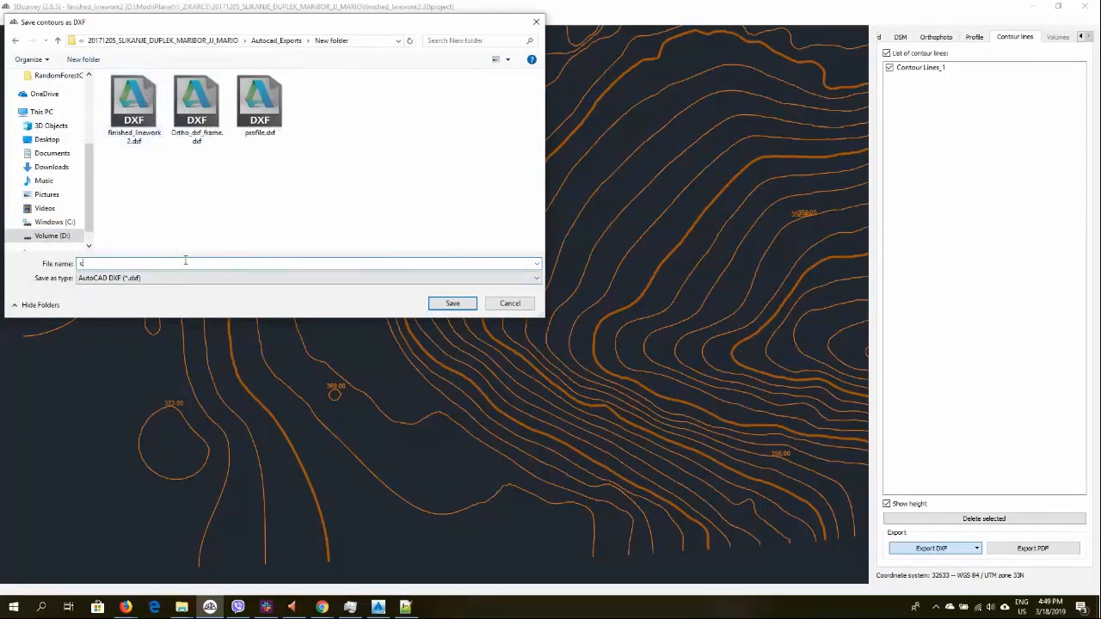
click(184, 265)
text(contou)
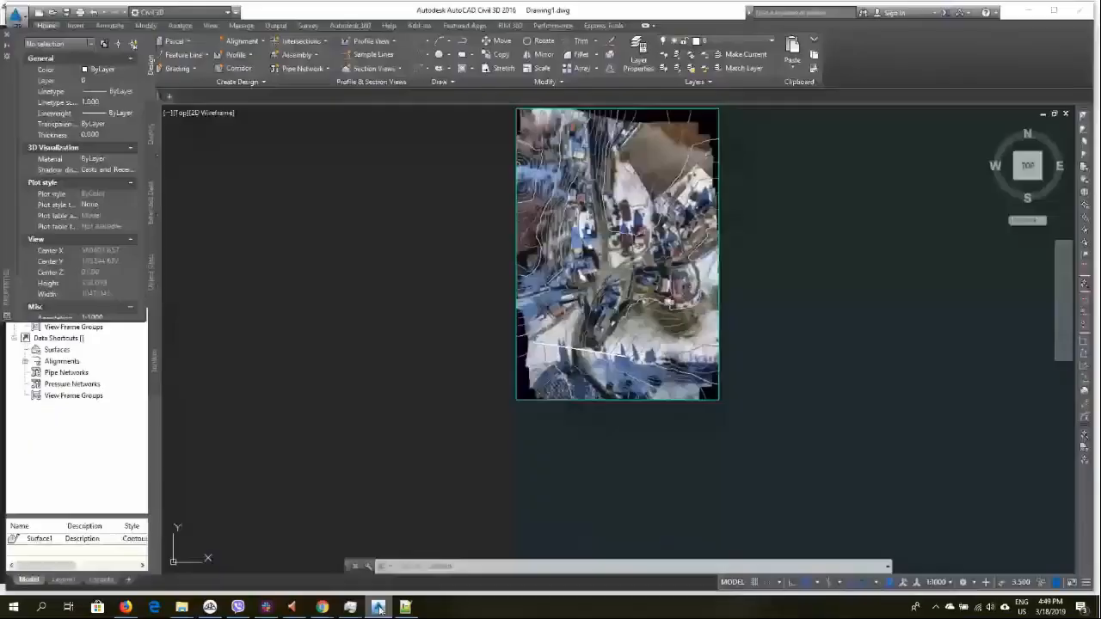
Insert the contours DXF into the Civil 3D drawing as a block at 0,0,0 with scale 1
text(t)
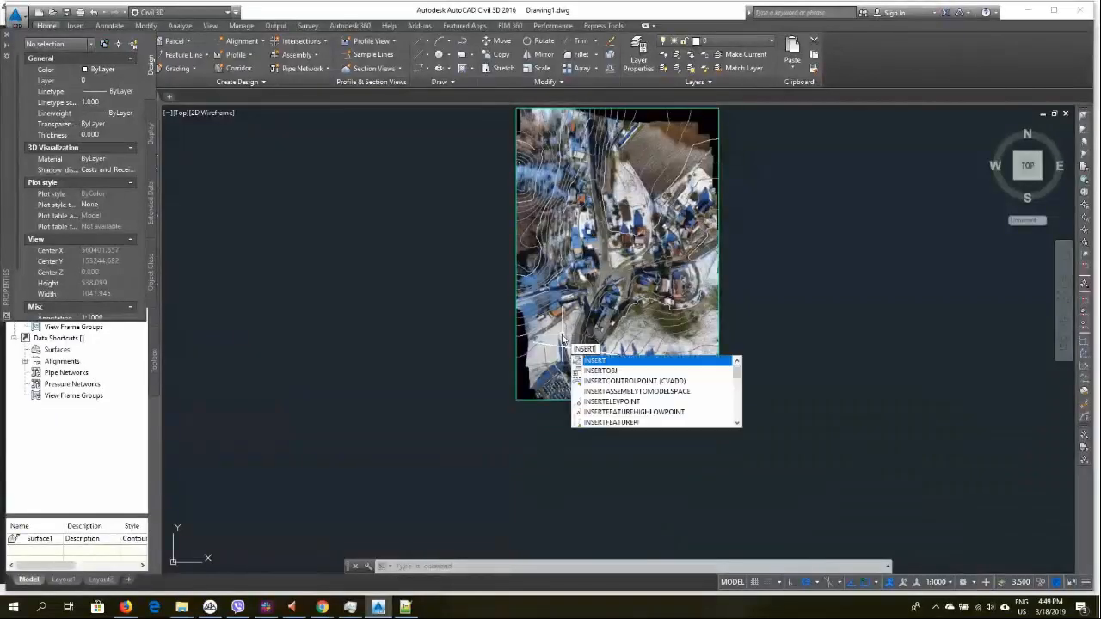
key(Return)
click(588, 234)
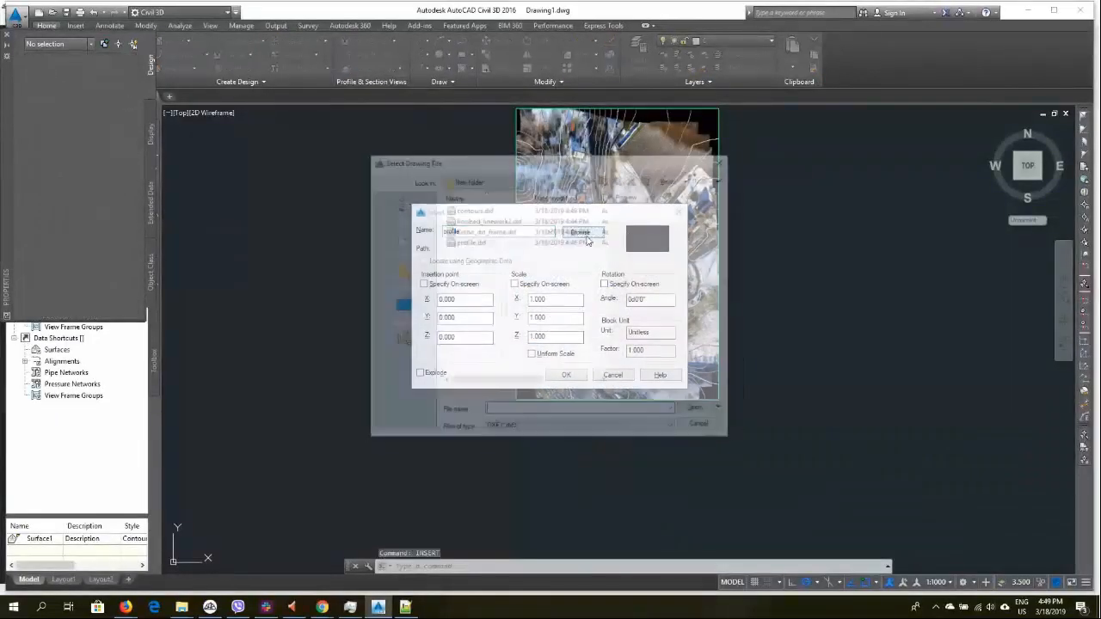
double_click(493, 211)
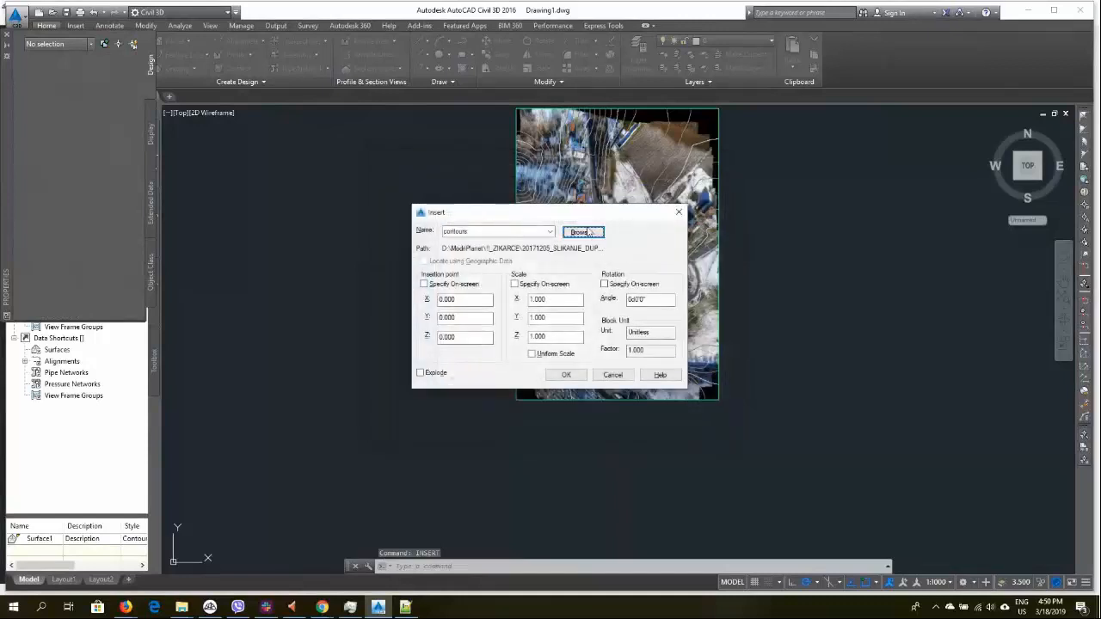
click(566, 380)
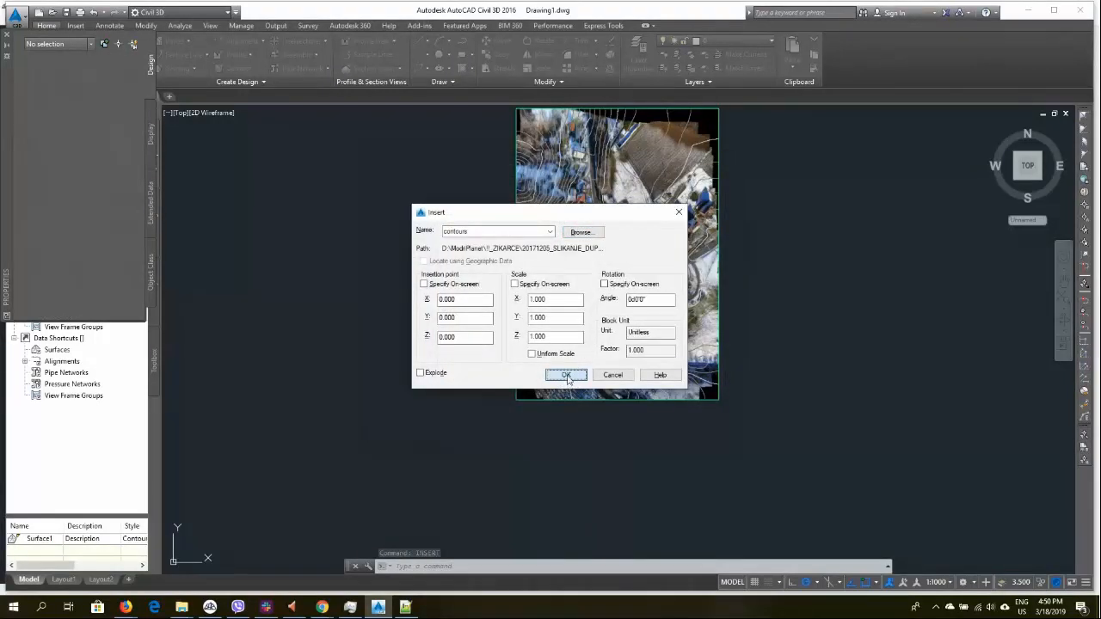
Inspect how the imported contour lines align with the orthophoto and the Civil 3D surface
scroll(585, 387, down, 6)
scroll(579, 341, up, 10)
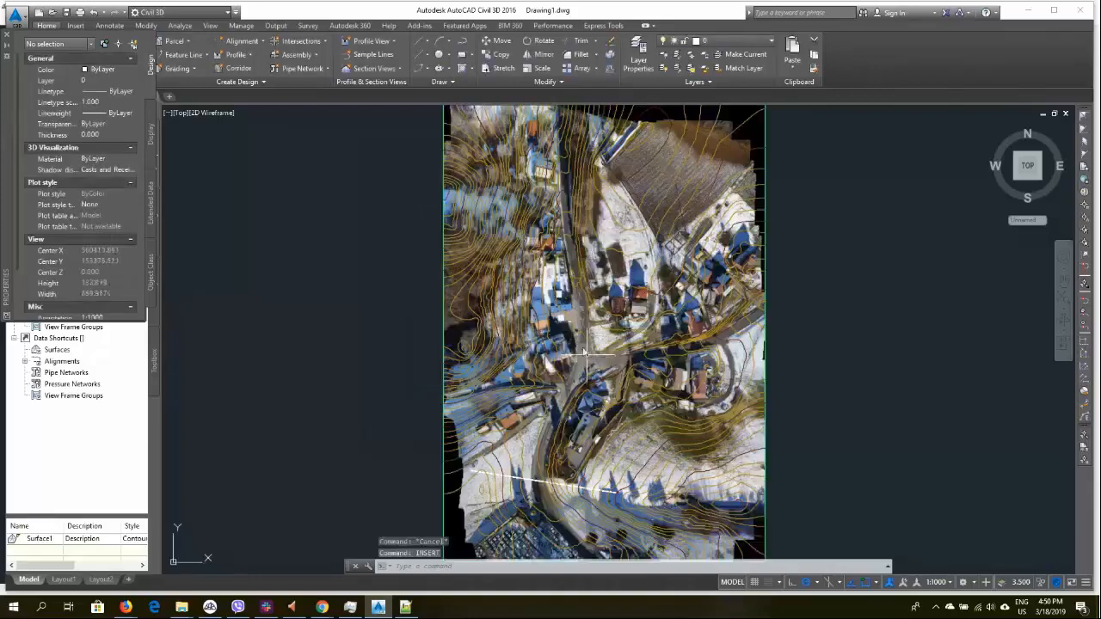
scroll(577, 334, up, 6)
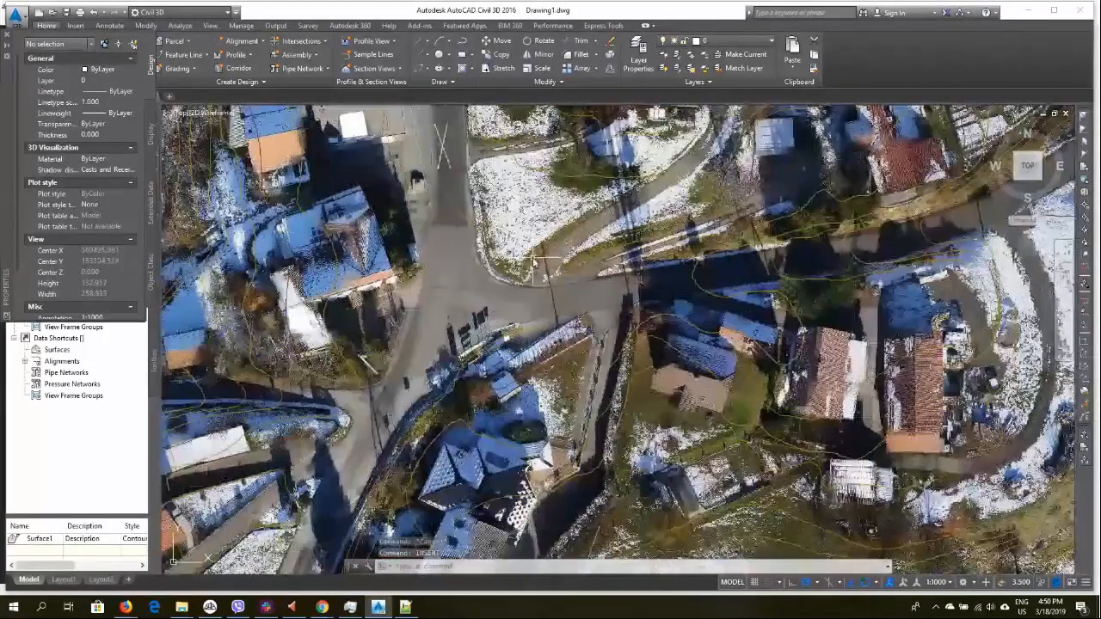
middle_drag(597, 491, 571, 287)
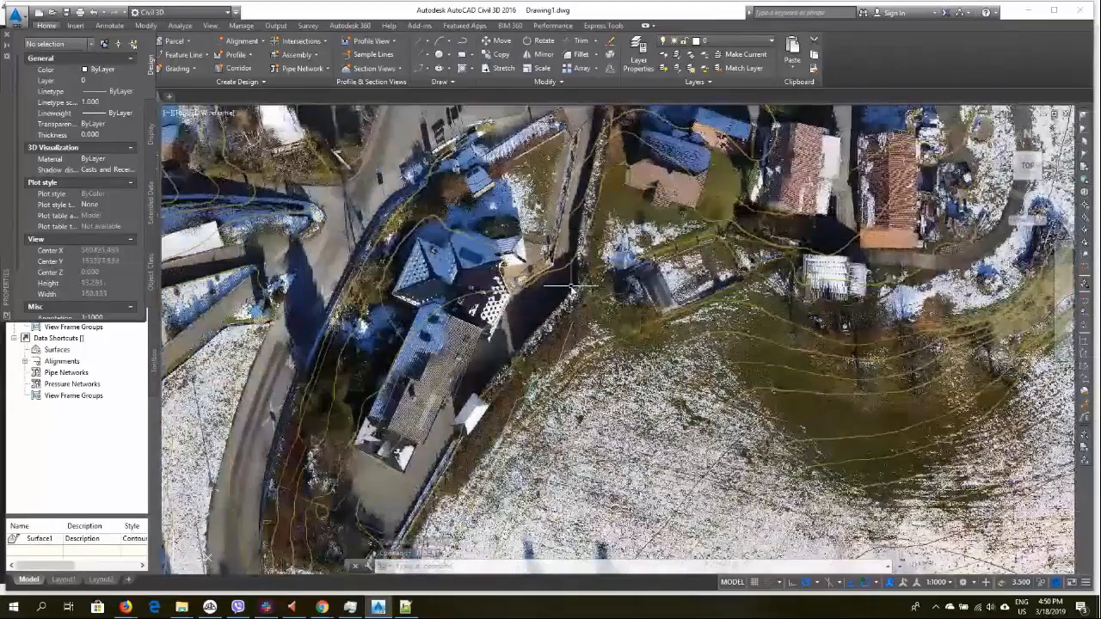
scroll(600, 348, up, 5)
scroll(586, 331, down, 7)
scroll(854, 309, up, 2)
middle_drag(853, 309, 746, 315)
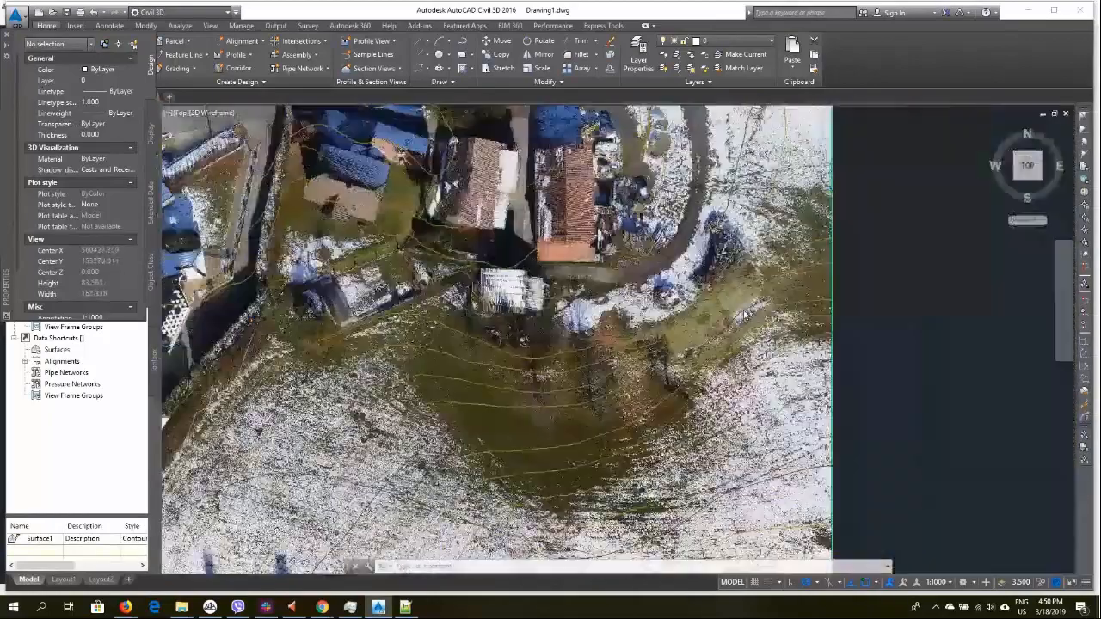
scroll(746, 316, up, 5)
middle_drag(671, 127, 642, 336)
scroll(642, 336, up, 3)
scroll(471, 310, up, 3)
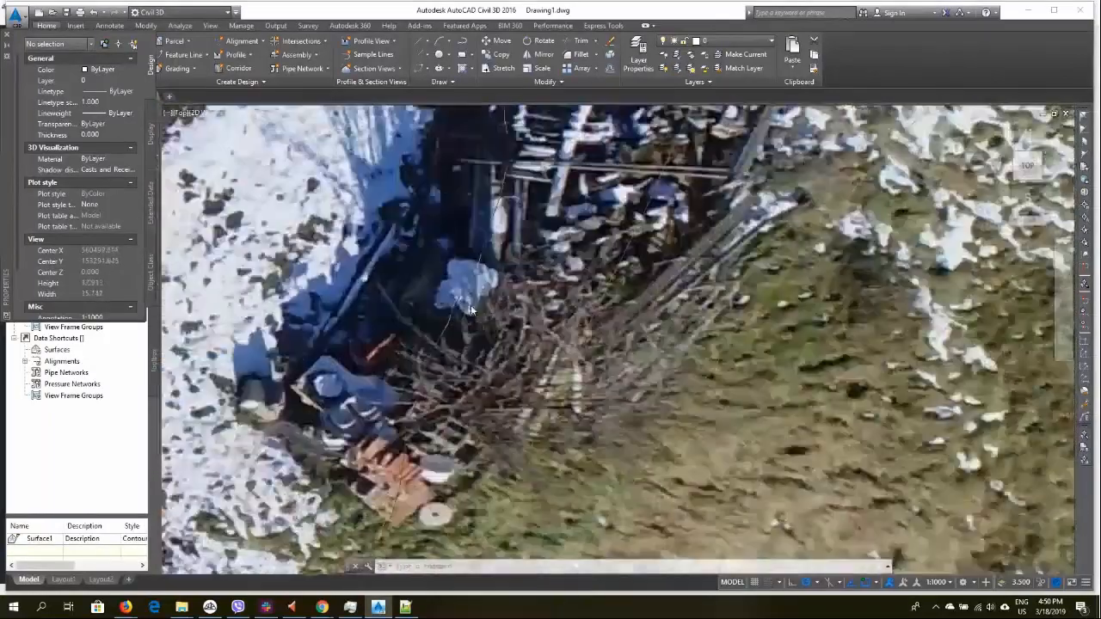
scroll(470, 309, up, 2)
click(480, 242)
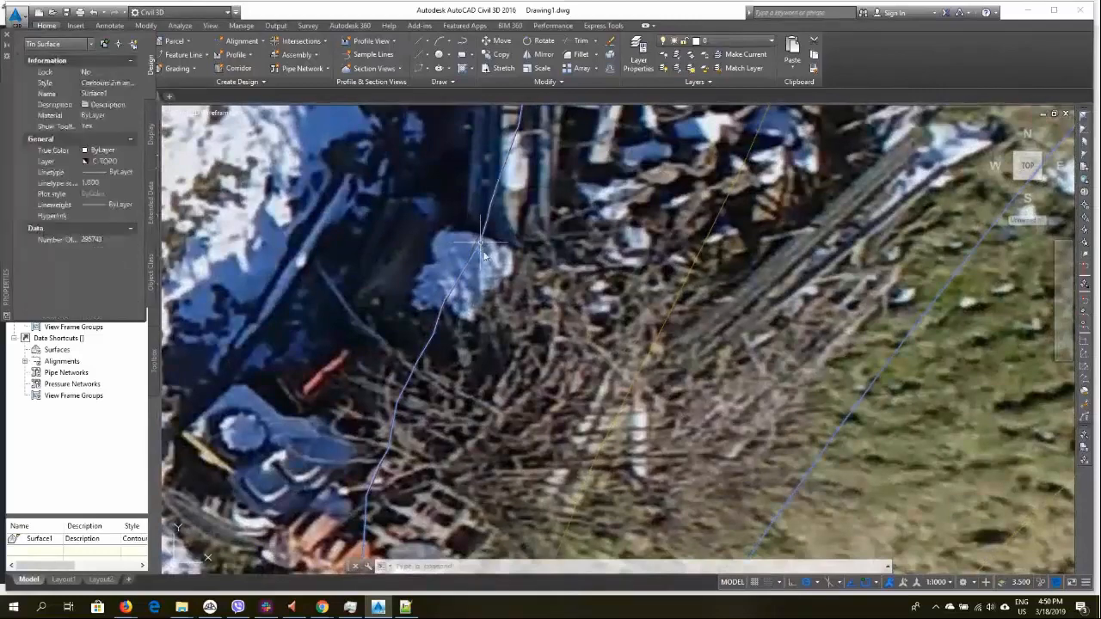
middle_drag(478, 236, 398, 477)
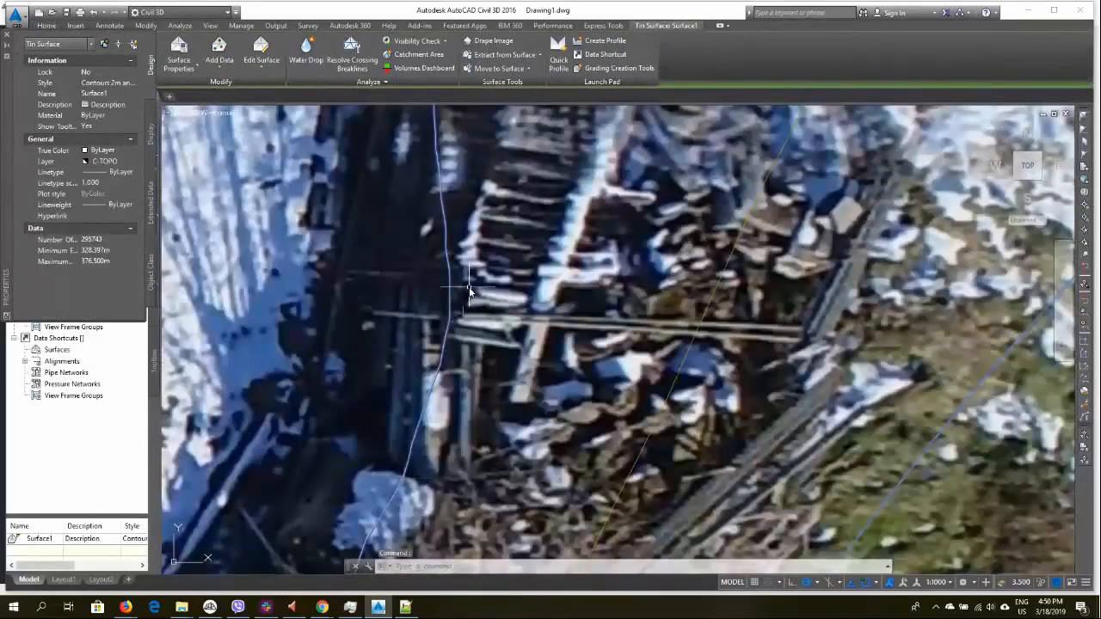
scroll(456, 285, up, 4)
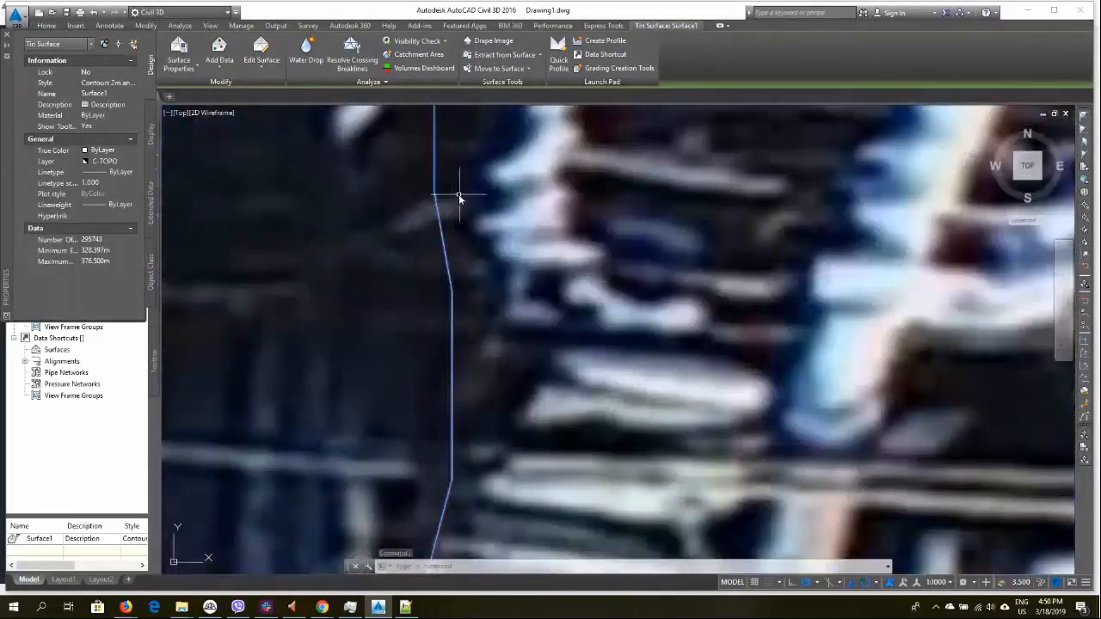
key(Escape)
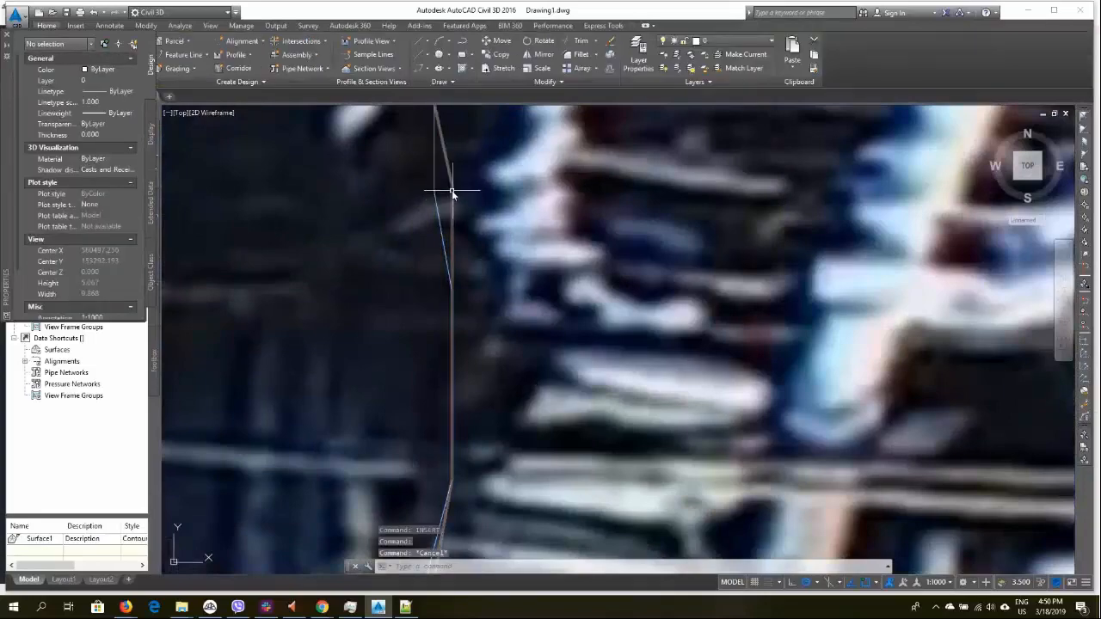
Examine contour alignment around the road, buildings and slope at different zoom levels
scroll(443, 203, down, 5)
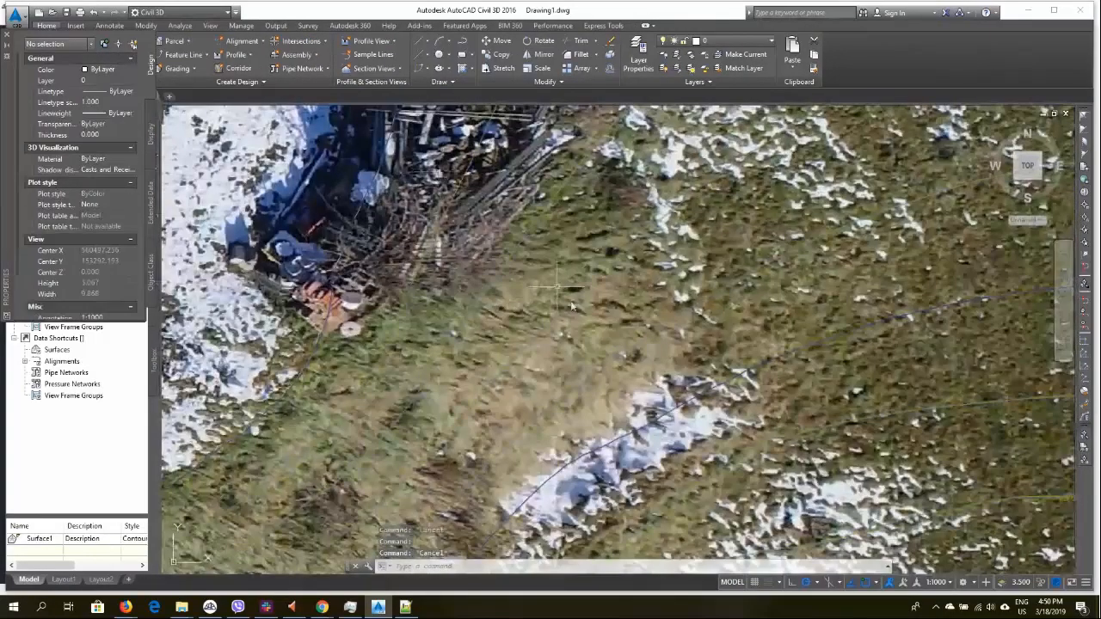
scroll(572, 305, up, 3)
scroll(576, 265, down, 5)
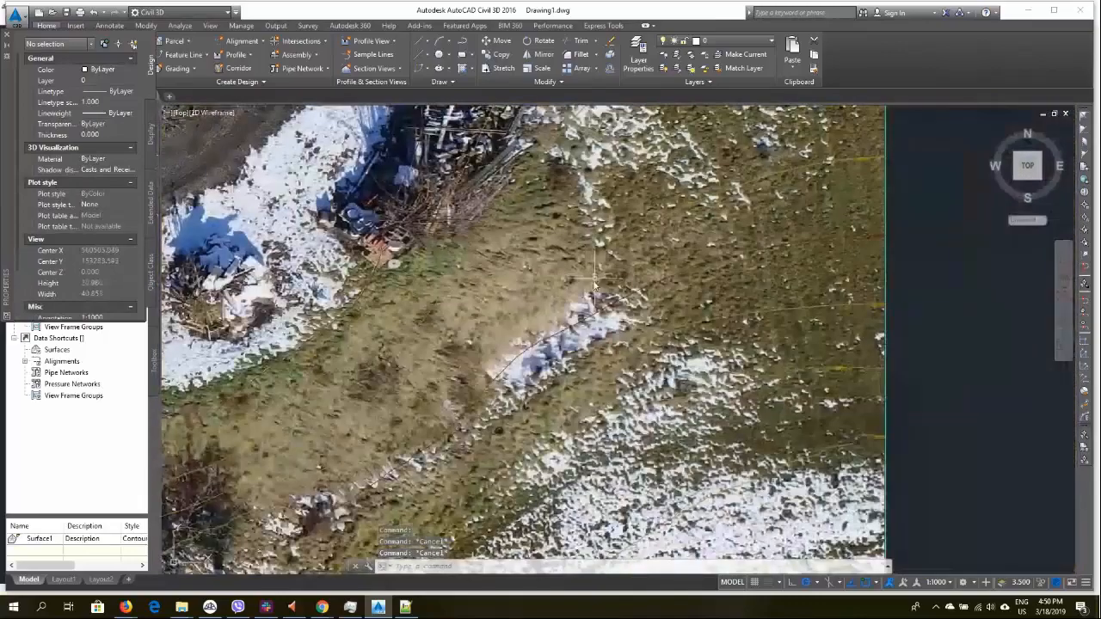
scroll(508, 310, up, 5)
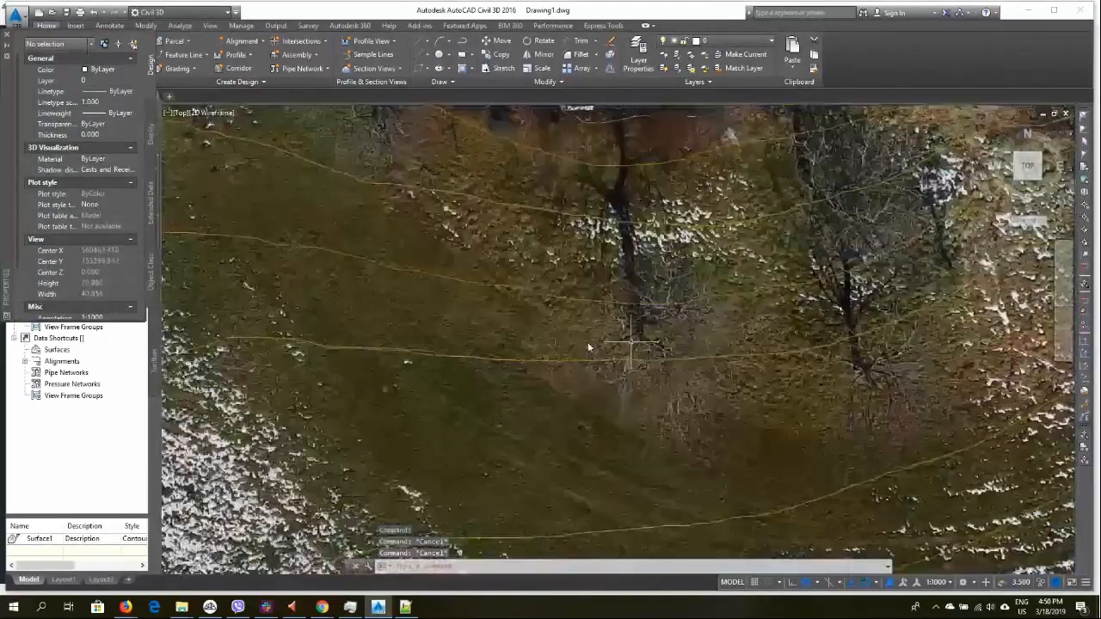
scroll(589, 348, down, 5)
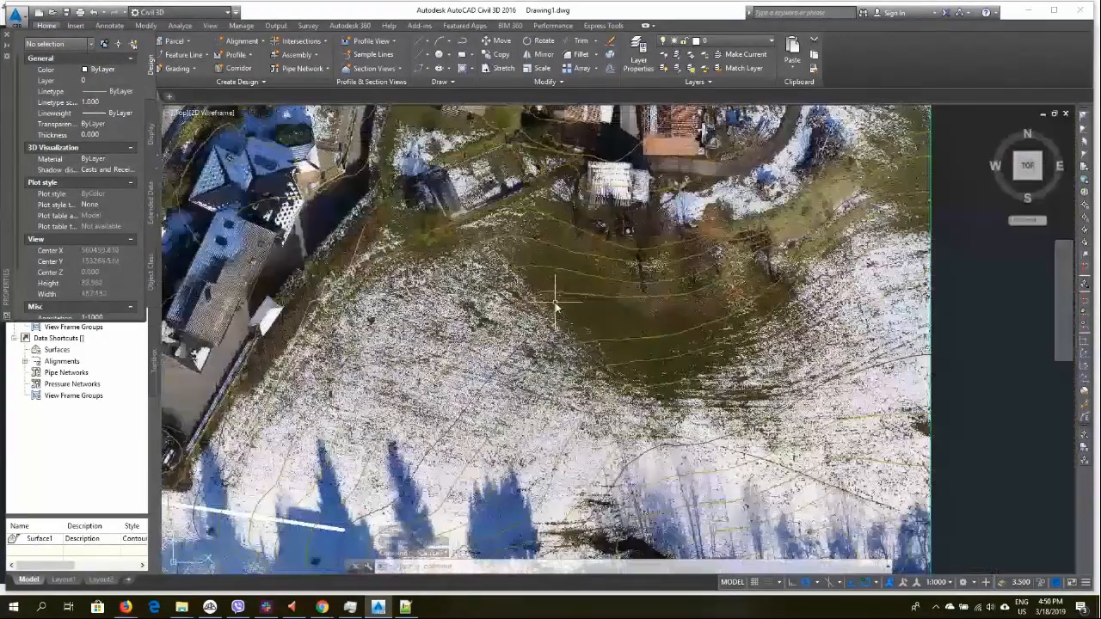
scroll(370, 364, up, 5)
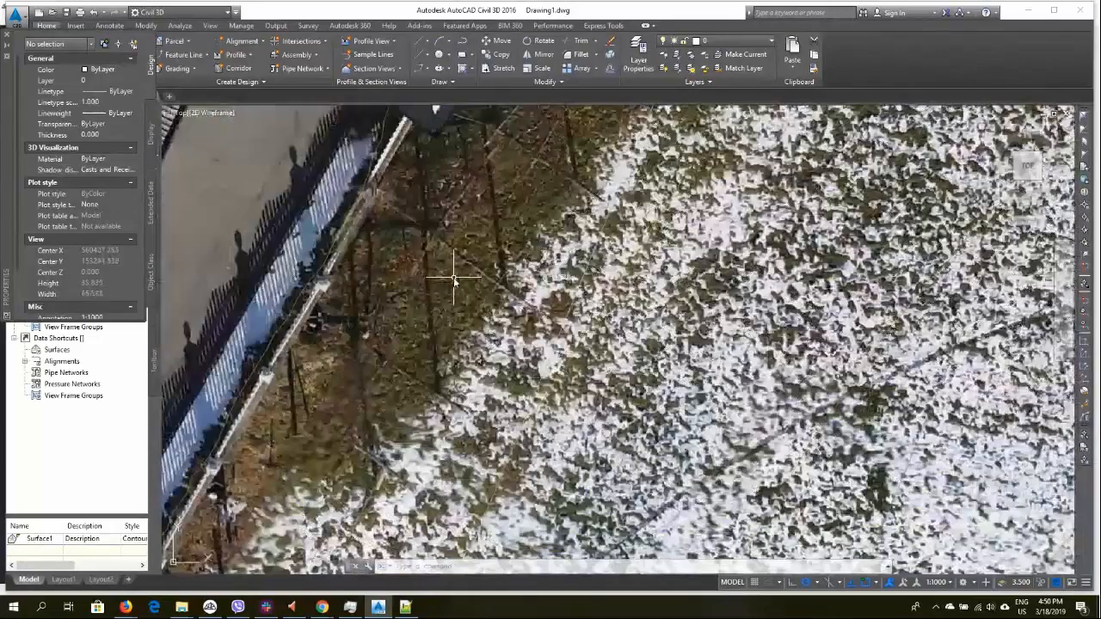
scroll(474, 262, down, 5)
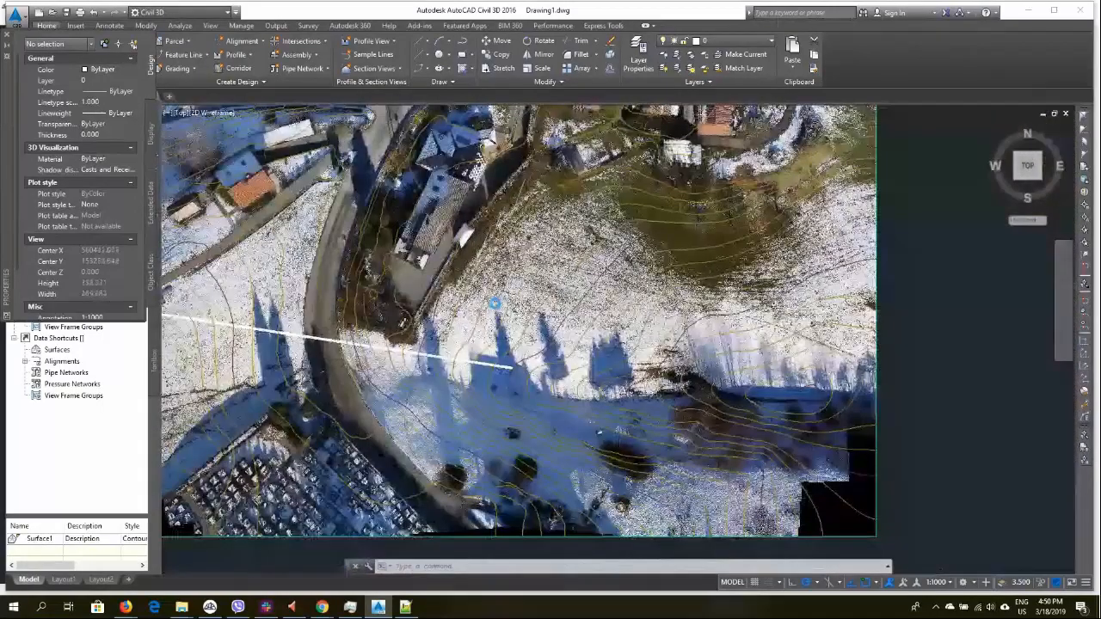
scroll(487, 337, up, 5)
scroll(487, 337, down, 5)
scroll(456, 357, up, 5)
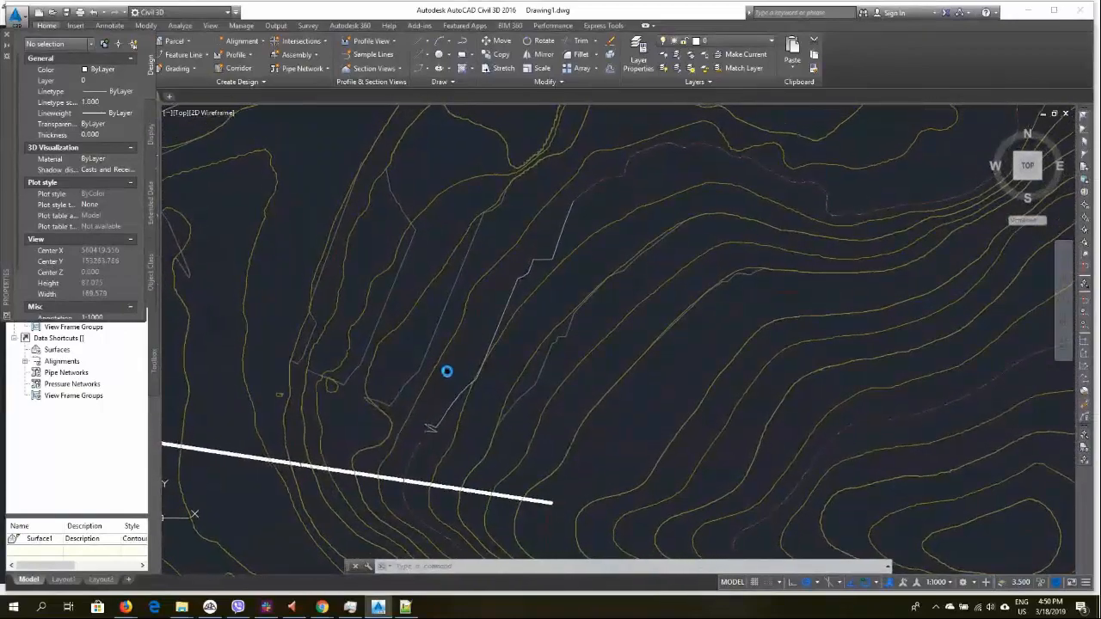
mouse_move(444, 363)
middle_down()
mouse_move(467, 373)
mouse_move(488, 361)
middle_up()
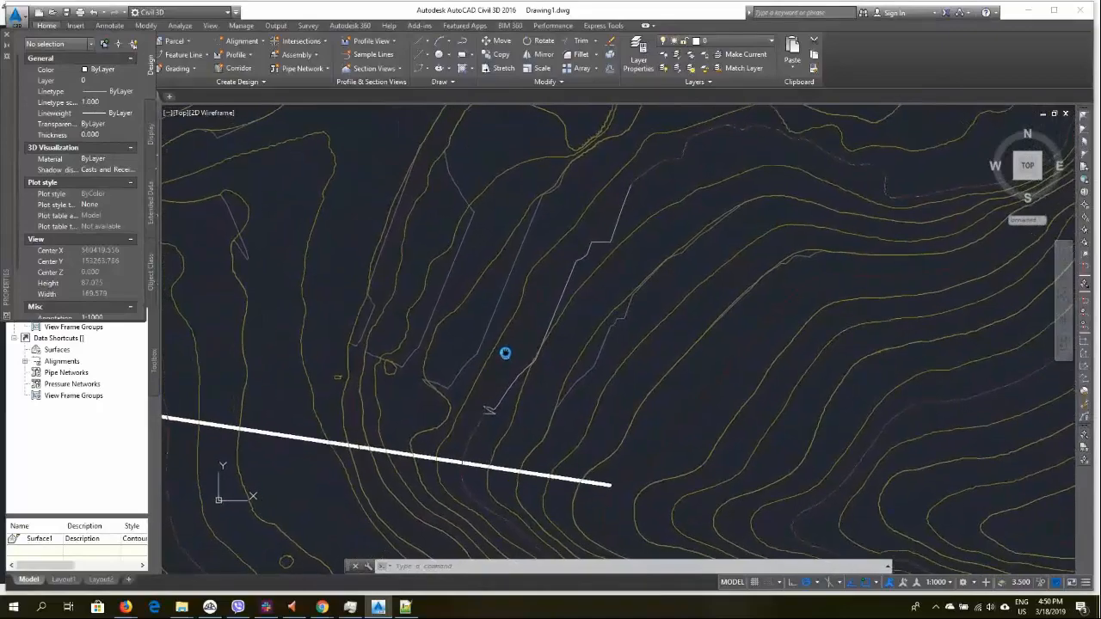
mouse_move(502, 353)
middle_down()
mouse_move(453, 388)
mouse_move(491, 445)
mouse_move(472, 459)
middle_up()
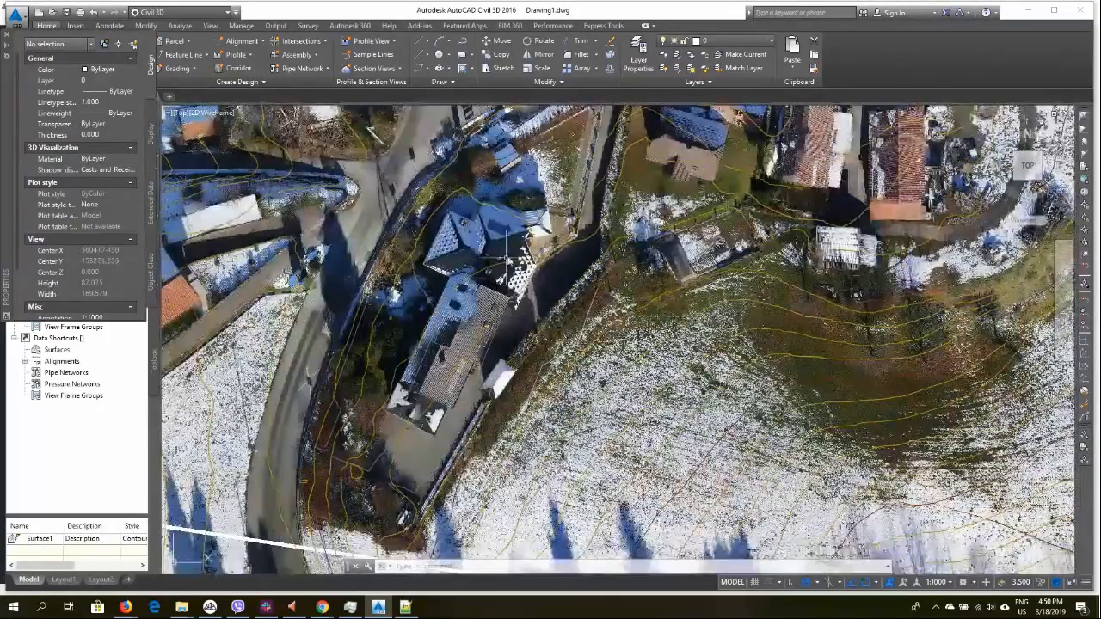
scroll(586, 240, up, 5)
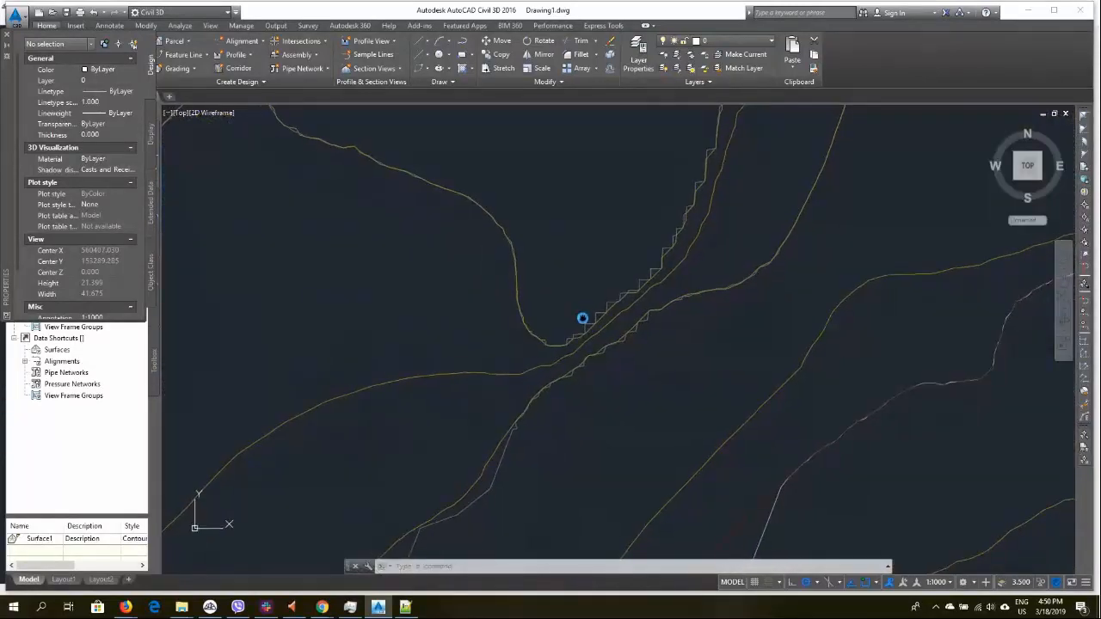
middle_drag(566, 384, 777, 272)
scroll(777, 272, down, 6)
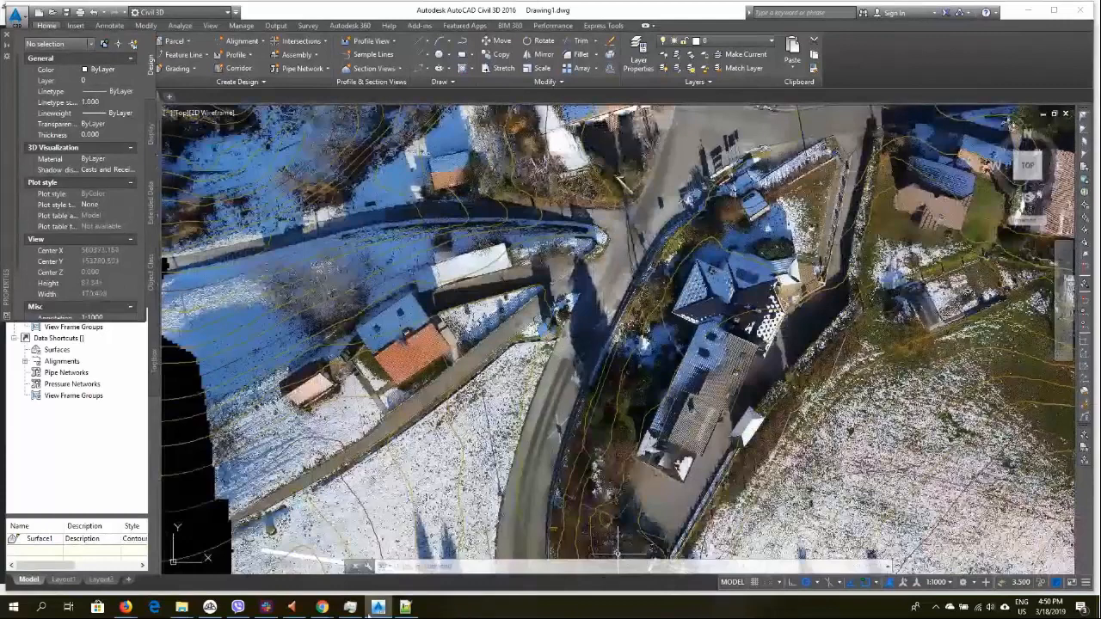
Switch to the browser showing the webinar presentation
mouse_move(379, 611)
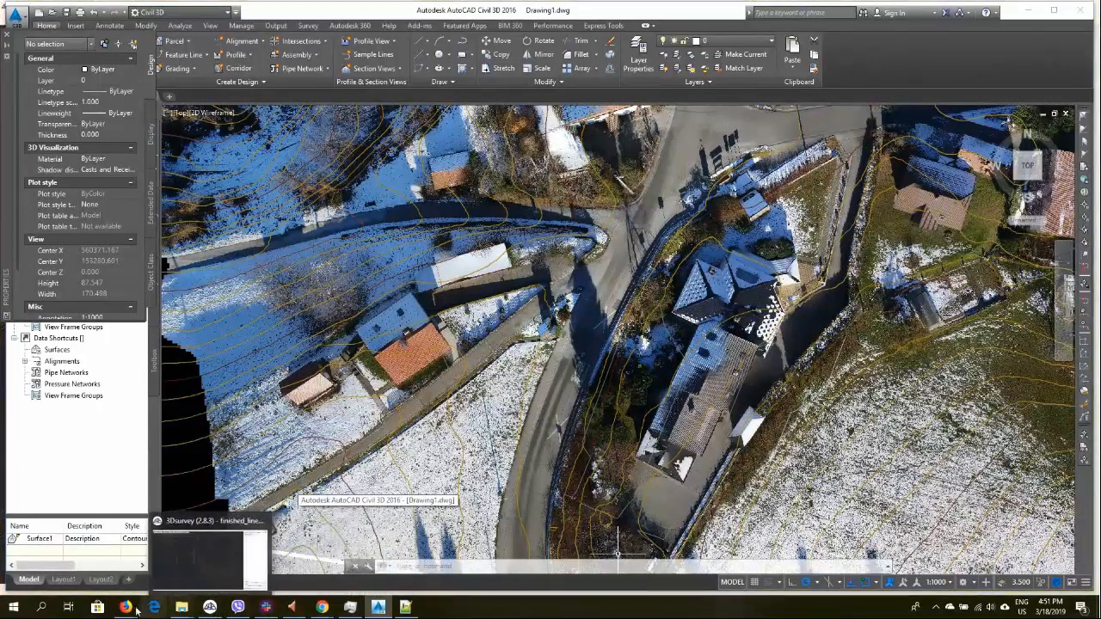
mouse_move(126, 607)
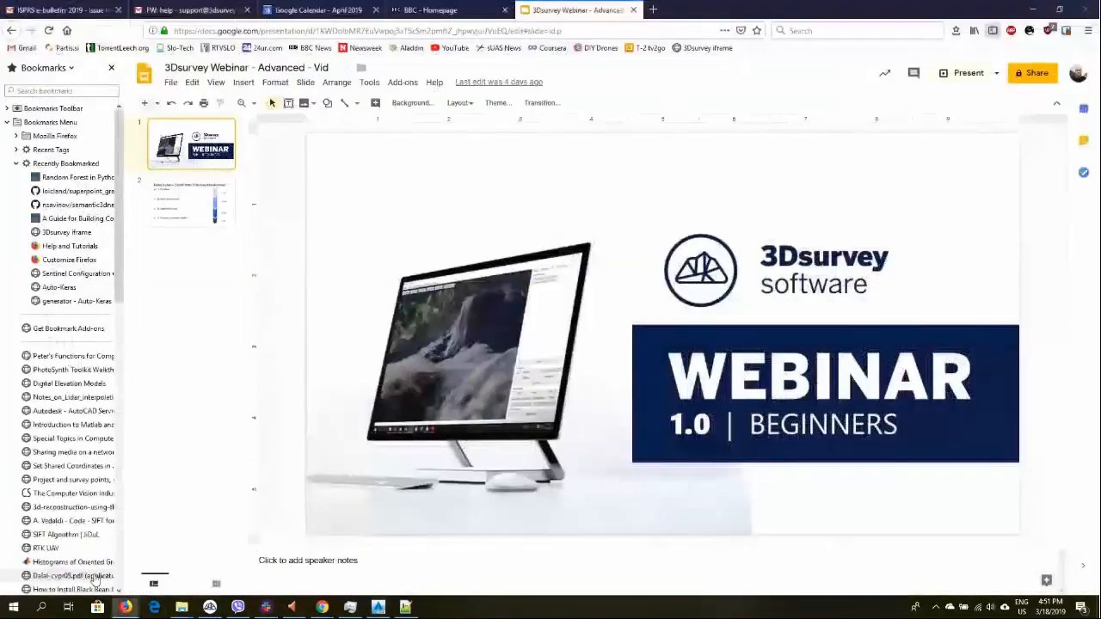
click(62, 559)
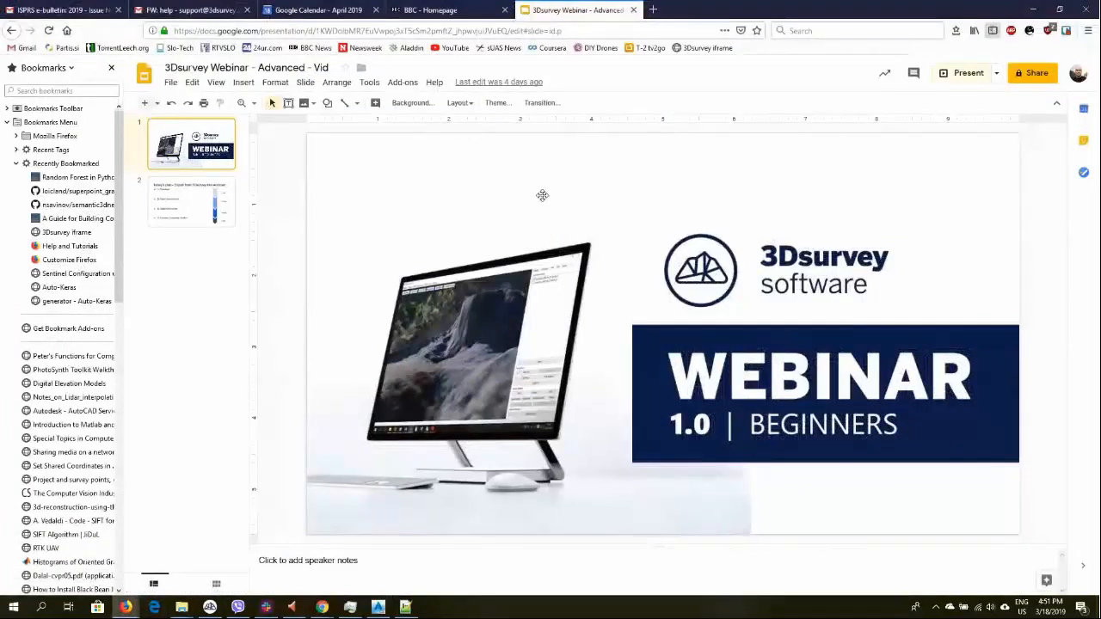